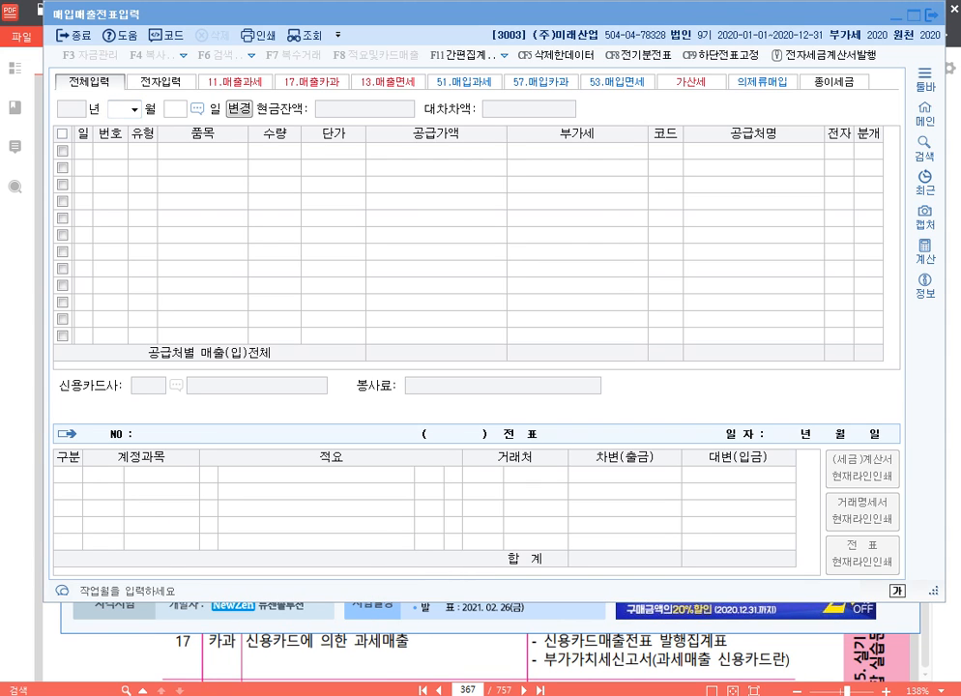
Open the 부가가치세신고서 for the period January 1 to March 31, 2020.
key("Escape")
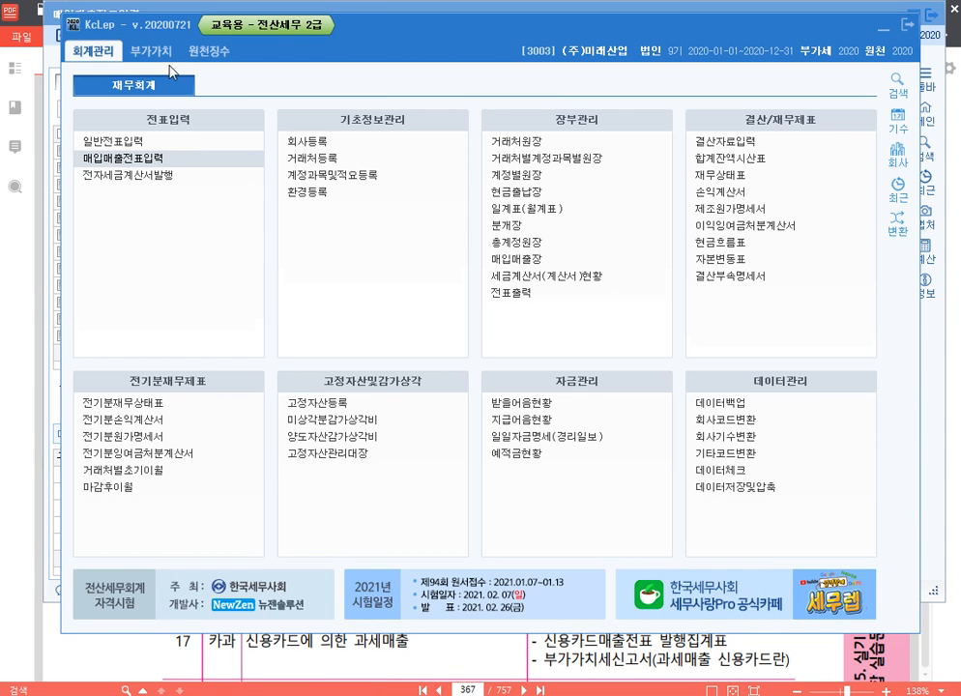
left_click(163, 54)
key("ctrl")
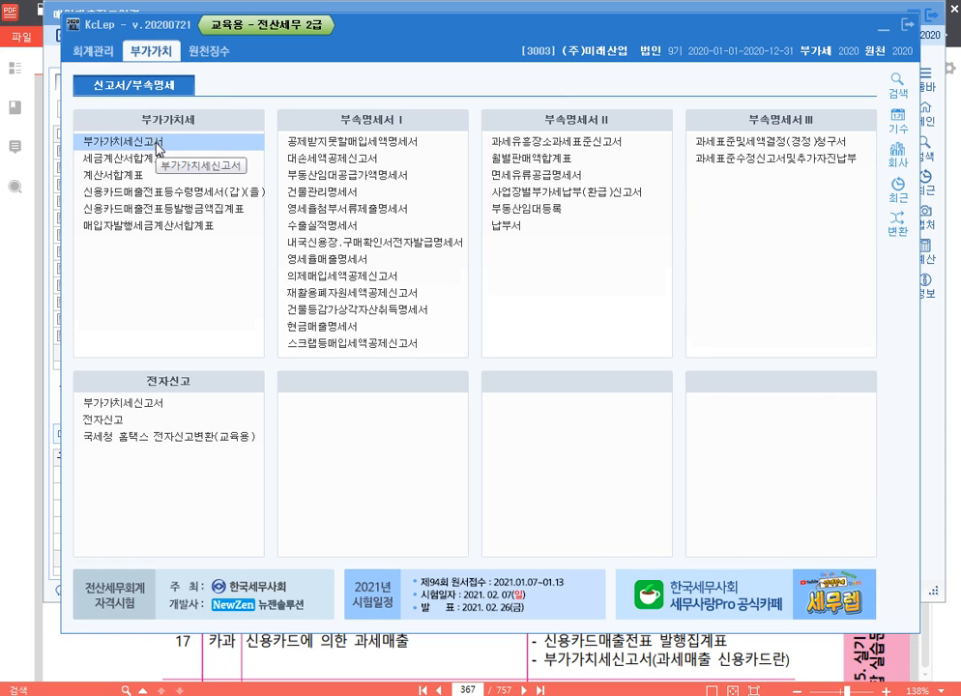
key("ctrl")
key("ctrl")
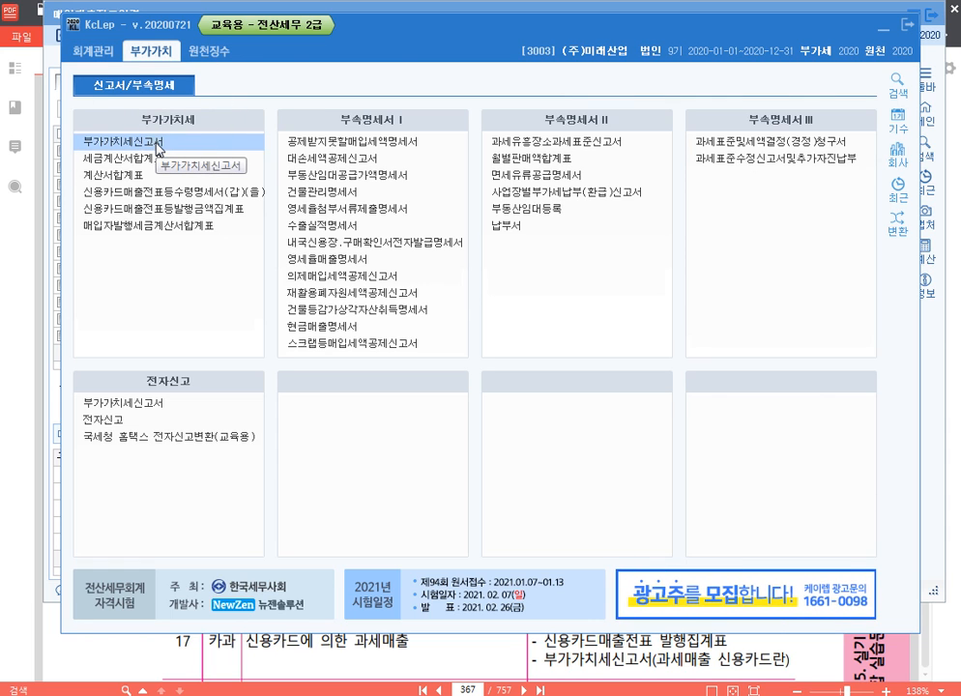
left_click(155, 142)
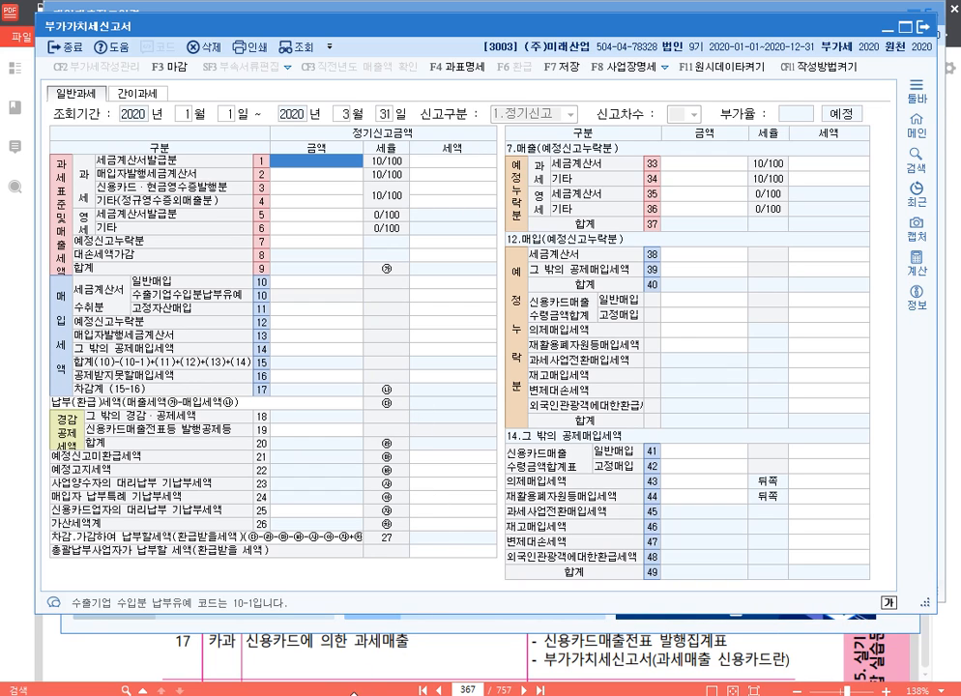
Return to 매입매출전표입력 and load the vouchers for month 01.
mouse_move(311, 695)
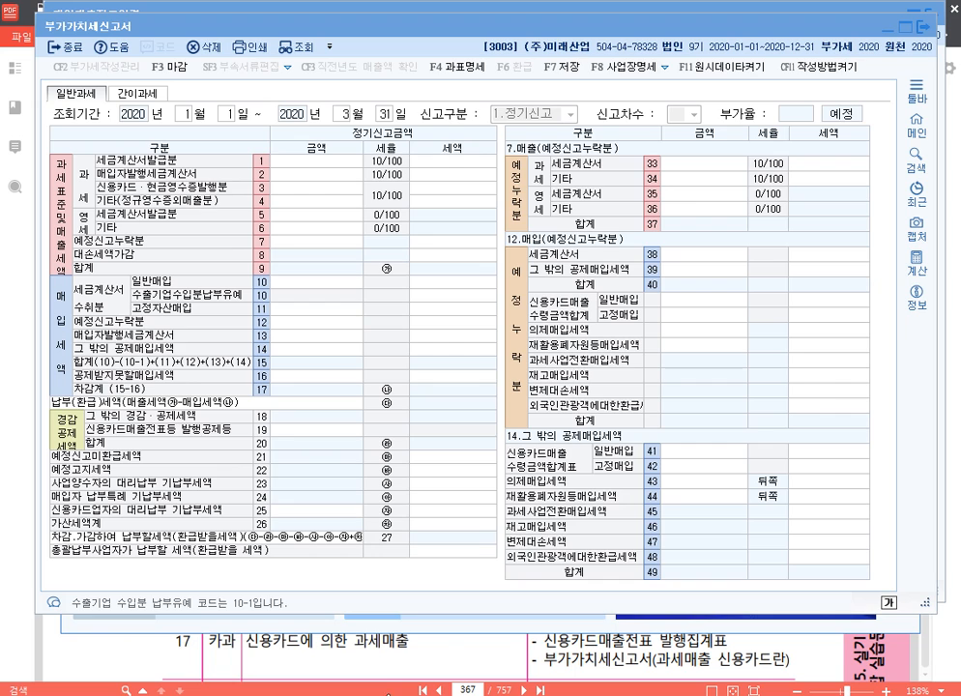
left_click(319, 681)
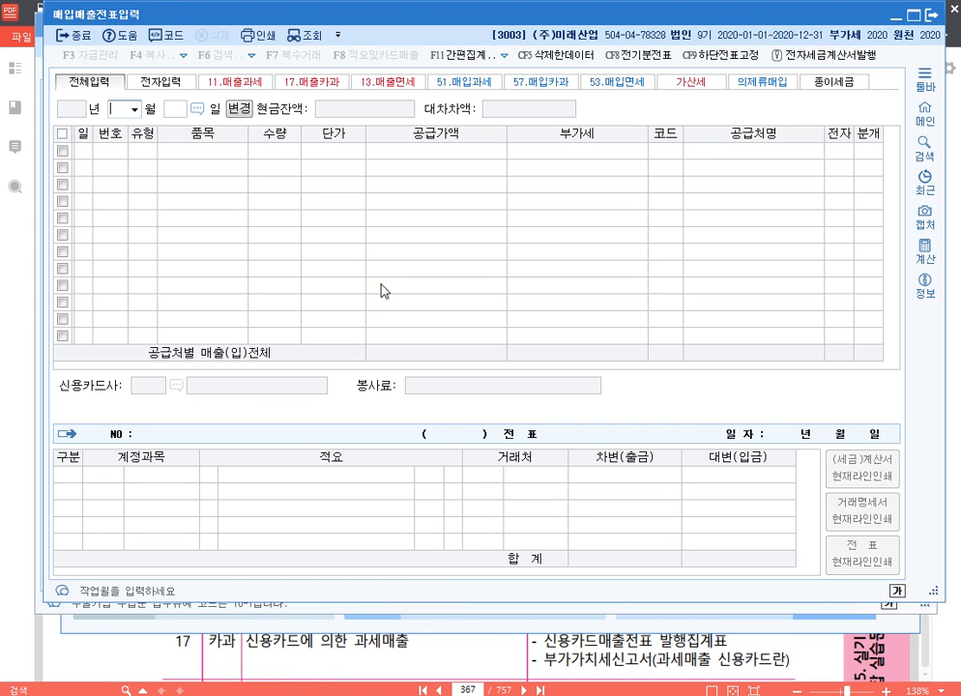
type("1")
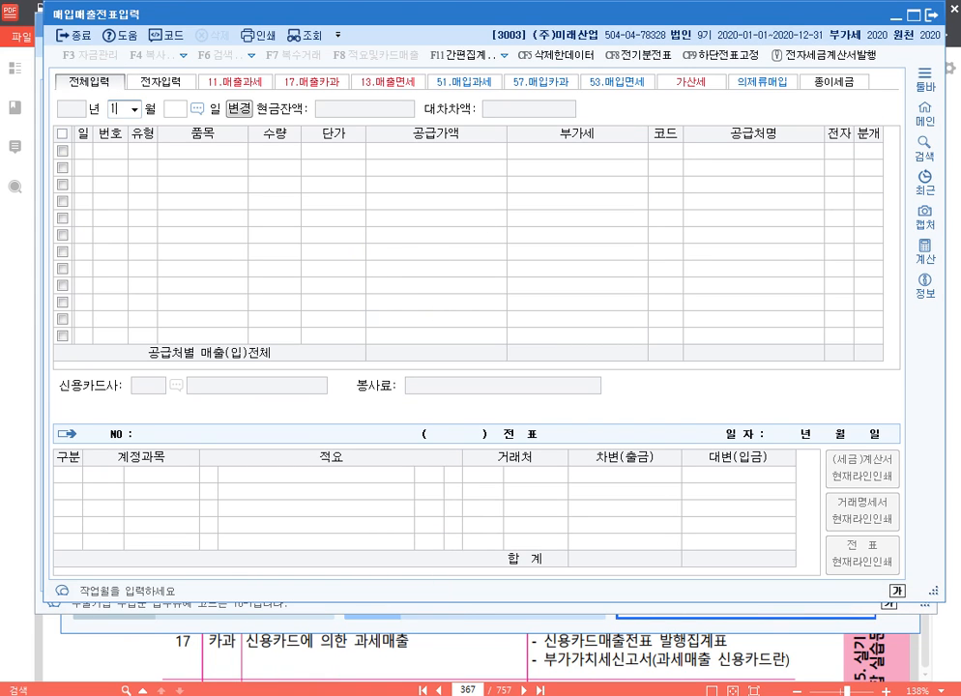
key("Return")
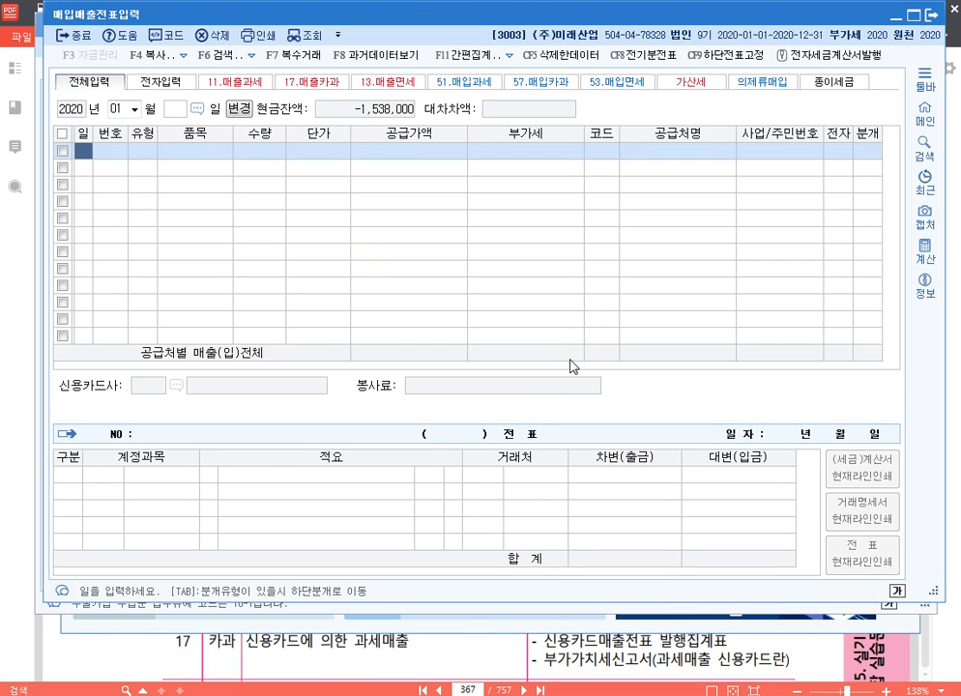
Outline the upper transaction grid with a red rectangle in the screen pen and label it "부가가치세 신고".
key("F12")
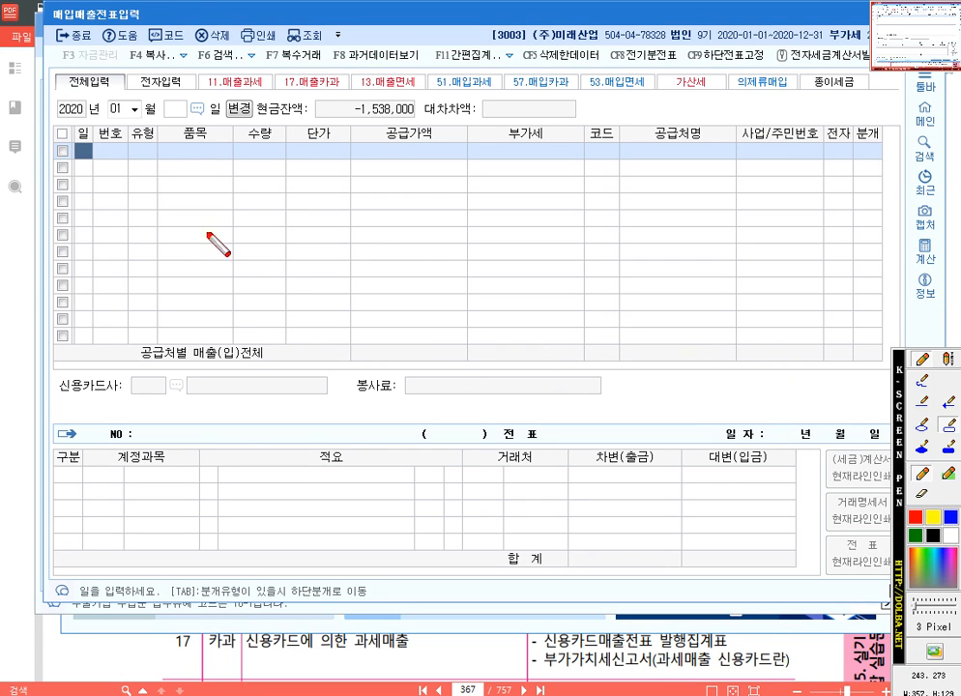
mouse_move(50, 123)
left_mouse_down()
mouse_move(522, 312)
mouse_move(893, 355)
left_mouse_up()
left_click(952, 360)
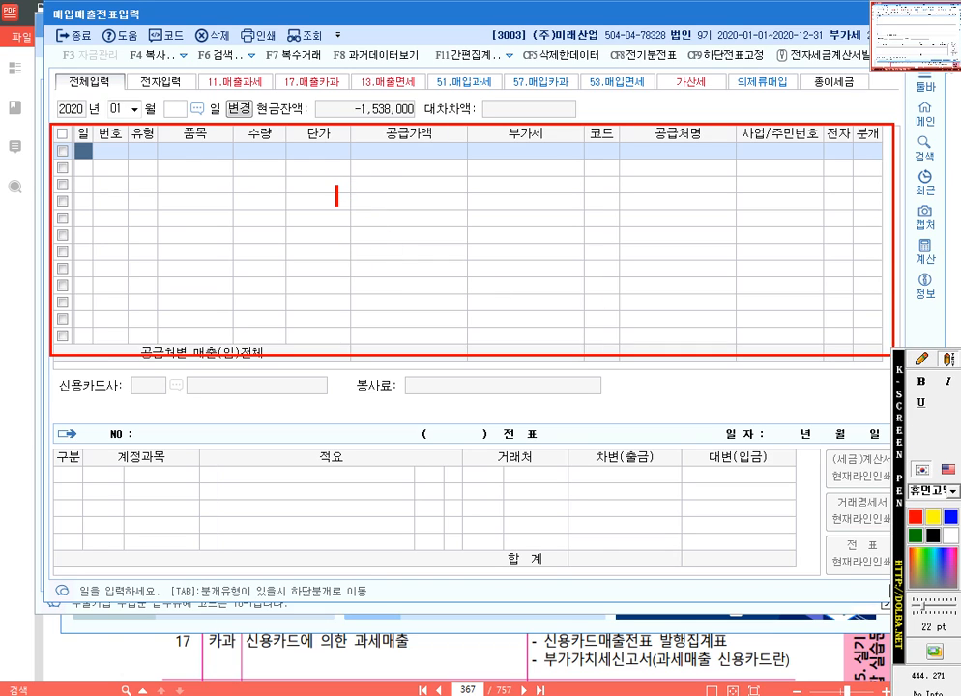
type("부가가치세 신")
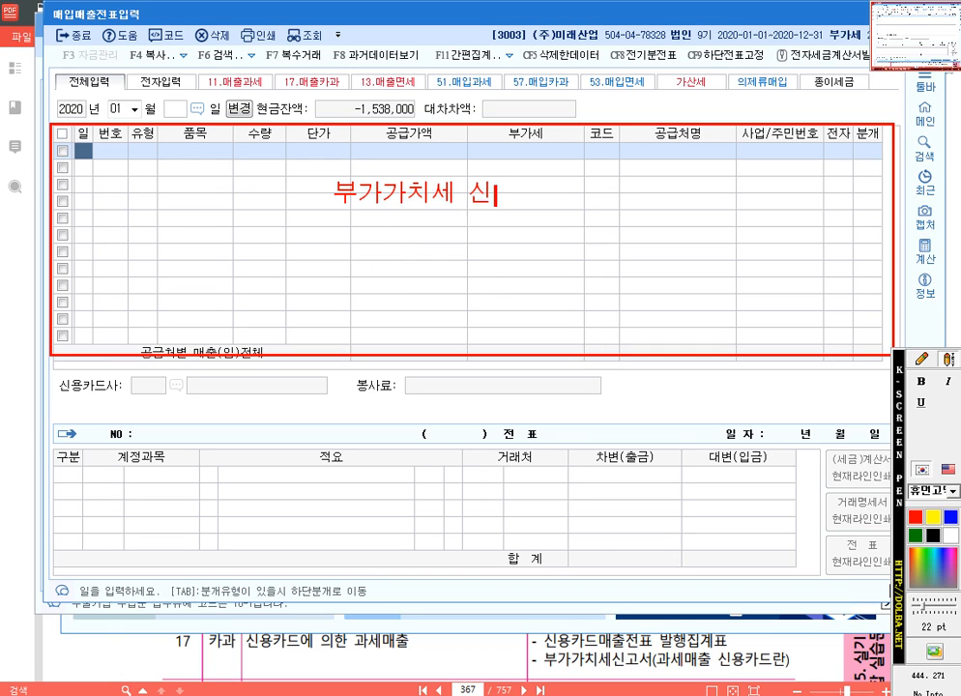
type("고")
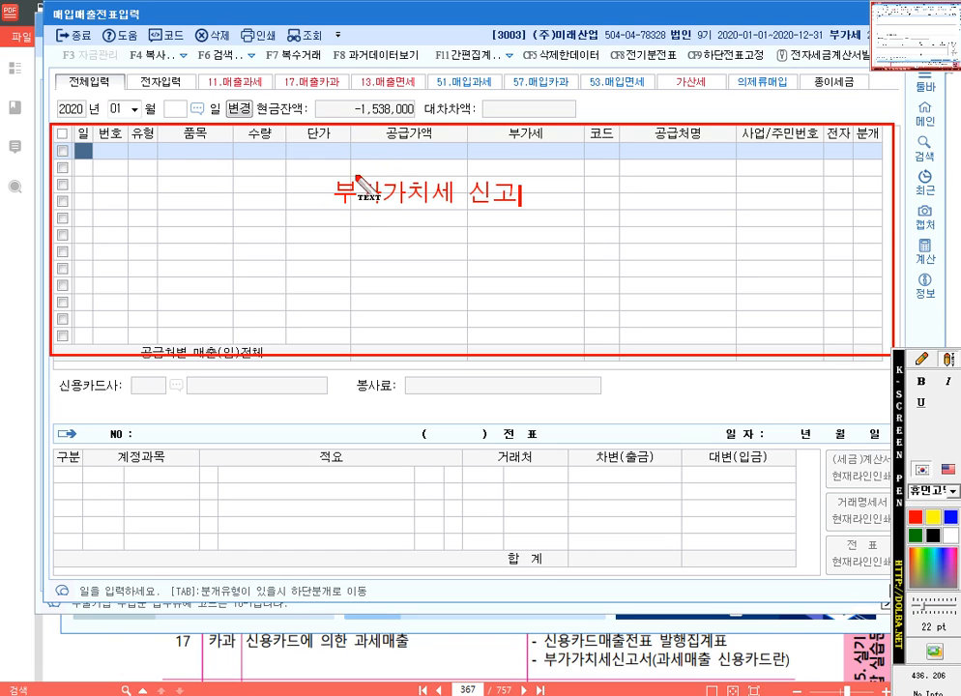
Outline the lower journal entry section with a red rectangle and label it "일반전표".
left_click(922, 366)
left_click(952, 362)
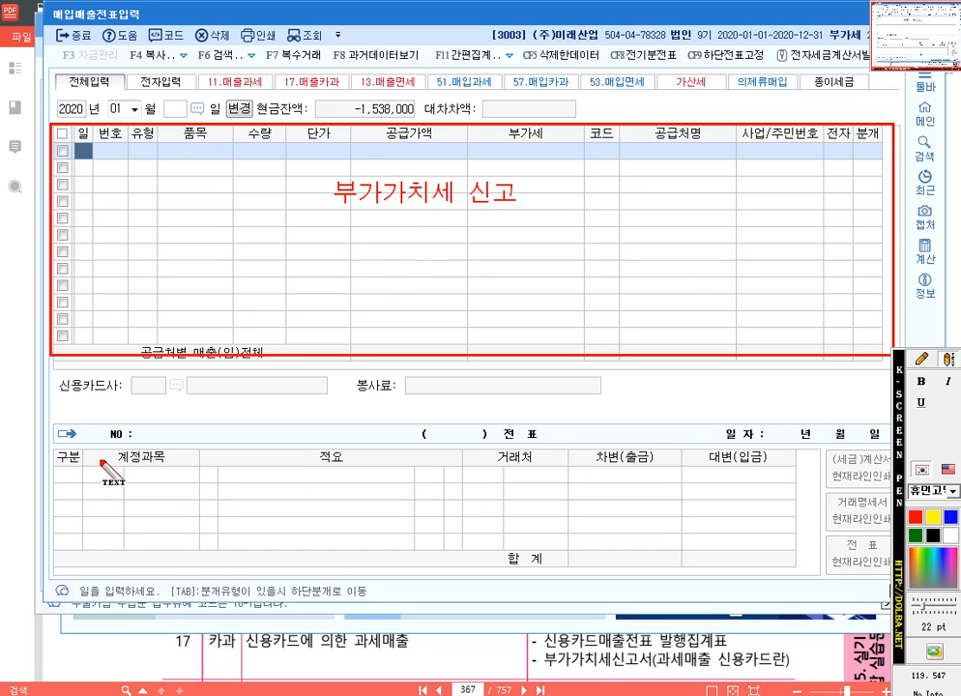
left_click(46, 424)
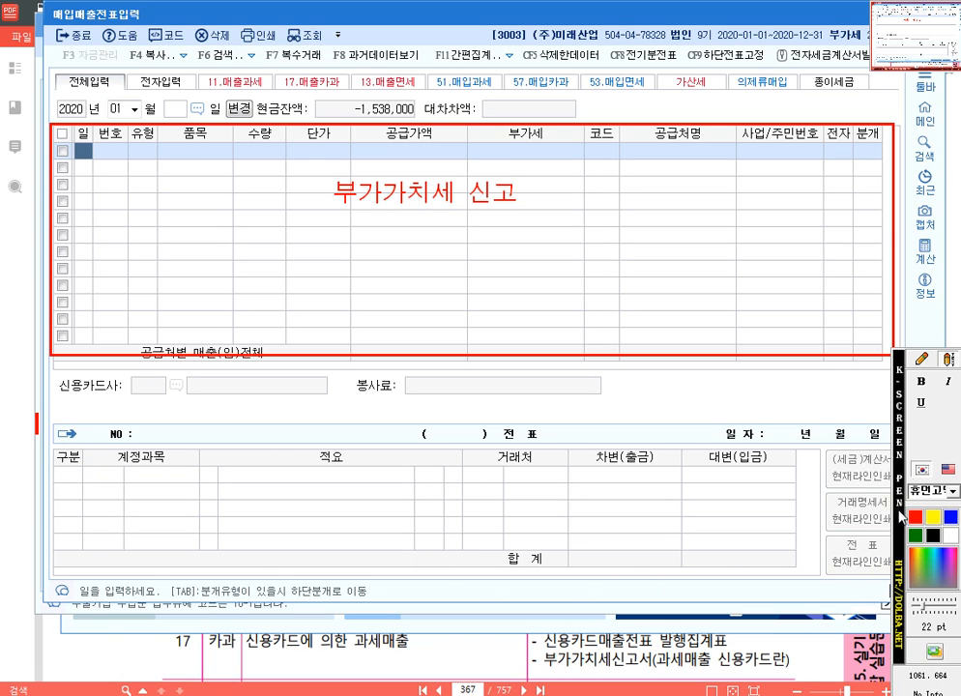
left_click(925, 359)
mouse_move(50, 420)
left_mouse_down()
mouse_move(759, 593)
mouse_move(899, 587)
mouse_move(890, 585)
left_mouse_up()
left_click(947, 359)
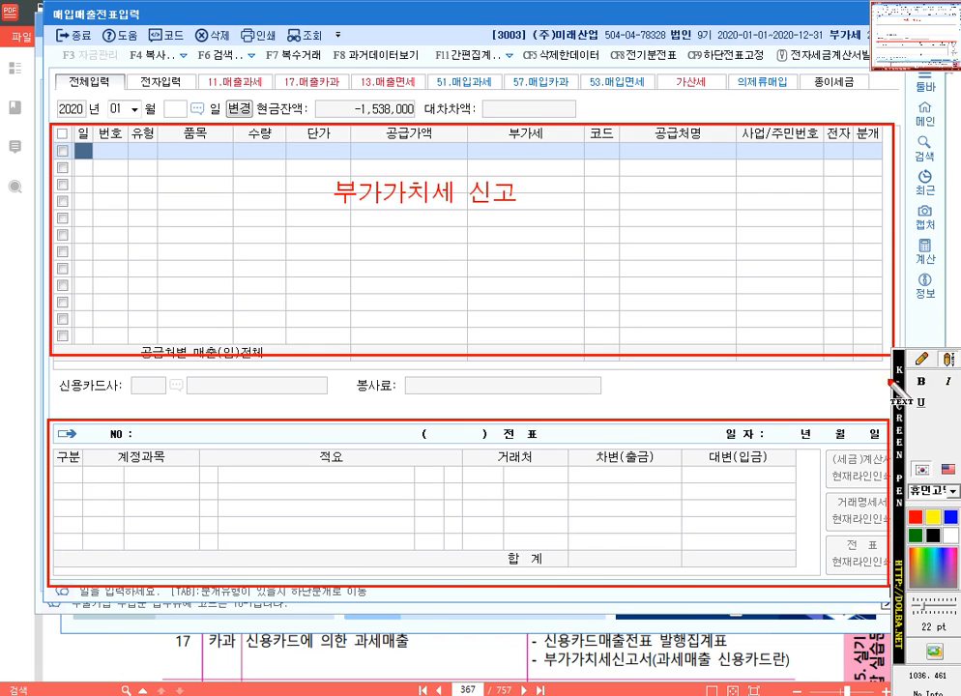
left_click(376, 474)
type("d")
key("BackSpace")
key("Hangul")
type("일반전ㅍ")
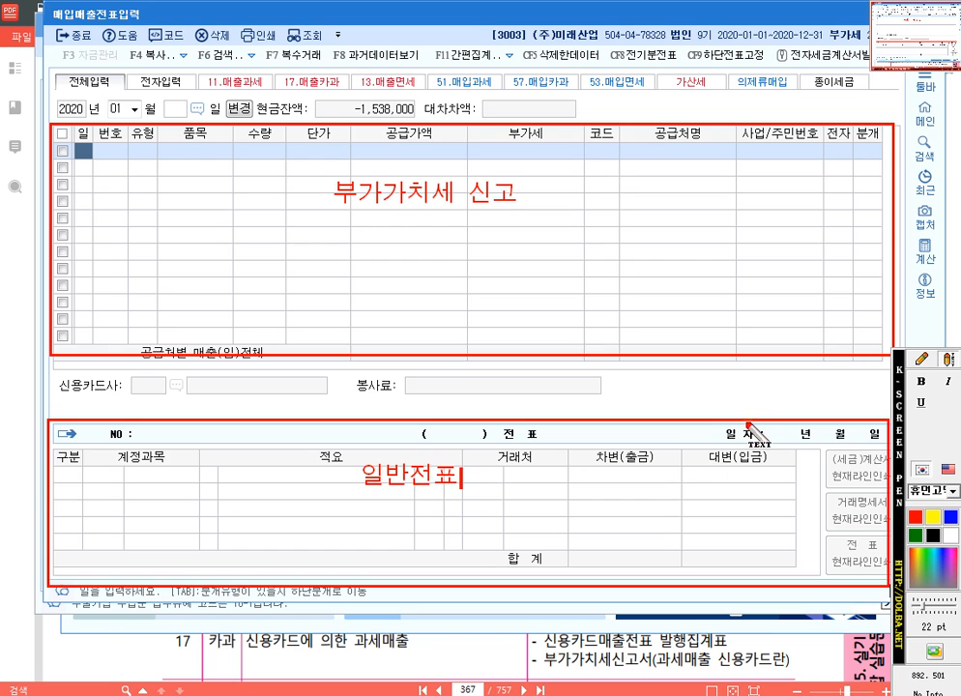
left_click(918, 361)
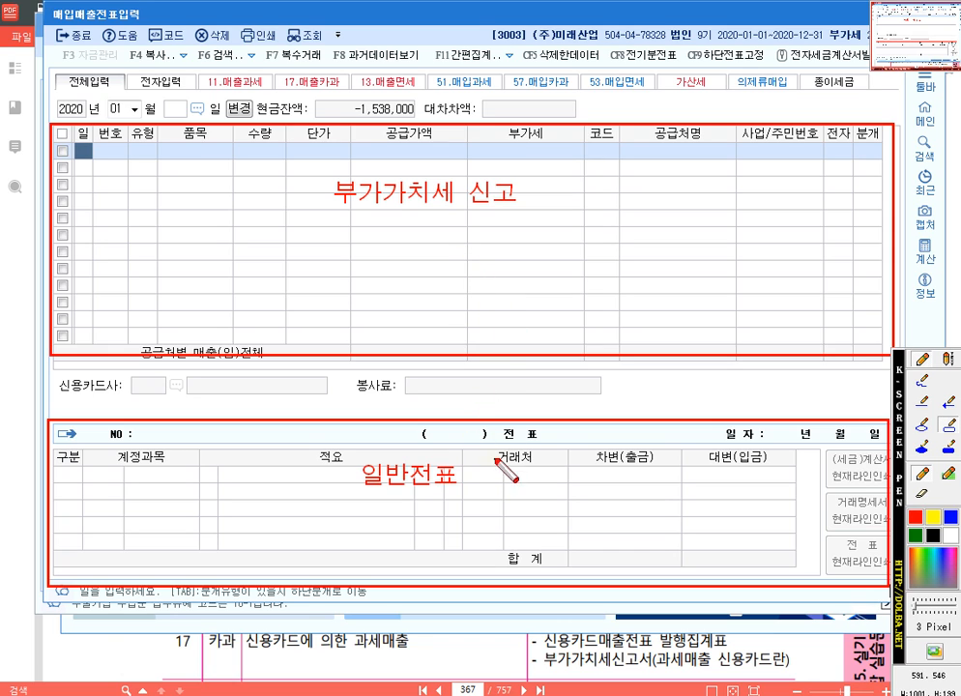
Add the text note "부가가치세법" below the label in the upper rectangle.
left_click(950, 361)
left_click(354, 256)
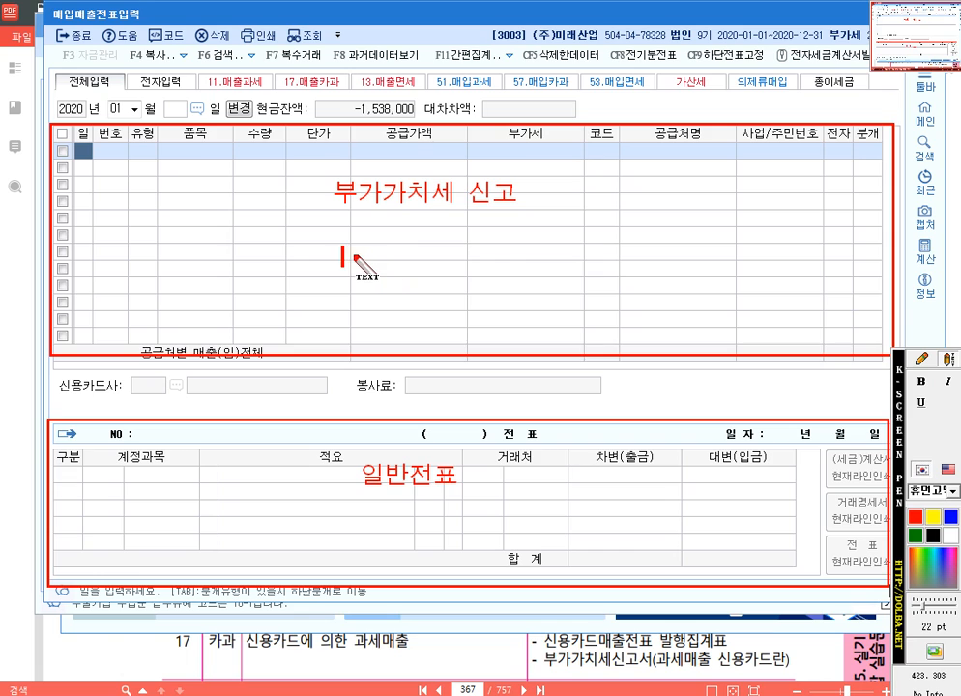
type("에")
type("부가가치세법")
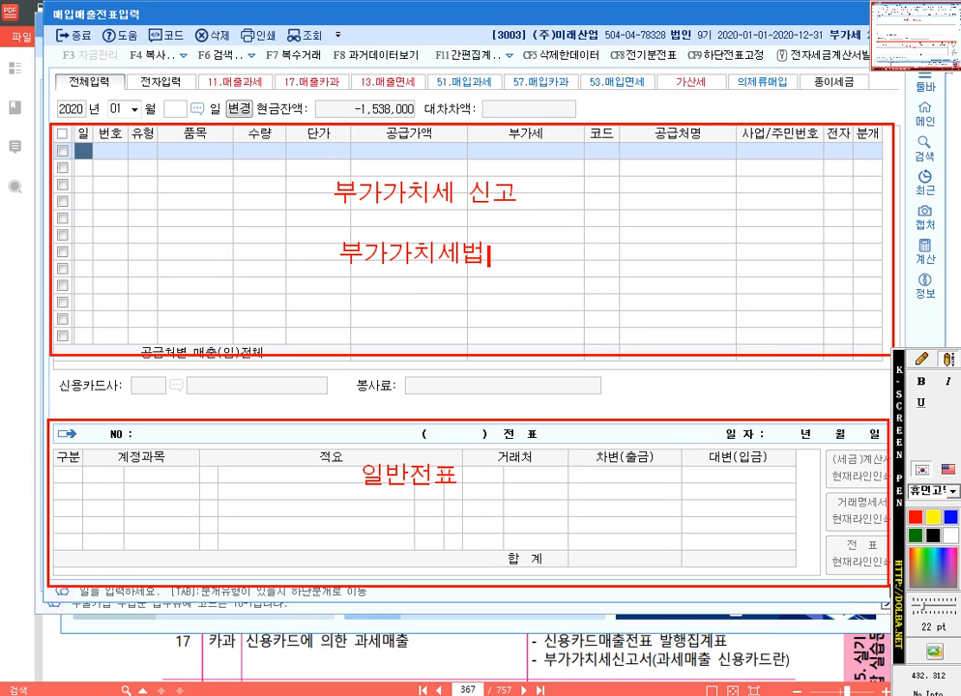
left_click(921, 359)
Add the text note "재무회계" below the label in the lower rectangle.
left_click(951, 362)
left_click(367, 515)
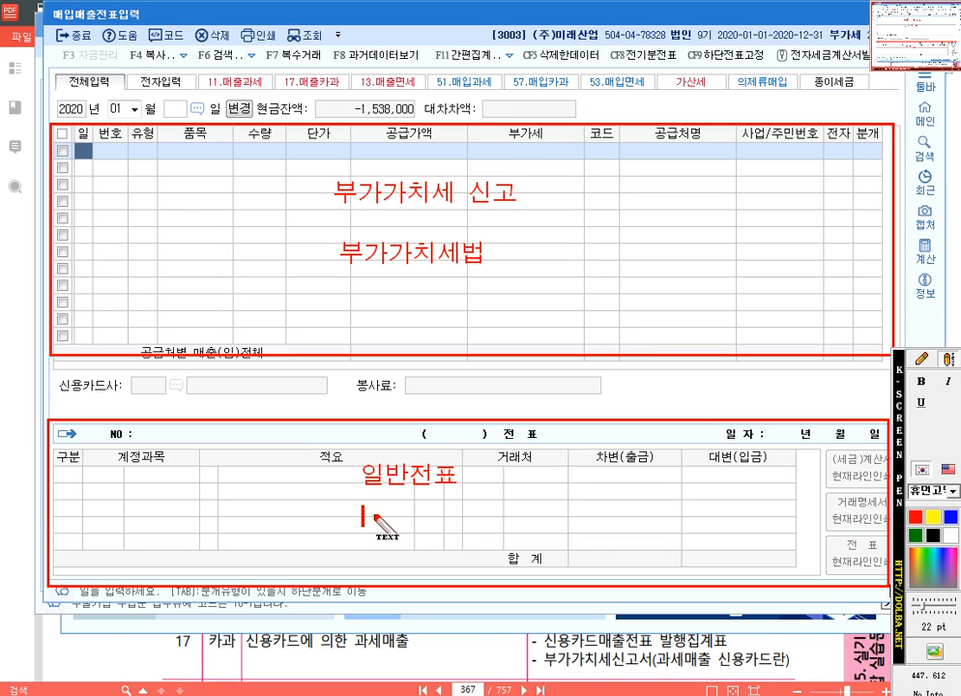
type("w")
type("재무회계")
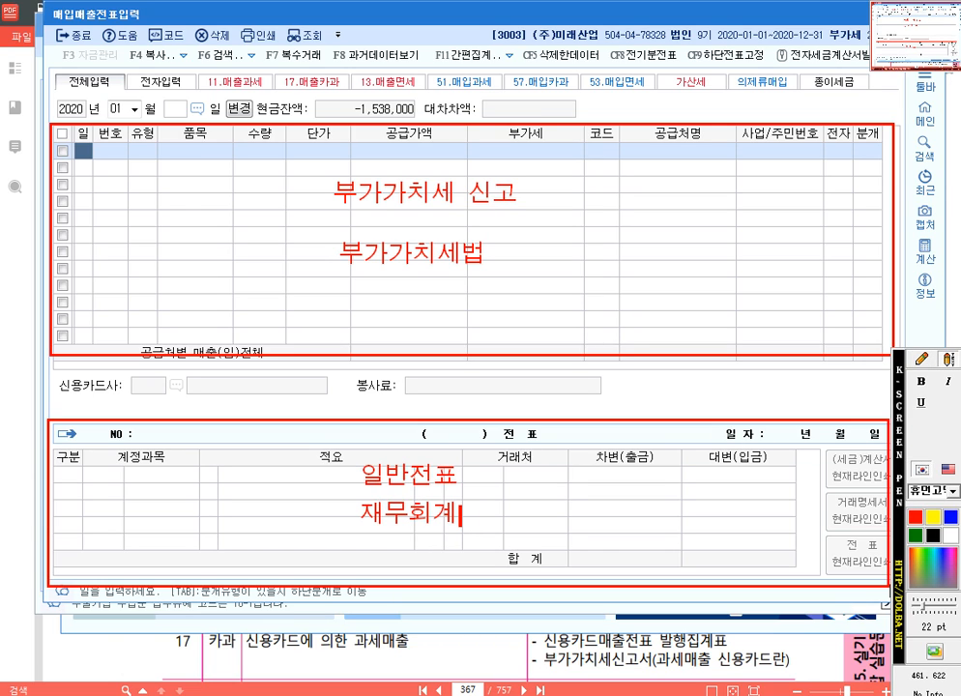
left_click(921, 360)
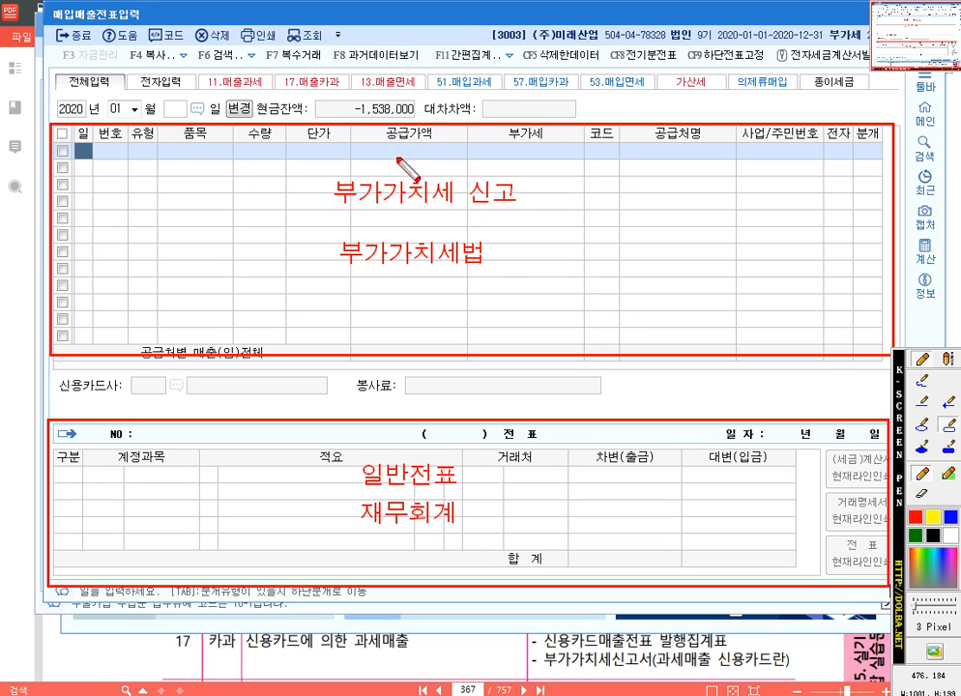
Close the screen pen and clear all annotations from the voucher entry window.
left_click(374, 515)
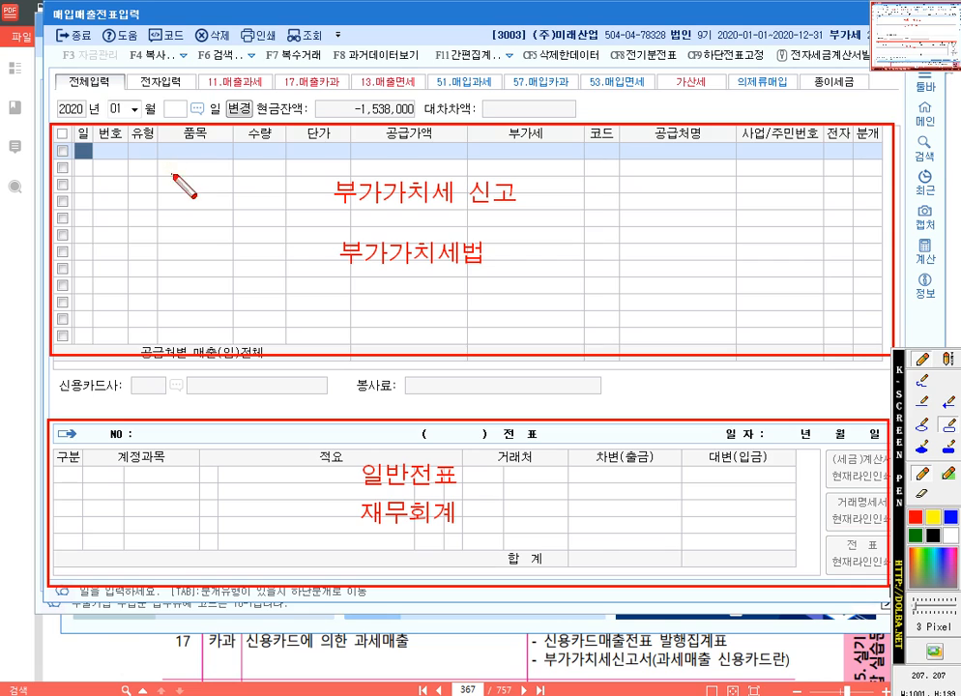
key("ctrl")
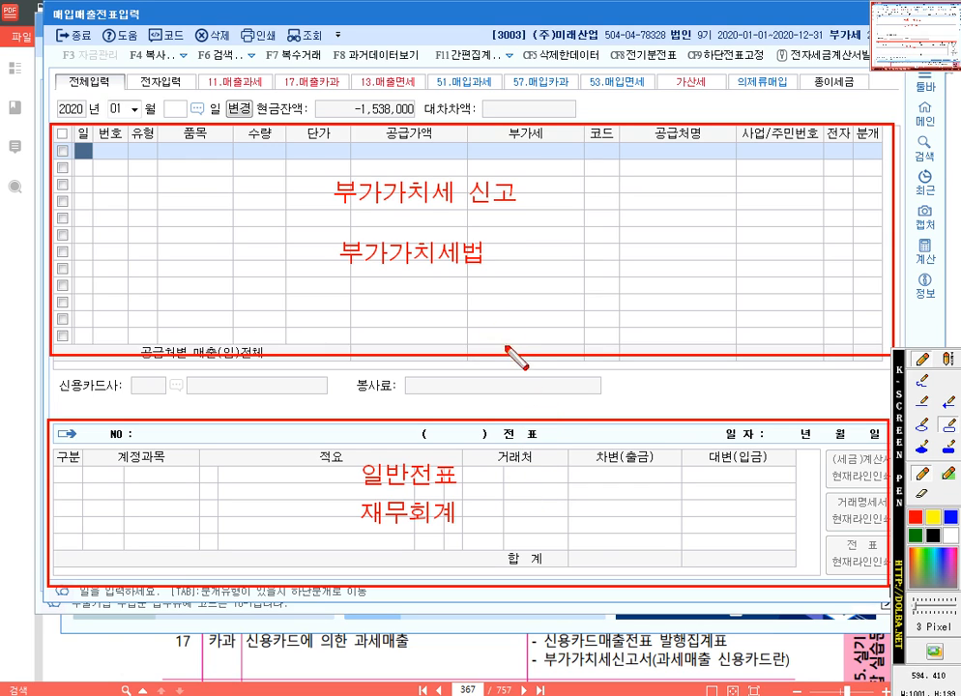
key("Escape")
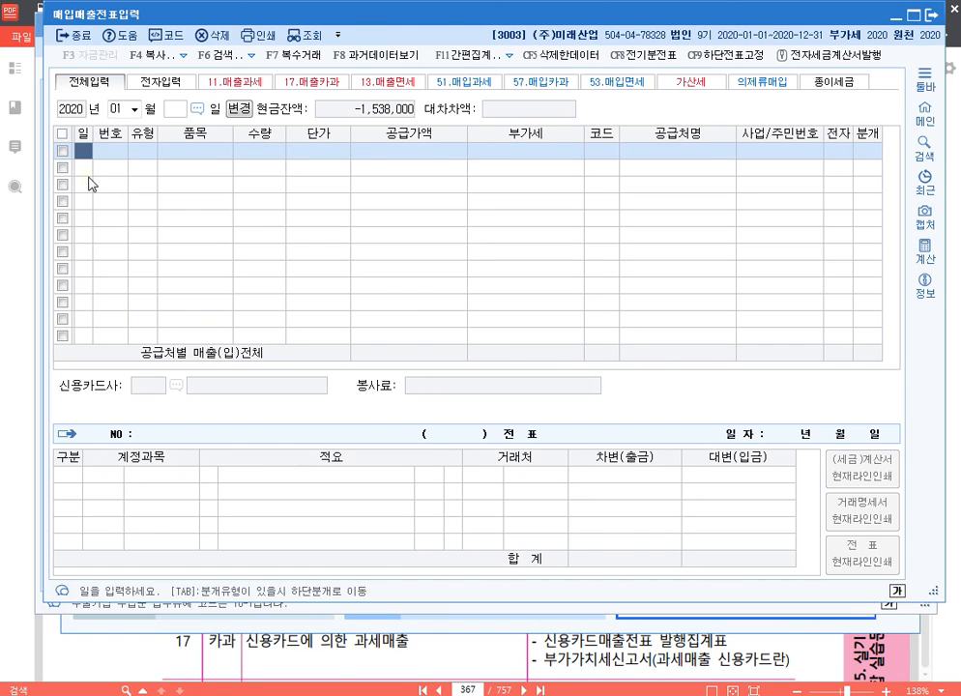
Start a voucher row dated day 1 and reduce the height of the entry window.
type("1")
key("Return")
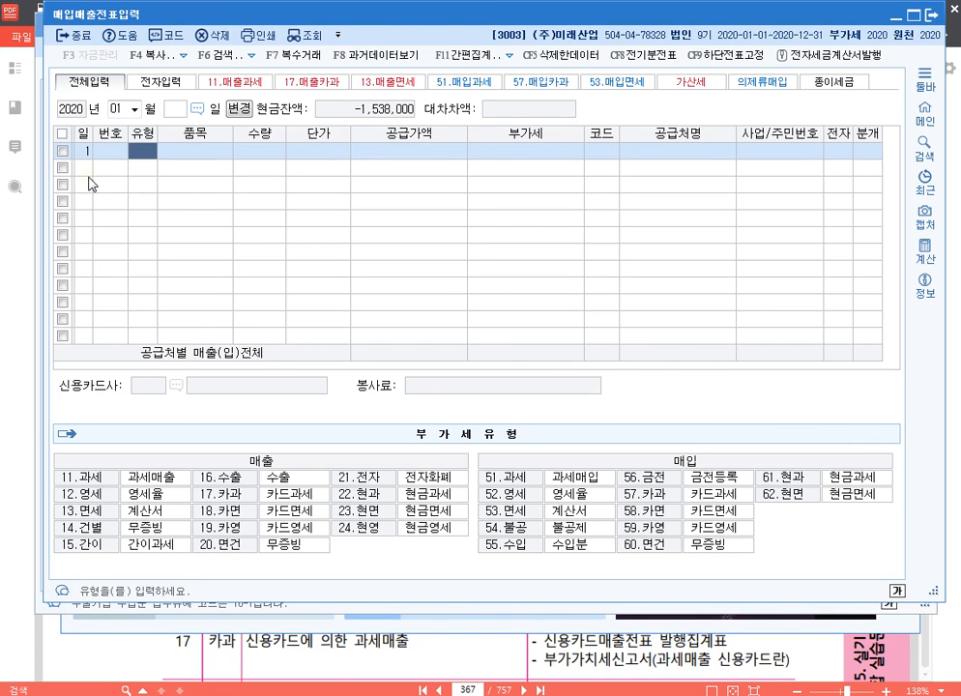
left_click_drag(936, 587, 933, 502)
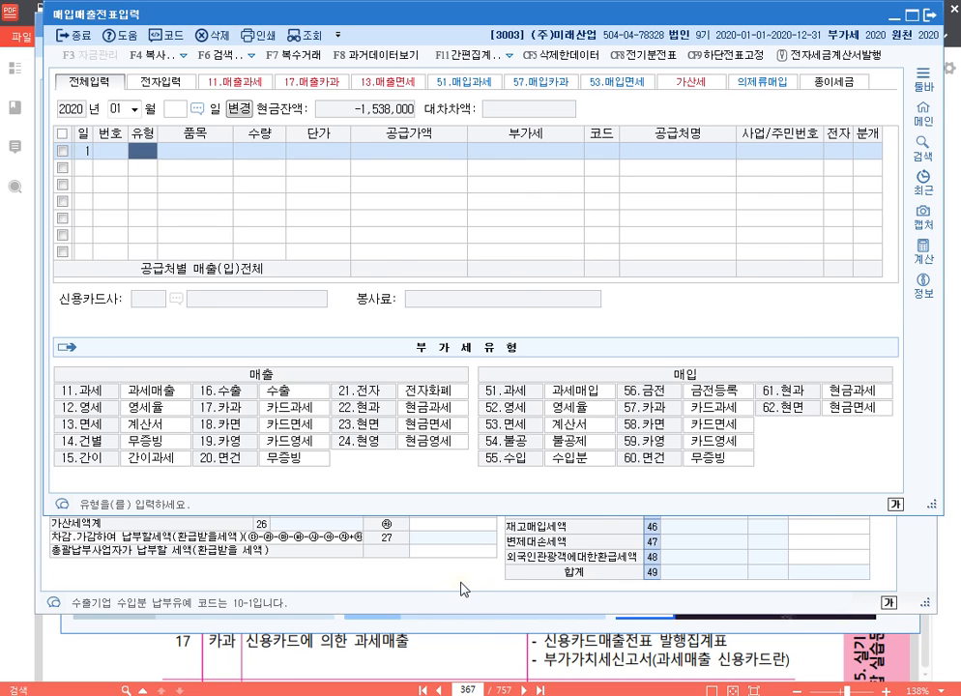
Examine the amount fields of the taxable and zero-rated sales lines in the 부가가치세신고서.
left_click(462, 589)
left_click(312, 176)
left_click(315, 202)
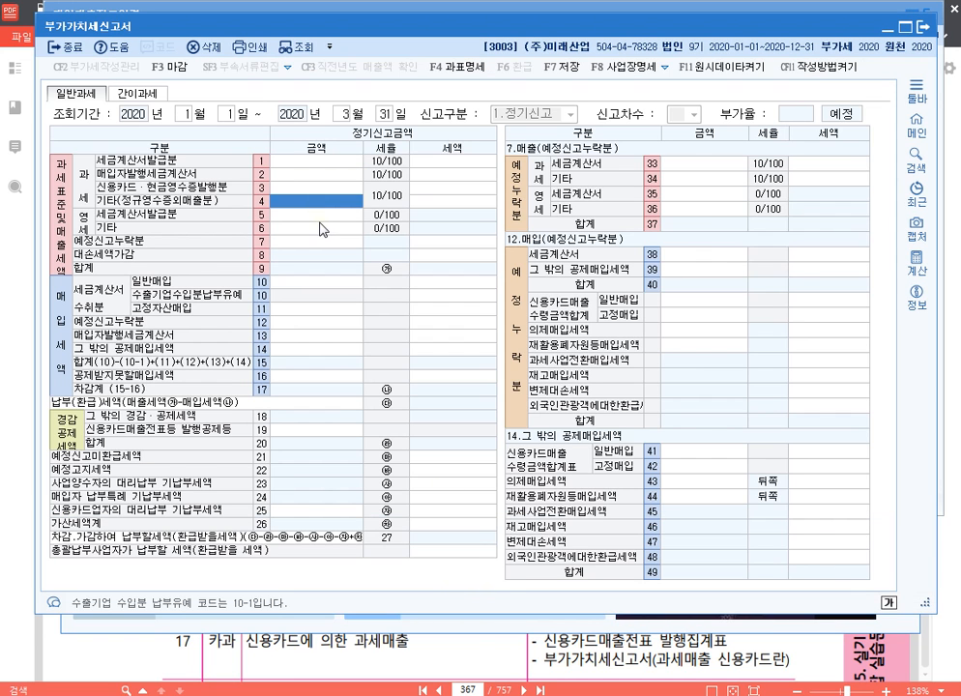
left_click(318, 225)
left_click(320, 187)
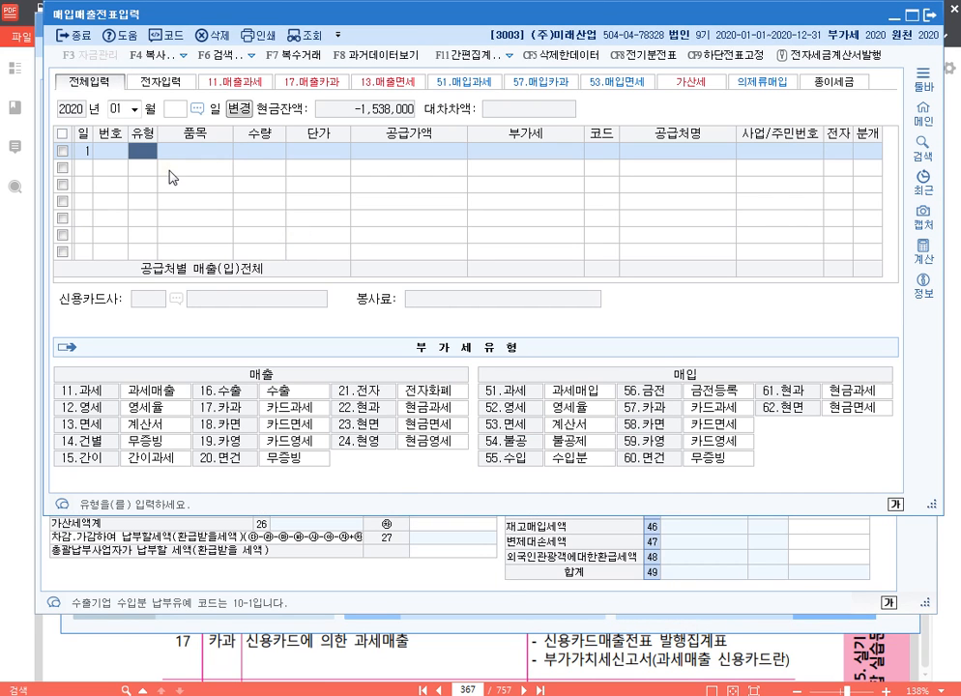
Set the day 1 voucher's type to 11 (과세) and its supply amount to 1,000,000.
type("11")
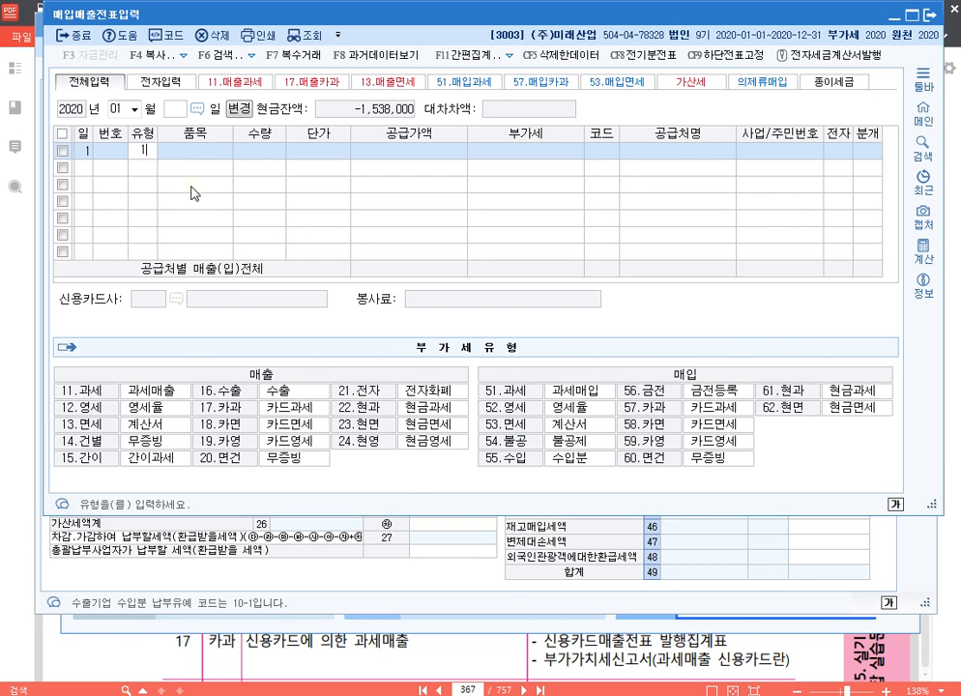
key("Return")
key("Return")
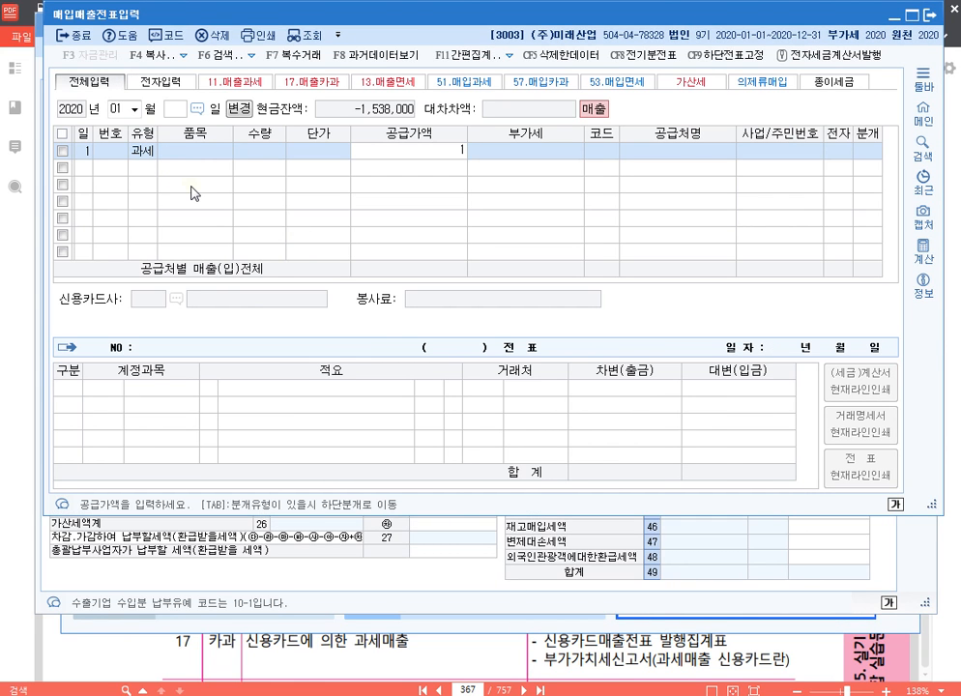
type("1000000")
key("Return")
key("Return")
Assign 00111 범어산업(주) as the voucher's trading partner and complete the row with the electronic invoice and journal fields blank.
key("F2")
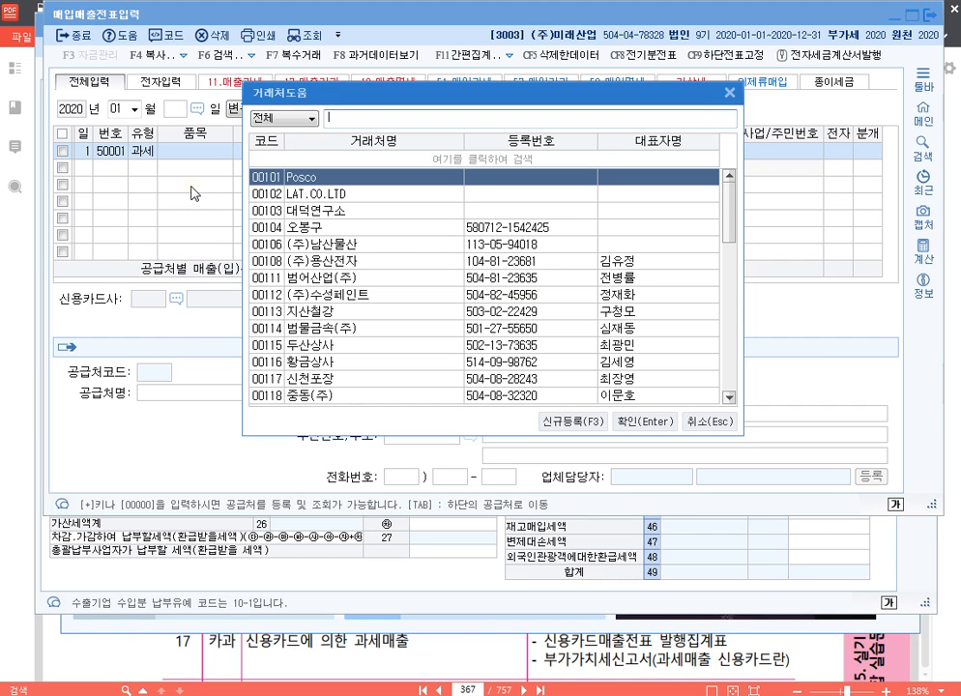
key("Down")
key("Down")
key("Down")
key("Down")
key("Down")
key("Down")
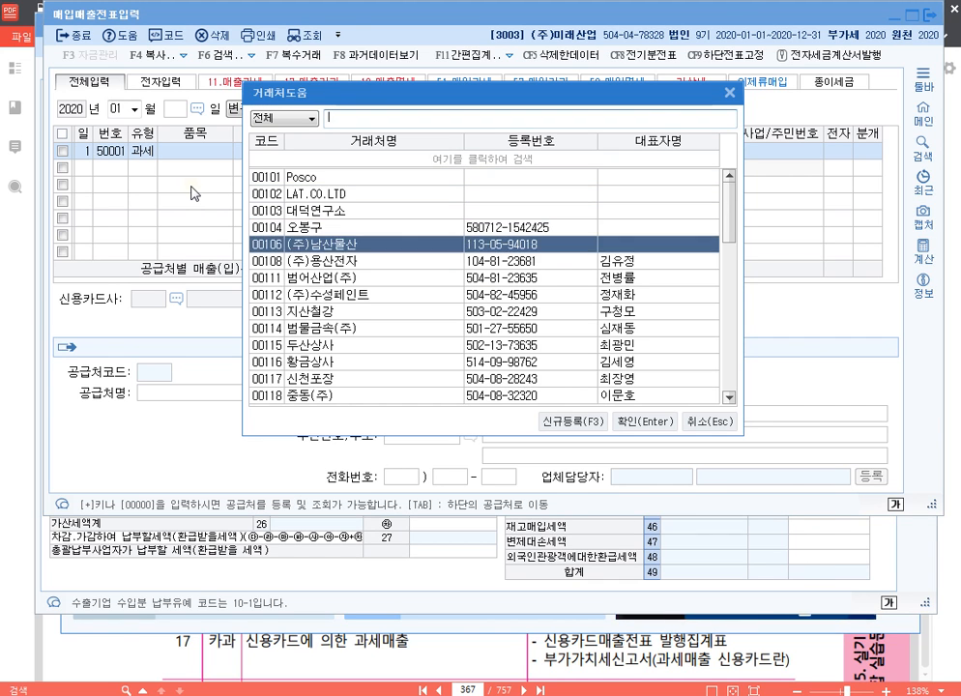
key("Return")
key("Return")
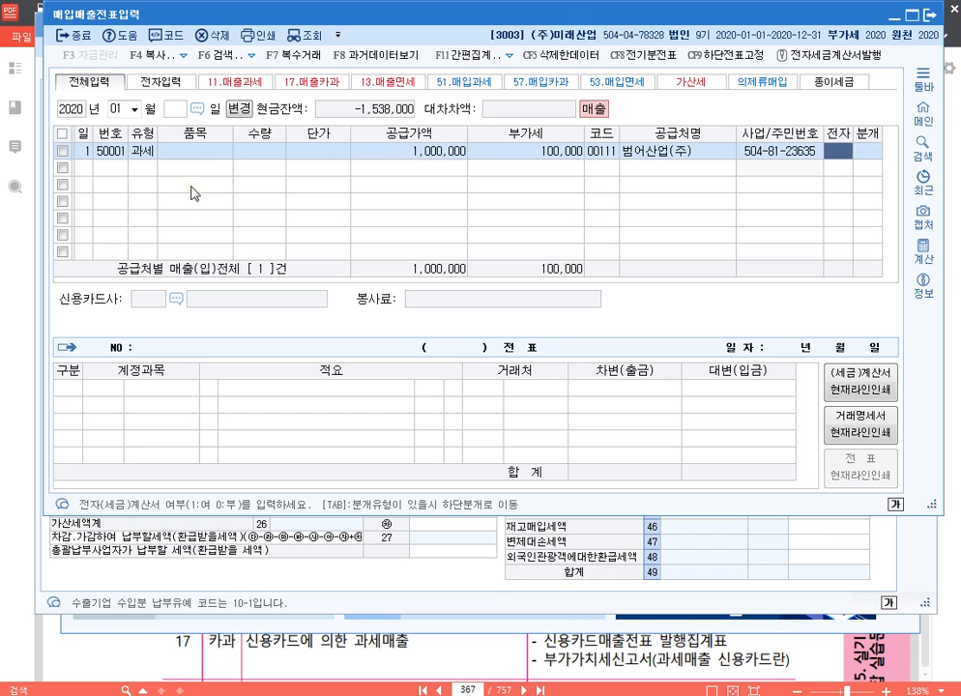
key("Return")
key("Return")
key("Up")
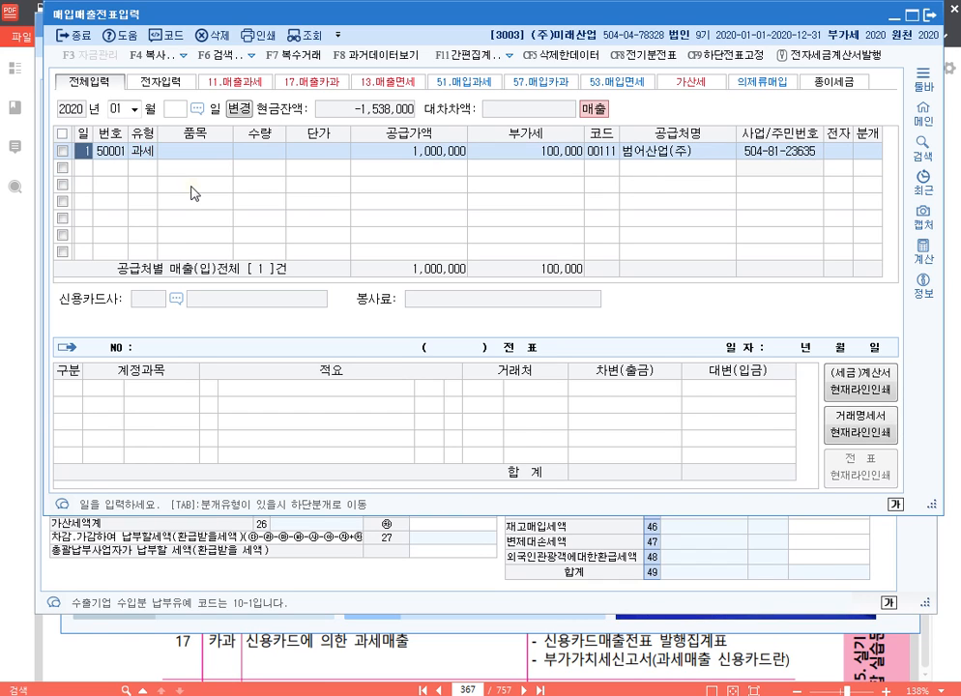
Reload the 부가가치세신고서 with the day 1 voucher and examine the taxable 세금계산서발급분 line.
key("Return")
key("Return")
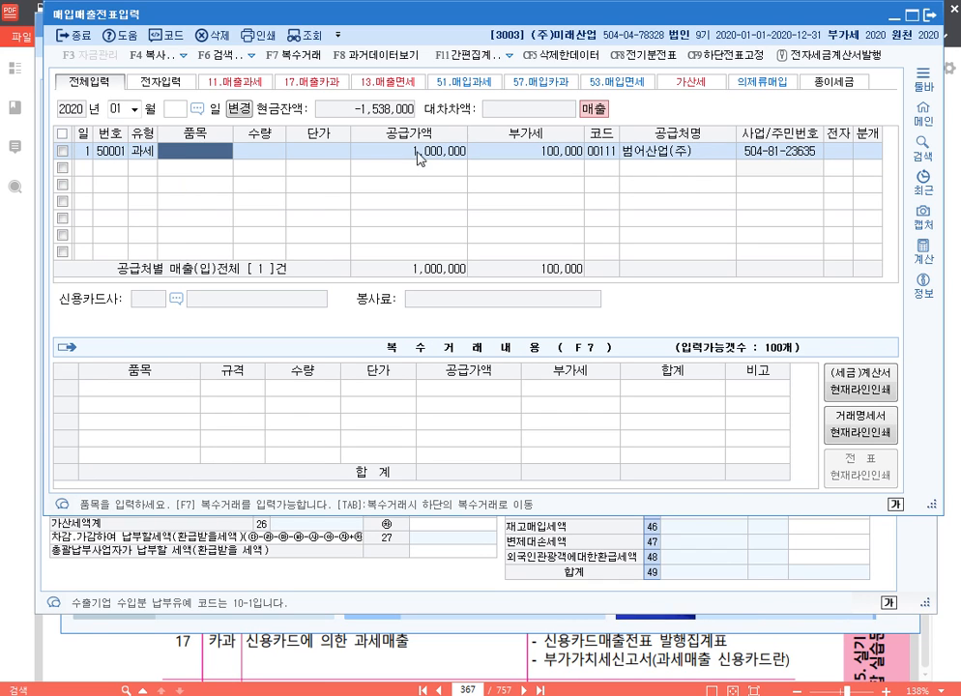
left_click(421, 152)
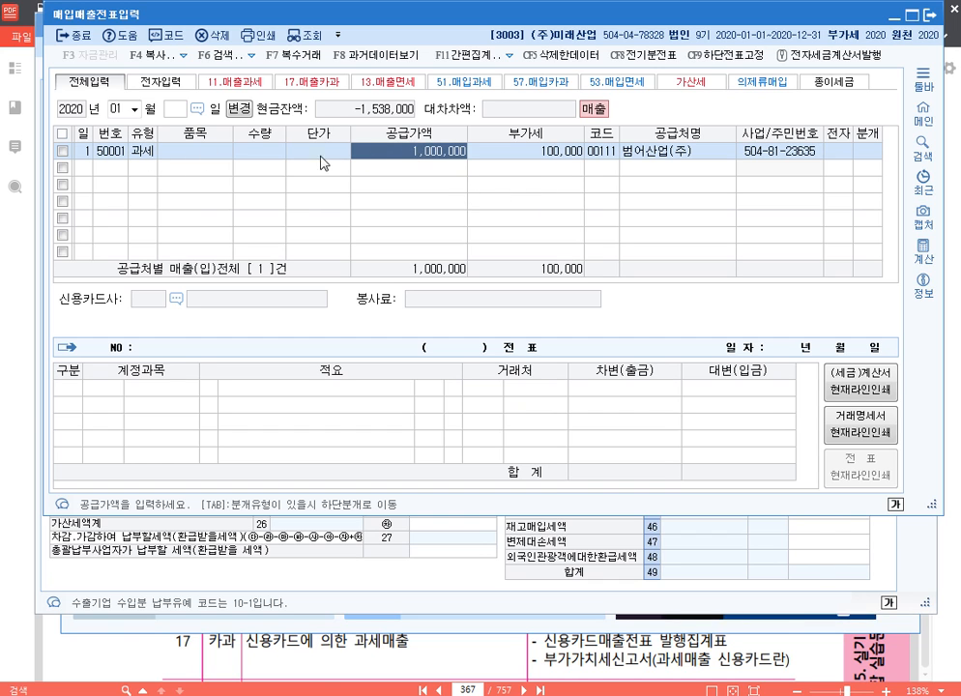
left_click(147, 155)
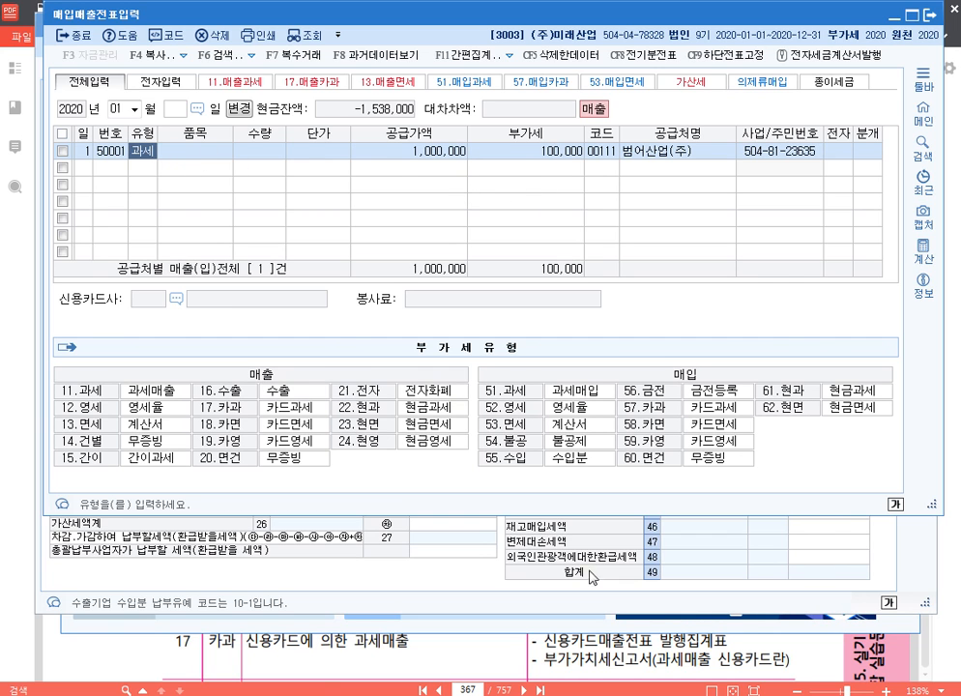
key("Escape")
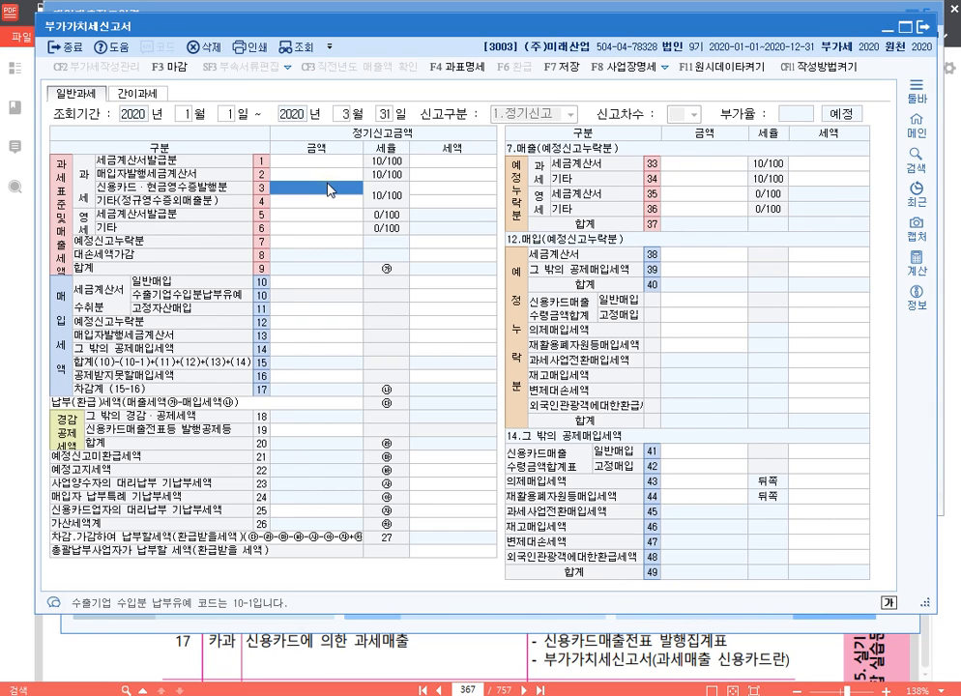
key("F12")
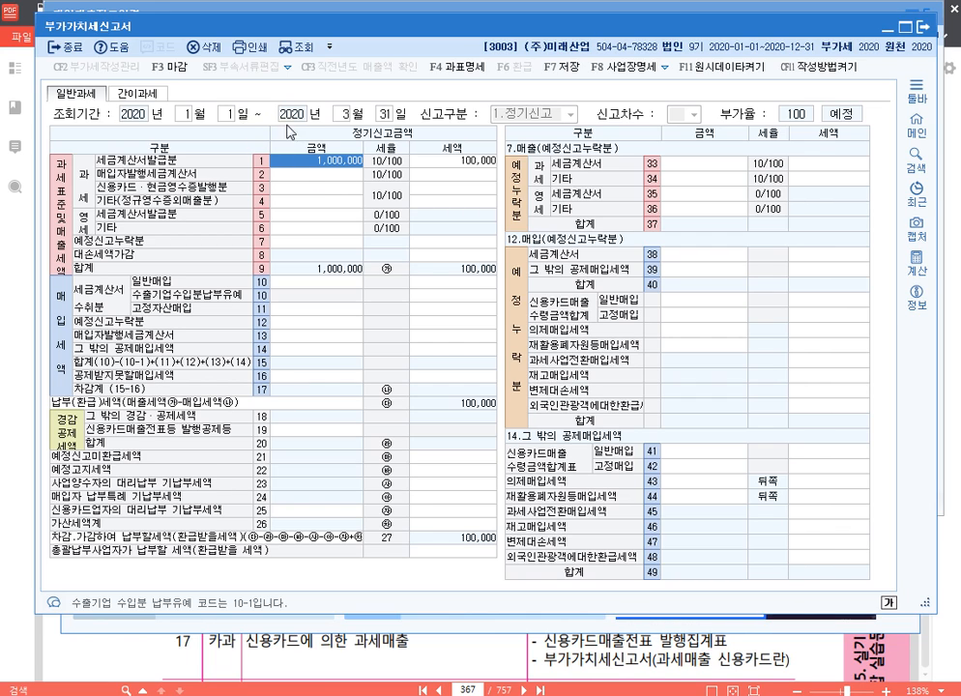
left_click(338, 167)
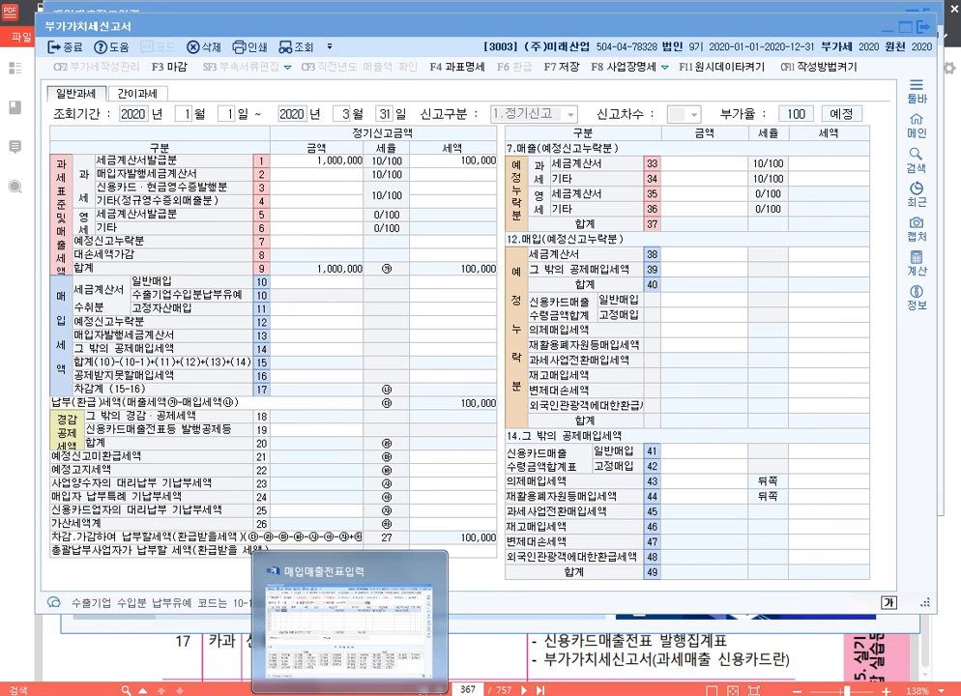
Change the day 1 voucher's type to 12 (영세) in 매입매출전표입력.
left_click(348, 689)
type("12")
key("Return")
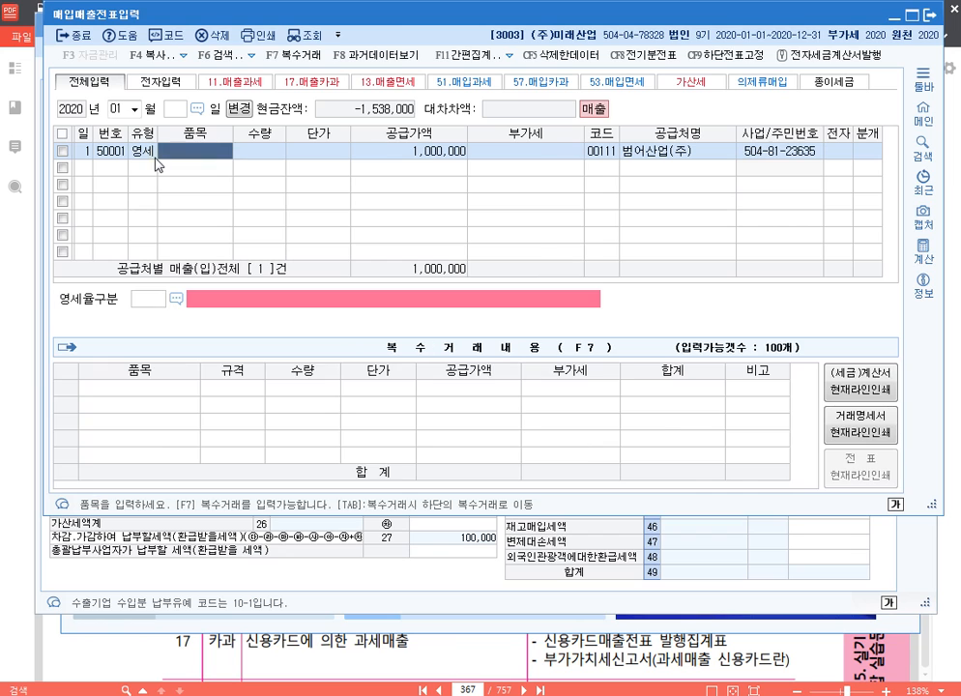
left_click(150, 153)
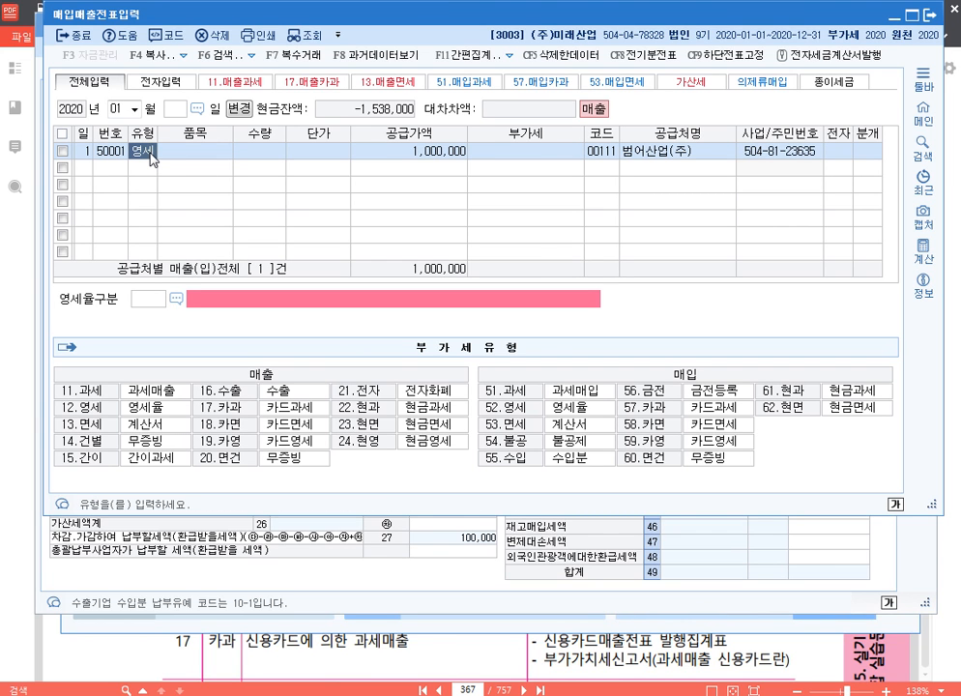
Check how the changed voucher type is reflected in the zero-rated sales lines of the 부가가치세신고서.
left_click(401, 577)
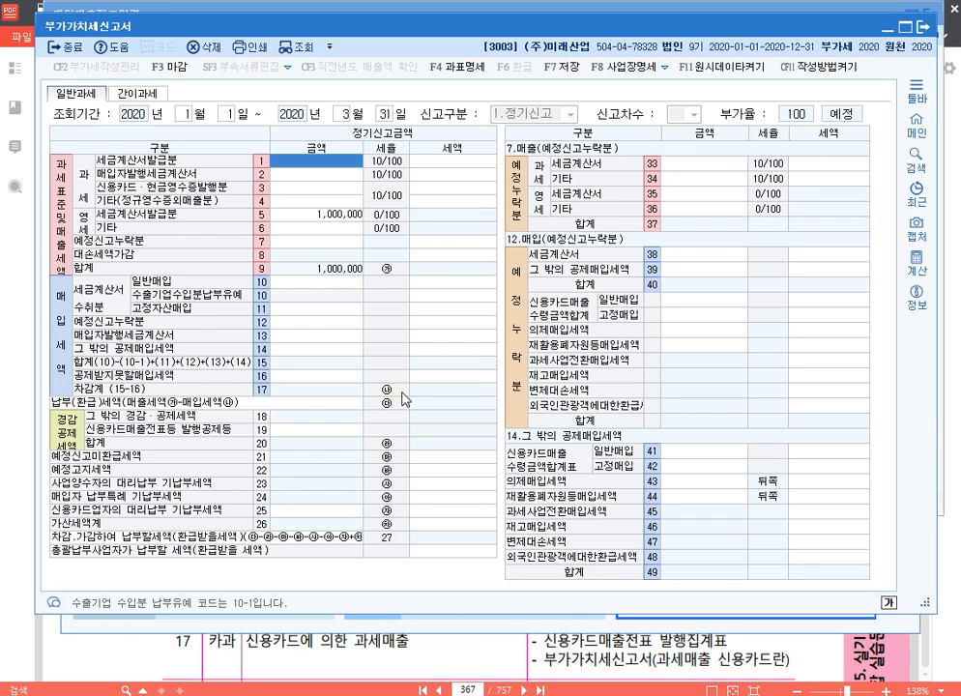
left_click(353, 216)
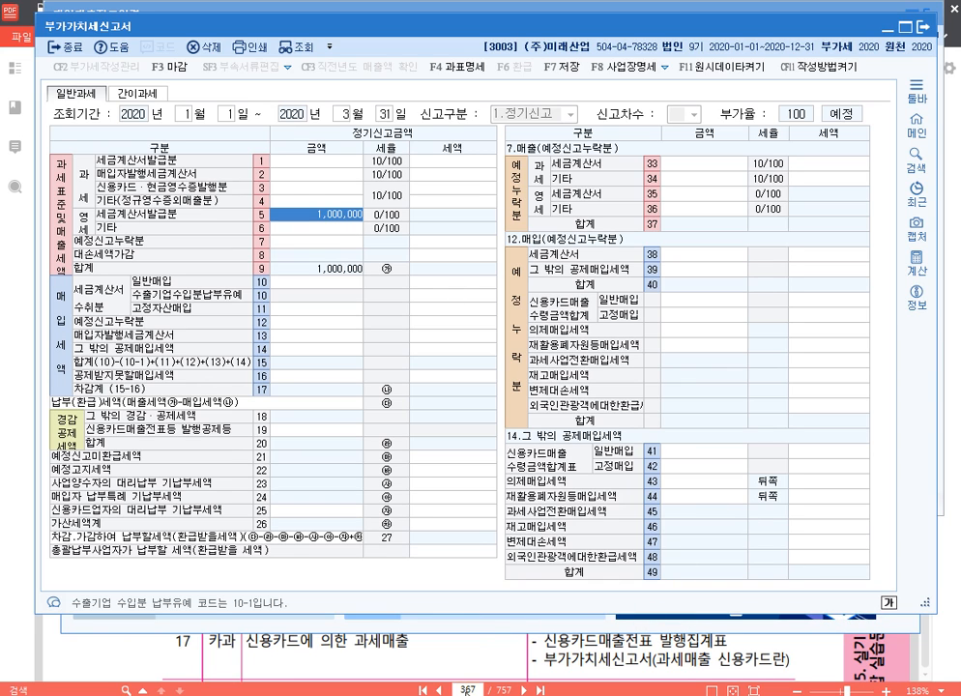
key("alt+Tab")
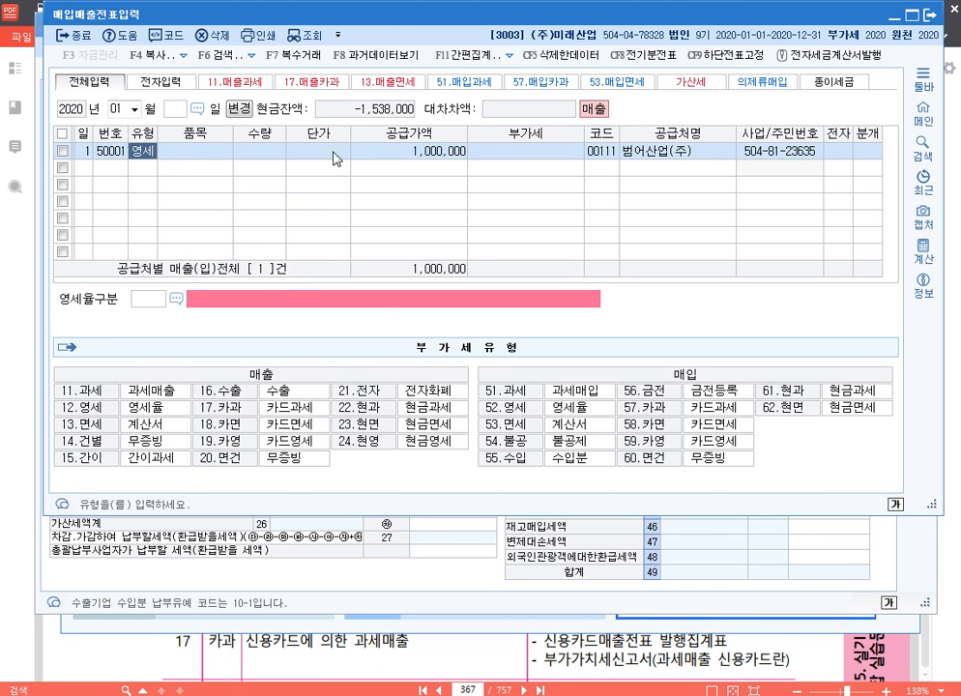
key("Escape")
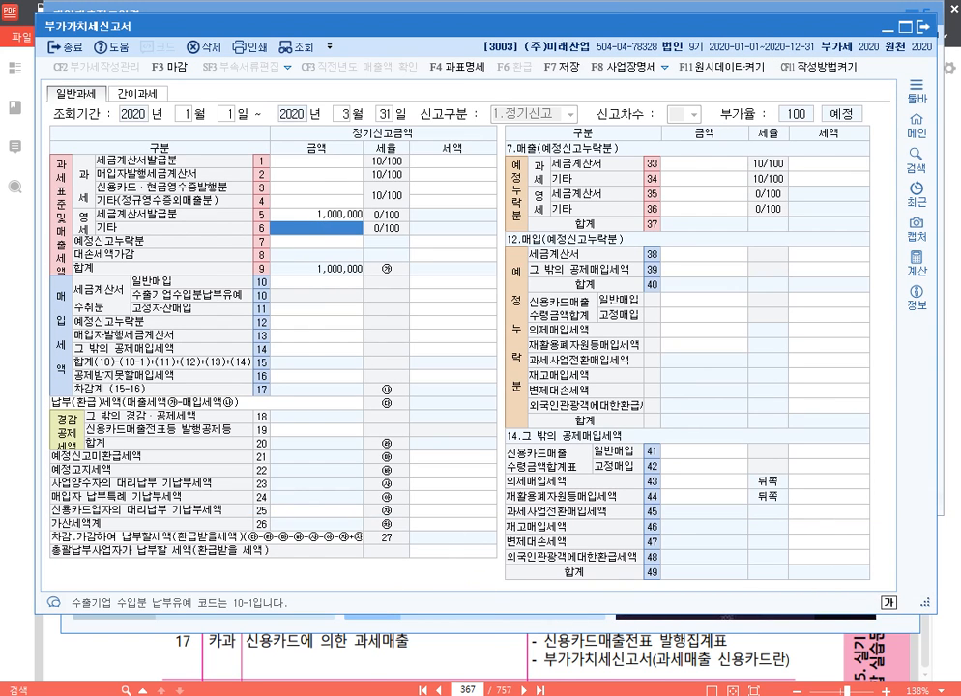
Open the 세금계산서합계표 and query the sales tax invoices for 2020-01 to 2020-03.
left_click(275, 693)
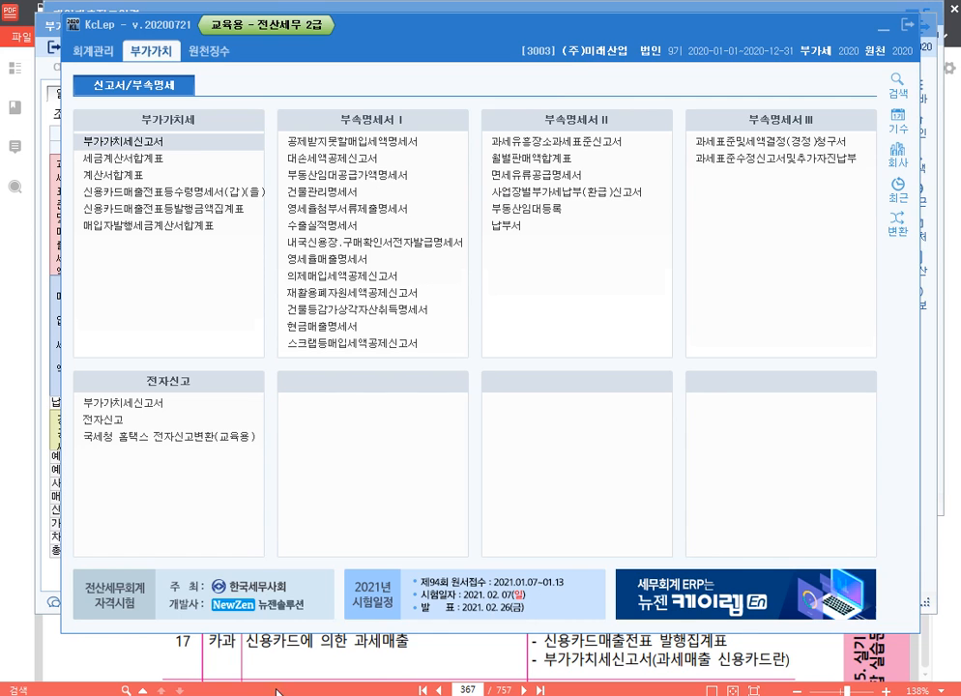
left_click(183, 157)
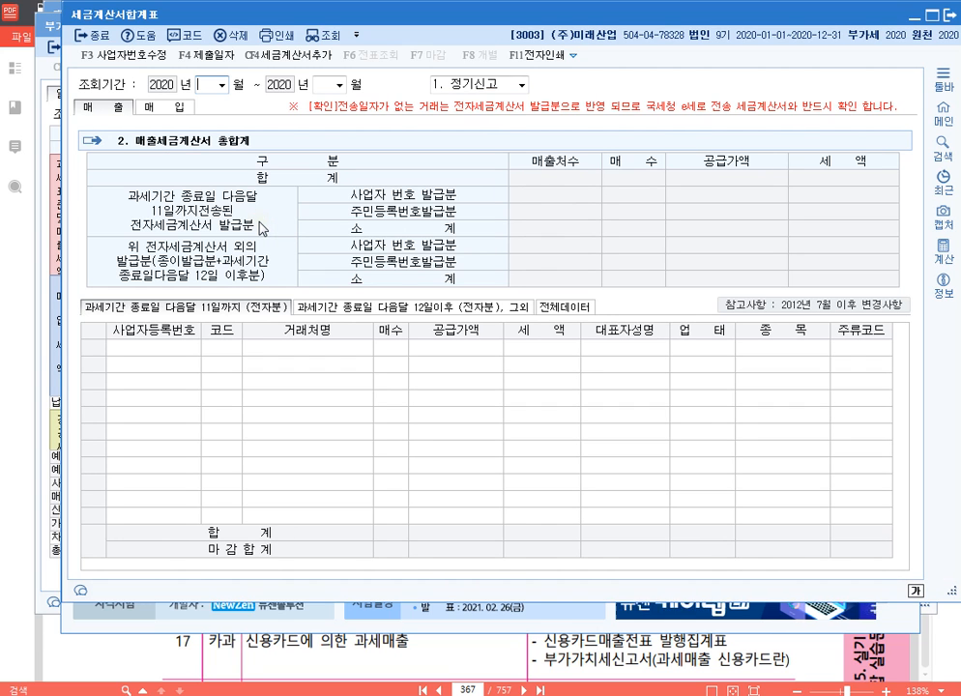
type("0103")
key("Return")
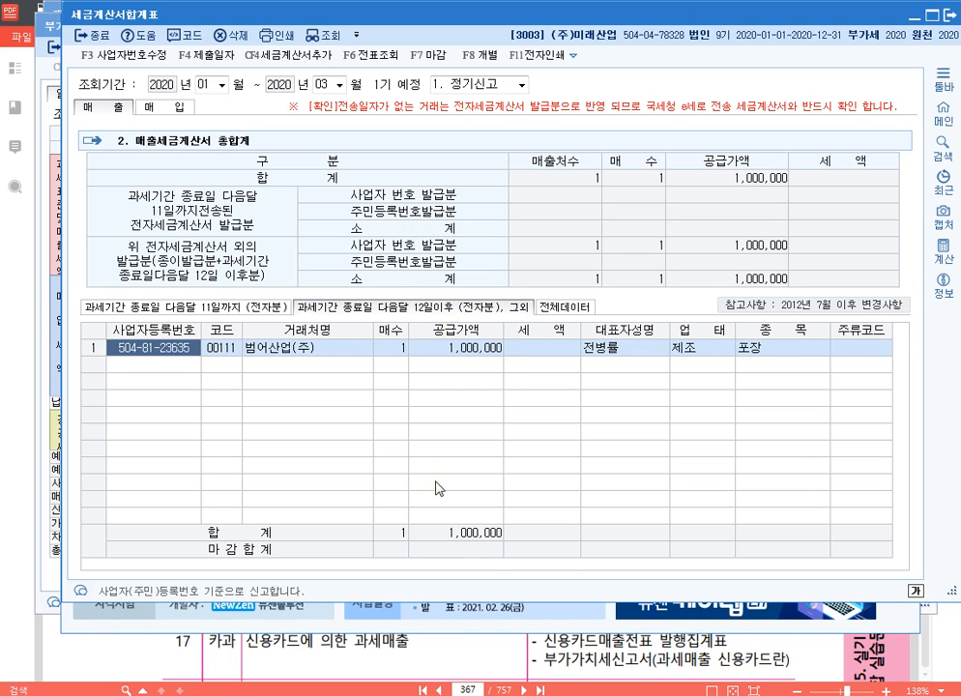
key("Escape")
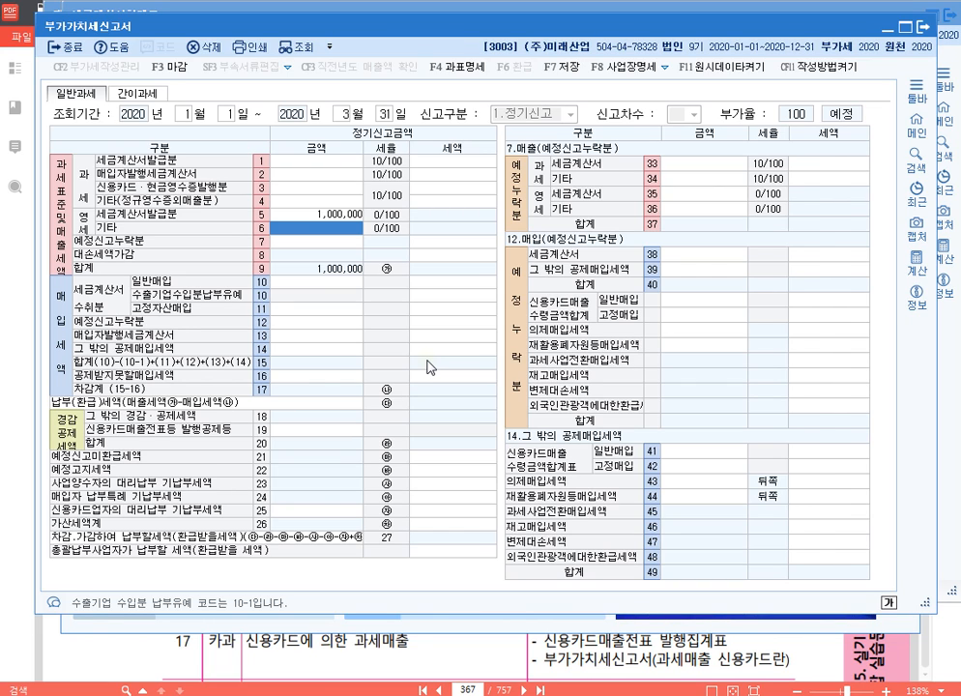
Examine the amount fields of the taxable sales lines and the input tax lines in the 부가가치세신고서.
left_click(311, 166)
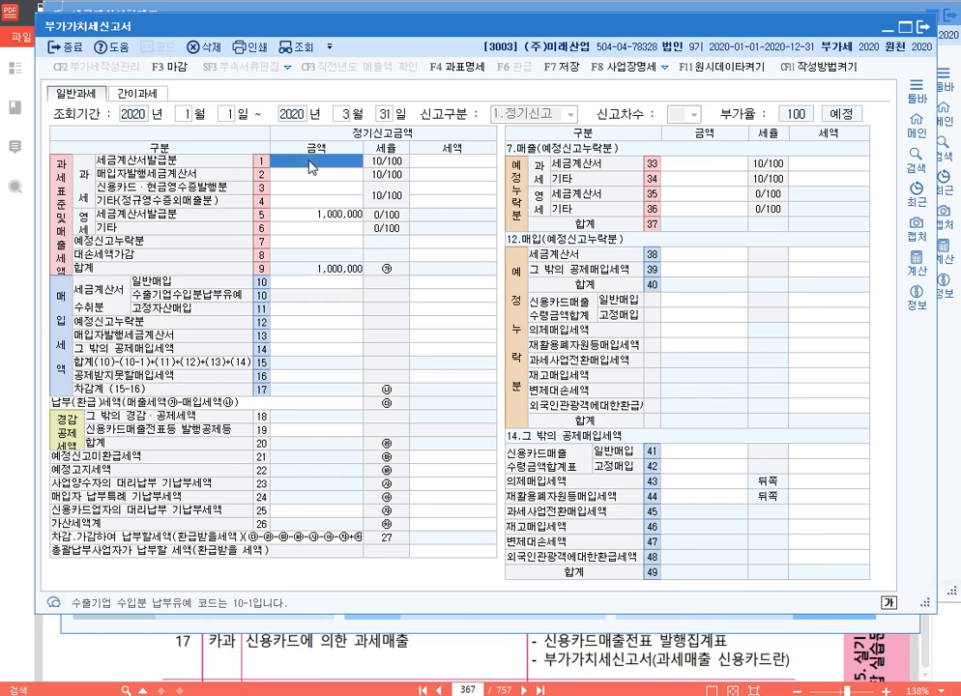
left_click(312, 166)
left_click(311, 167)
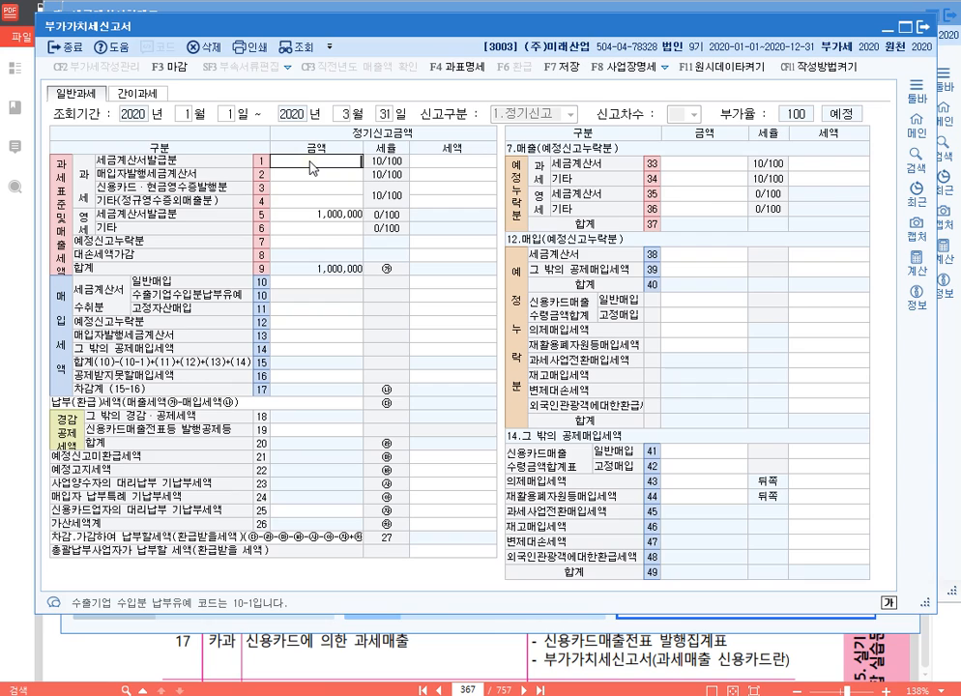
left_click(320, 195)
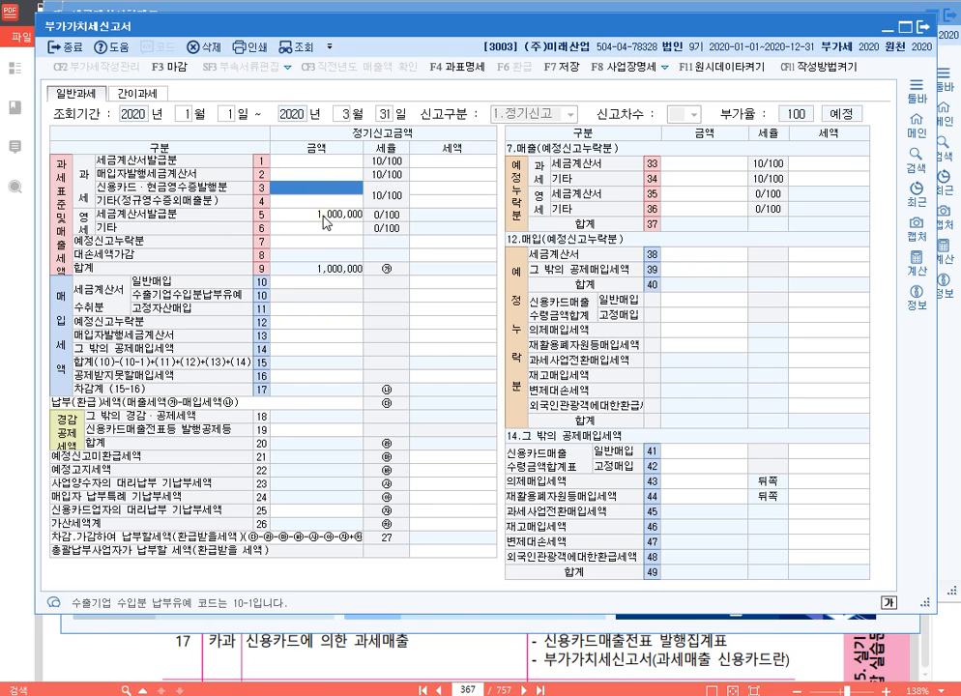
left_click(324, 283)
left_click(326, 310)
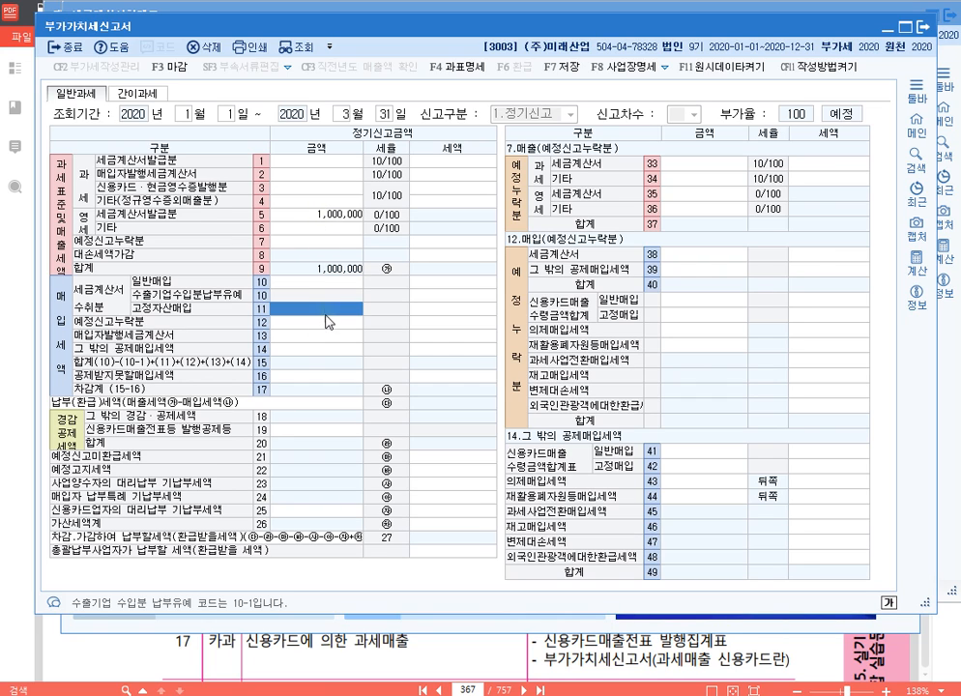
left_click(325, 335)
left_click(326, 350)
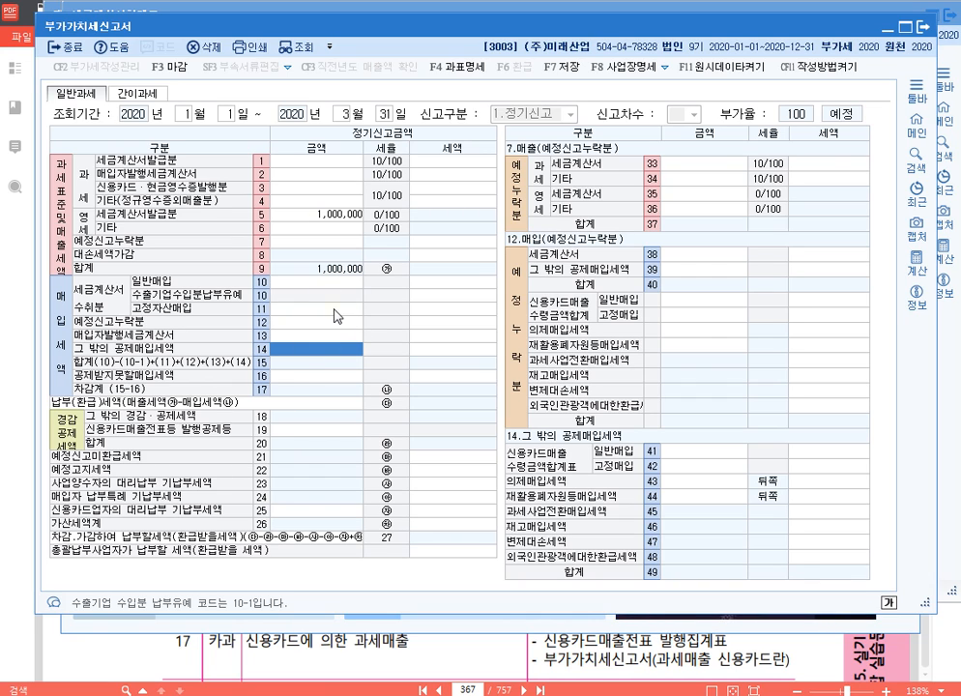
left_click(323, 174)
left_click(326, 189)
left_click(329, 201)
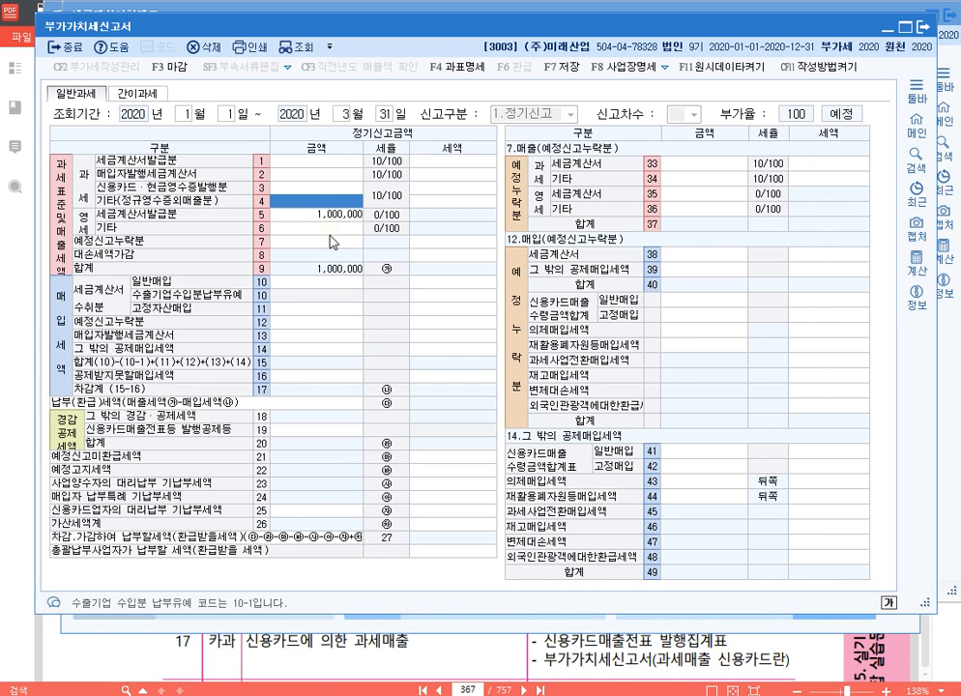
left_click(330, 163)
Mark the 과세 group, its 세금계산서발급분 line and its 신용카드·현금영수증발행분 line with red boxes using the screen pen.
key("ctrl+F12")
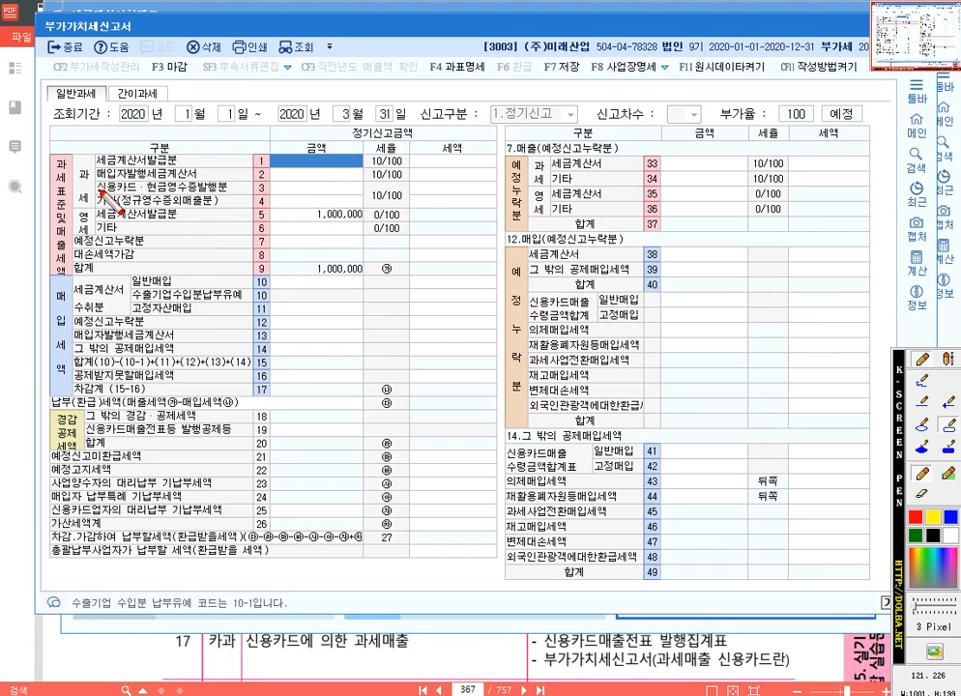
left_click_drag(72, 161, 91, 207)
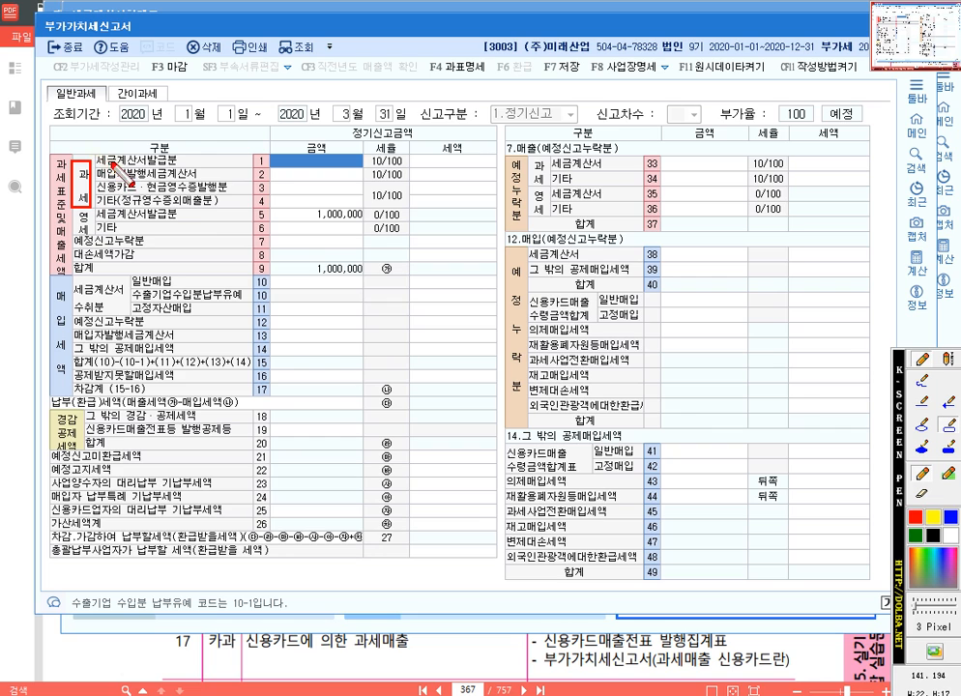
mouse_move(95, 147)
left_mouse_down()
mouse_move(102, 156)
mouse_move(192, 166)
left_mouse_up()
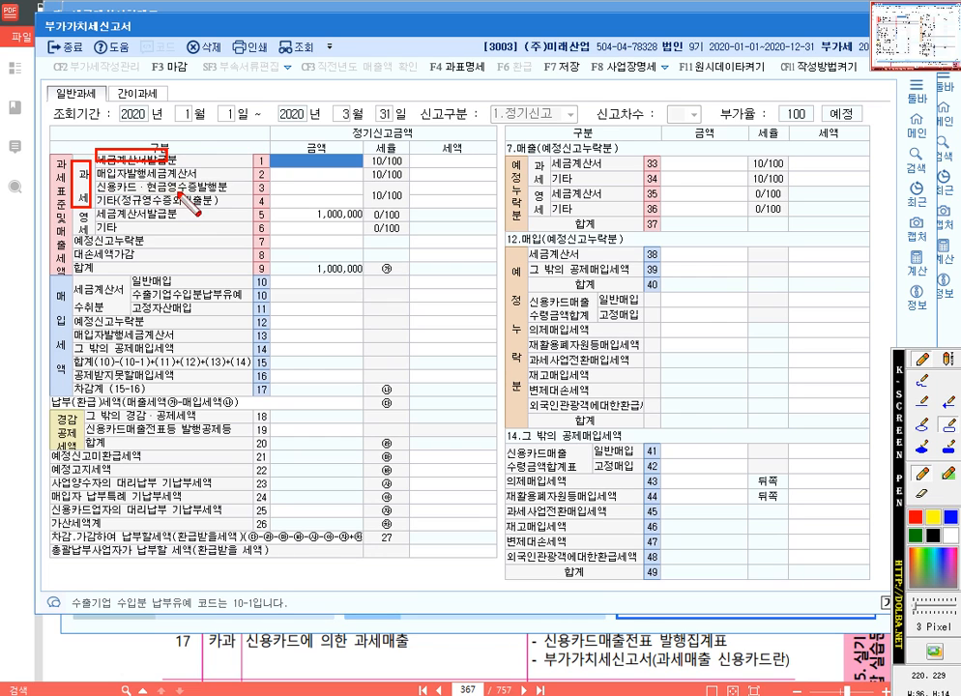
left_click_drag(237, 198, 95, 179)
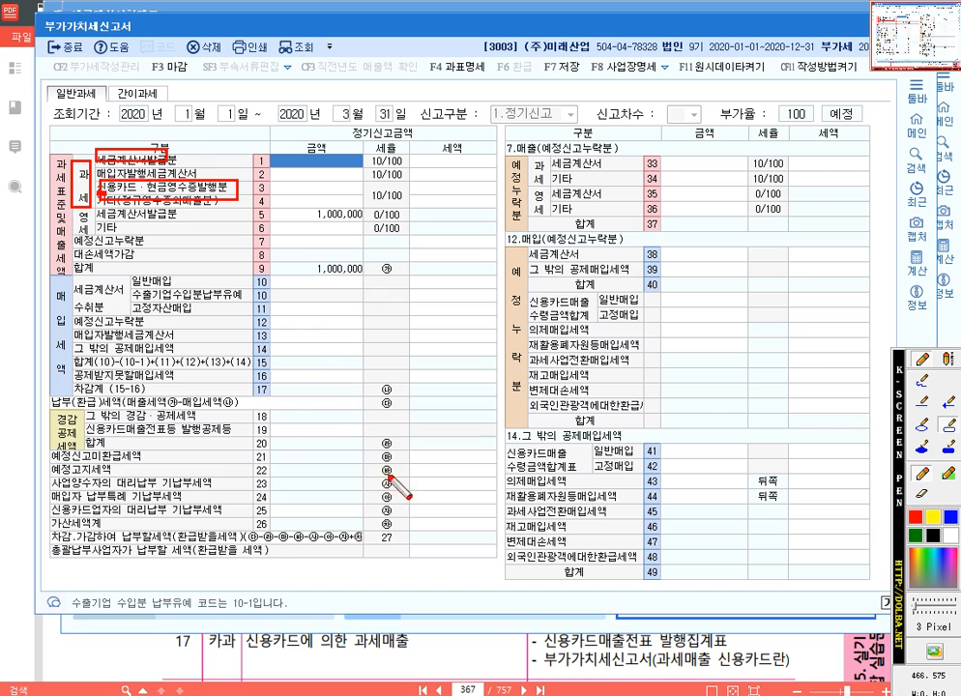
key("Escape")
Switch to the 20201230.hwp document in Hancom Office and add the heading "* 과세유형 선택".
key("alt+Tab")
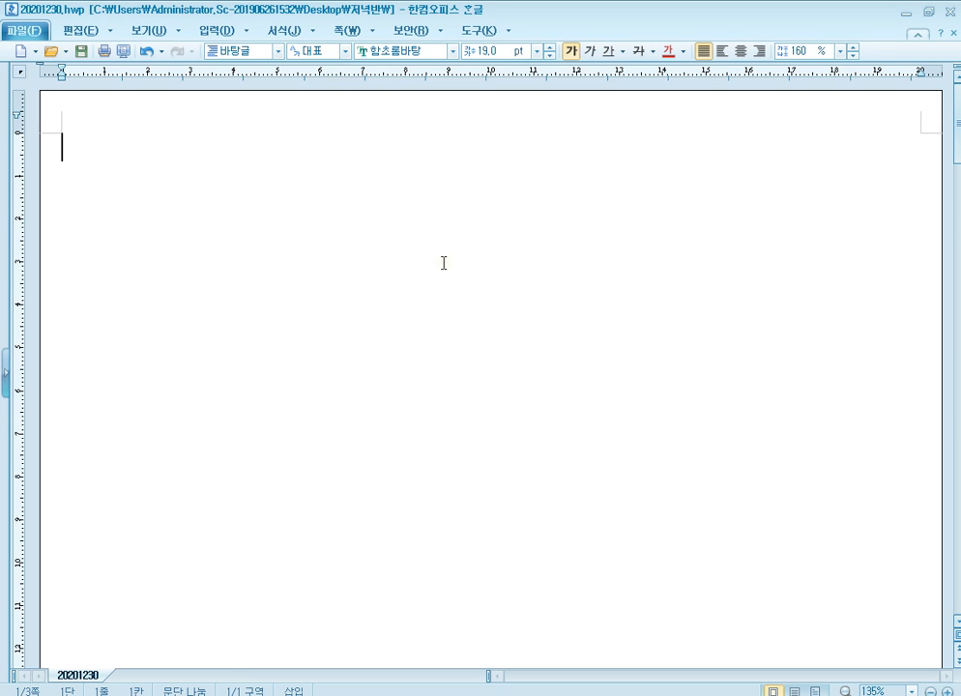
type("* 과세유형")
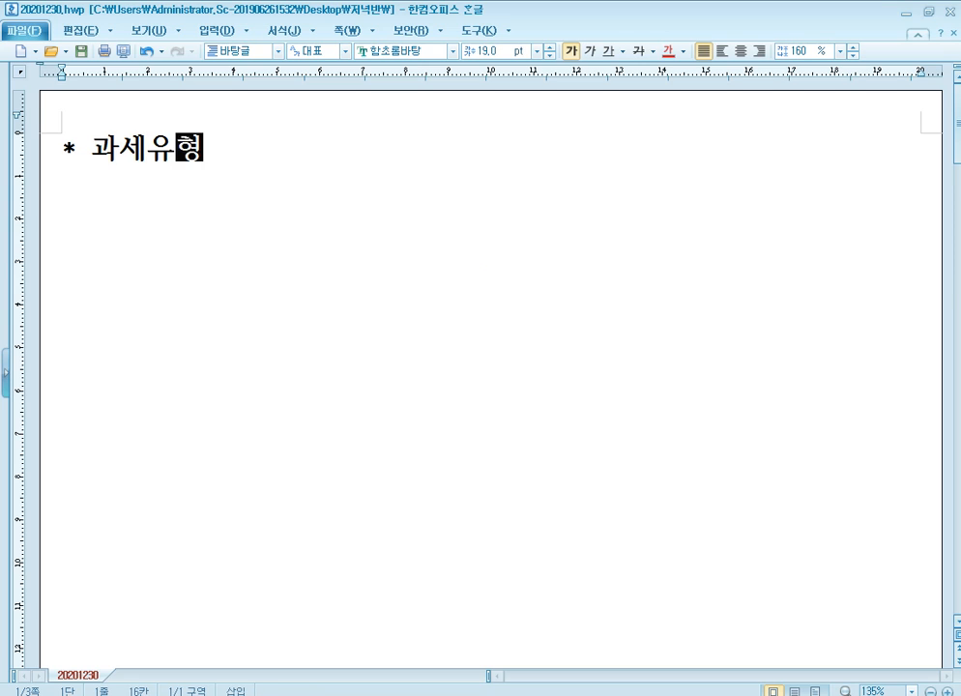
type(" 선택")
key("Return")
Add the list item "1. 증빙서류" below the heading and start a new line.
type("1")
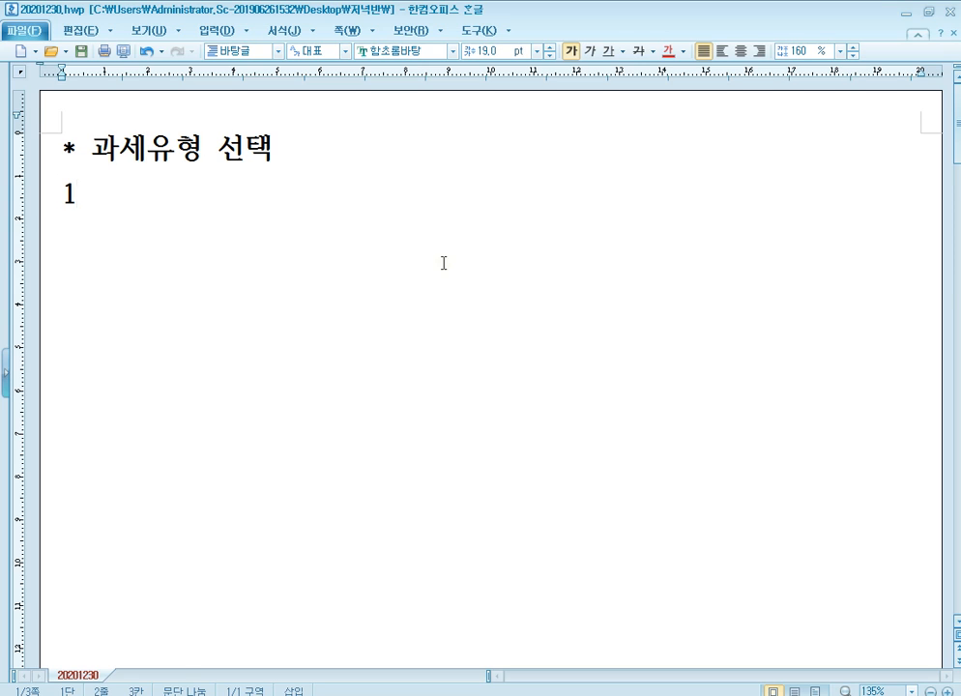
type(")")
key("BackSpace")
type(". 종")
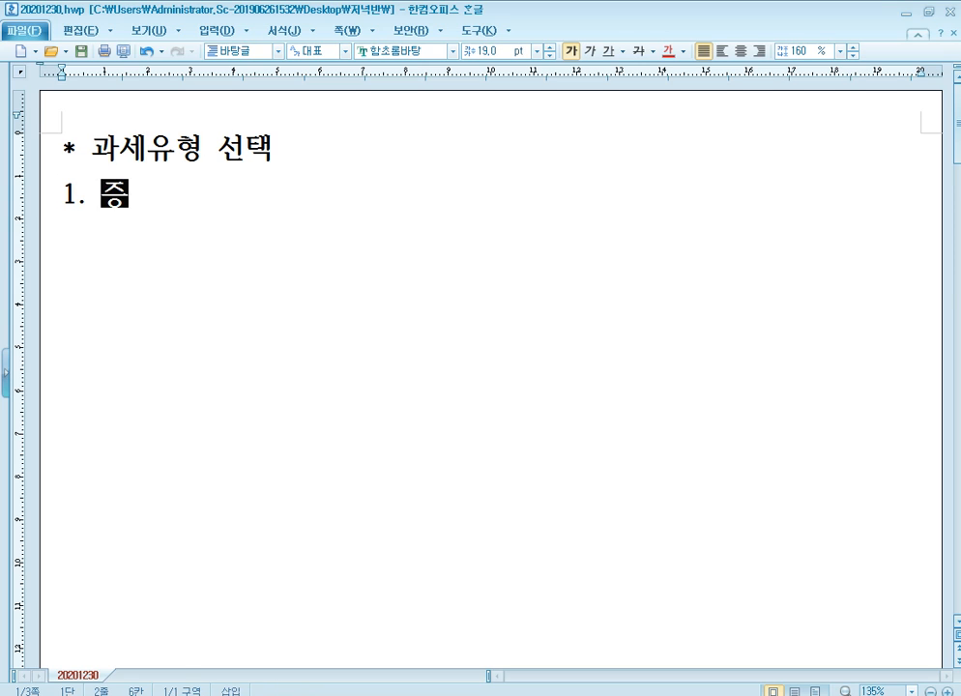
type("빙서류")
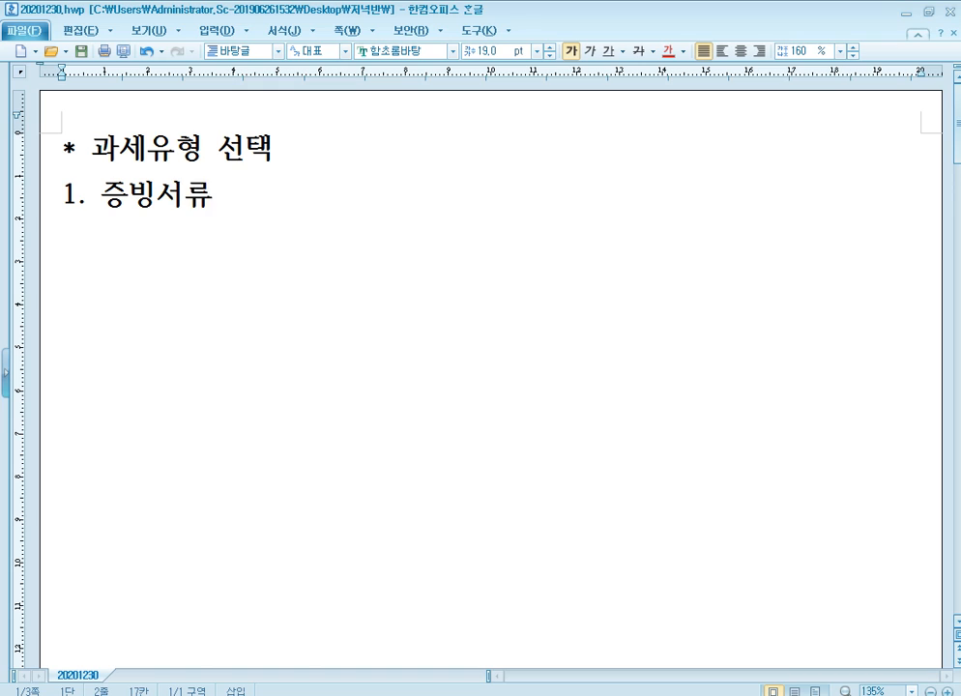
key("Return")
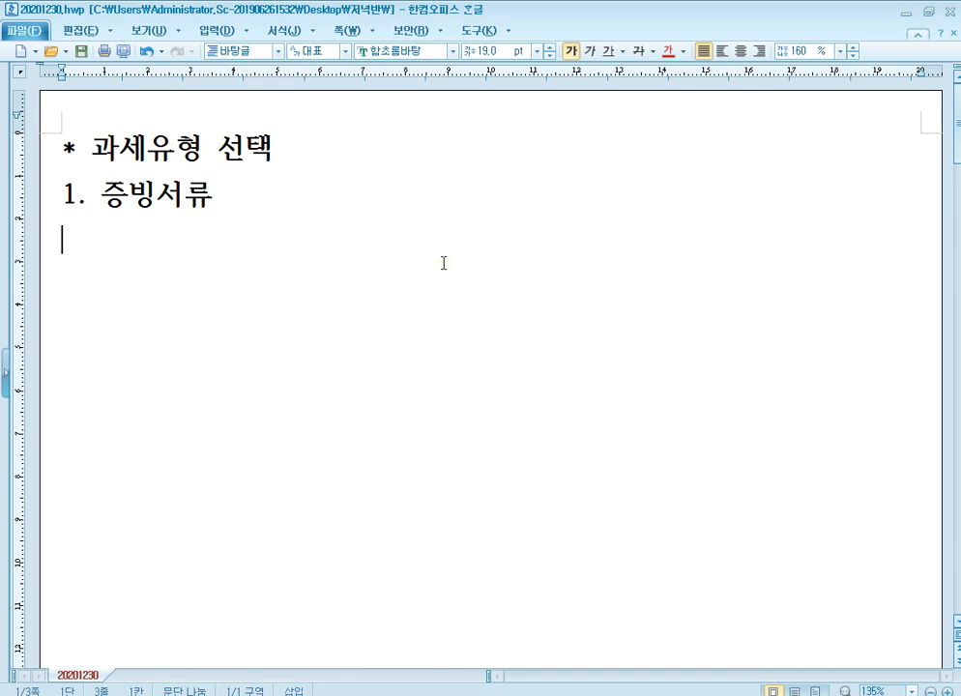
Add the second list item "2. 신용카드, 현금영수증 거래".
type("2.신용")
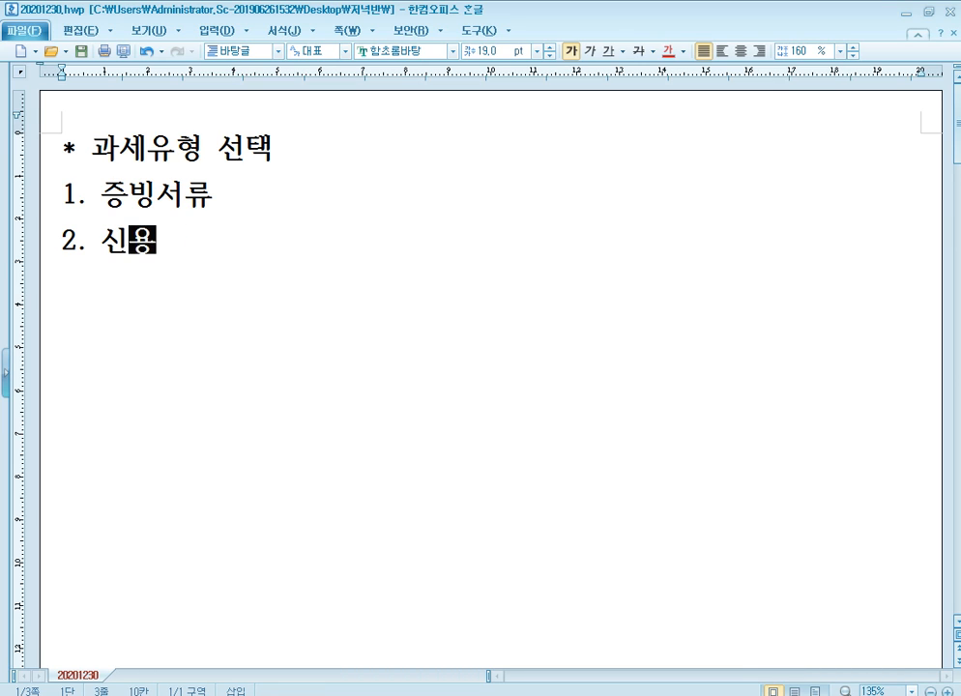
type("카드, 현금영수증")
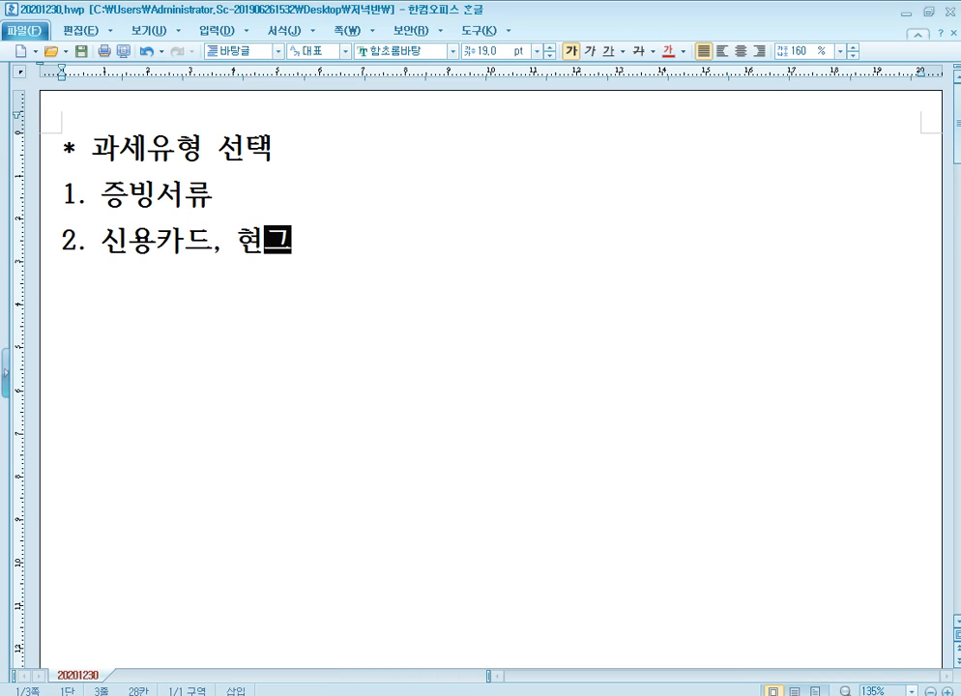
type(" 거래")
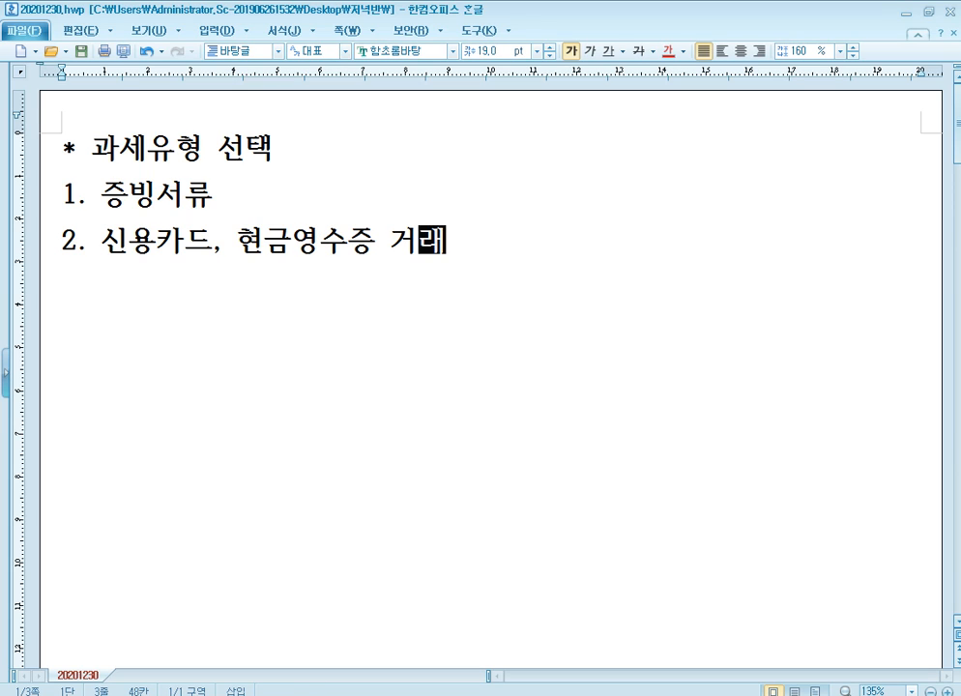
Complete list item 2 with " => 과세거래, 면세거래 구분" and start a new line below it.
type(" =>")
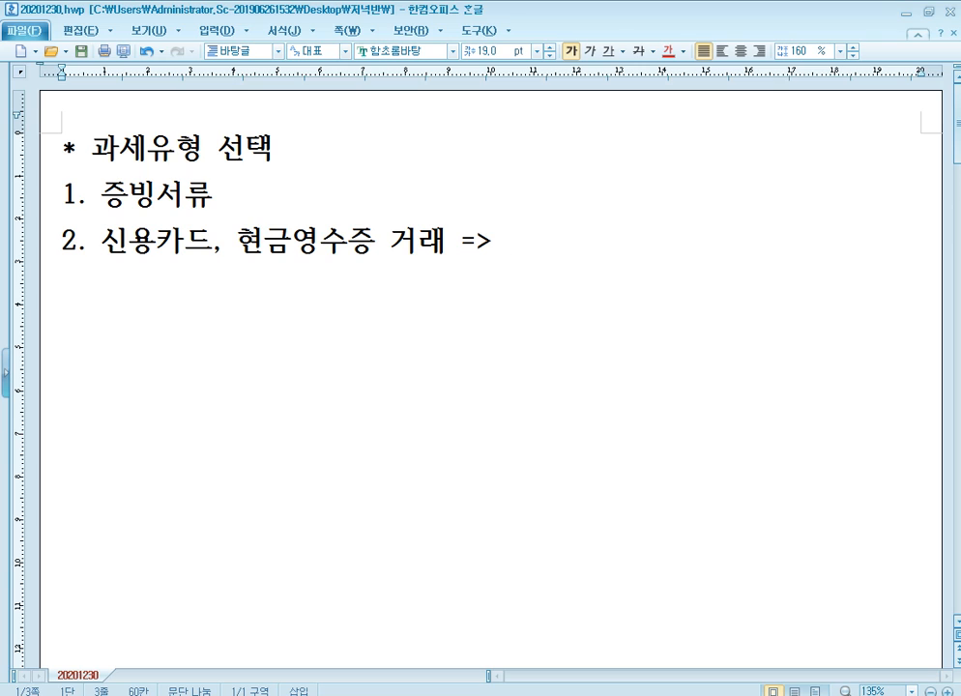
type(" 과")
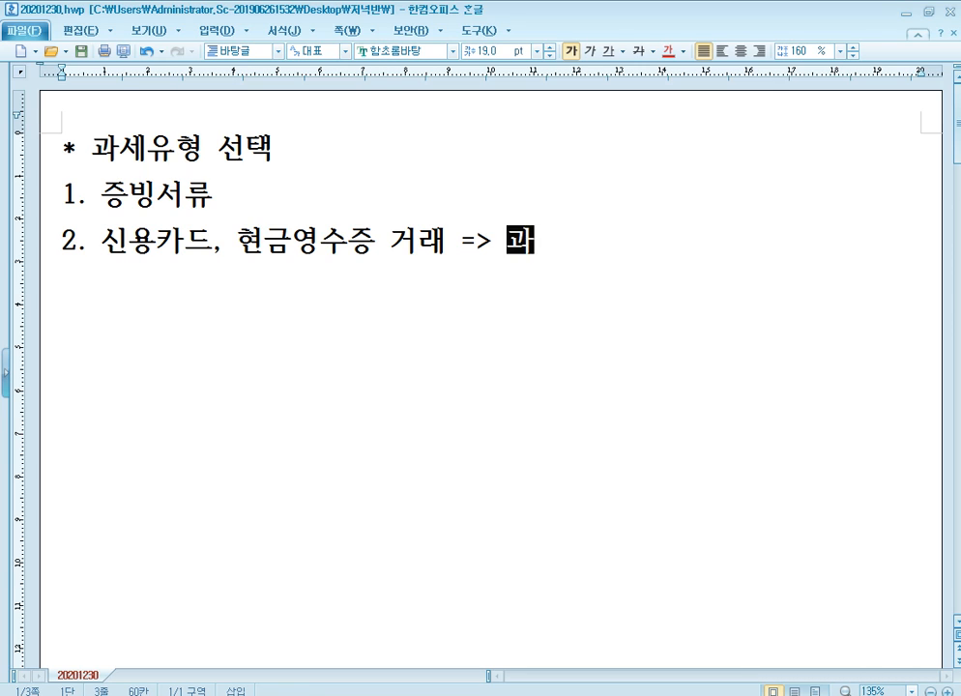
type("세걸래")
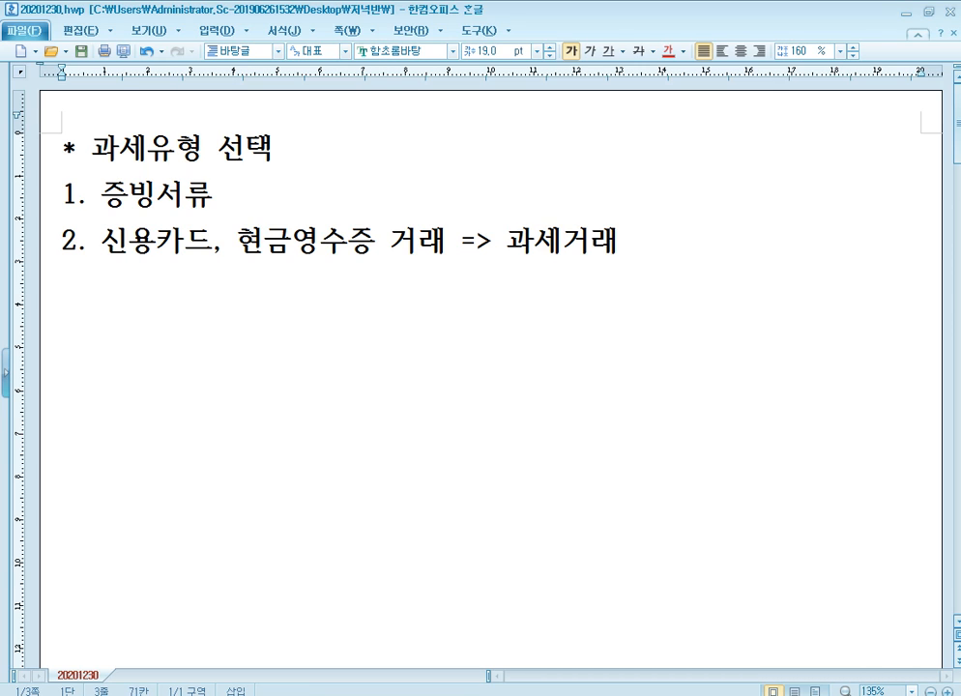
type(", 면세거래 구분")
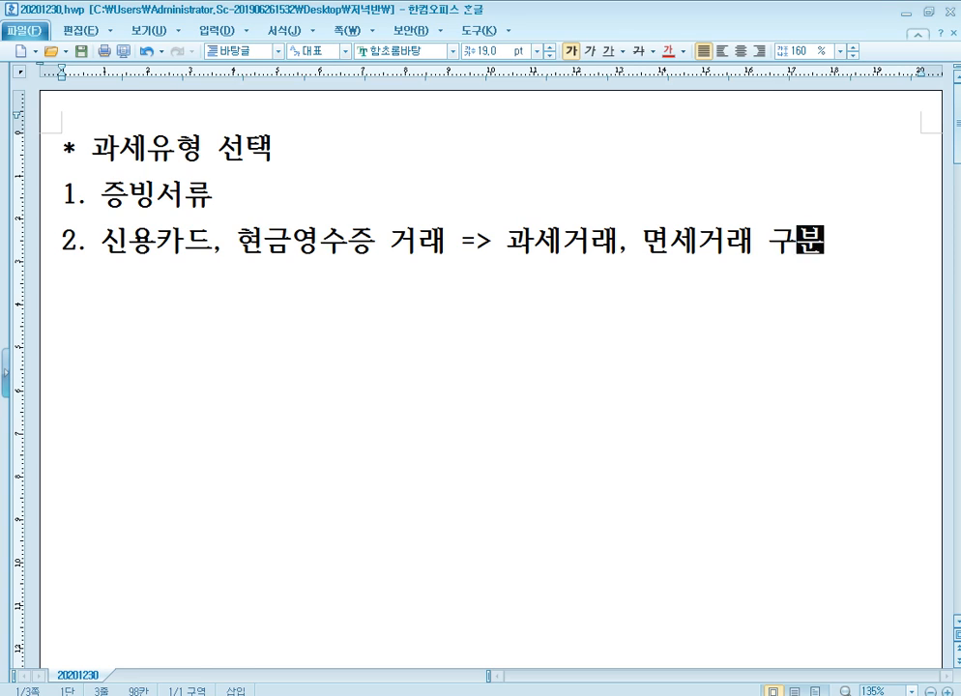
key("Return")
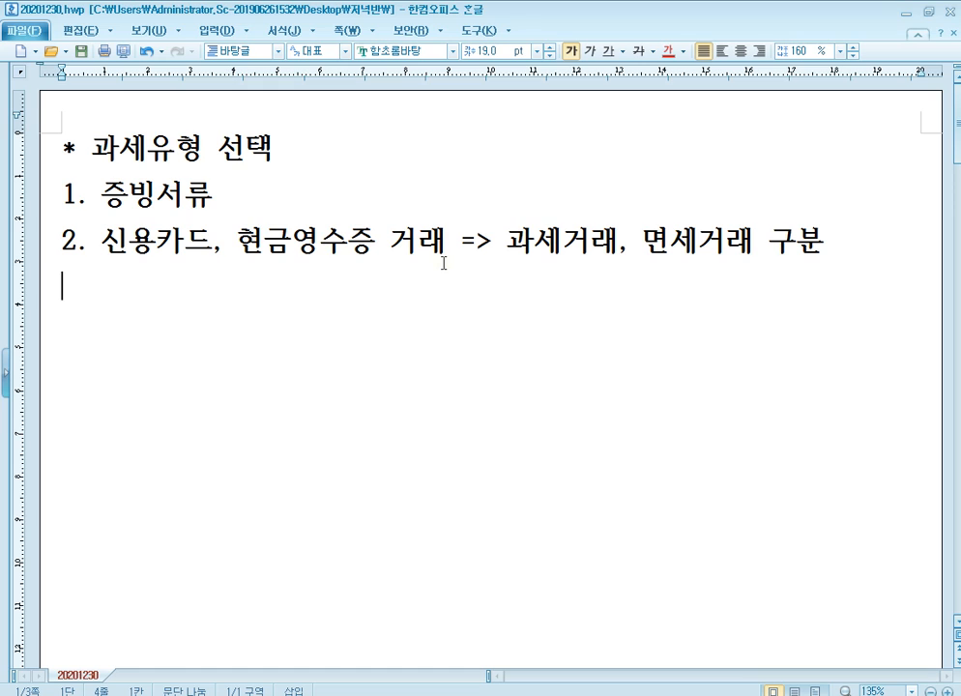
Add the third list item "3. 세금계산서 수취 => 불공제사유 확인" and start a new line.
type("3. 세금계산서")
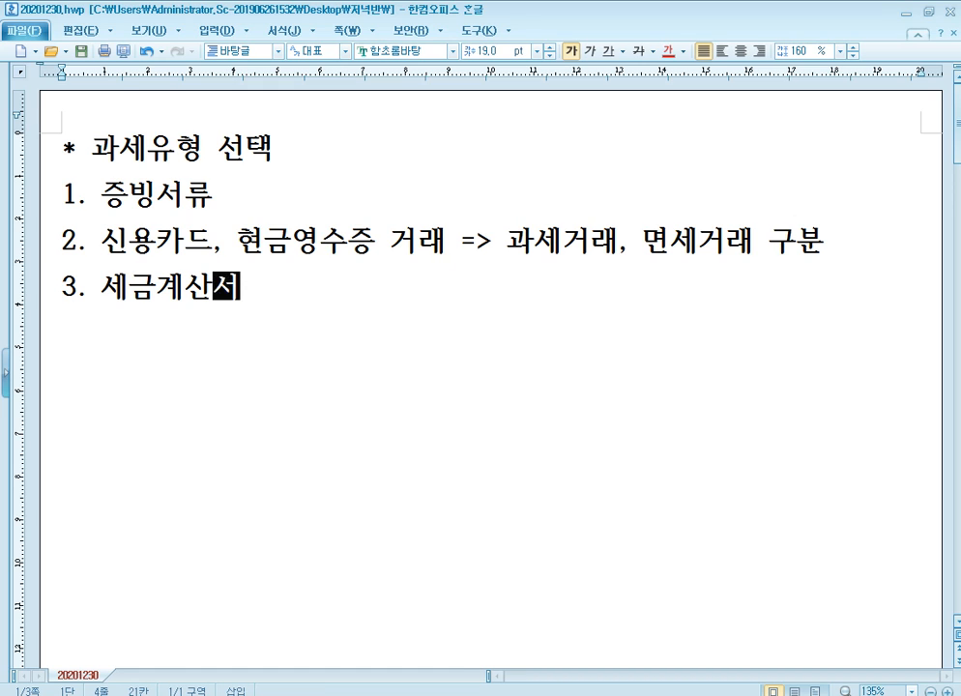
type(" 수취")
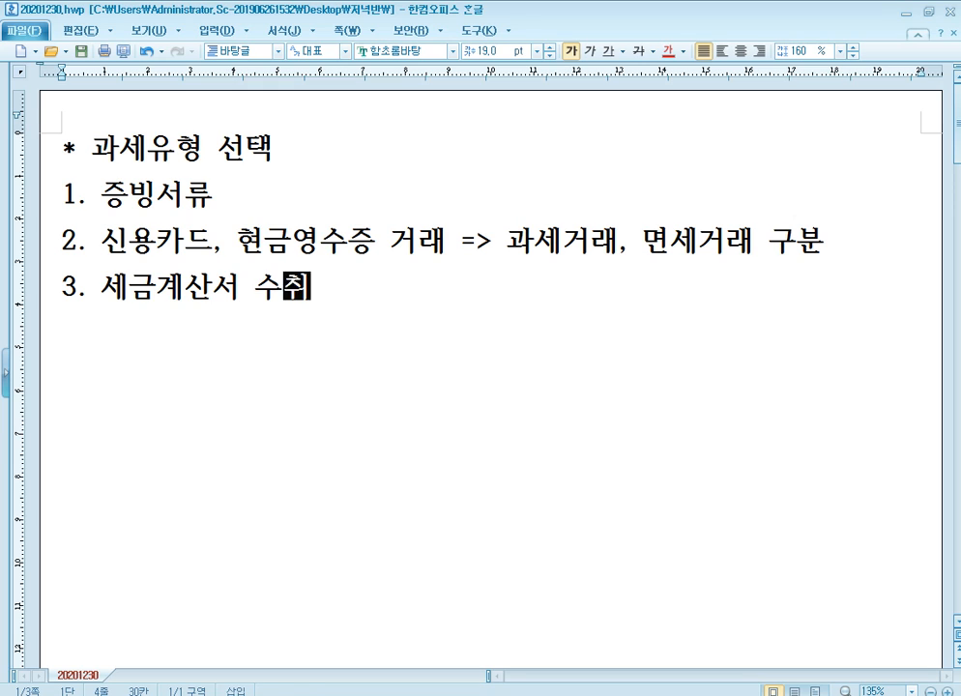
key("Return")
type("=> ")
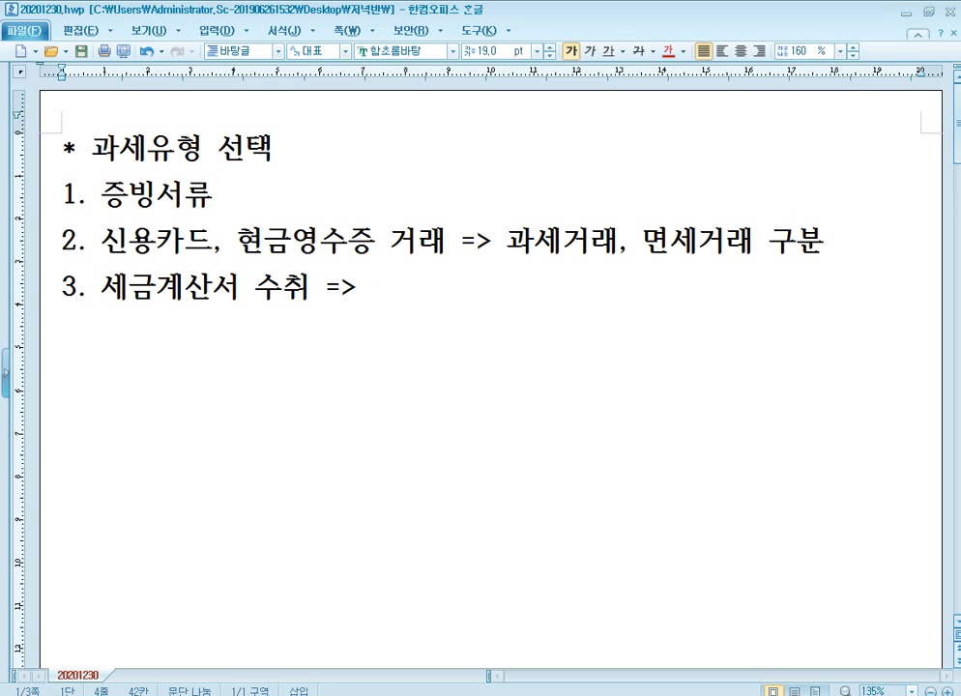
type("불공제사유")
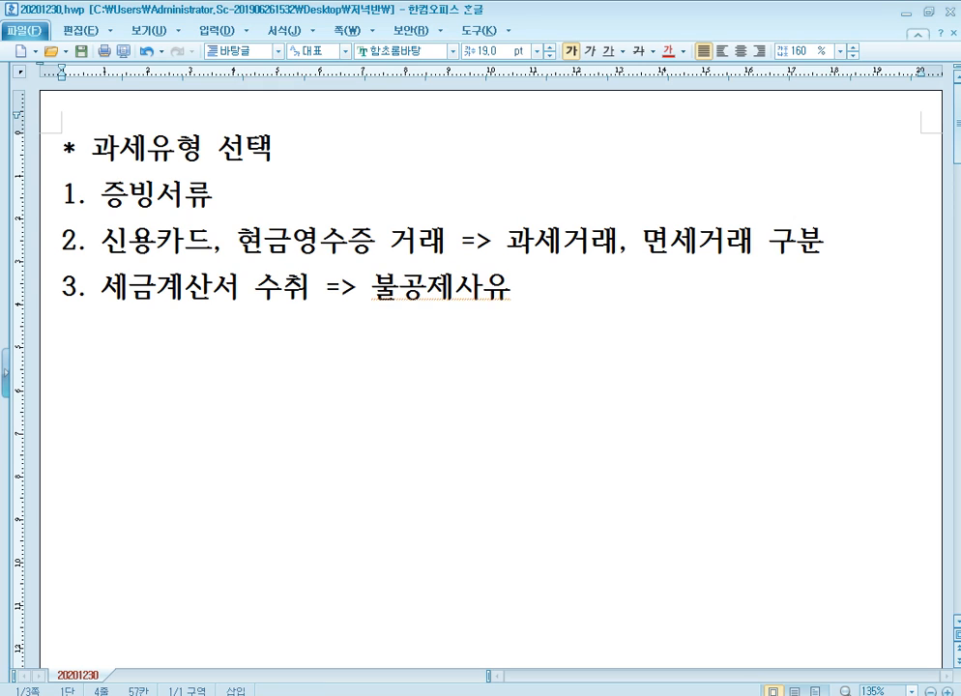
type(" 호")
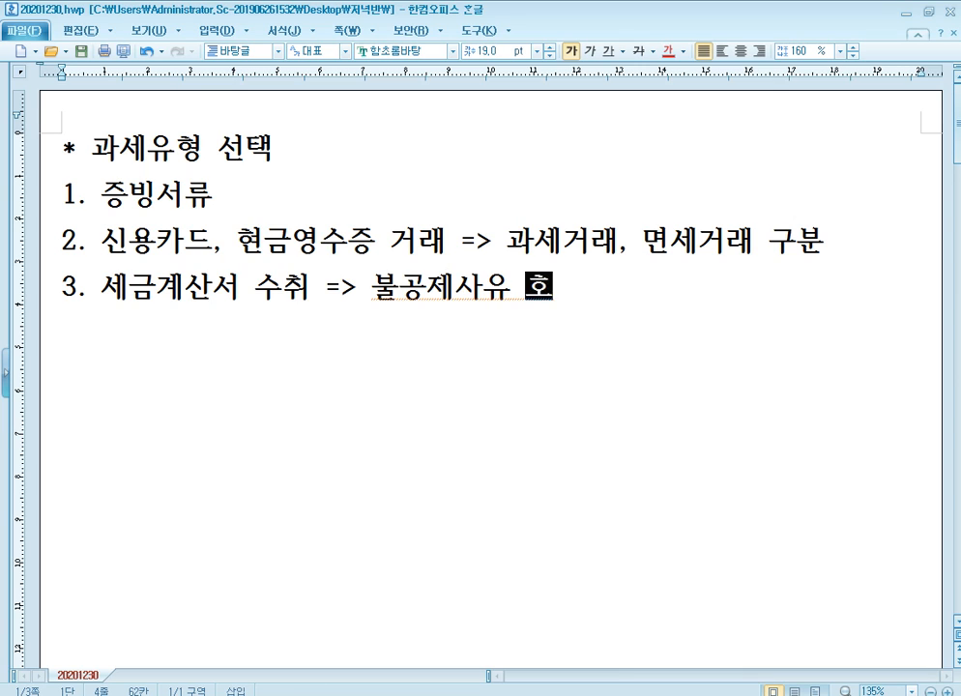
type("확인")
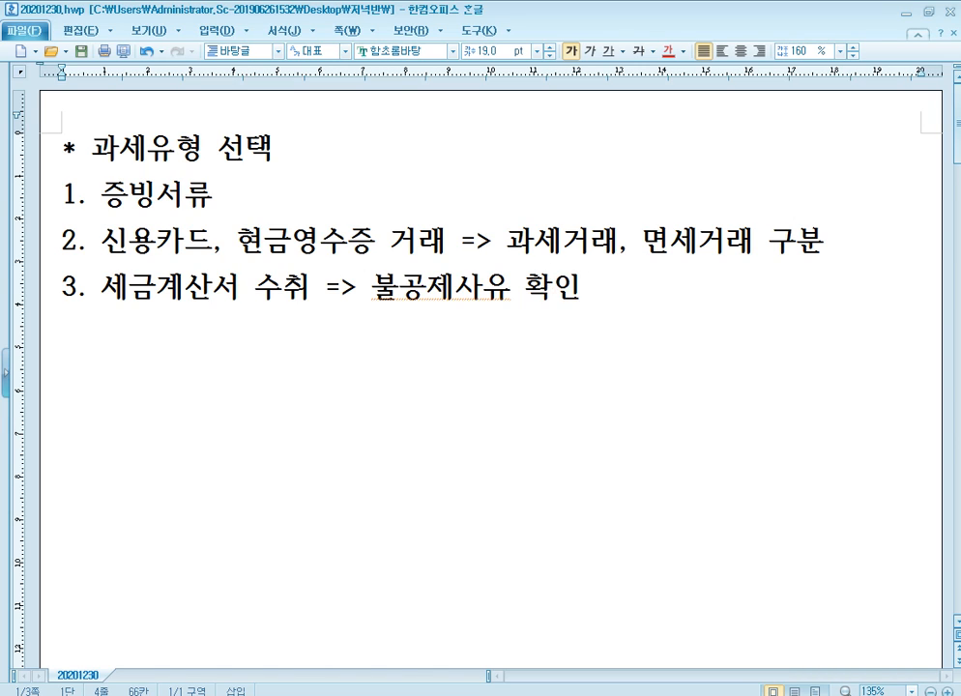
key("Return")
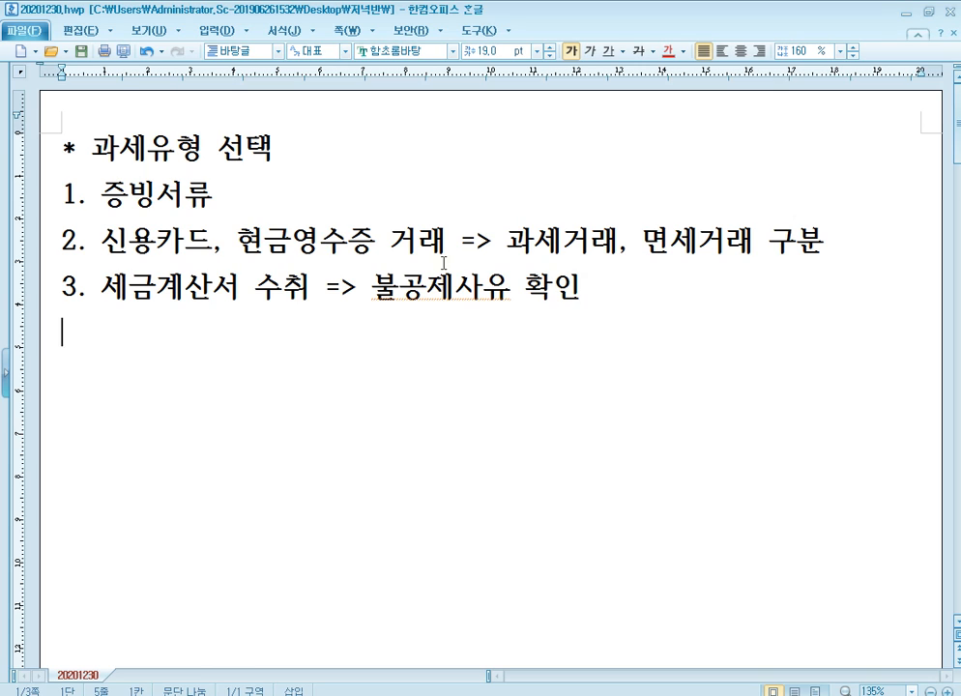
Add the subheading "불공제사유 해당" below the numbered list, separated by a blank line.
type("붉")
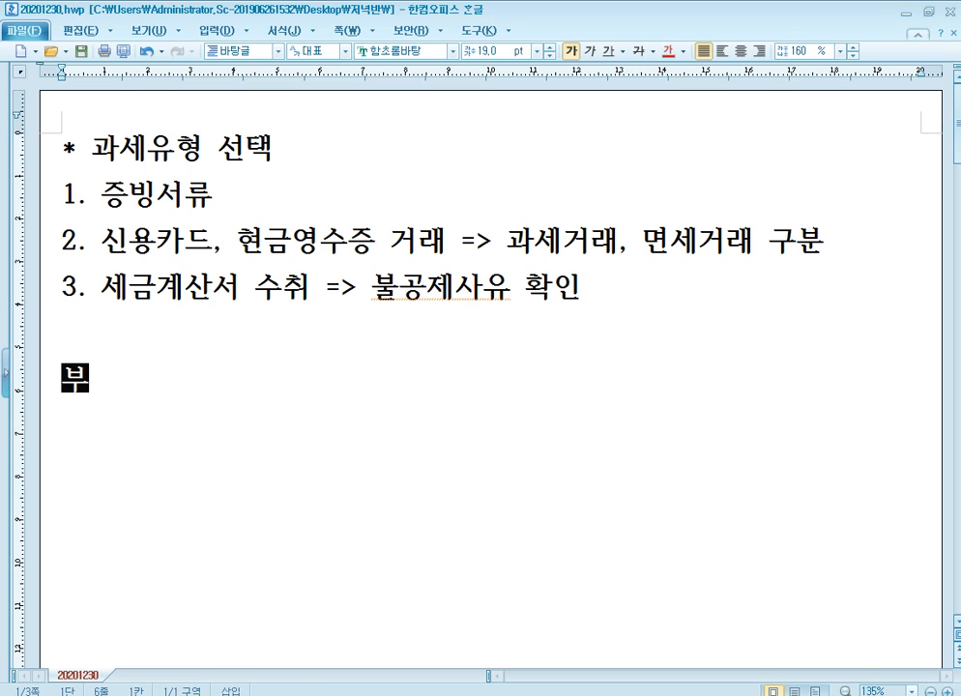
type("공제사")
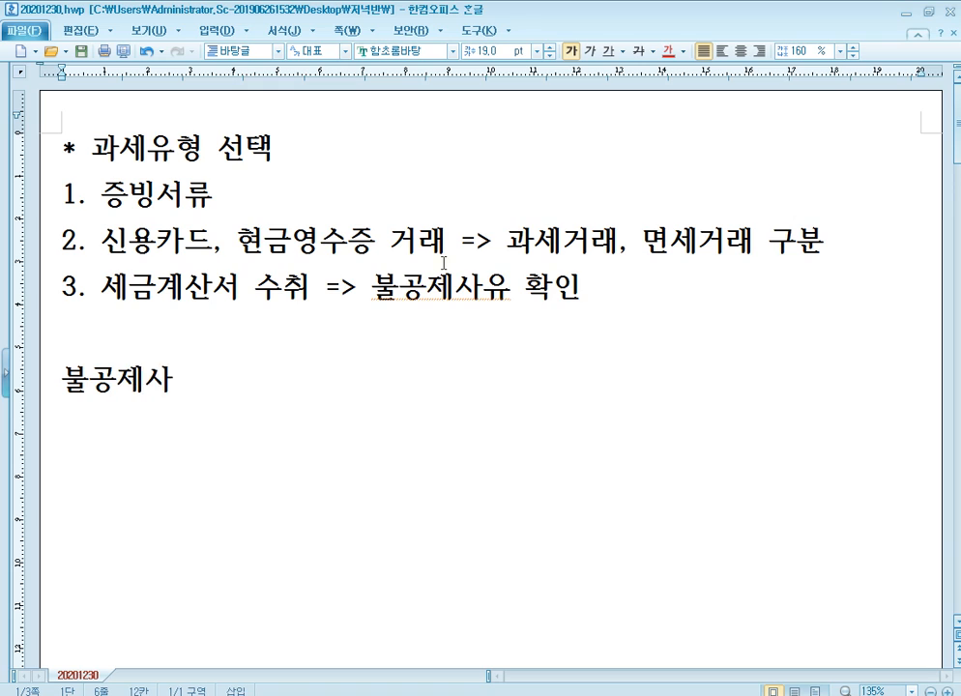
type("유 해당")
key("Return")
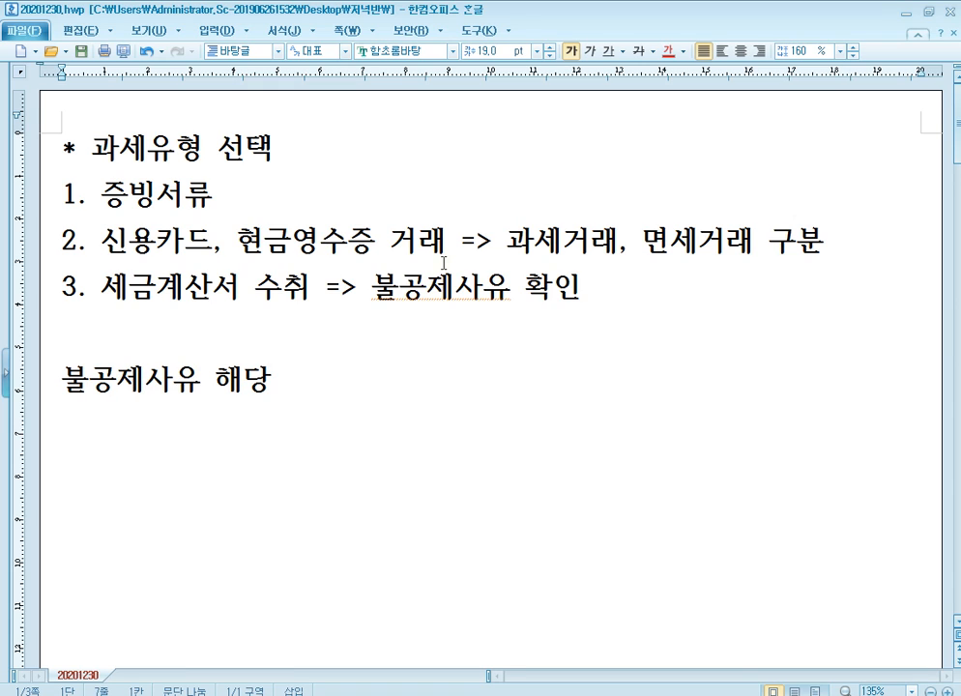
Add the line "- 세금계산서 수취 : 매입매출전표입력 - 54.불공" under the 불공제사유 해당 subheading.
type("- 세금계산서 수취")
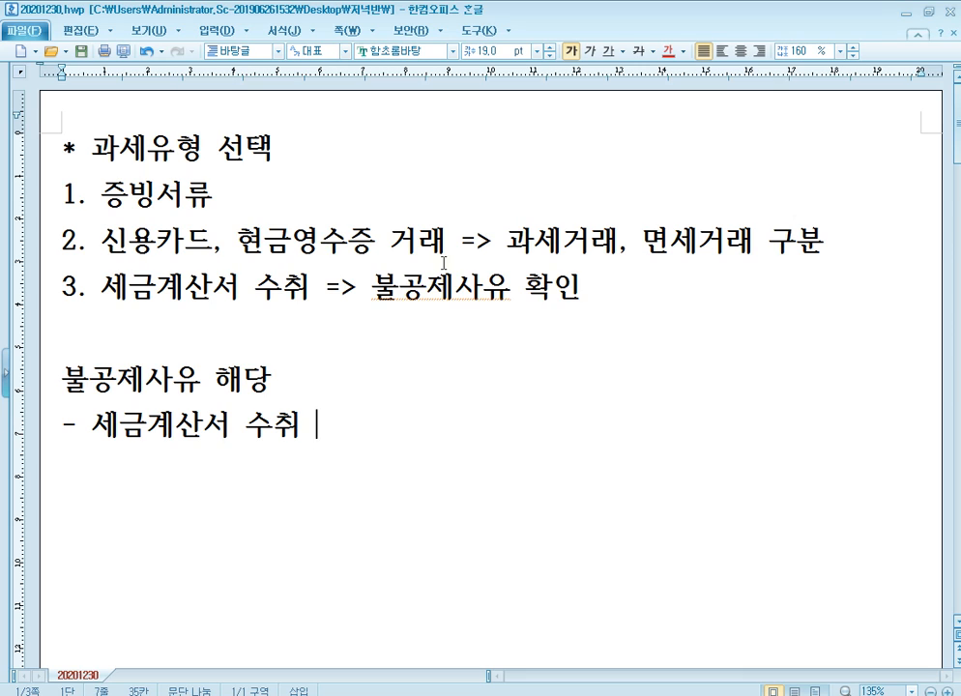
type(" : 매입매출저")
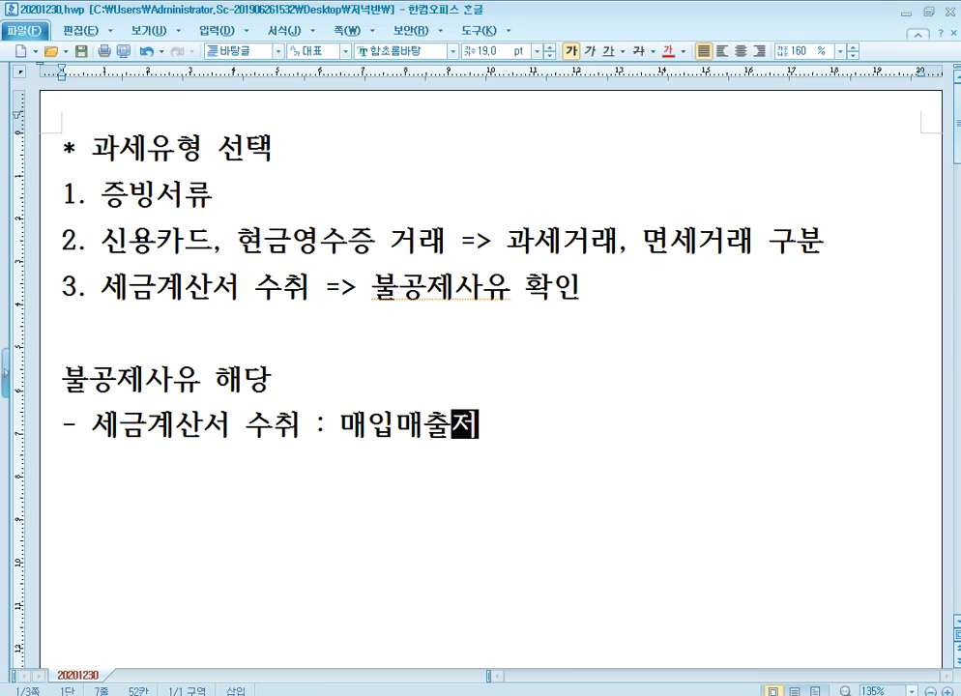
type("전표입력")
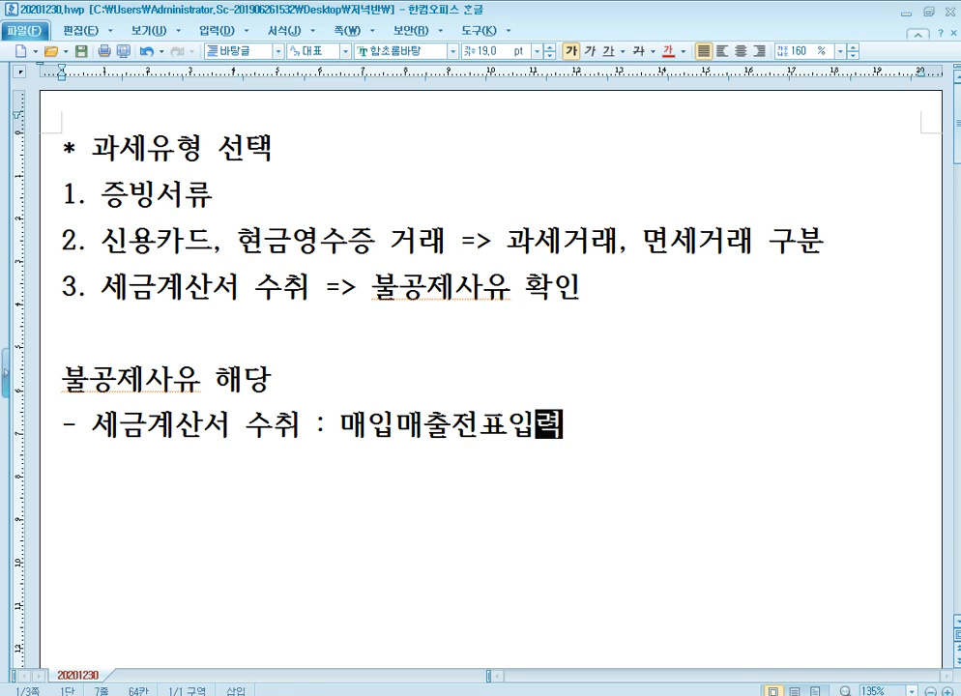
type(" - 54.ㅂ")
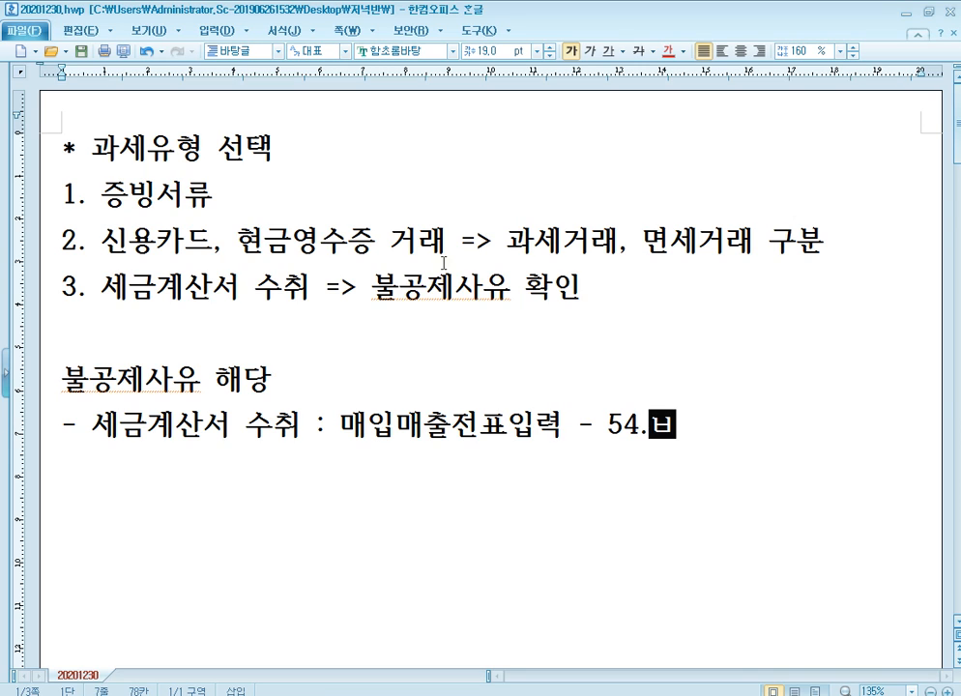
type("ㅜㄹㅁㅗㅇ")
key("Return")
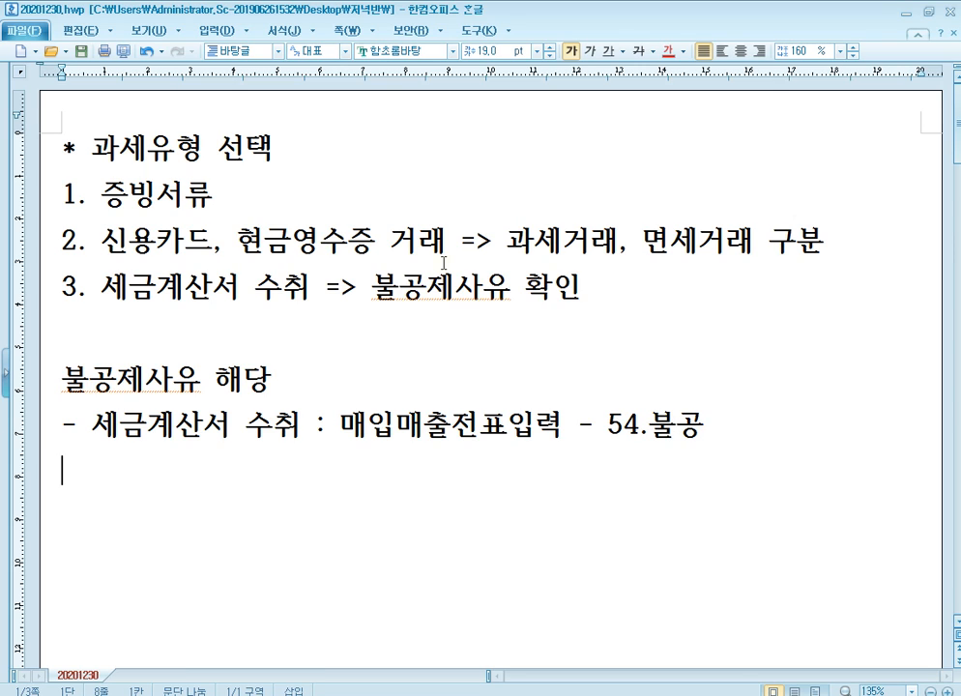
Add the line "- 신용카드매출전표 수취 : 일반전표" under the 세금계산서 수취 line.
type("- ㅅㅣㄴㅇㅛㅇㅋㅏㄷㅡㅁㅐㅊㅜㄹ")
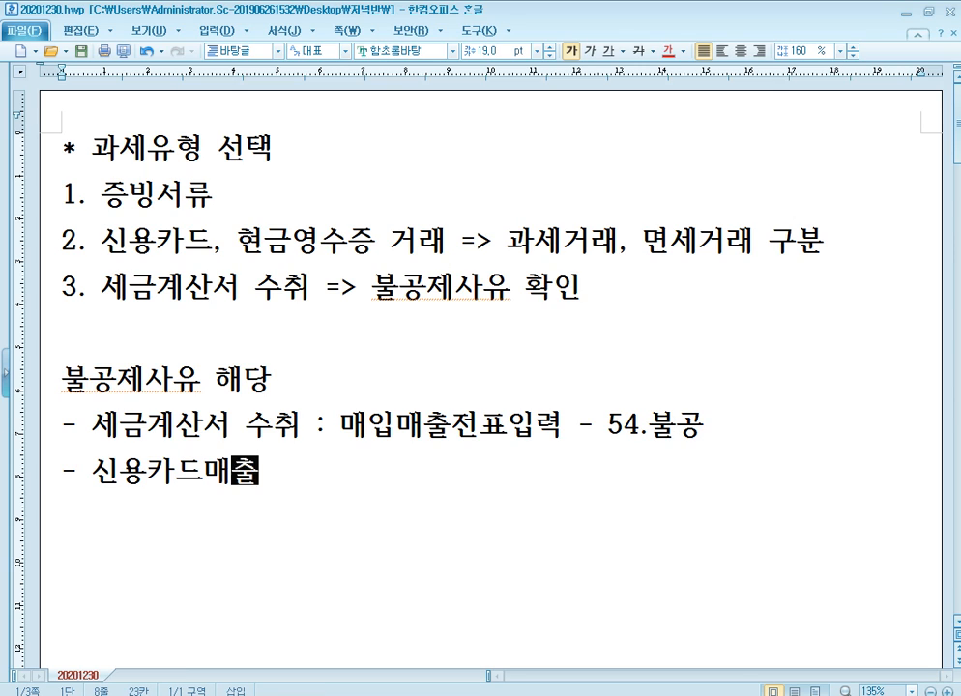
type("ㅈㅓㄴㅍㅛ ㅅㅜㅊㅜㅣ ")
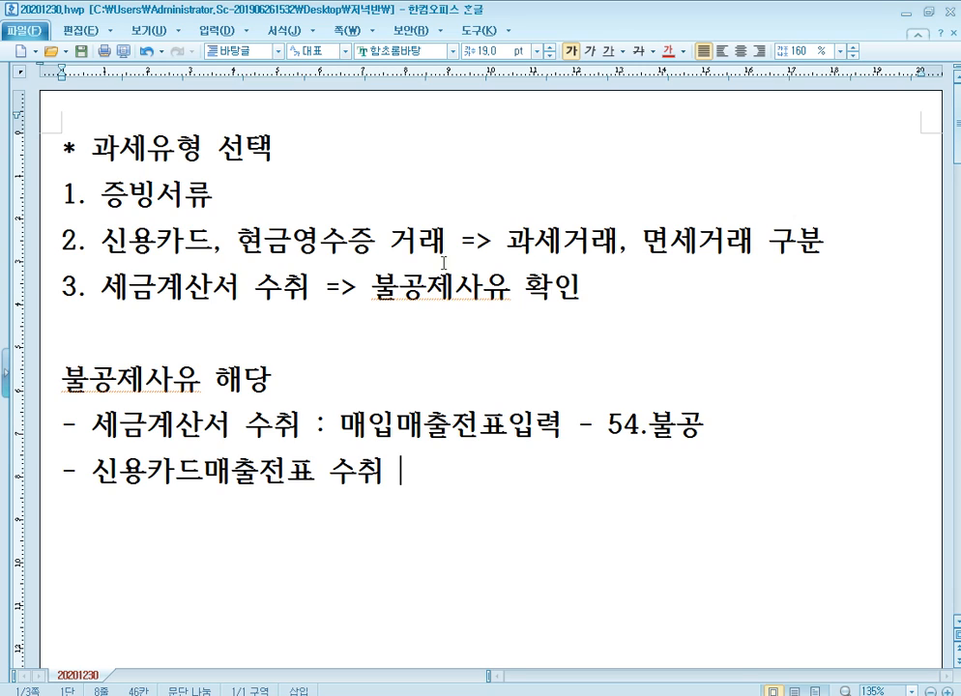
type(":")
type(" ㅇㅣㄹㅂㅏㄴㅈㅓㄴㅍㅛ")
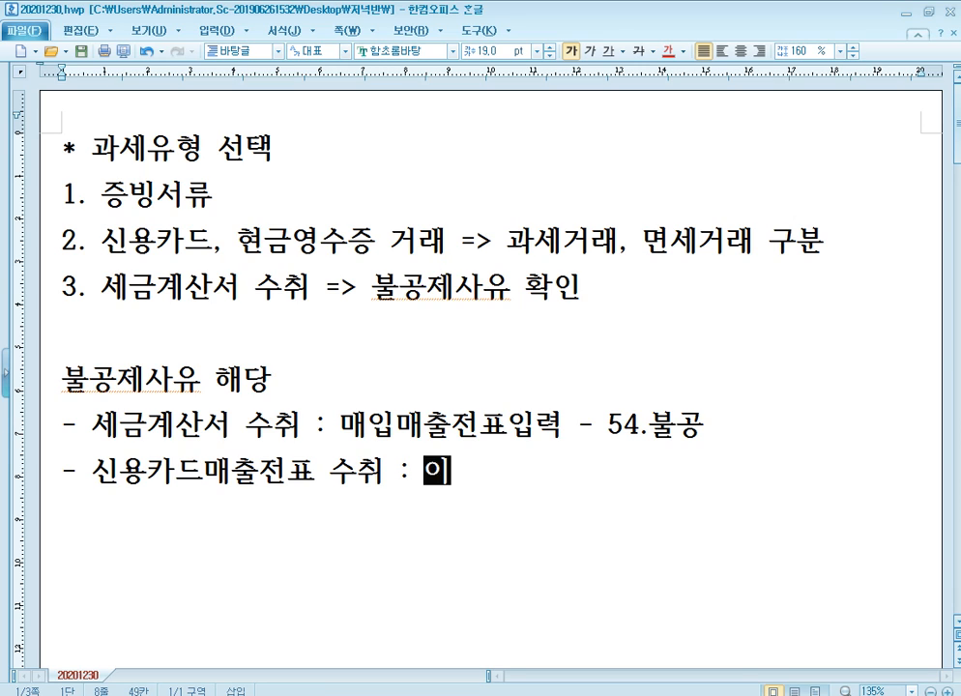
key("Return")
Add the last line "- 현금영수증 수취 : 일반전표" to the 불공제사유 해당 list.
type("-")
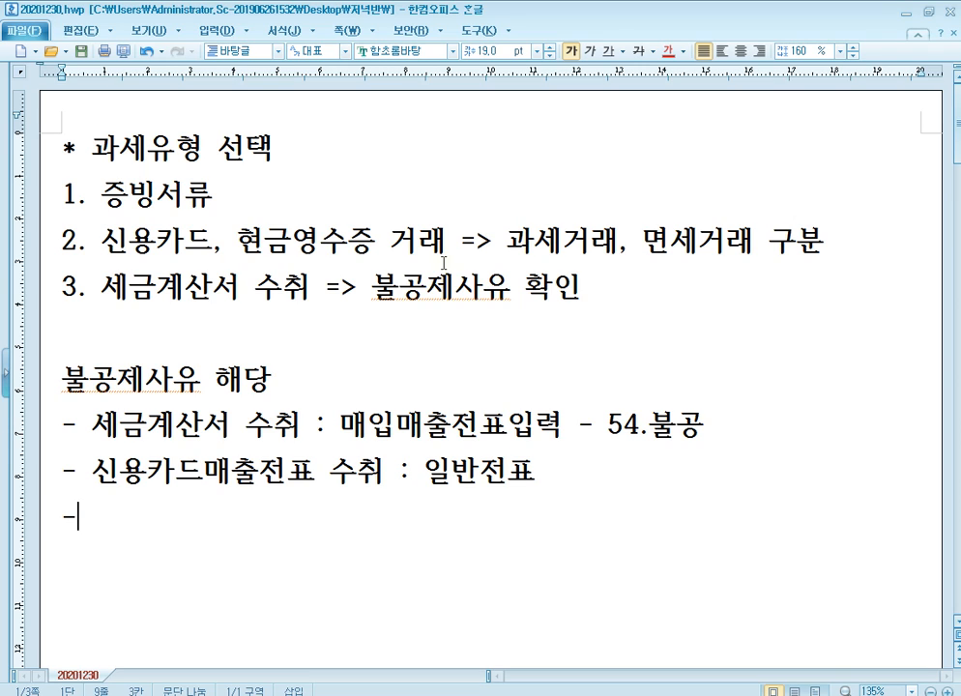
type(" ㅎㅕㄴㄱㅡㅁㅇㅕㅇㅅㅜㅈㅡㅇ ㅅㅜㅊㅜㅣ :")
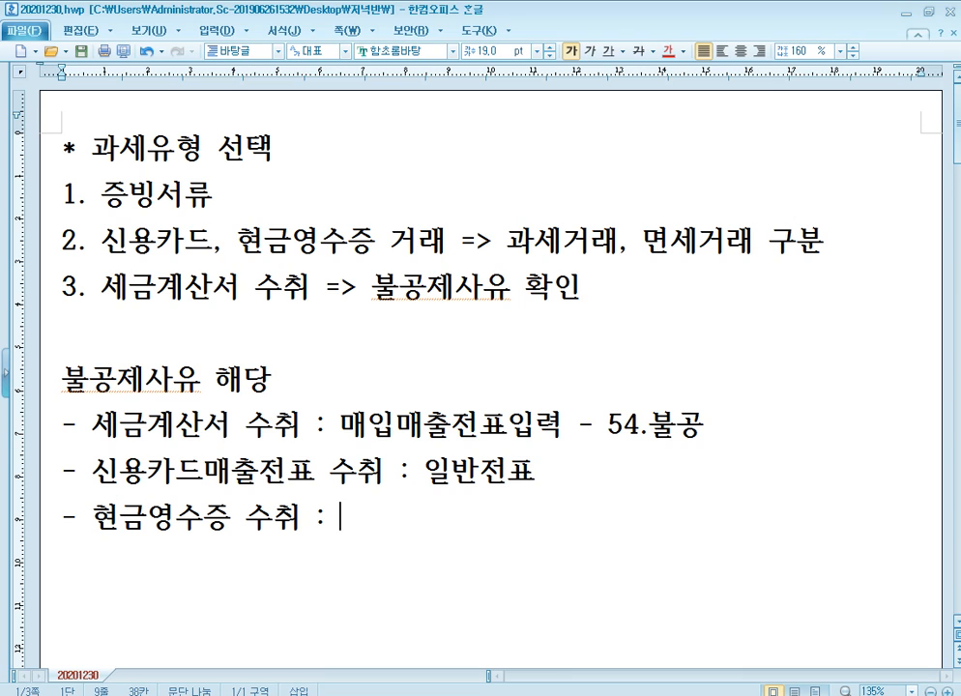
type("ㅇㅣㄹㅂㅏㄴㅈㅓㄴㅍㅛ")
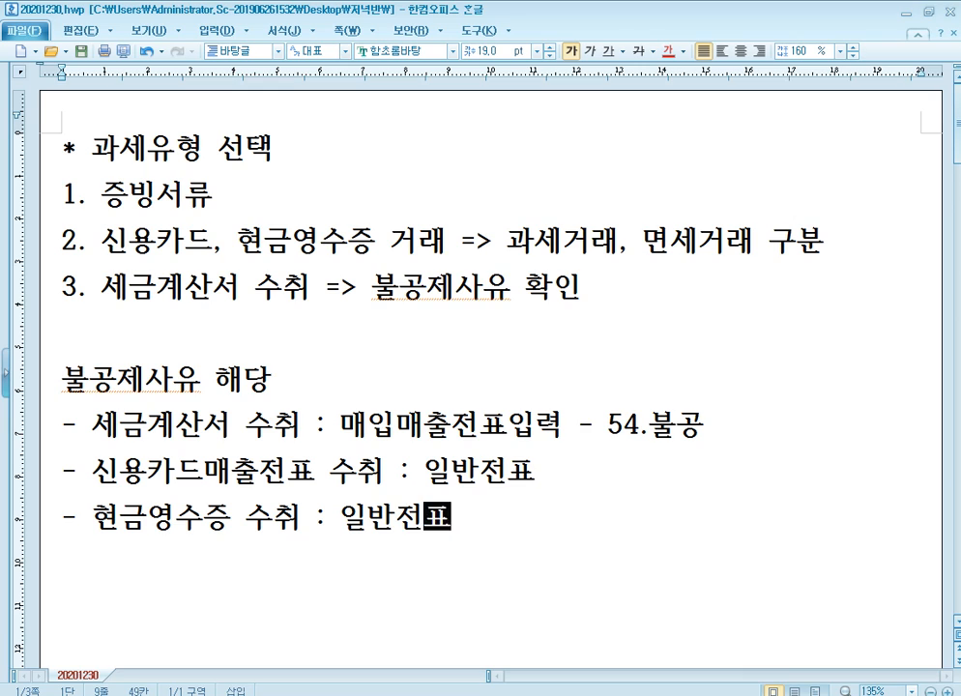
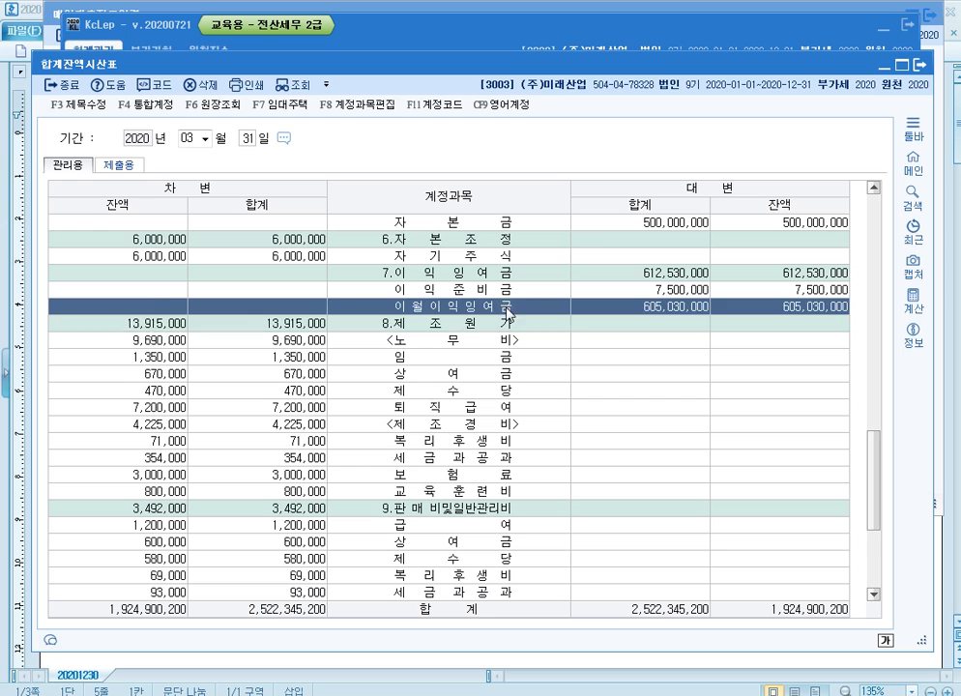
In KcLep, switch from 합계잔액시산표 to 매입매출전표입력, set the 과세 voucher's 분개 to 2:외상 and select its 제품매출 line.
left_click(505, 326)
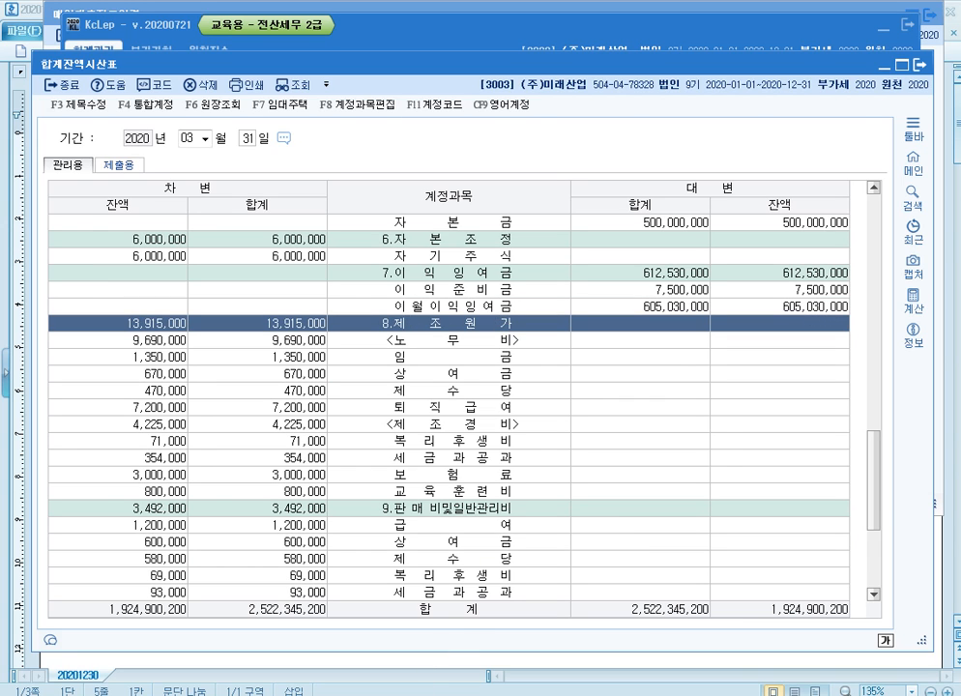
key("alt+Tab")
left_click(865, 152)
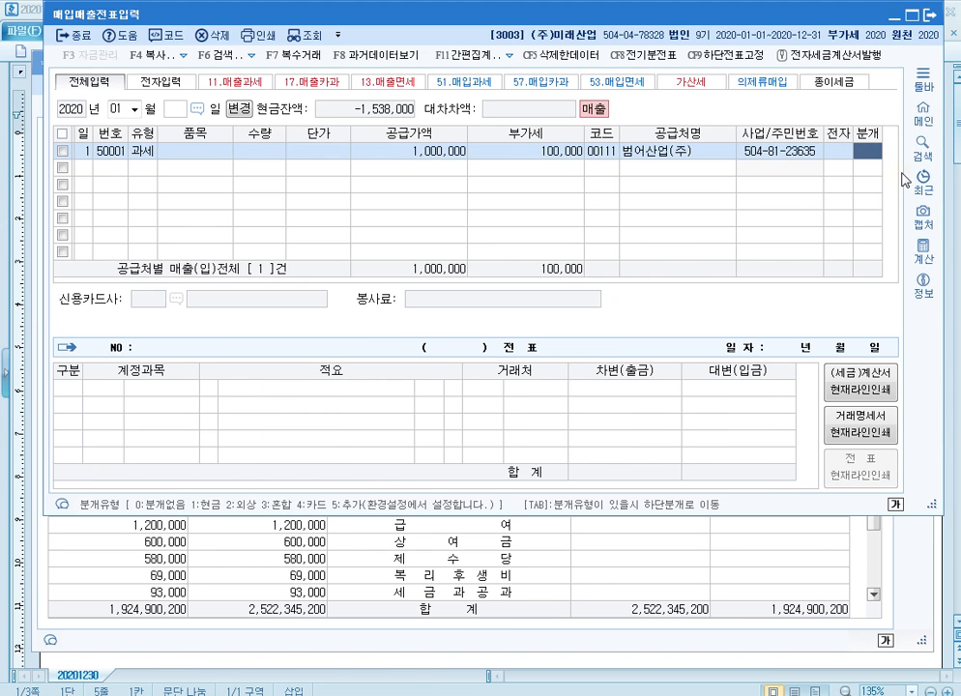
type("2")
key("Return")
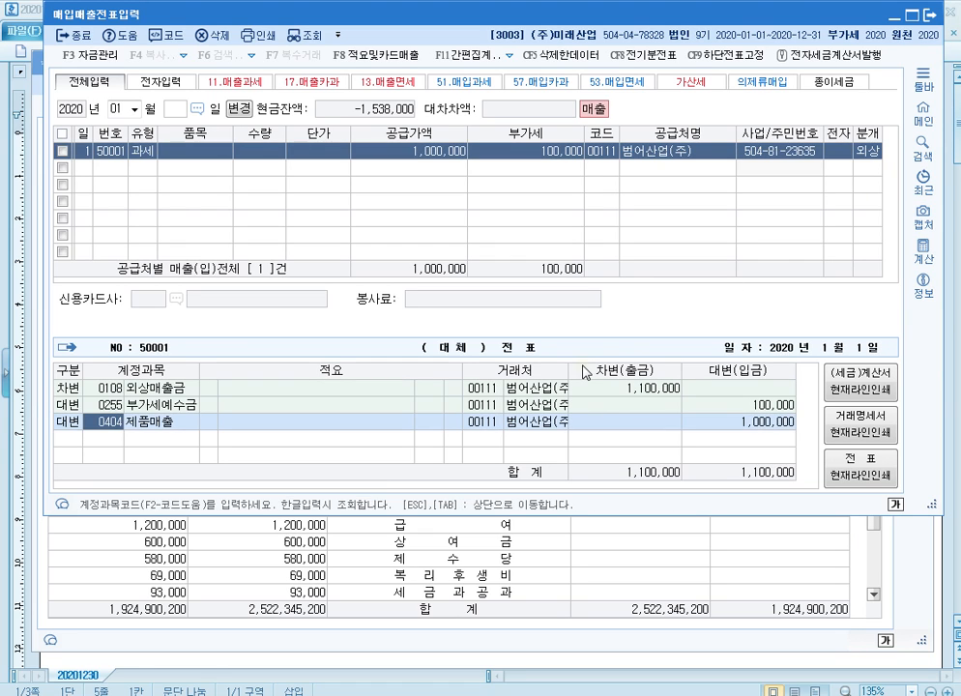
key("Escape")
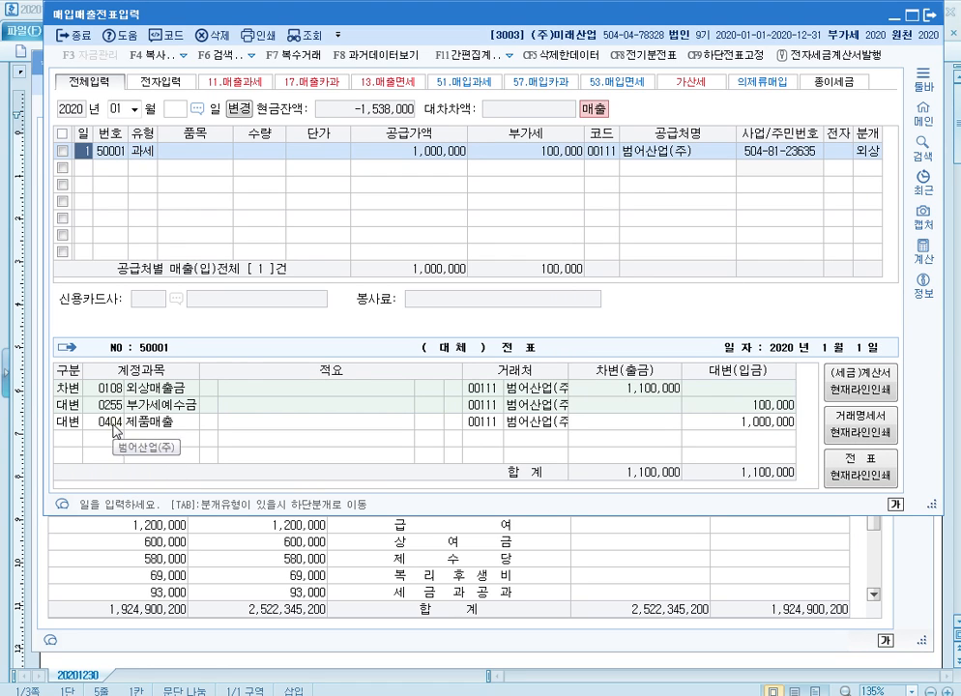
left_click(113, 426)
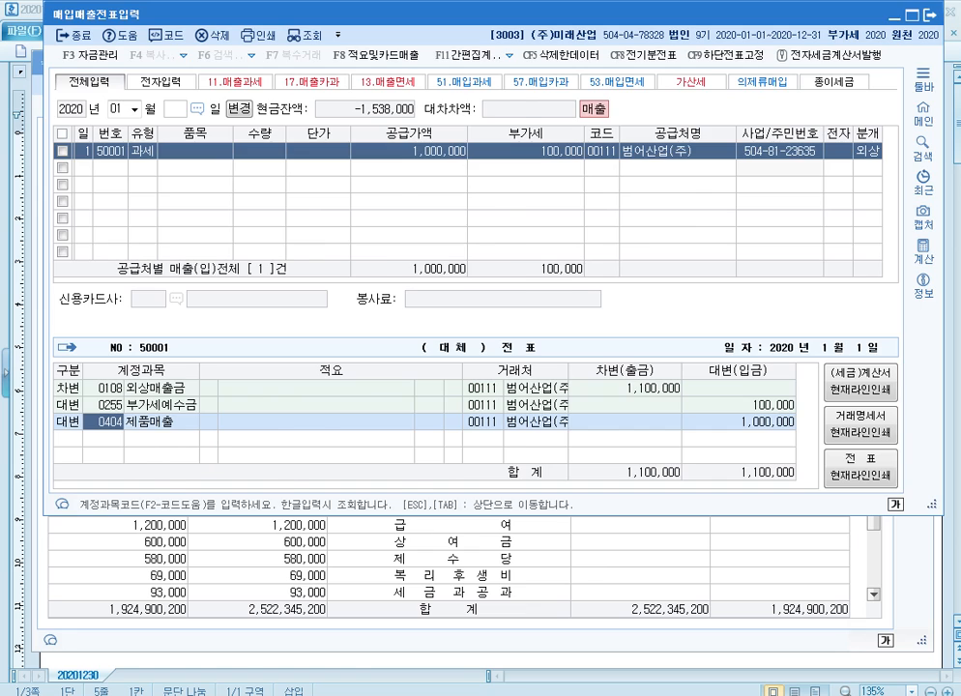
Reload the 합계잔액시산표 for the period ending 31 March 2020 and examine its 제품매출 row.
left_click(526, 633)
left_click(251, 142)
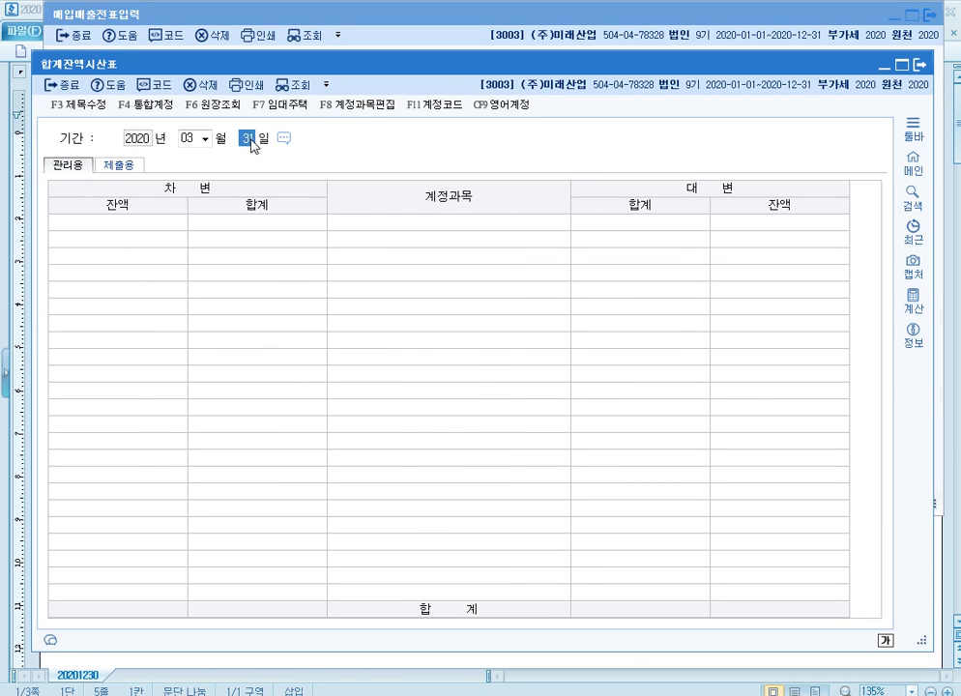
key("Return")
scroll(505, 292, "down", 10)
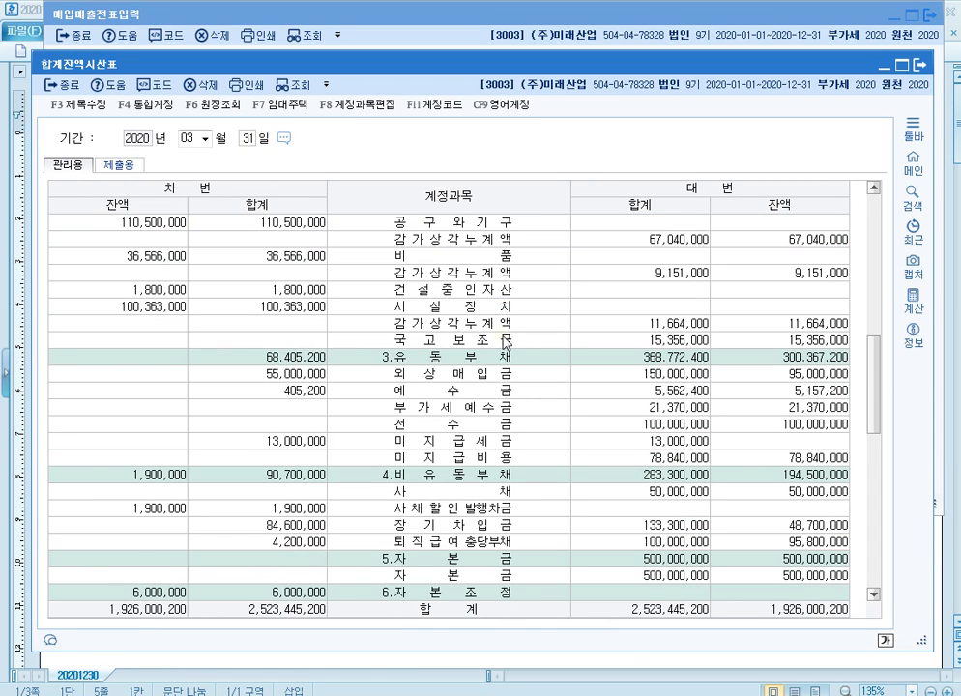
scroll(505, 340, "down", 5)
left_click(515, 444)
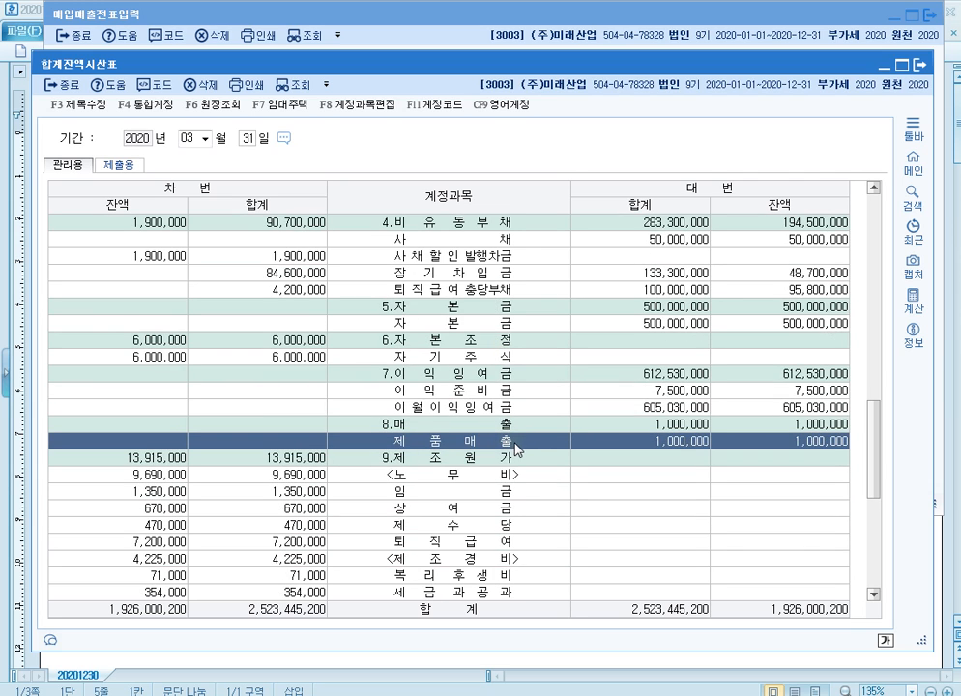
Open the 분개장 and load all entries from 1 January to 31 March 2020 with 구분 and 유형 set to 전체.
scroll(522, 446, "down", 3)
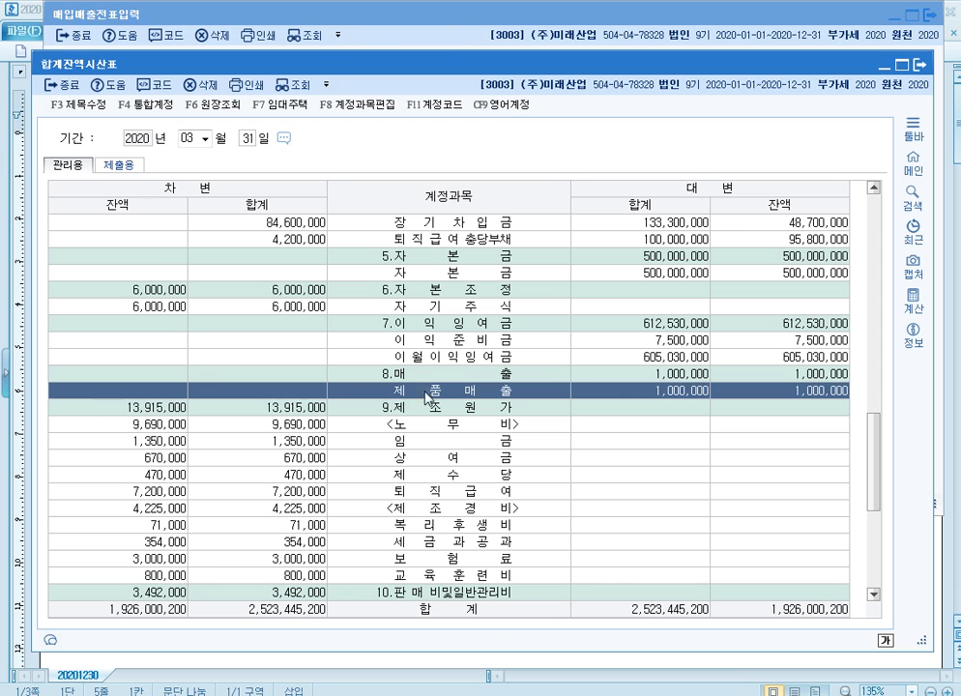
key("alt+Tab")
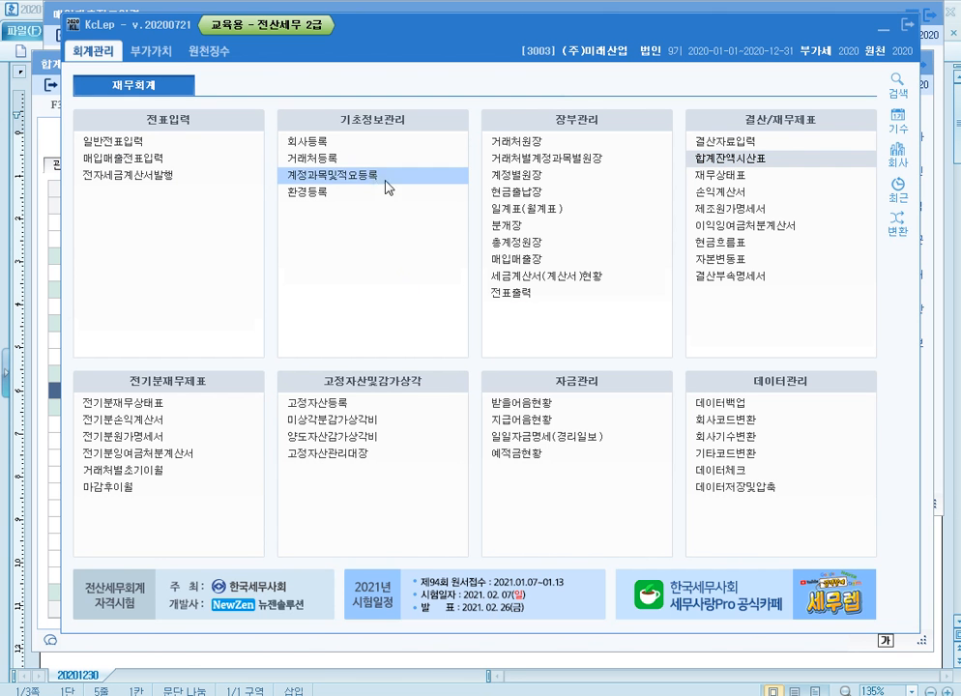
left_click(539, 229)
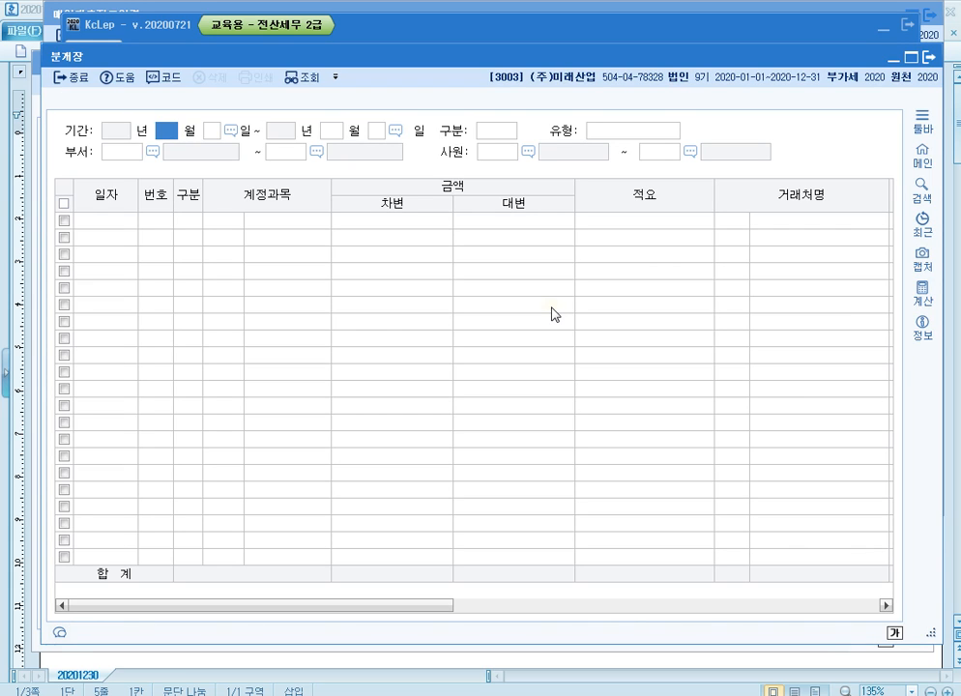
type("1")
key("Return")
key("Return")
type("3")
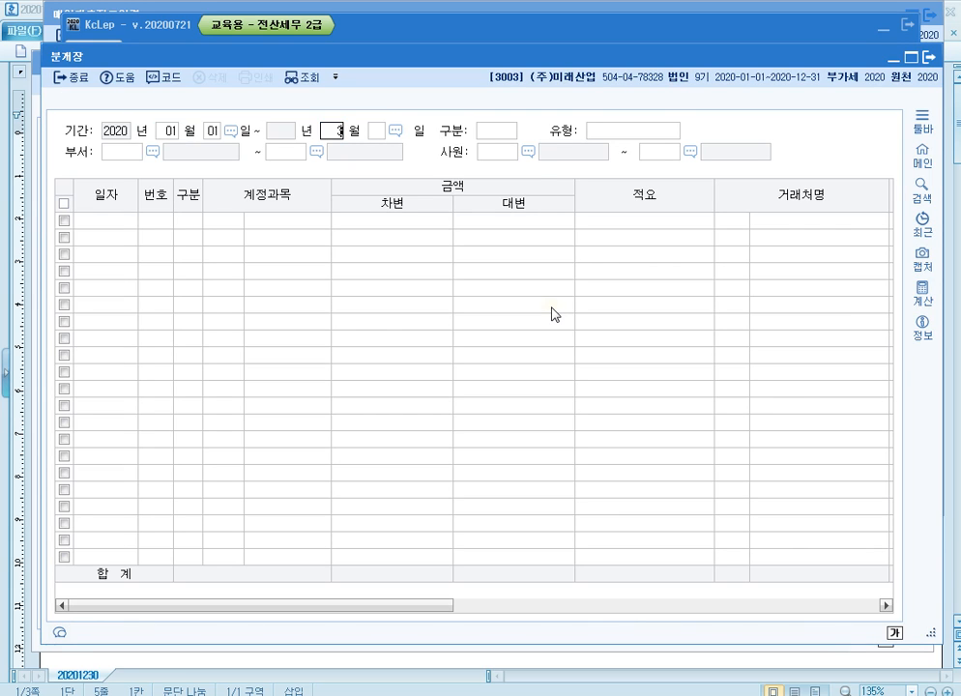
key("Return")
key("Return")
key("Return")
key("Return")
key("Return")
key("Return")
key("Return")
key("Return")
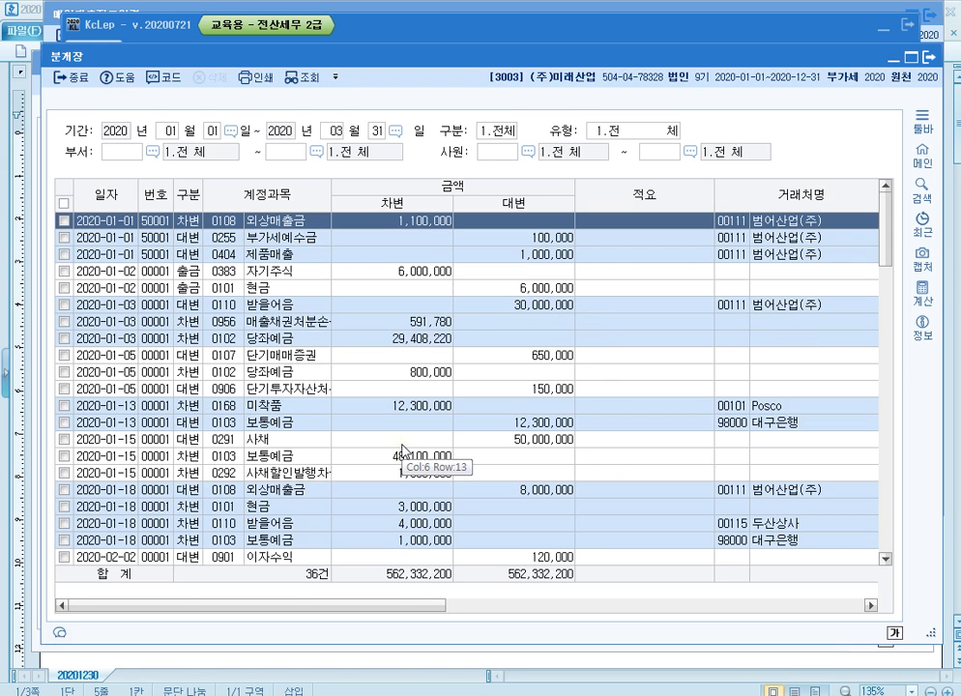
Examine the 외상매출금, 부가세예수금 and 제품매출 lines of voucher 50001 in the 분개장.
left_click(284, 240)
left_click(276, 221)
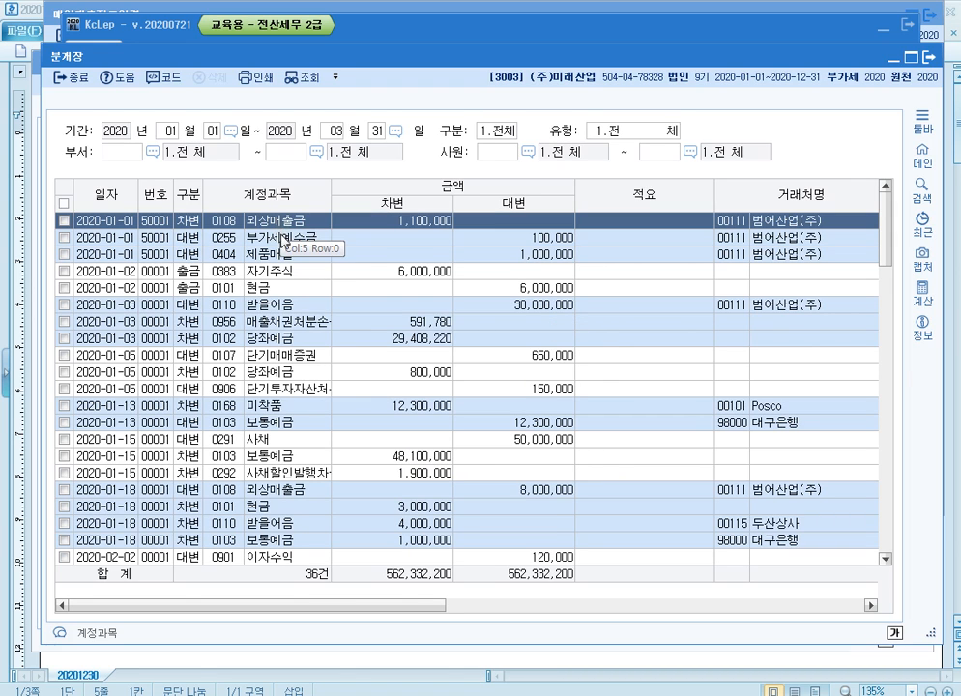
left_click(252, 236)
left_click(255, 251)
left_click(257, 241)
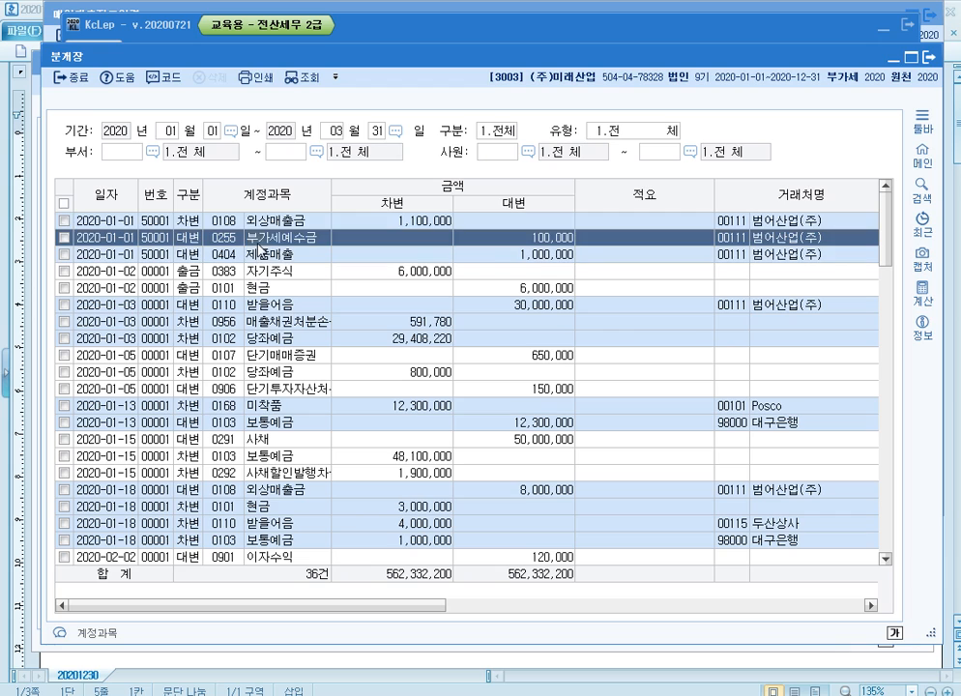
left_click(259, 226)
left_click(262, 243)
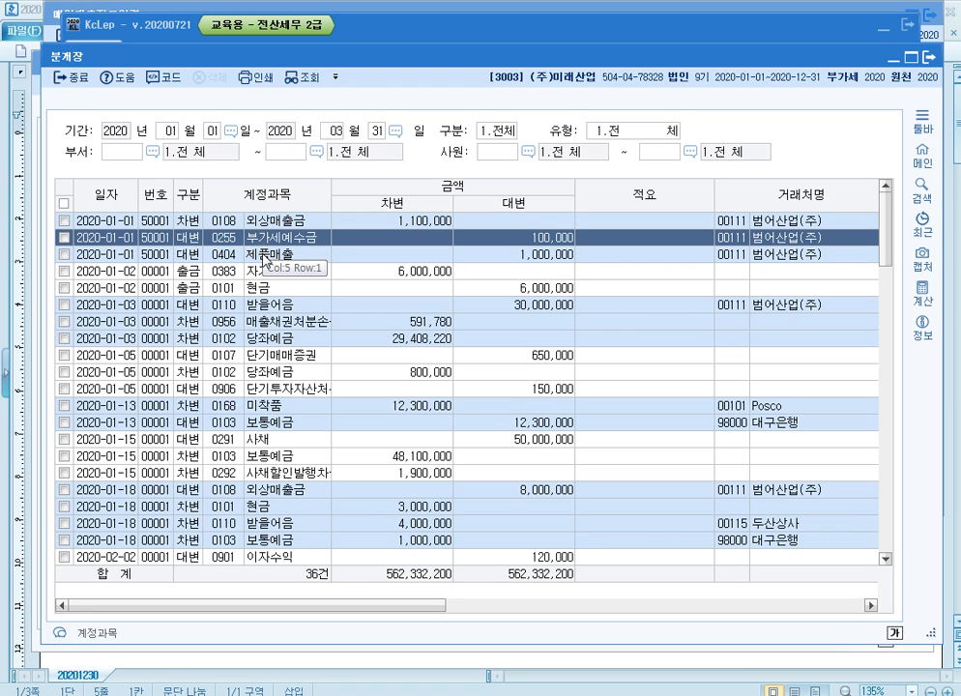
left_click(263, 257)
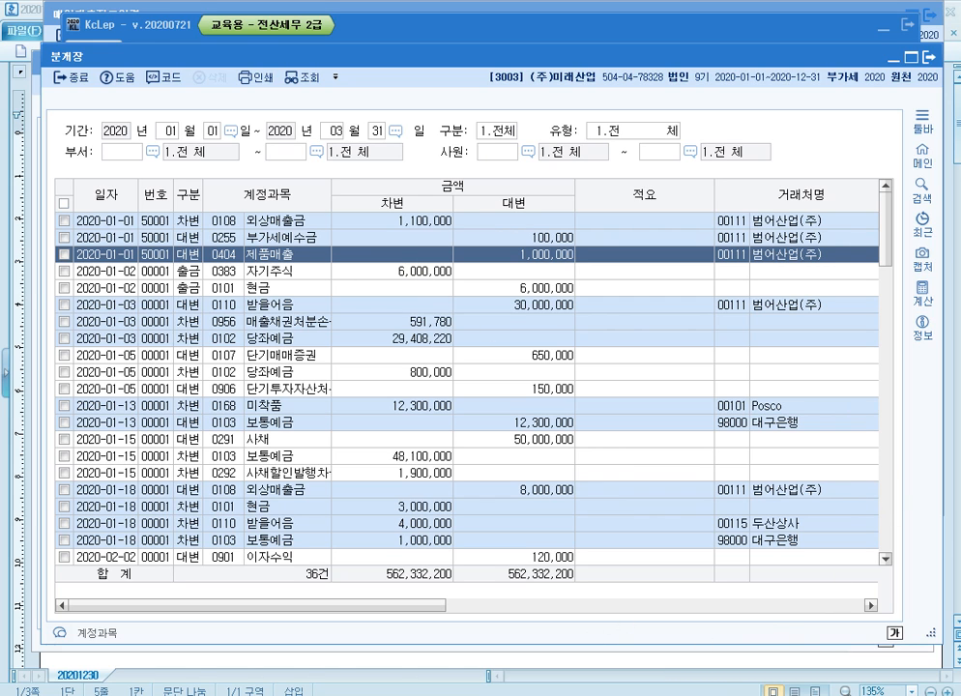
Open the source voucher from the 분개장's 제품매출 line and review its 유형 and 부가세 fields.
double_click(263, 257)
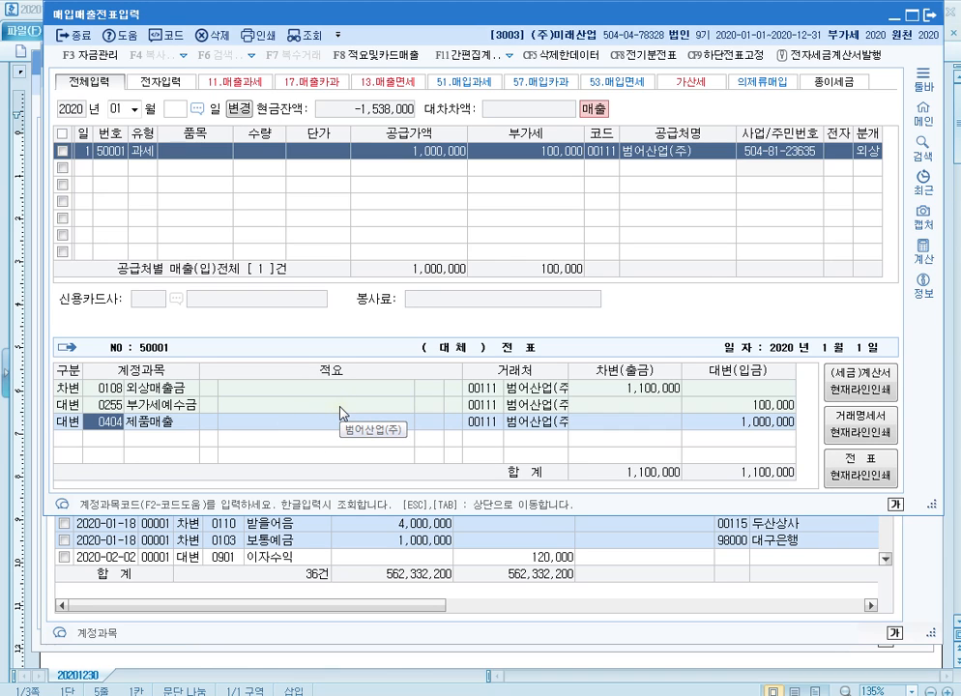
key("Escape")
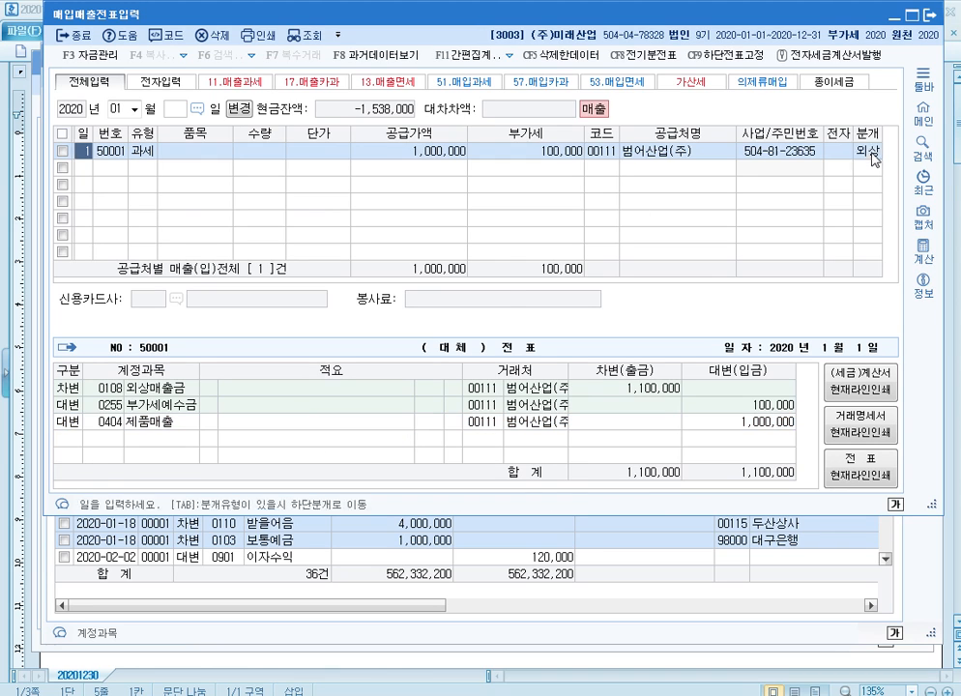
left_click(144, 155)
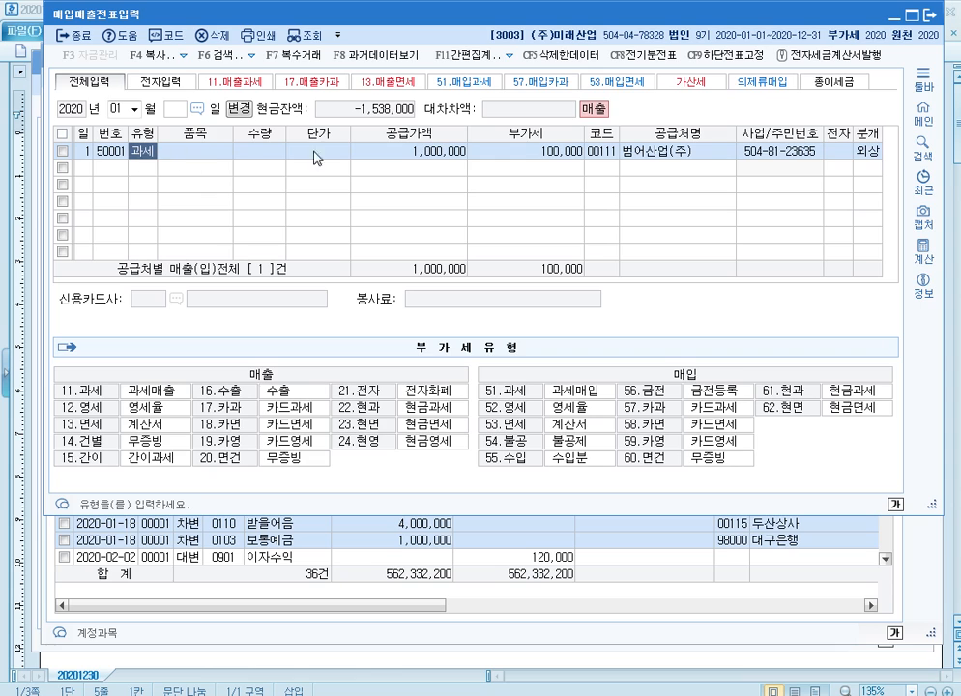
left_click(550, 155)
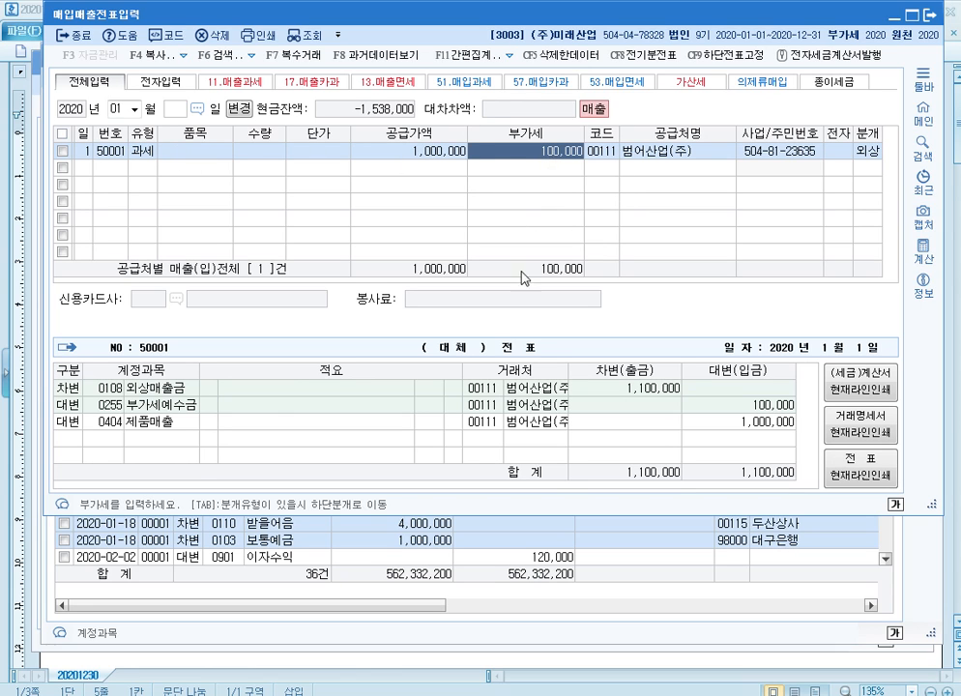
Set the voucher's 분개 to 3:혼합 and select the first line of its journal entry.
left_click(873, 152)
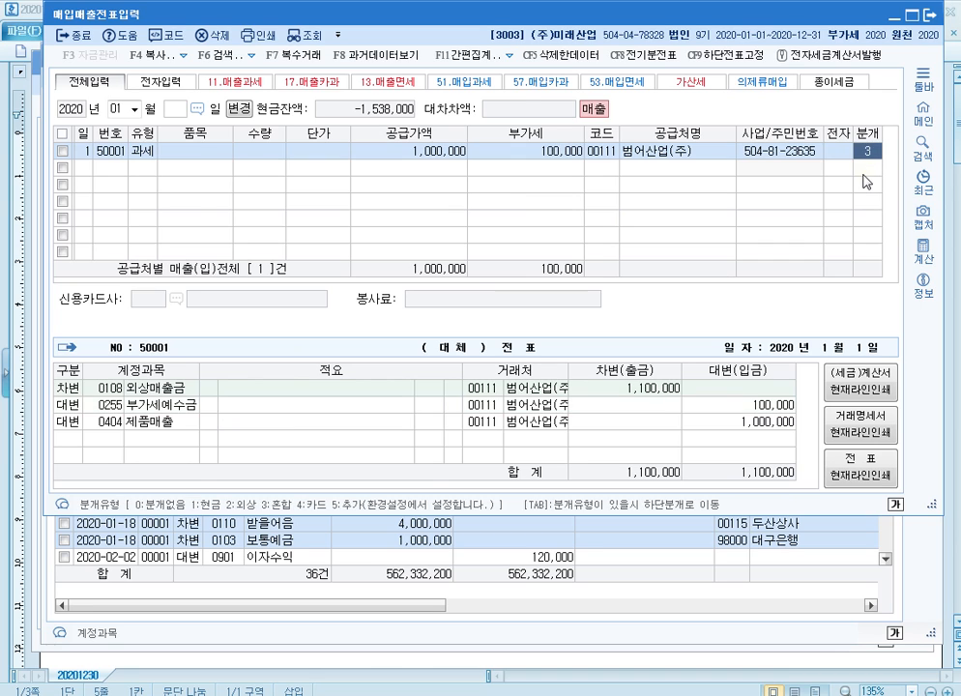
type("3")
left_click(107, 389)
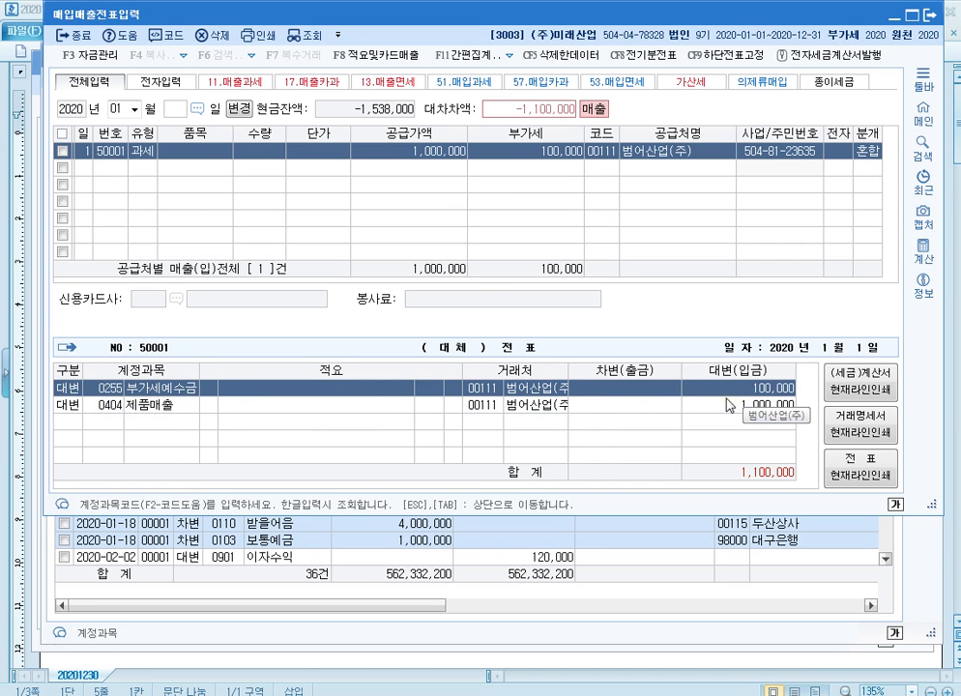
Change the voucher's 유형 to 51.과세, refresh its journal entry and select the 부가세대급금 line.
left_click(143, 154)
type("51")
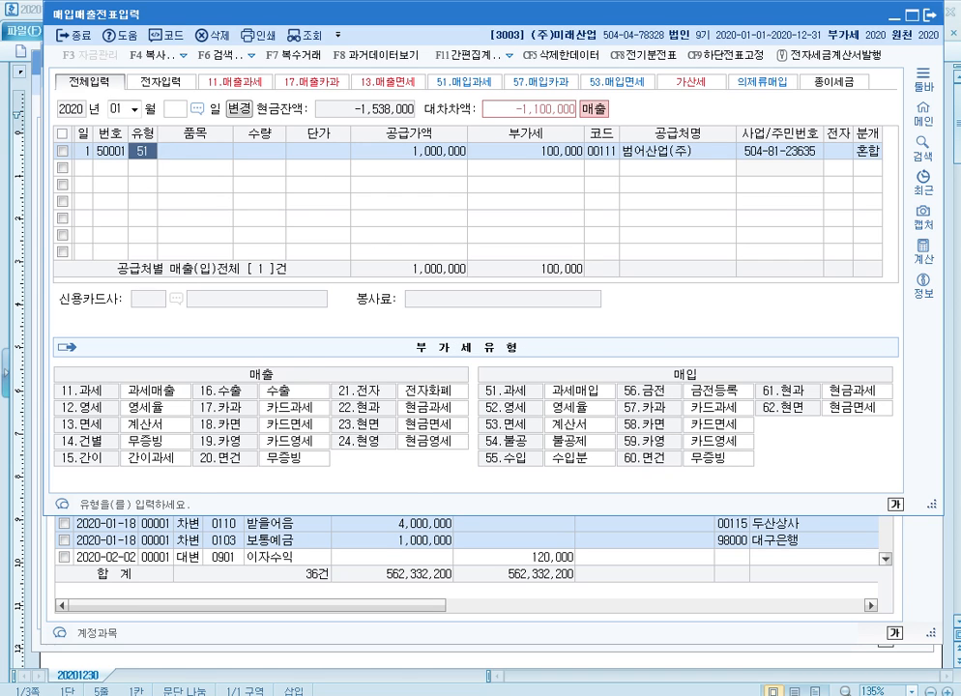
key("Return")
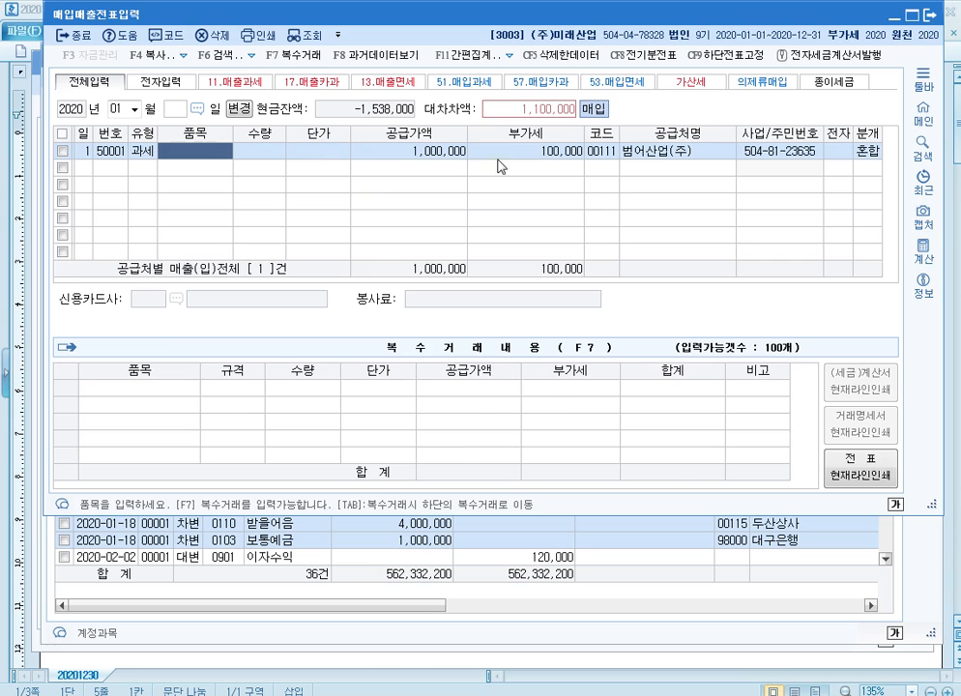
key("Return")
key("Return")
key("Return")
key("Return")
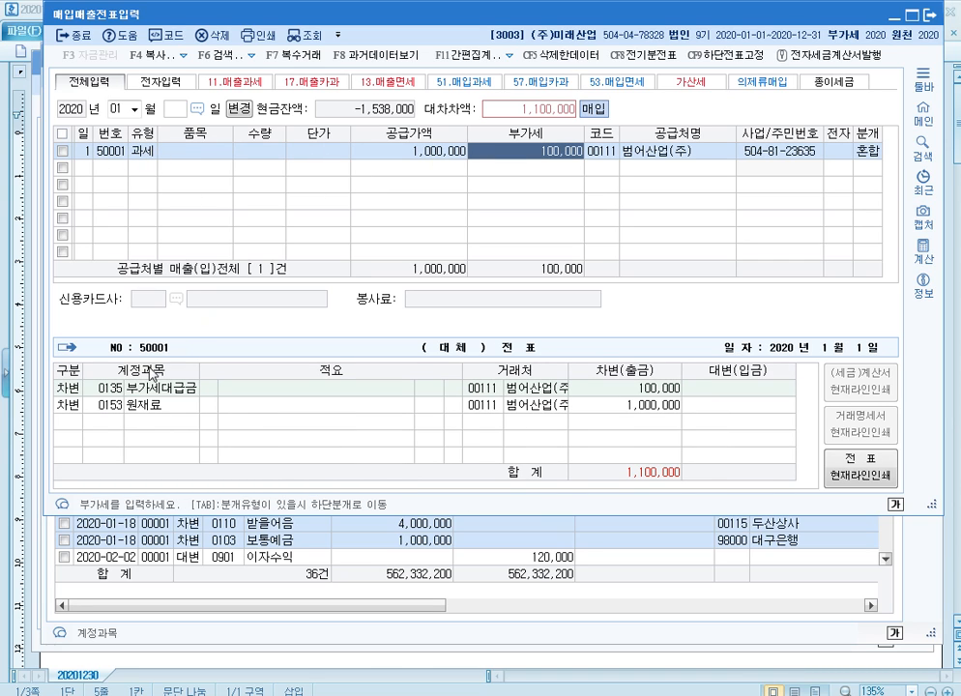
left_click(108, 387)
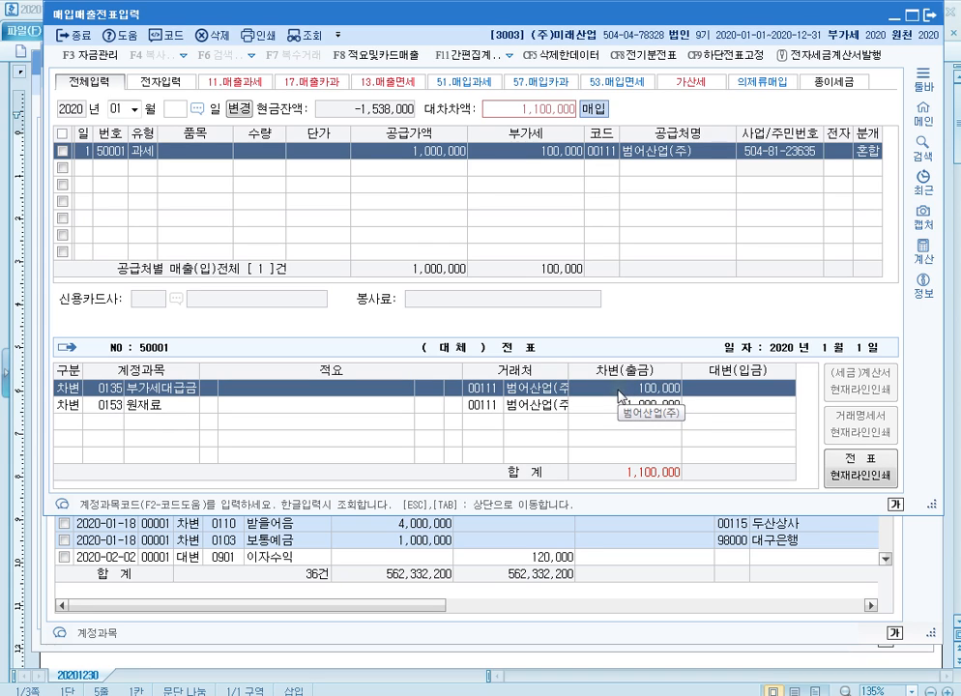
Change the voucher's 유형 to 54.불공 and check the 원재료 line's debit amount.
key("Escape")
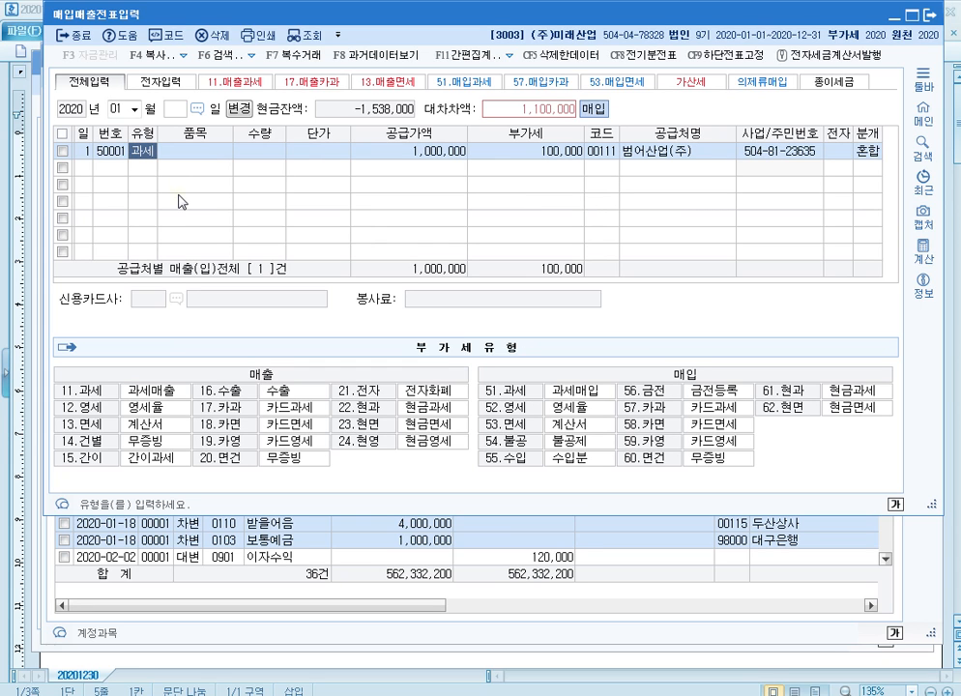
type("54")
key("Return")
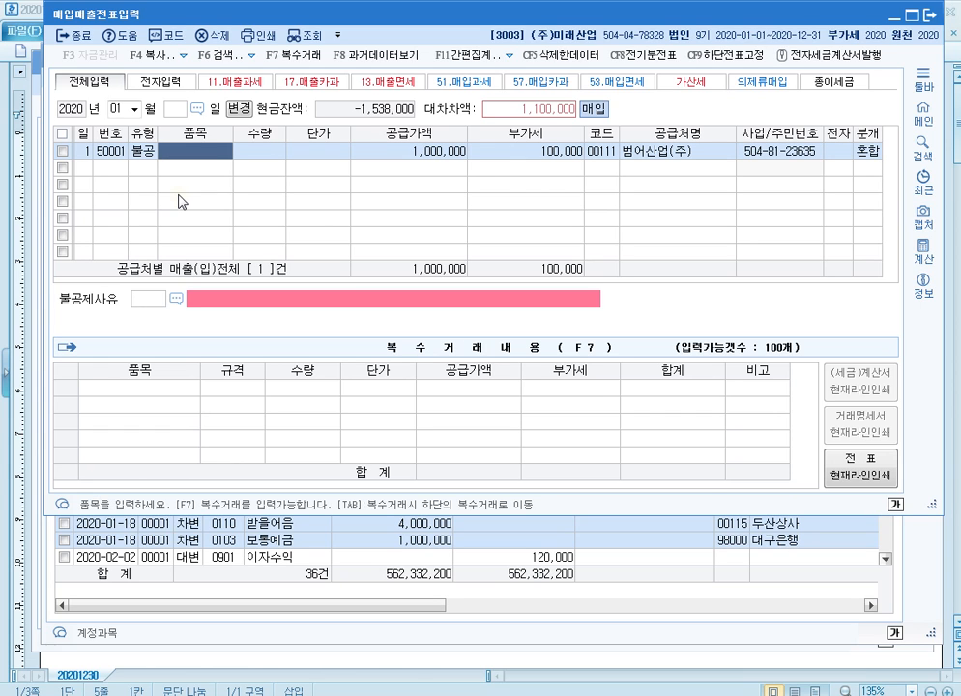
left_click(538, 158)
left_click(116, 390)
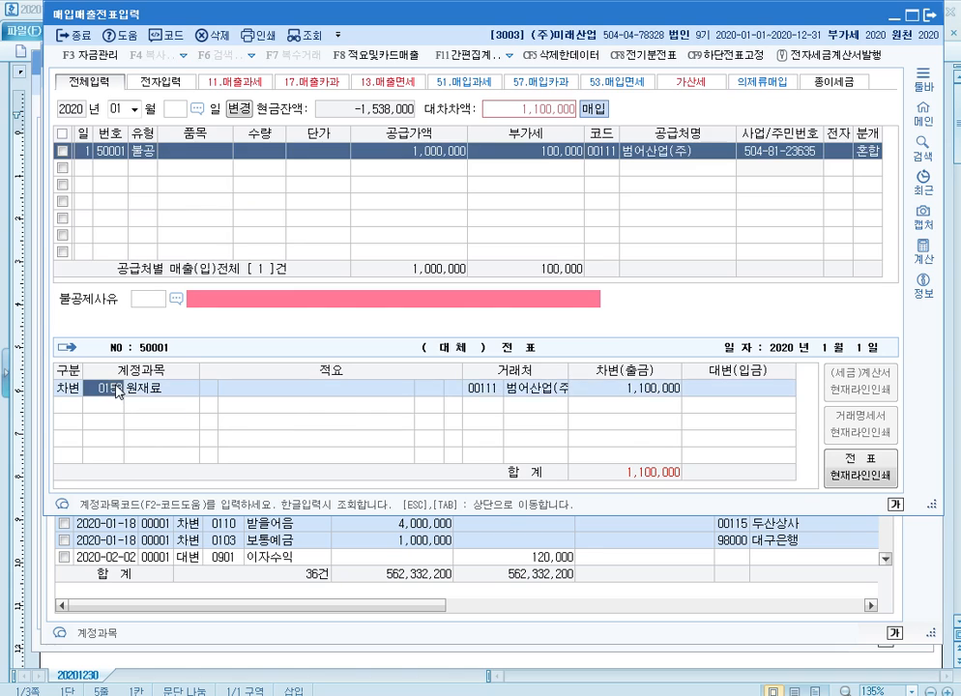
left_click(645, 389)
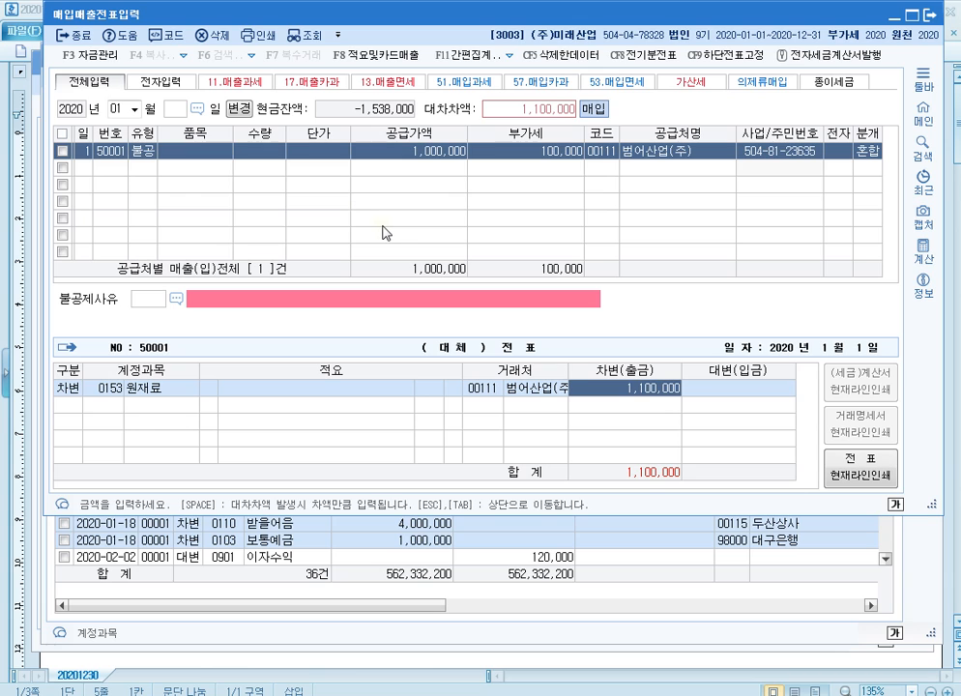
left_click(143, 152)
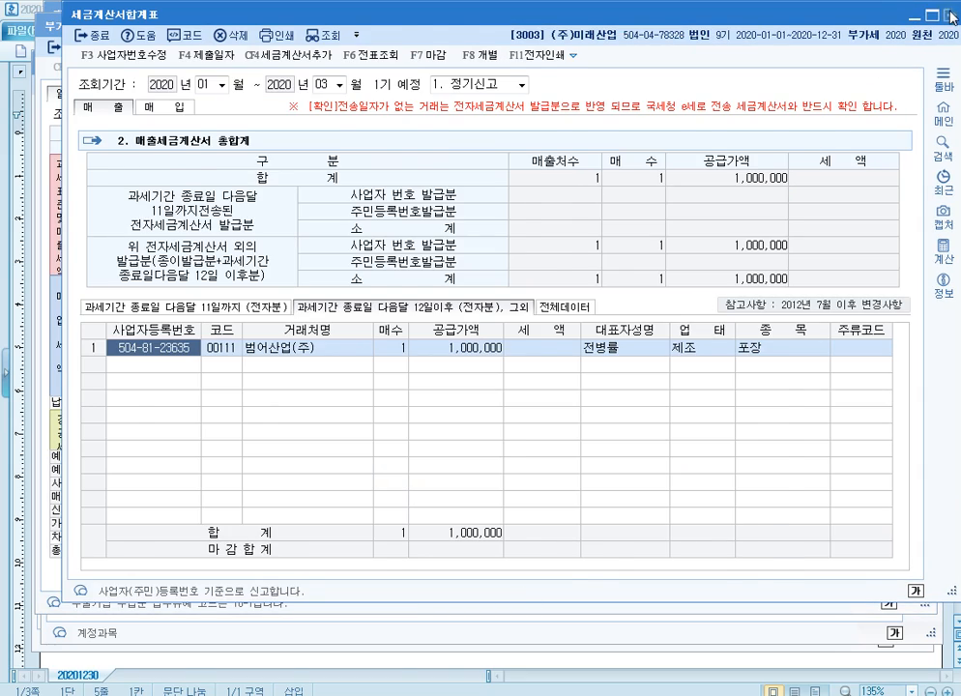
Close the 세금계산서합계표 and examine the 과세표준및매출세액 rows of the 부가가치세신고서.
left_click(954, 15)
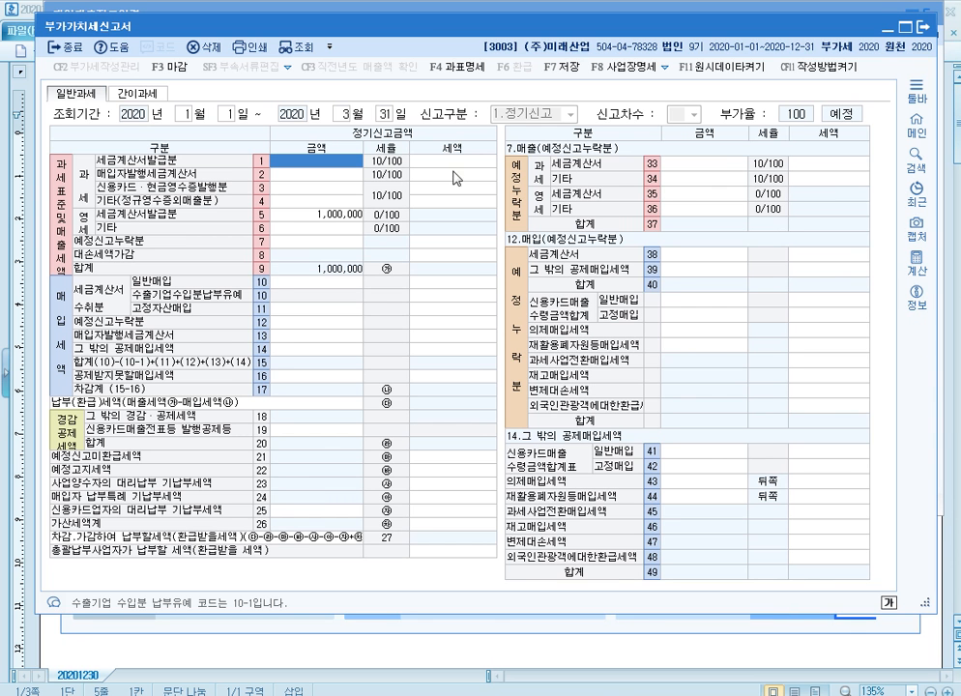
left_click(354, 172)
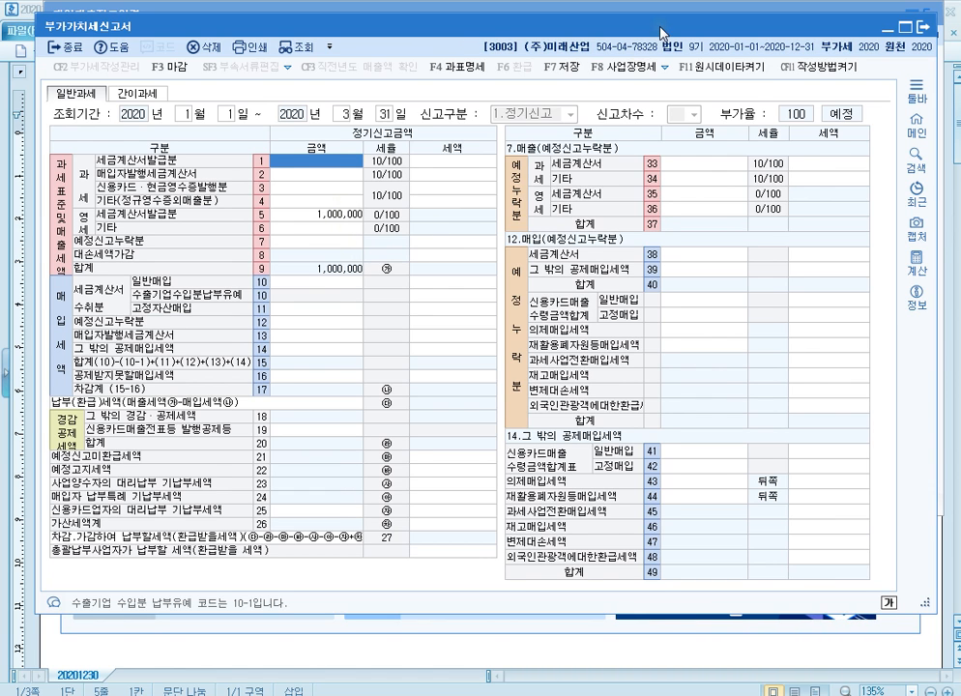
left_click_drag(508, 29, 518, 23)
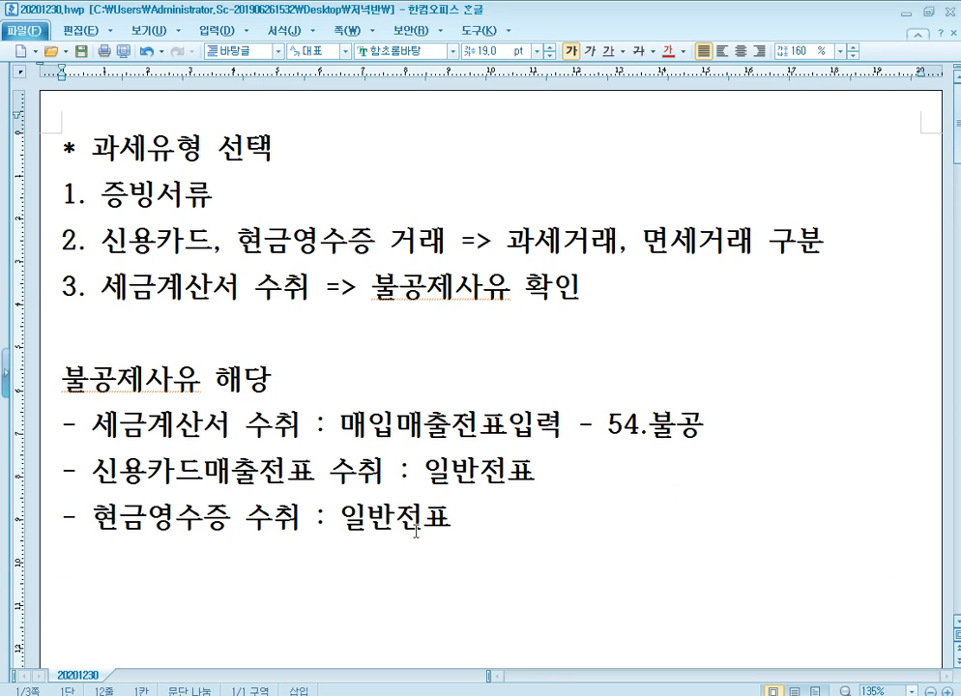
In the 20201230.hwp document, start a new line below the 불공제사유 list with "* 매출 : ~ 발행하다,".
scroll(386, 567, "down", 4)
scroll(372, 523, "down", 3)
left_click(146, 357)
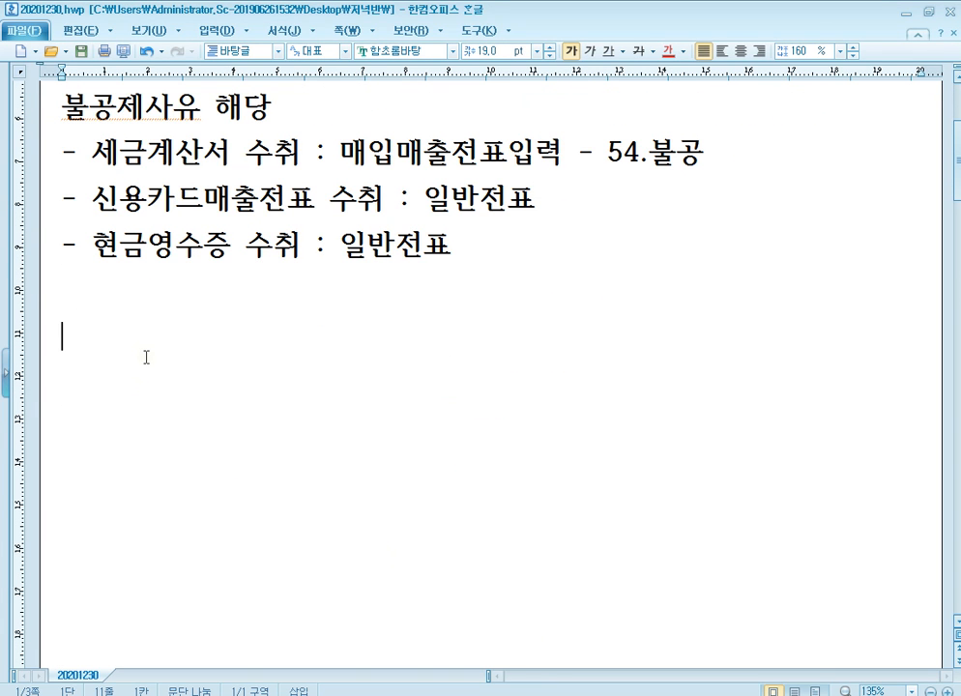
type("* 맺")
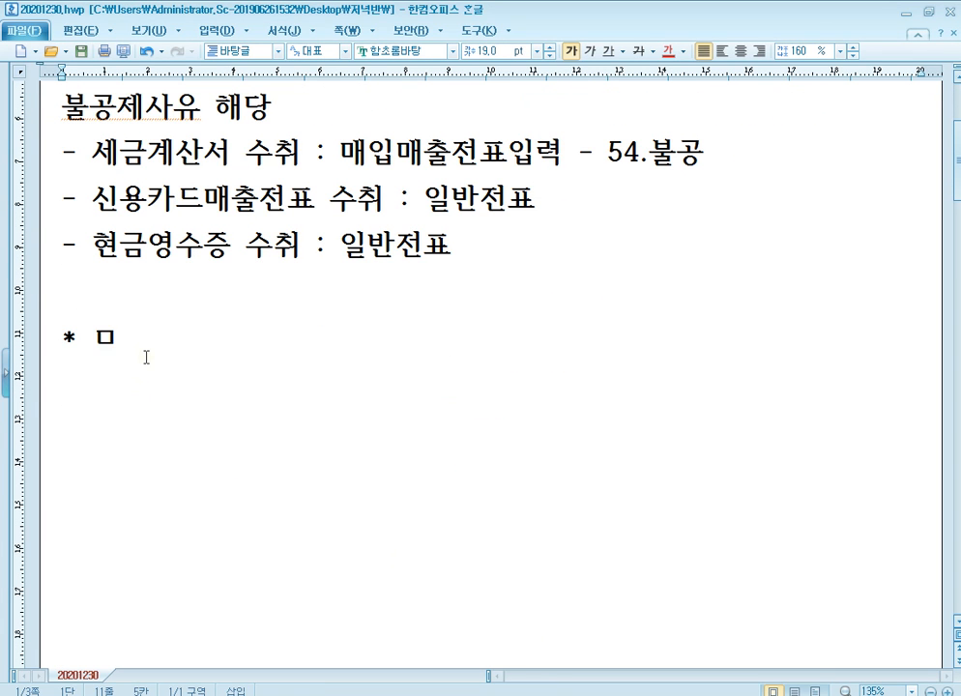
type("출 :")
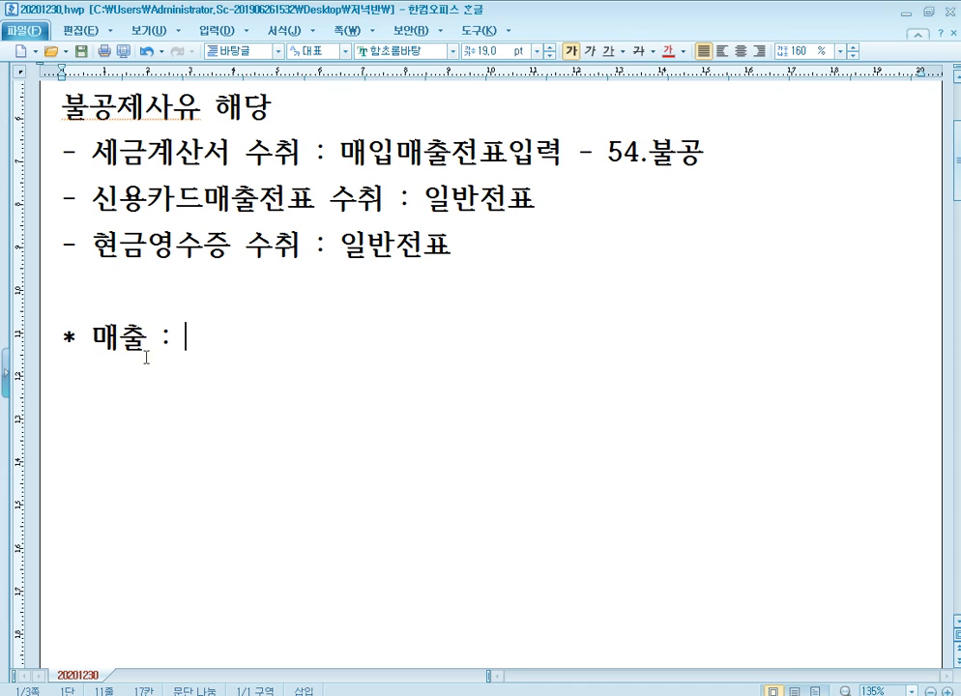
type("~ 발행")
type("하다, ㄱ")
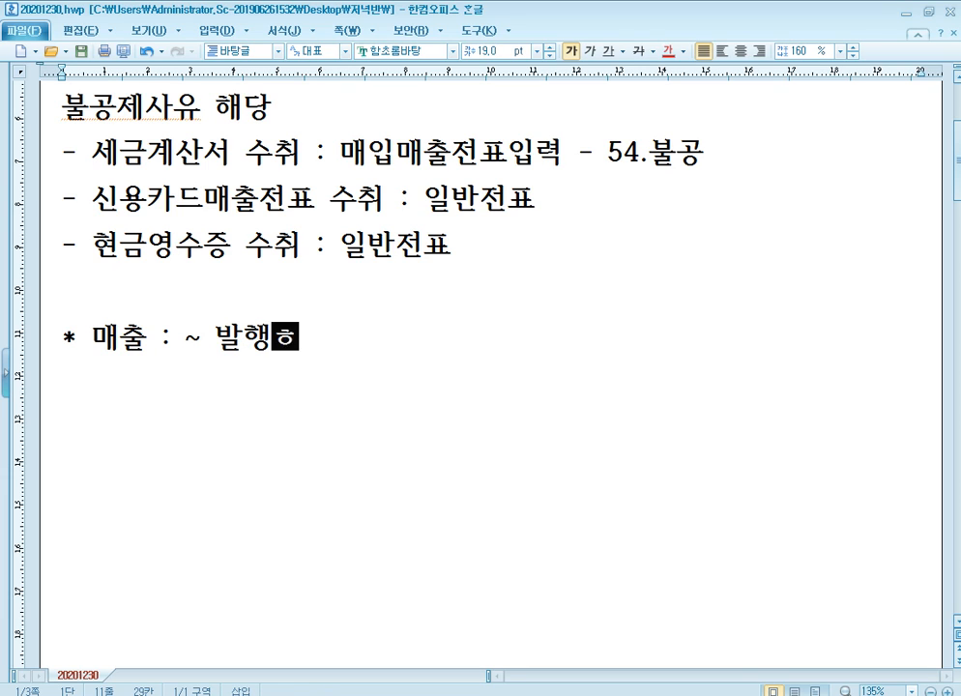
key("BackSpace")
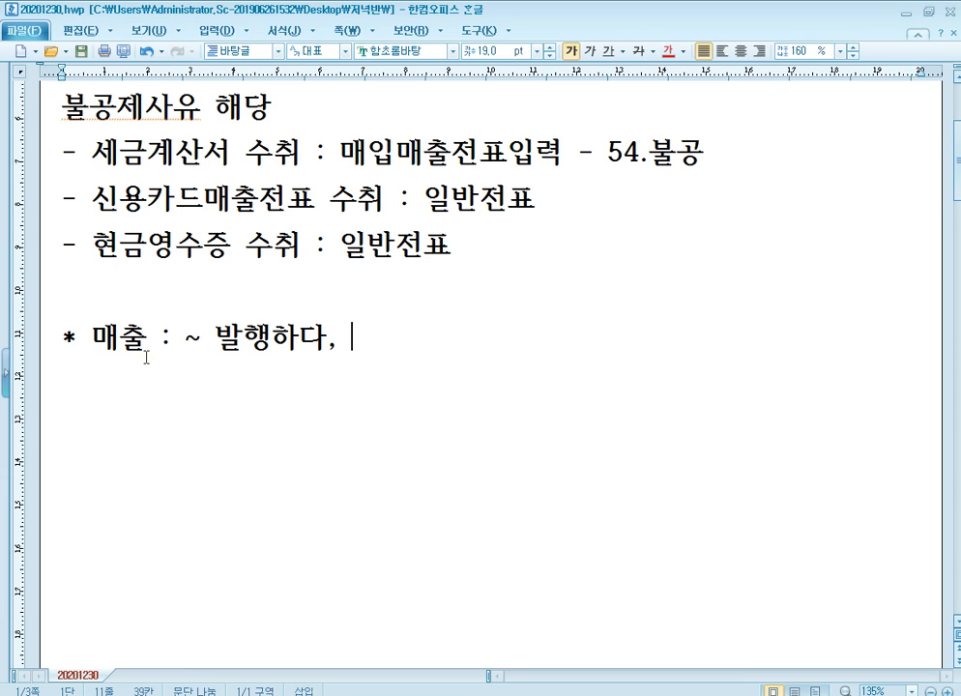
Complete the 매출 line with "~ 발급하다, ~ 교부하다 등..." and start a new line below it.
type("~ 할ㄱ")
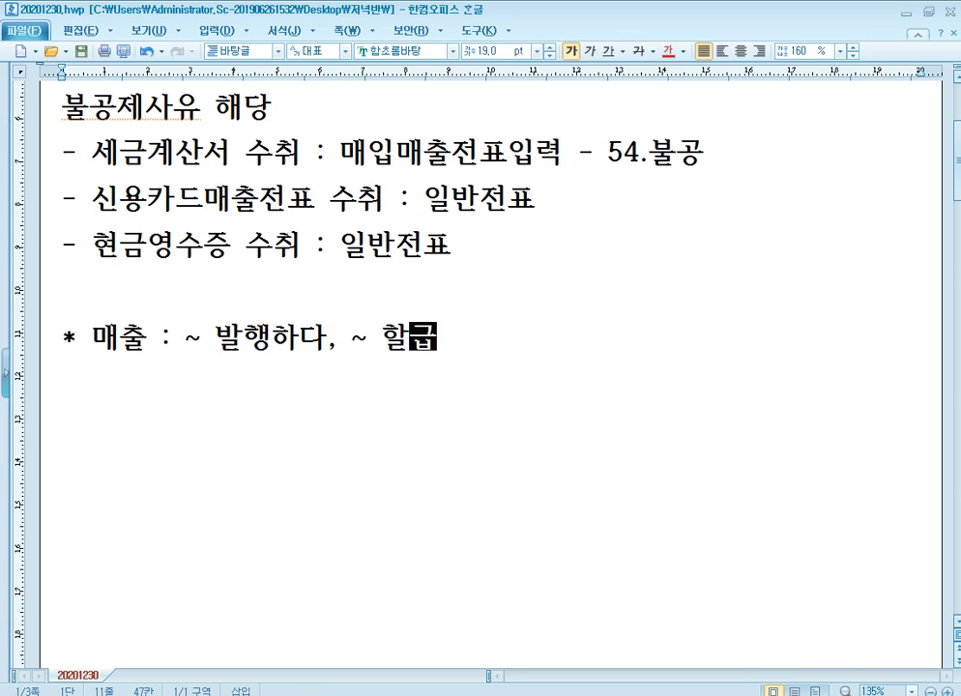
key("BackSpace")
key("BackSpace")
type("발급하")
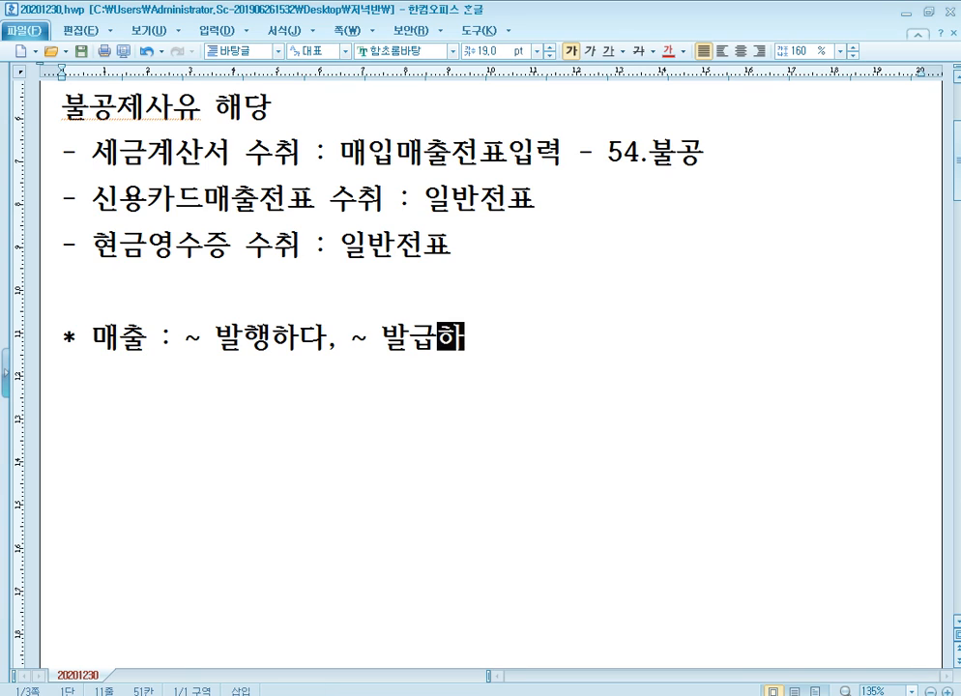
type("다, ~ 교부")
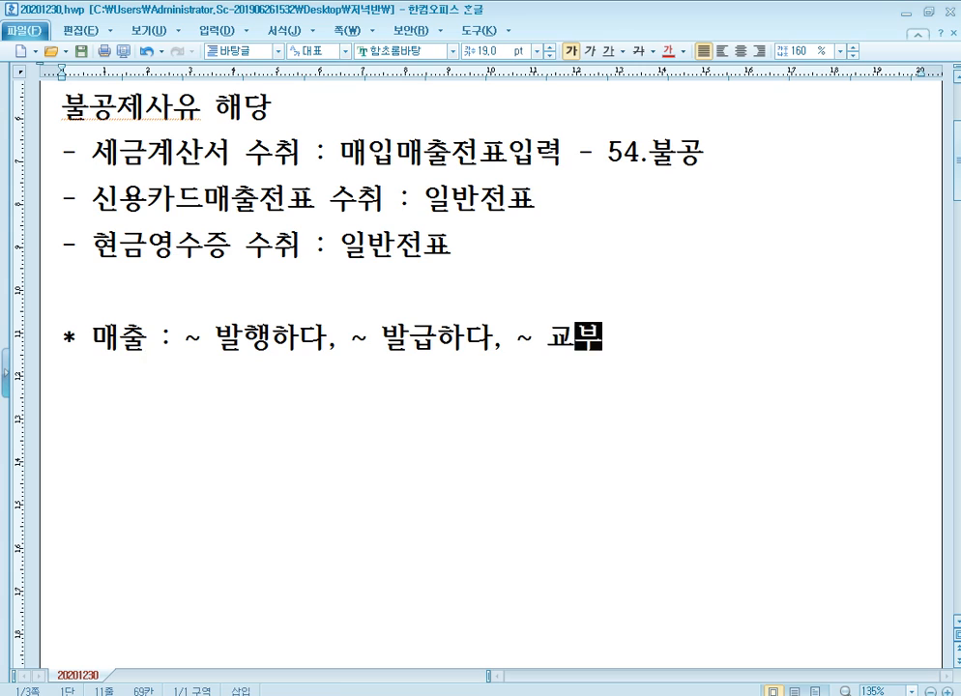
type("하다, ~")
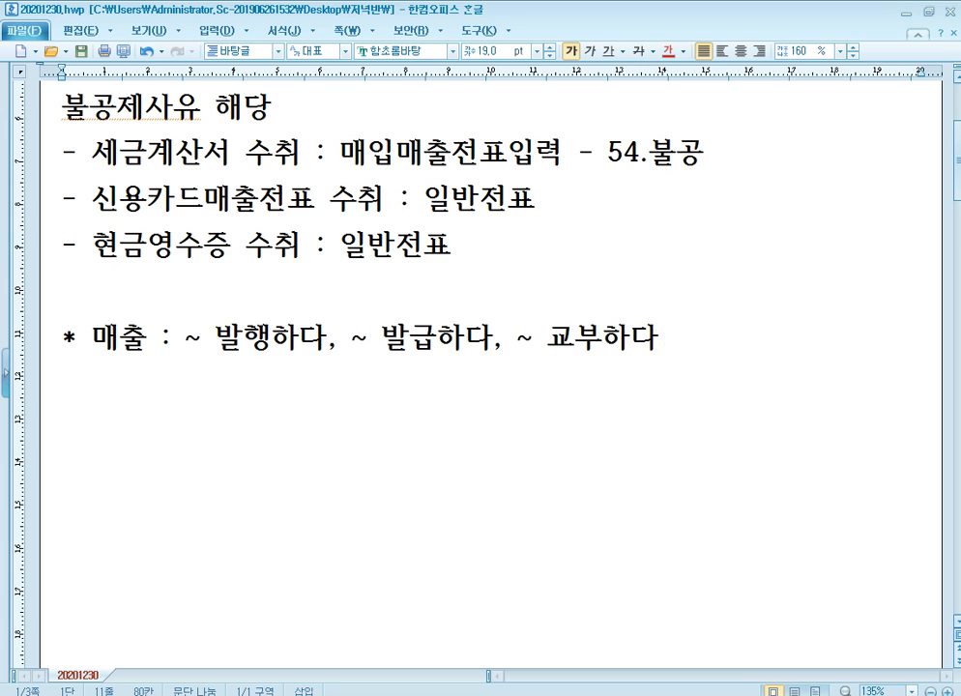
type(" 등...")
key("Return")
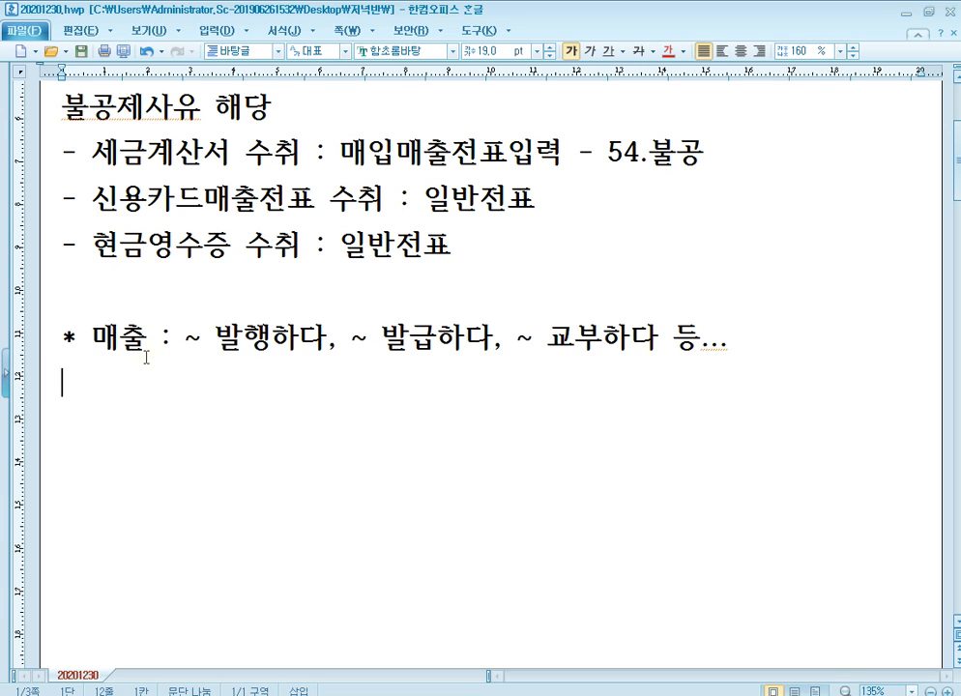
Leave a blank line below the 매출 line and add the outline items "- 증빙서류 :" and "- 과세유형 :".
key("Return")
type("- 증빙")
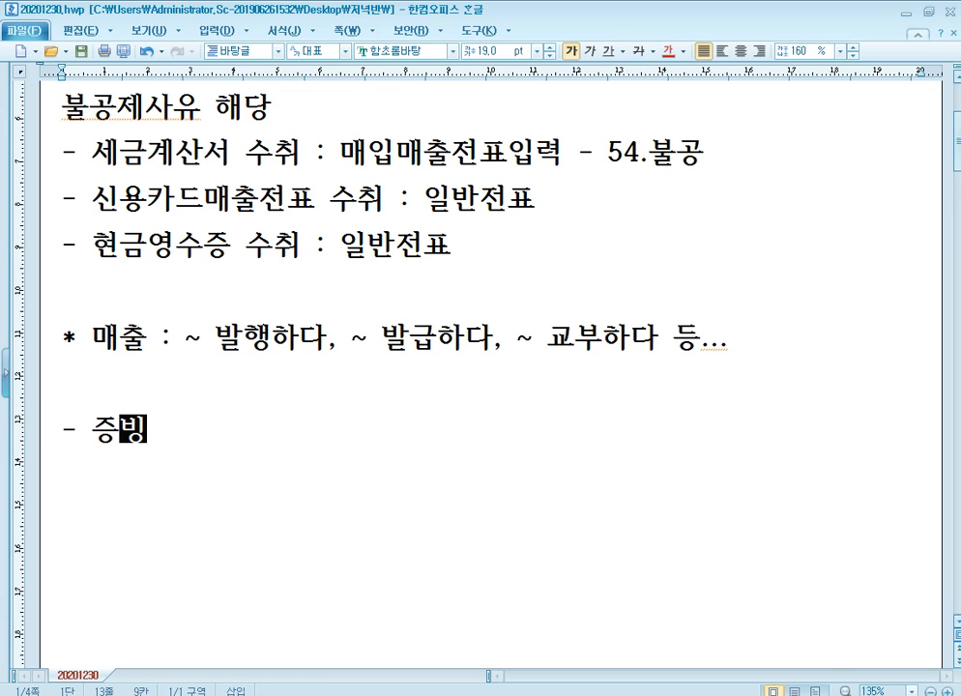
type("서류 :")
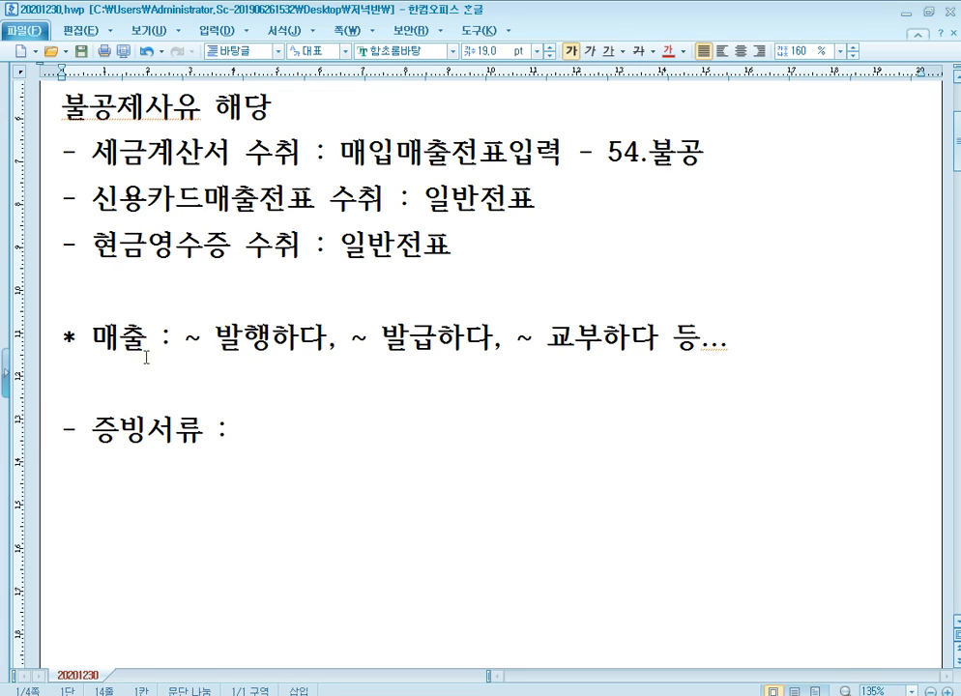
key("Return")
type("-  과세융")
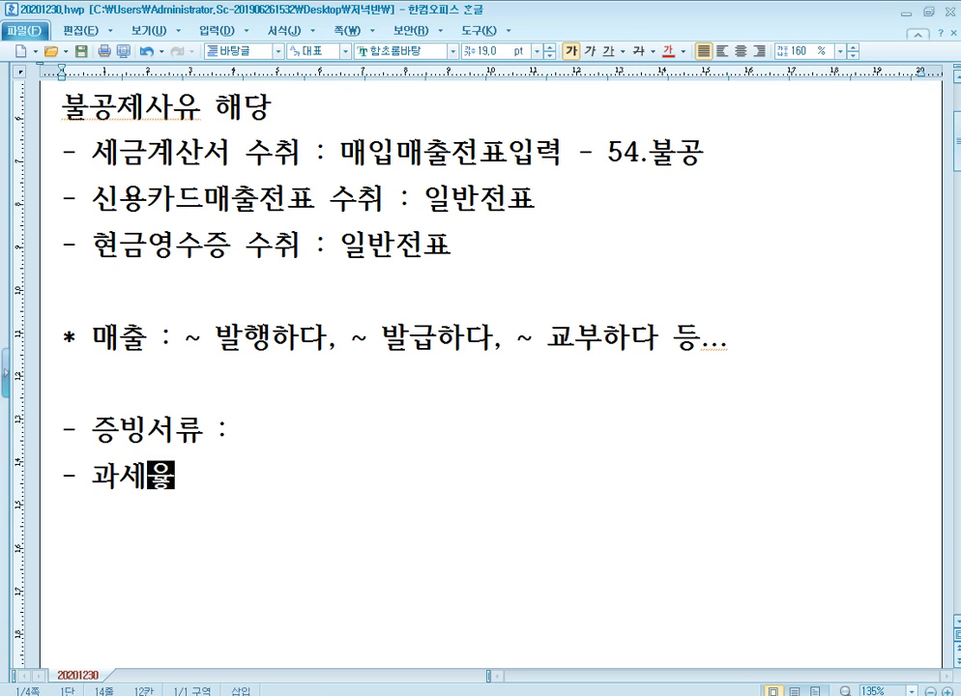
type("형 :")
key("Return")
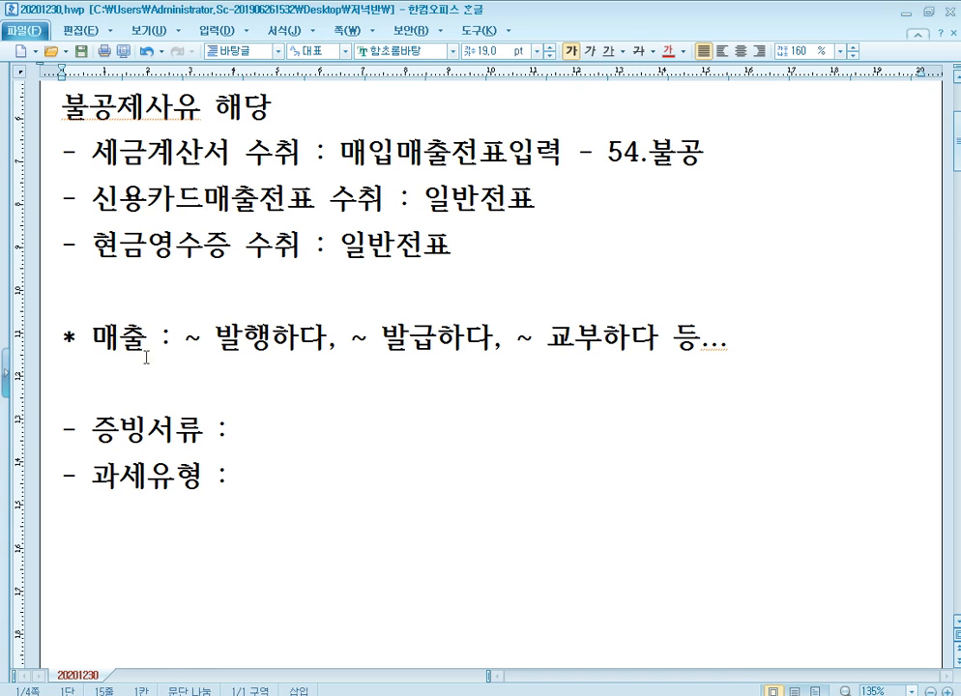
Add the outline items "- 부가가치세신고서 :" and "- 부가가치세신고 부속서류 :" below 과세유형.
type("- 부가가")
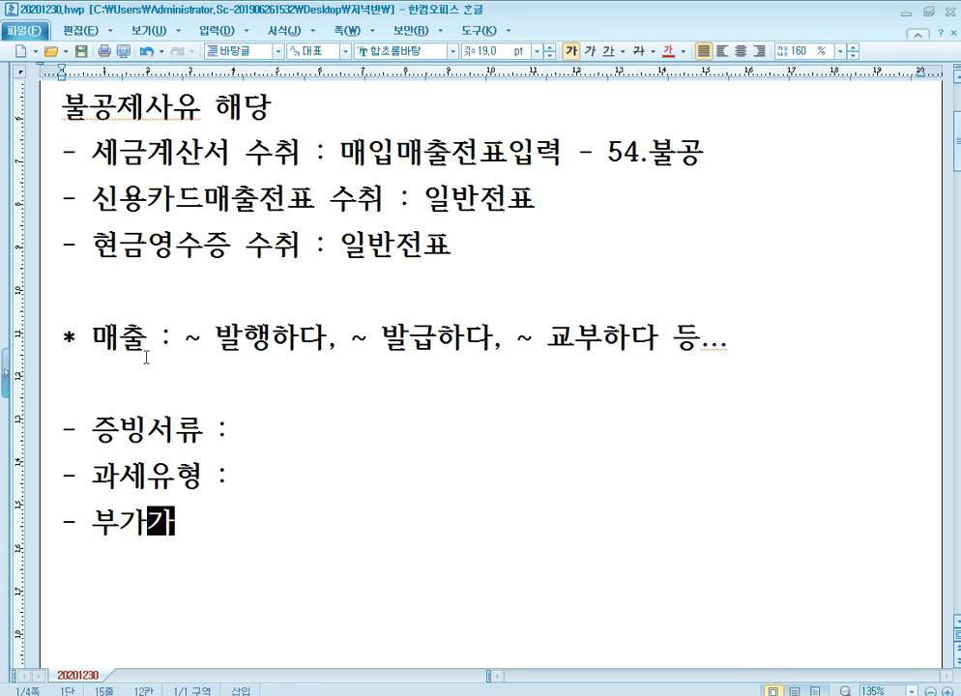
type("치세신고서 ")
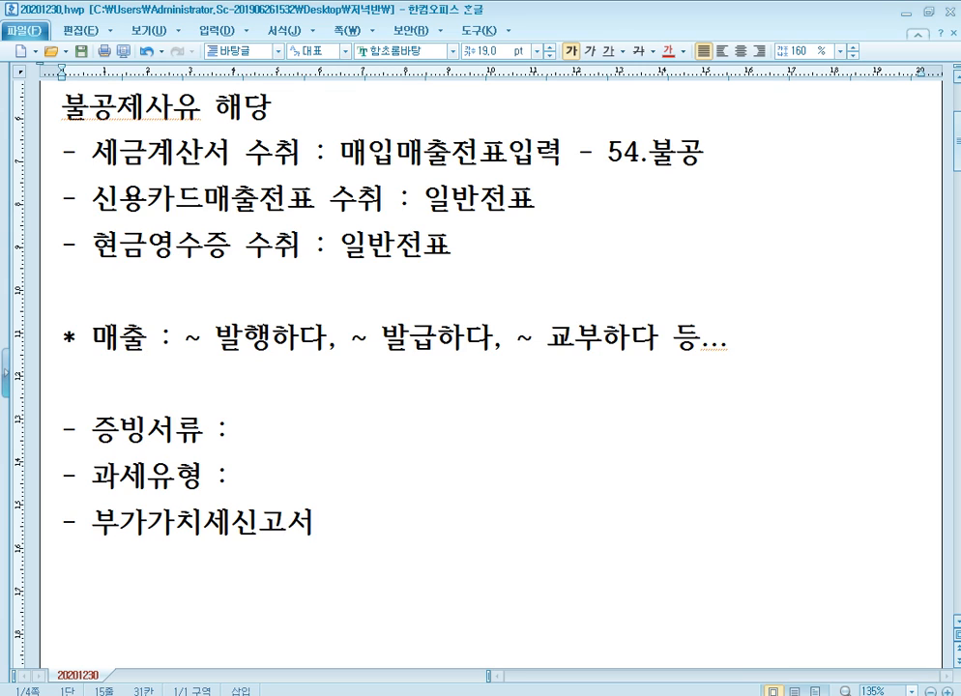
type(":")
key("Return")
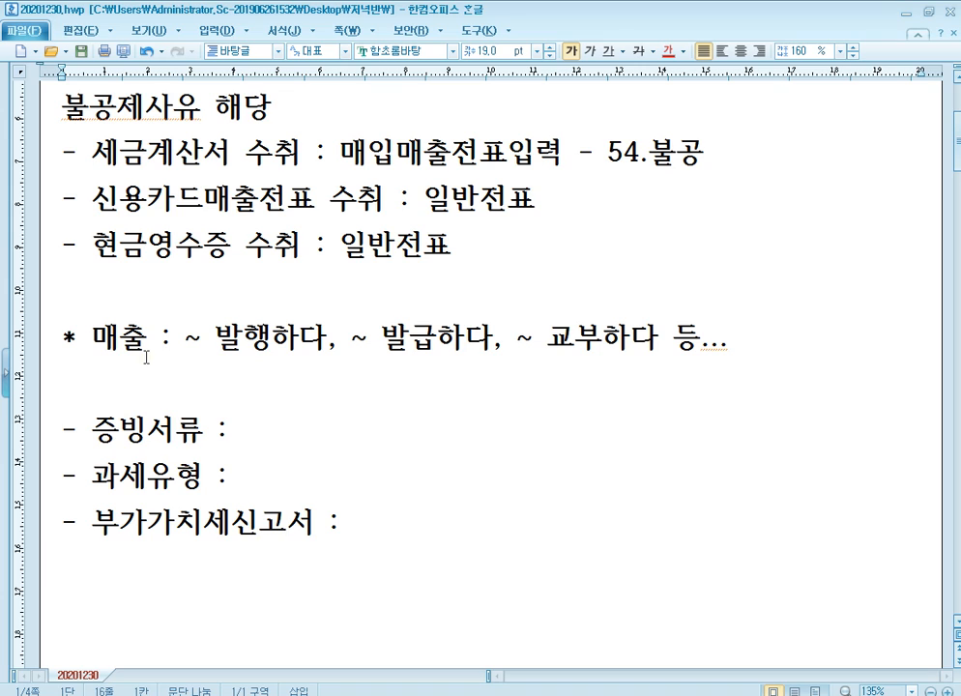
type("- 부가")
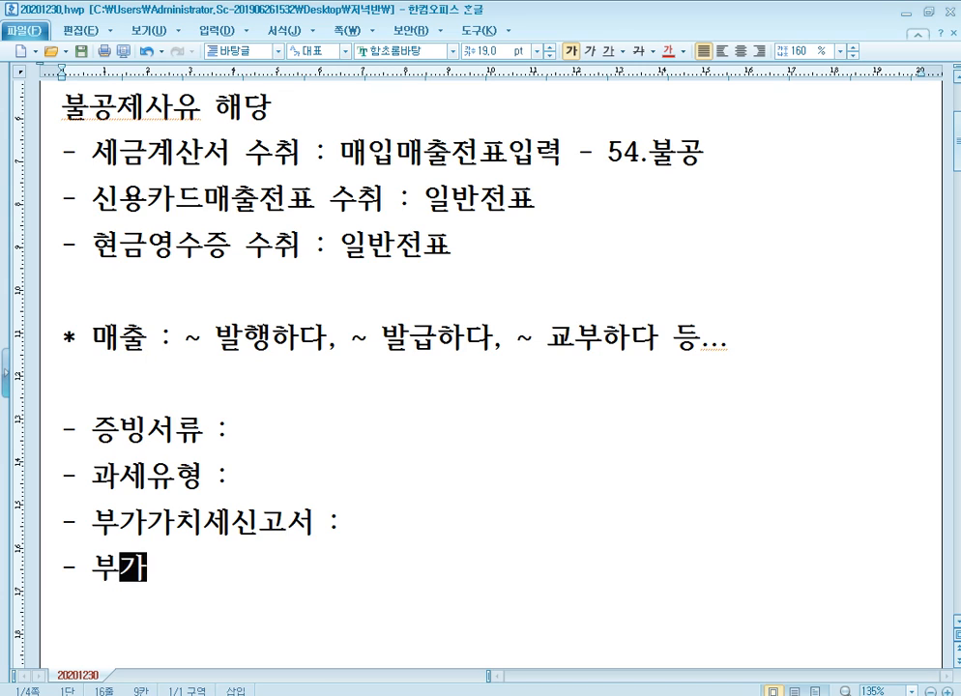
type("가치세신고 부속서")
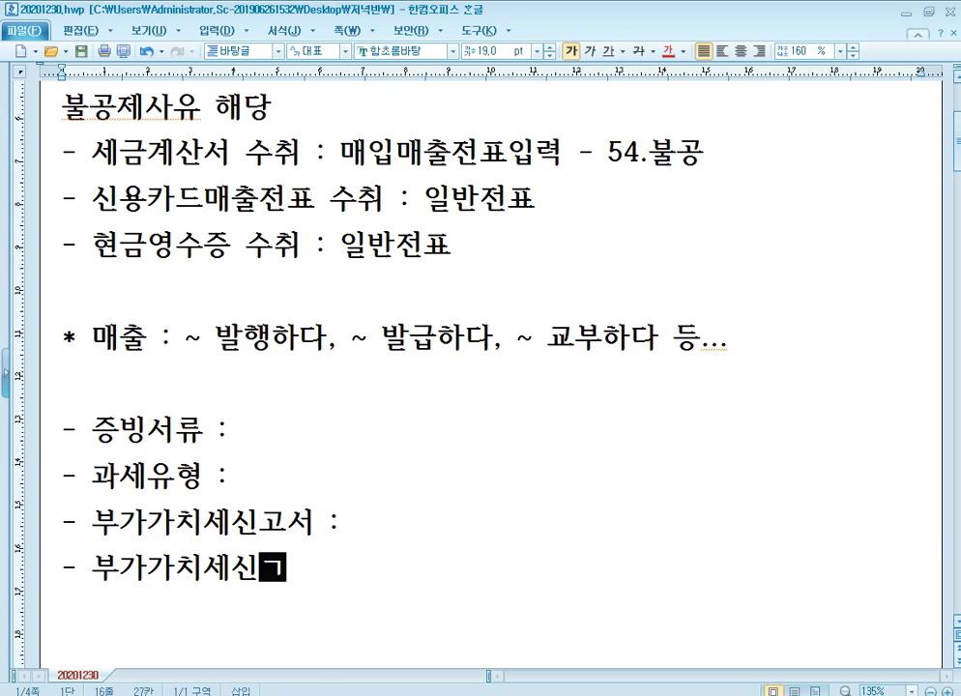
type("류 :")
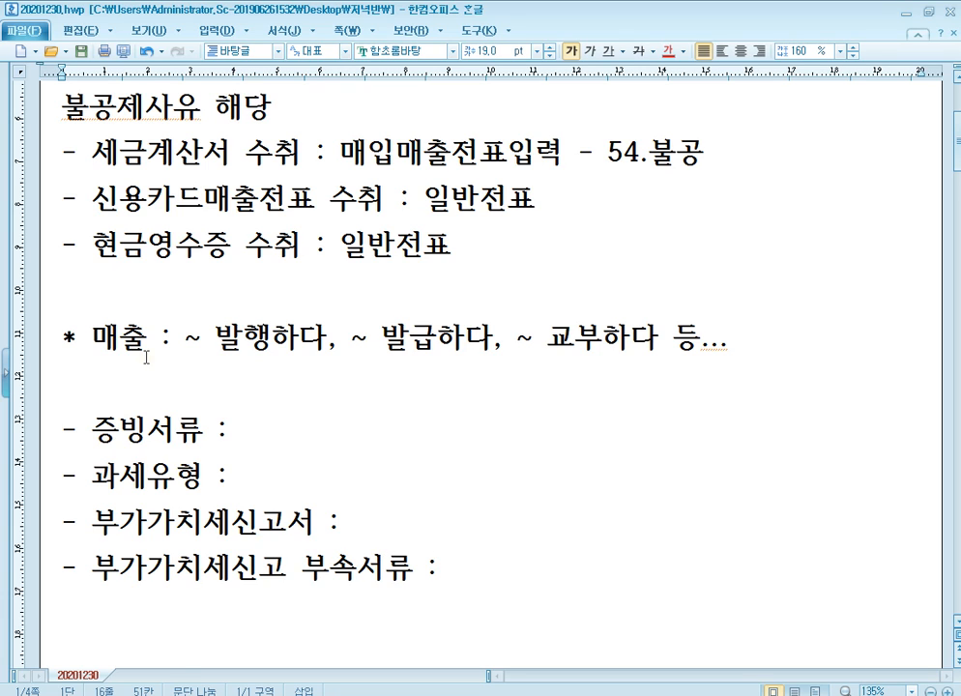
key("shift+Up")
key("shift+Up")
key("shift+Up")
key("shift+Home")
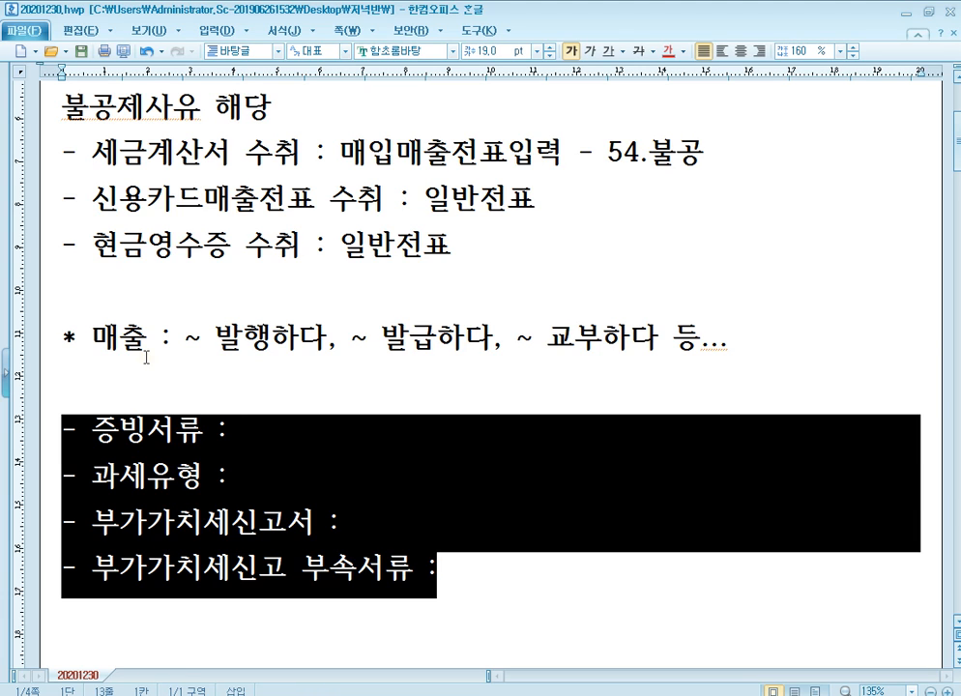
Fill in the 증빙서류 item with "(전자)세금계산서, 수정(전자)세금계산서".
left_click(360, 430)
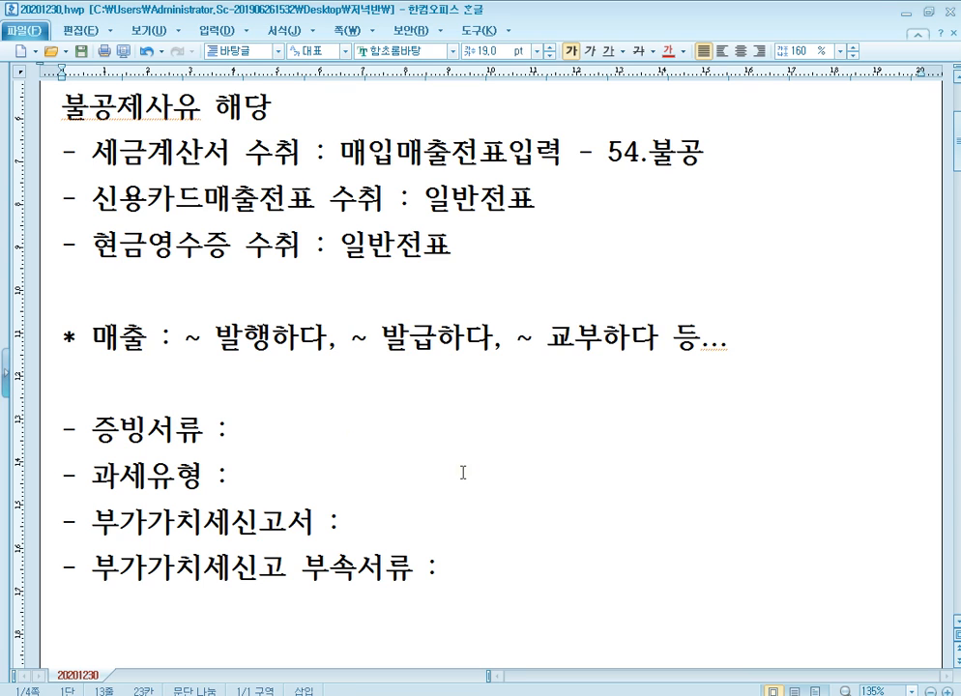
scroll(481, 482, "down", 1)
scroll(484, 482, "down", 2)
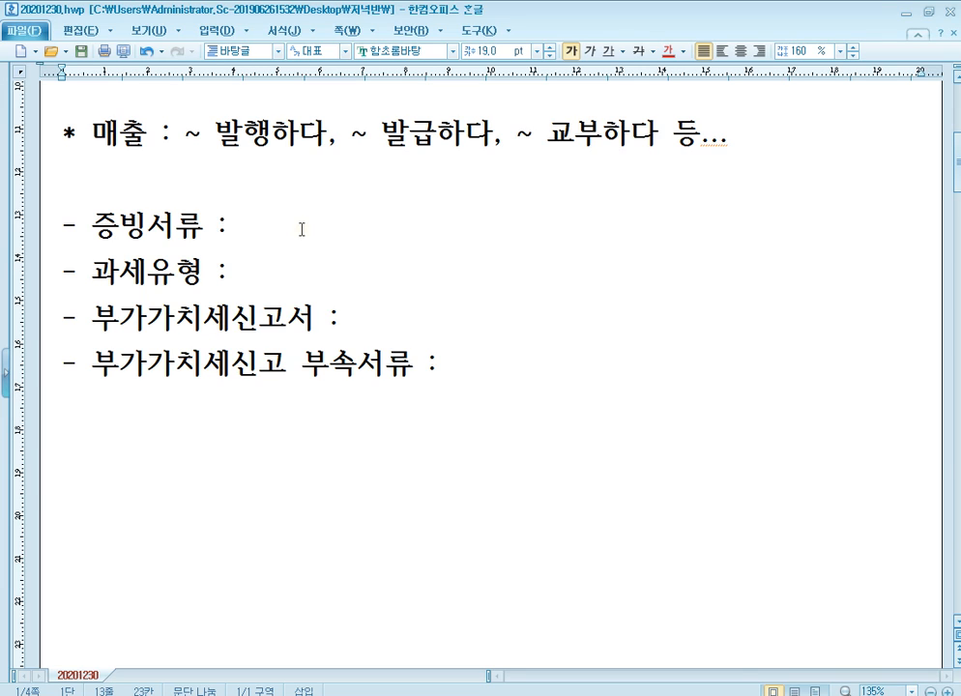
type("(전자)세금ㄱ메")
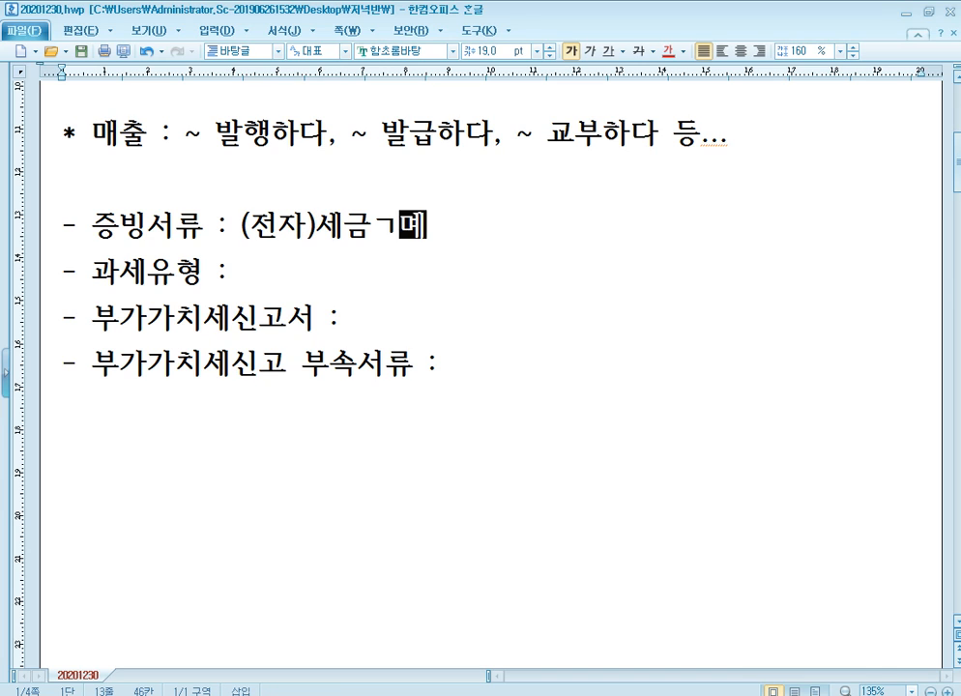
type("ㅅ")
key("BackSpace")
key("BackSpace")
key("BackSpace")
type("계산ㅅ")
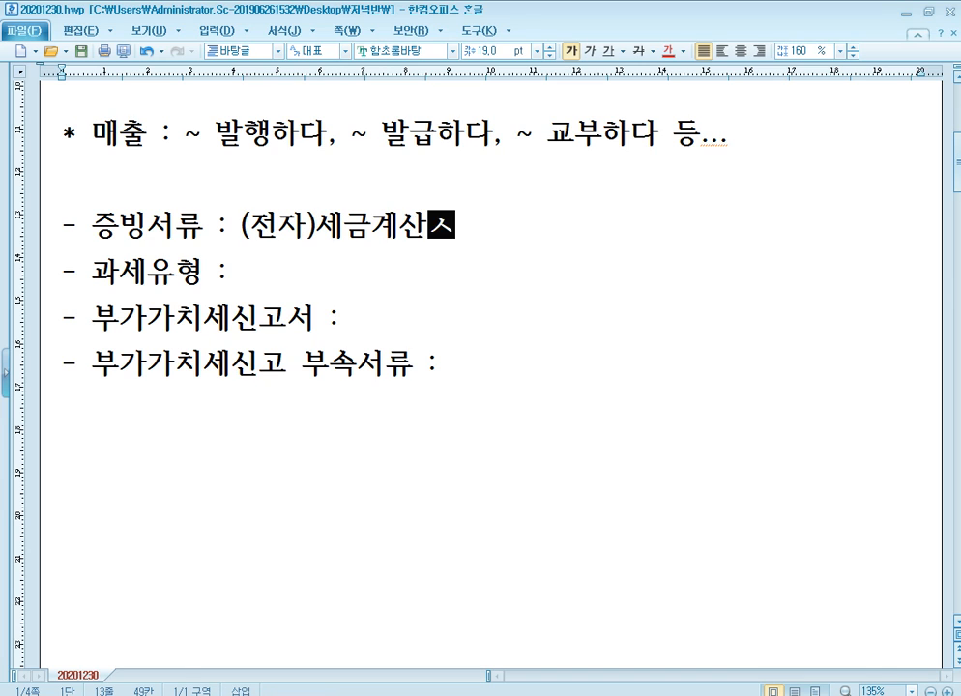
type("ㅓ")
type(",")
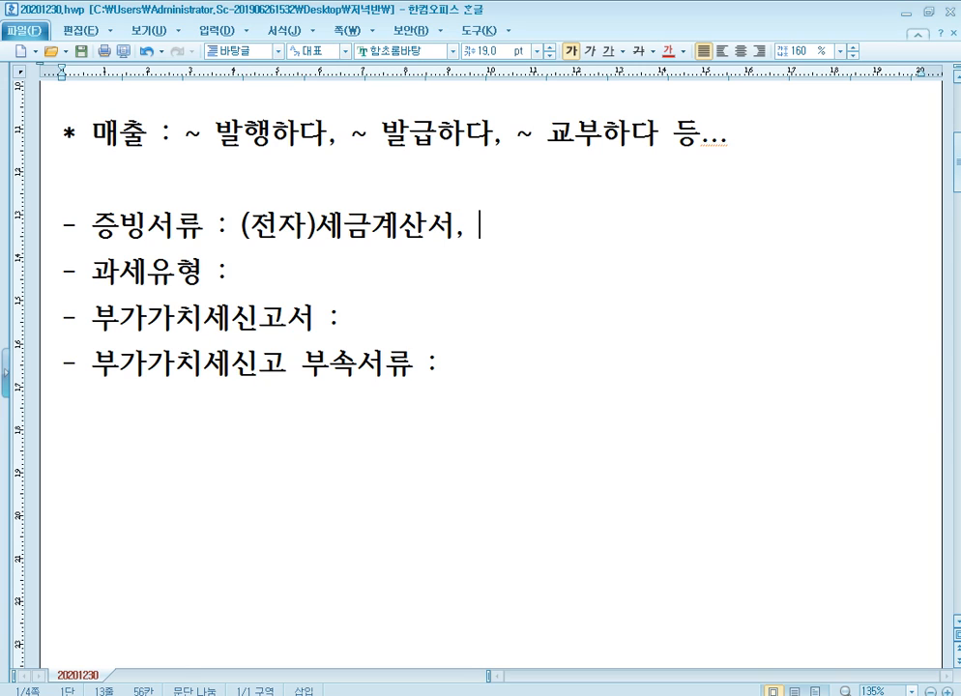
type(" 수정(전자)")
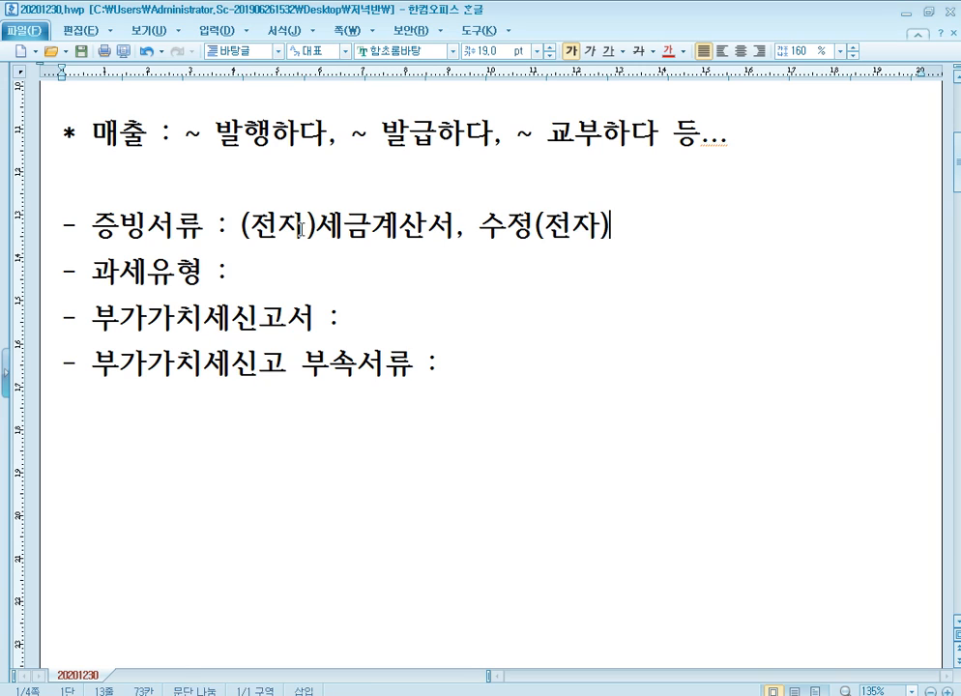
type("세금계산서")
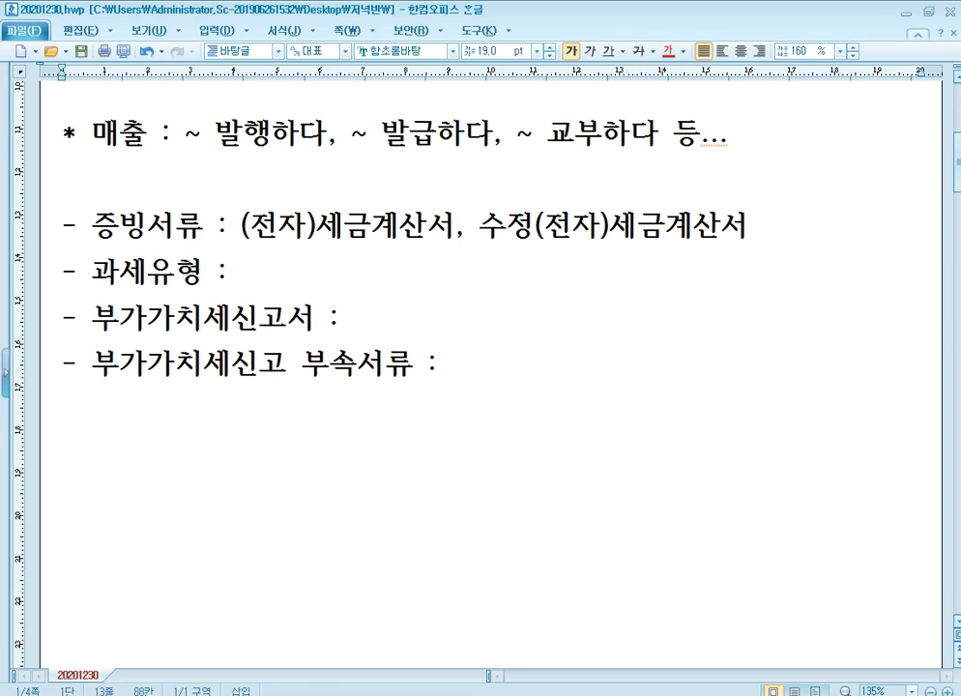
Fill in the 과세유형 item with "11.과세" and the 부가가치세신고서 item with "1번".
left_click(300, 230)
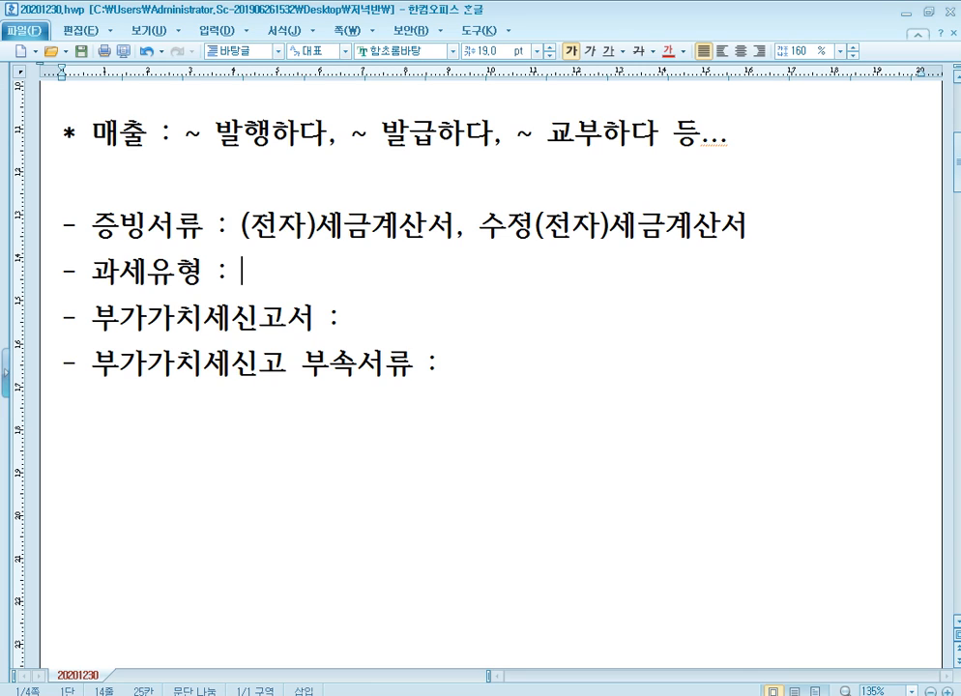
type("11.과세")
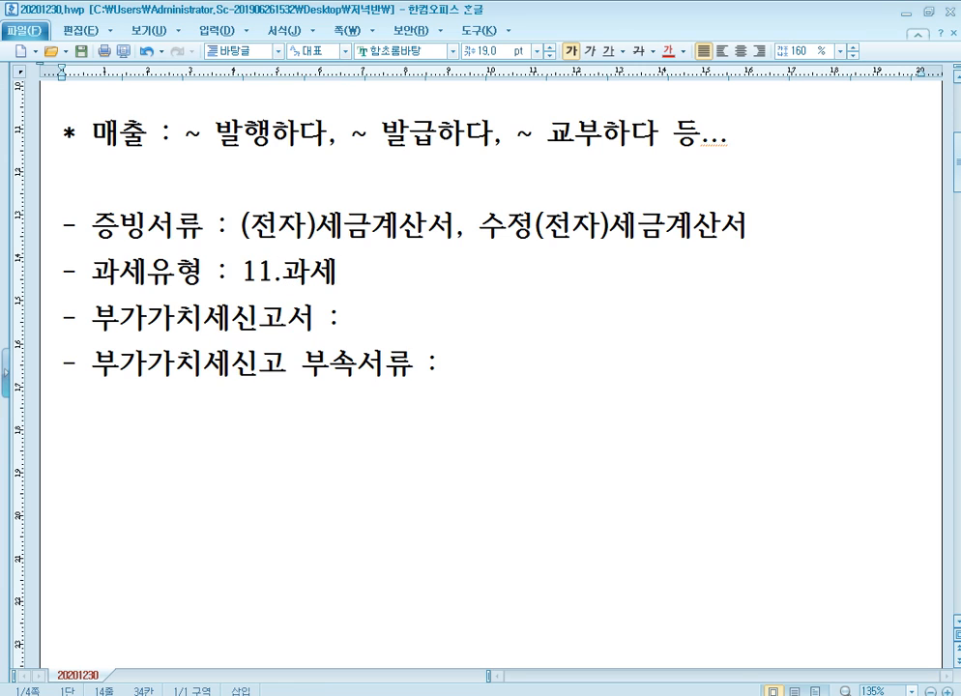
key("Down")
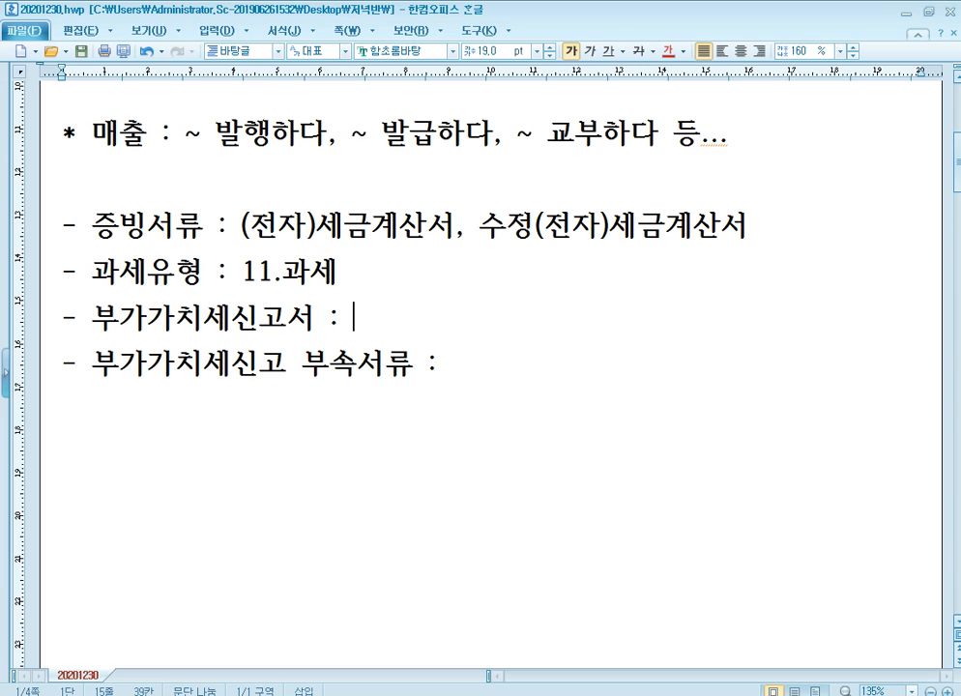
type("1번")
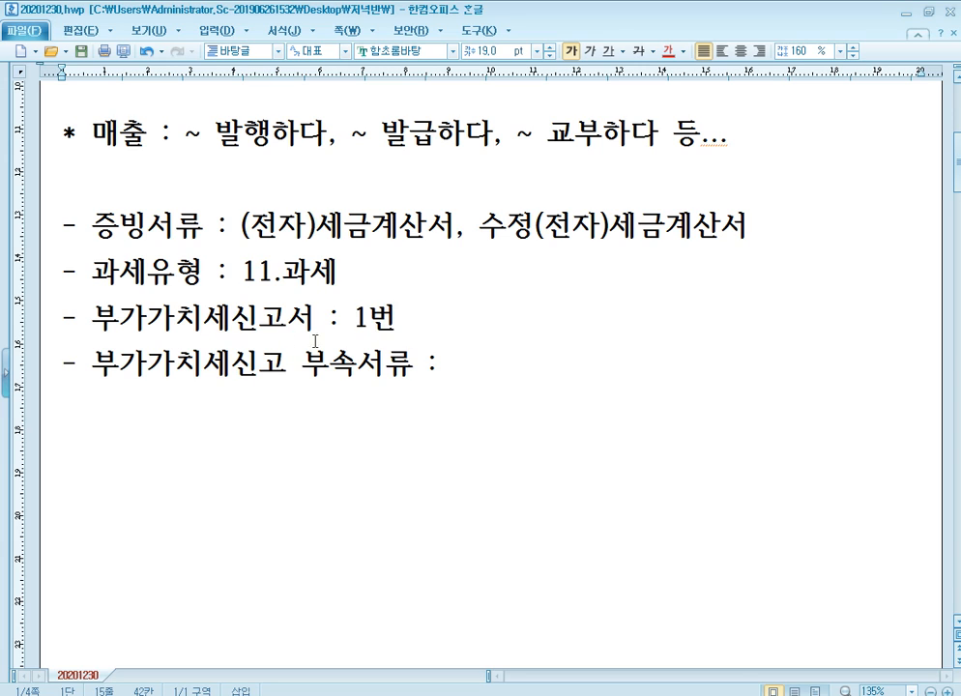
Fill in the 부가가치세신고 부속서류 item with "매출처별세금계산서합계표".
left_click(490, 362)
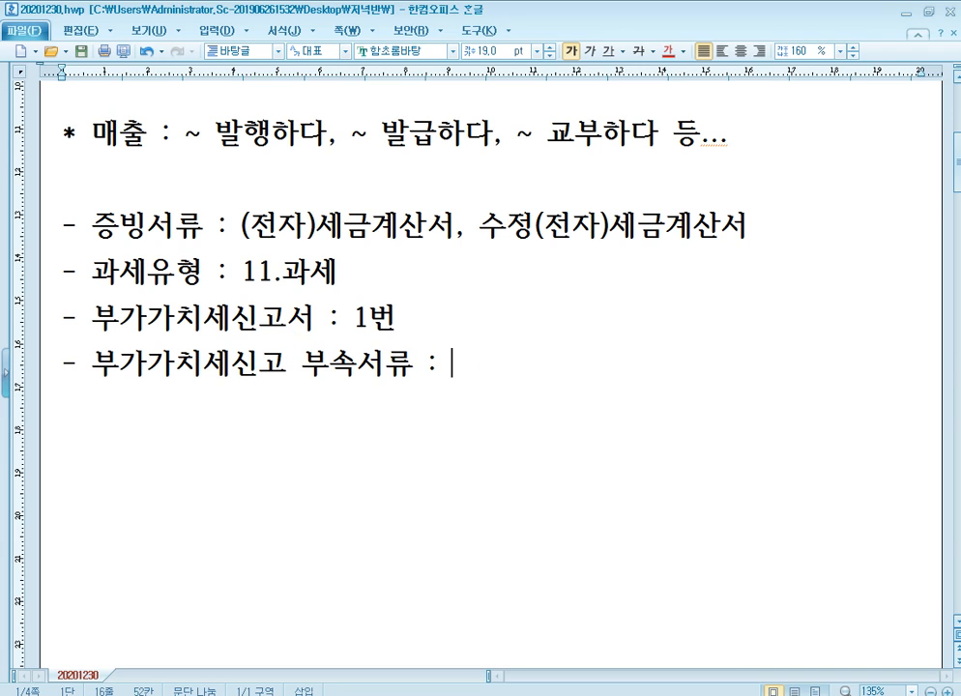
type("매출처별")
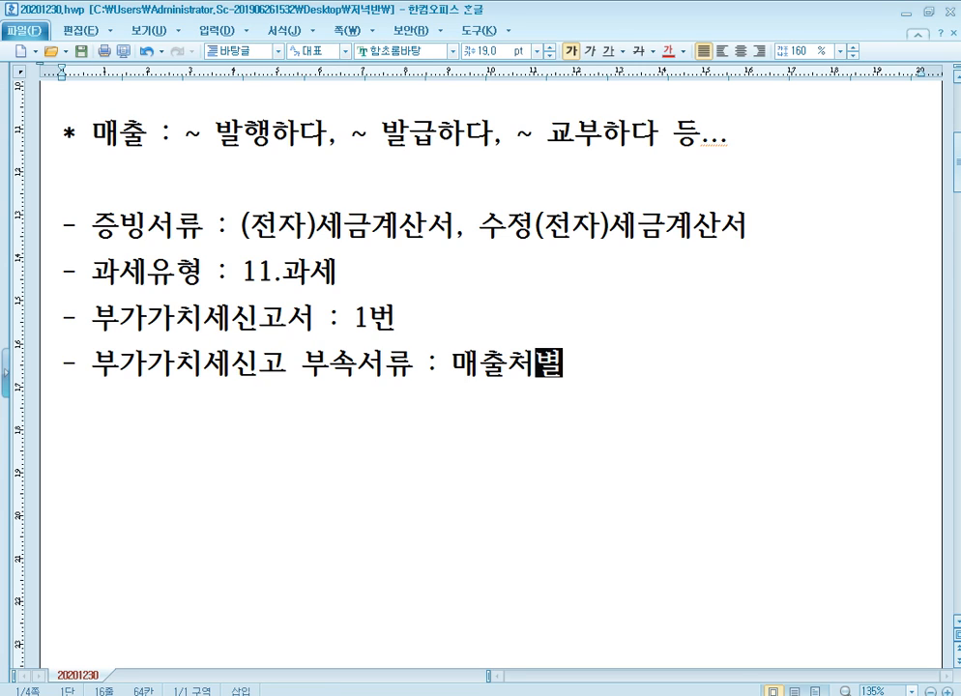
type("세금계산서합계")
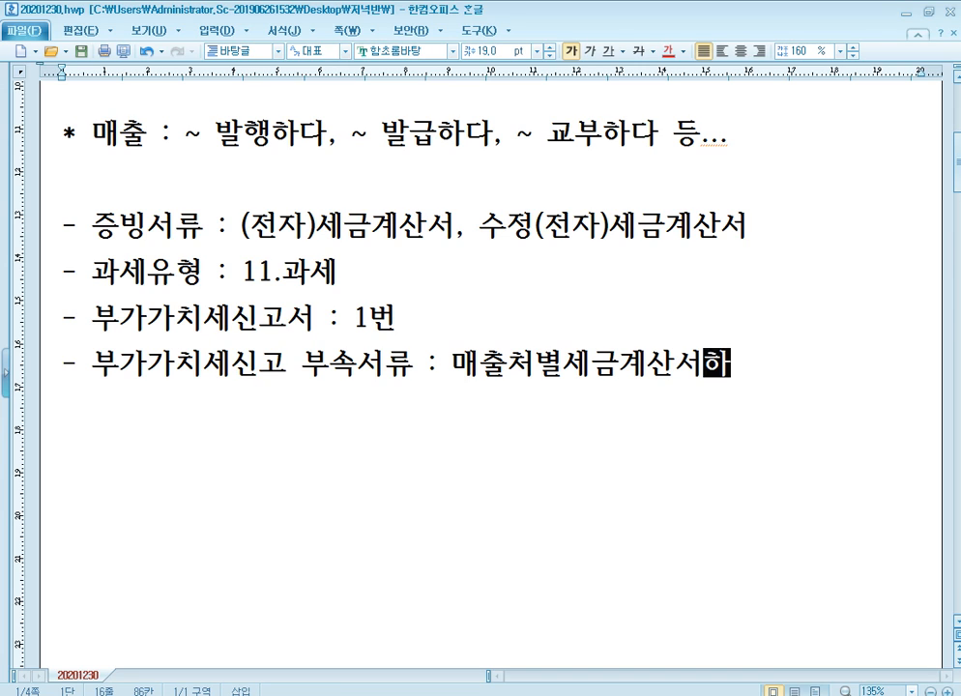
type("표")
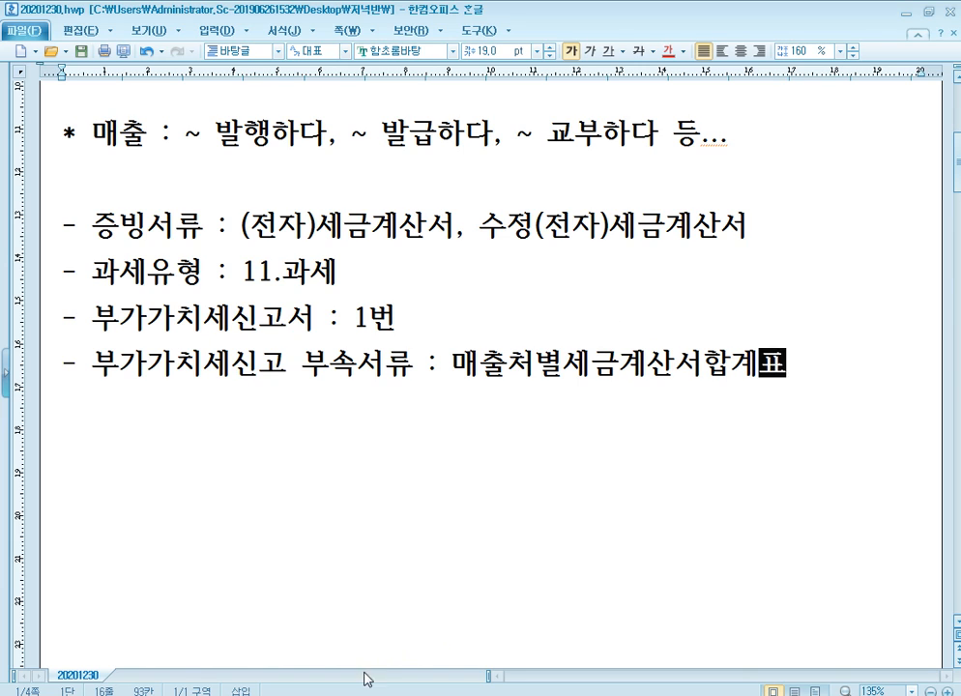
Switch to 매입매출전표입력 and set the 유형 of voucher 50001 to 11.과세.
left_click(311, 695)
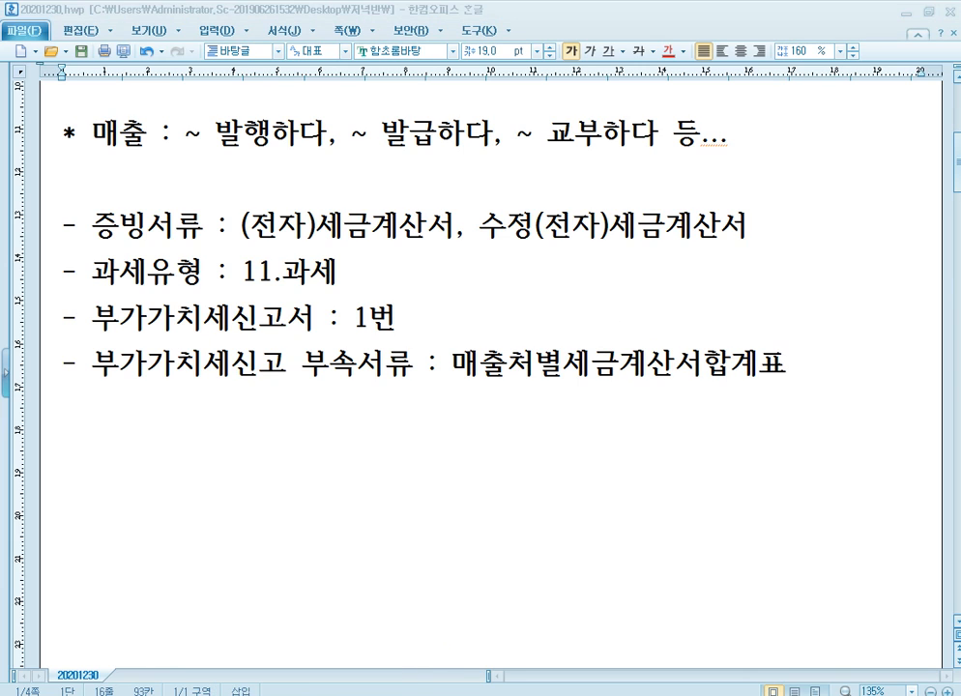
left_click(349, 695)
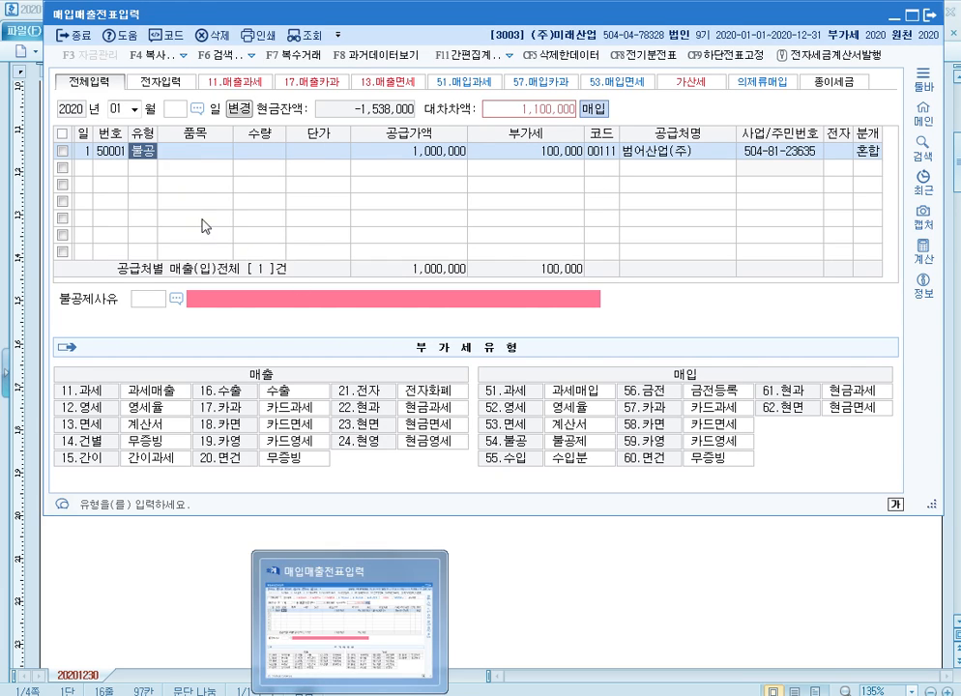
type("11")
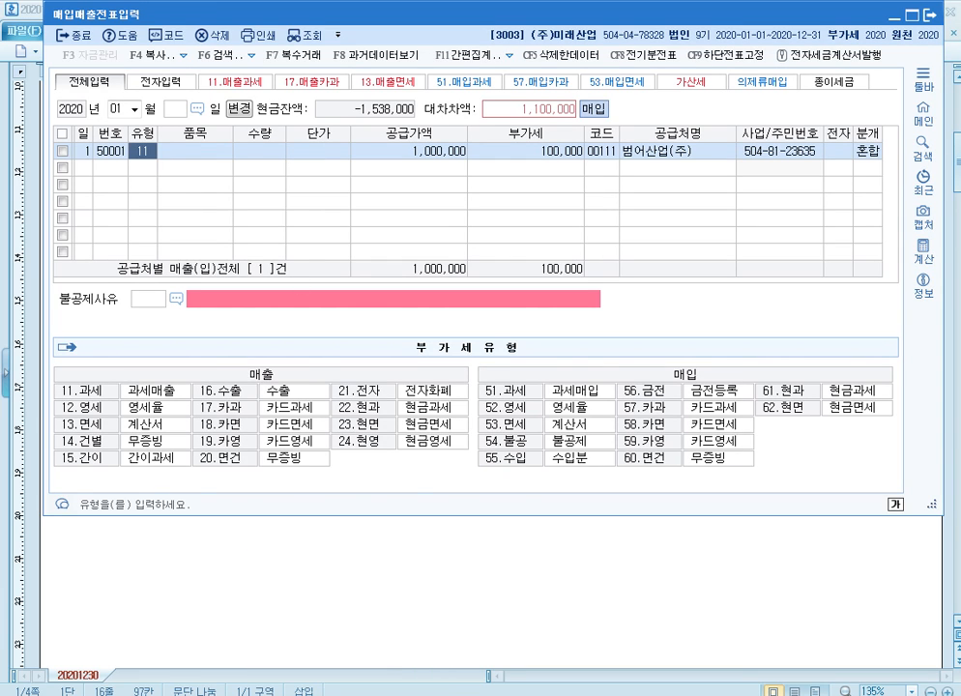
key("Return")
Clear the 분개 type of voucher 50001, removing its journal lines.
left_click(871, 152)
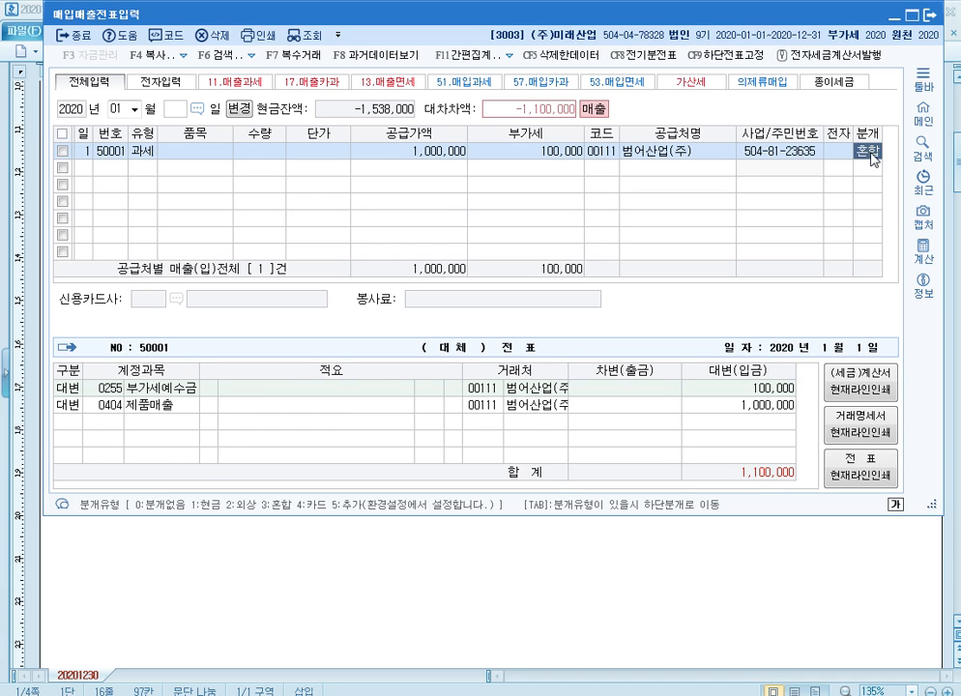
key("Return")
left_click(870, 152)
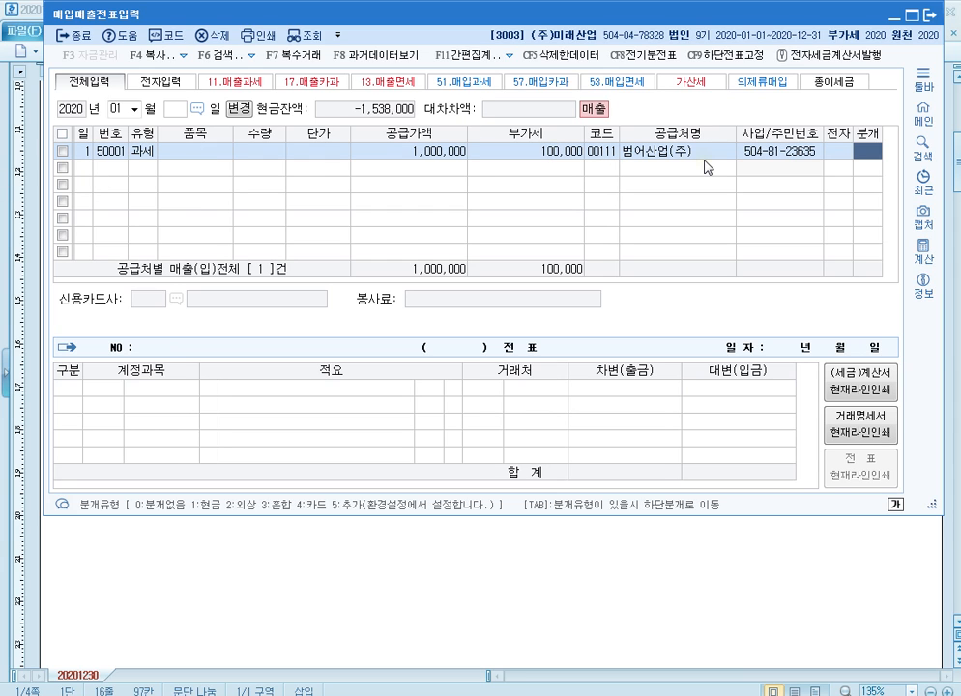
left_click(134, 152)
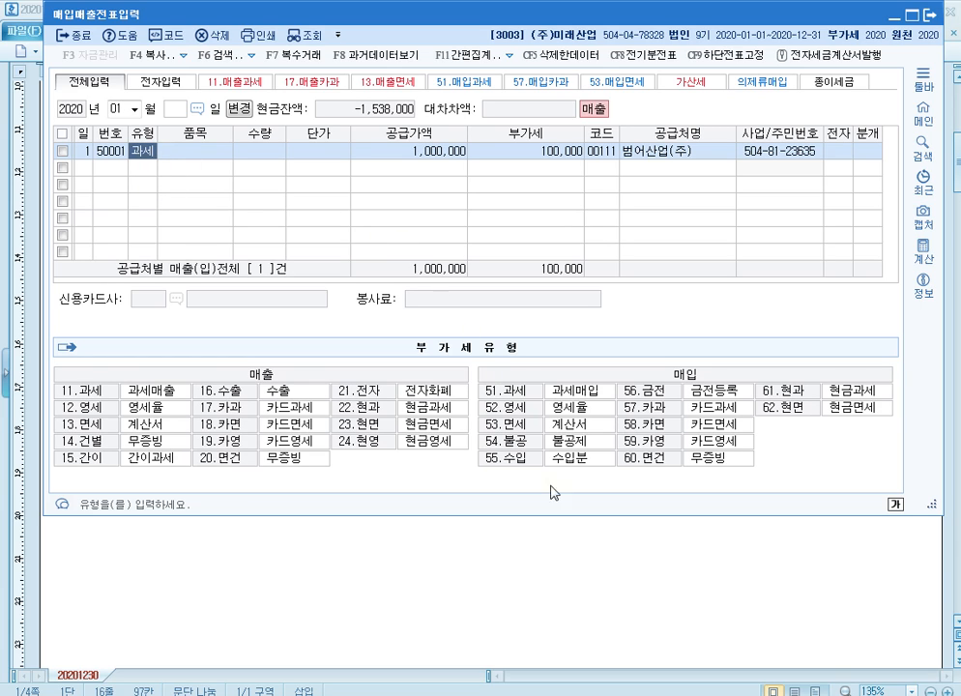
Switch to the 부가가치세신고서 and examine the 세금계산서발급분 amount on line 1.
key("alt+Tab")
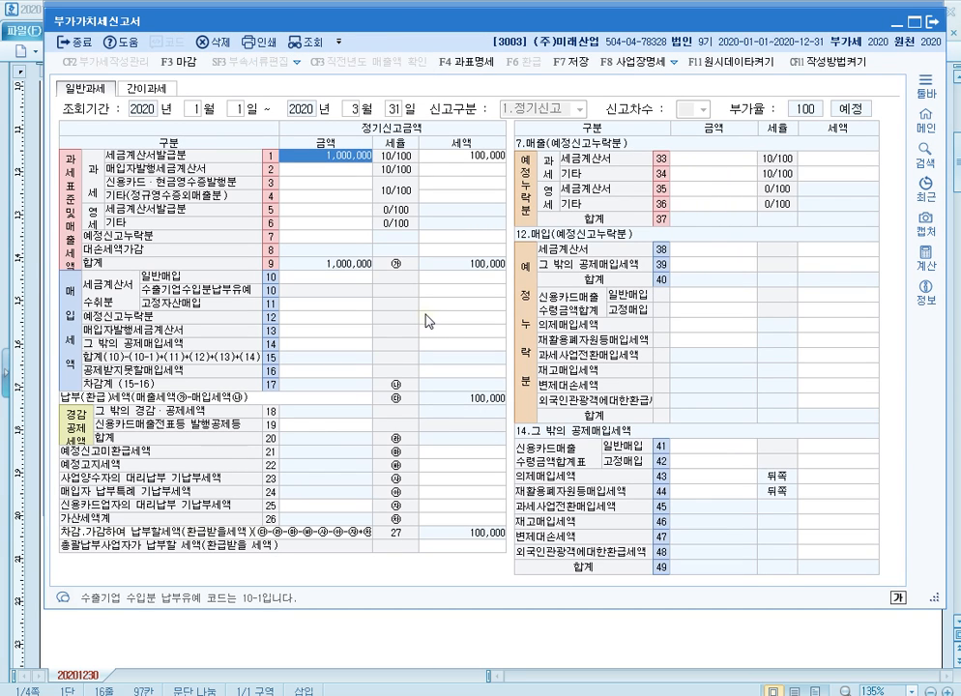
left_click(358, 160)
left_click(357, 155)
left_click(356, 156)
left_click(386, 179)
key("Escape")
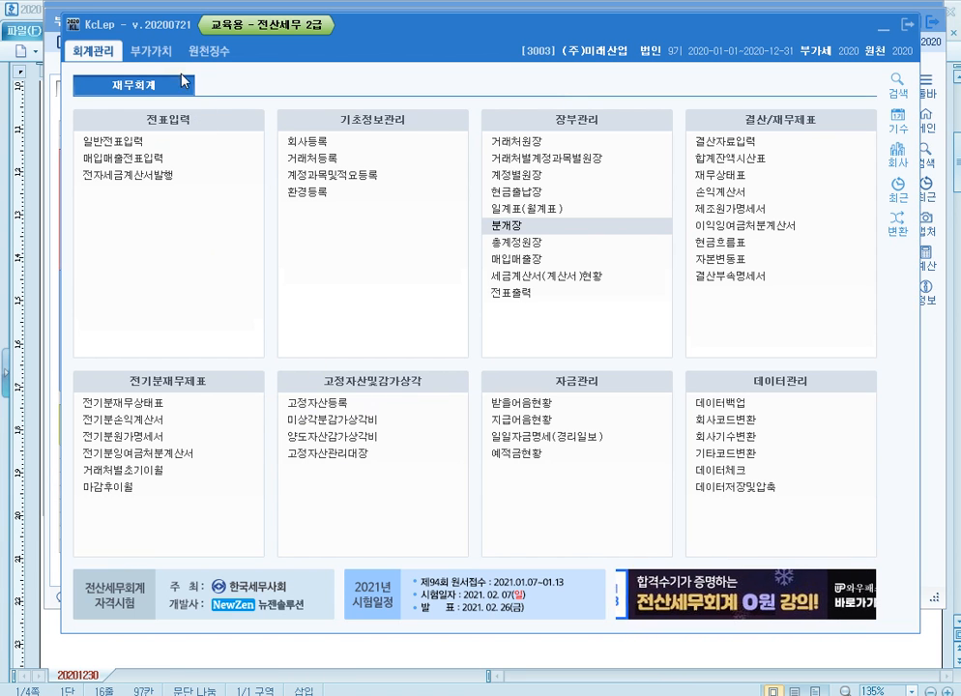
Open the 세금계산서합계표 from the 부가가치 section and query it for 2020년 01월 to 03월.
left_click(150, 51)
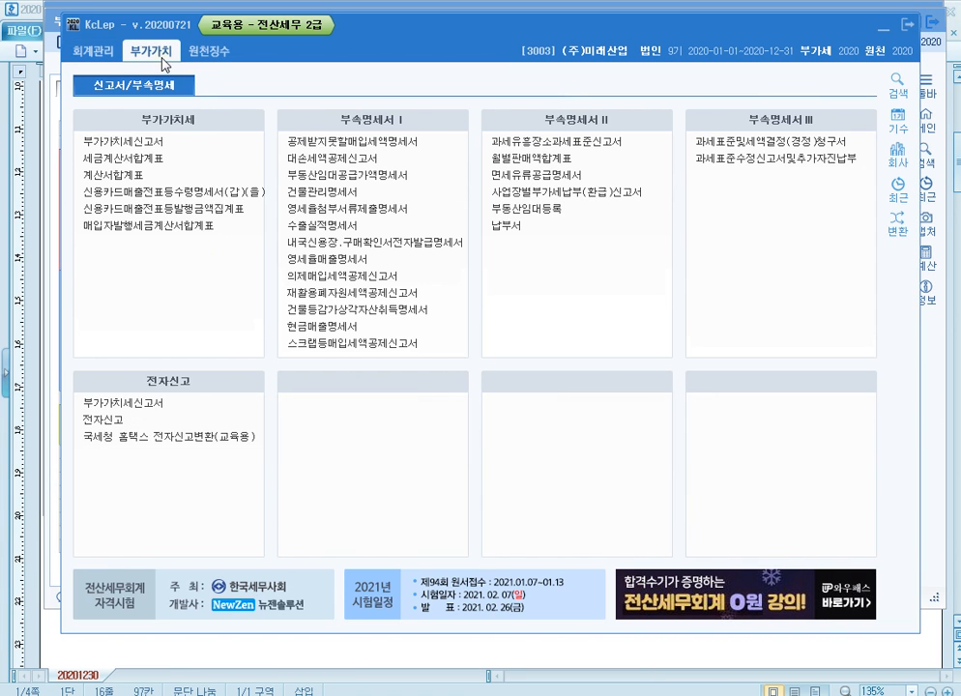
left_click(192, 161)
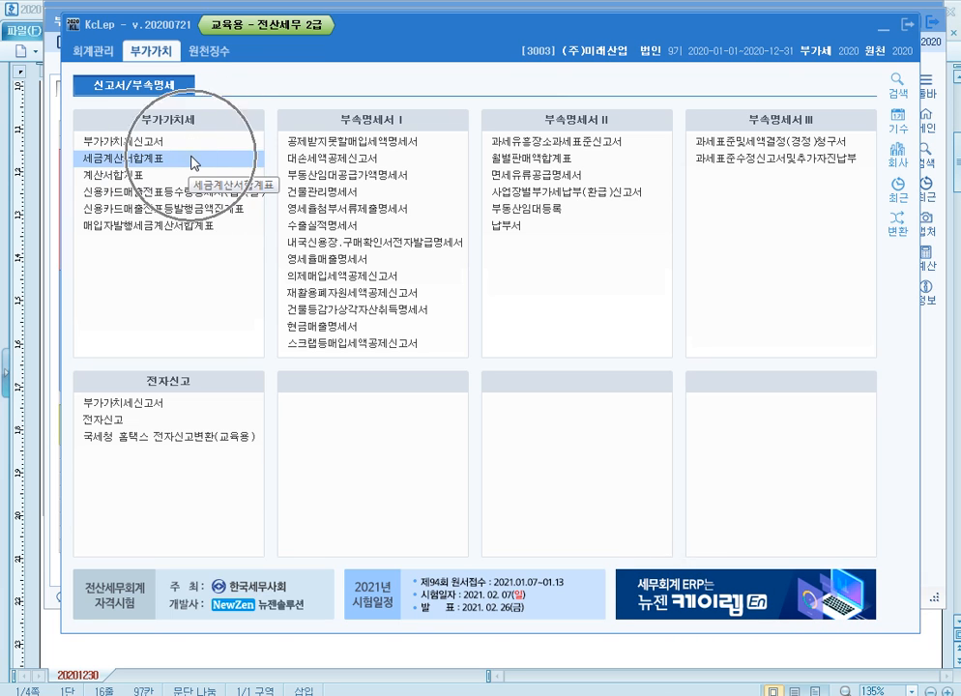
left_click(191, 161)
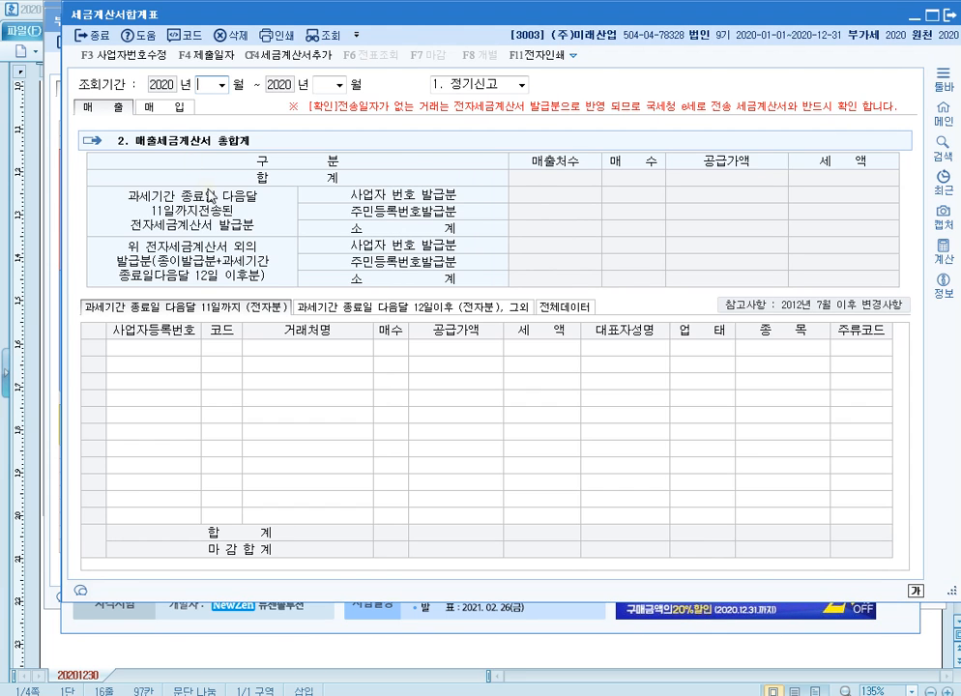
type("3")
key("Return")
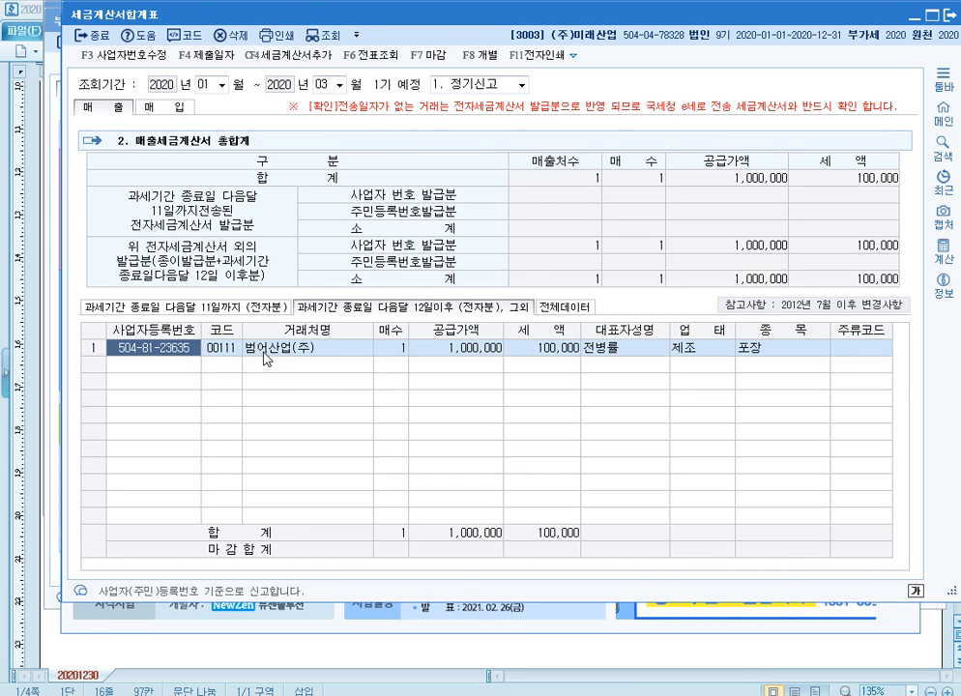
Box the 11일까지 (전자분) and 12일이후 (전자분), 그외 headings in red, mark their dates with the screen pen, and clear the annotations.
key("F12")
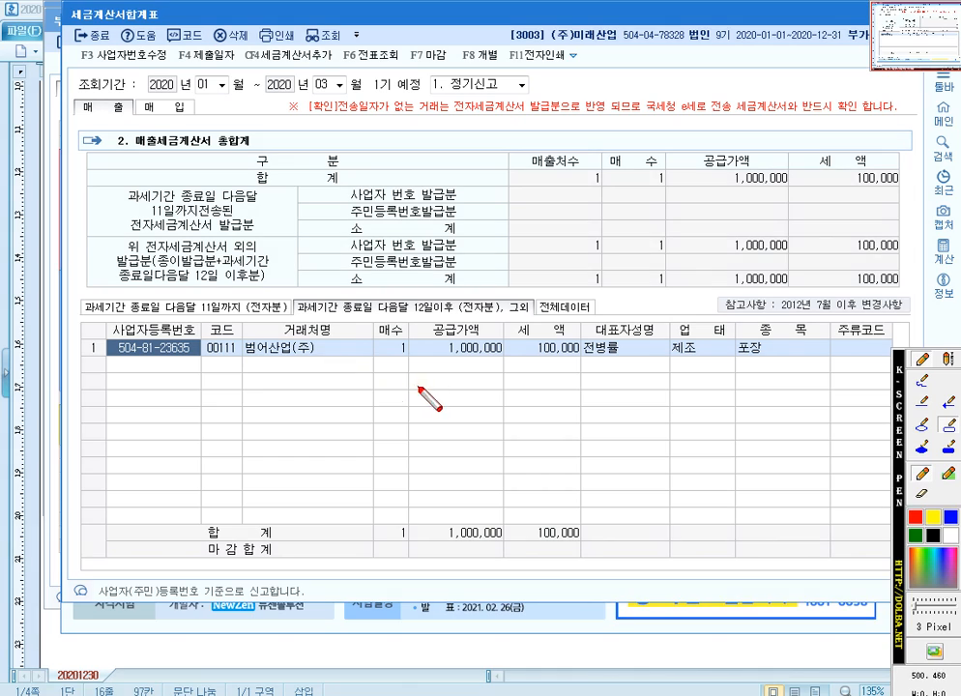
left_click_drag(77, 292, 292, 319)
left_click_drag(375, 327, 534, 323)
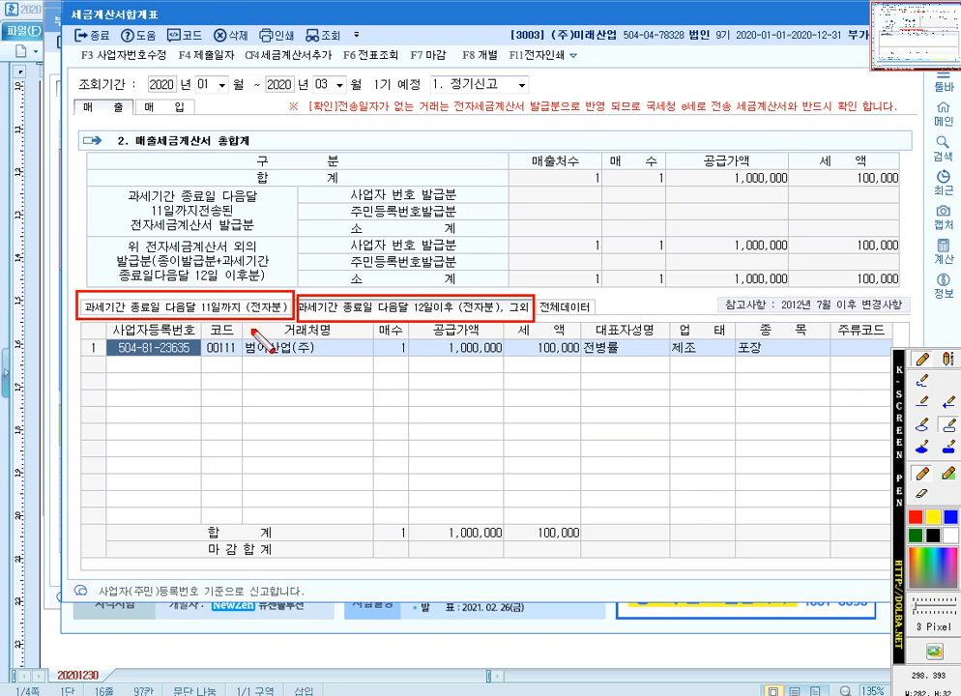
left_click(920, 383)
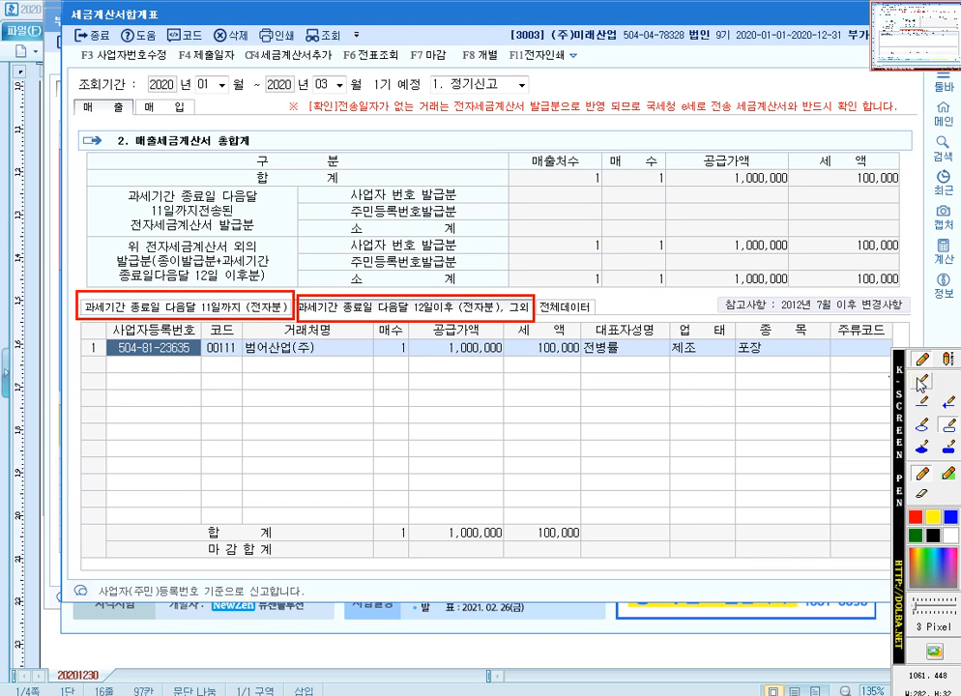
left_click_drag(232, 298, 205, 315)
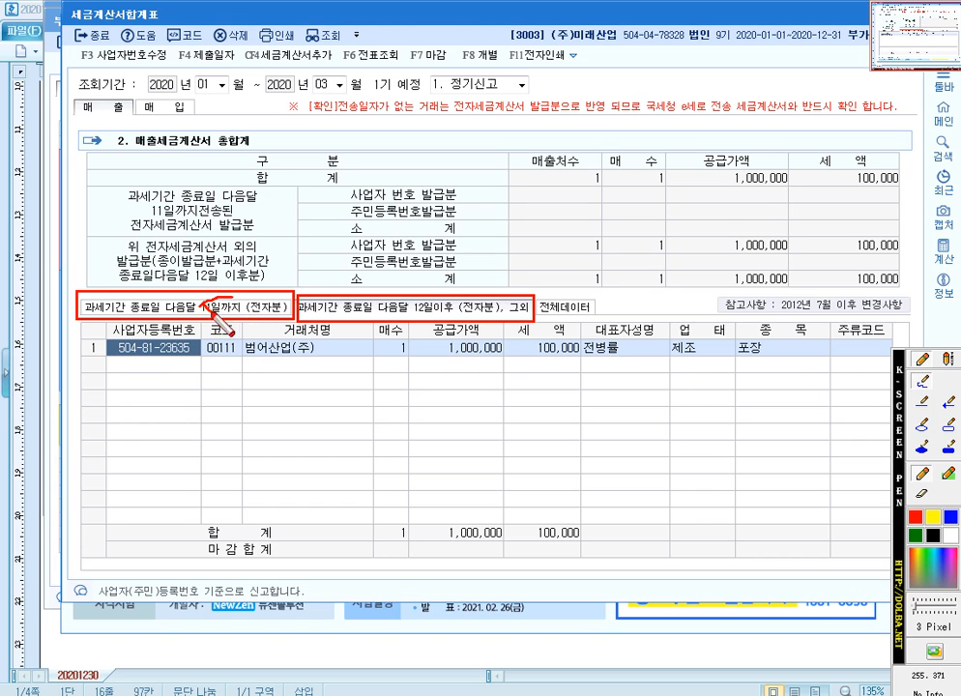
mouse_move(447, 302)
left_mouse_down()
mouse_move(412, 329)
mouse_move(435, 309)
mouse_move(422, 317)
left_mouse_up()
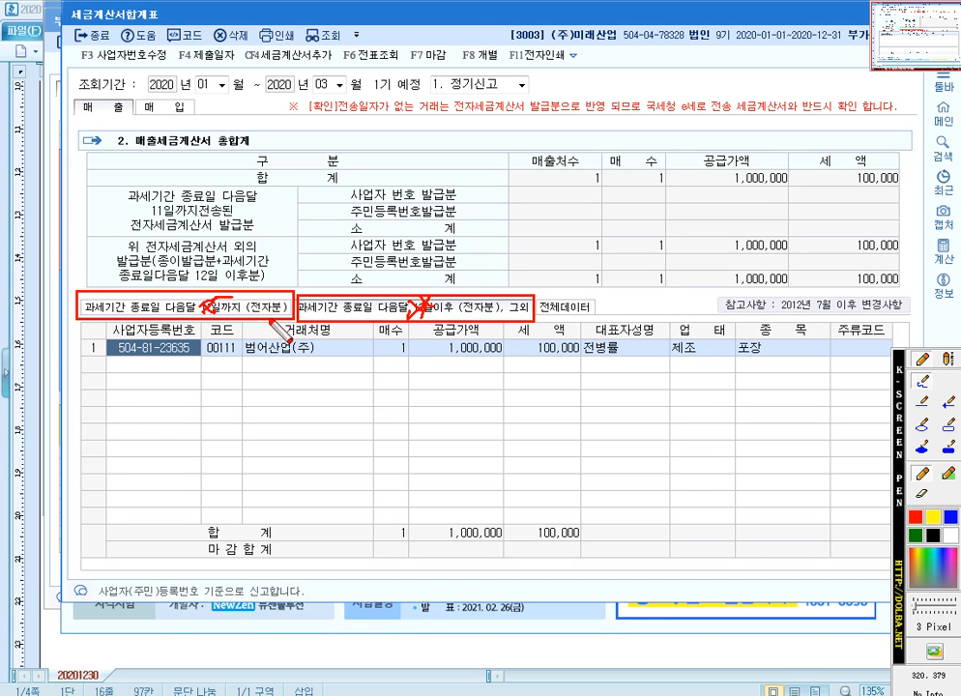
left_click(953, 435)
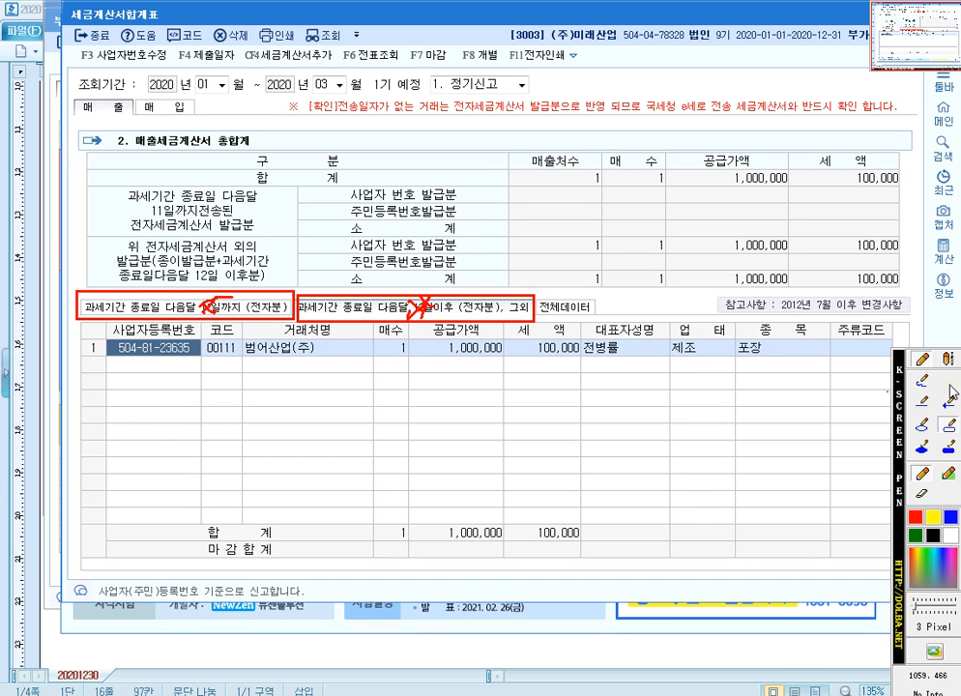
key("Escape")
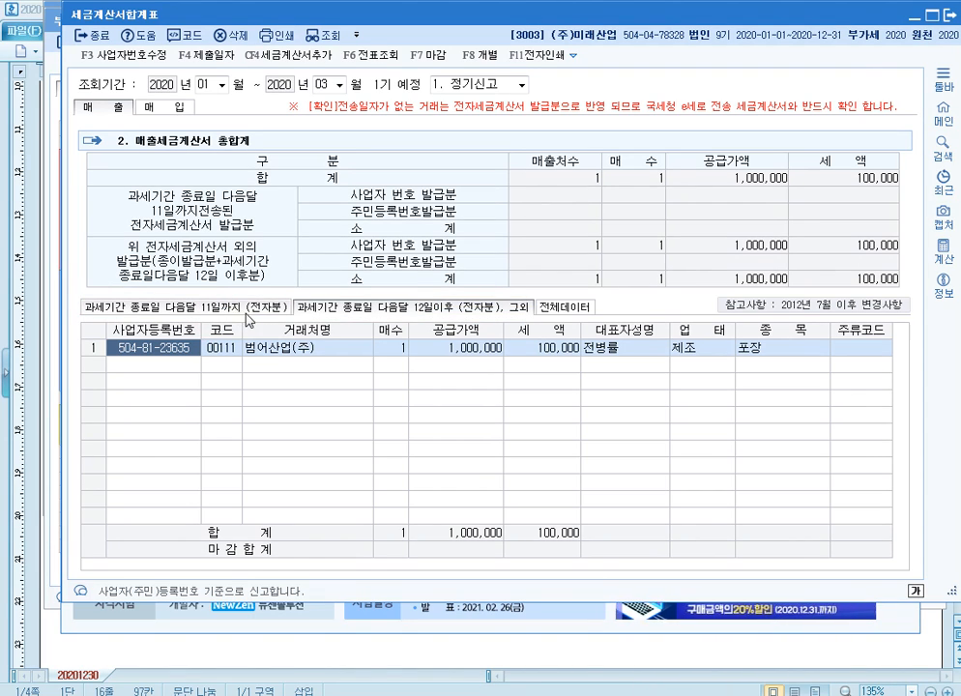
Compare the sales invoices listed under 11일까지 (전자분) and under 12일이후 (전자분), 그외.
left_click(262, 308)
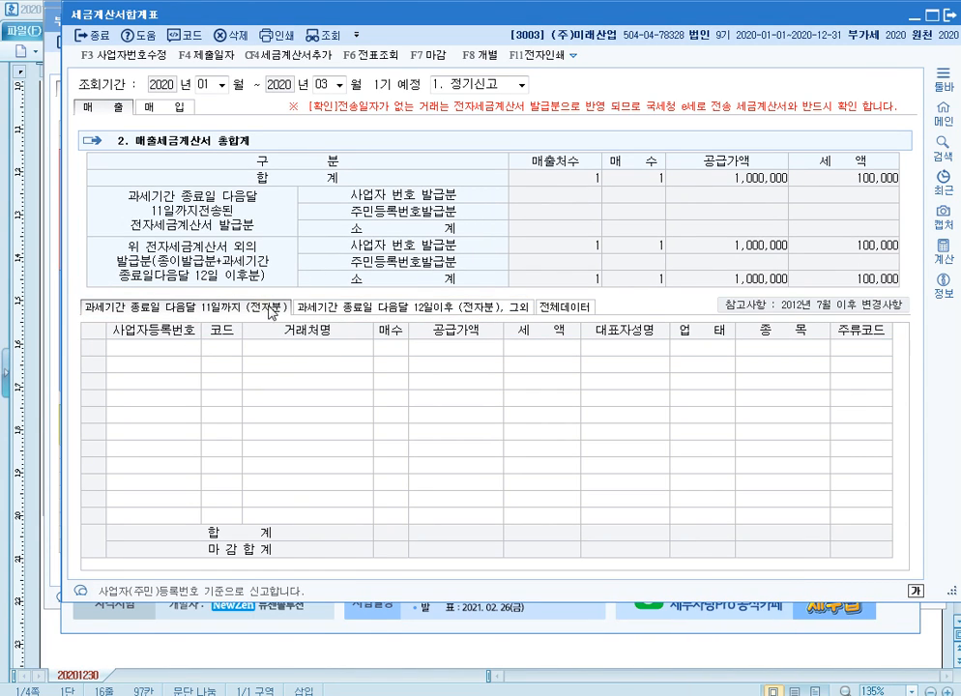
left_click(418, 308)
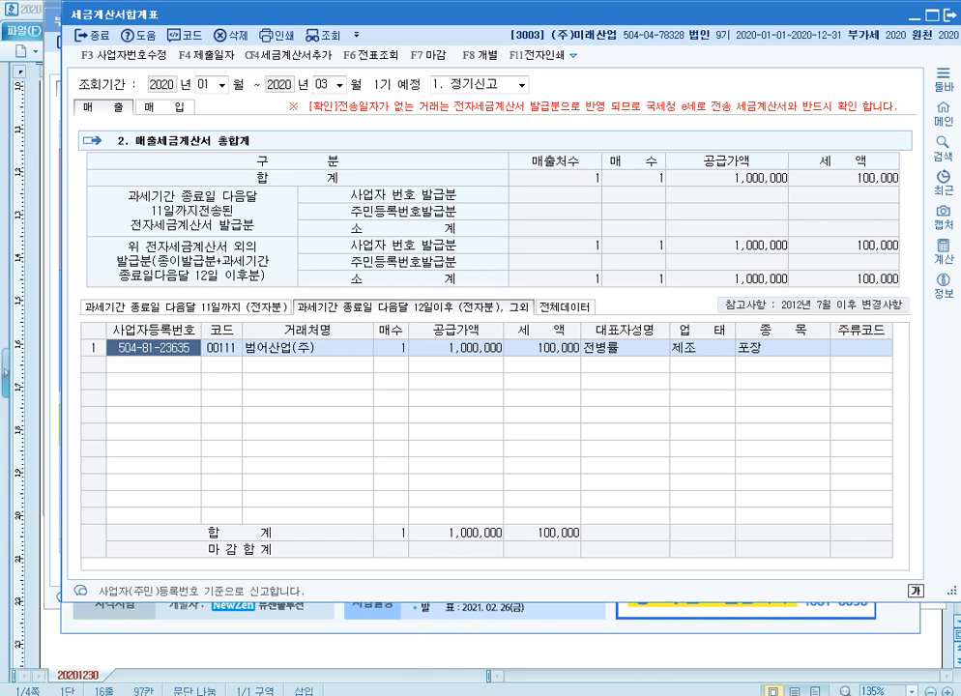
Switch back to 매입매출전표입력 and set the 전자 field of voucher 50001 to 여.
mouse_move(350, 695)
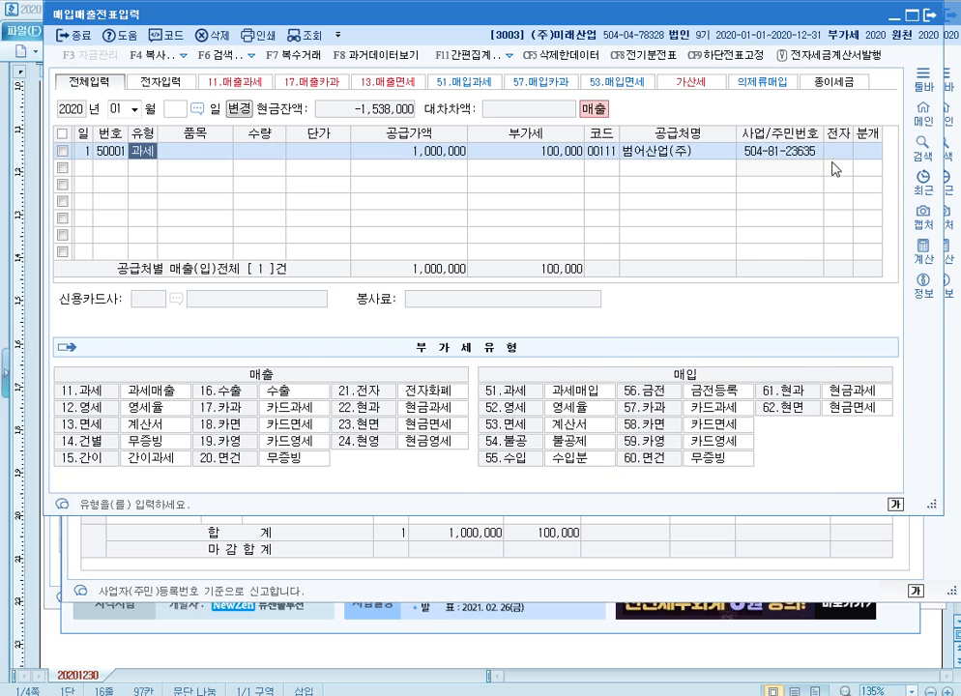
left_click(837, 153)
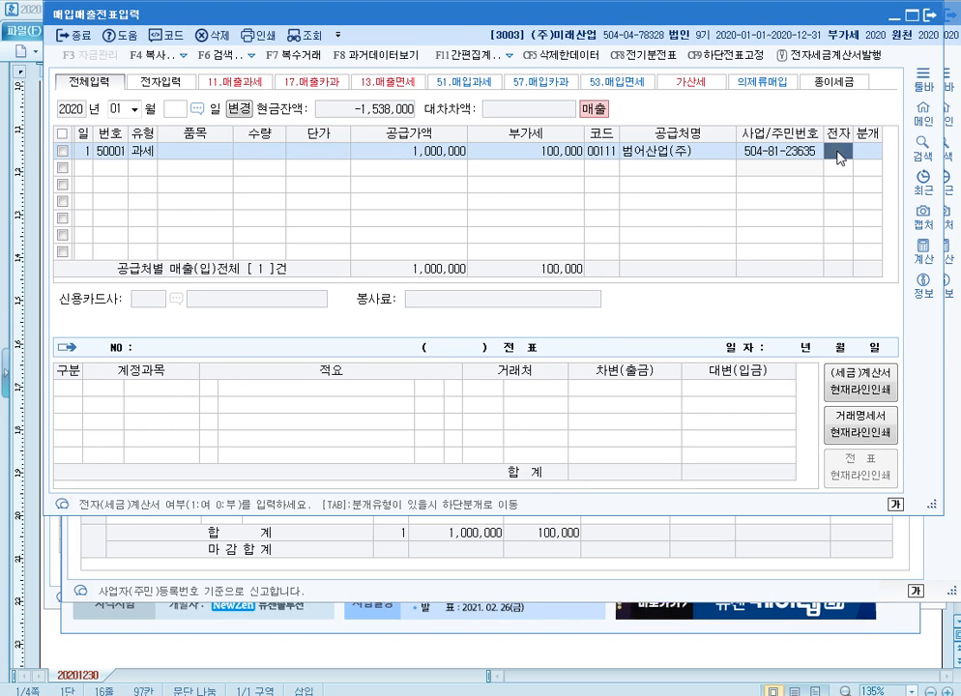
key("Escape")
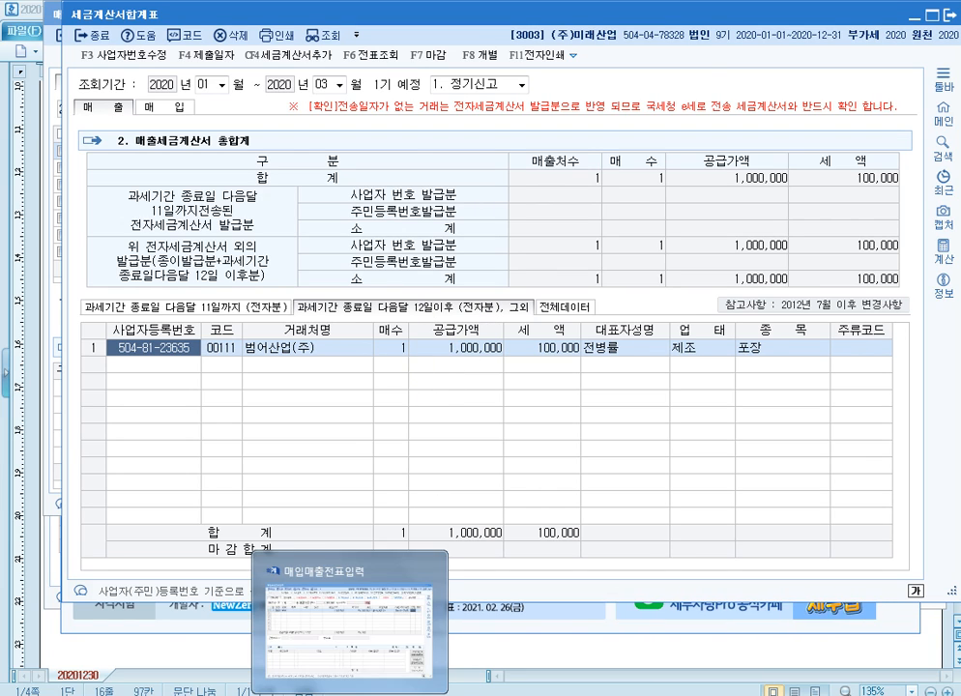
left_click(372, 692)
type("1")
key("Return")
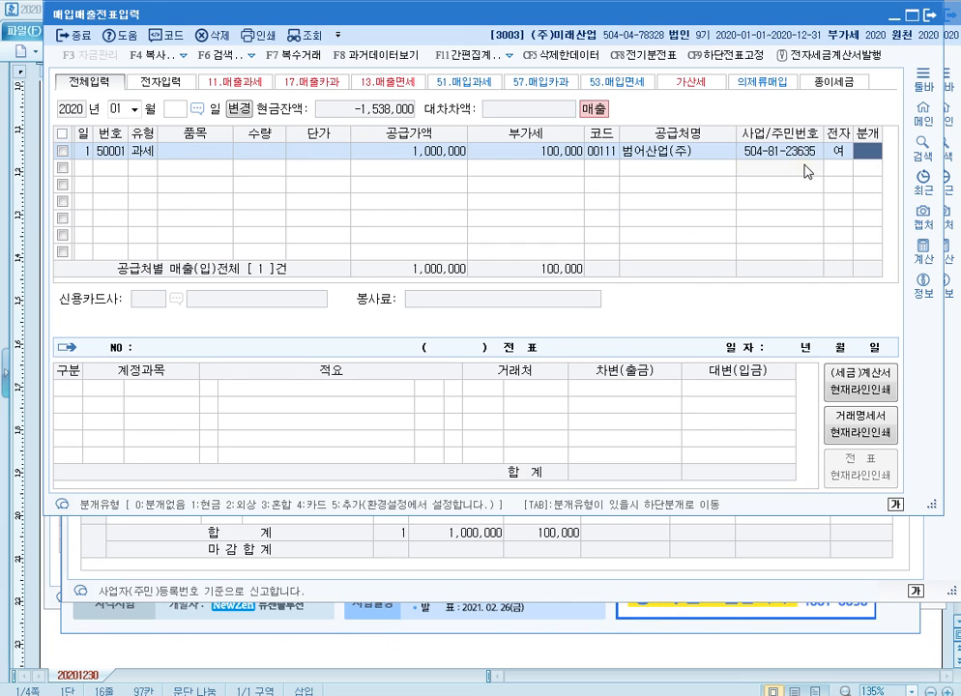
left_click(838, 154)
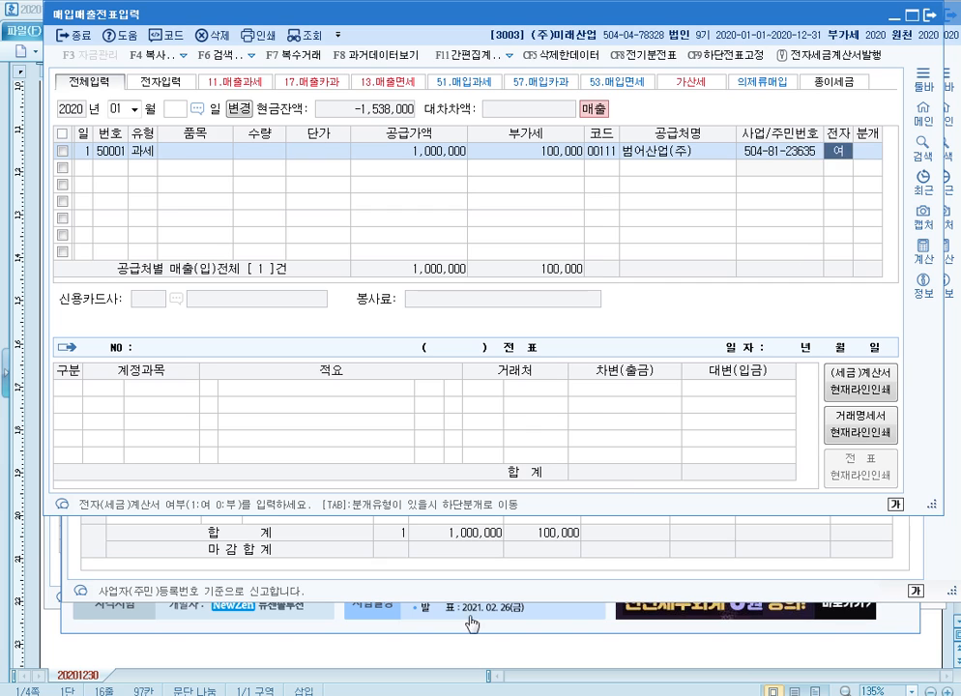
Return to the 세금계산서합계표 and query the 01월 to 03월 period again.
left_click(503, 571)
left_click(324, 85)
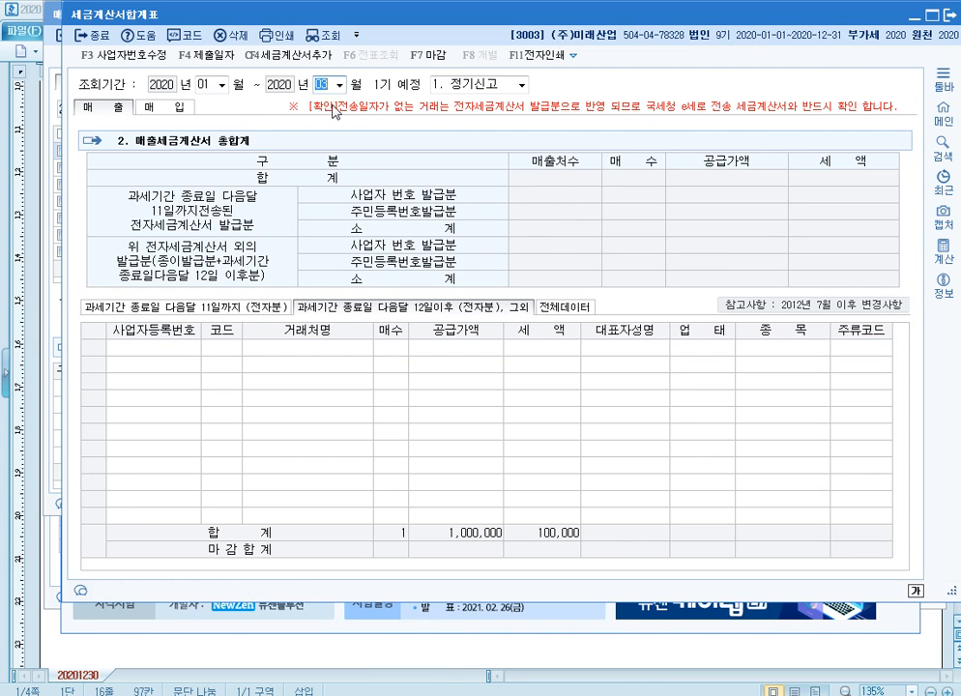
key("Return")
key("Return")
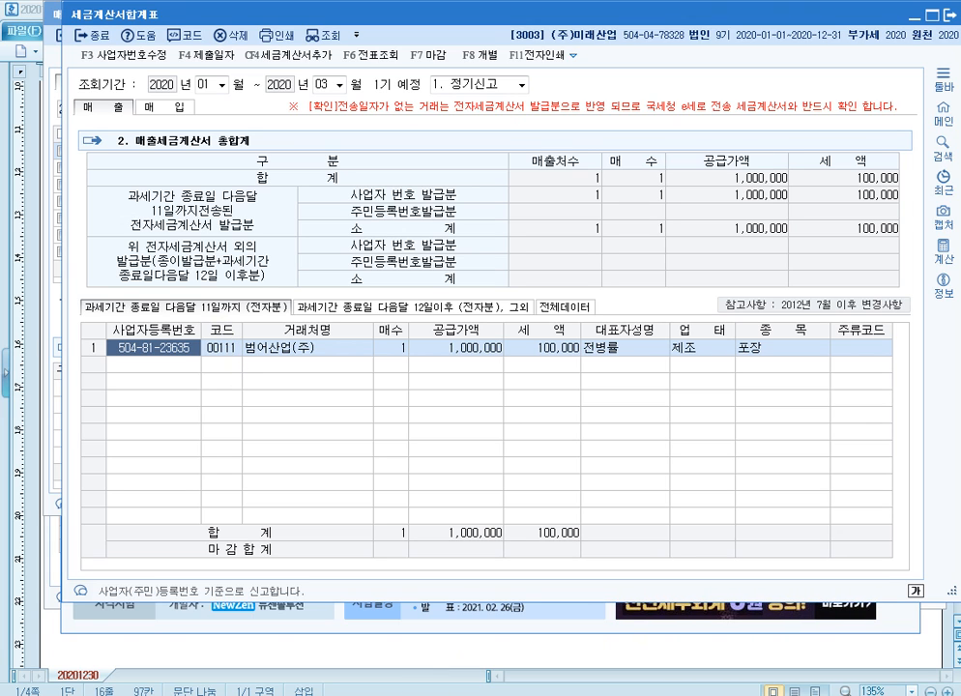
key("F6")
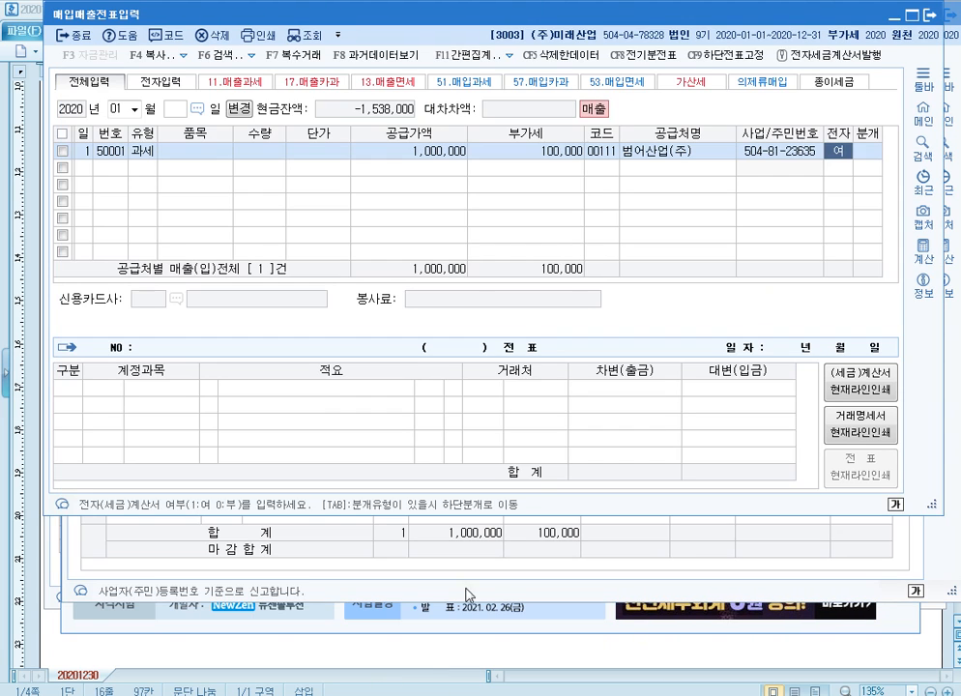
left_click(840, 152)
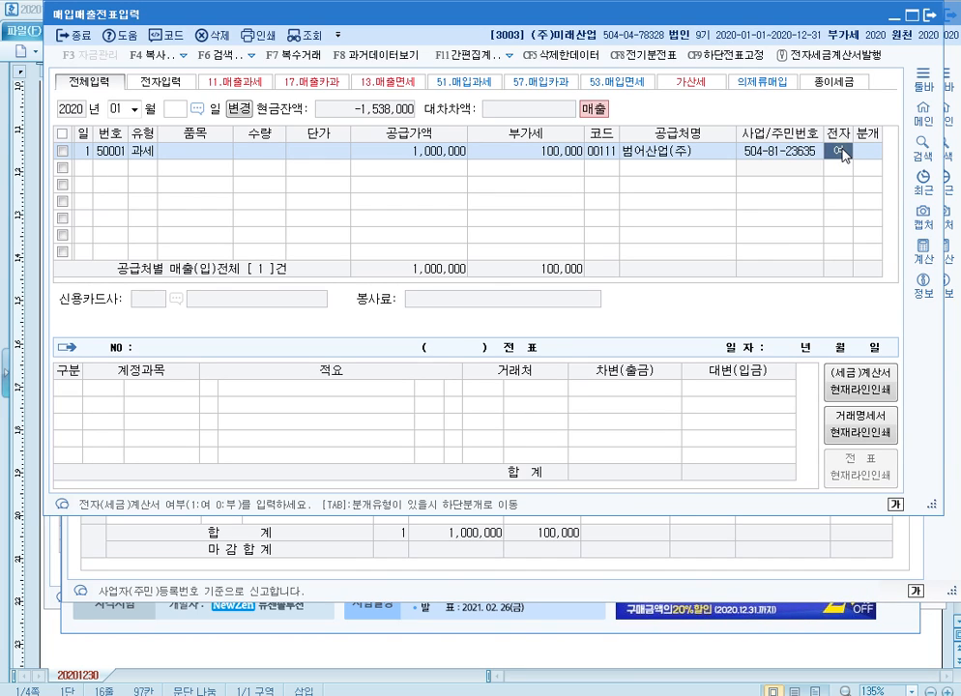
left_click(842, 156)
left_click(841, 161)
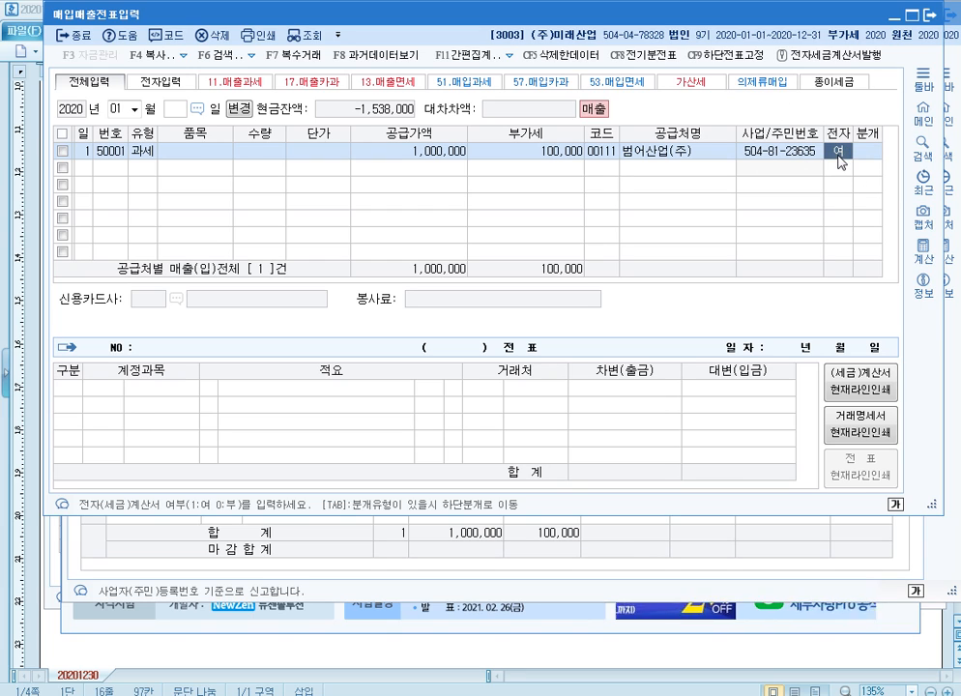
left_click(840, 159)
left_click(840, 160)
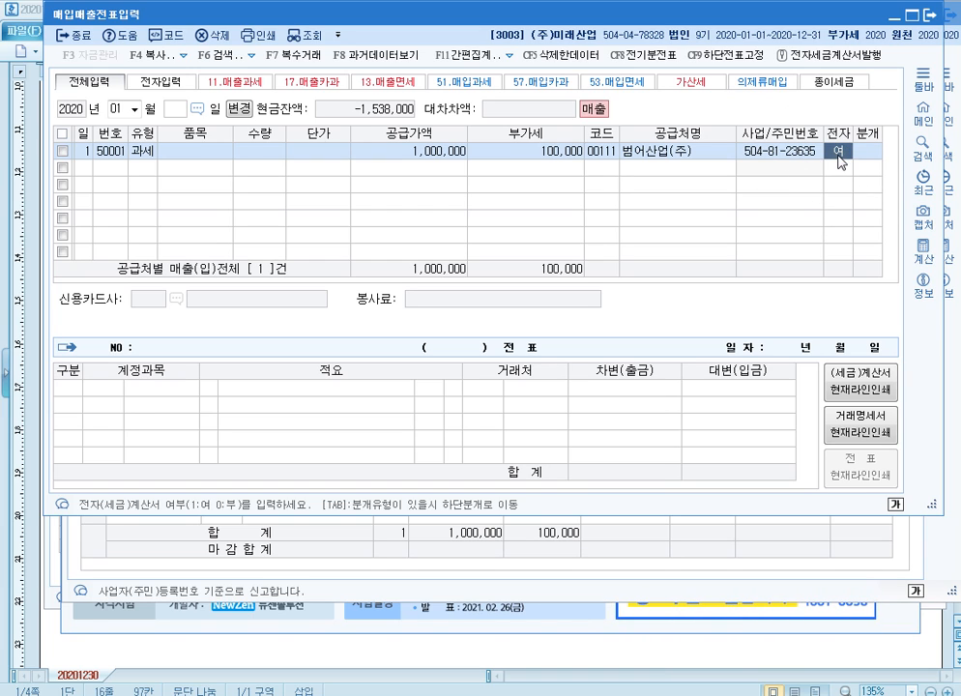
left_click(840, 161)
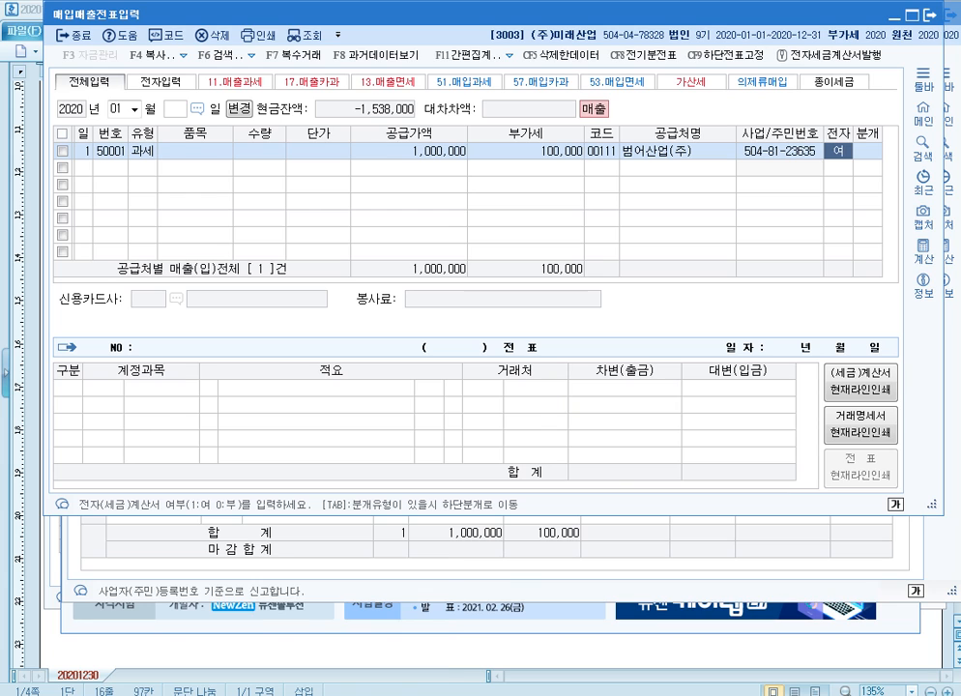
Switch to the 20201230.hwp document and add a second blank outline of 증빙서류, 과세유형, 부가가치세신고서 and 부가가치세신고 부속서류 below the first.
mouse_move(350, 695)
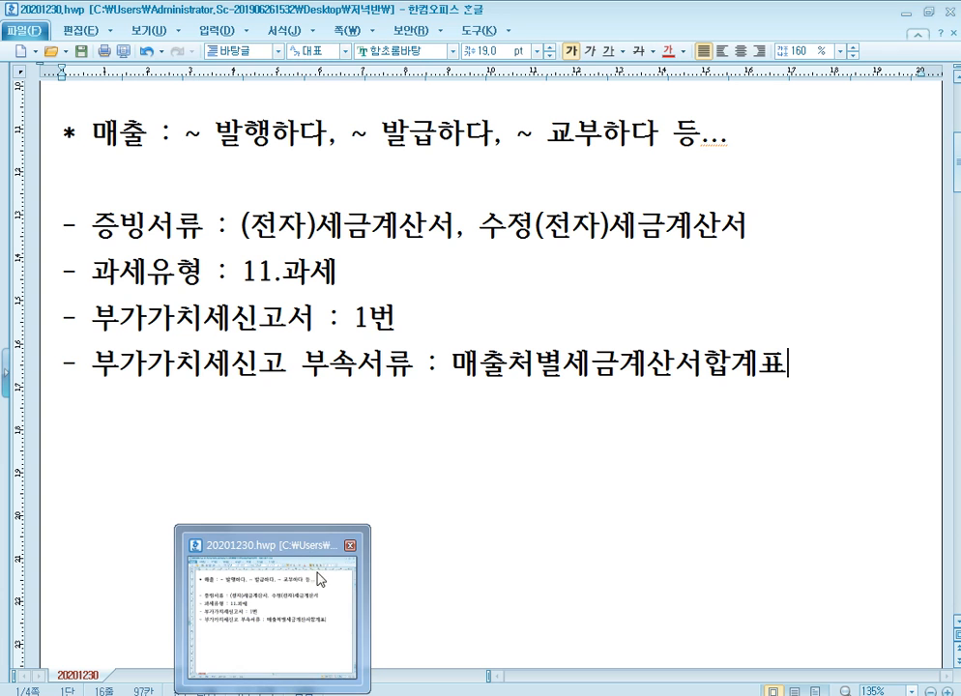
left_click(318, 580)
type("- 증빙서류 : - 과세유형 : - 부가가치세신고서 : - 부가가치세신고 부속서류 :")
scroll(268, 449, "down", 3)
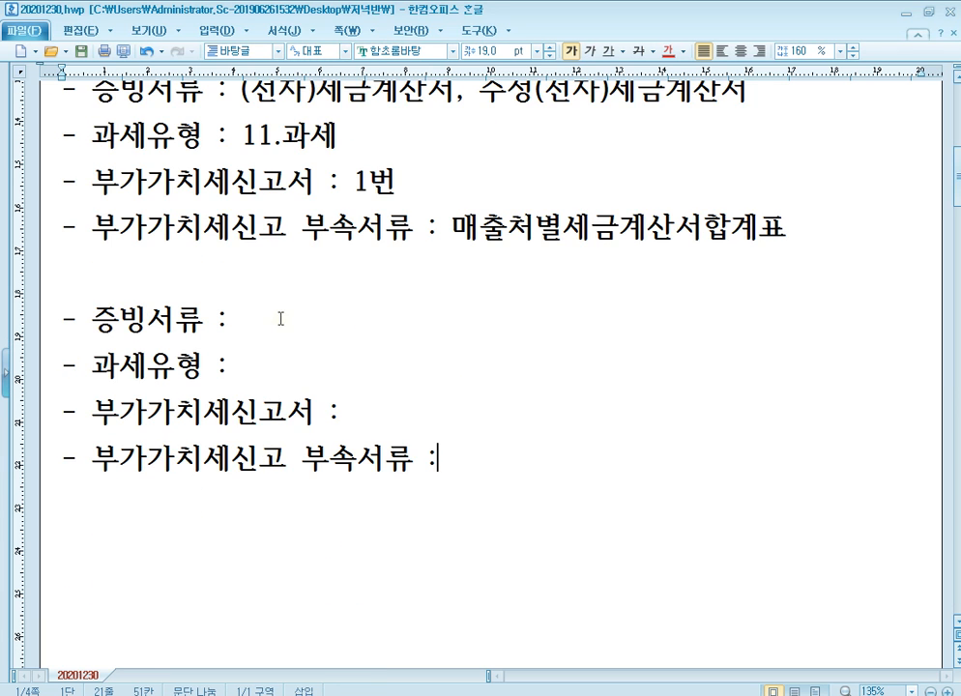
Fill in 증빙서류 of the second outline with (영세율)(전자)세금계산서.
left_click(280, 319)
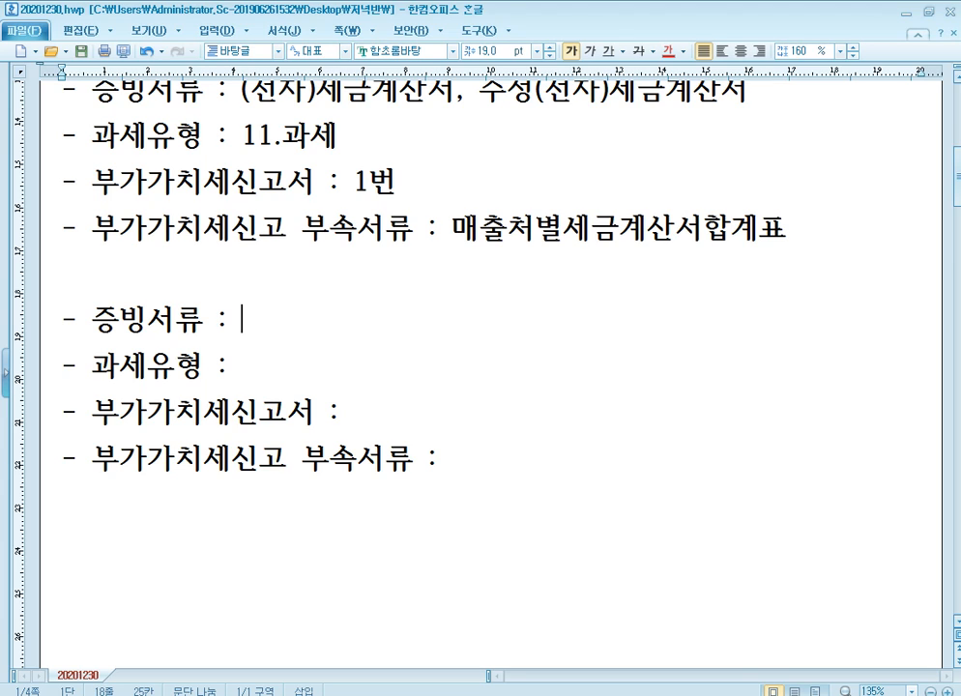
type("(영세율)")
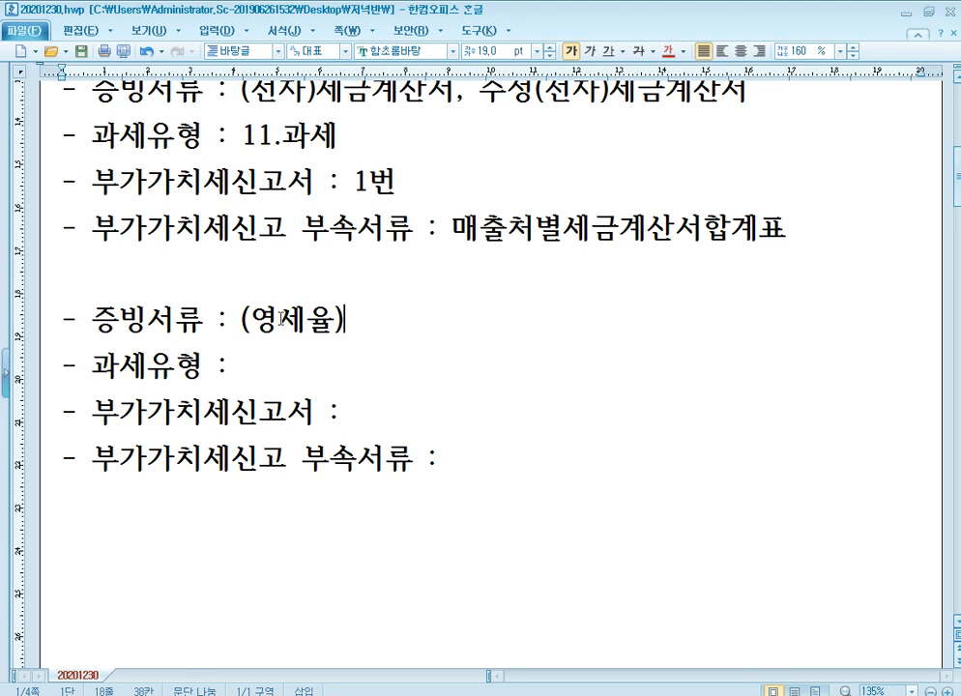
type("(전자)")
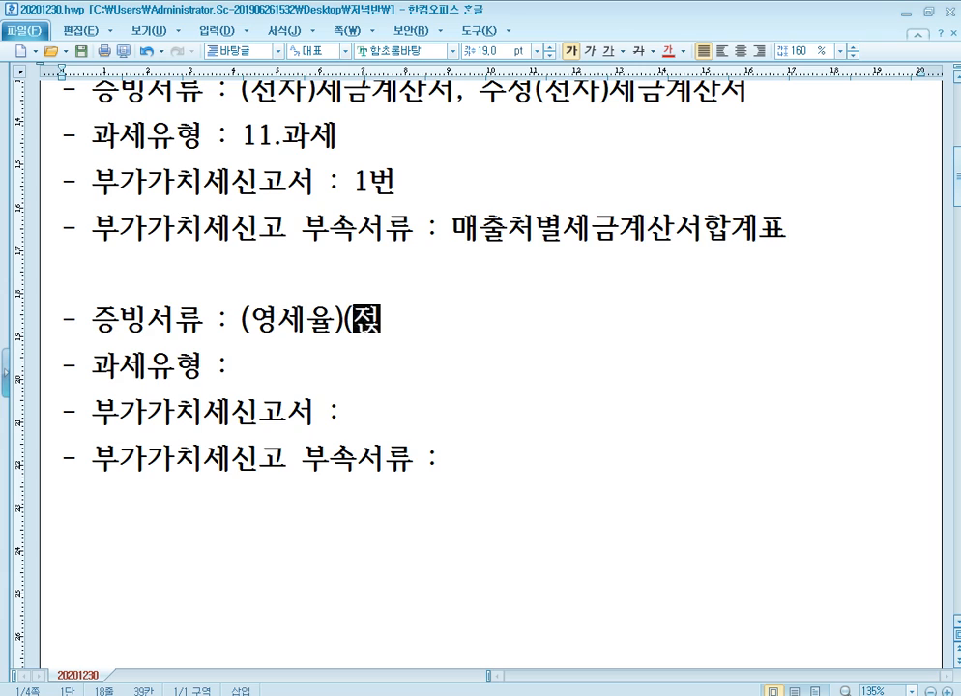
type("세금계산서")
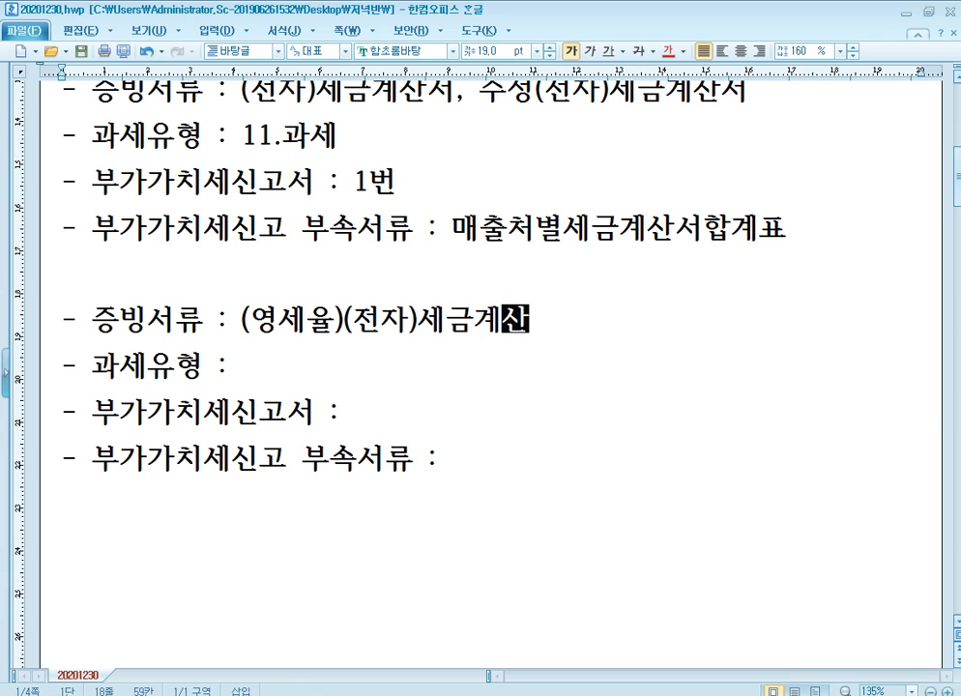
Add an indented line under the second 증빙서류 reading Local L/C, 내국신용장, 구매확인서에 의하여.
key("Return")
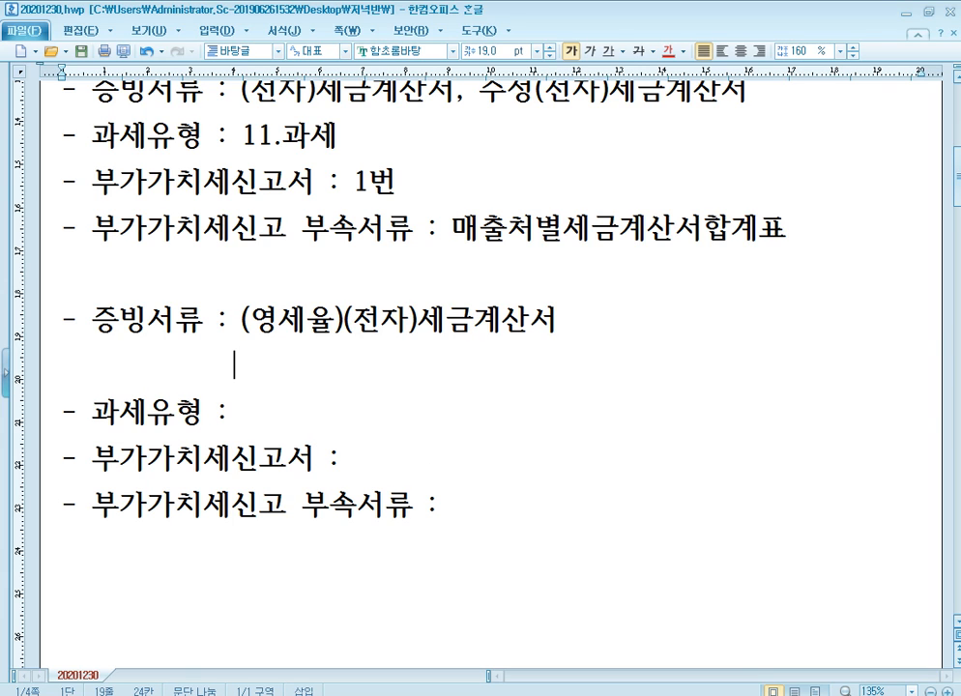
type("Loc")
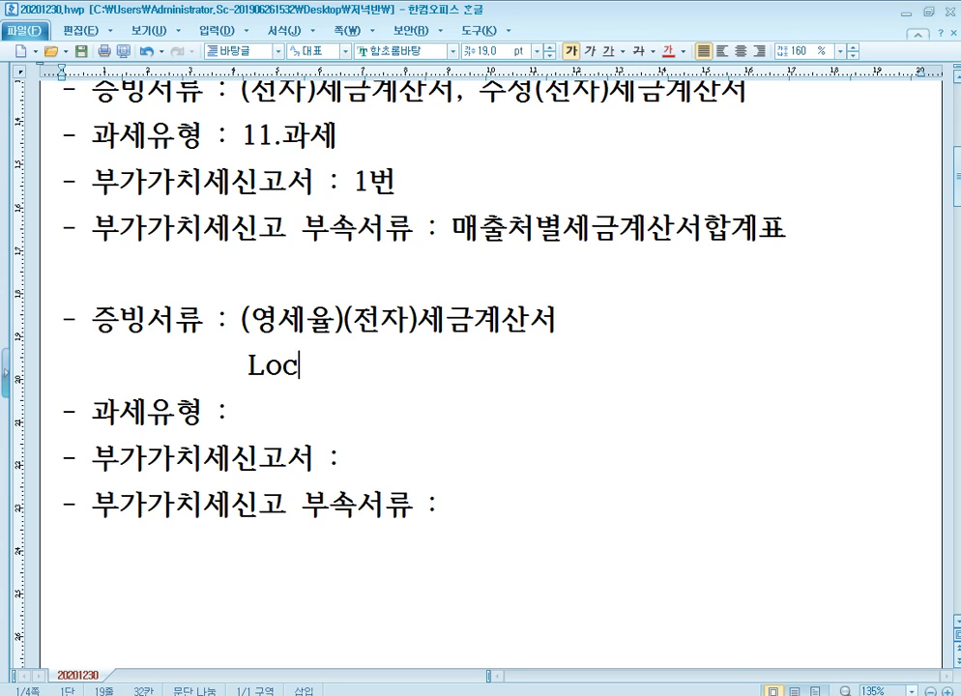
type("al L/")
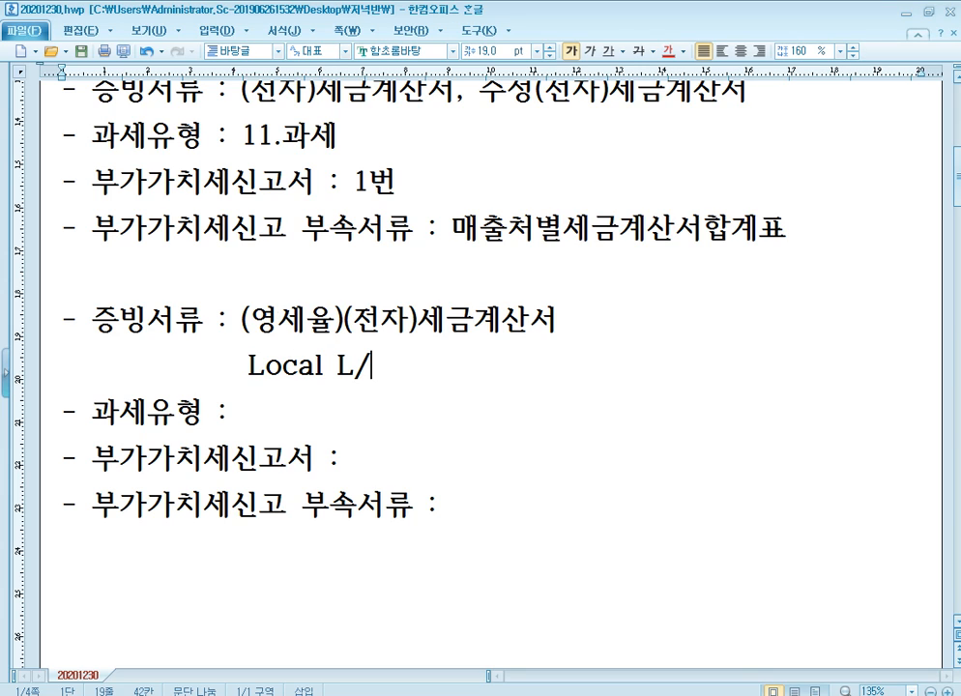
type("C, 내국신용장,")
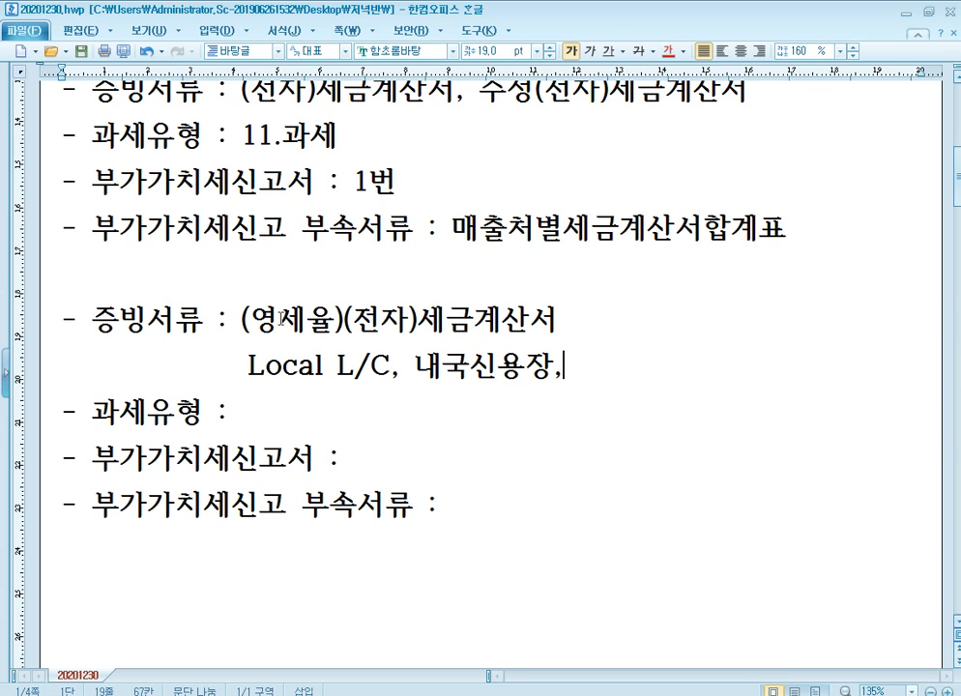
type(" 구매확인서")
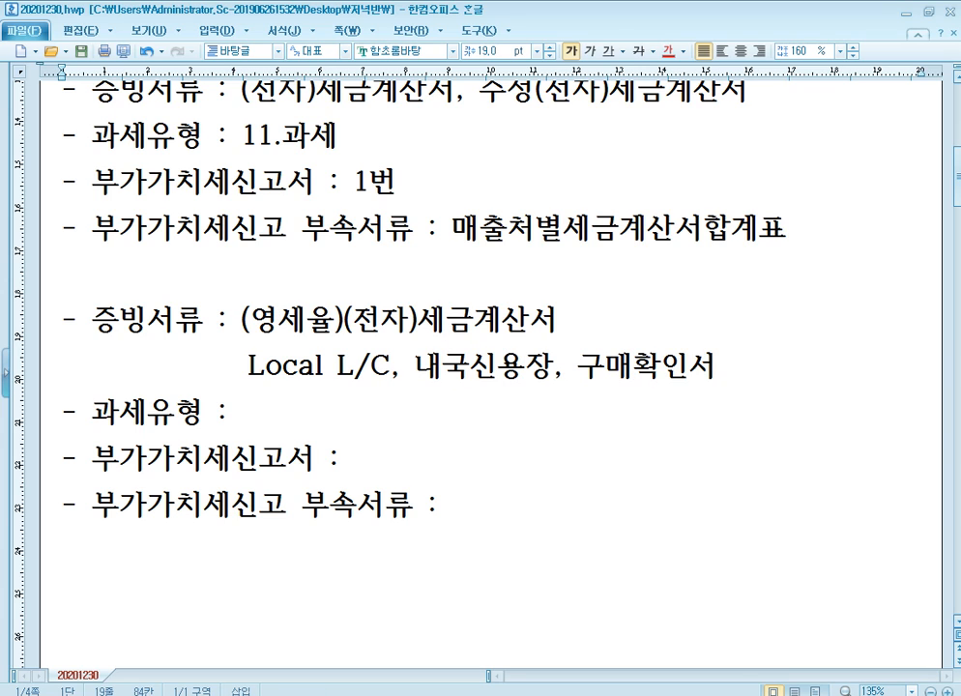
type(" 에 의하여")
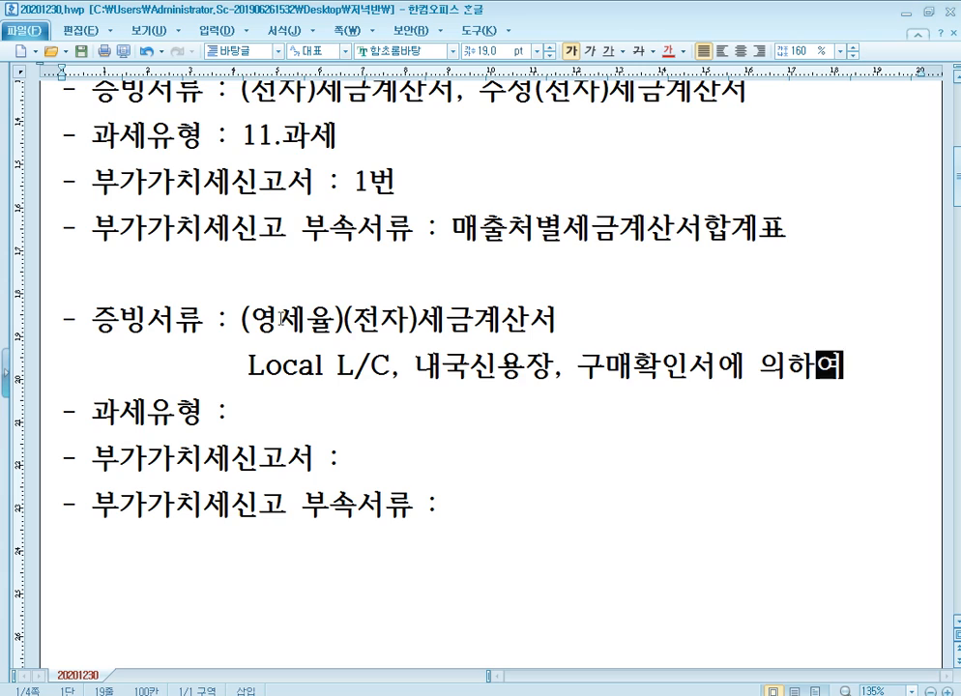
Fill in 과세유형 of the second outline with 12.영세.
key("Down")
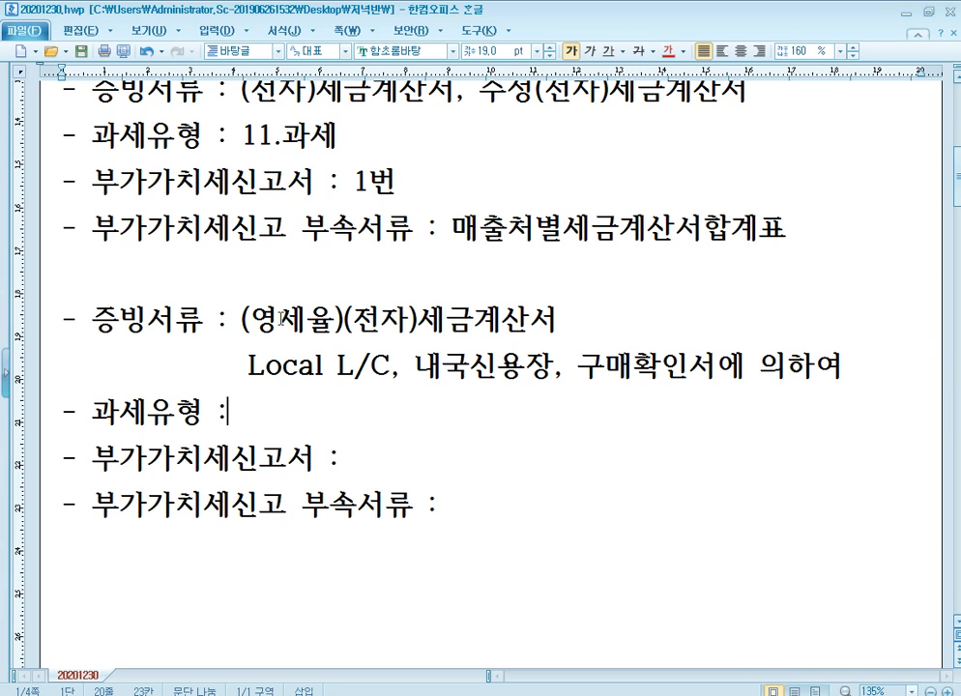
type("12.")
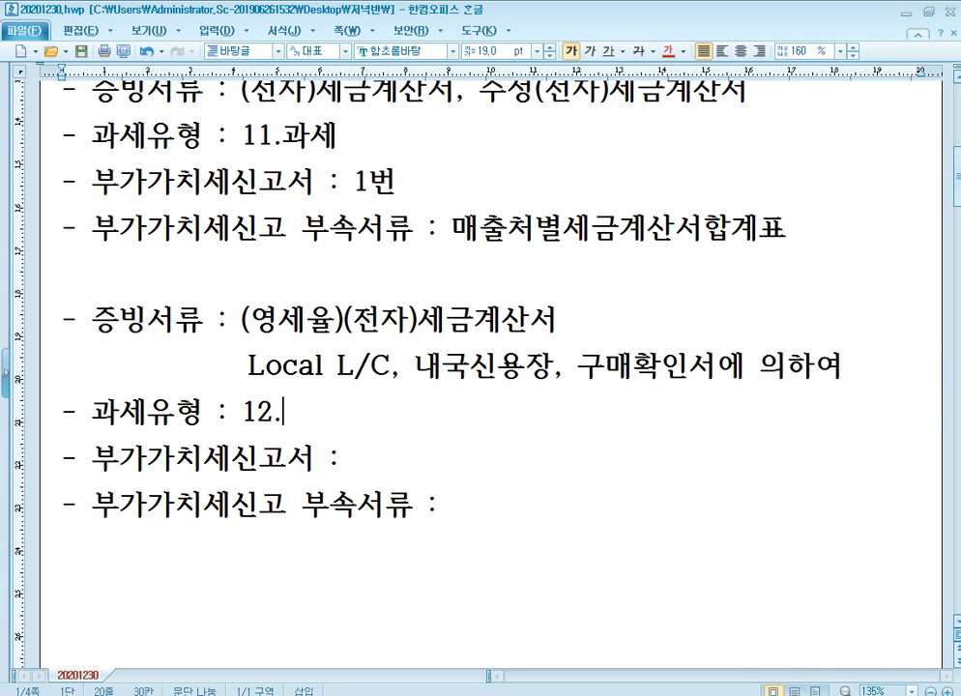
type("영세")
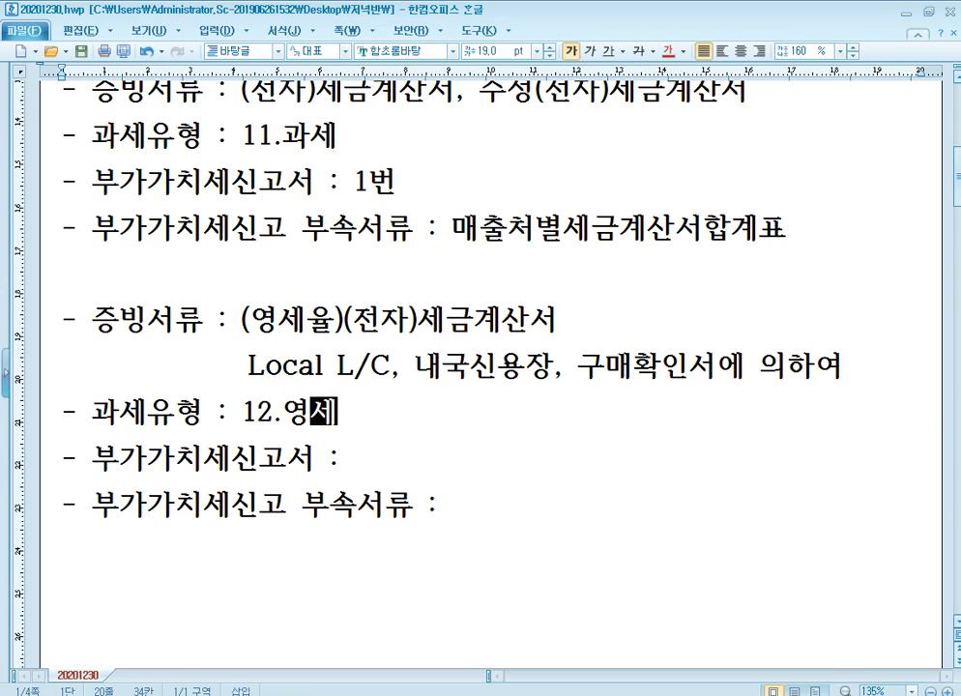
type(" , 여")
key("BackSpace")
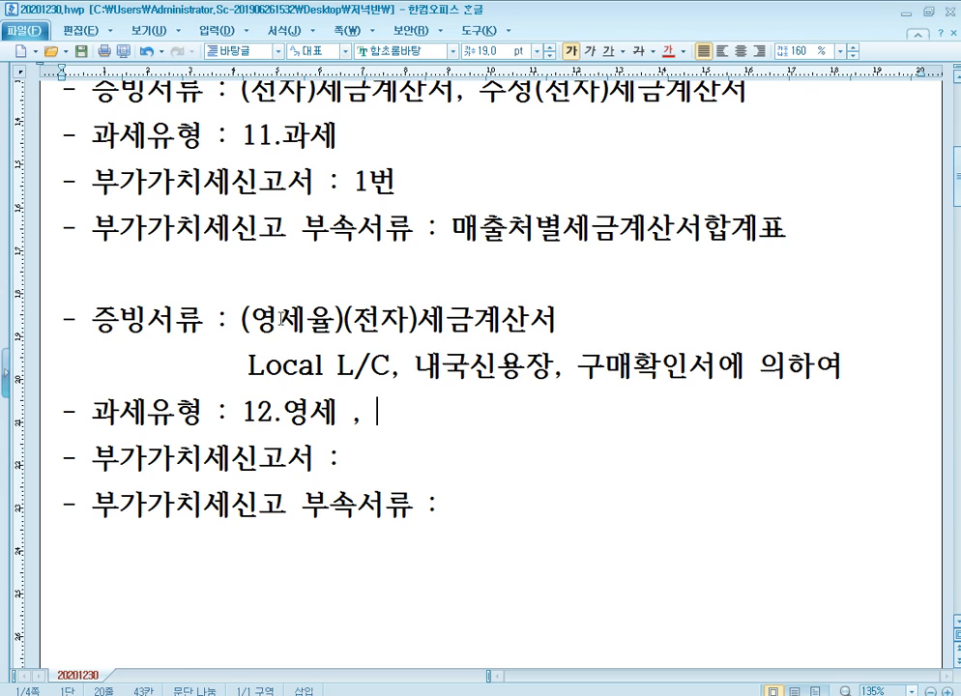
Add an indented line under 12.영세 reading 영세율구분 : 3번.
key("Return")
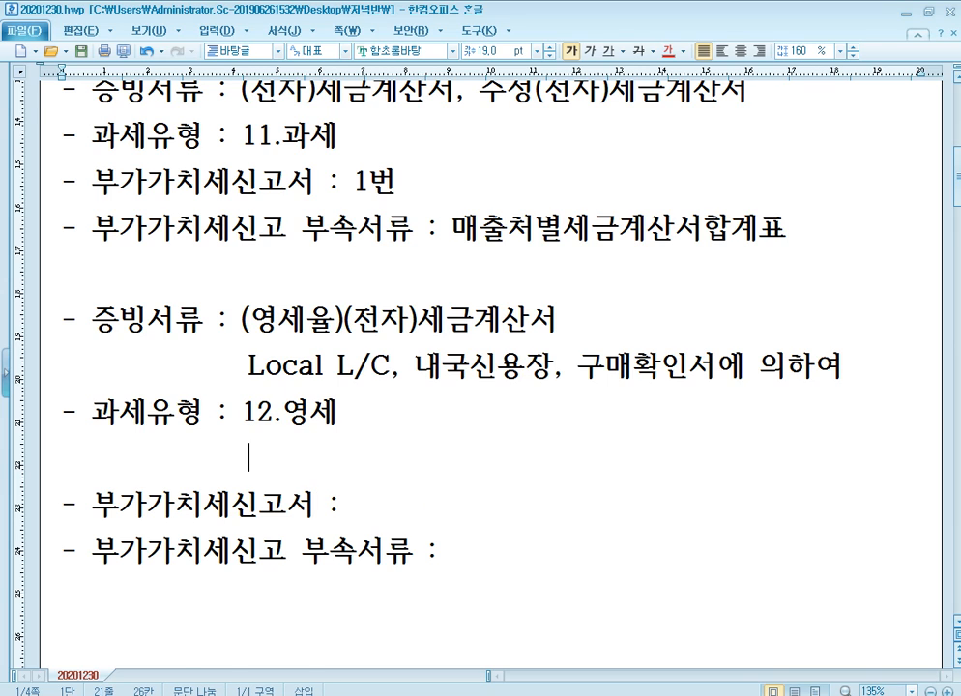
type("영세율")
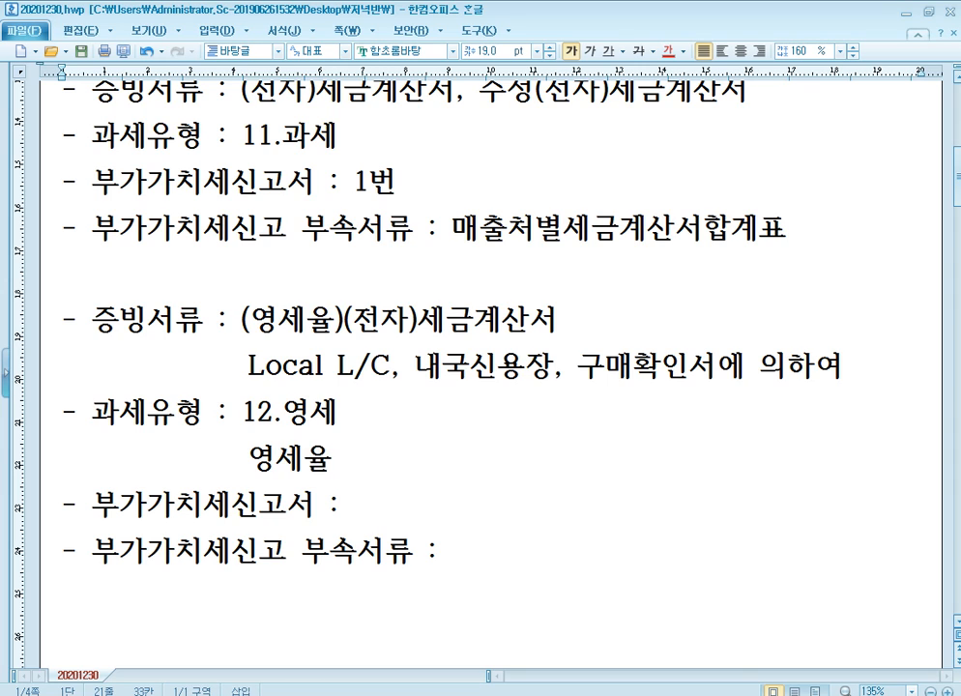
type("구부ㄴ :")
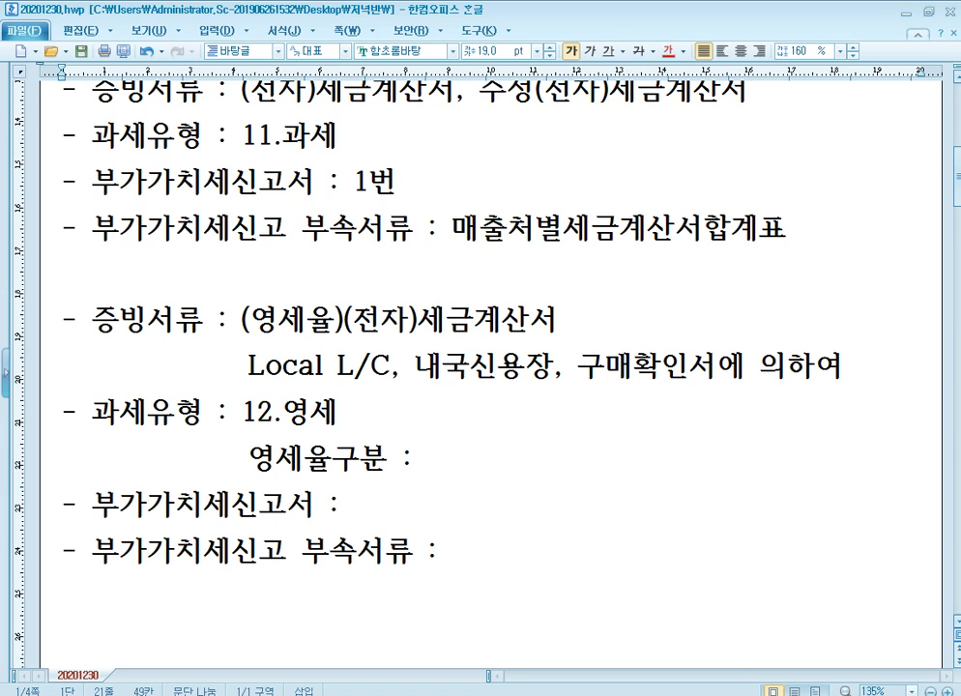
type(" 내국신용장구")
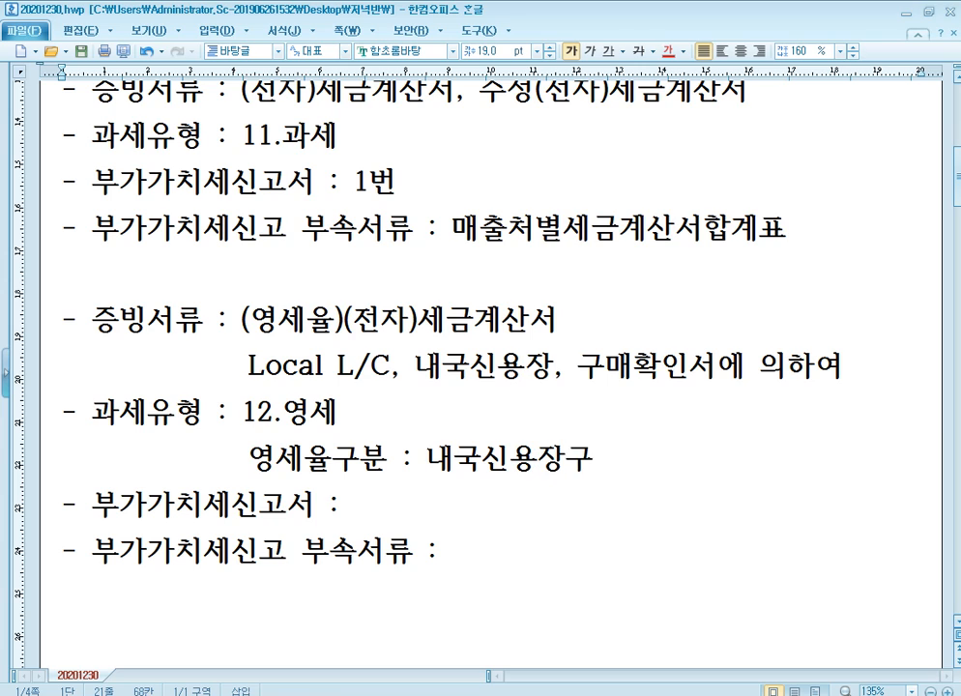
key("BackSpace")
key("BackSpace")
key("BackSpace")
key("BackSpace")
key("BackSpace")
key("BackSpace")
type("3")
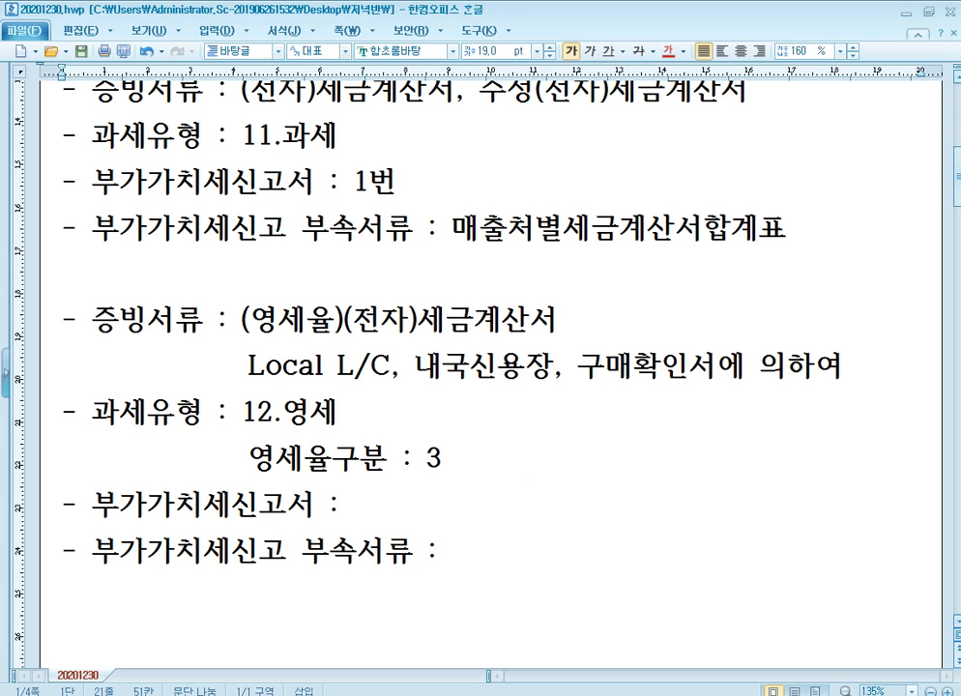
type("번")
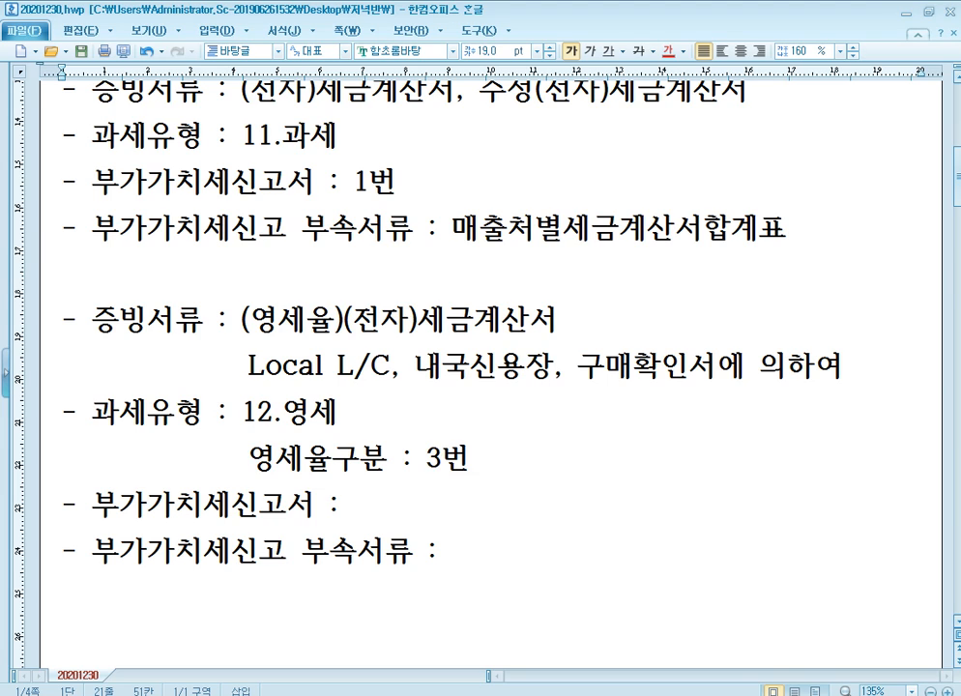
Fill in 부가가치세신고서 of the second outline with 5번.
scroll(280, 319, "down", 2)
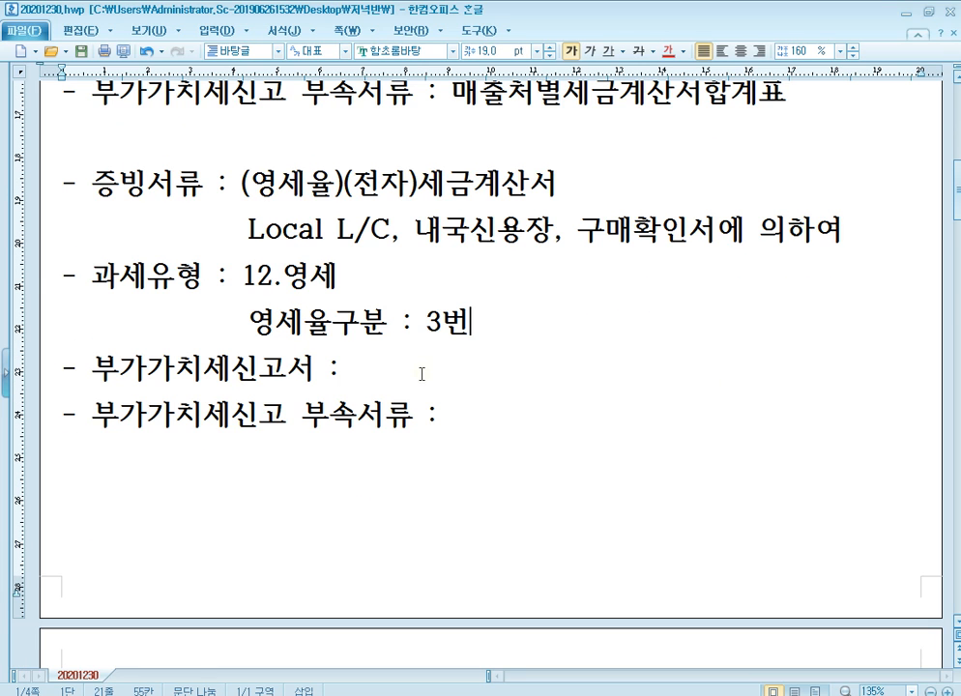
left_click(405, 370)
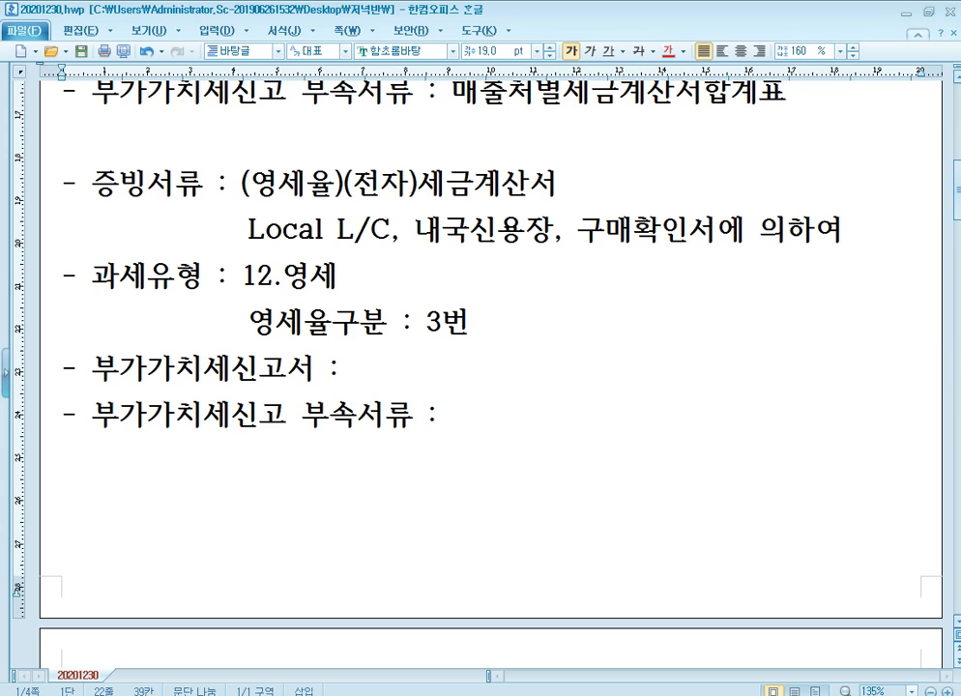
type(": 5번")
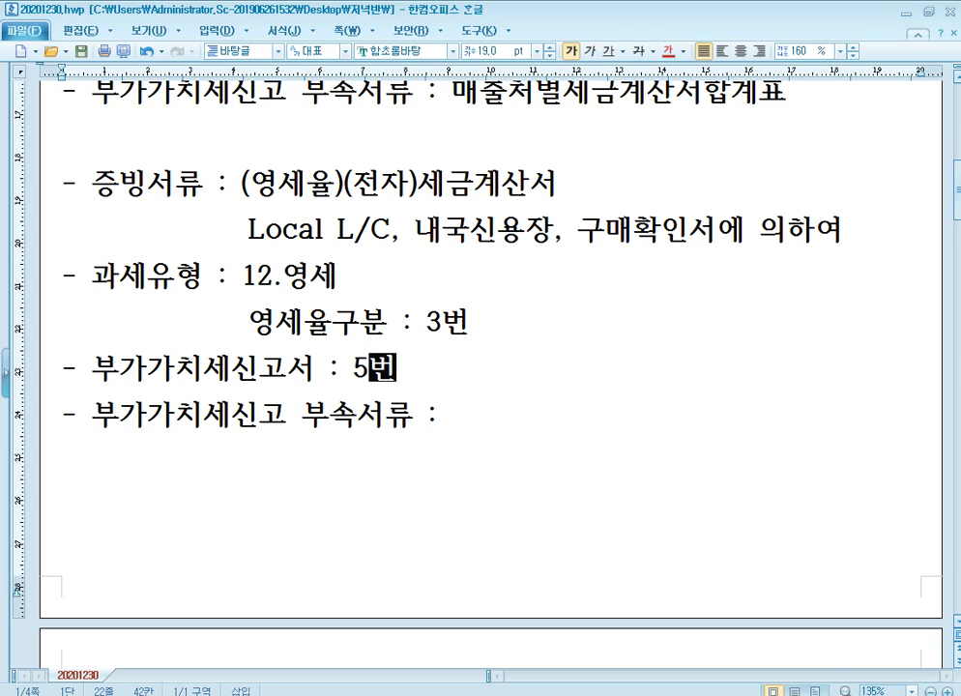
Fill in 부가가치세신고 부속서류 of the second outline with 매출처별세금계산서합계표.
left_click(406, 368)
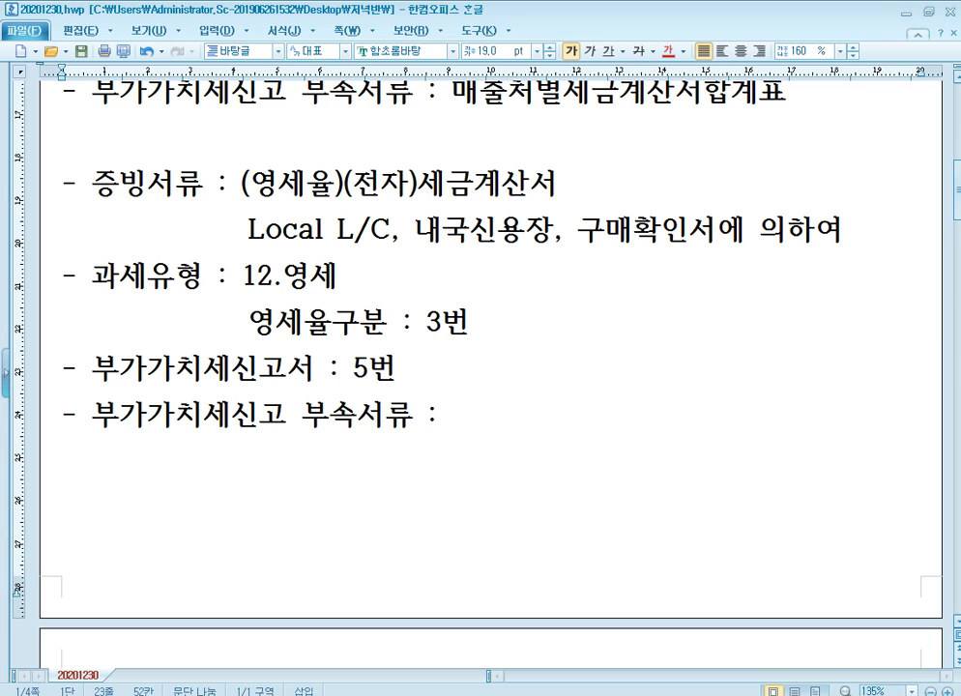
type("매출처")
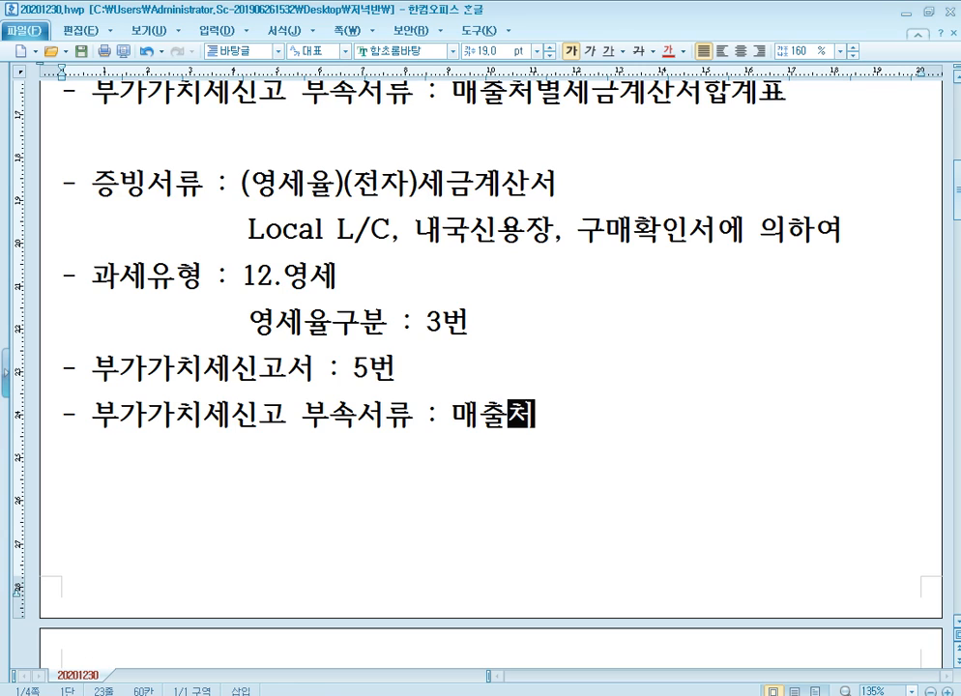
type("벼별세금")
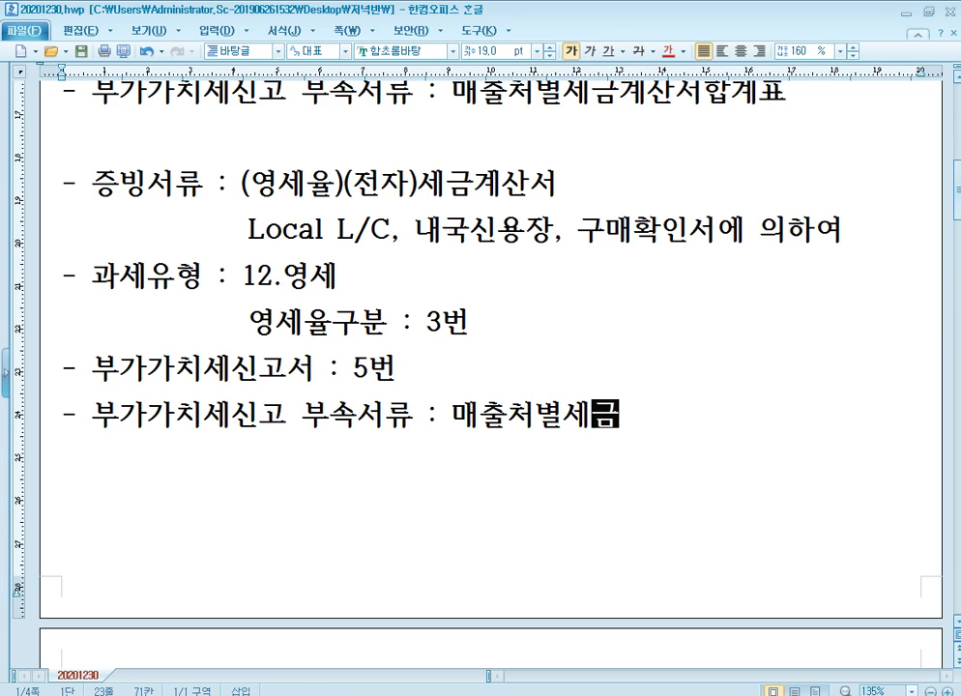
type("계산서합계표")
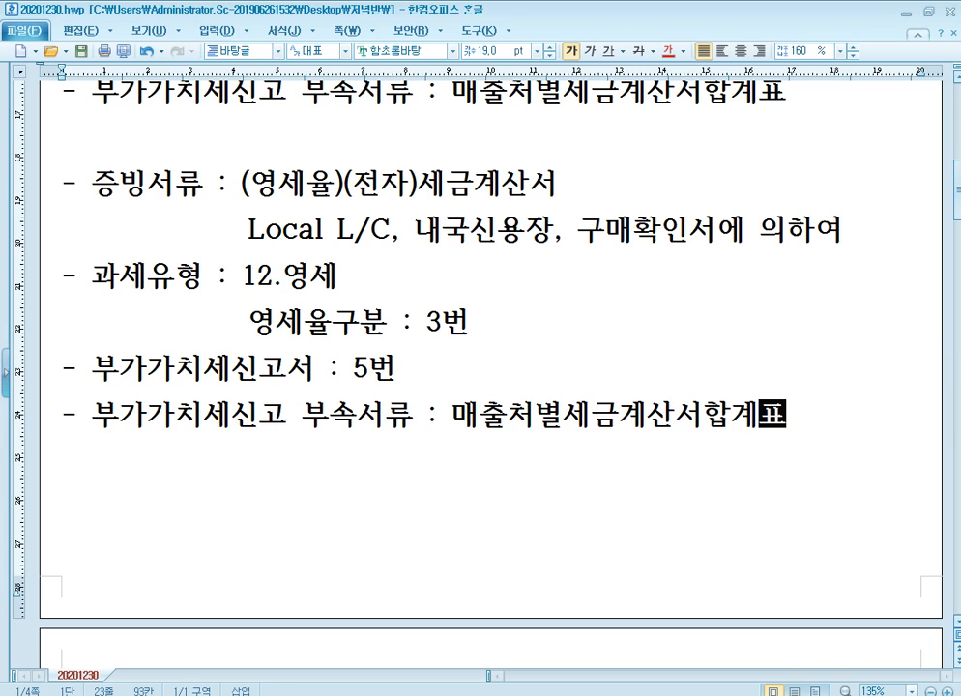
Check the attachment name in the KcLep 부가가치 form list and add 내국신용장,구매확인서 전자발급명세 as a second 부속서류 line in the document.
key("Return")
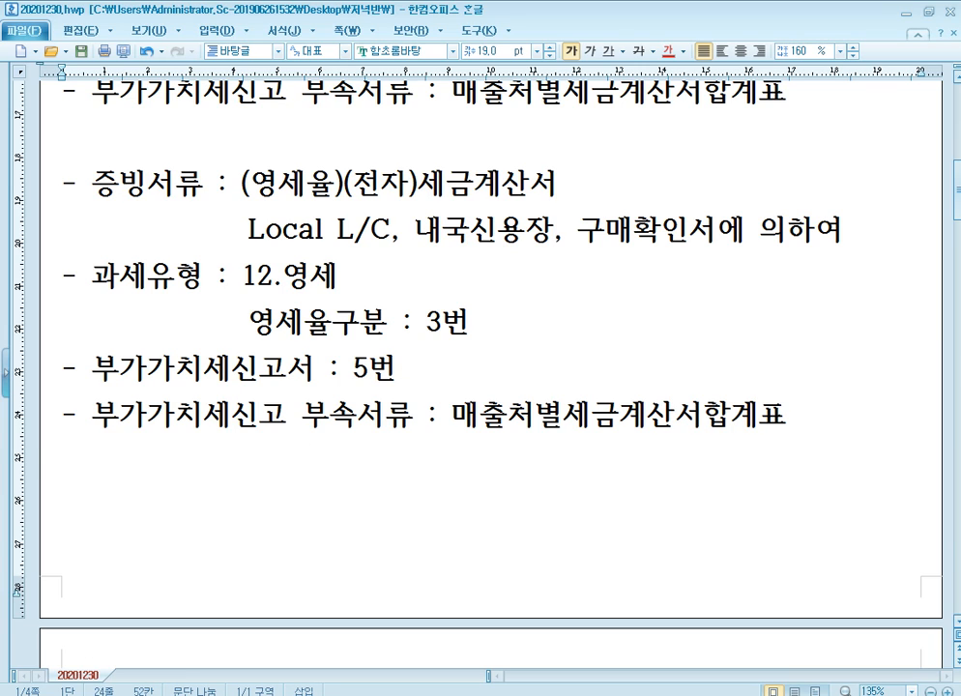
key("alt+Tab")
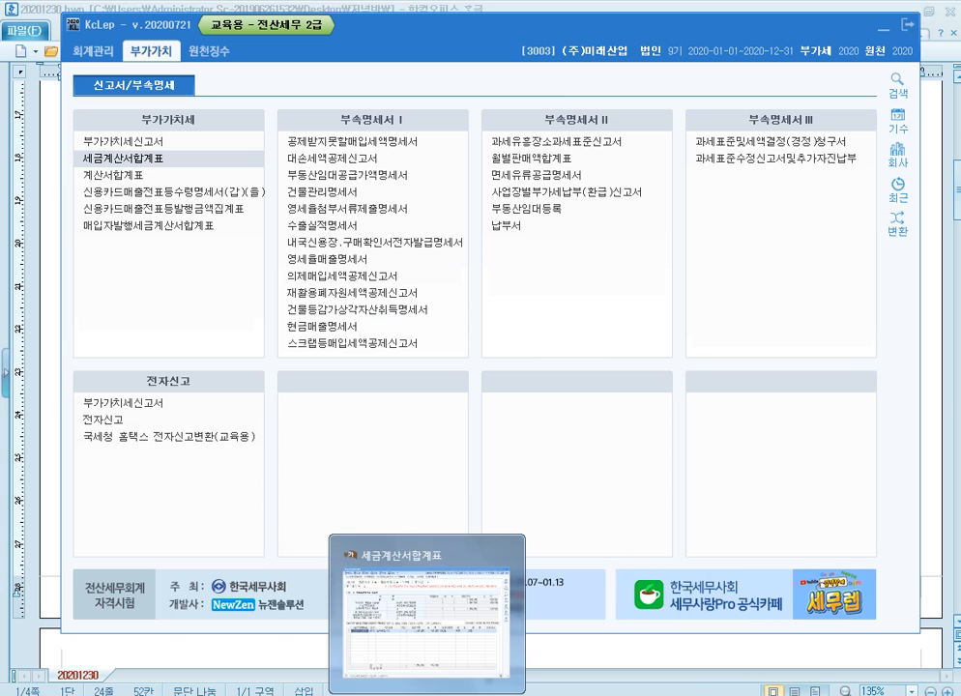
key("alt+Tab")
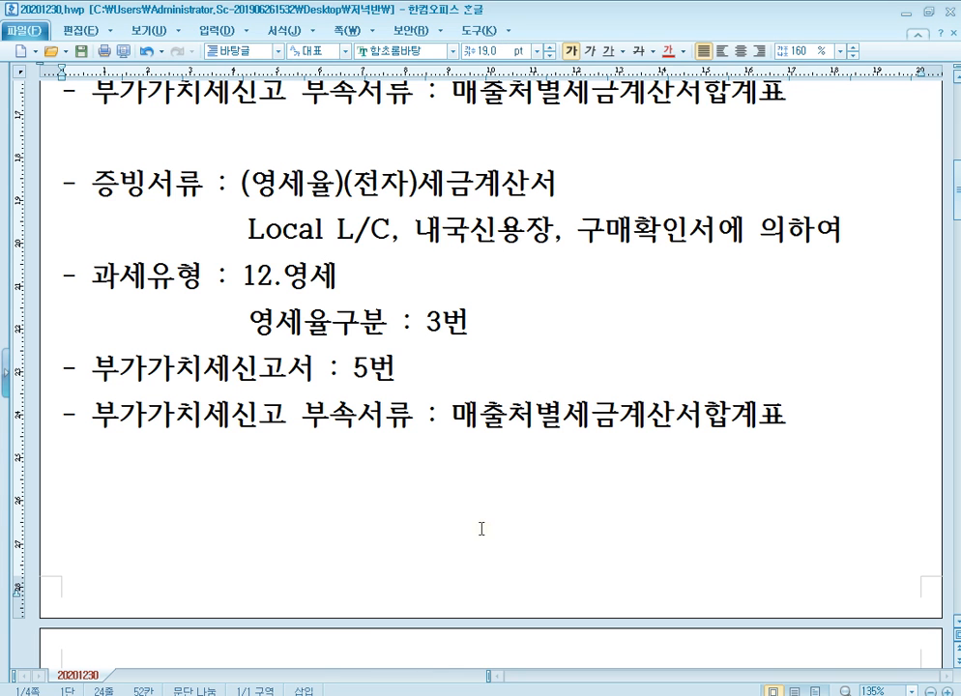
type("내국신용장")
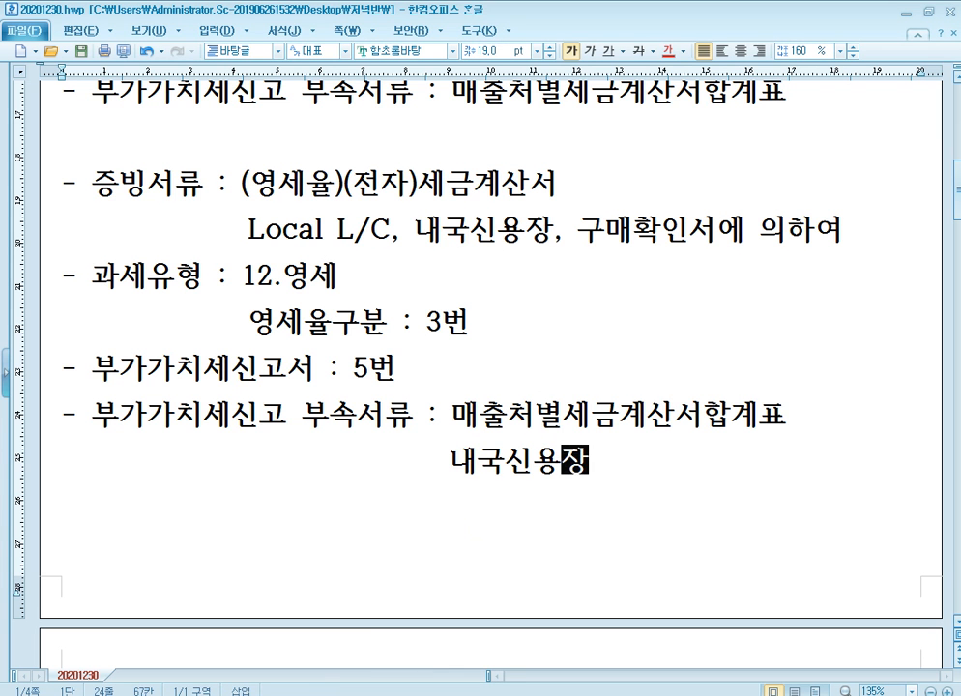
type(",구")
type("매확인서")
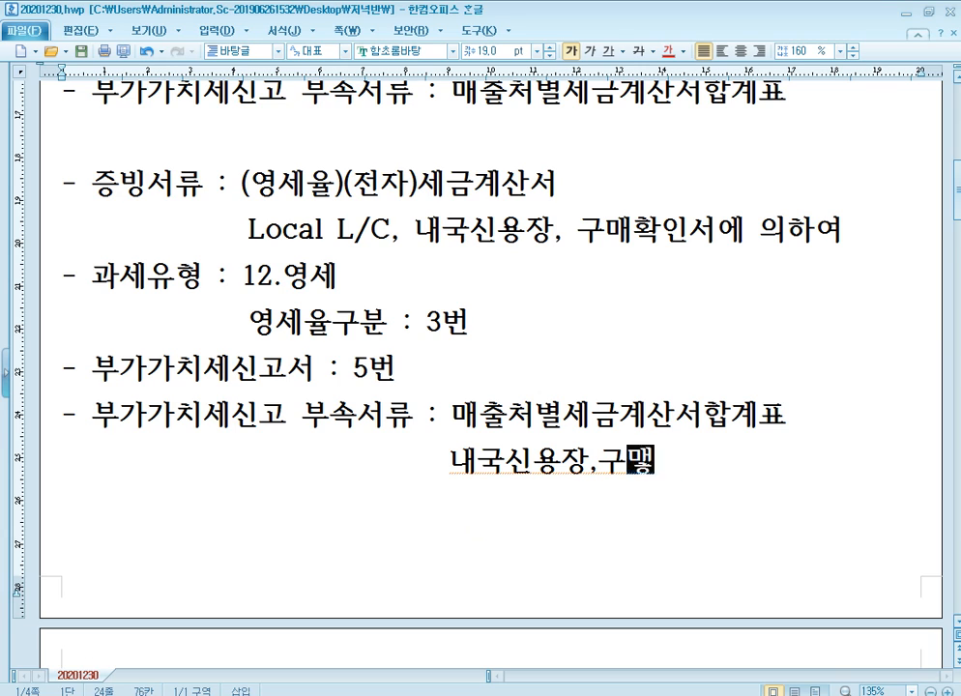
type(" 전자바")
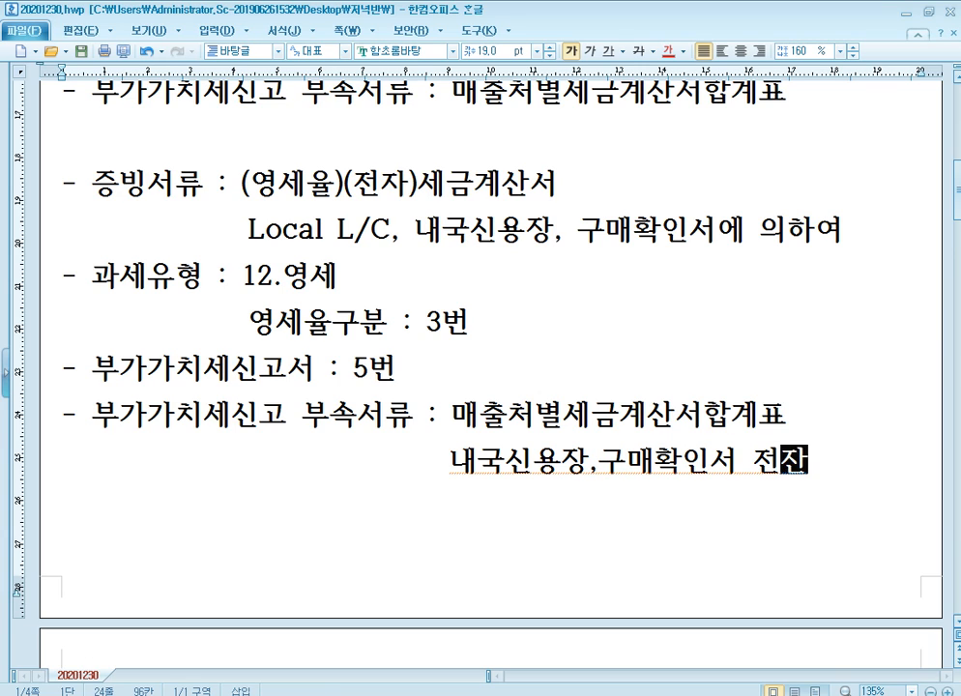
type("발급명세")
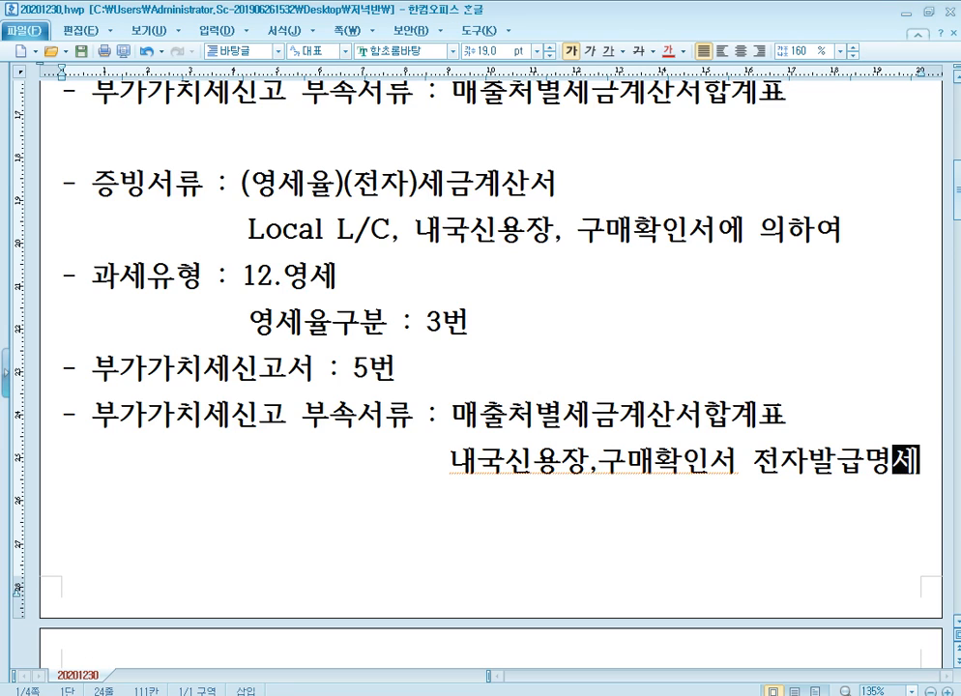
key("Return")
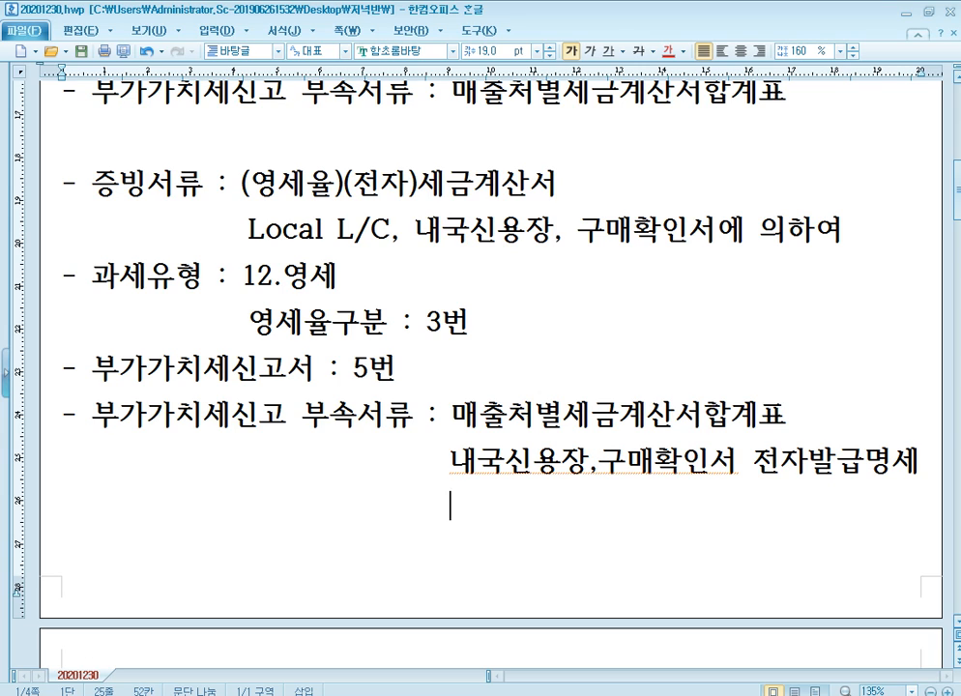
Add 영세율첨부서류제출명세서 and 영세율매출명세서 as two more 부속서류 lines under 내국신용장,구매확인서 전자발급명세.
type("영세율처")
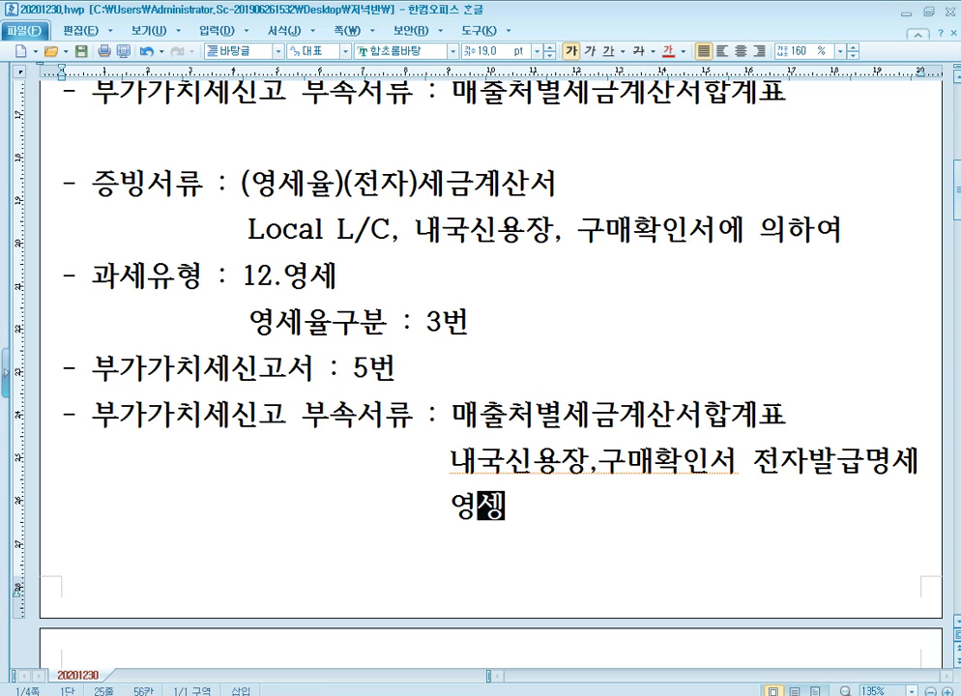
type("ㅁ부설")
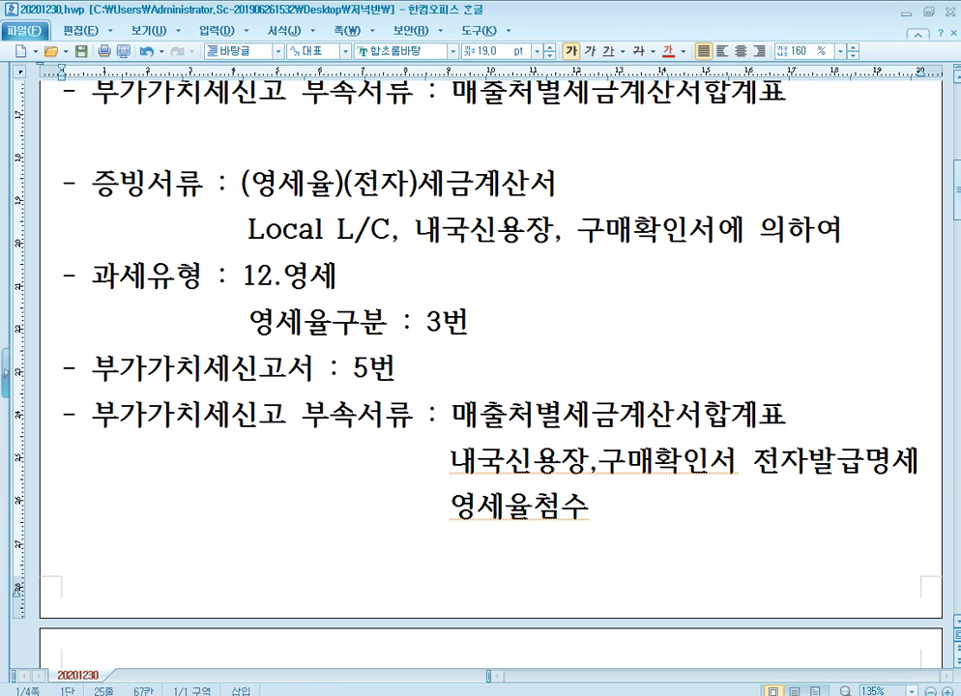
type("ㅠ제출명세")
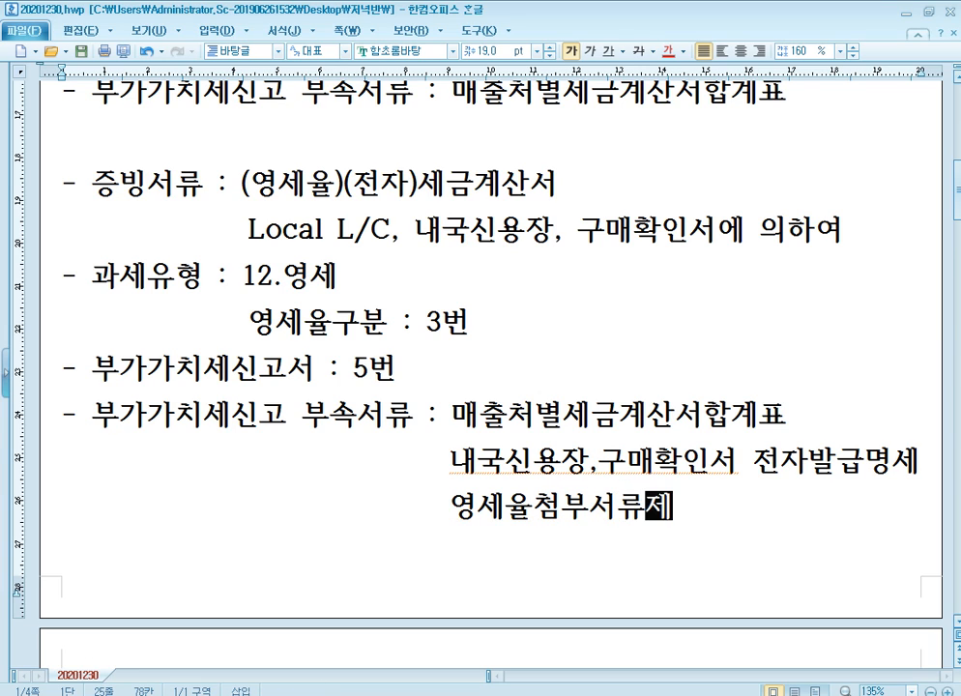
type("서")
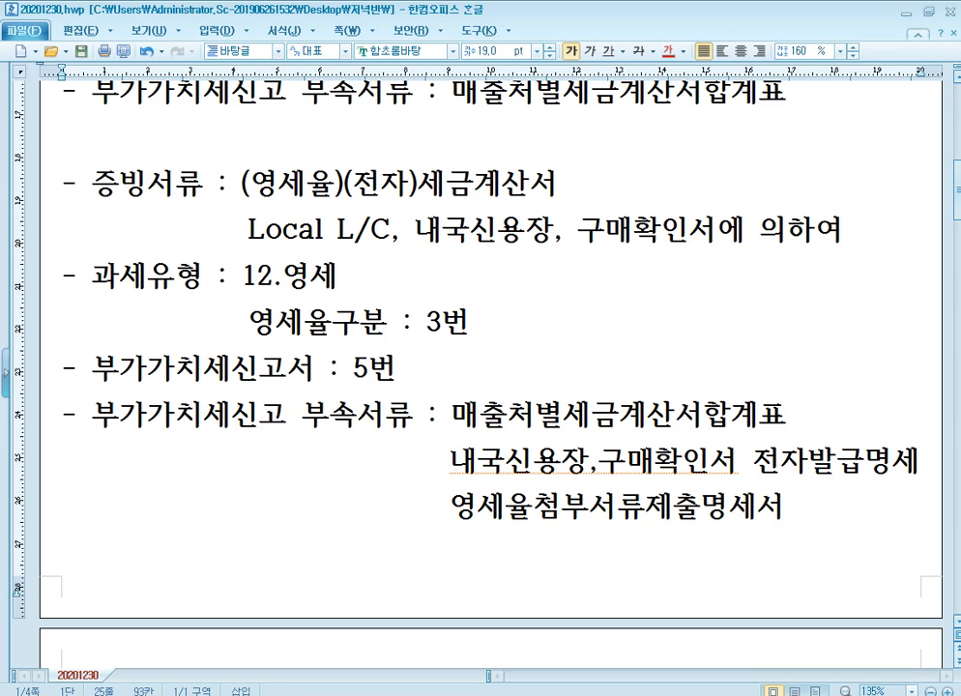
key("Return")
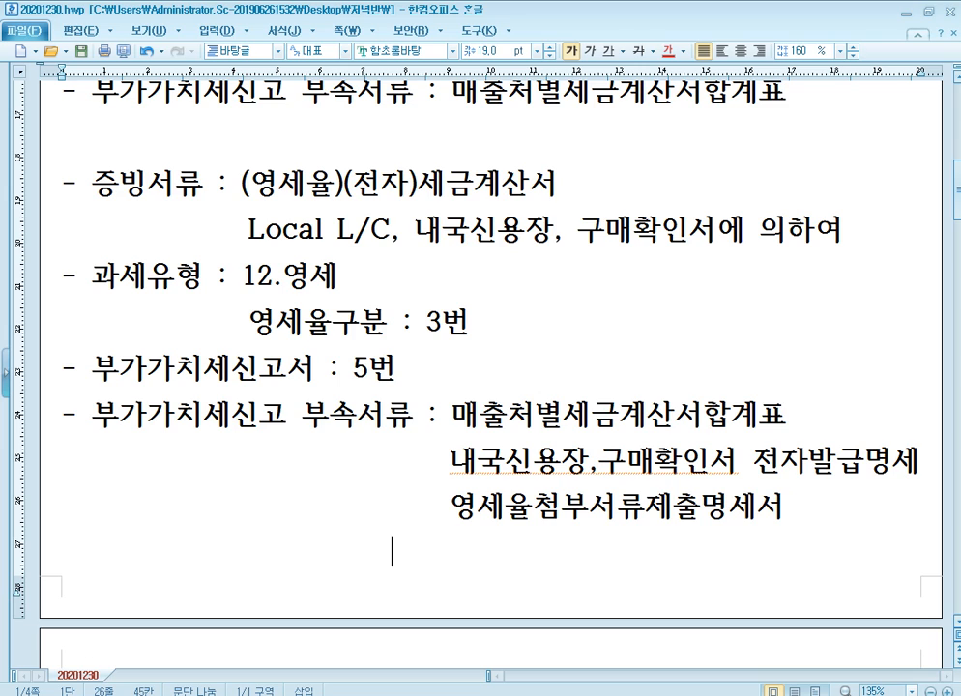
type("영세율")
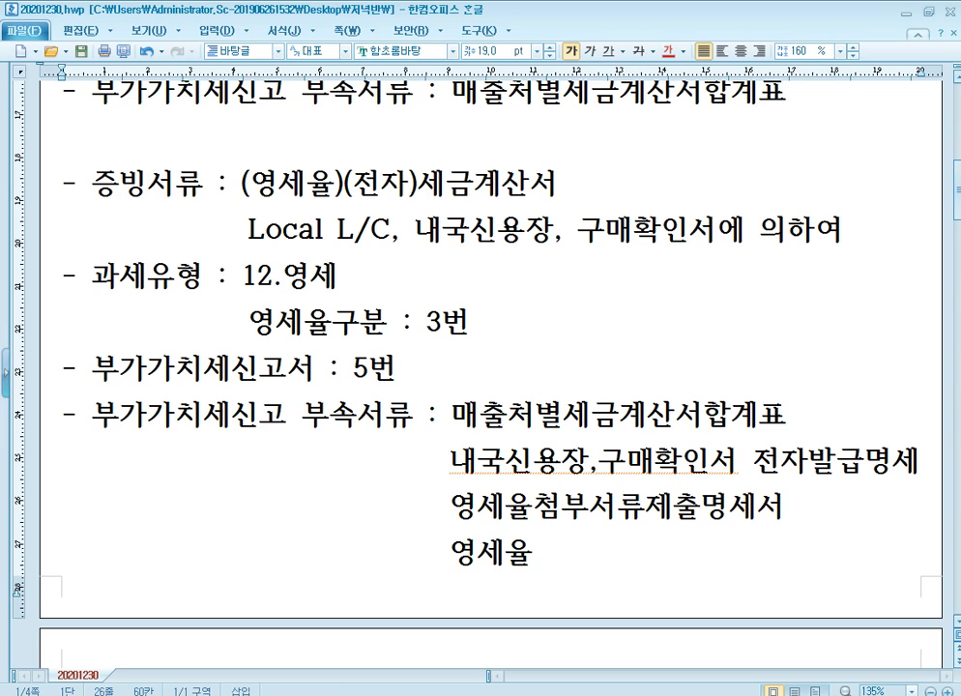
type("매출명세서")
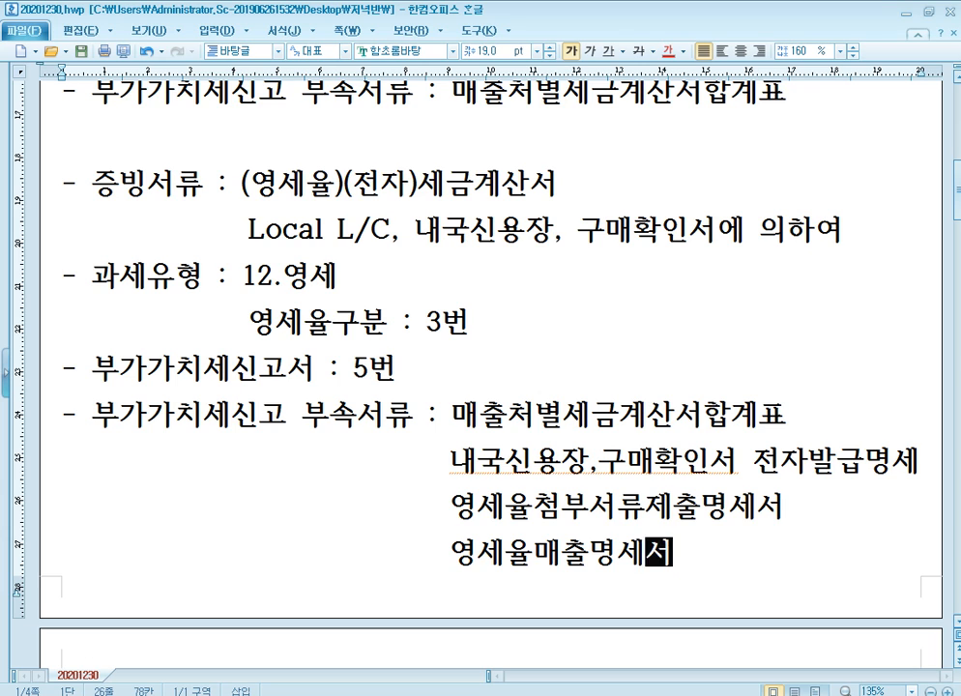
key("Return")
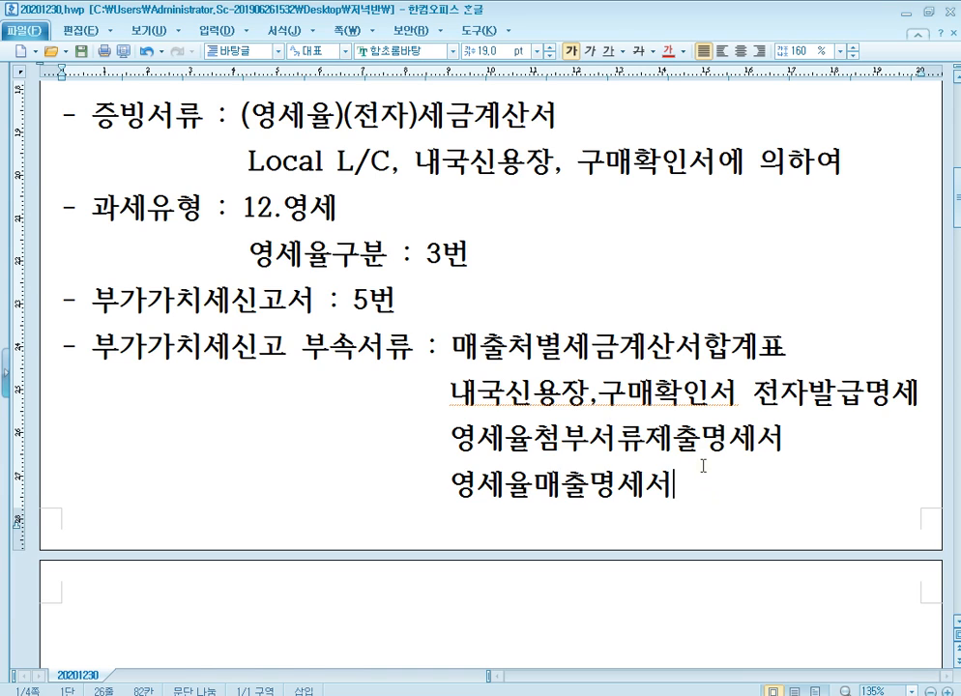
Switch to 매입매출전표입력 in KcLep and change the 범어산업(주) sales entry's 유형 to 12.영세.
left_click(394, 695)
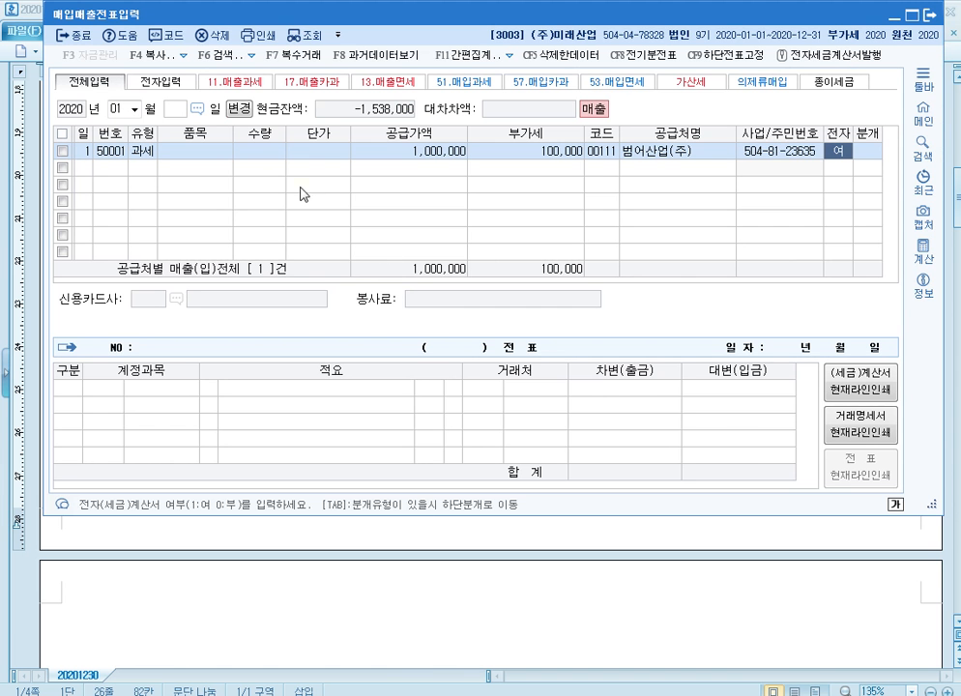
left_click(145, 150)
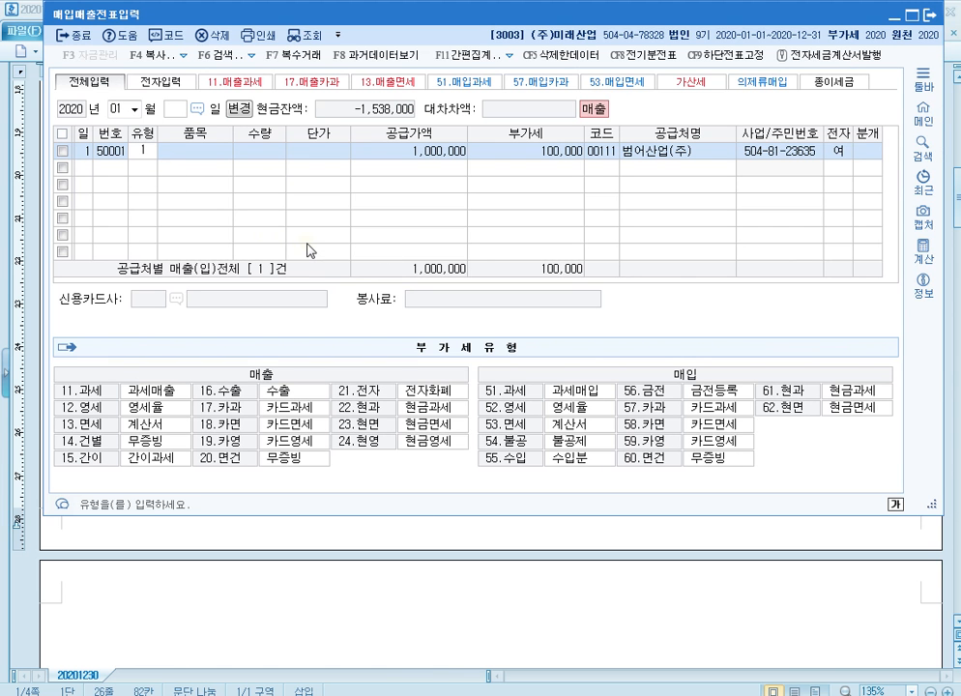
type("12")
key("Return")
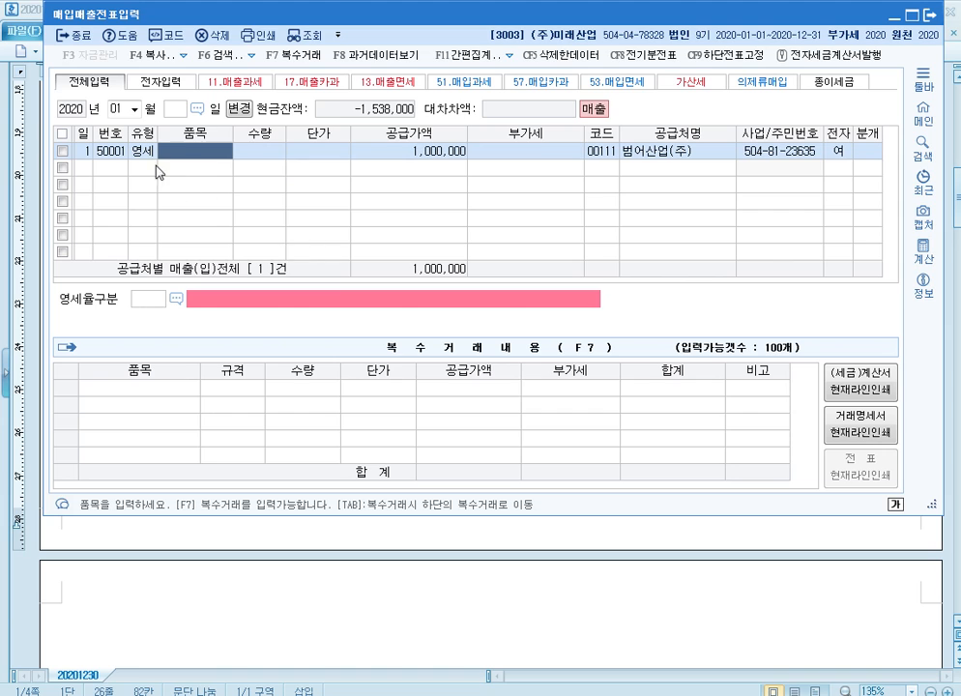
Keep the entry's remaining item and amount fields and set its 영세율구분 to 3, 내국신용장 · 구매확인서에 의하여 공급하는 재화.
key("Return")
key("Return")
key("Return")
key("Return")
key("Return")
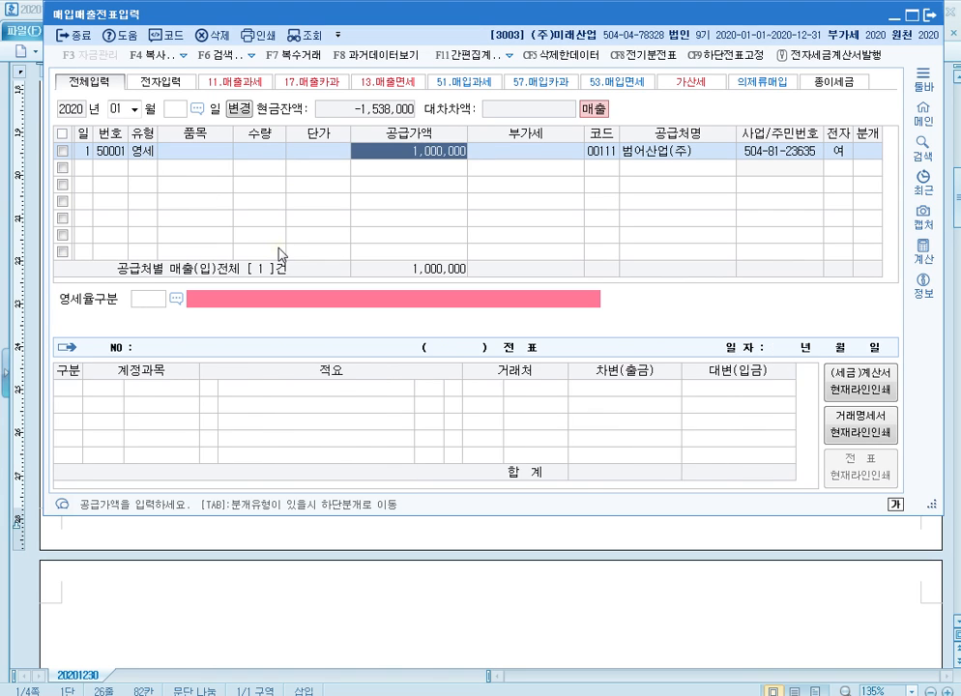
key("Return")
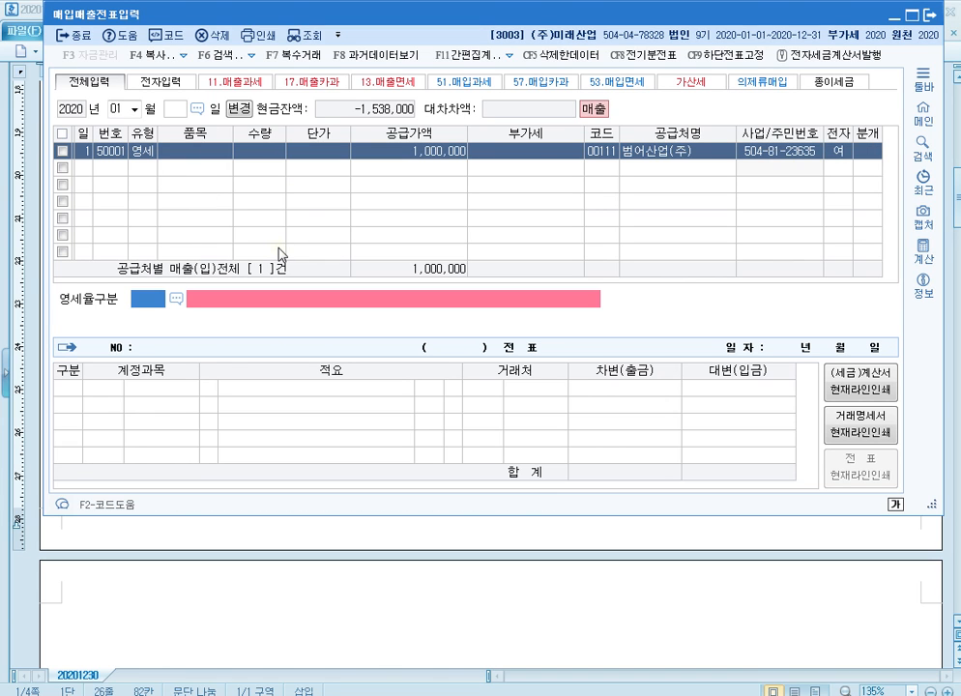
type("3")
key("Return")
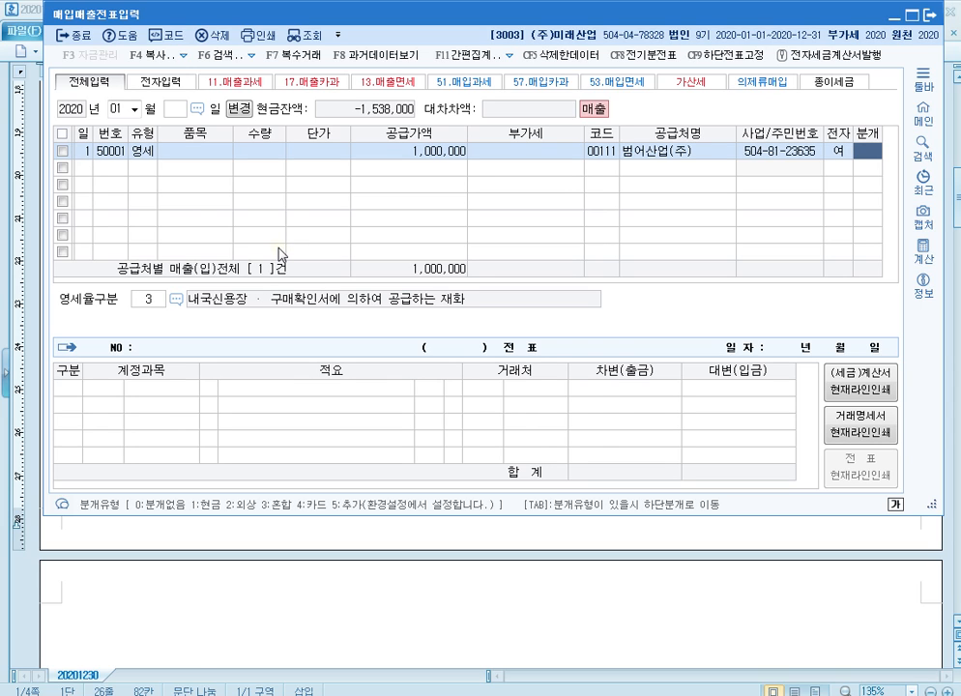
Set the entry's 분개 to 2:외상 and accept the 외상매출금 and 제품매출 journal lines.
type("2")
key("Return")
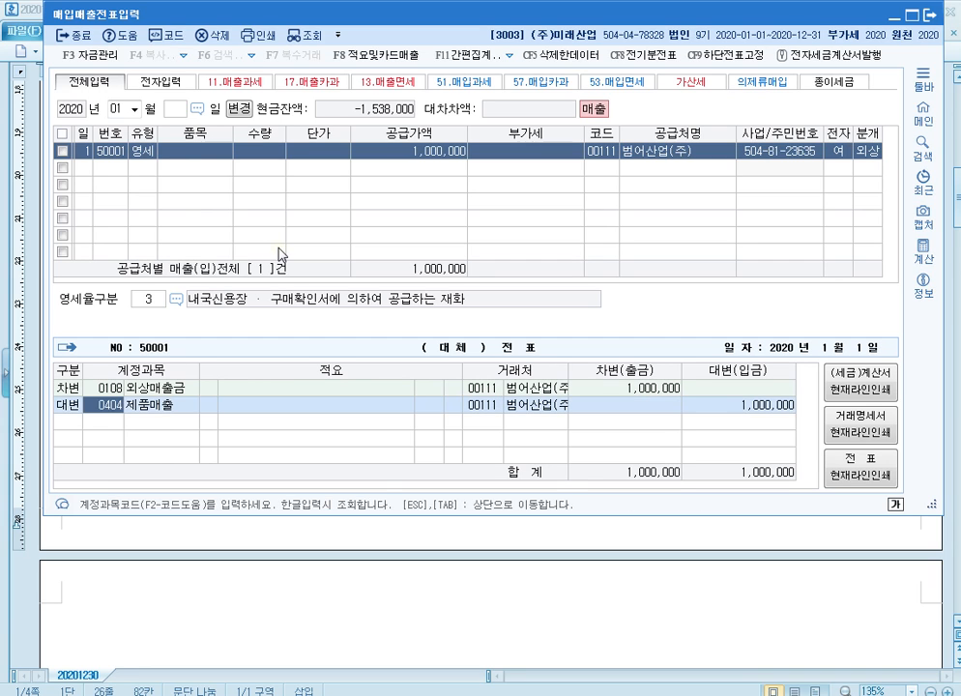
key("Return")
key("Return")
key("Up")
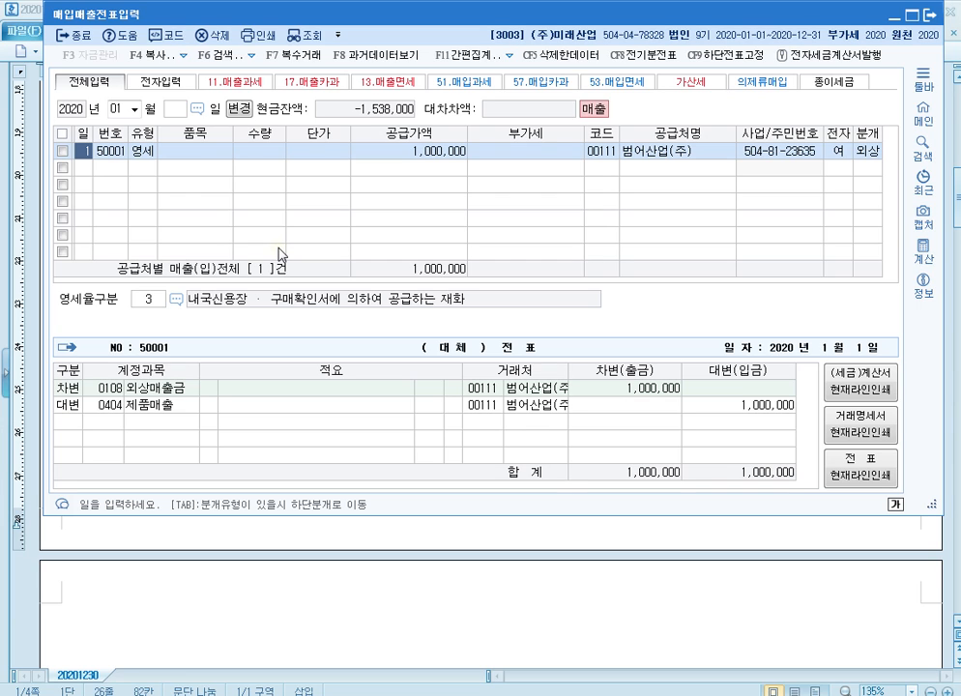
left_click(150, 154)
left_click(391, 155)
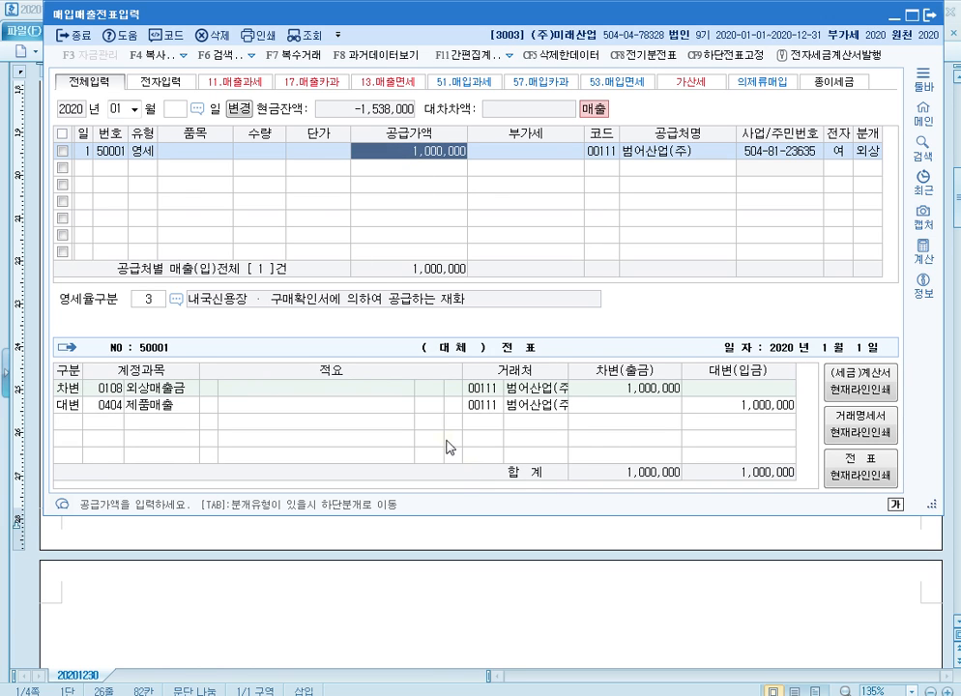
Bring up 부가가치세신고서, reload its data and check the amount on line 5, 영세 세금계산서발급분.
left_click(433, 692)
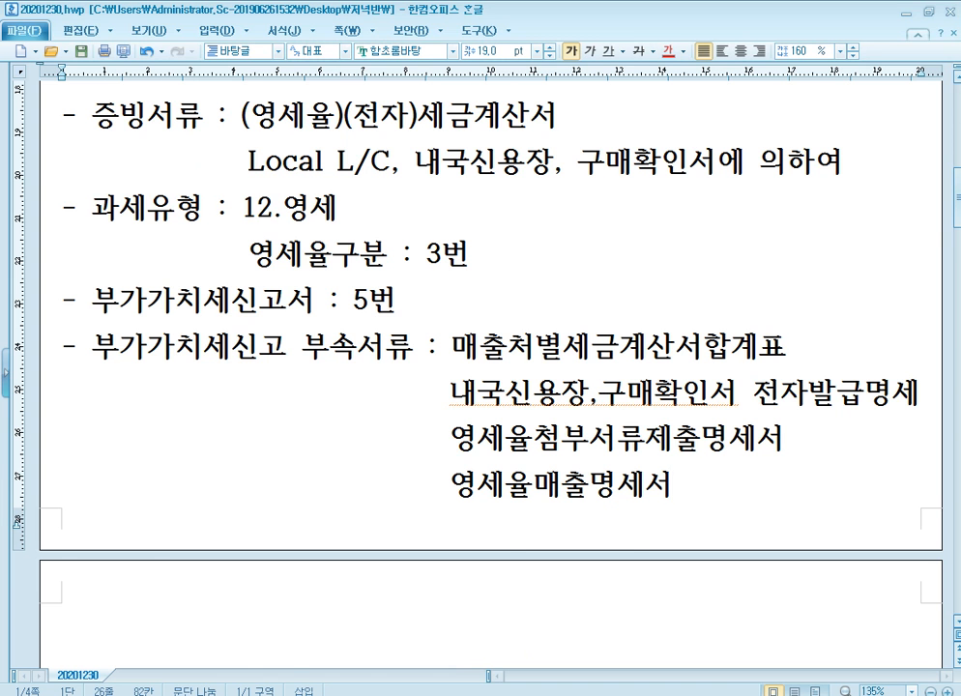
left_click(425, 692)
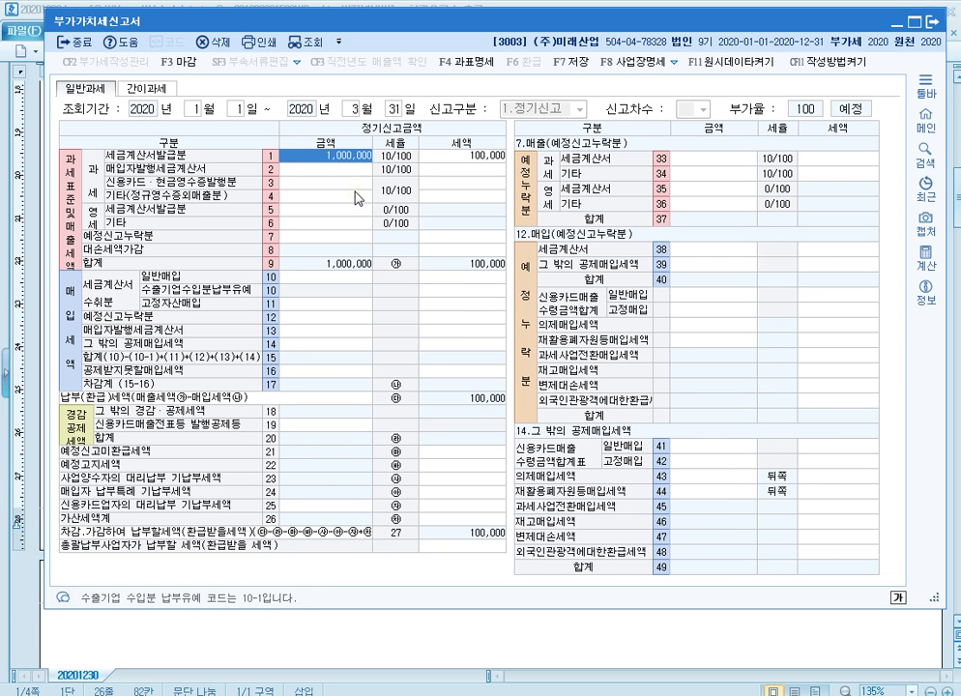
key("F12")
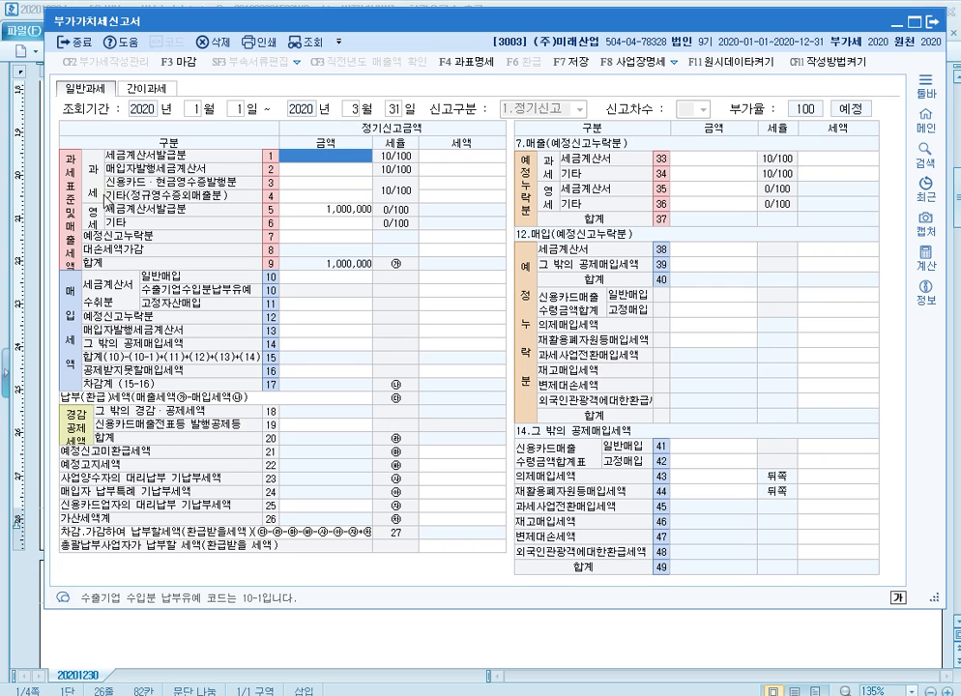
left_click(338, 212)
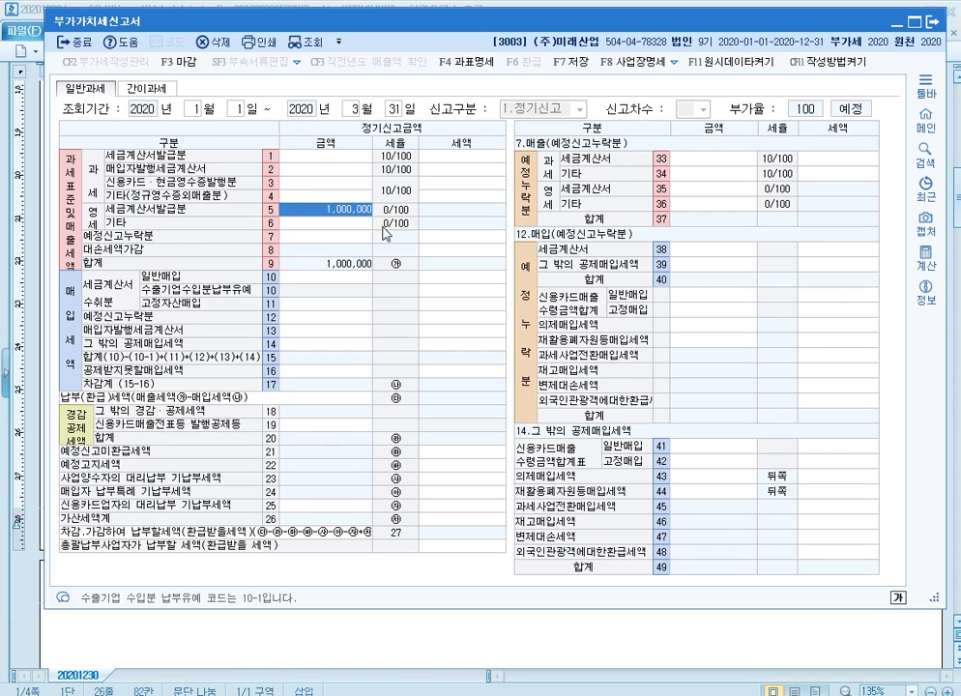
Reload the 매출 side of 세금계산서합계표 and examine the 세액 of the 범어산업(주) row.
left_click(425, 693)
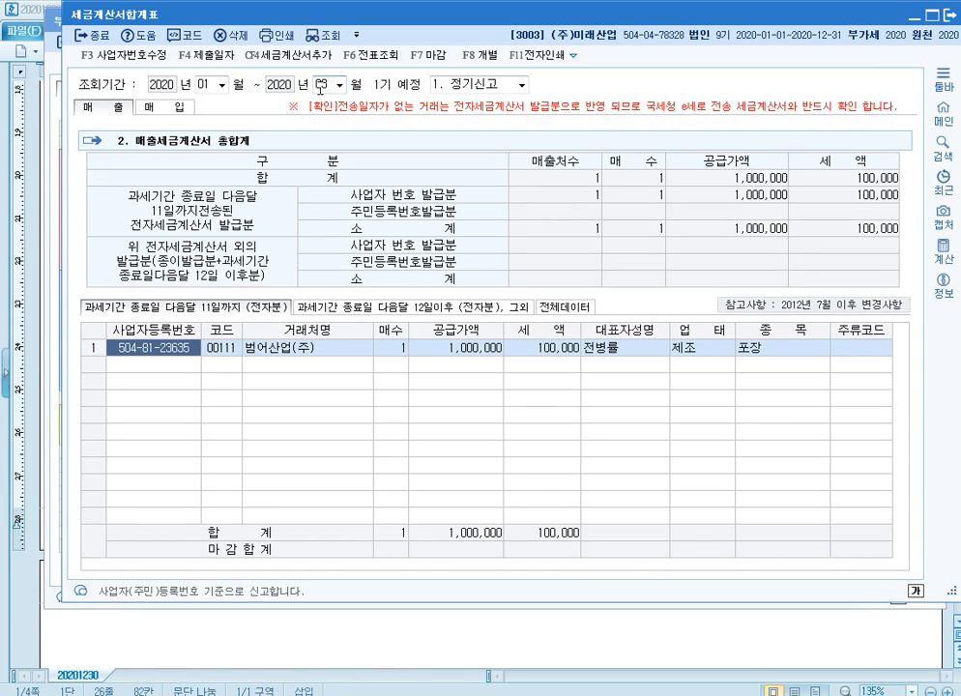
key("F12")
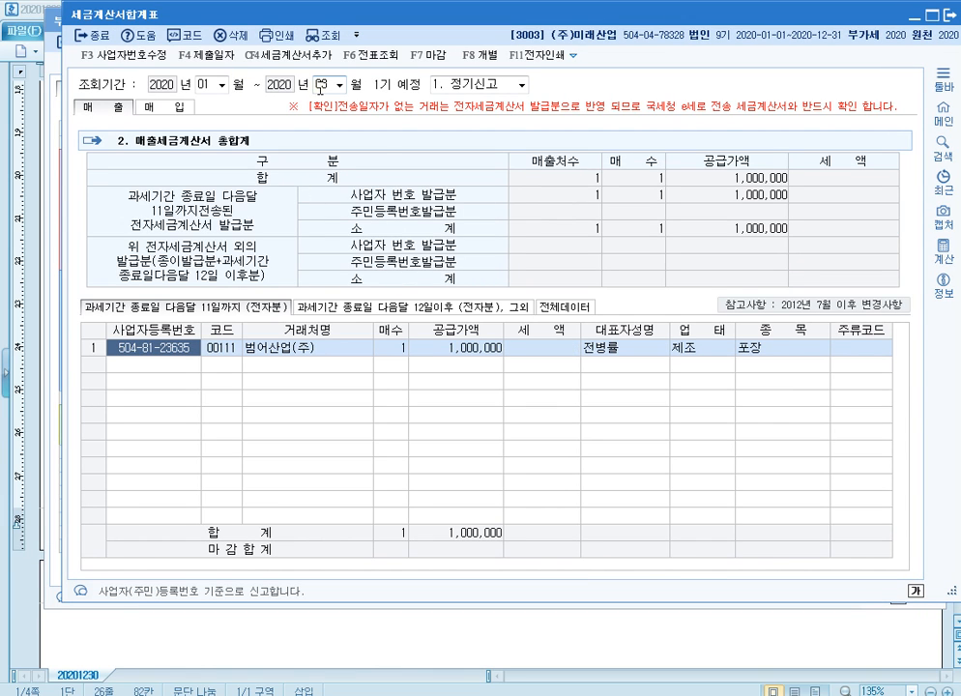
left_click(548, 352)
left_click(550, 353)
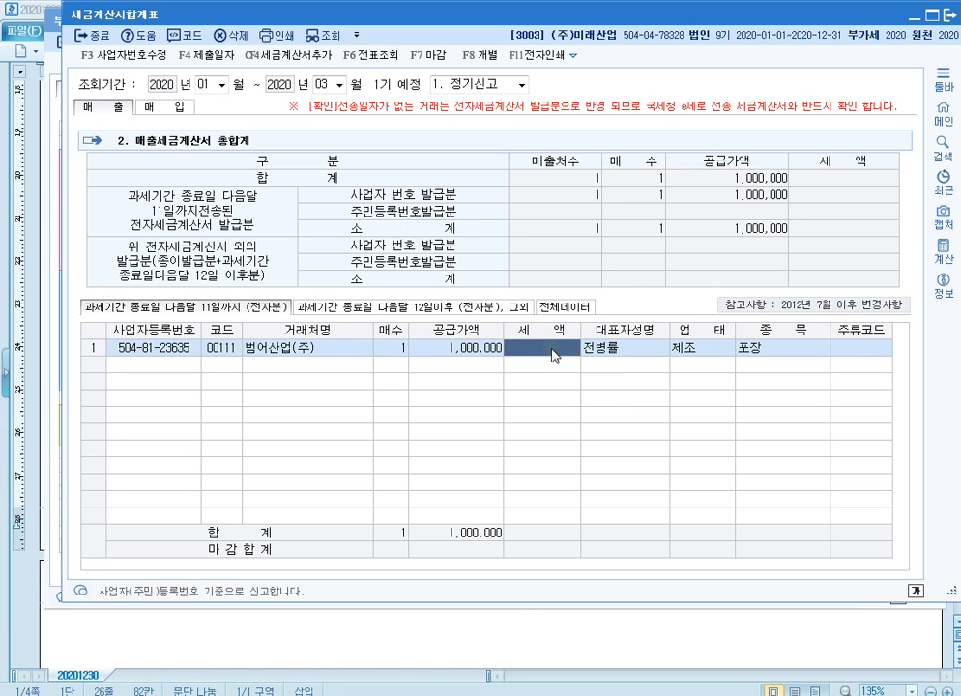
left_click(551, 353)
left_click(551, 354)
left_click(552, 349)
left_click(555, 353)
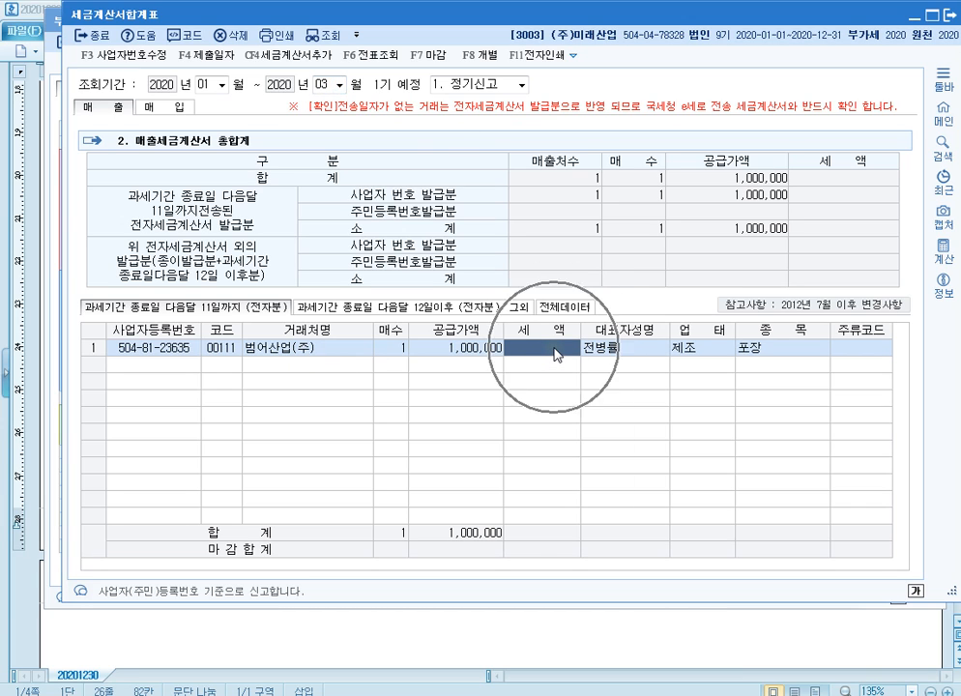
left_click(555, 353)
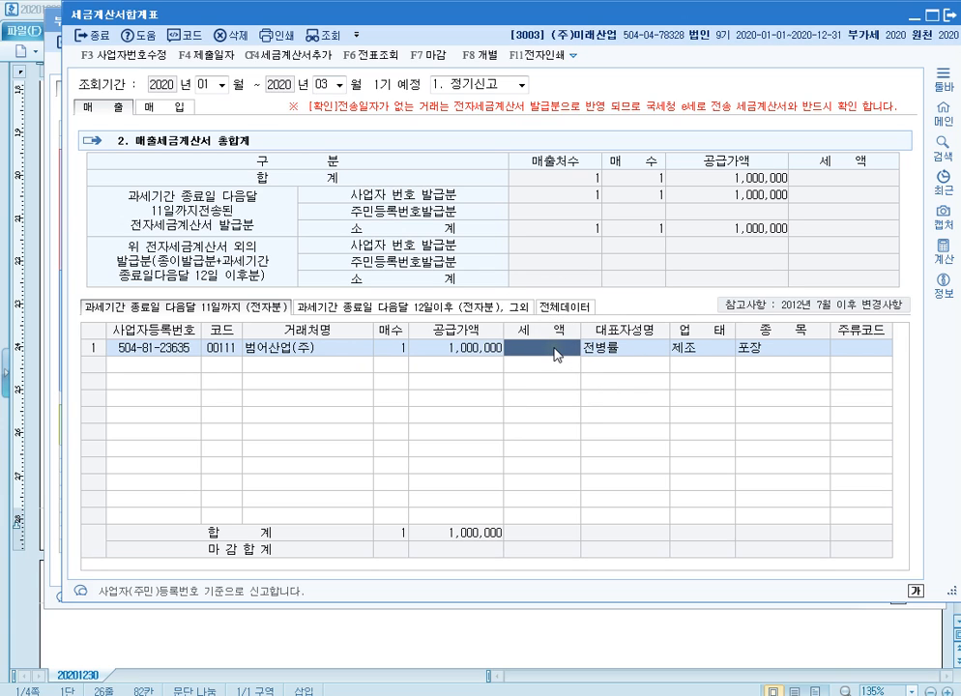
left_click(556, 353)
left_click(359, 308)
left_click(272, 309)
key("Escape")
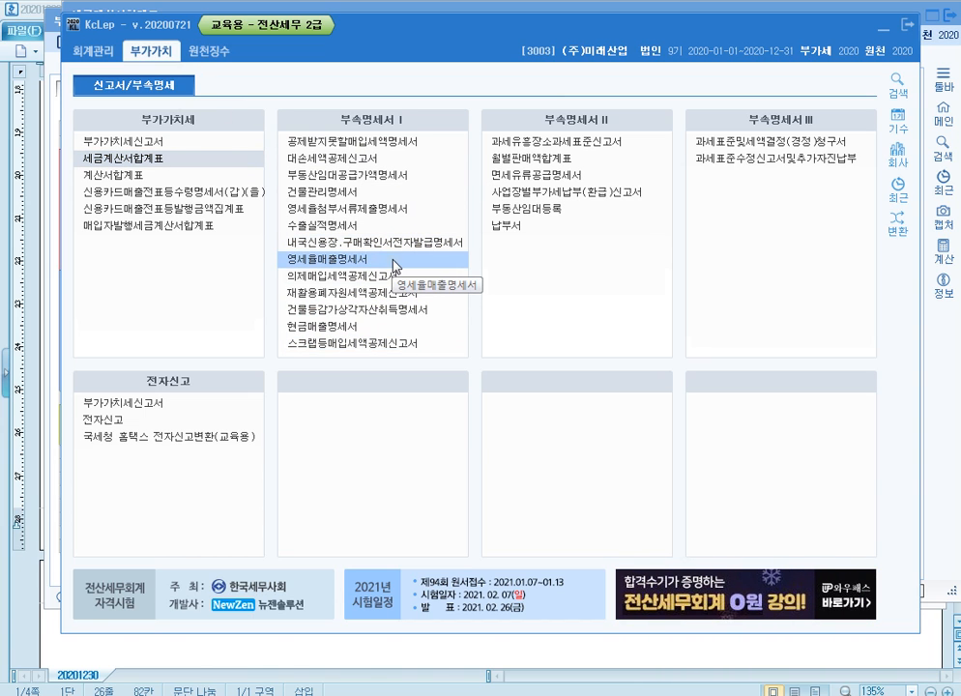
Open 영세율매출명세서 from the 부가가치 forms and query the period 2020년 01월 to 03월.
key("ctrl")
key("ctrl")
key("ctrl")
key("ctrl")
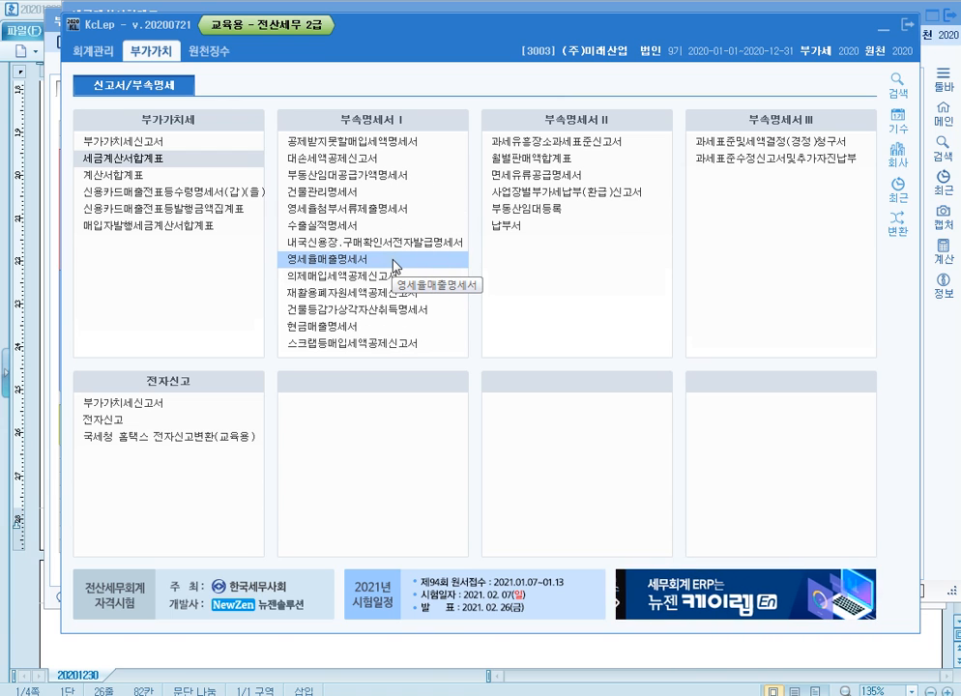
key("ctrl")
key("ctrl")
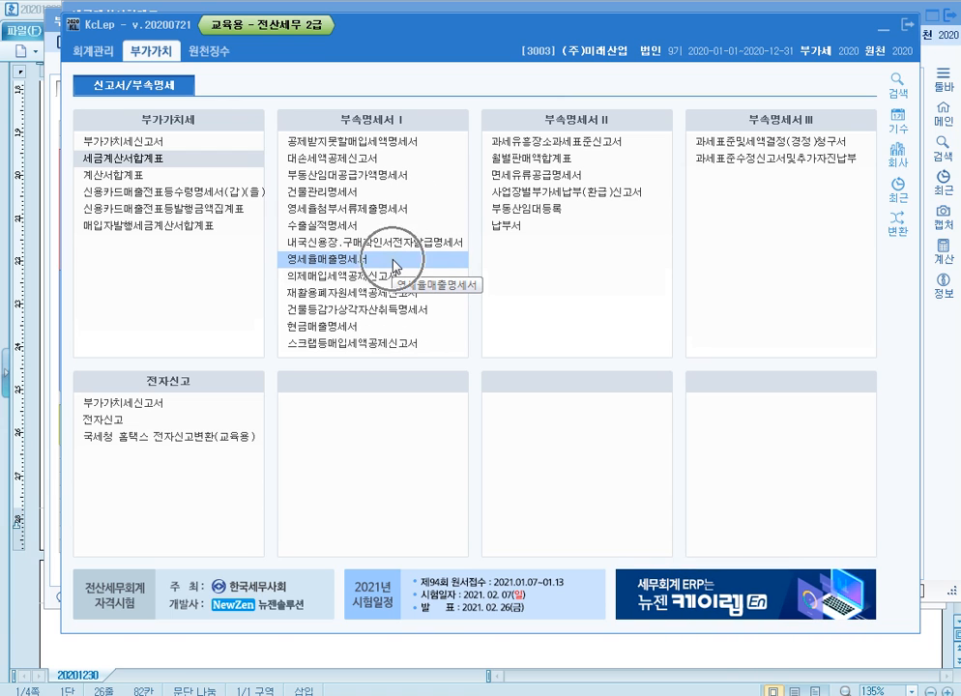
left_click(392, 261)
type("1")
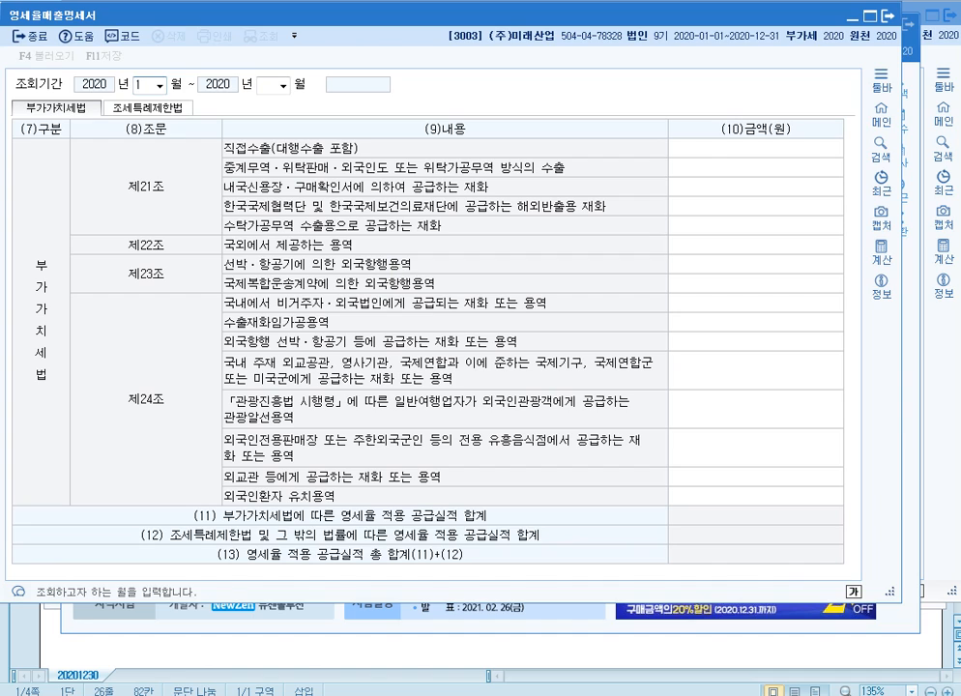
key("Return")
type("3")
key("Return")
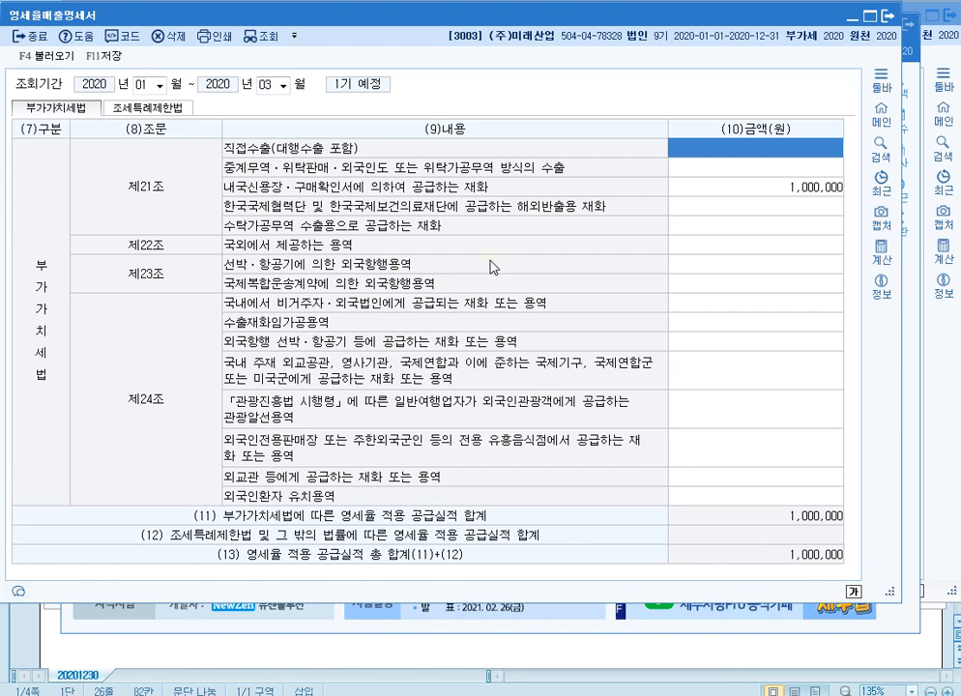
Check the amount for 내국신용장·구매확인서에 의하여 공급하는 재화 under 제21조 and close 영세율매출명세서.
left_click(732, 186)
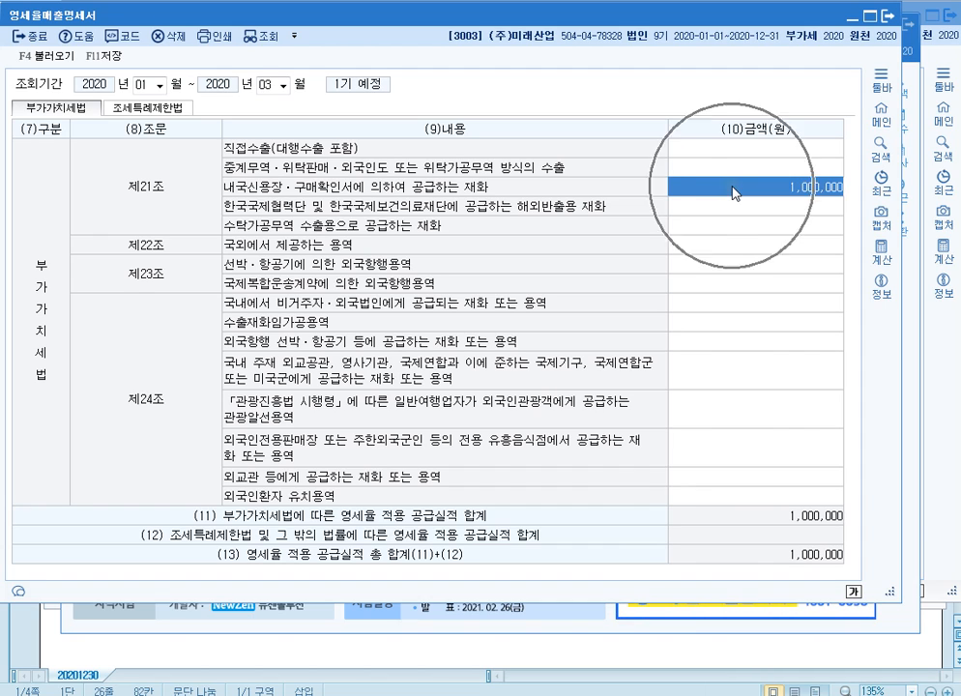
left_click(730, 195)
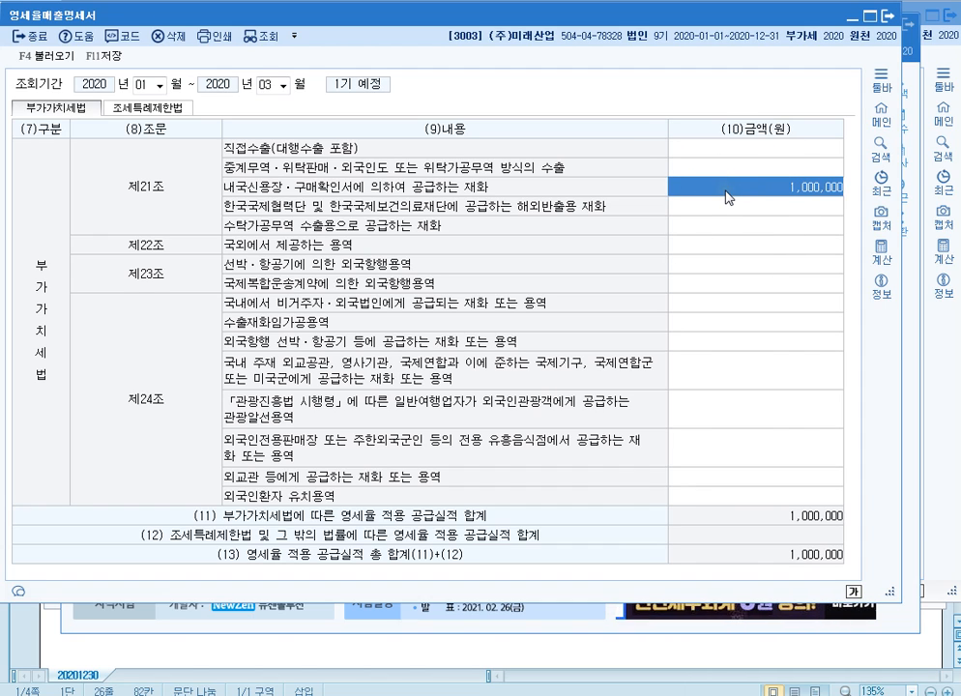
left_click(729, 196)
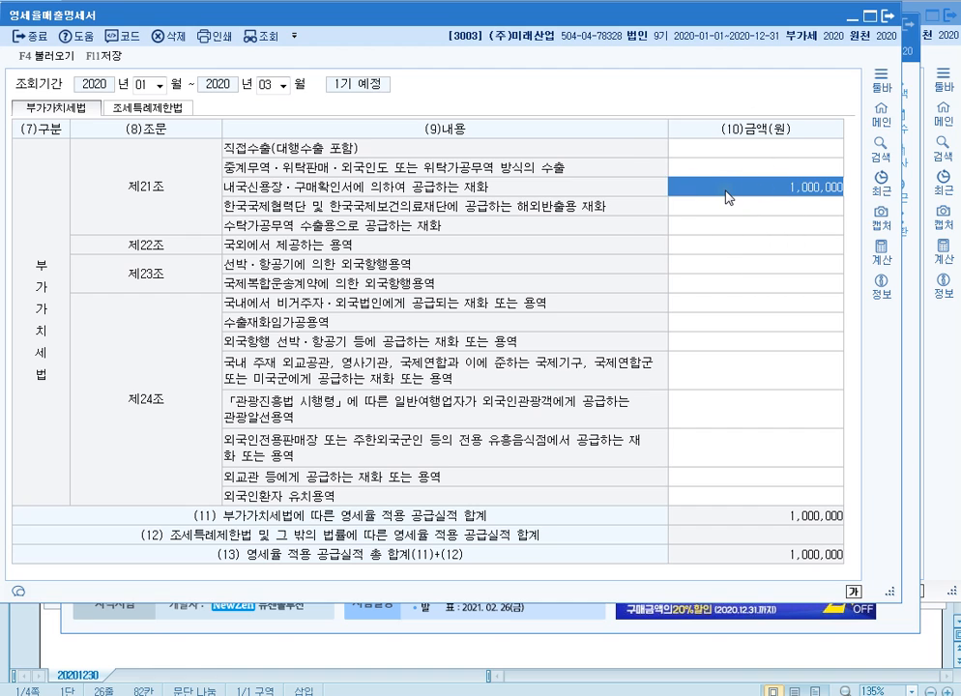
left_click(890, 19)
left_click(525, 292)
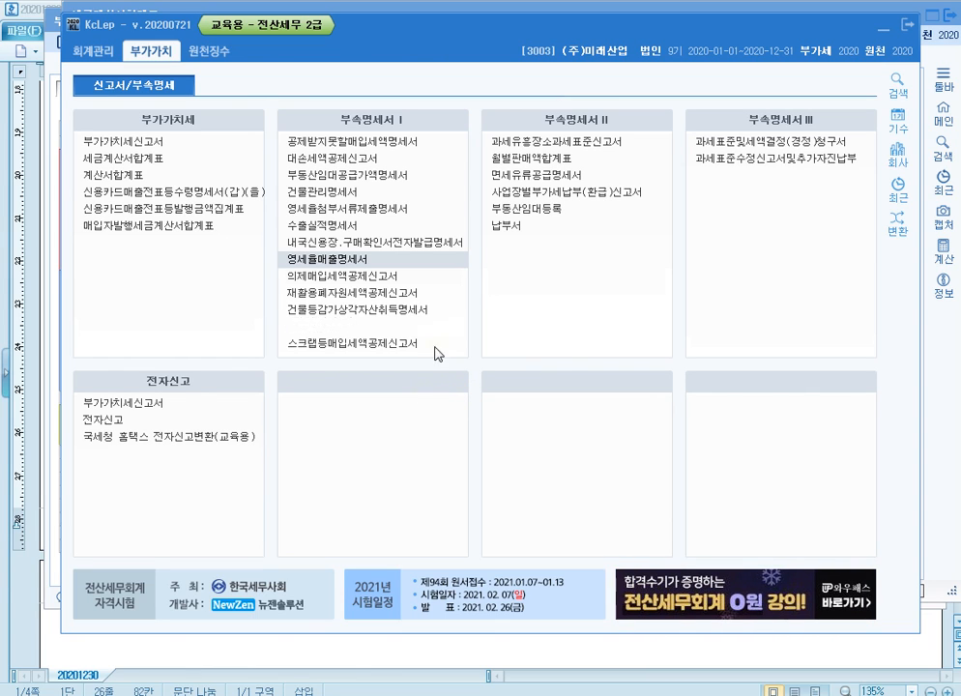
key("ctrl")
key("ctrl")
key("ctrl")
key("ctrl")
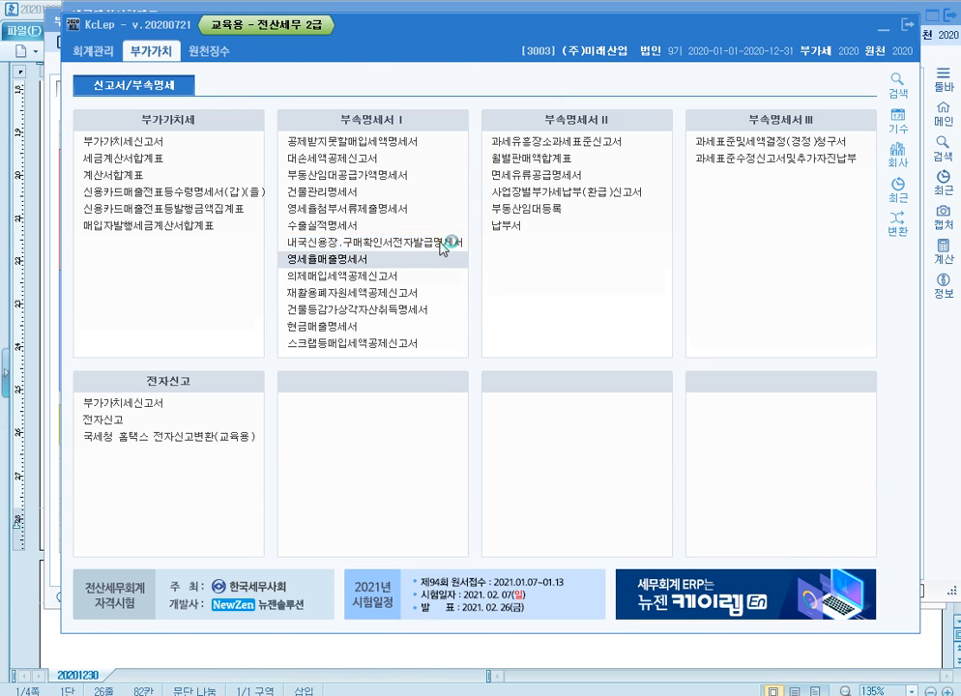
Open 내국신용장.구매확인서전자발급명세서 and load its vouchers from the slips, with account code 404 (제품매출) assigned to 내국신용장.
left_click(441, 246)
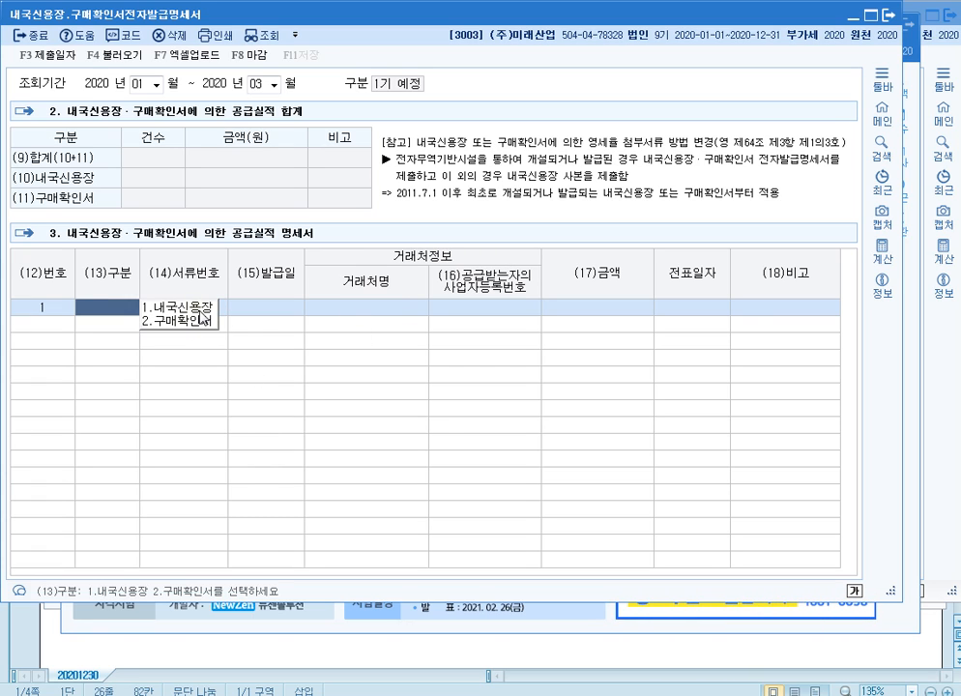
left_click(133, 60)
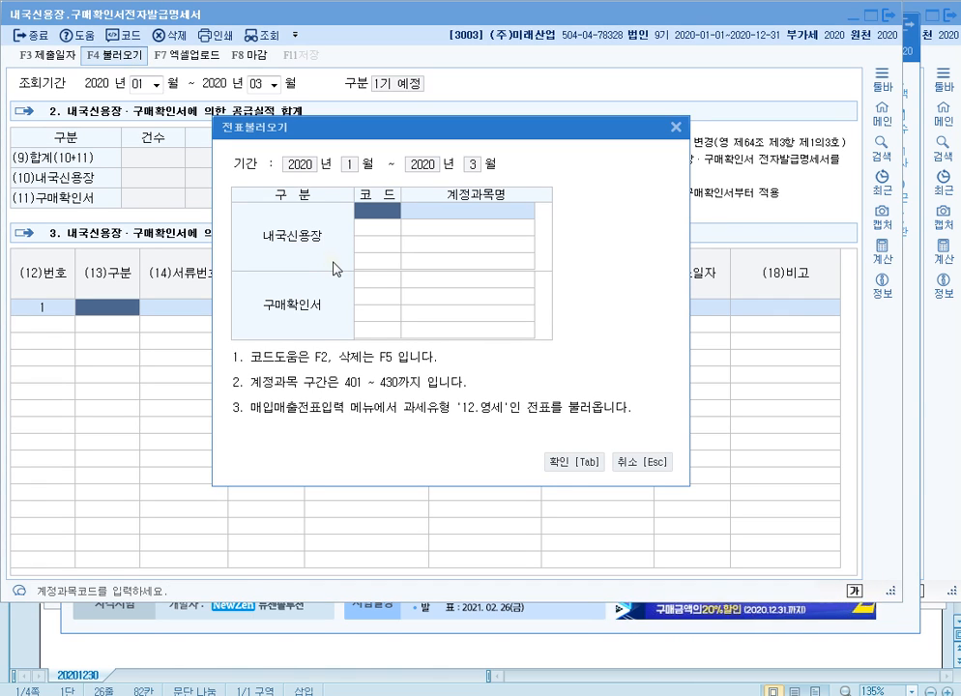
type("404")
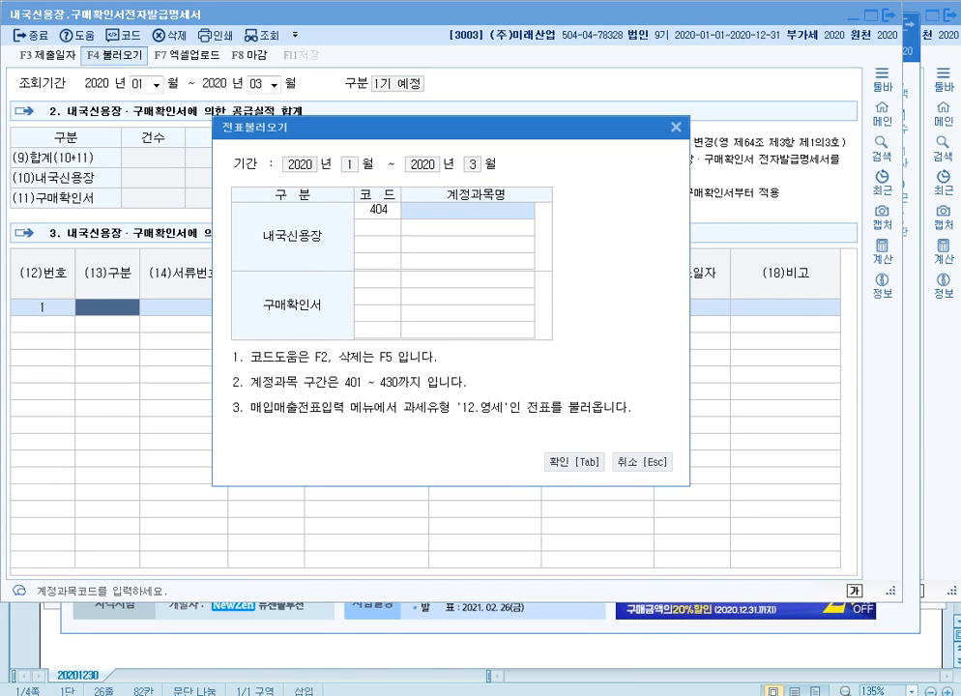
key("Return")
key("Return")
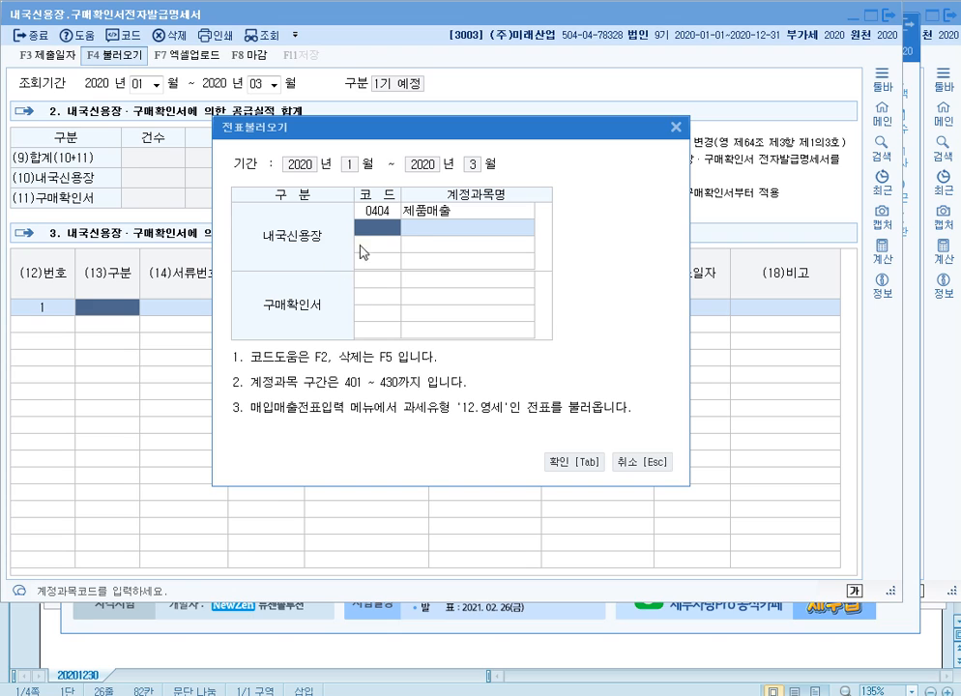
left_click(388, 212)
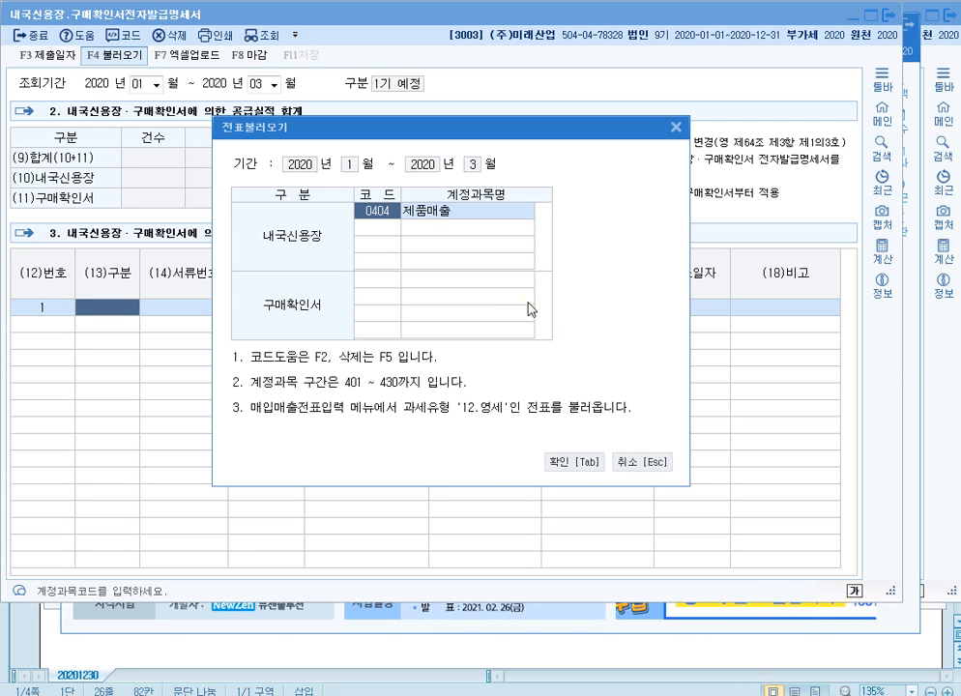
left_click(572, 464)
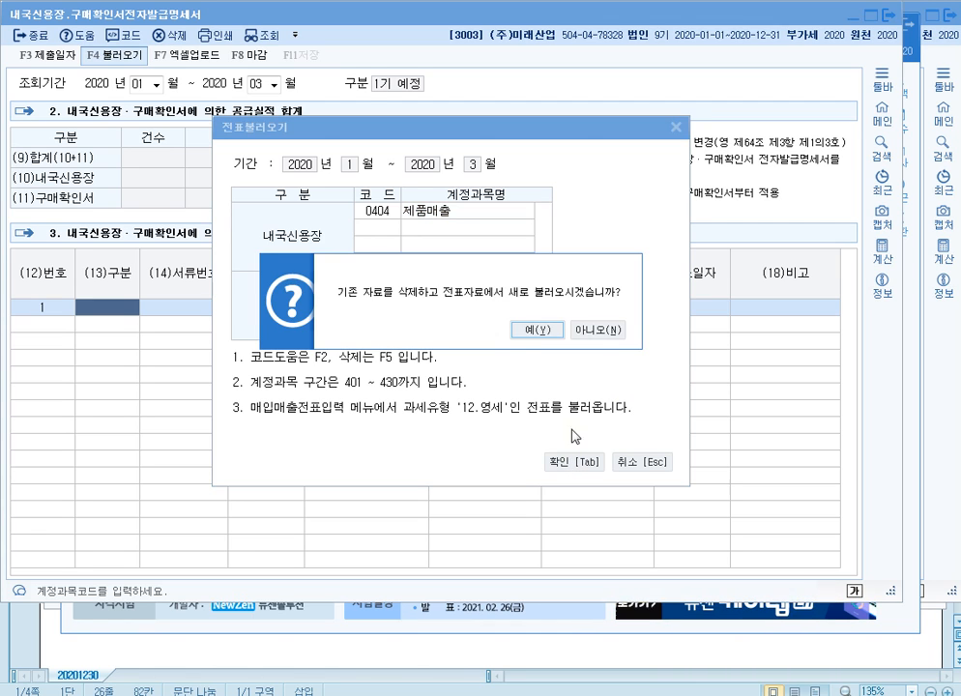
left_click(538, 332)
key("Return")
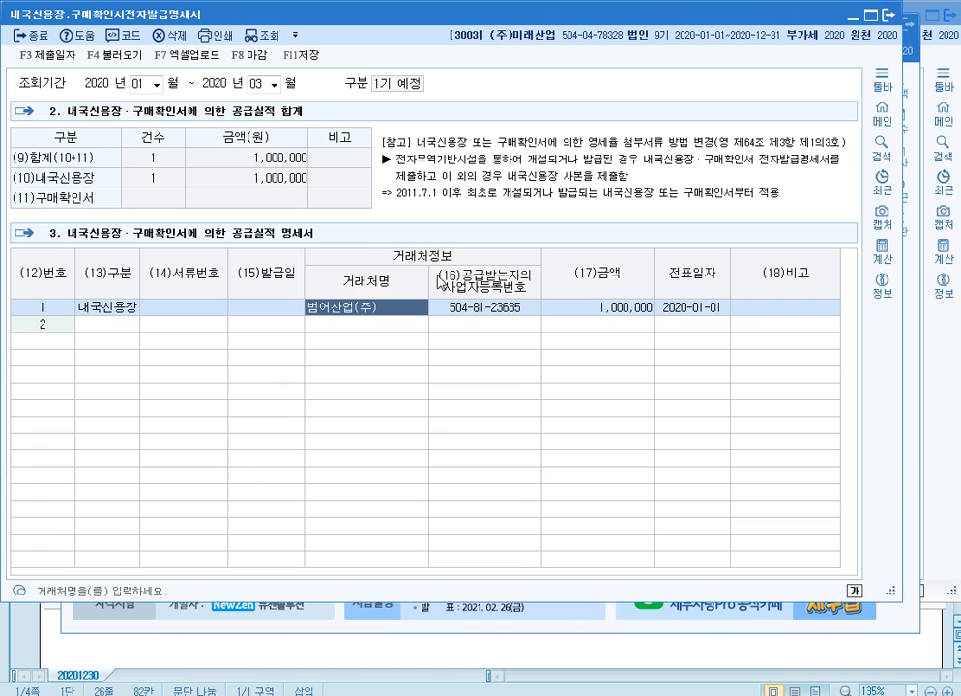
Examine the 서류번호 cell of the 범어산업(주) row and the 전표불러오기 account settings without reloading, and close 내국신용장.구매확인서전자발급명세서.
left_click(199, 311)
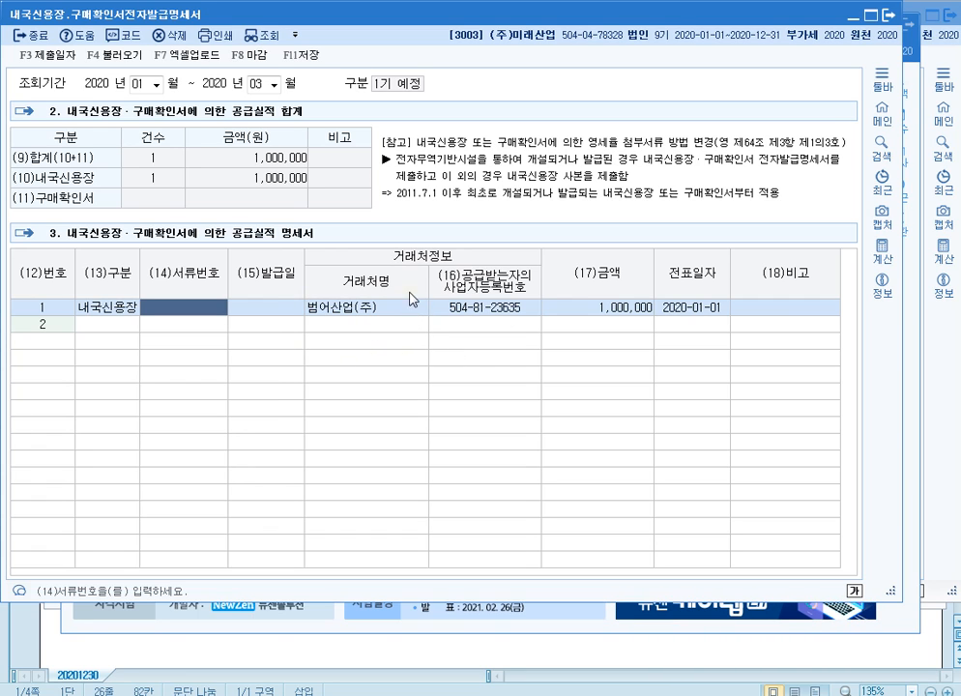
left_click(135, 58)
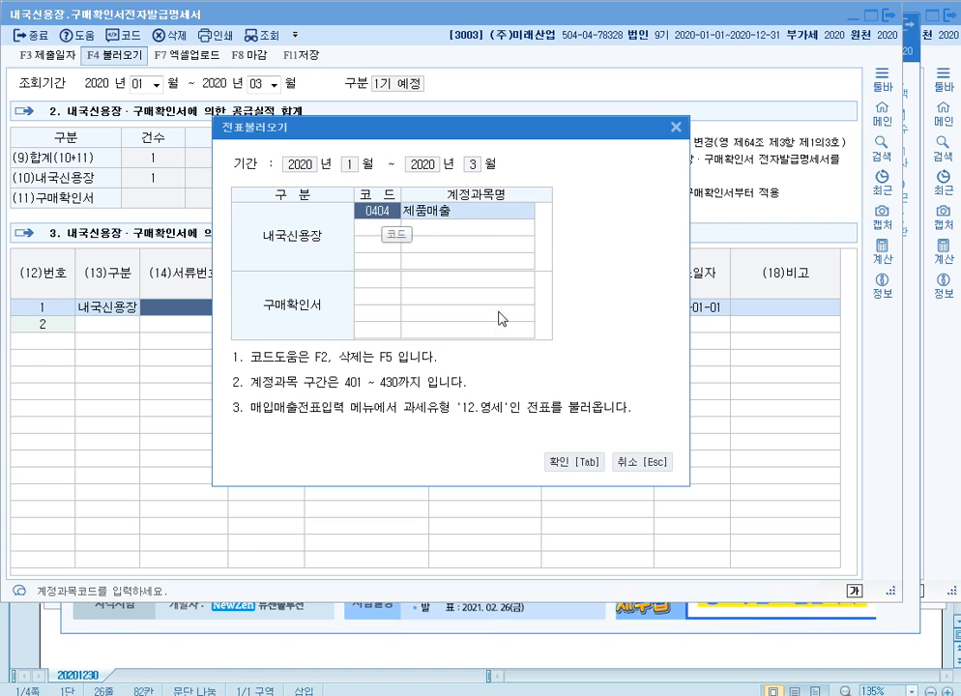
left_click(648, 465)
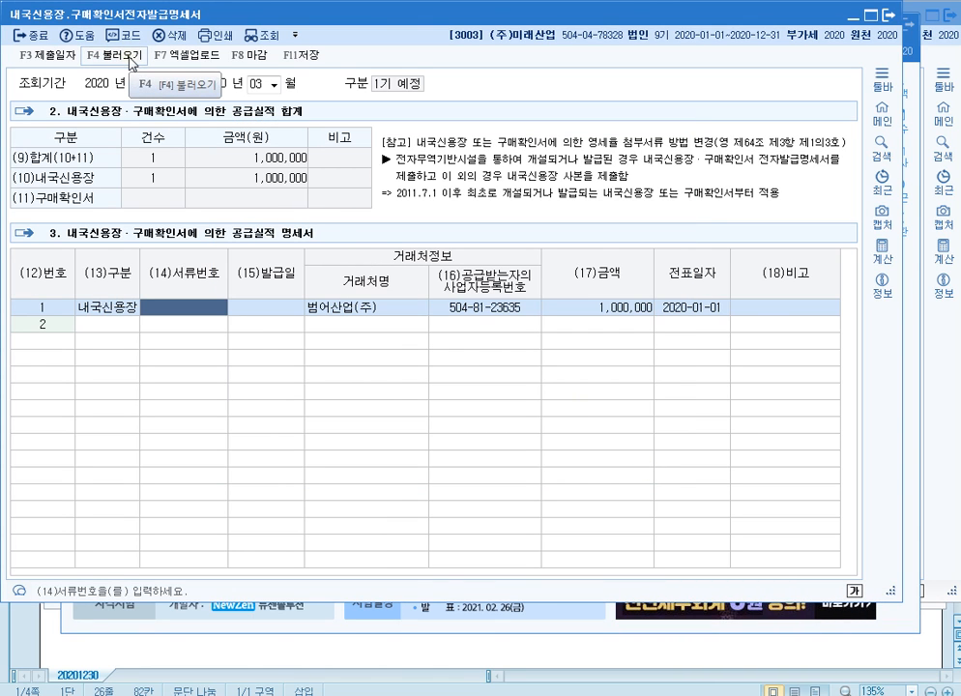
left_click(132, 58)
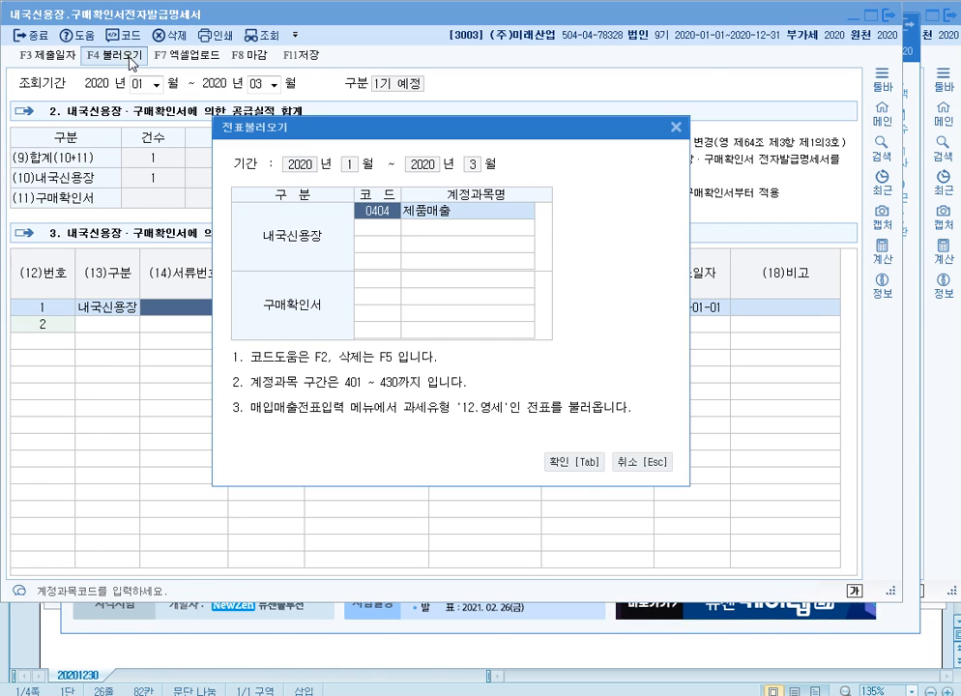
left_click(657, 470)
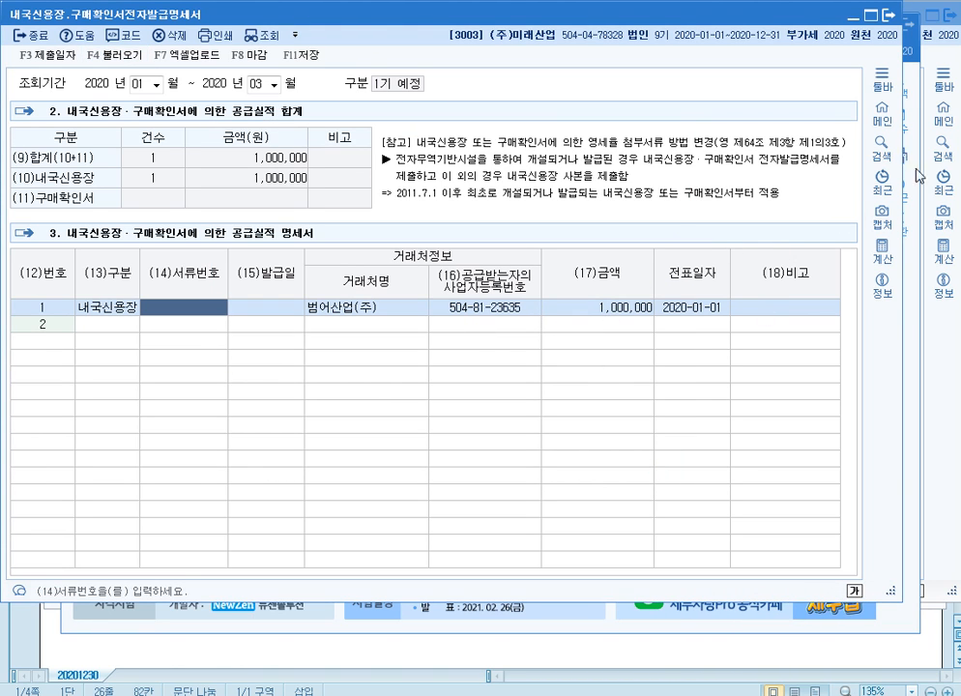
left_click(890, 19)
left_click(556, 341)
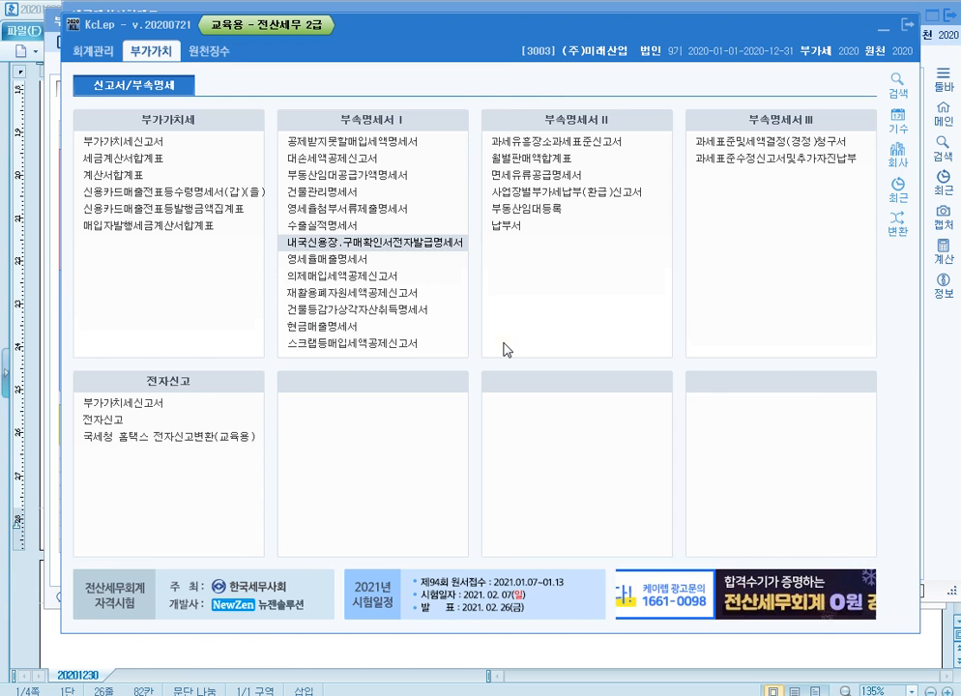
Open 영세율첨부서류제출명세서 to view its columns, close it, and switch to the 20201230.hwp document in 한글.
left_click(400, 211)
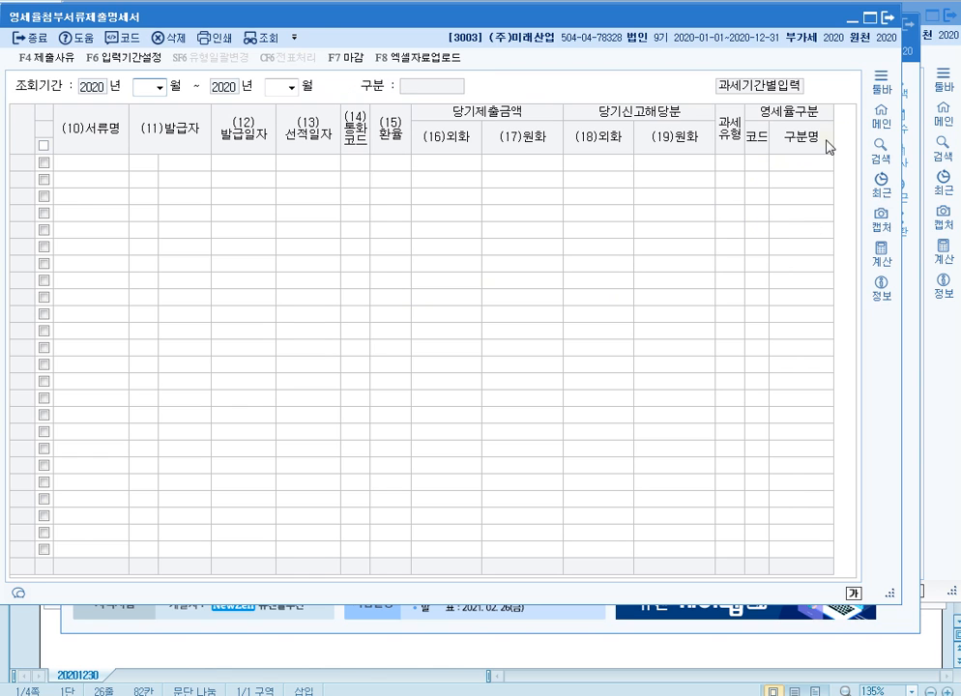
left_click(886, 16)
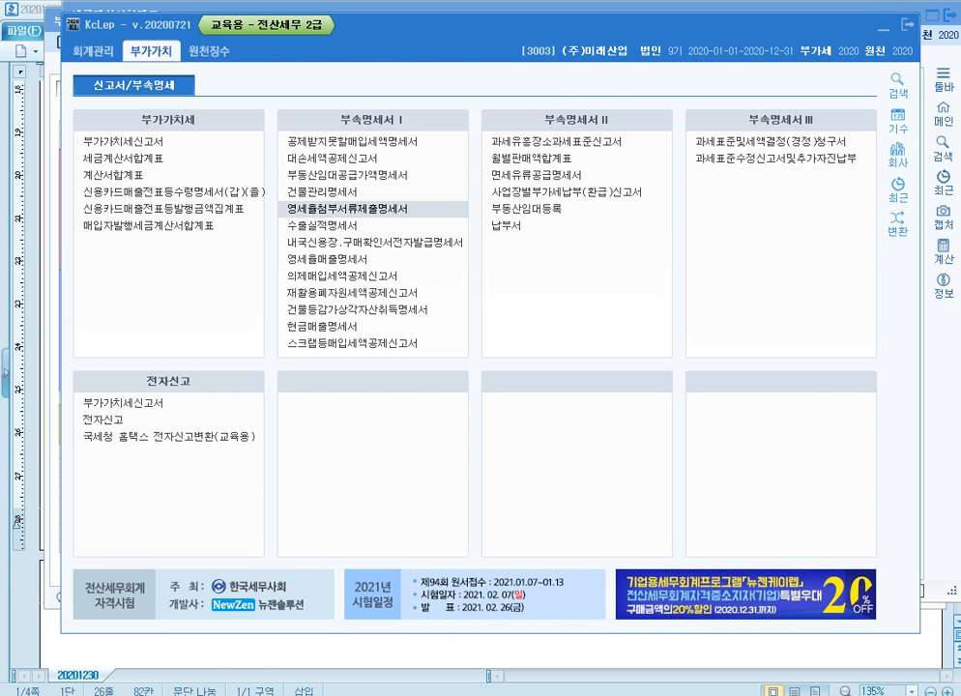
key("alt+Tab")
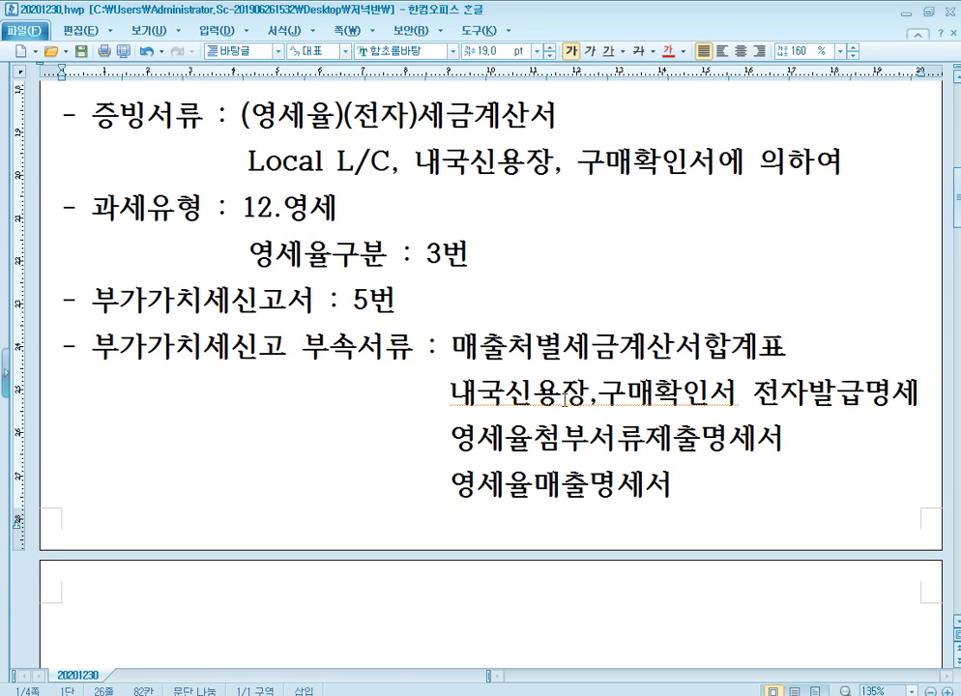
Insert the four headings 증빙서류, 과세유형, 부가가치세신고서 and 부가가치세신고 부속서류 at the start of the blank second page.
scroll(519, 496, "down", 3)
scroll(513, 469, "down", 4)
left_click(140, 286)
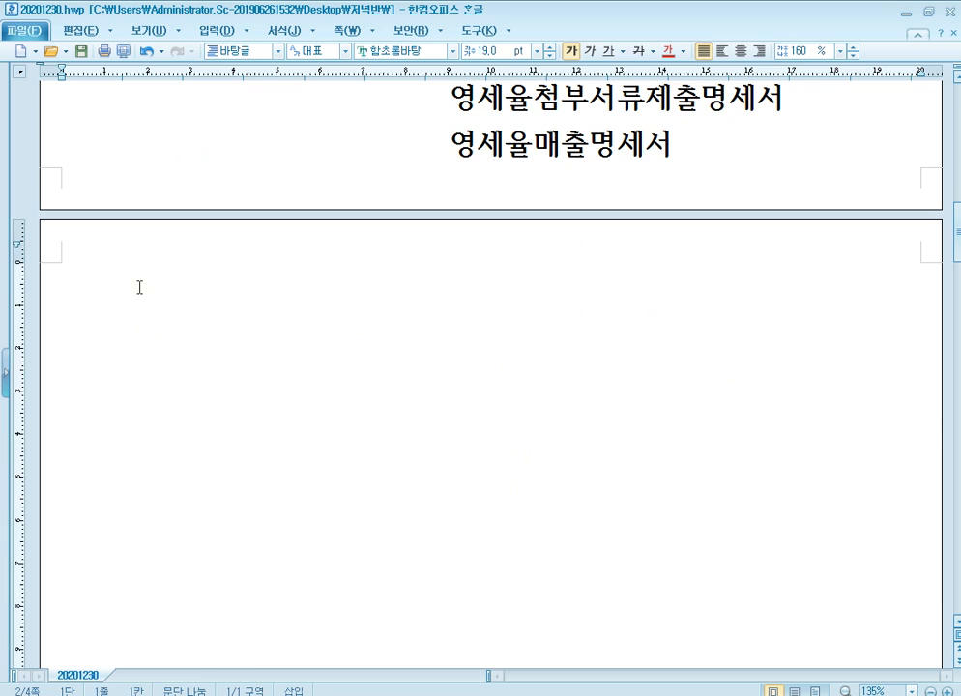
type("- 증빙서류 :  - 과세유형 :  - 부가가치세신고서 :  - 부가가치세신고 부속서류 :")
Fill in 증빙서류 as "(전자)계산서" and 과세유형 as "13.면세" on the second page.
left_click(254, 281)
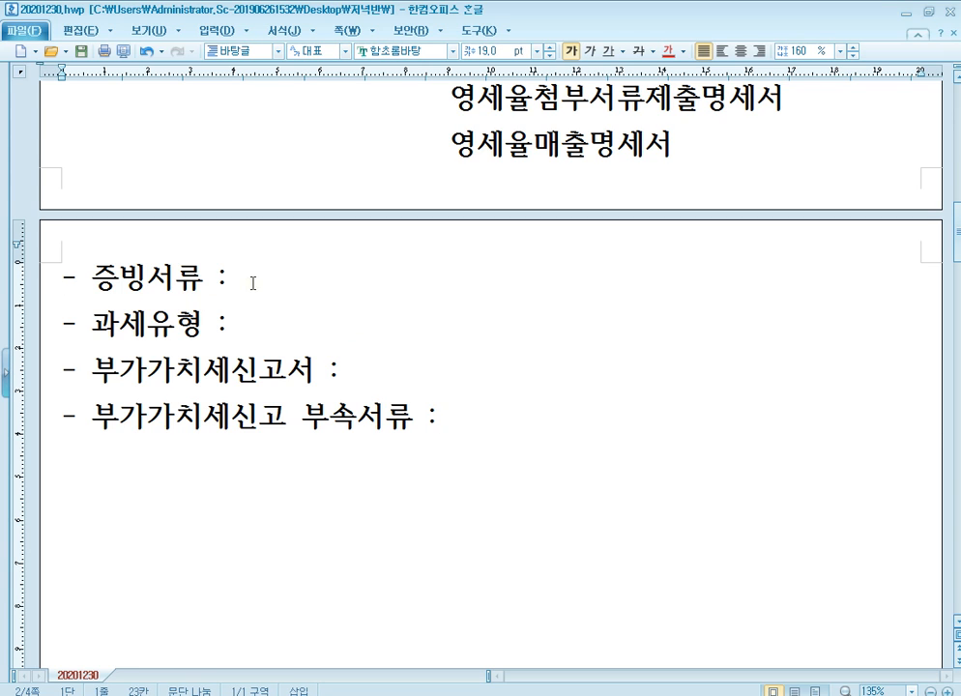
type("(전자)")
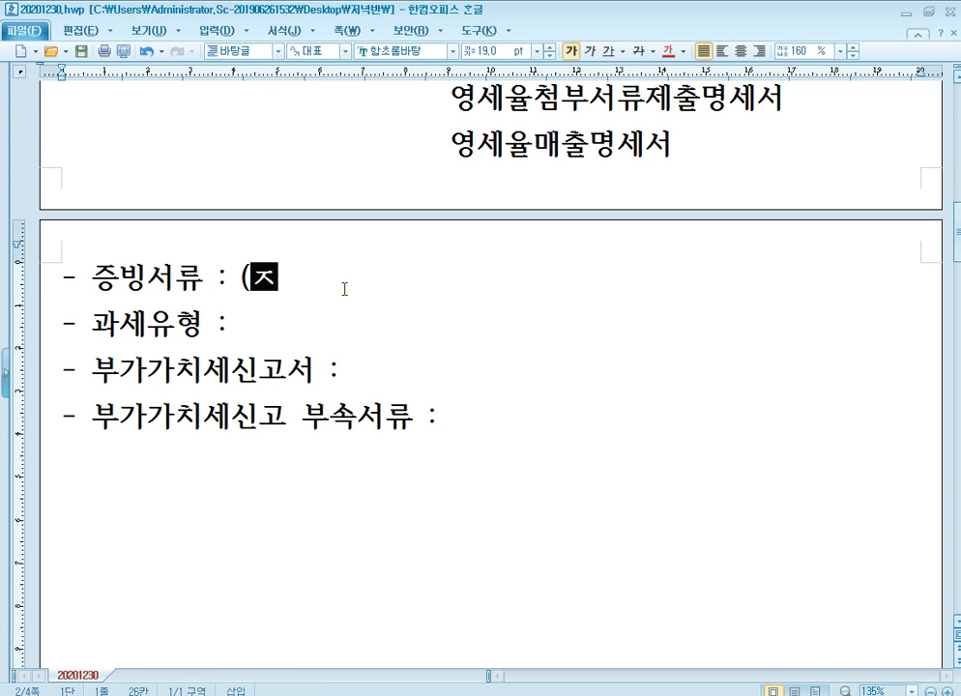
type("계산서")
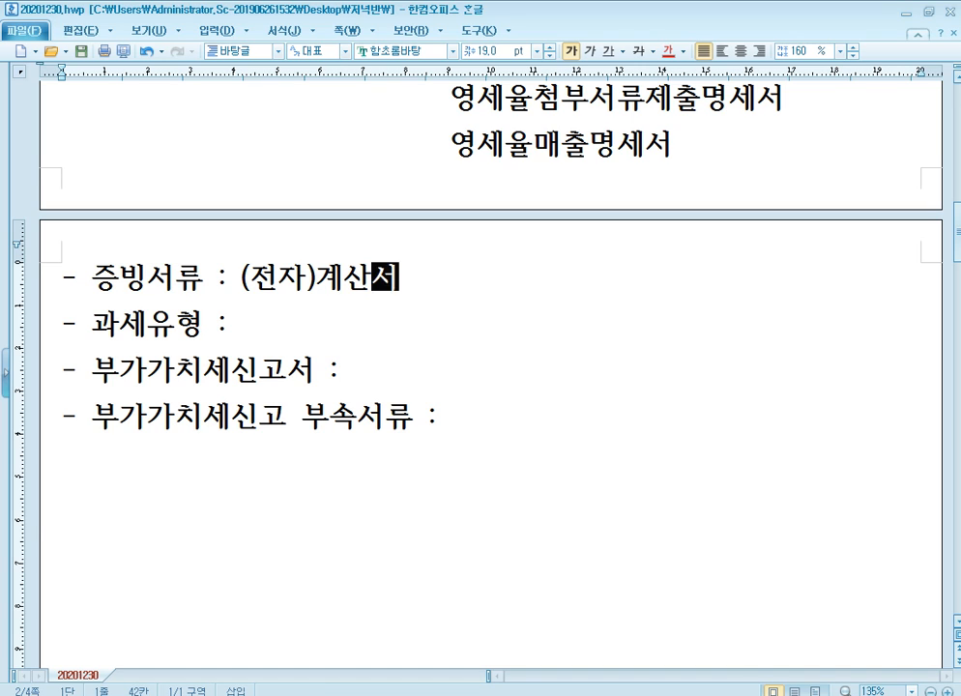
left_click(345, 288)
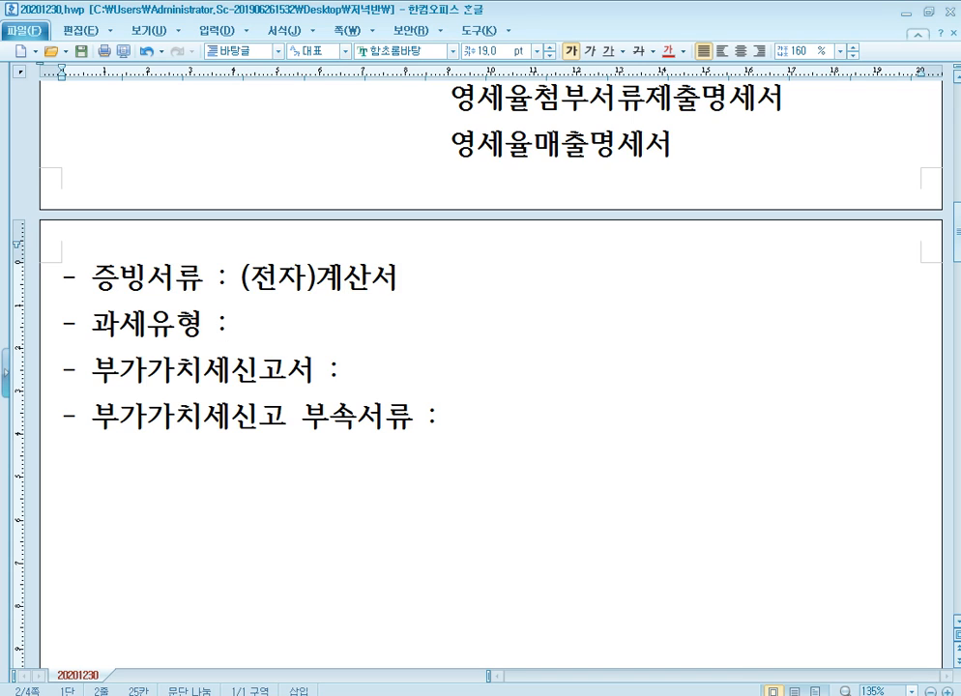
scroll(368, 298, "down", 2)
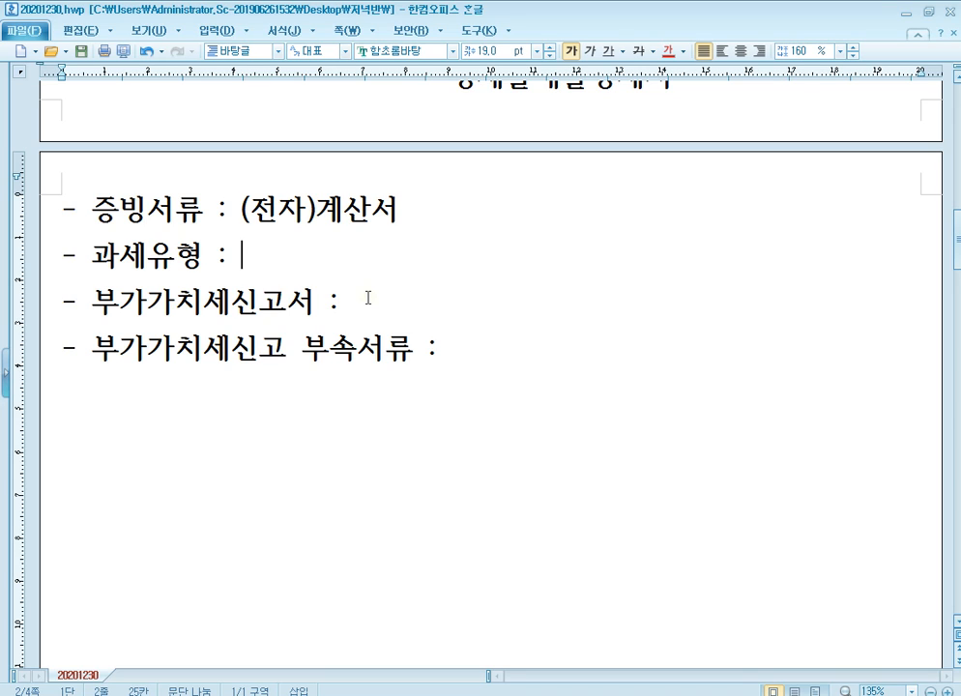
type("13.면세")
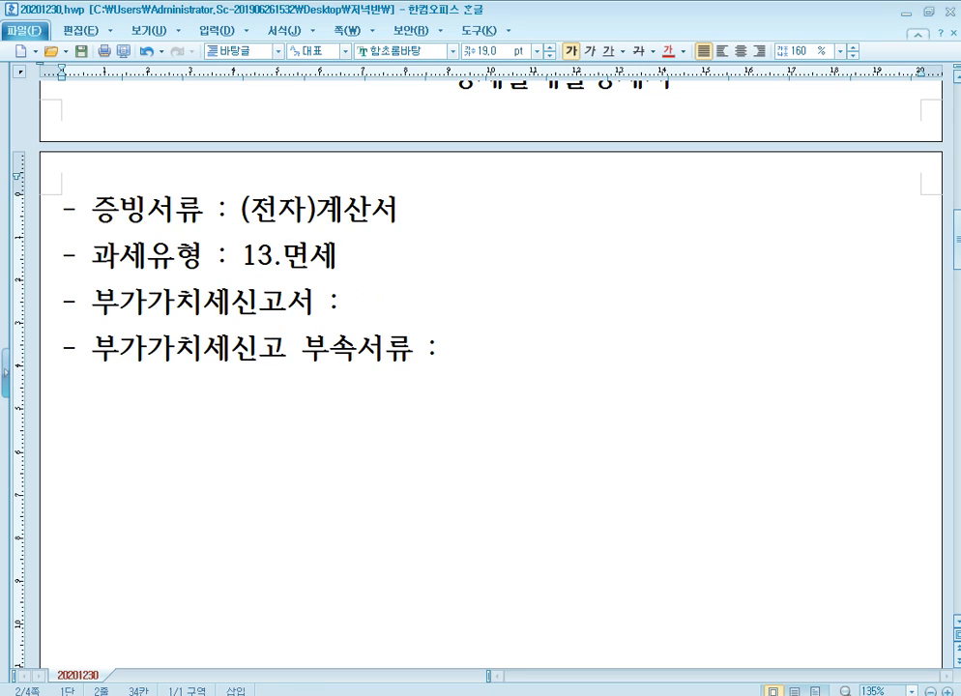
Fill in the 부가가치세신고서 line of the 13.면세 case with "X , 과세표준명세서 84번".
left_click(368, 297)
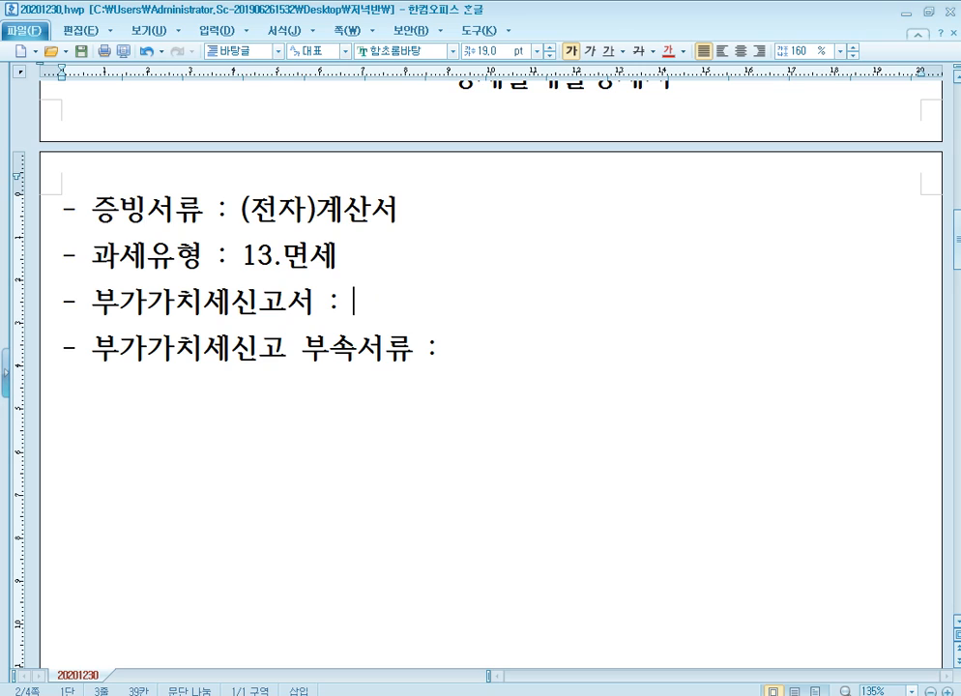
type("X ,")
type("과세표준명세서")
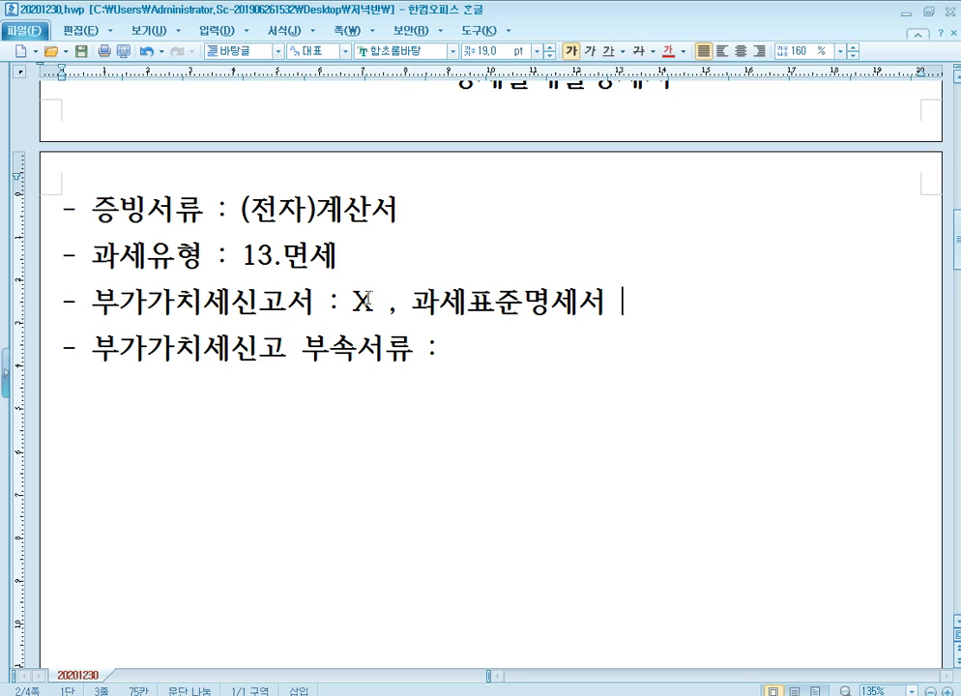
type(" 84번")
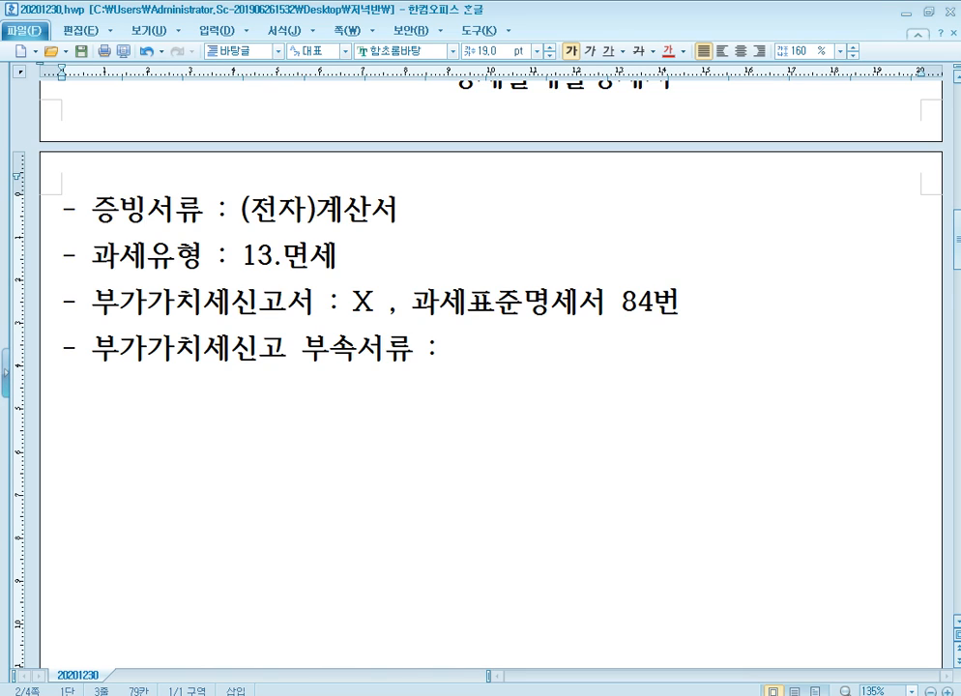
Enter the required attachment on the 부가가치세신고 부속서류 line of the 13.면세 case.
key("Down")
type("메출")
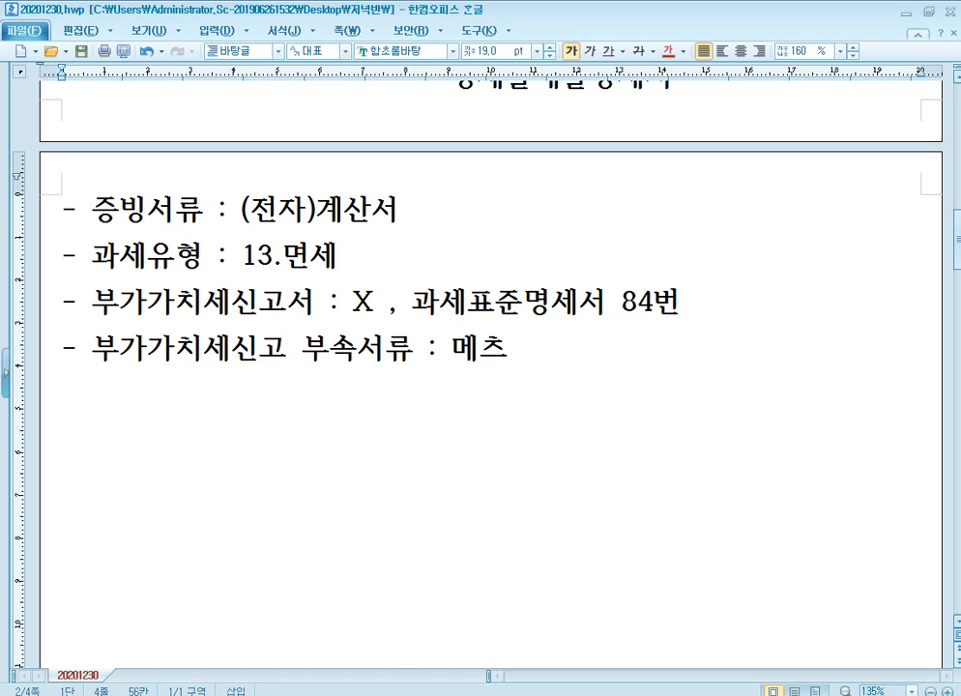
Replace the mistyped entry after the last "부가가치세신고 부속서류 :" with "매출처별계산서합계표".
key("BackSpace")
key("BackSpace")
key("BackSpace")
key("BackSpace")
type("매")
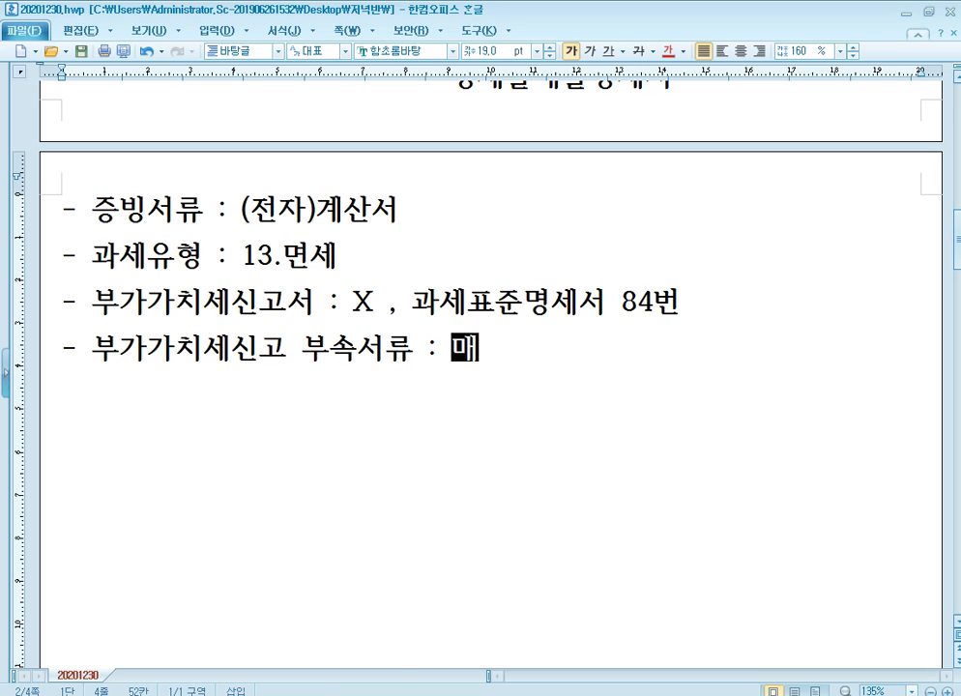
type("출처별")
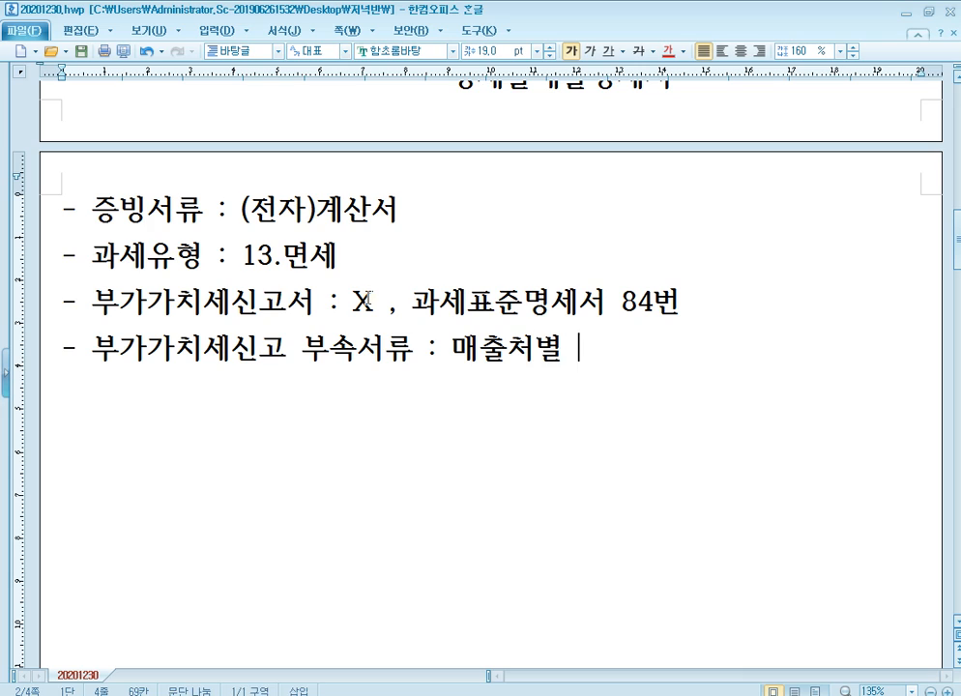
type("계산ㅅㅓ합계표")
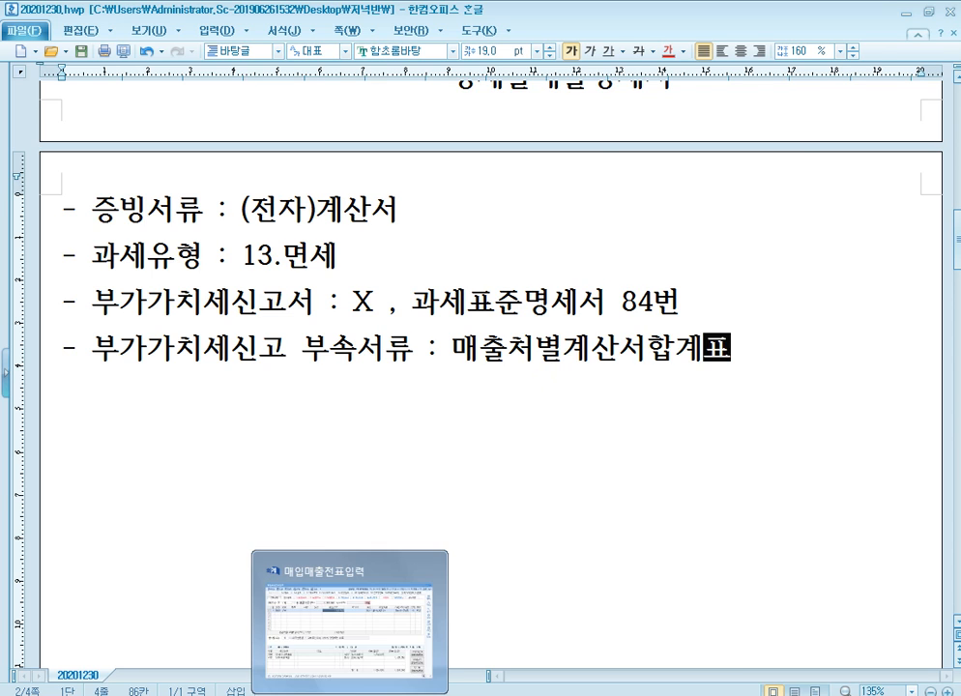
Switch to the 매입매출전표입력 window in KcLep and set the first voucher's 유형 to 13 (면세).
left_click(350, 695)
left_click(140, 150)
type("13")
key("Return")
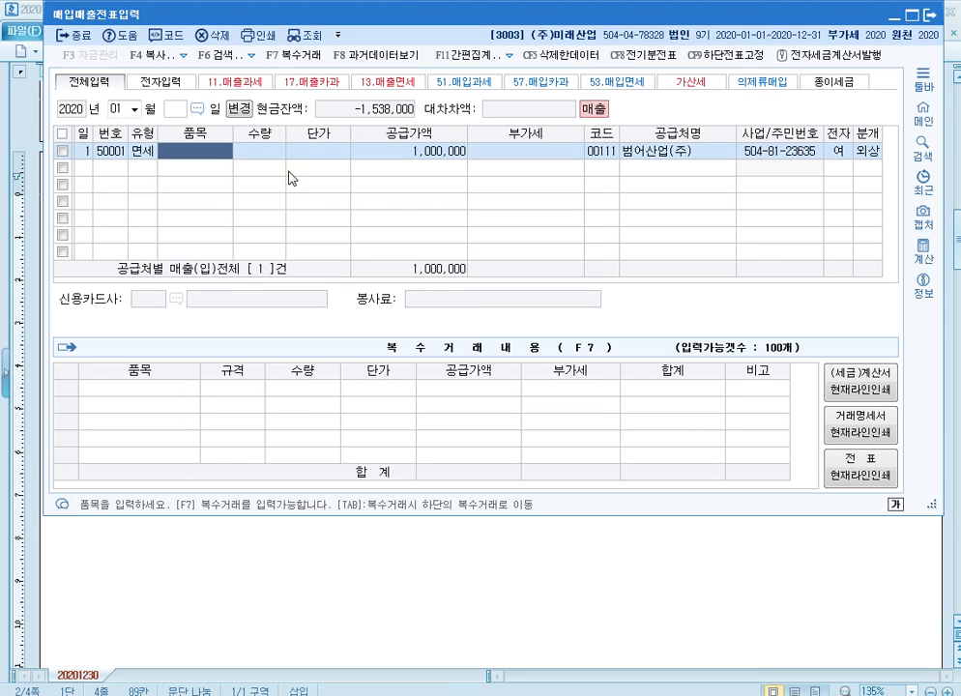
left_click(144, 152)
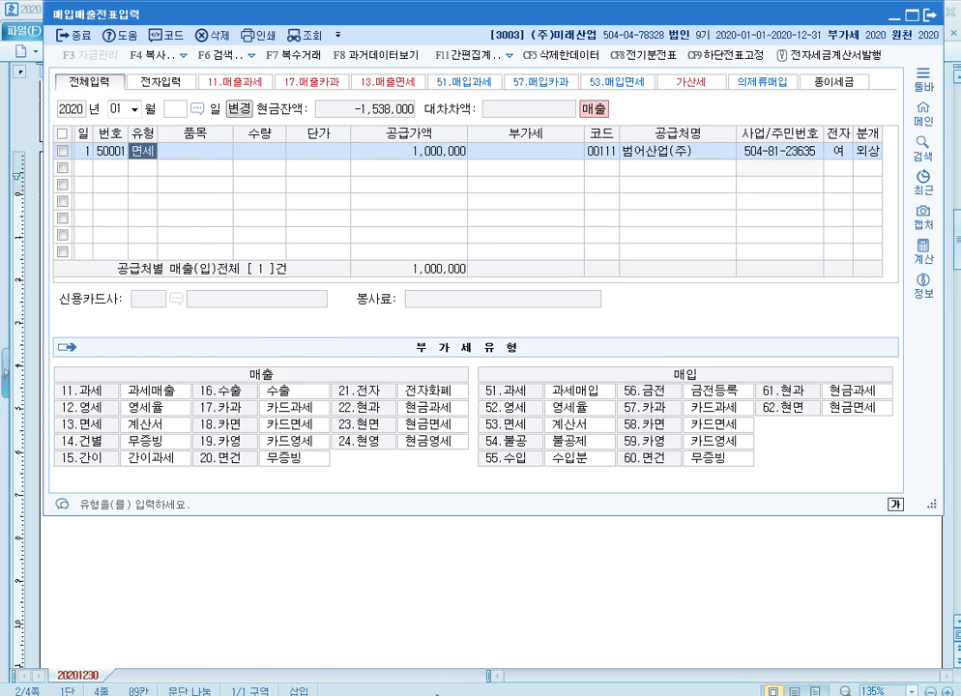
Switch to the 부가가치세신고서 for January to March 2020 and open its 과세표준명세.
left_click(391, 693)
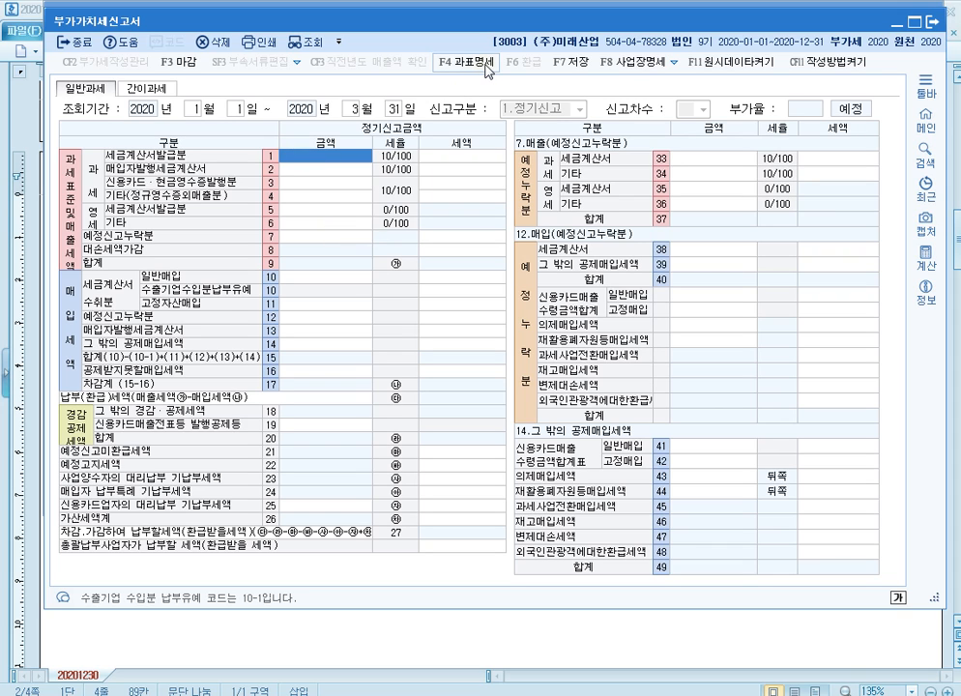
key("ctrl")
key("ctrl")
key("ctrl")
key("ctrl")
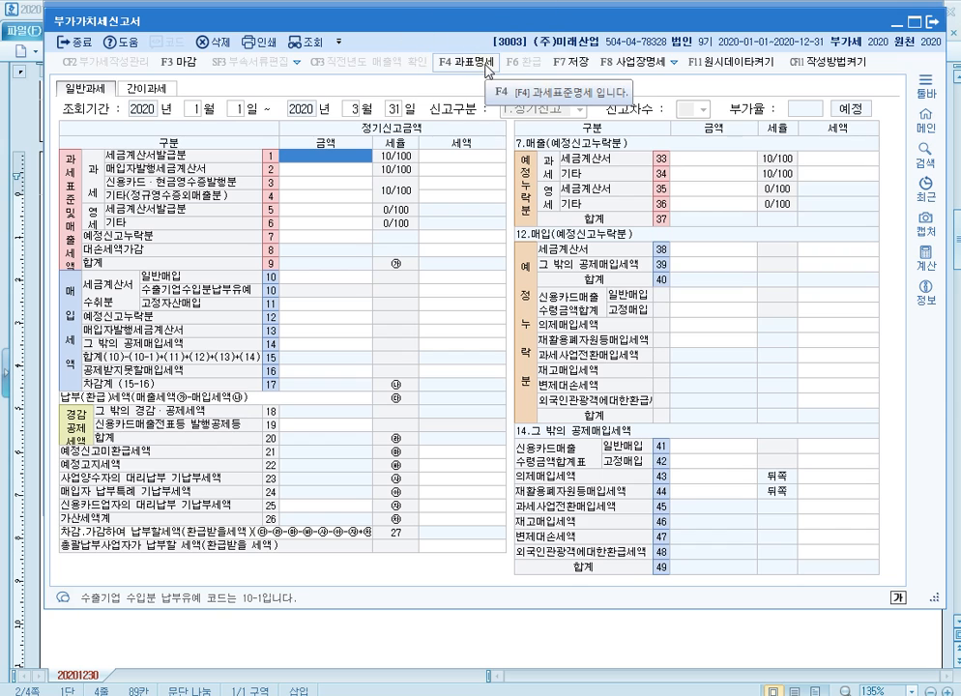
left_click(491, 63)
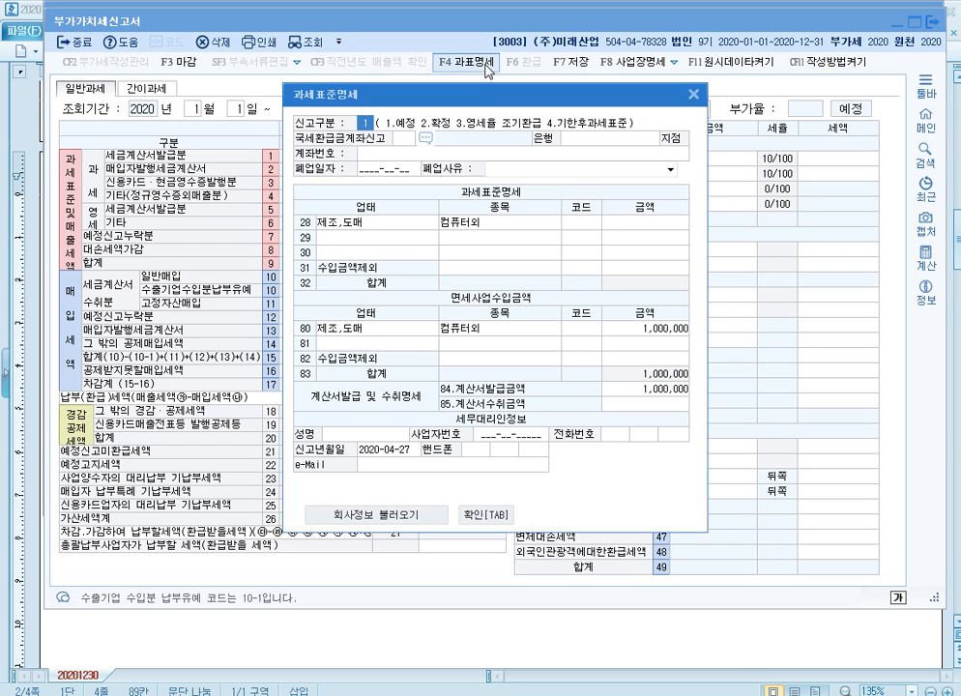
Examine the amount in line 84.계산서발급금액 of the 과세표준명세, then close the statement.
left_click(628, 388)
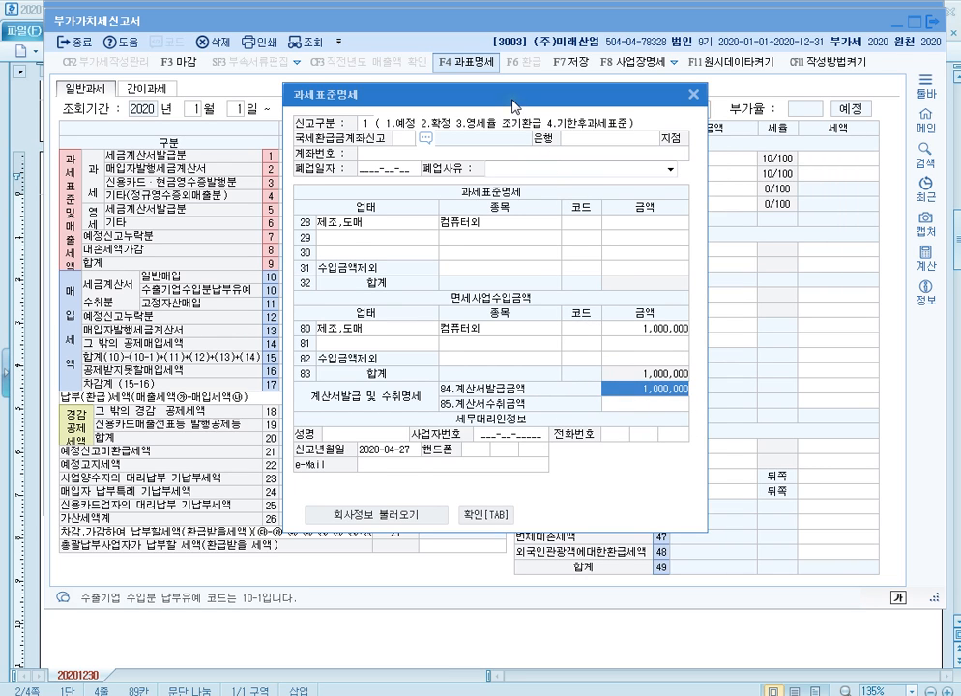
left_click_drag(511, 100, 512, 58)
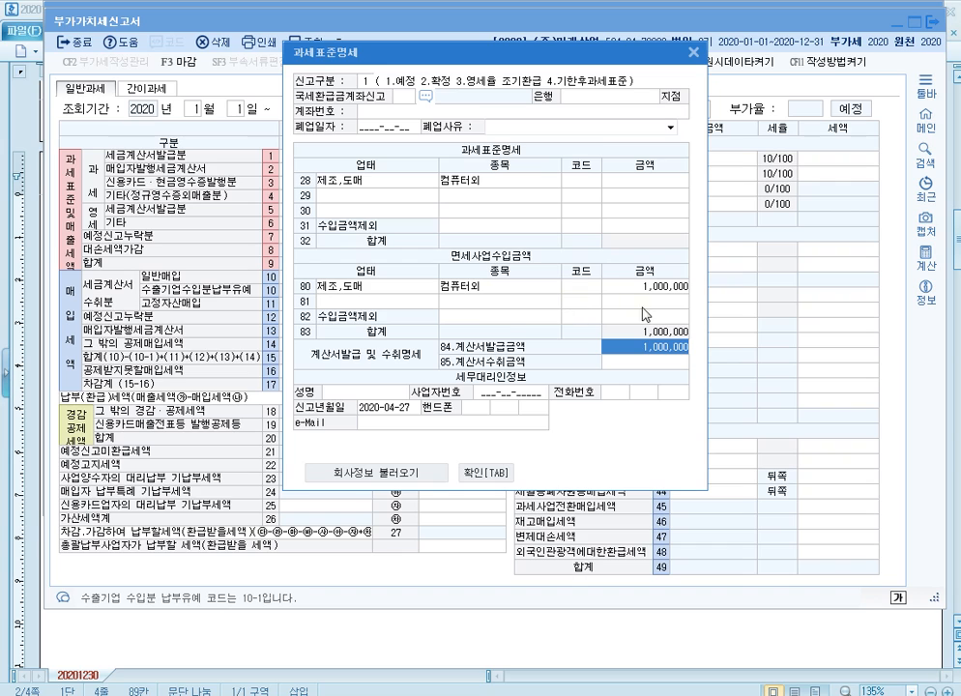
left_click(671, 358)
left_click(671, 358)
left_click(671, 358)
left_click(694, 55)
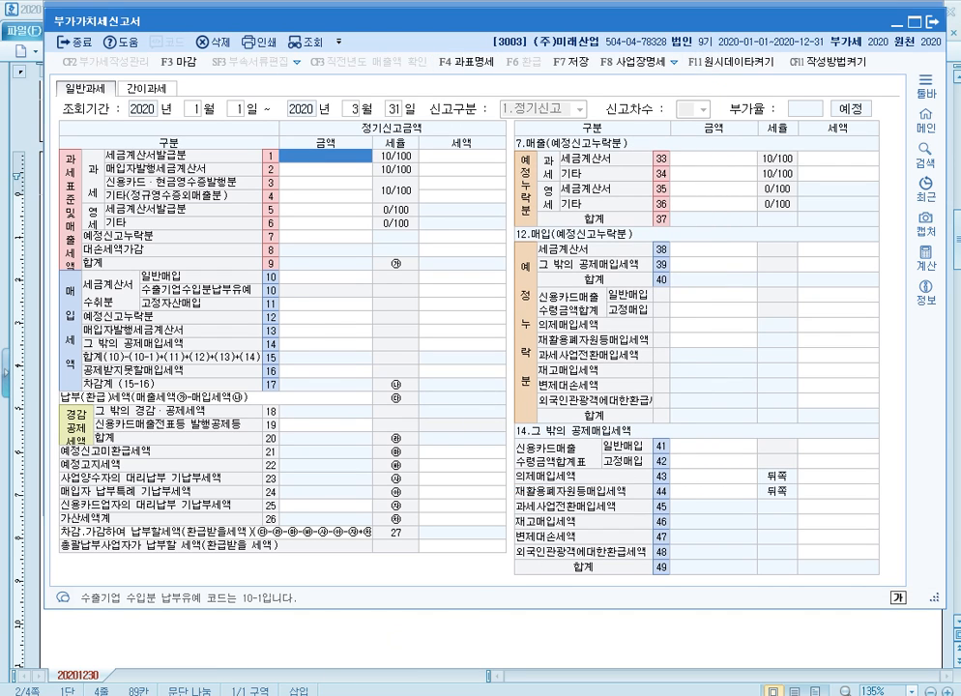
Open the 계산서합계표 from the VAT forms, review its sales invoices by electronic transmission date, and close it.
key("Escape")
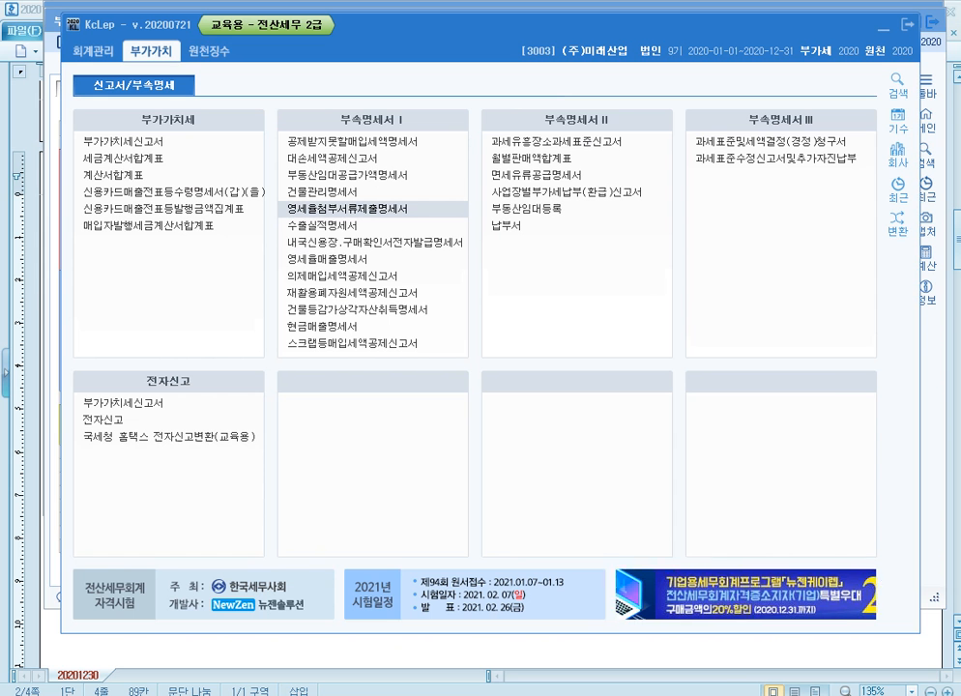
left_click(178, 182)
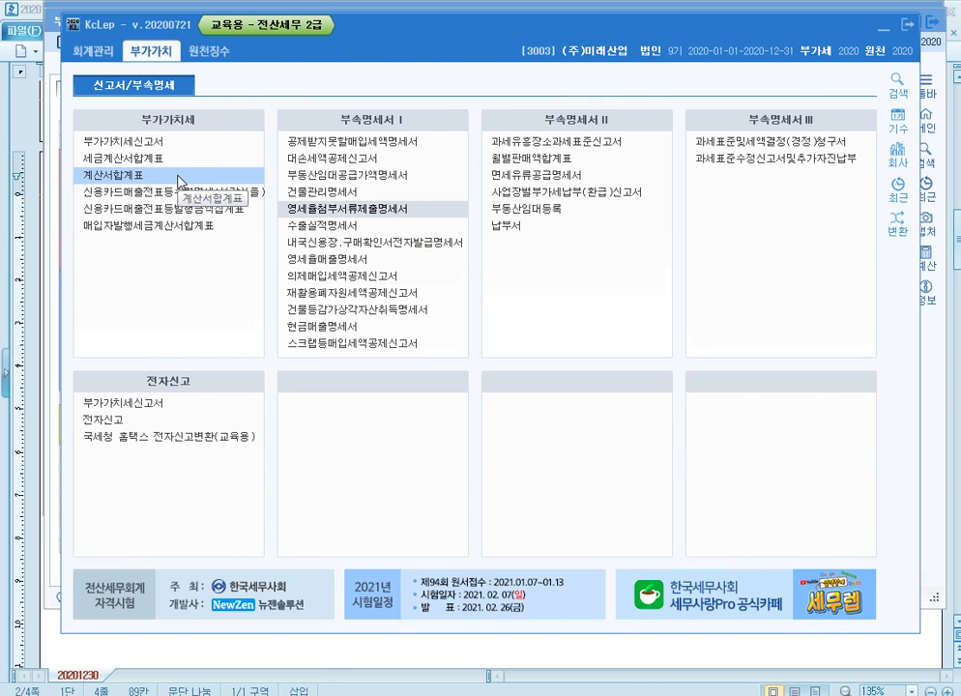
double_click(179, 182)
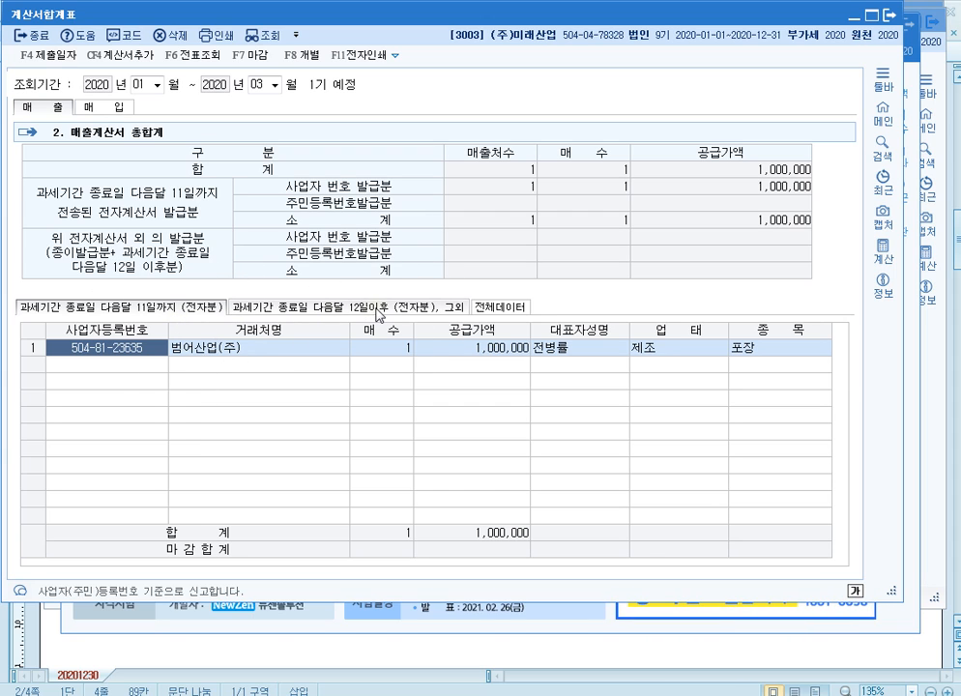
left_click(329, 313)
left_click(180, 306)
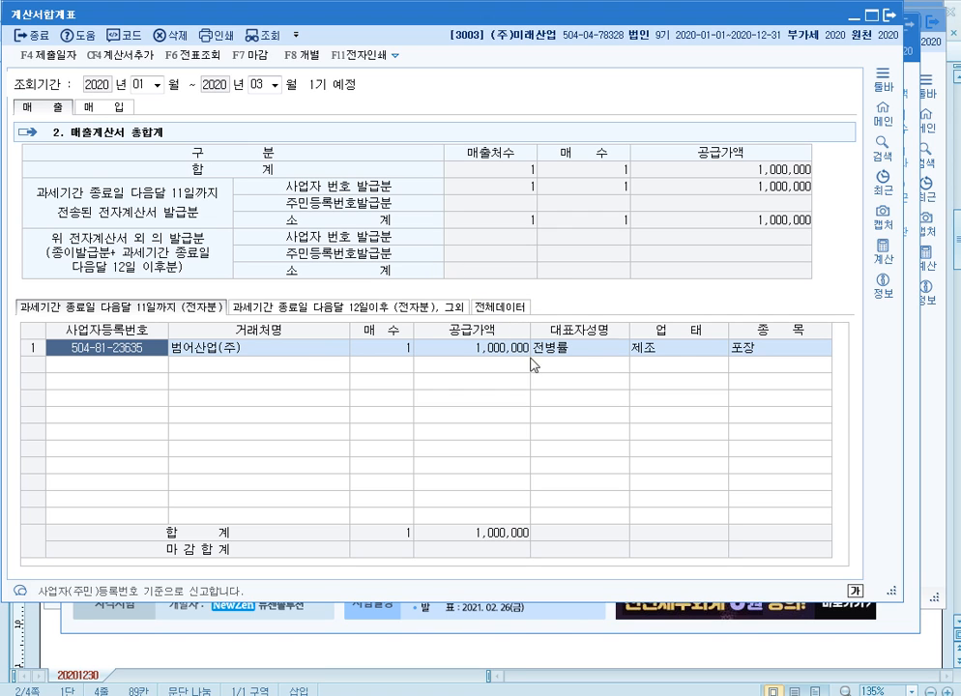
left_click(892, 18)
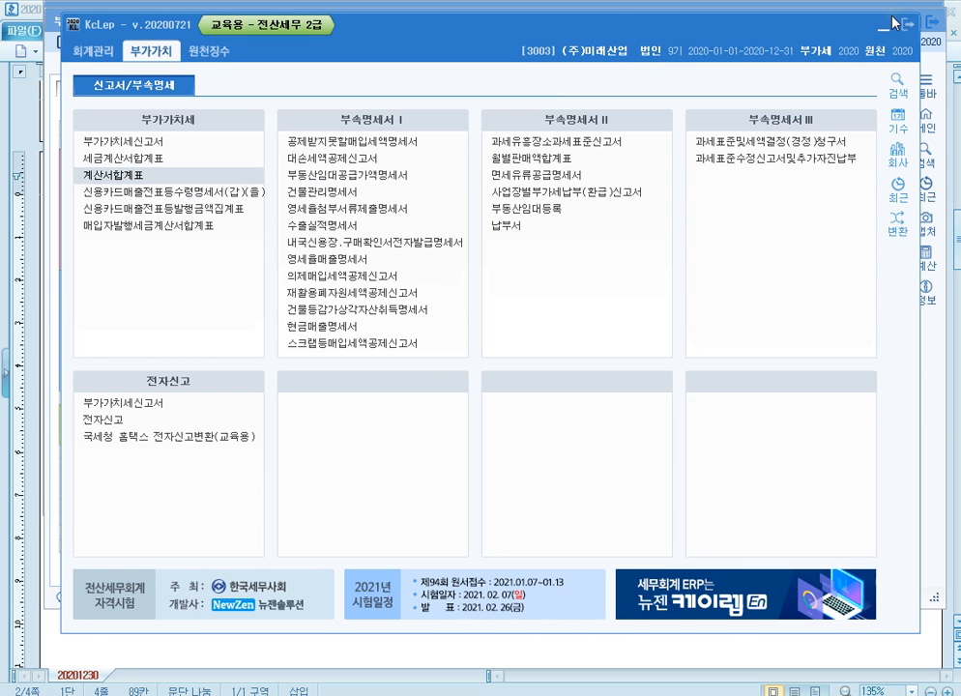
Return to the Hangul document and add a blank block of 증빙서류, 과세유형, 부가가치세신고서 and 부가가치세신고 부속서류 lines below the 면세 notes.
left_click(957, 427)
scroll(218, 305, "up", 3)
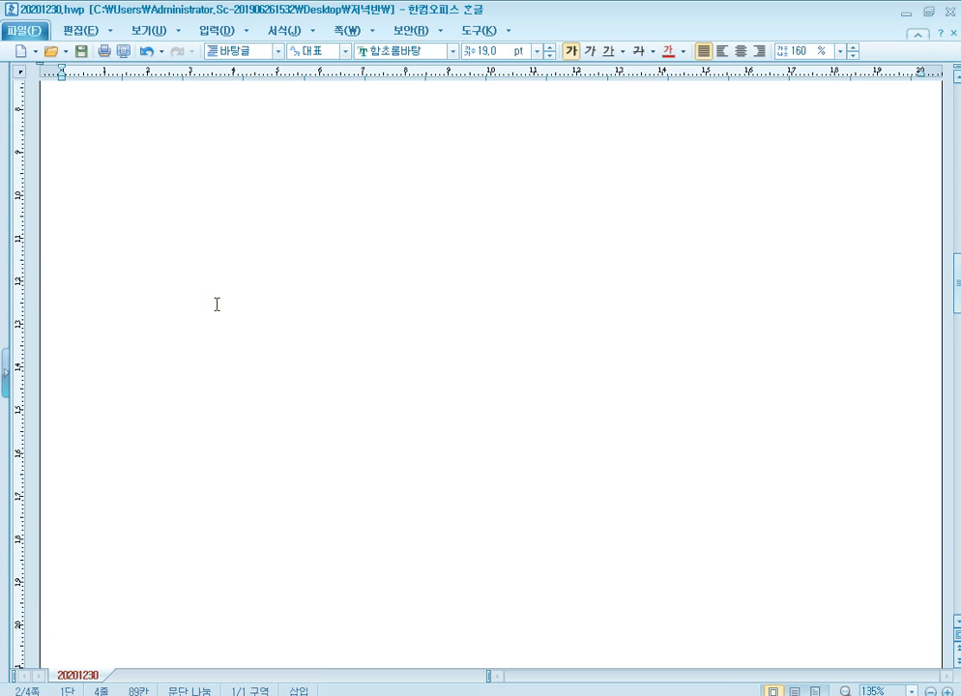
scroll(217, 305, "up", 5)
scroll(225, 310, "down", 1)
key("Return")
key("Return")
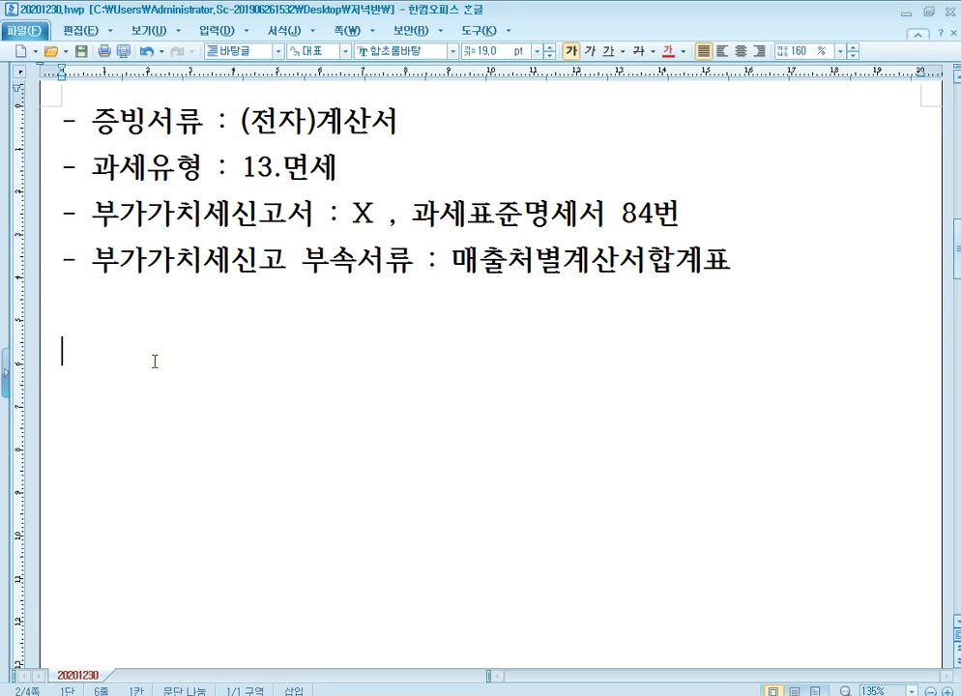
type("- 증빙서류 : - 과세유형 : - 부가가치세신고서 : - 부가가치세신고 부속서류 :")
Fill in the new block's 증빙서류 line with "과세거래 - 증빙X(무증빙), 간이영수증".
left_click(282, 350)
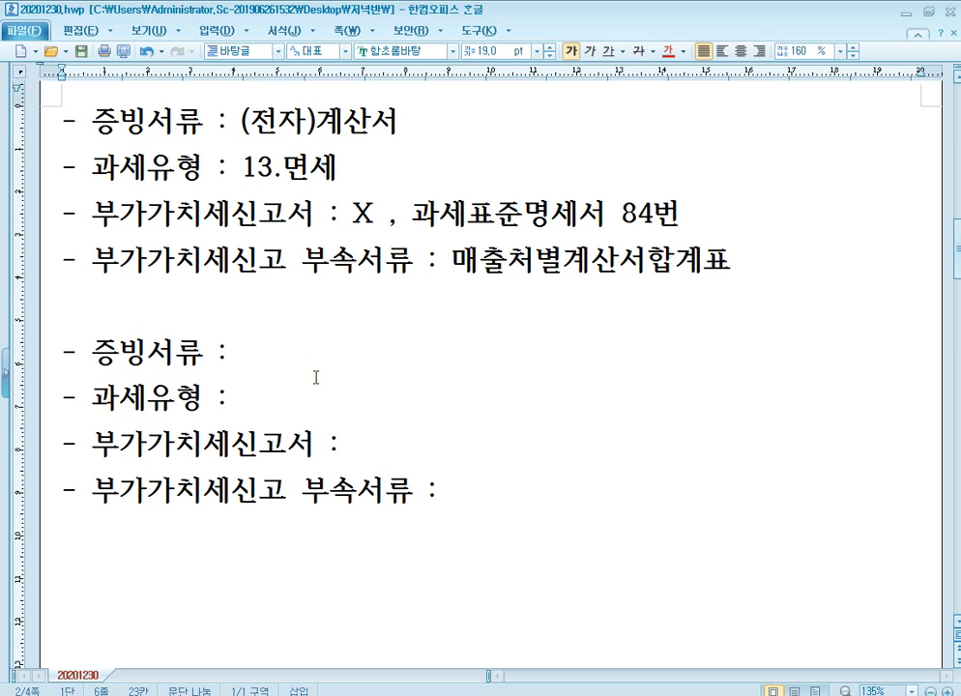
type("무")
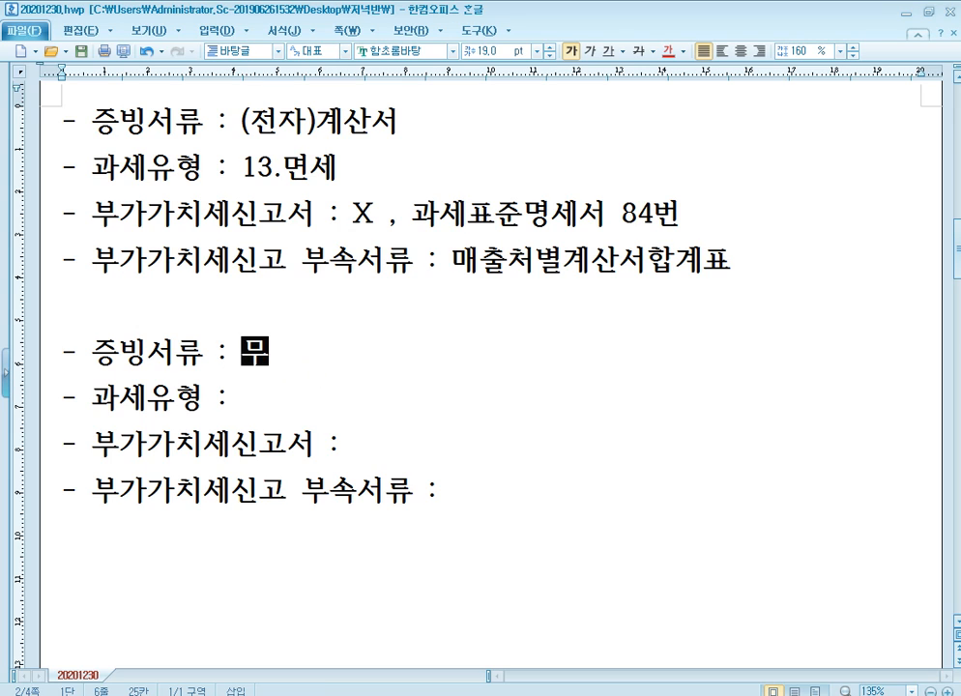
key("BackSpace")
key("BackSpace")
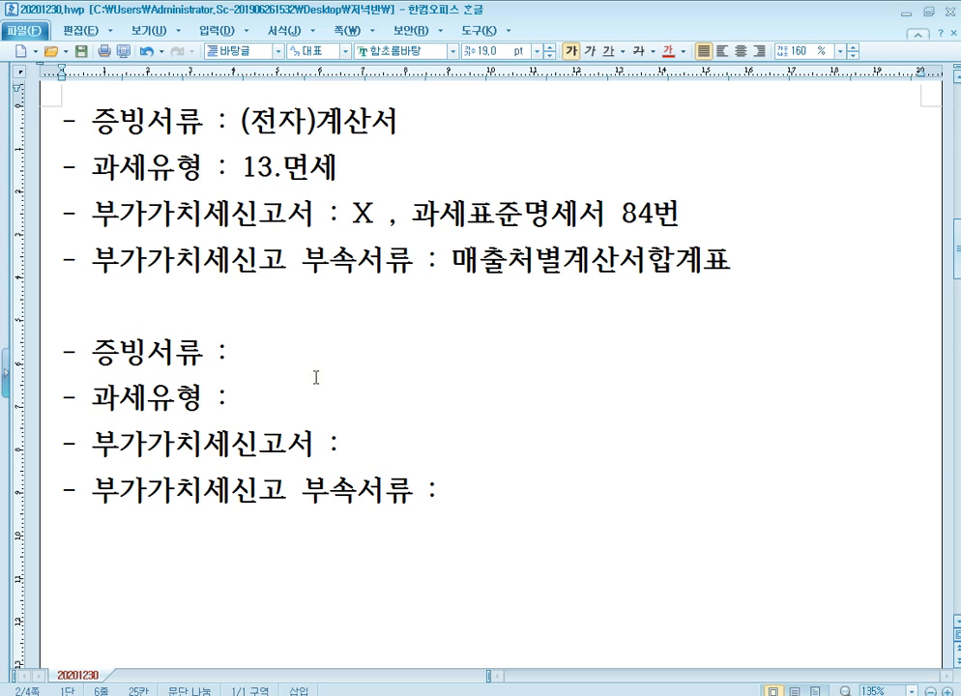
type("과세거래")
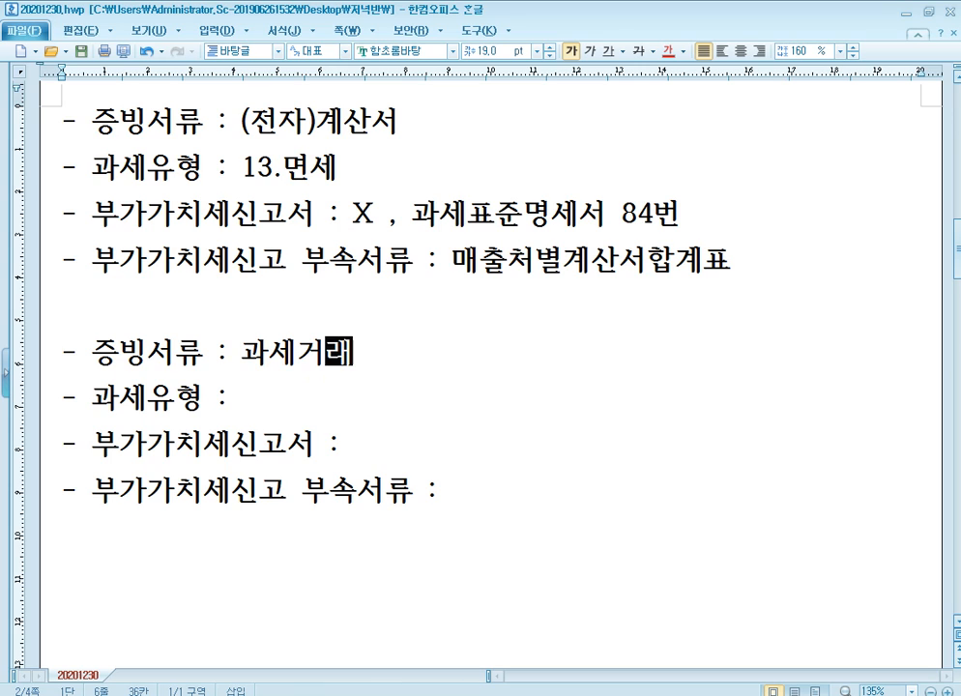
type(" - 증빙")
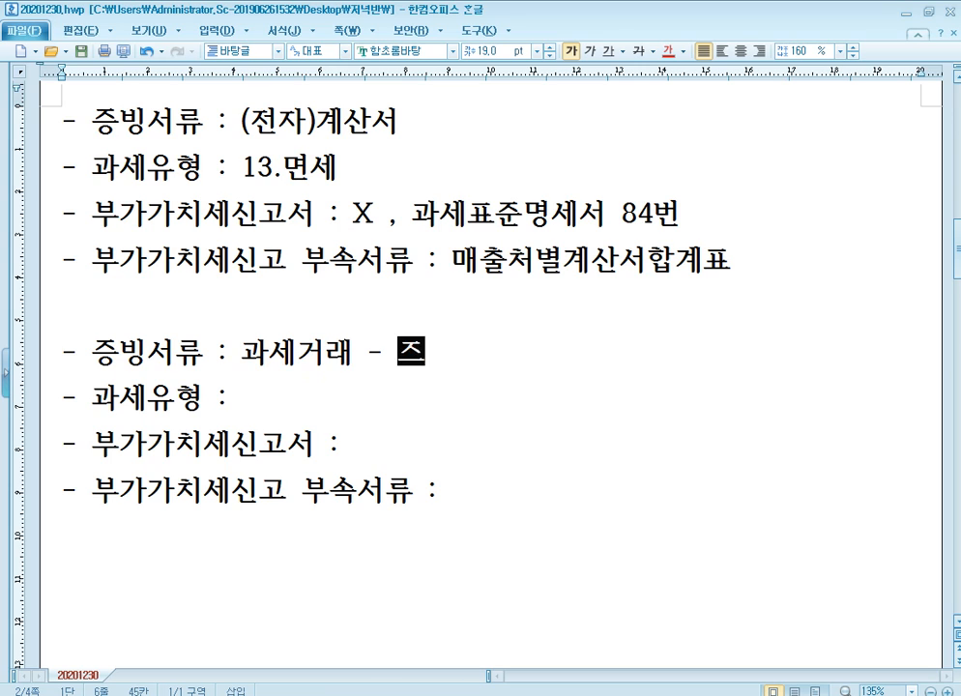
key("Hangul")
type("X")
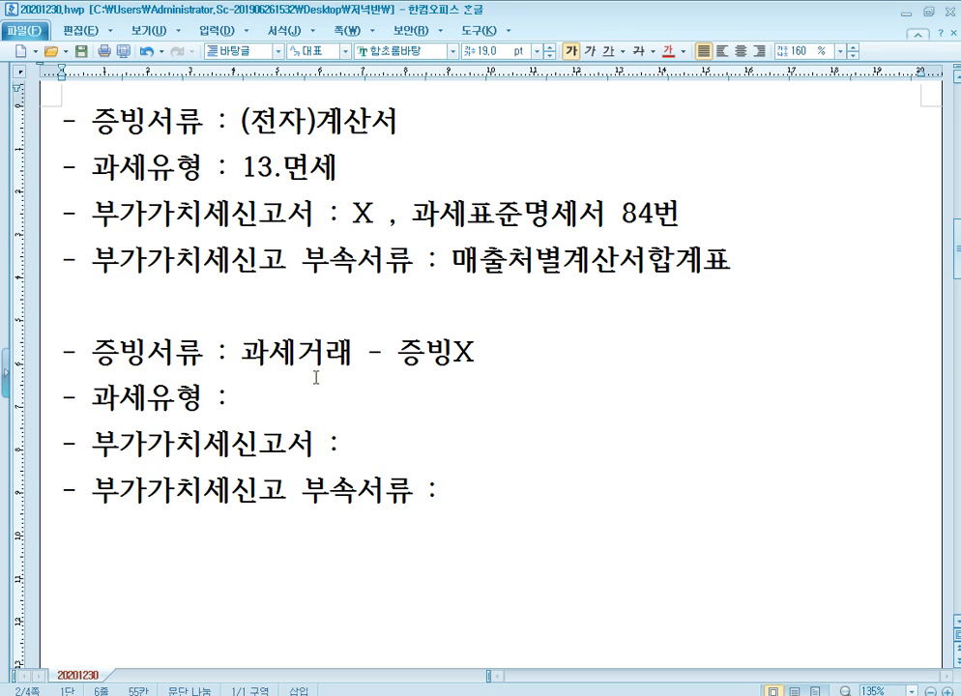
type("(무증빙")
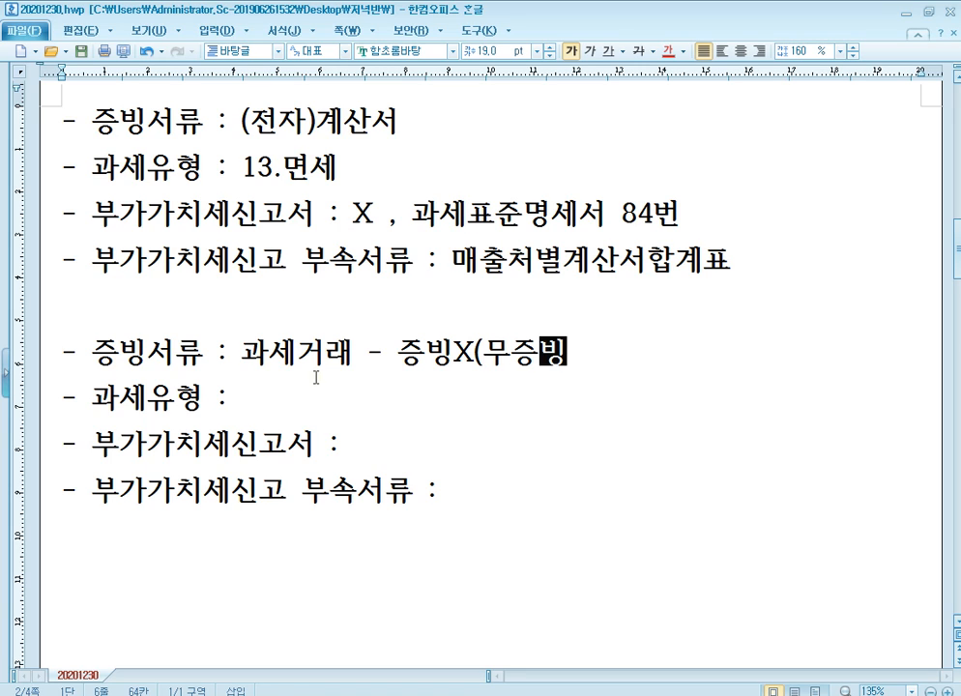
type("), ")
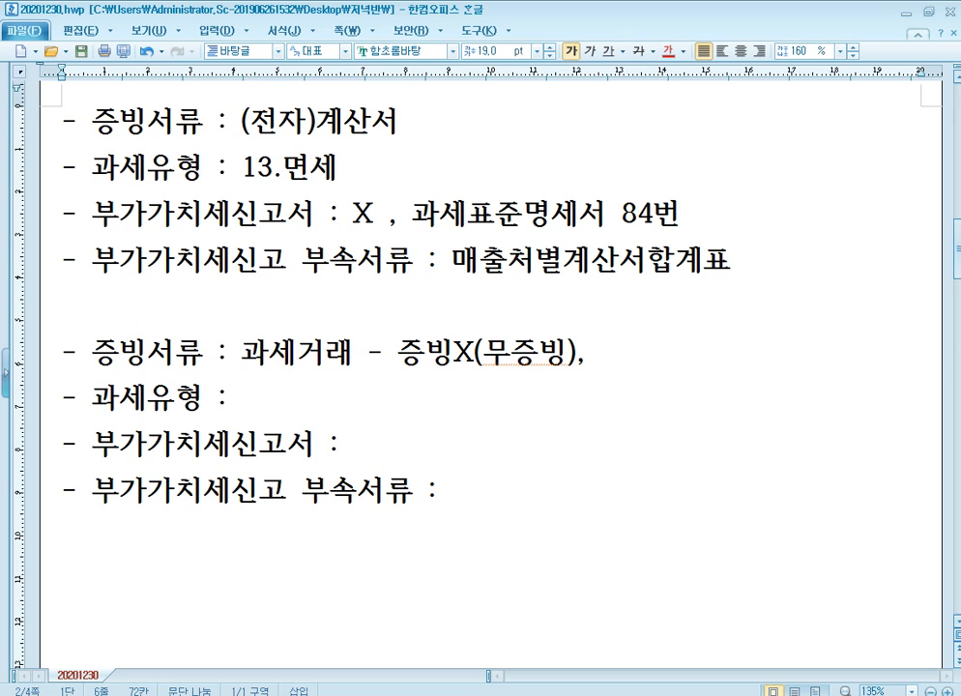
type("간이영ㅅ")
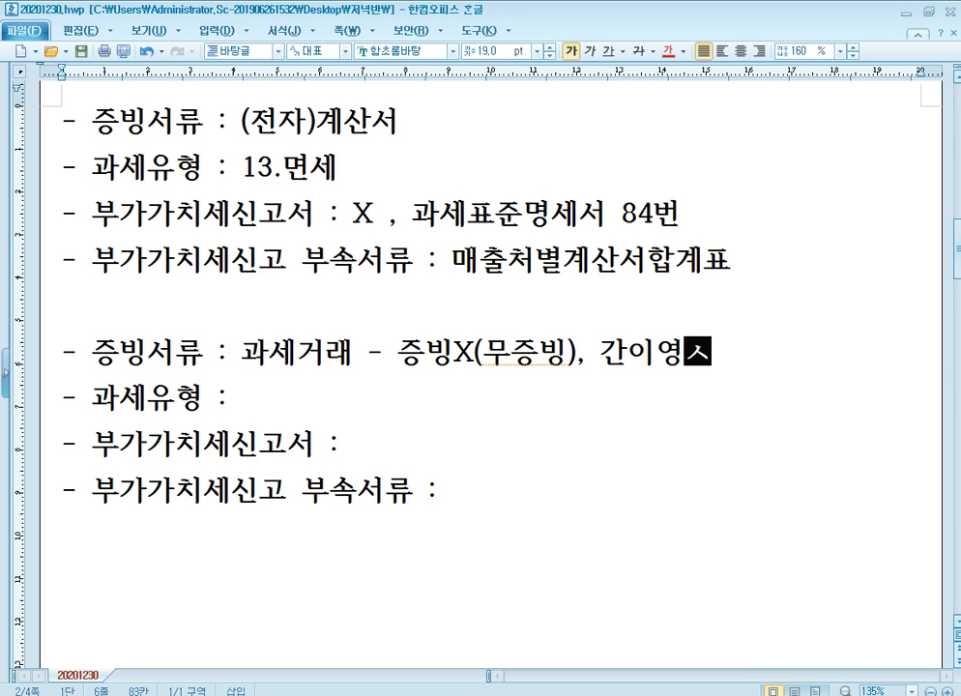
type("수증")
Add a continuation line "간주공급, 간주임대료" under the 증빙서류 entry and indent it to align with "증빙X".
key("Return")
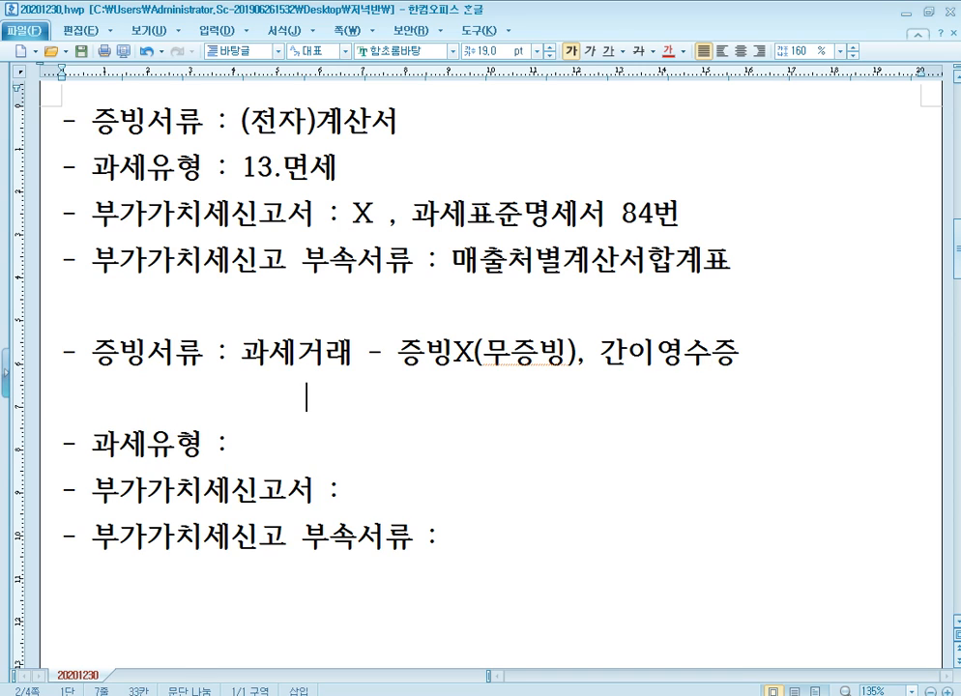
key("BackSpace")
key("BackSpace")
type("간주공")
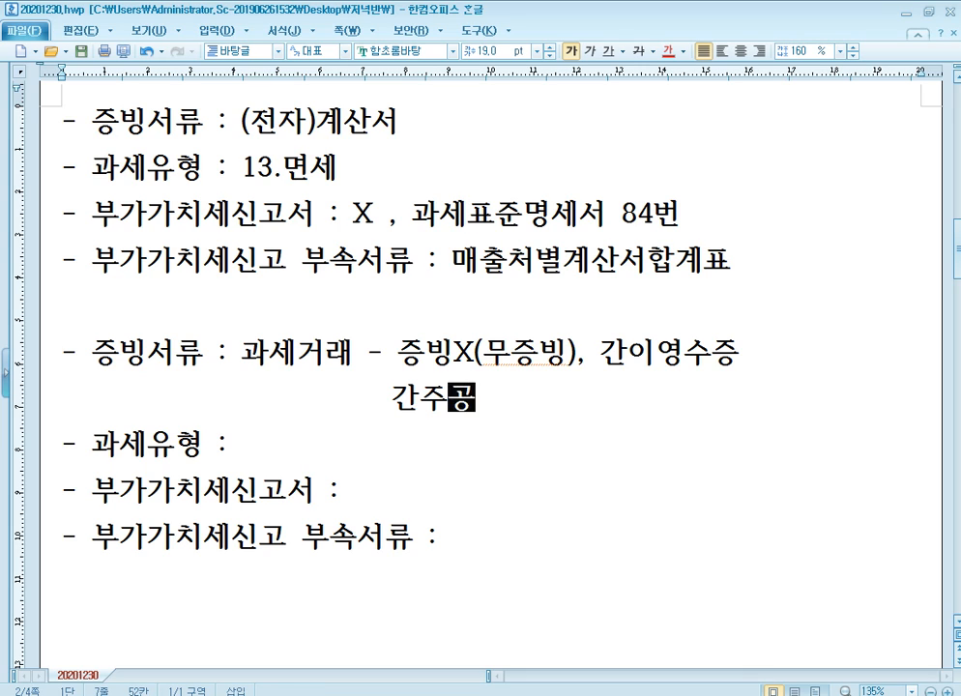
type("급,")
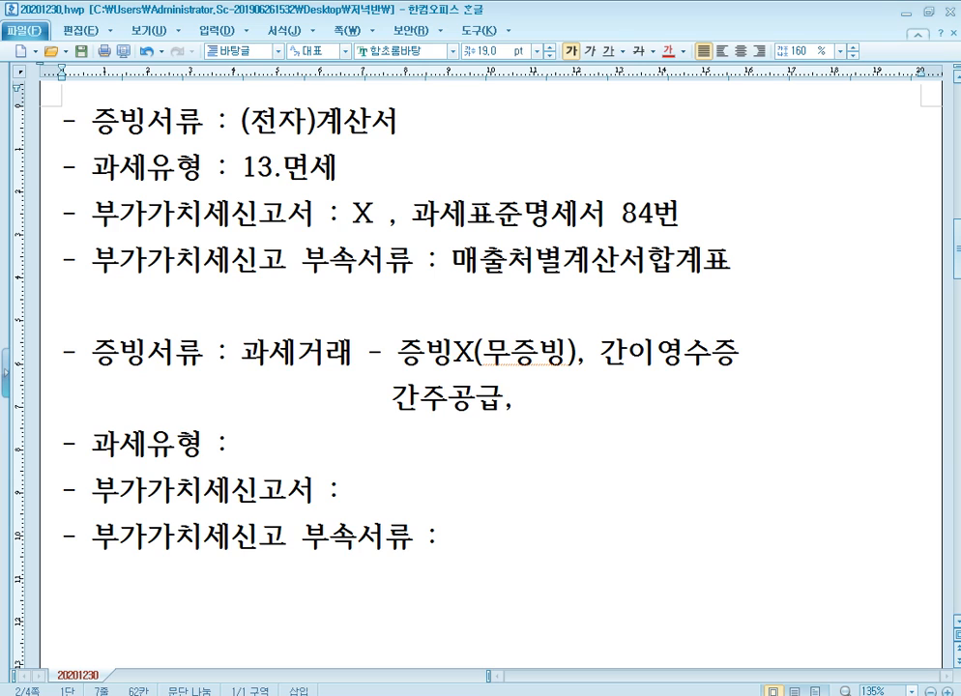
type(" 간주임대료")
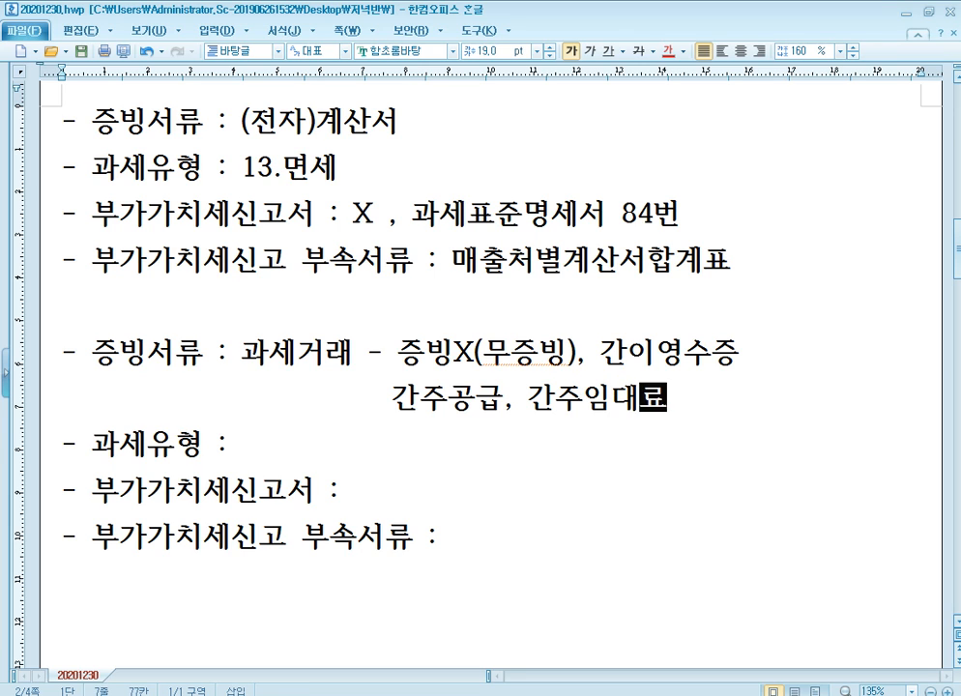
key("Home")
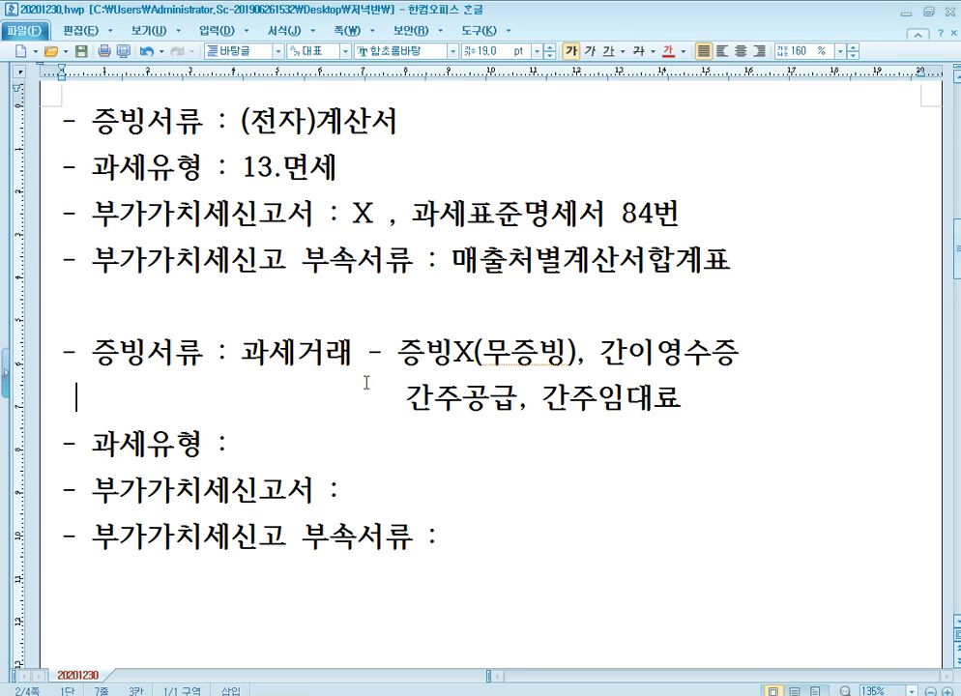
Fill in the new block's 과세유형 line with "14.건별".
scroll(366, 383, "down", 1)
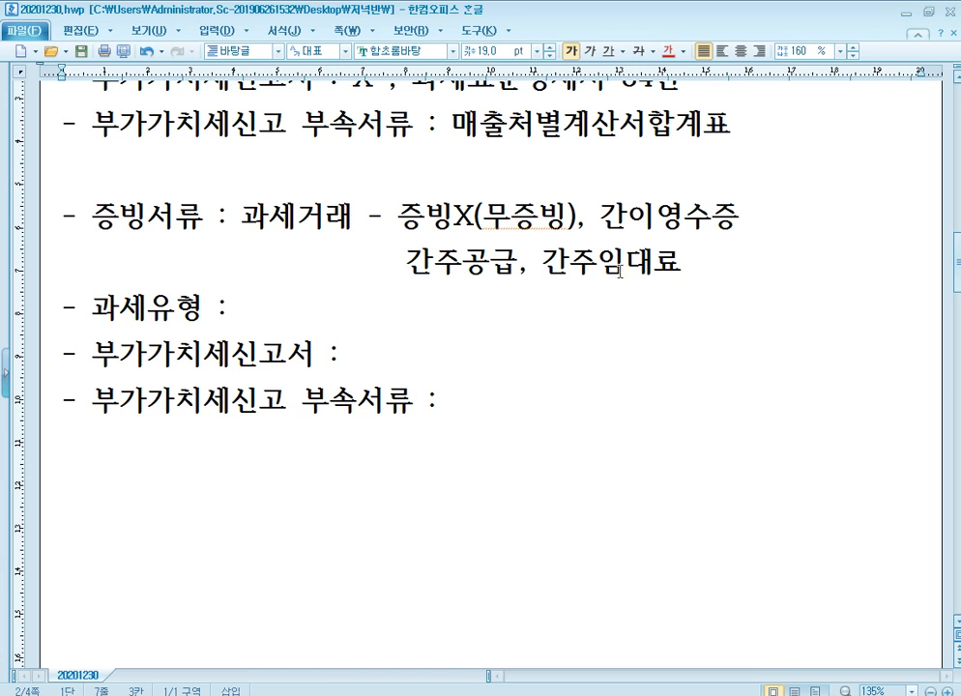
left_click(408, 319)
type("1")
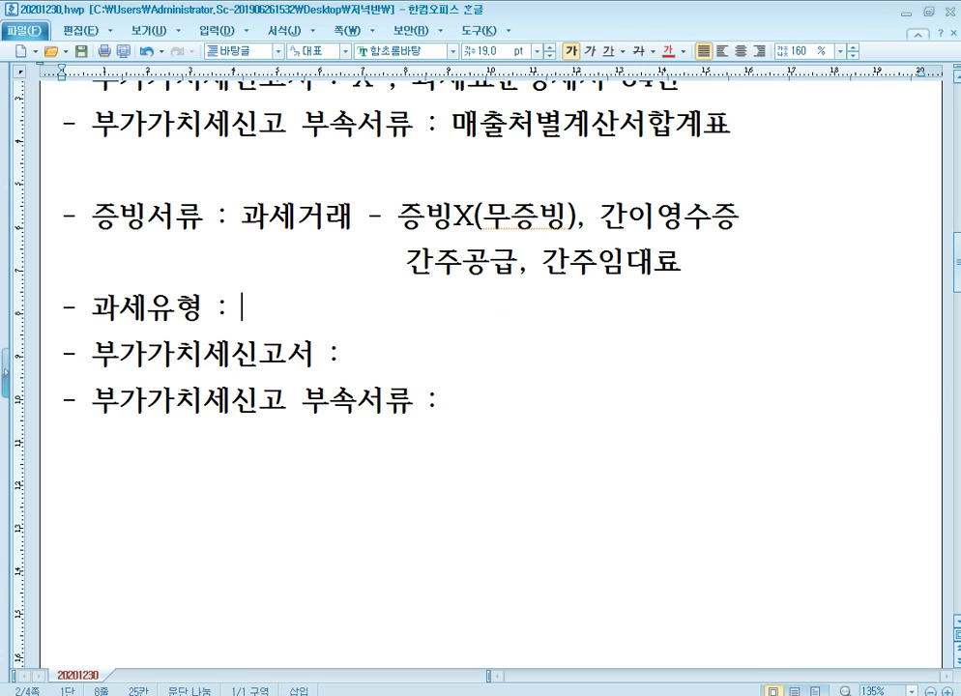
type("4.건별")
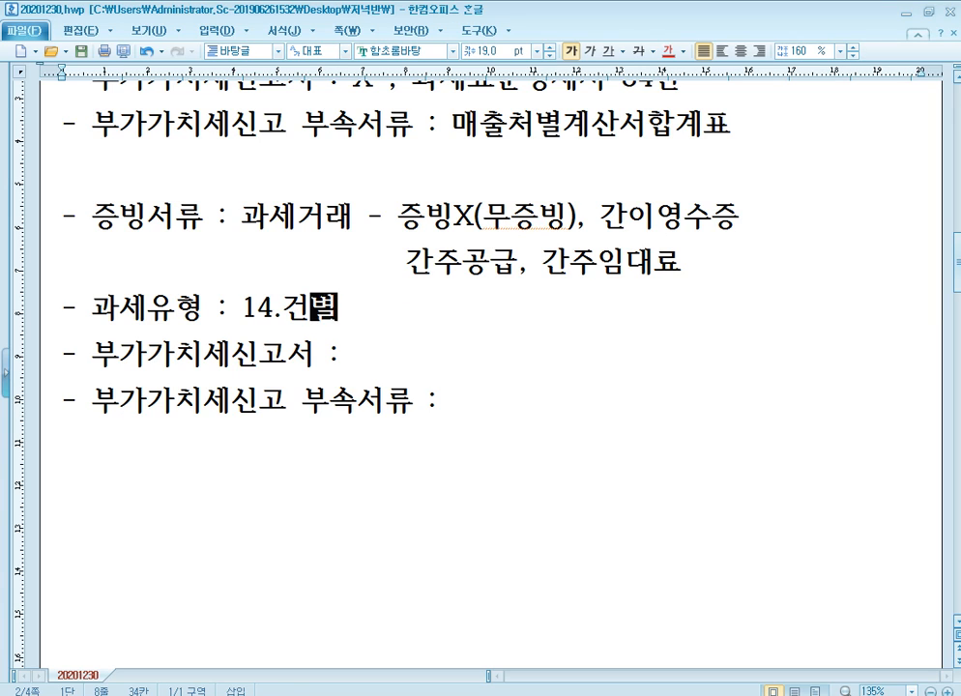
Add the note "(공급가액 칸에 공급대가 입력)" after "14.건별" on the 과세유형 line.
type(" (")
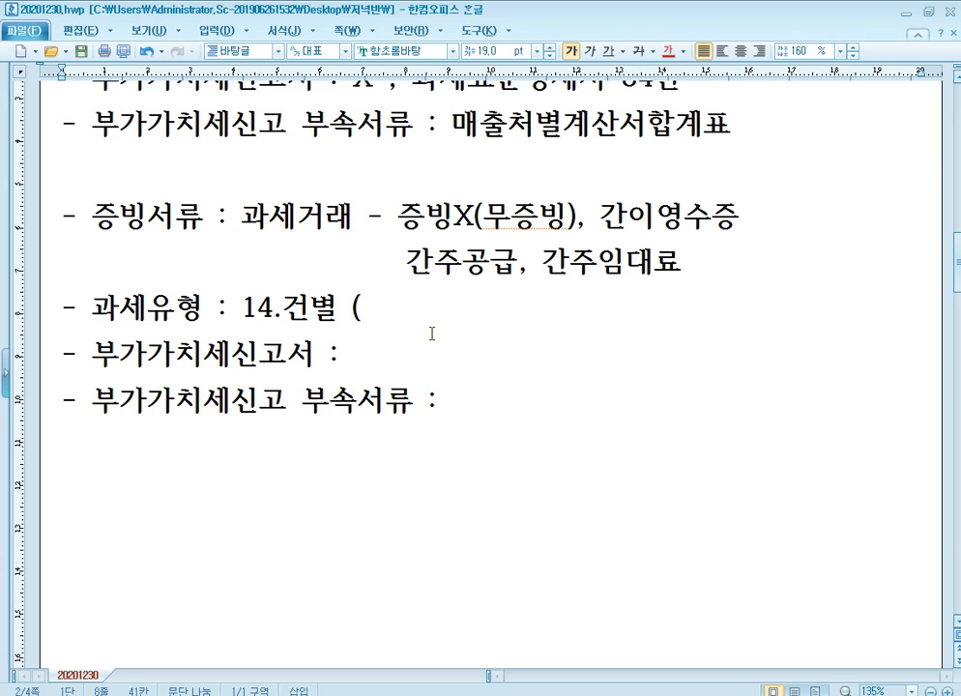
type("공급가액")
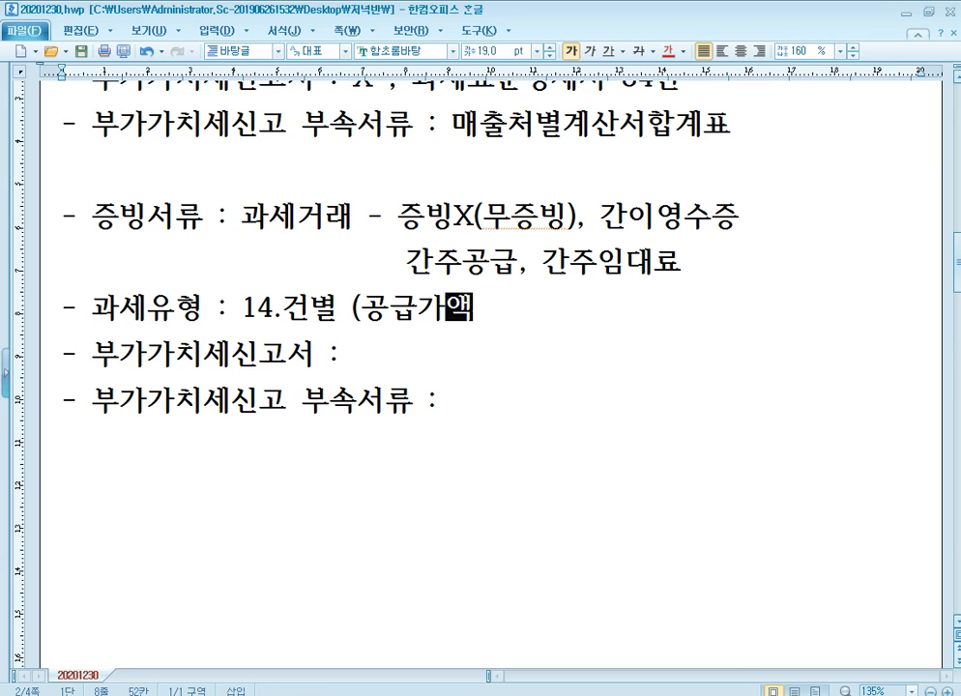
type(" 칸에 공급ㄷ")
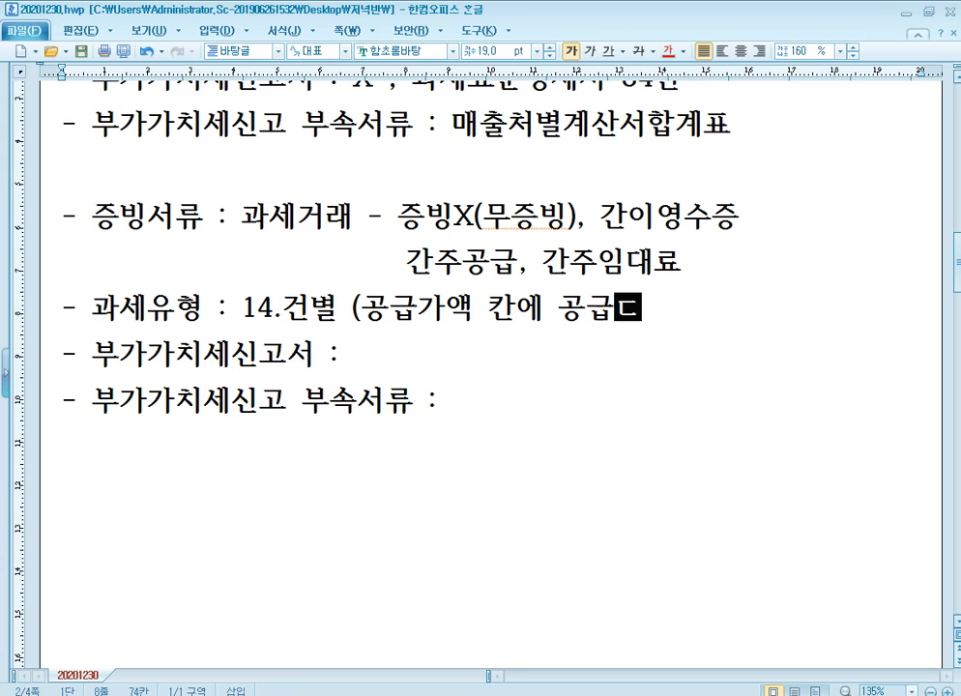
type("대가 입력)")
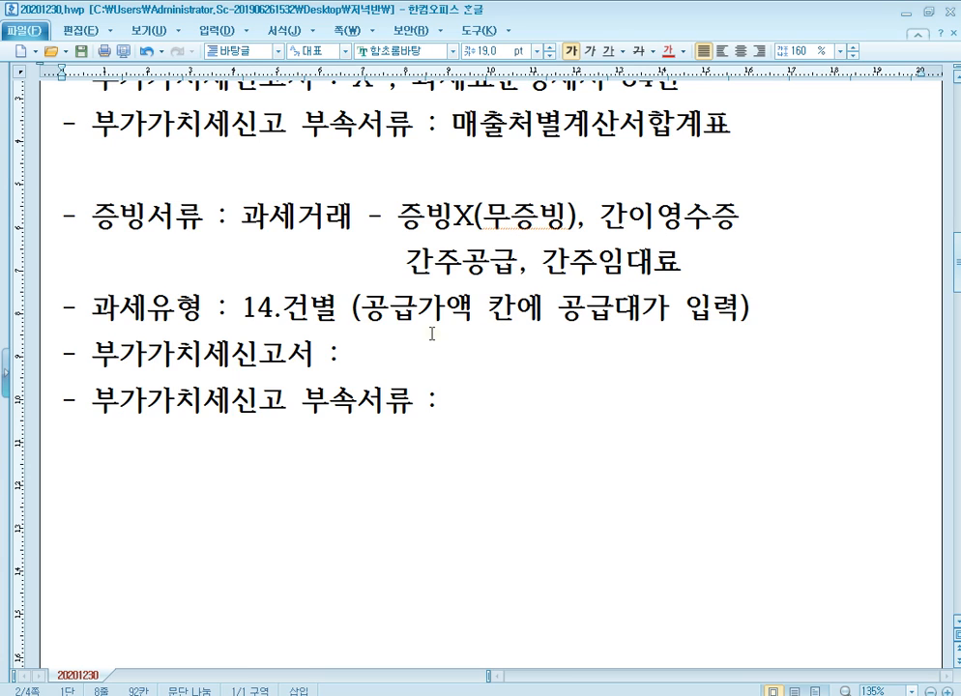
Fill in the 건별 block's 부가가치세신고서 line with "4번" and its 부가가치세신고 부속서류 line with "X".
key("Down")
type("4번")
key("Down")
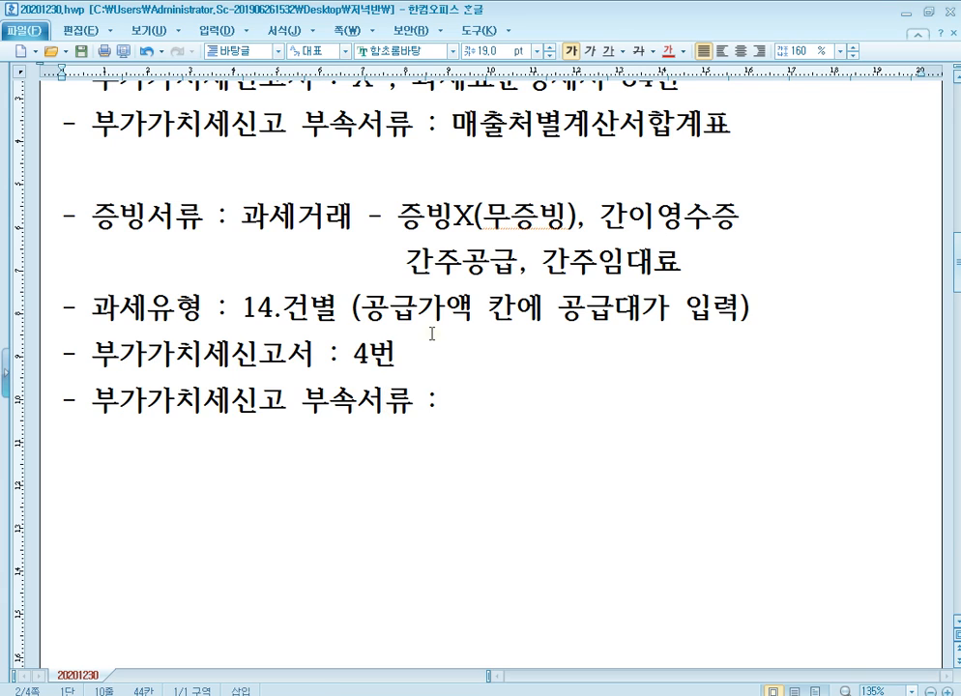
key("End")
type("X")
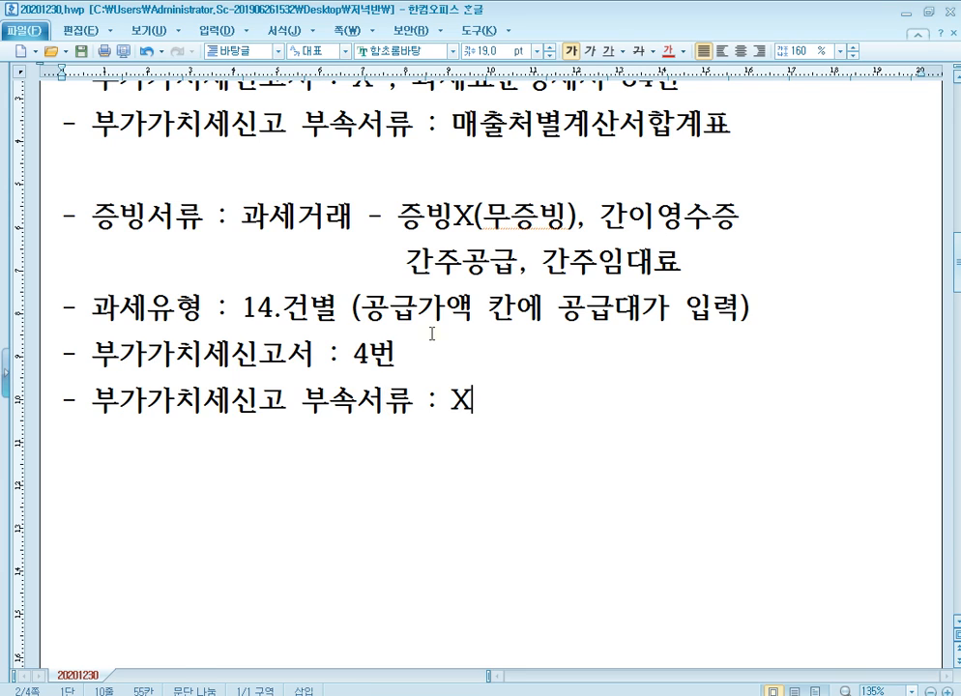
Add another blank block of 증빙서류, 과세유형, 부가가치세신고서 and 부가가치세신고 부속서류 lines below the 건별 notes.
key("Return")
key("Return")
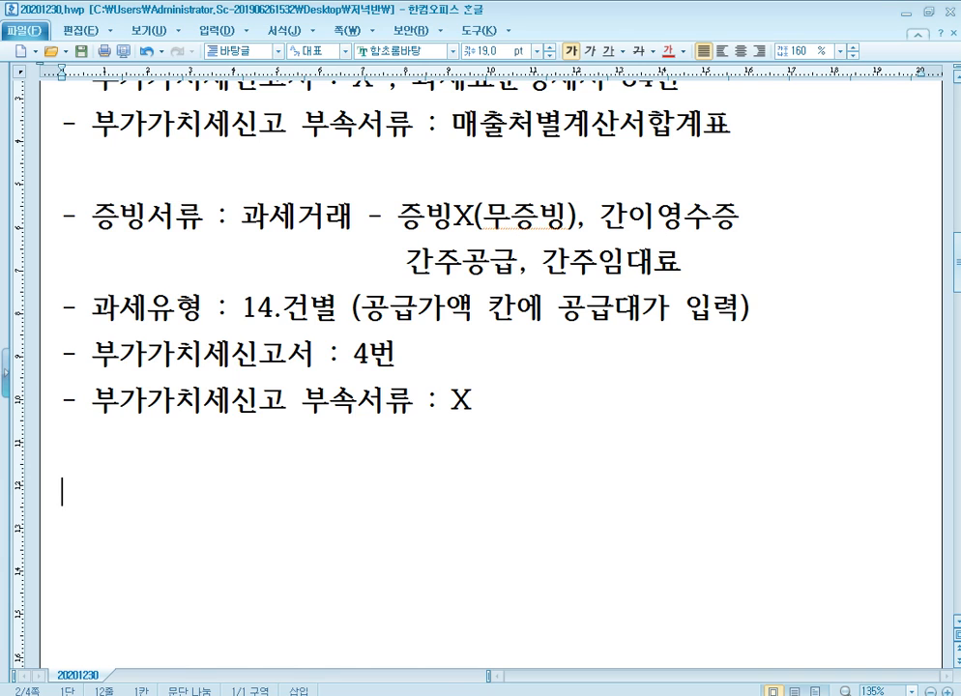
scroll(181, 329, "down", 3)
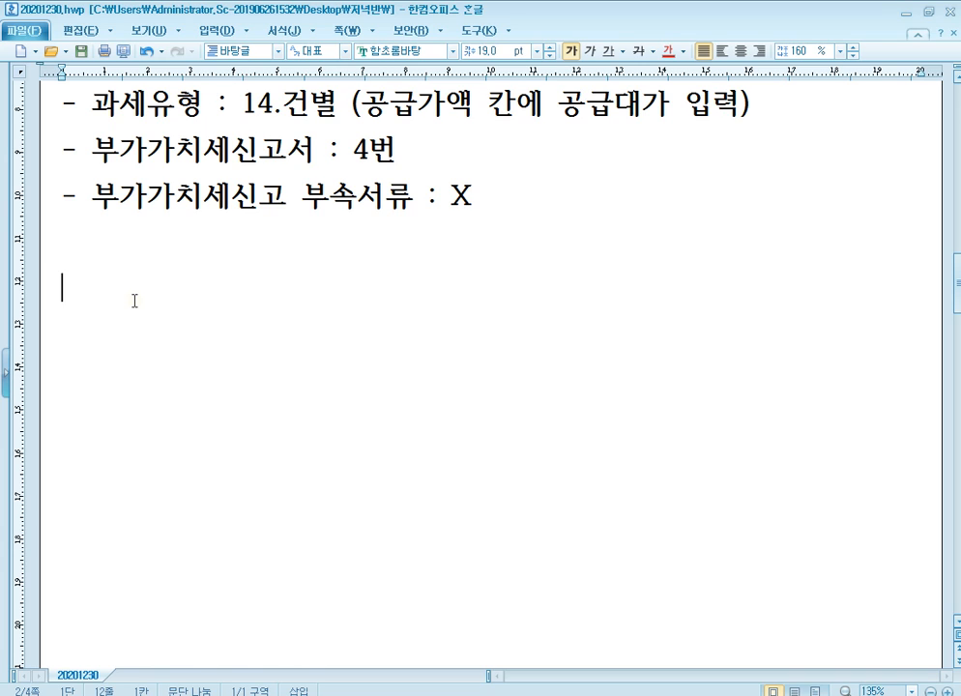
type("- 증빙서류 : - 과세유형 : - 부가가치세신고서 : - 부가가치세신고 부속서류 :")
key("Up")
key("Up")
key("Up")
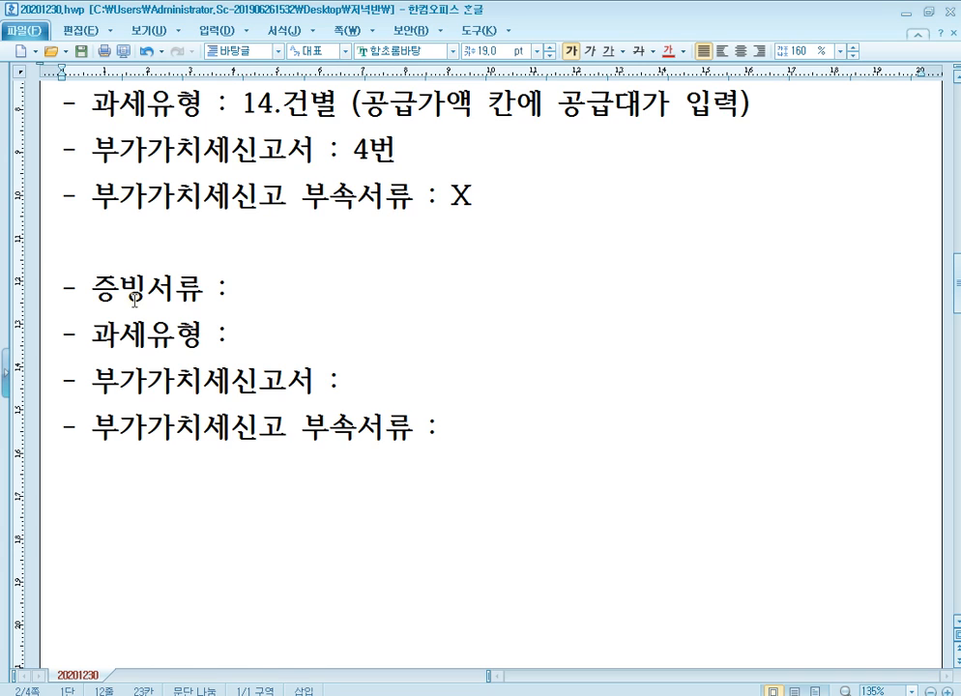
Fill in the new block's 증빙서류 line with "직수출, 선적".
type("wlrtn")
key("BackSpace")
key("BackSpace")
key("BackSpace")
key("BackSpace")
key("BackSpace")
type("직수")
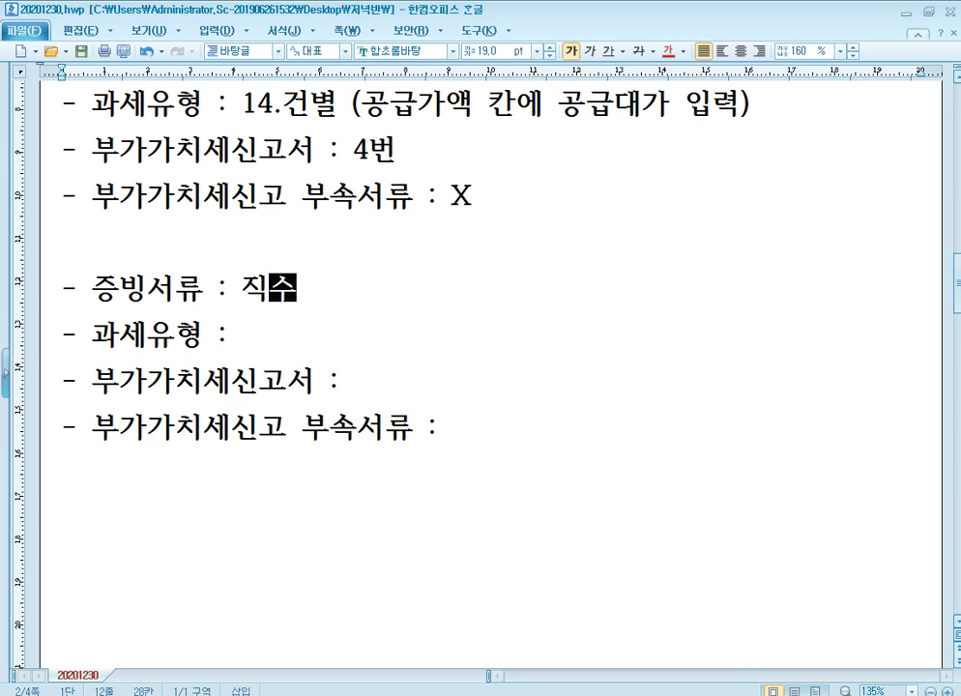
type("출, 선적")
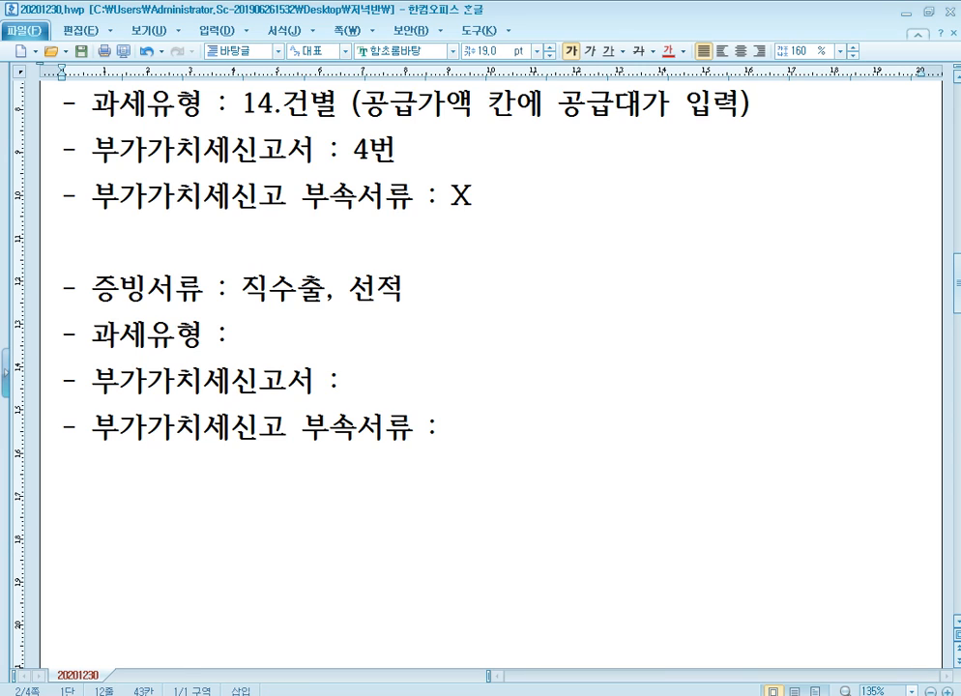
Fill in the 직수출 block's 과세유형 line with "16.수출".
key("Down")
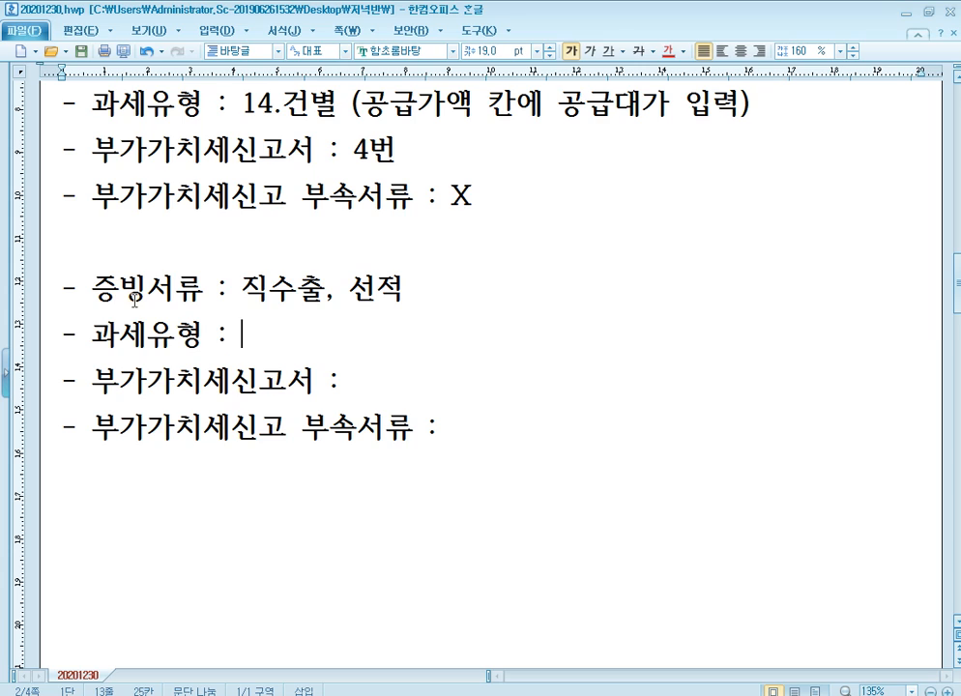
type("16.수")
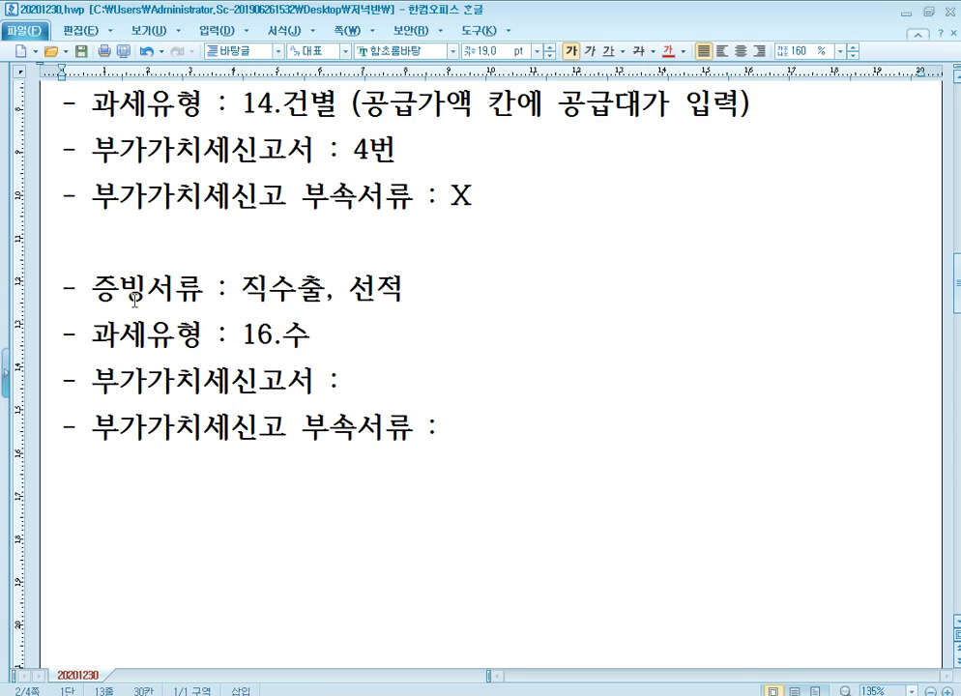
type("추ㄹ")
Add an indented continuation line "영세율구분 : 1.직접수출(대행수출포함)" under the 16.수출 entry.
key("Return")
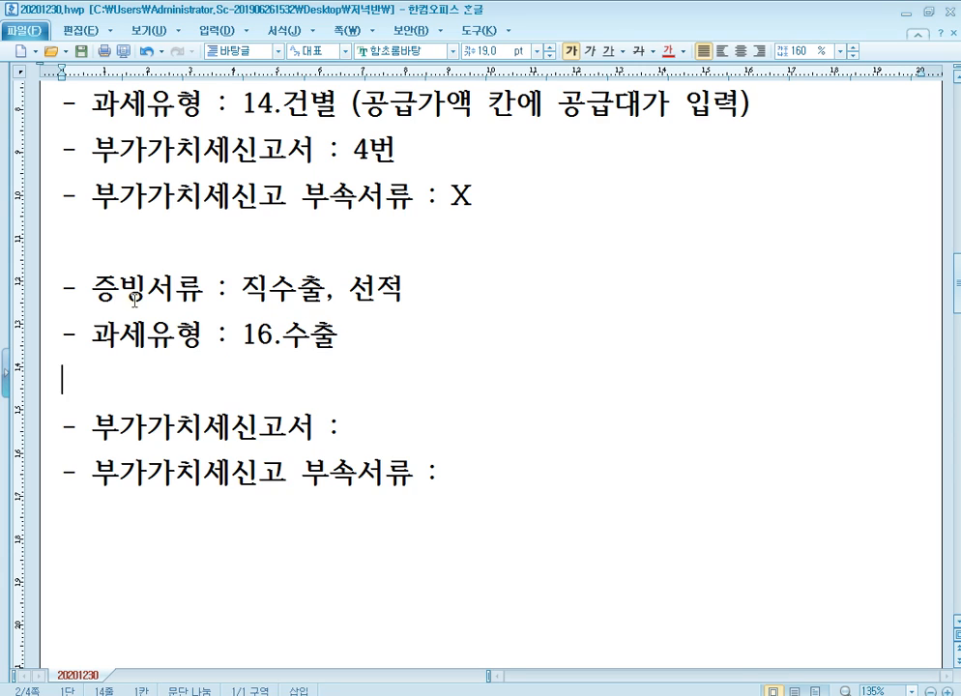
type("영")
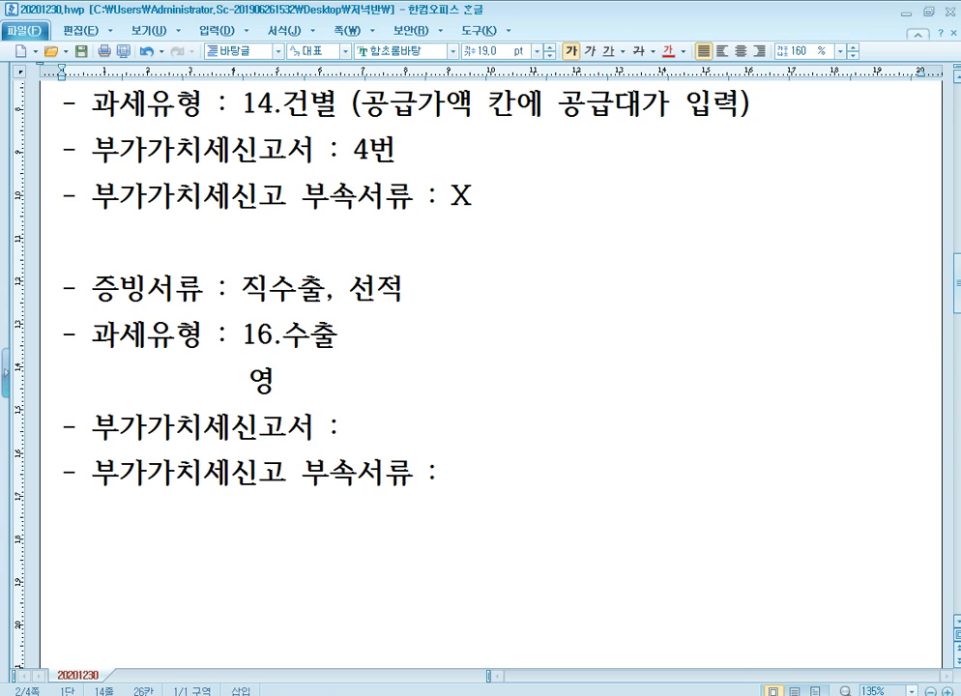
type("생ㅠㄹㄱ")
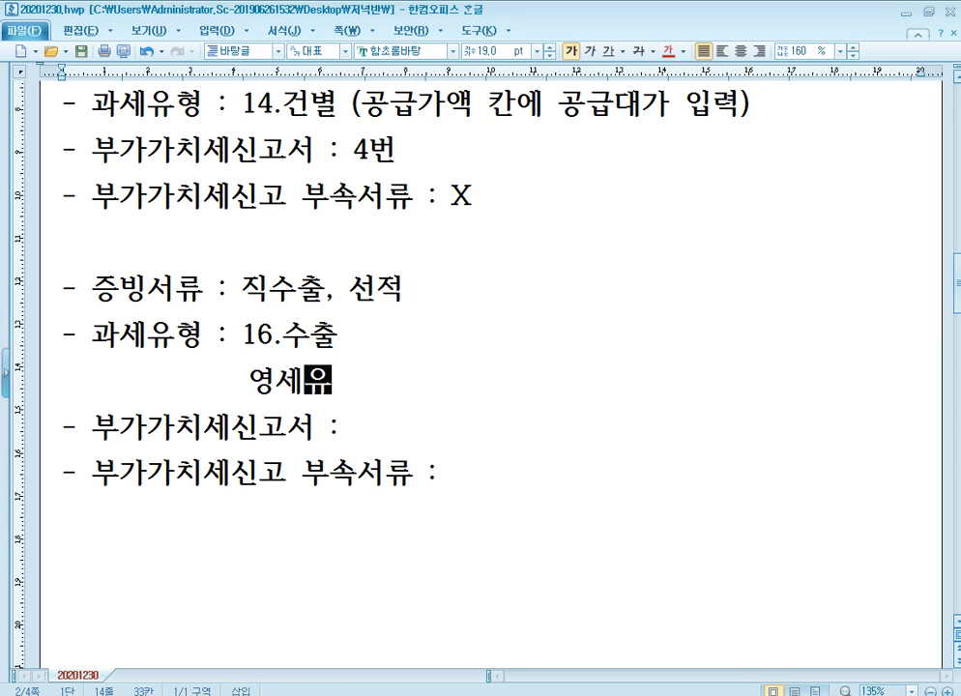
type("ㅜㅂㅜㄴ :")
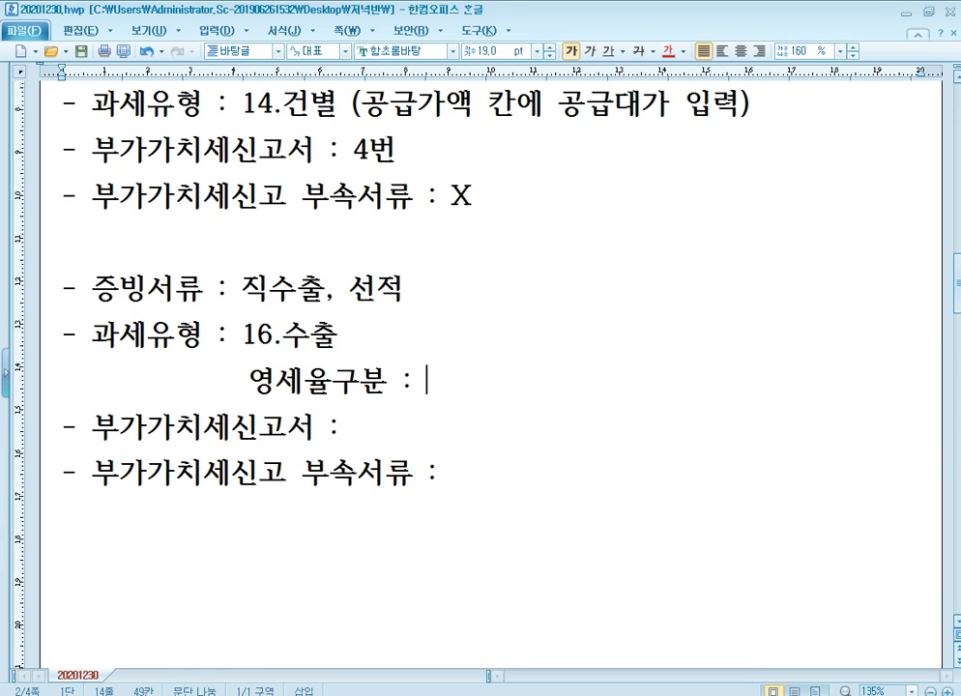
type(" 1.직접수추")
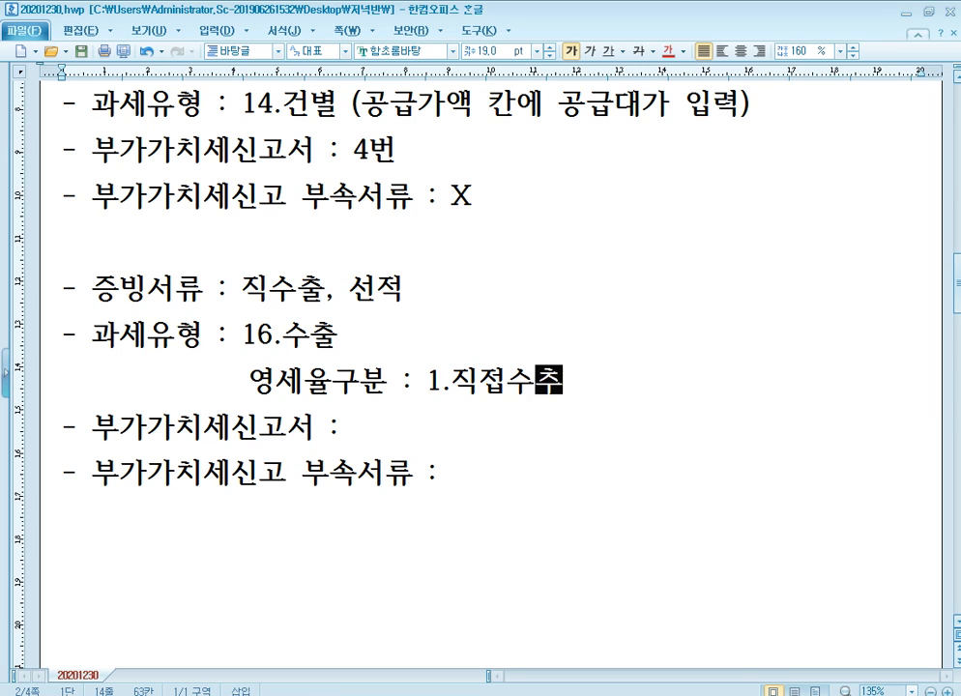
type("ㄹ(대행수출")
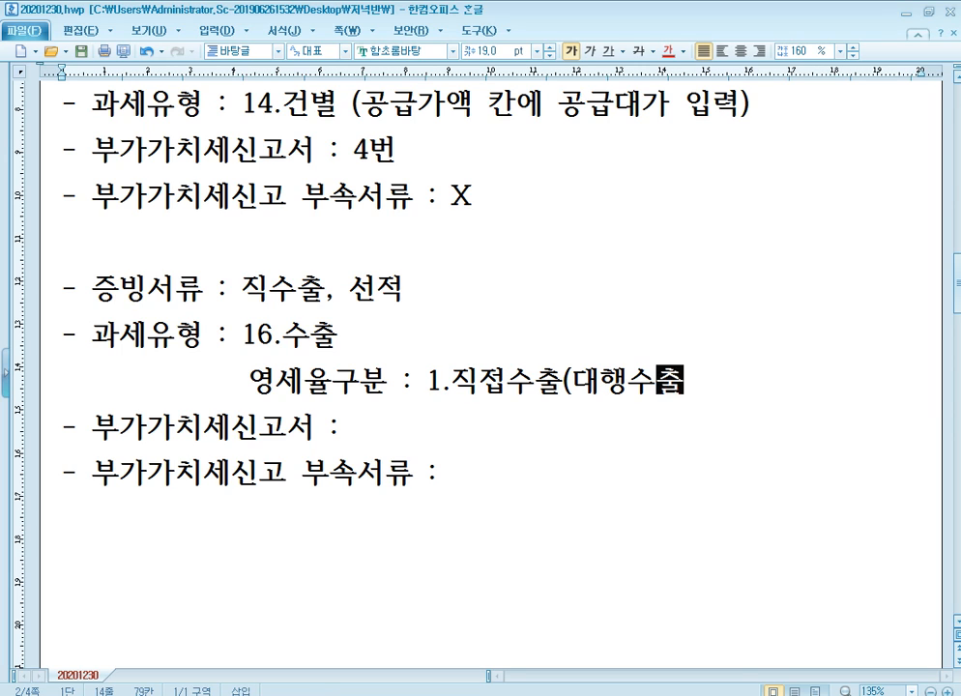
type("포함)")
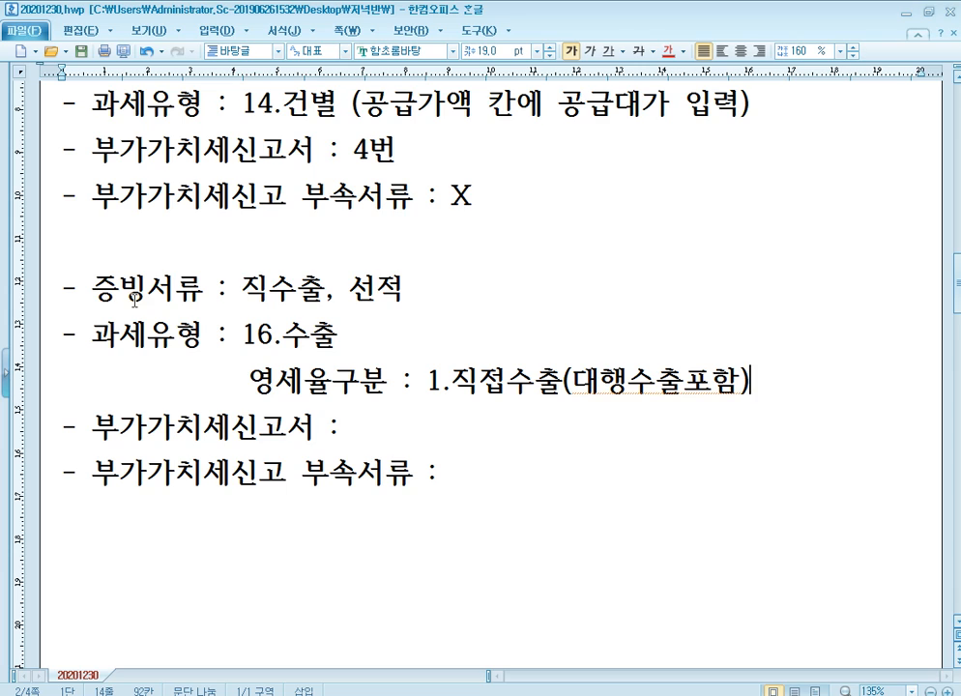
Fill in the 직수출 block's 부가가치세신고서 line with "6번" and its 부가가치세신고 부속서류 line with "수출실적명세서".
key("Down")
type("6번")
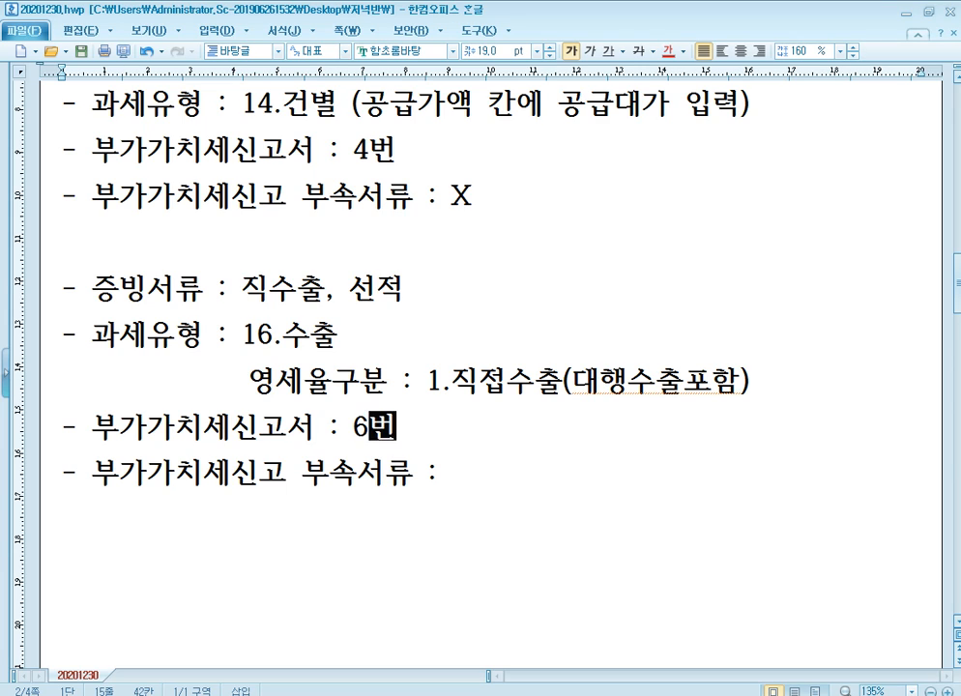
key("Down")
key("End")
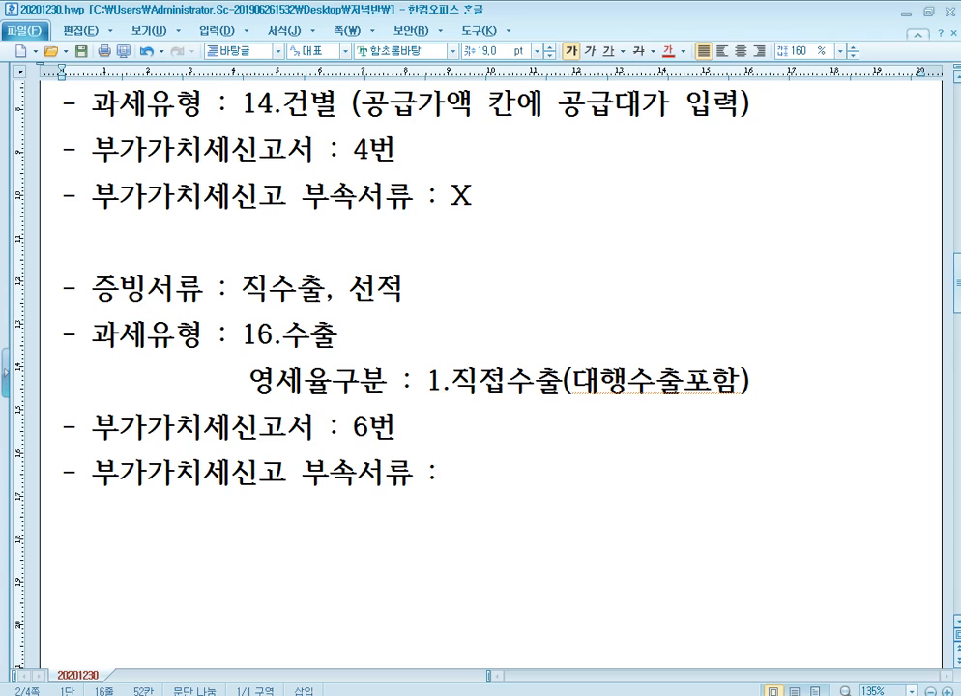
type("수출")
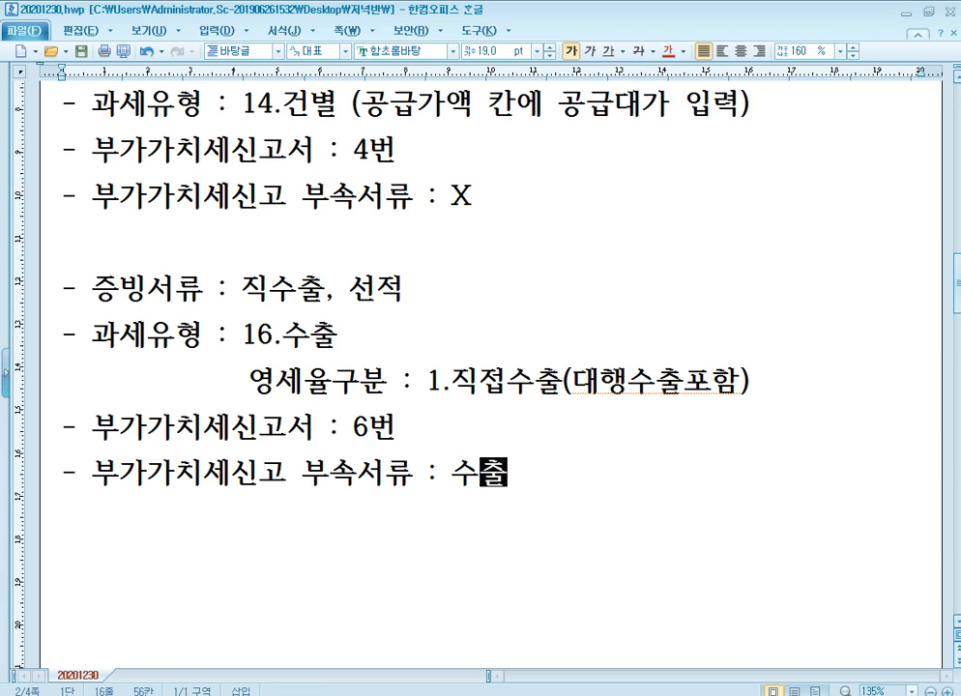
type("실적며ㅇ세서")
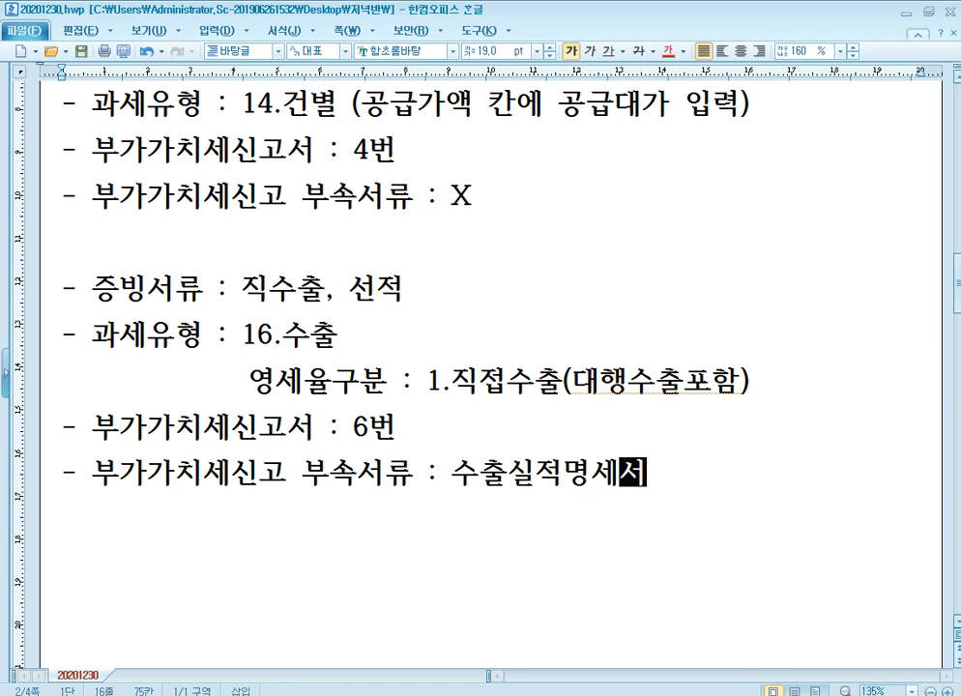
Add an aligned continuation line "영세율매출명세서" under "수출실적명세서" and start a new line below it.
key("Return")
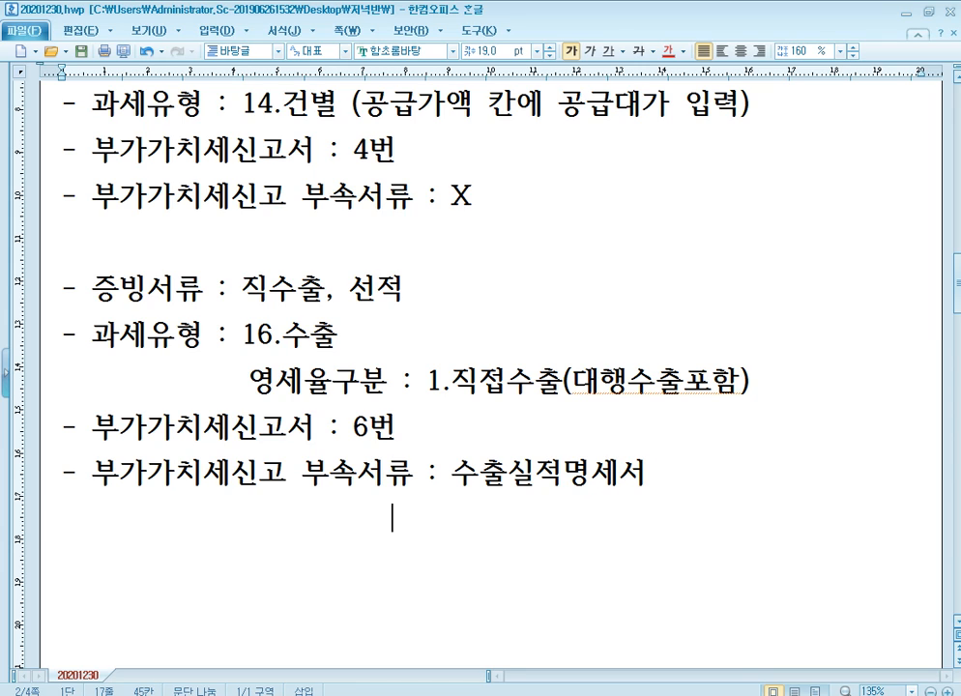
type("영세율")
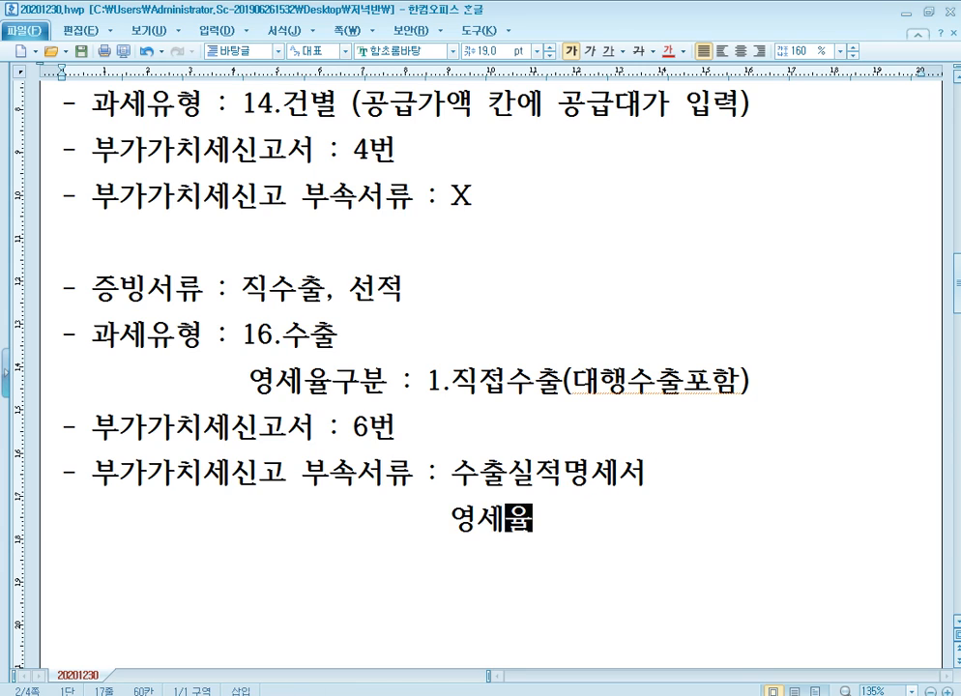
type("매추ㄹ명세서")
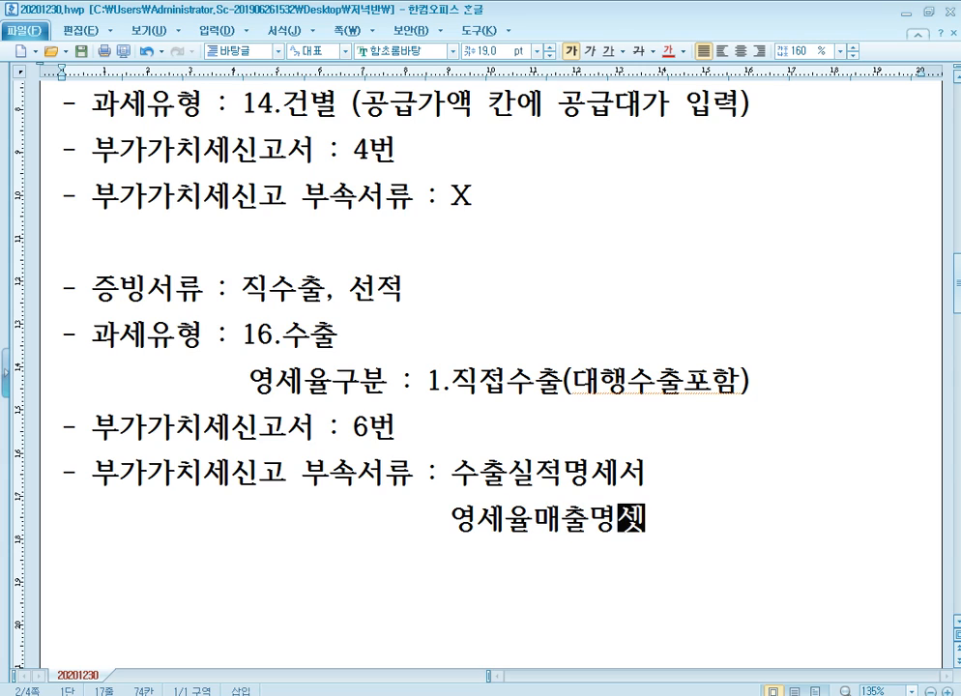
key("Return")
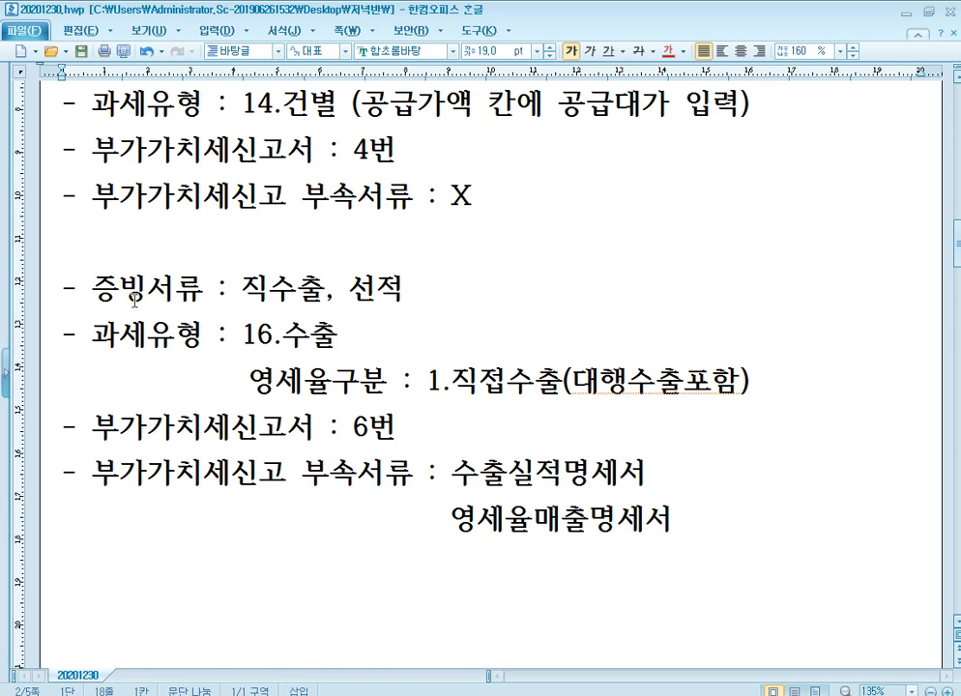
Switch to KcLep's 매입매출전표입력 window and change the January 1 sales voucher's 유형 to 14 (건별).
scroll(387, 281, "up", 1)
left_click(390, 261)
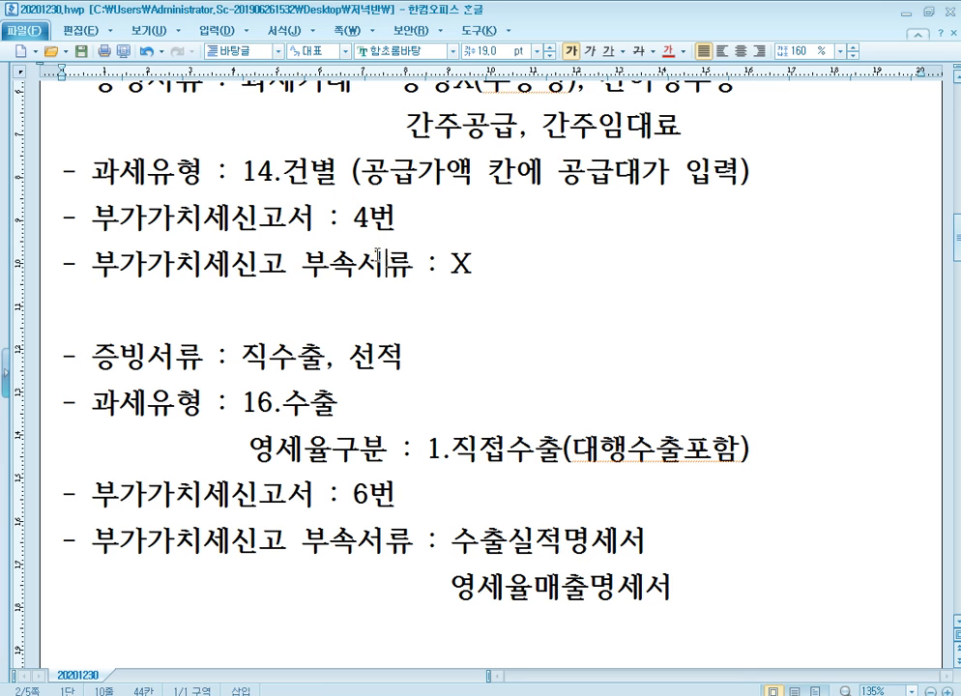
left_click(483, 448)
key("alt+Tab")
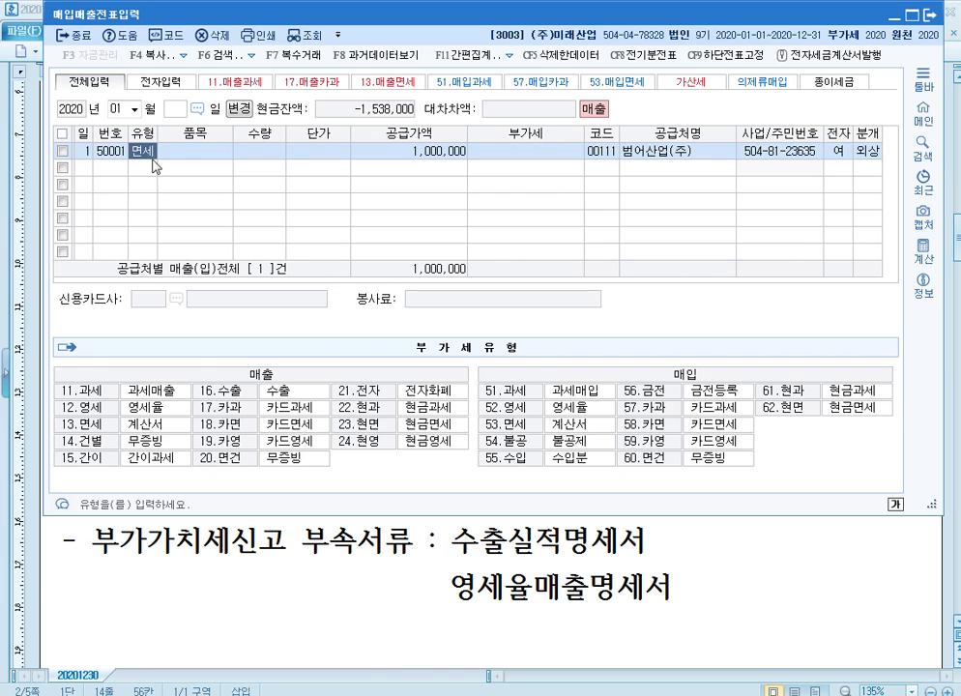
type("14")
key("Return")
left_click(143, 160)
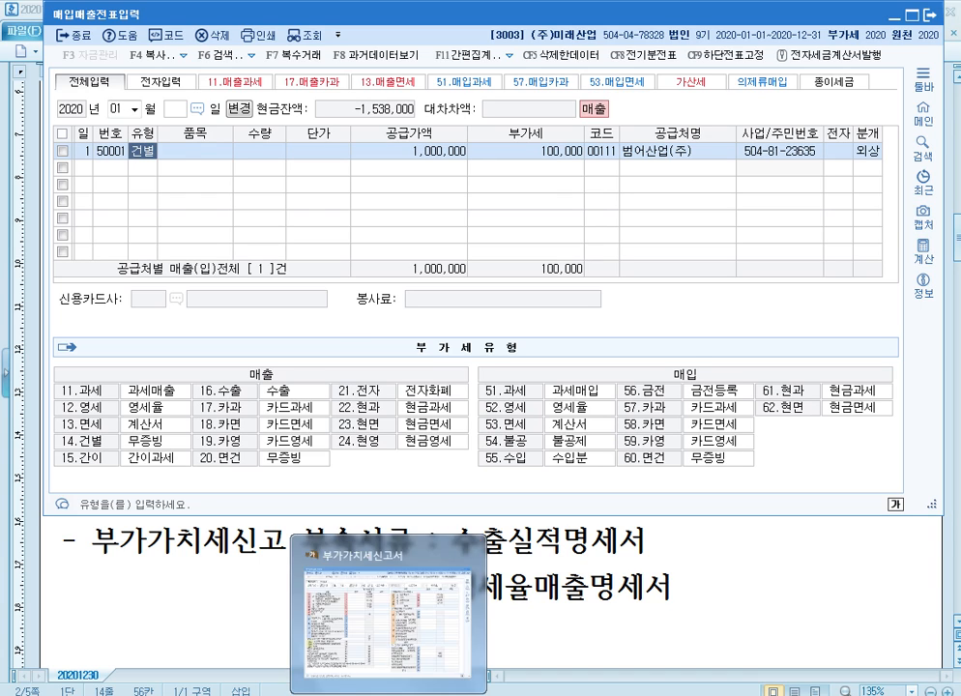
Bring up the 부가가치세신고서 and box the 기타 labels of rows 4 and 6 with the screen pen, then clear the marks.
left_click(389, 695)
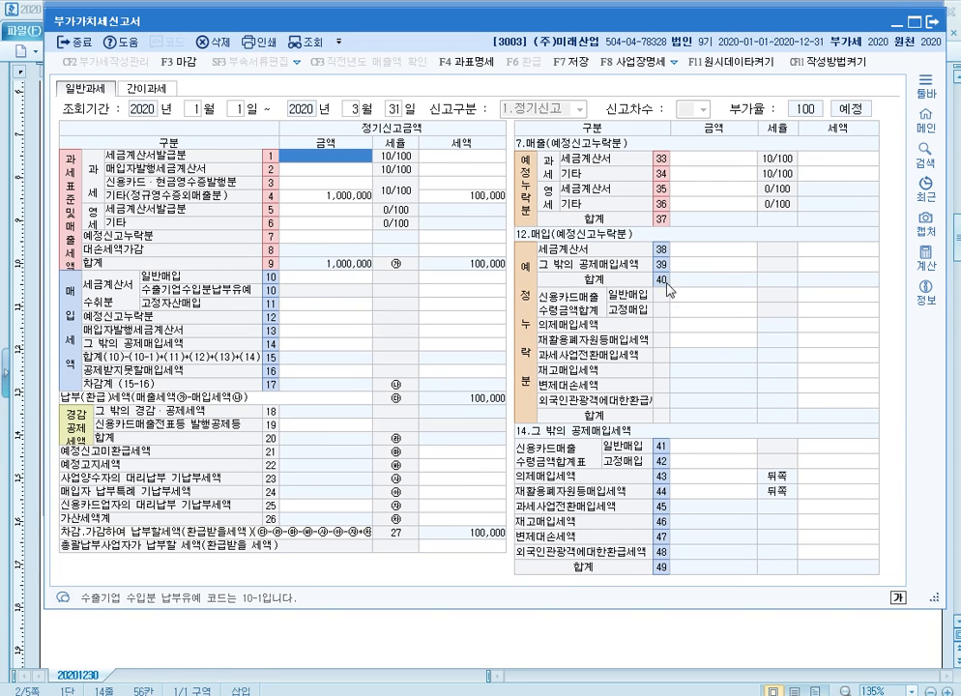
key("F12")
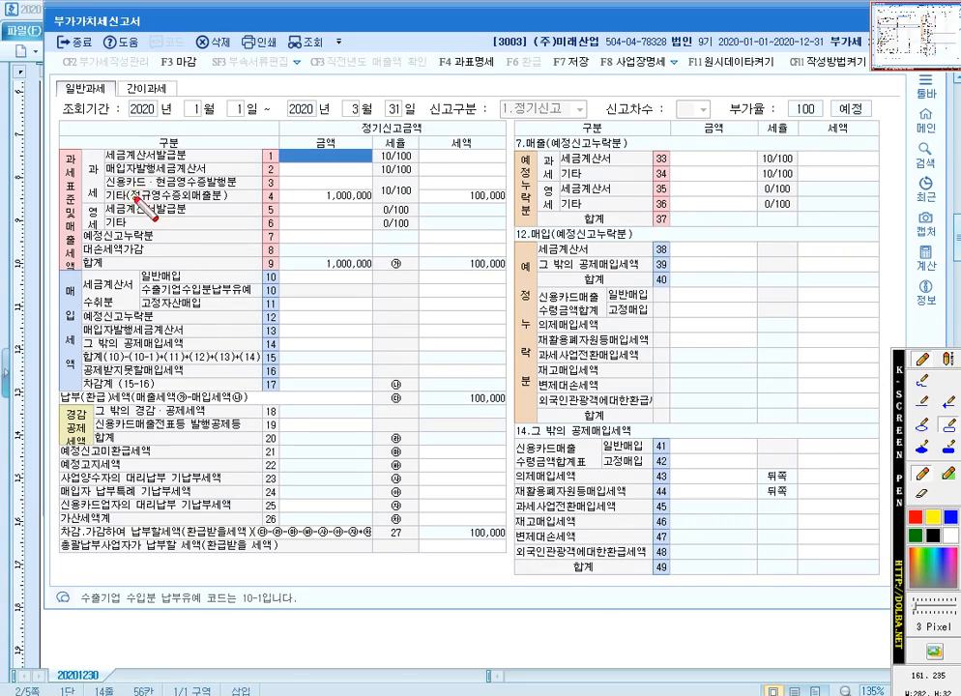
mouse_move(103, 188)
left_mouse_down()
mouse_move(141, 202)
mouse_move(129, 230)
left_mouse_up()
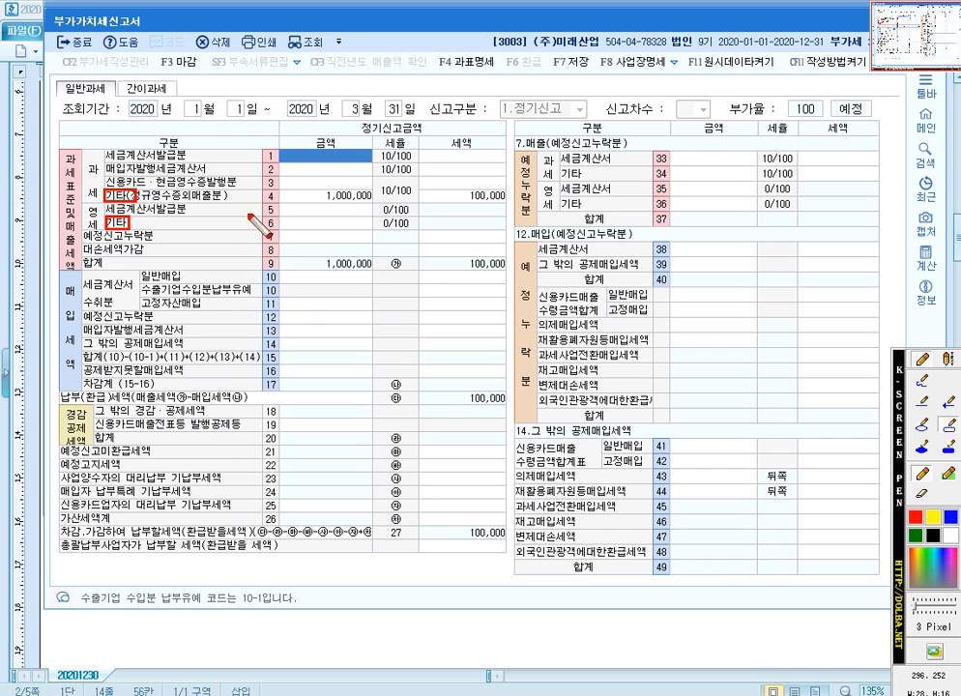
key("Escape")
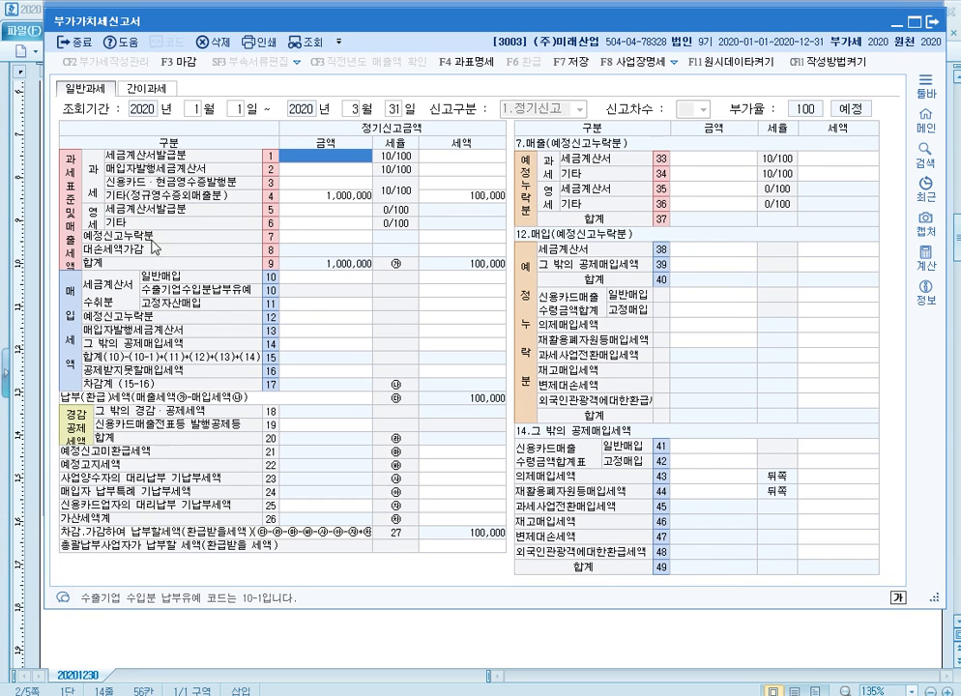
Return to the 매입매출전표입력 window and change the January 1 voucher's 유형 to 16 (수출) with 영세율구분 1, 직접수출(대행수출 포함).
left_click(338, 196)
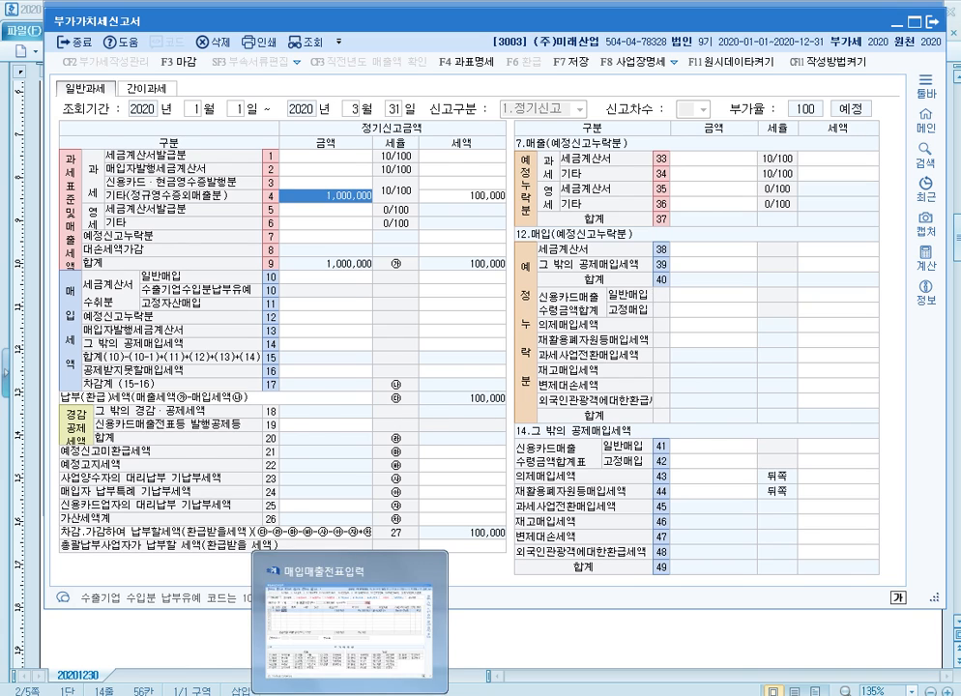
left_click(350, 692)
type("16")
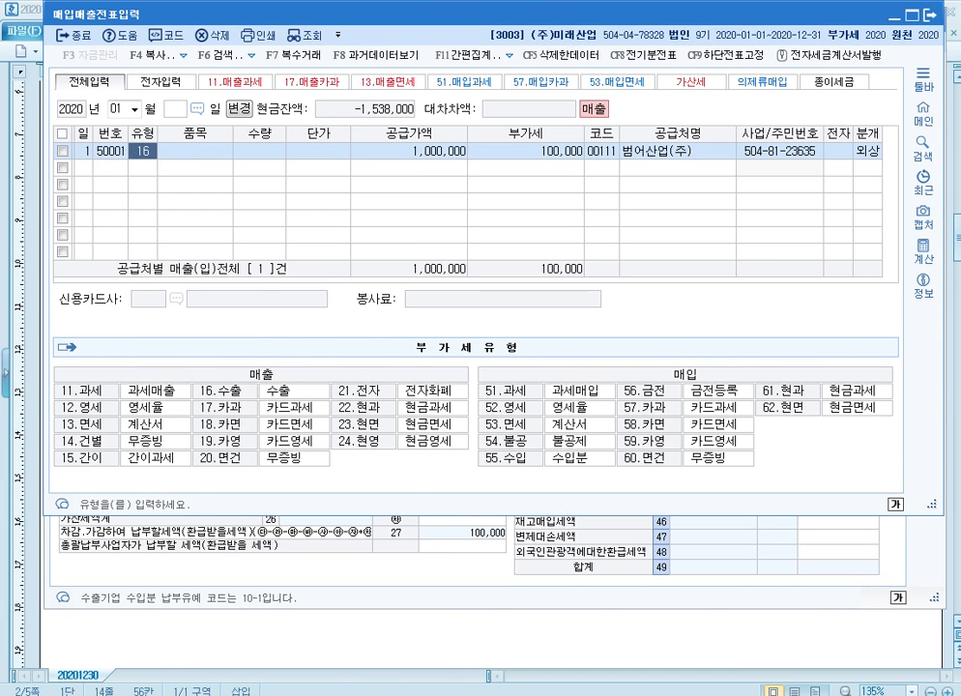
key("Return")
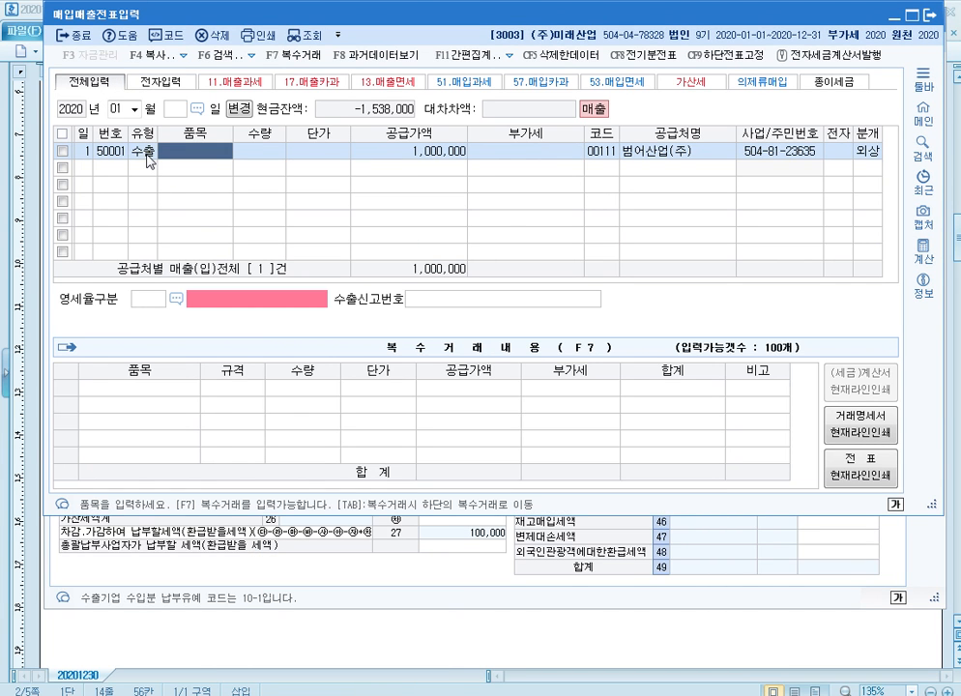
key("Return")
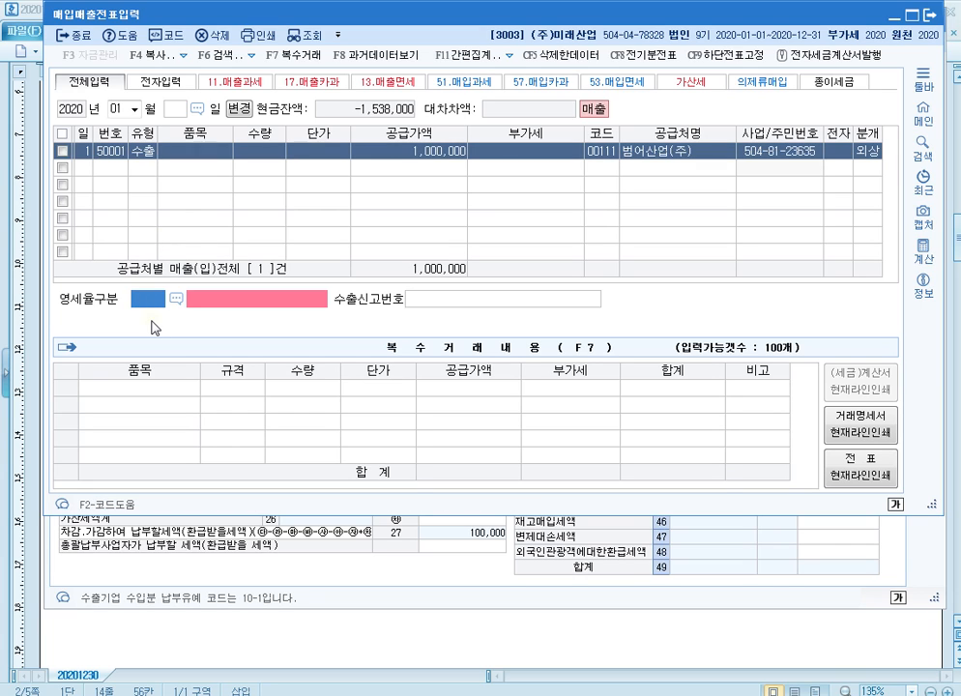
type("1")
key("Return")
key("Left")
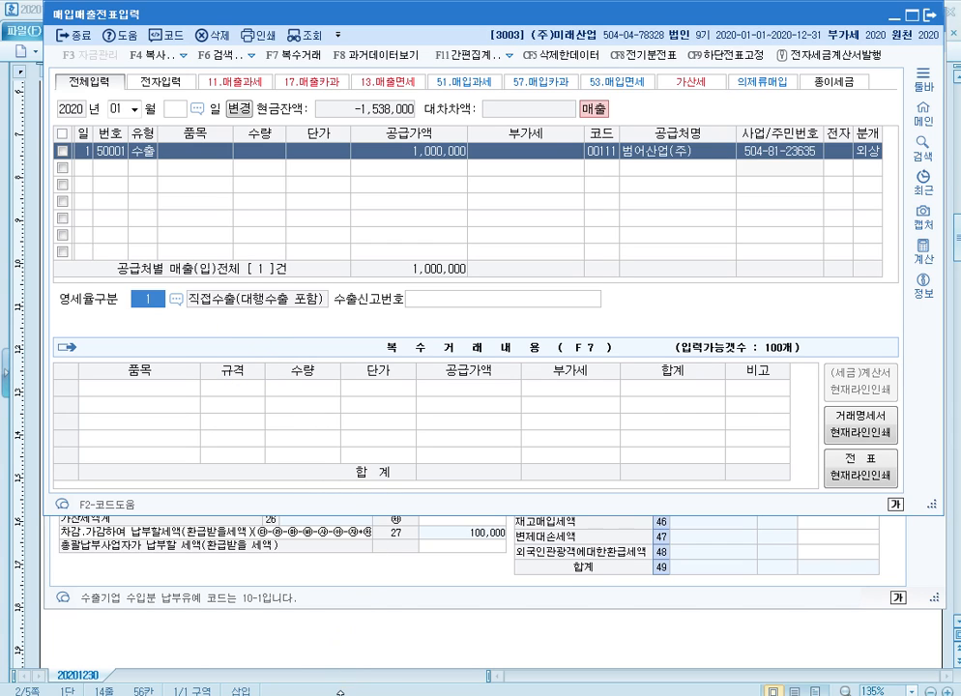
Bring up the 부가가치세신고서 again and check the row 6 amount for zero-rated 기타 sales.
mouse_move(388, 695)
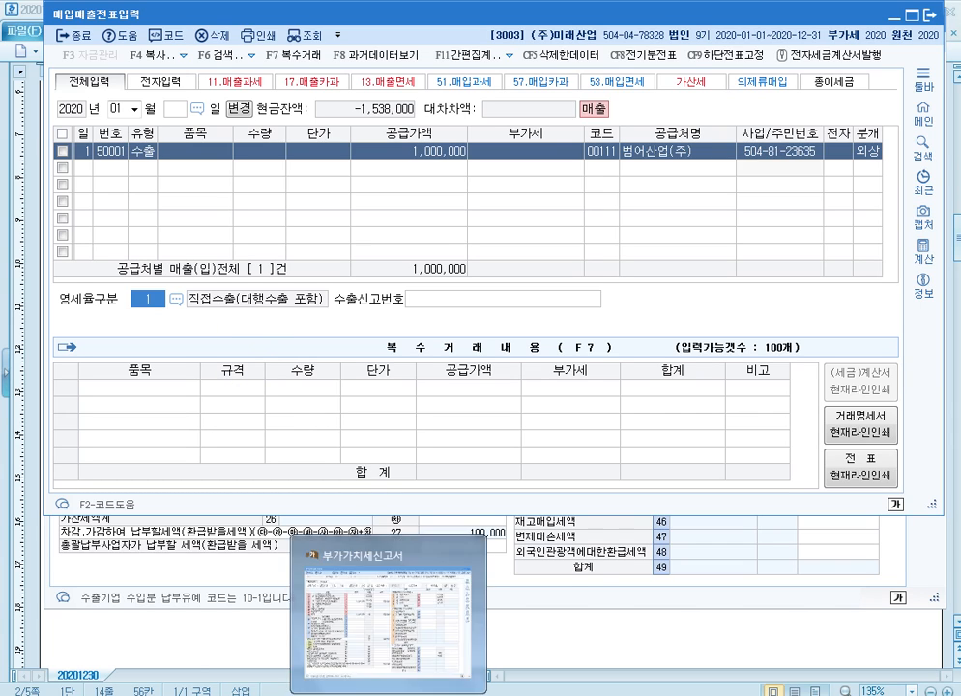
left_click(388, 619)
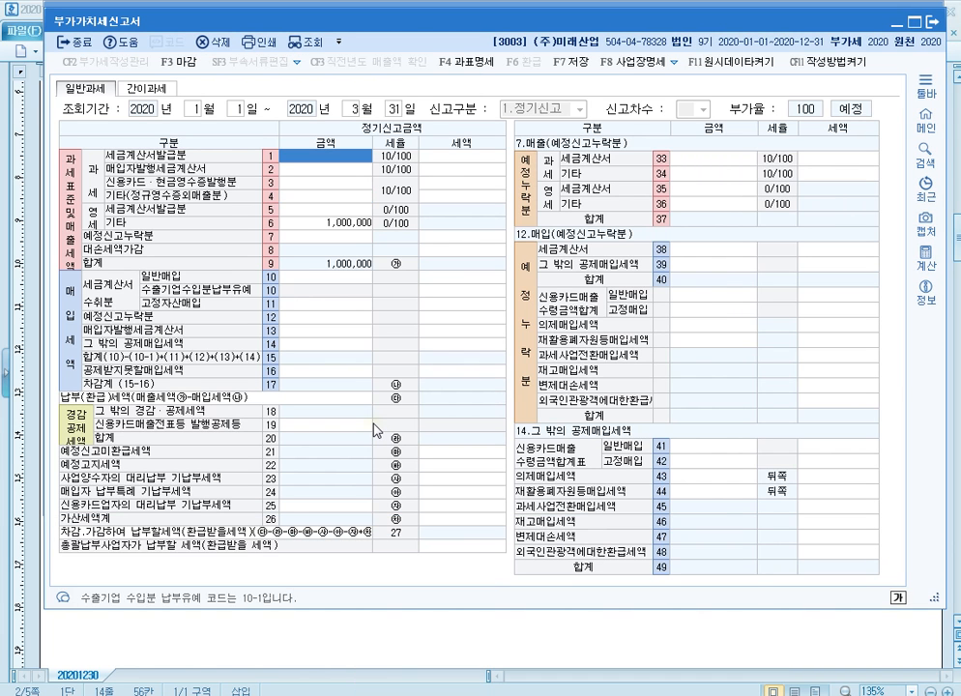
left_click(327, 228)
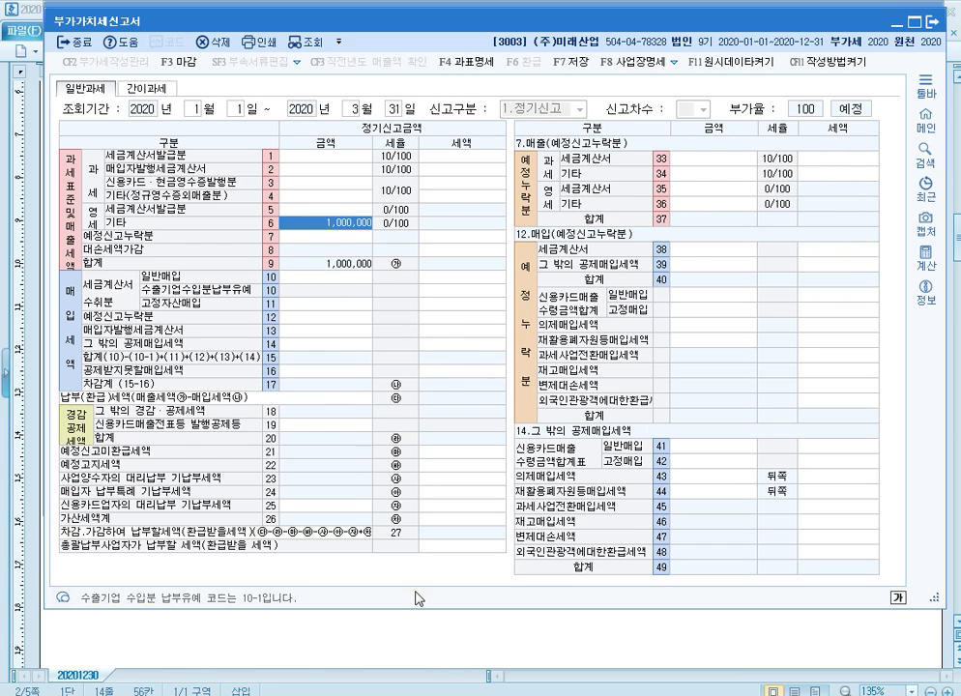
left_click(452, 695)
left_click(954, 15)
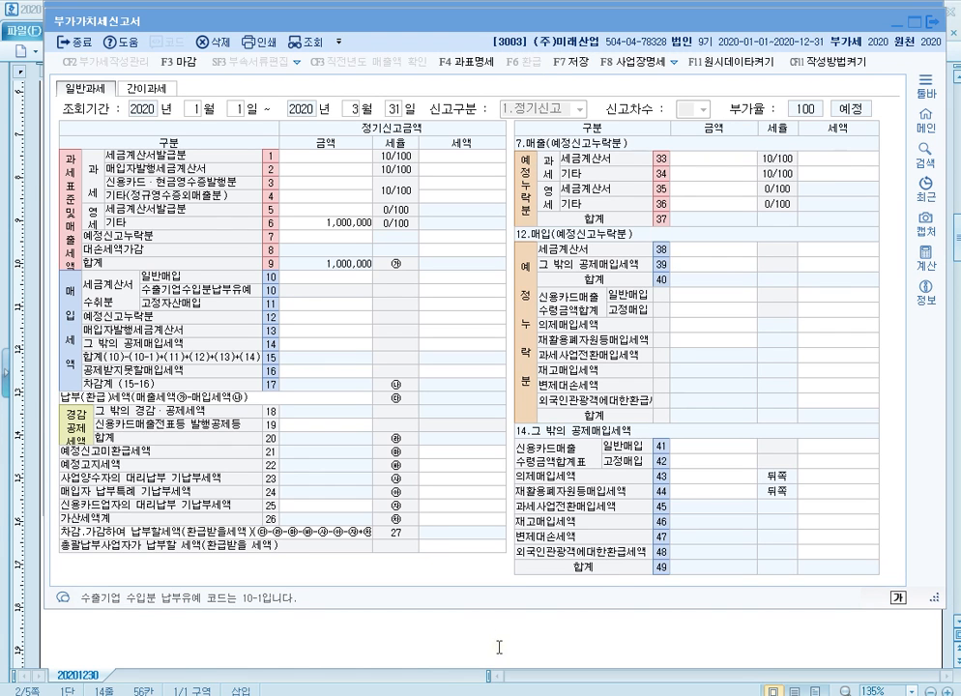
Open the 수출실적명세서 for January to March 2020, load the January 1 export voucher into it, and close the statement.
left_click(350, 694)
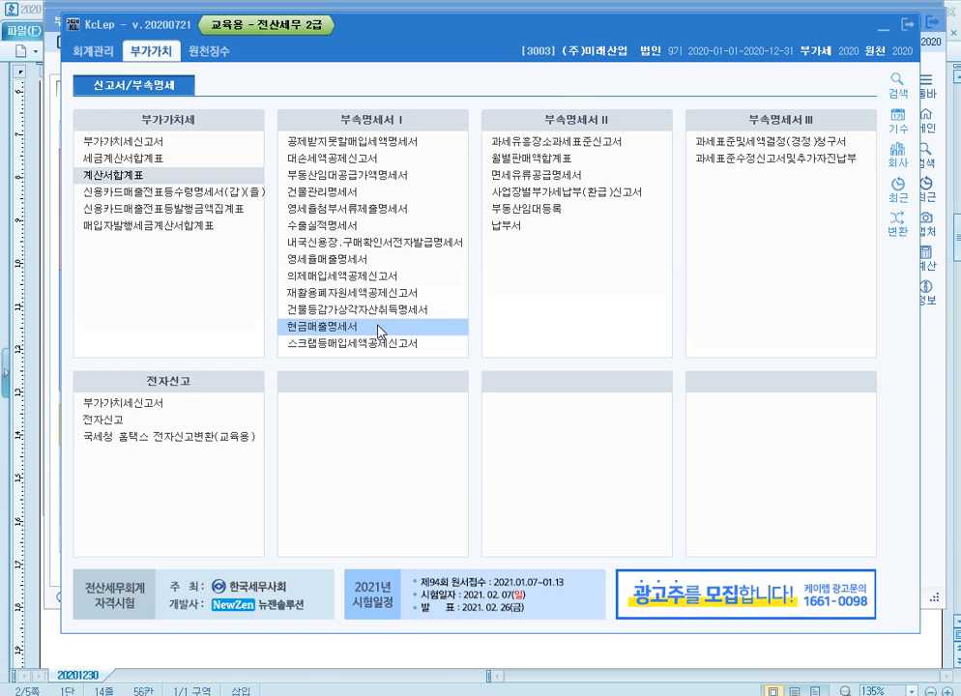
left_click(377, 239)
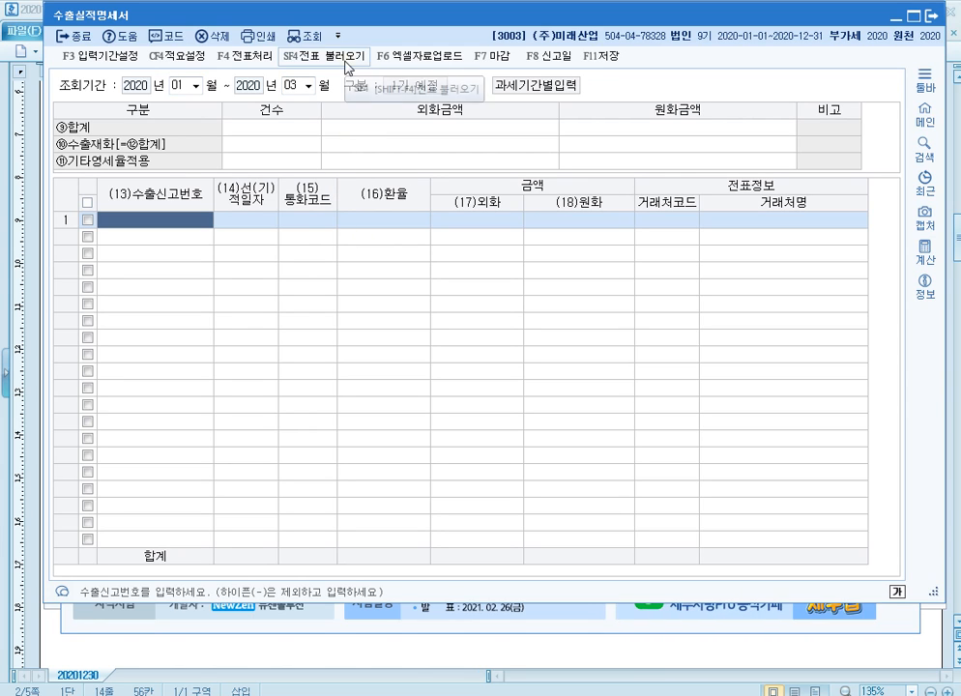
left_click(346, 66)
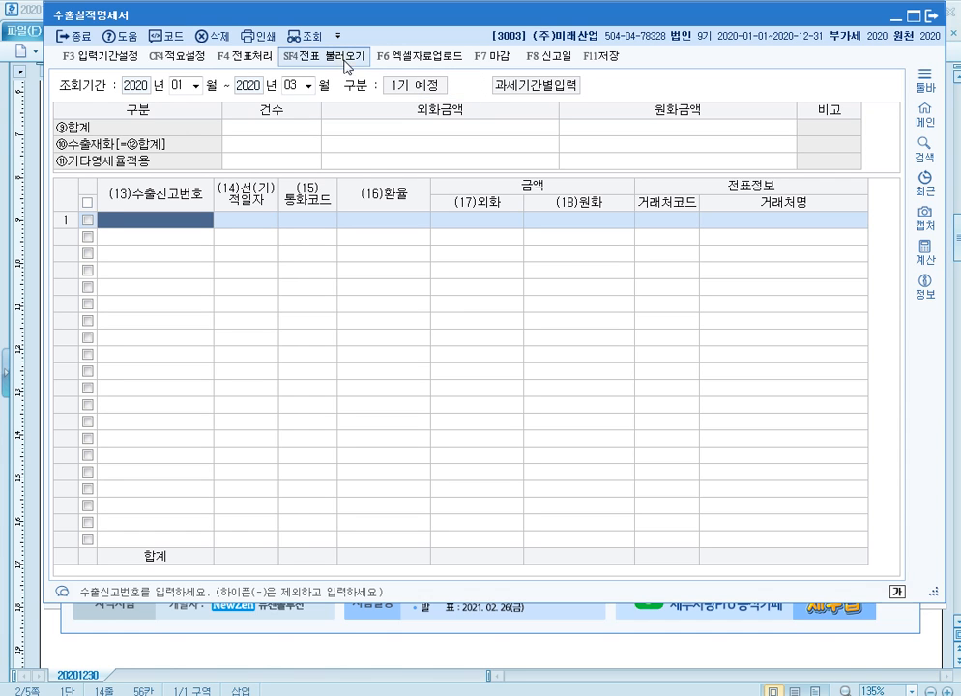
left_click(511, 348)
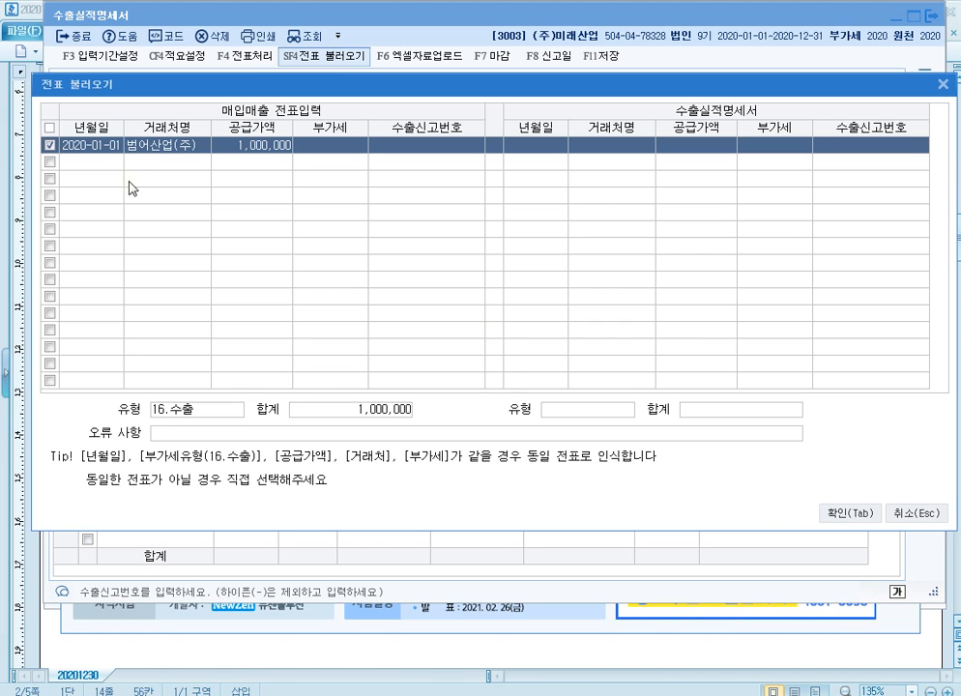
left_click(143, 147)
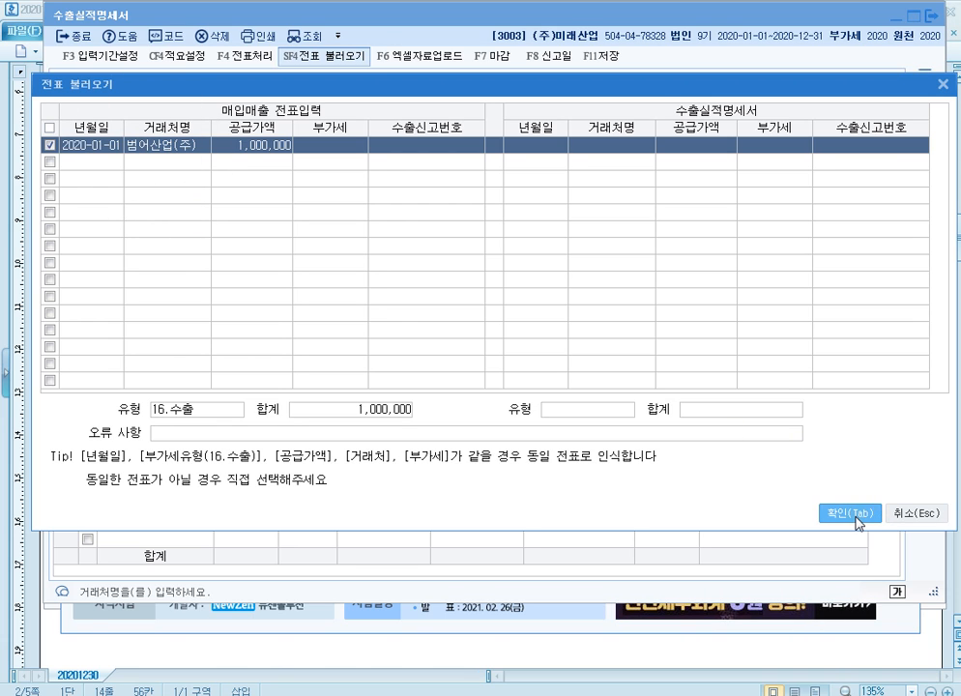
key("ctrl")
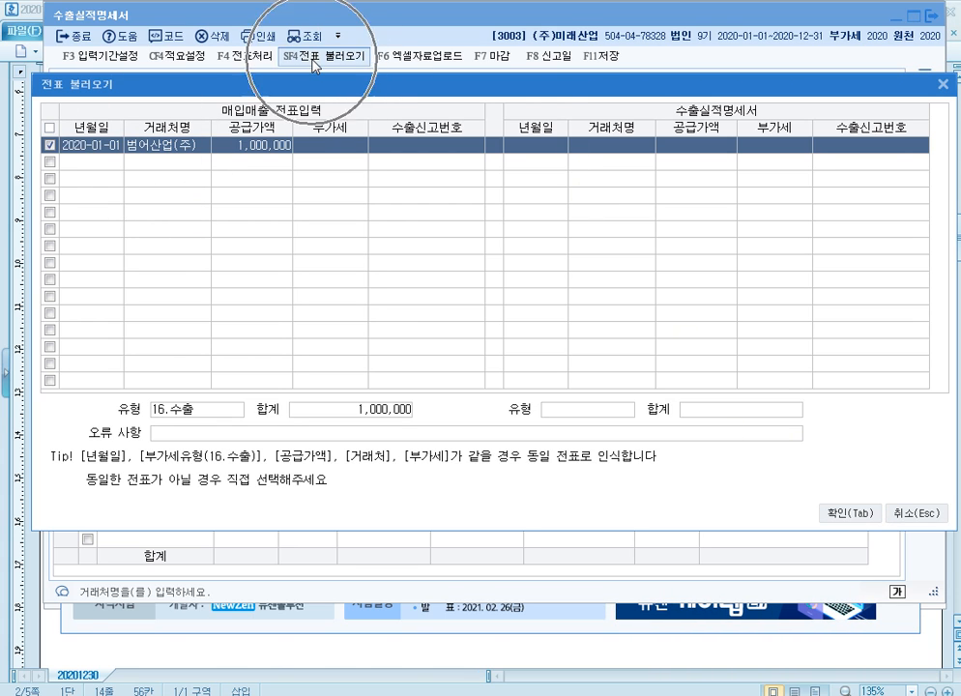
key("ctrl")
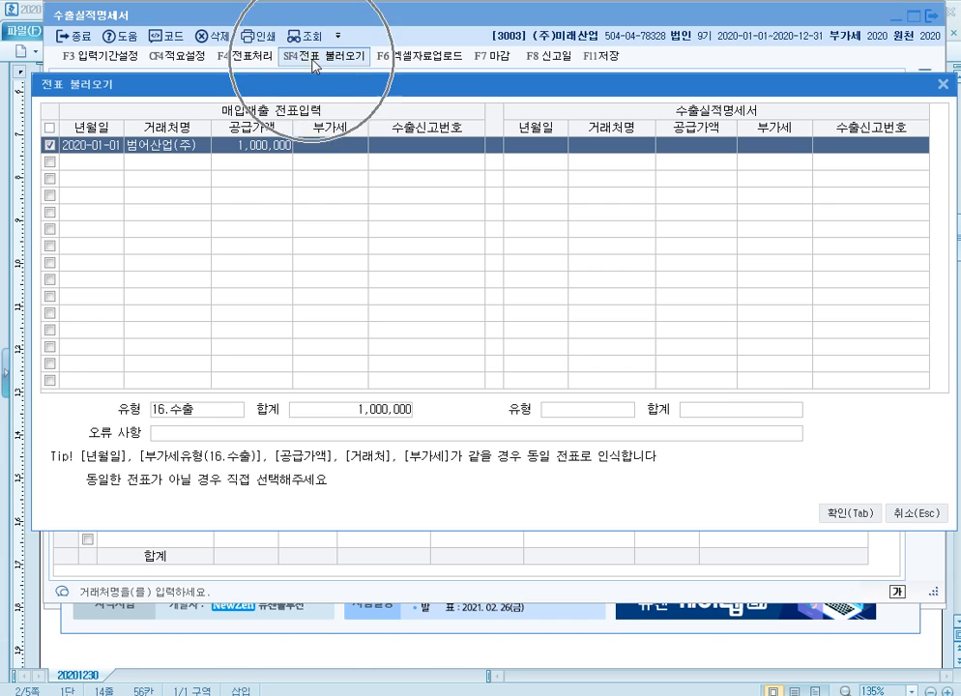
left_click(851, 512)
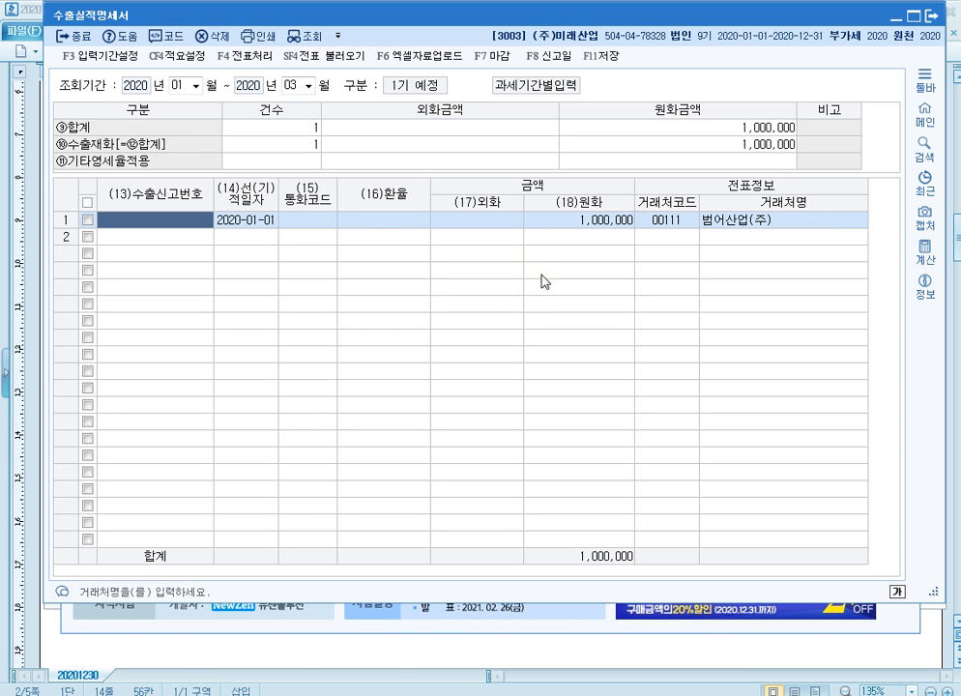
left_click(930, 19)
left_click(544, 343)
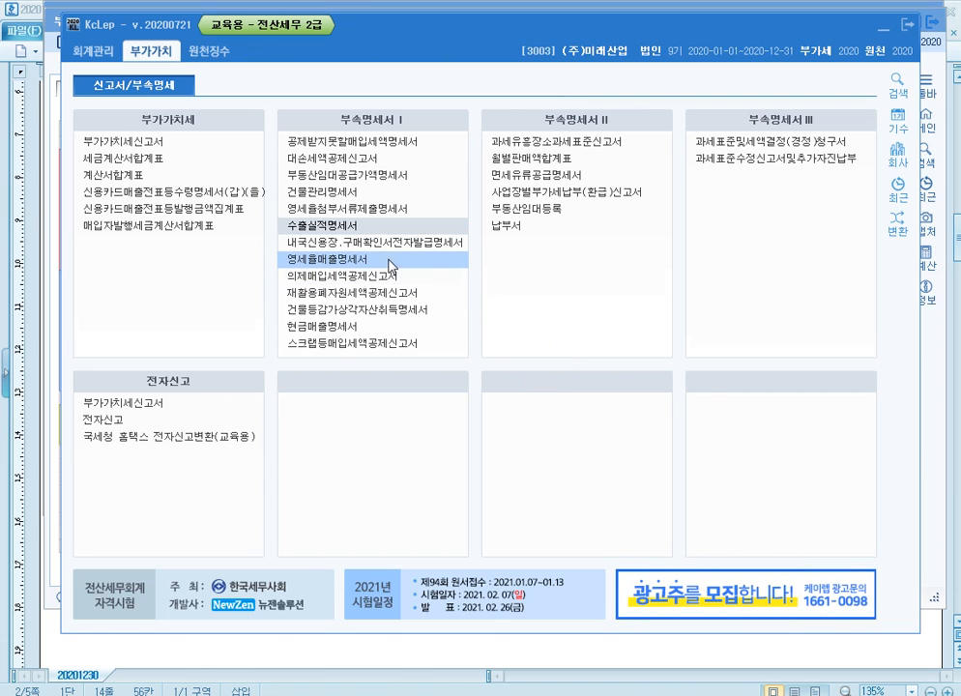
Open the 영세율매출명세서, view the period from month 01 to 03 of 2020, and close it without saving.
key("ctrl")
key("ctrl")
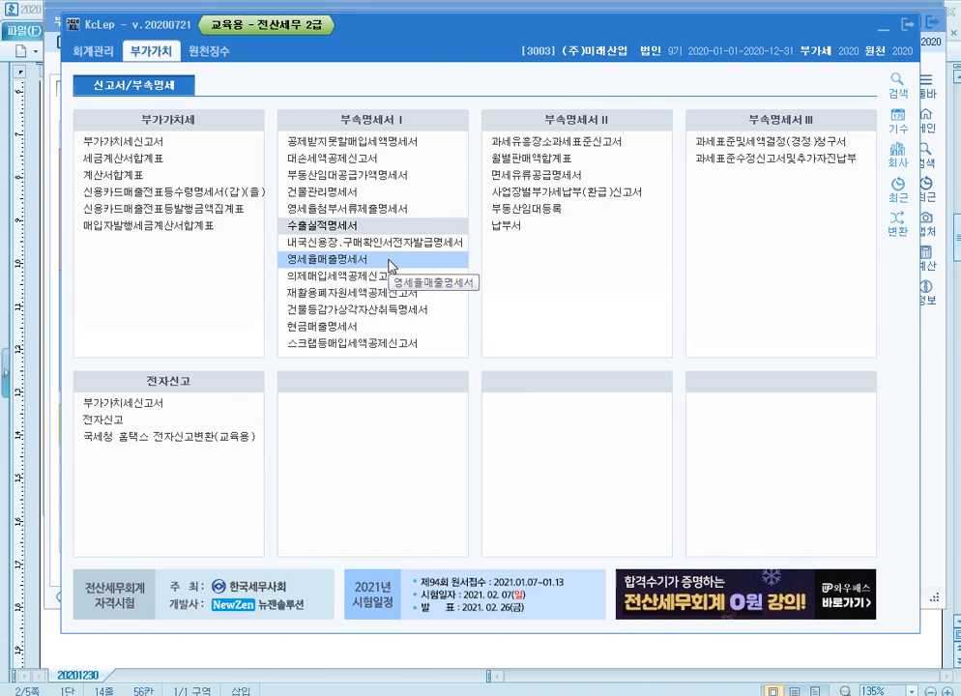
left_click(390, 260)
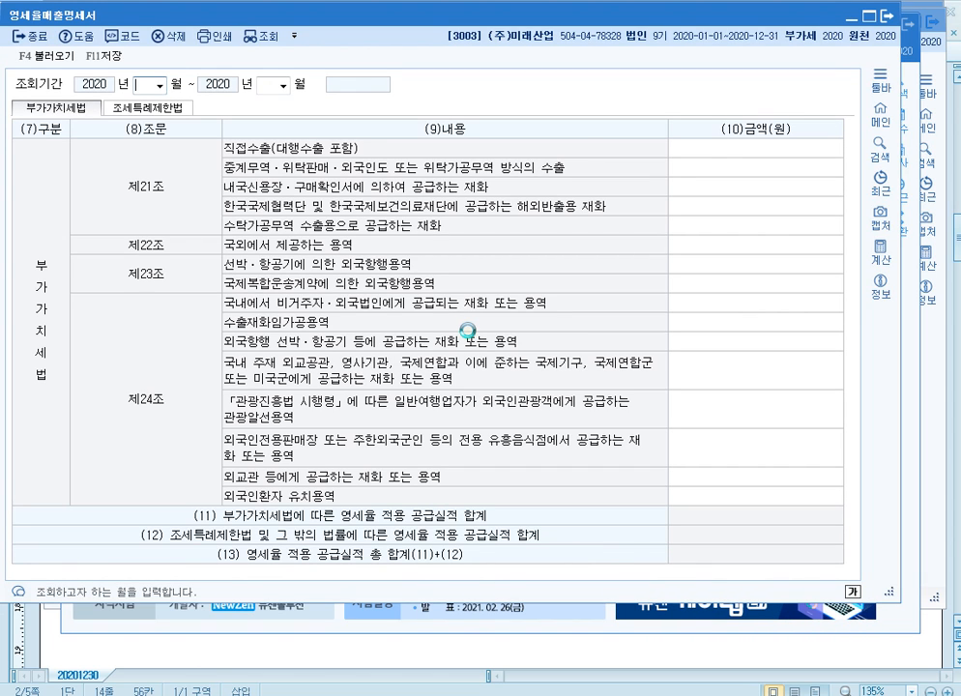
type("01")
type("03")
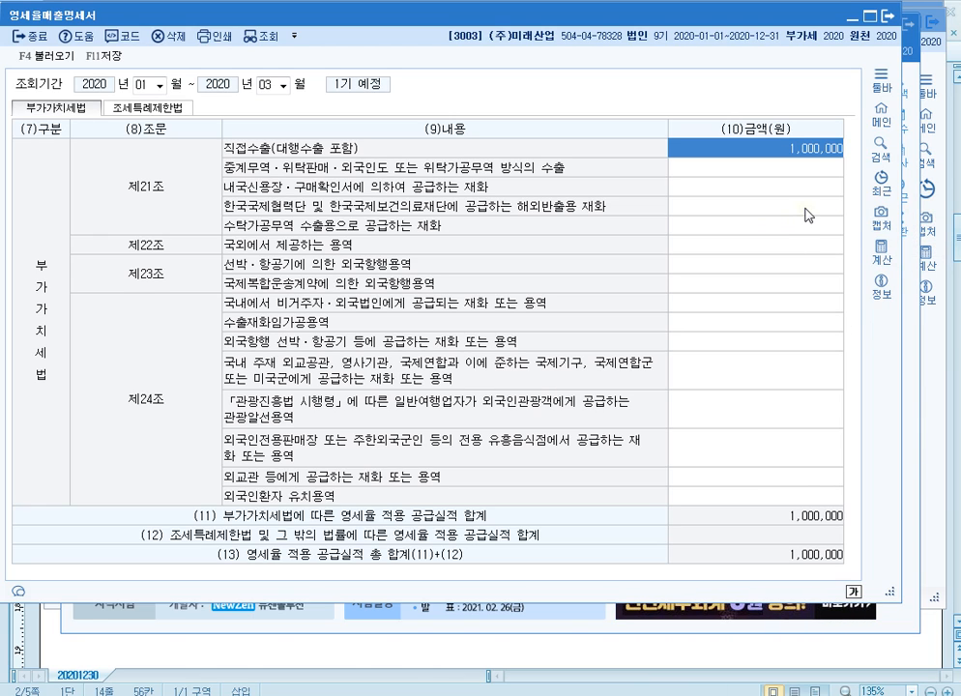
left_click(888, 18)
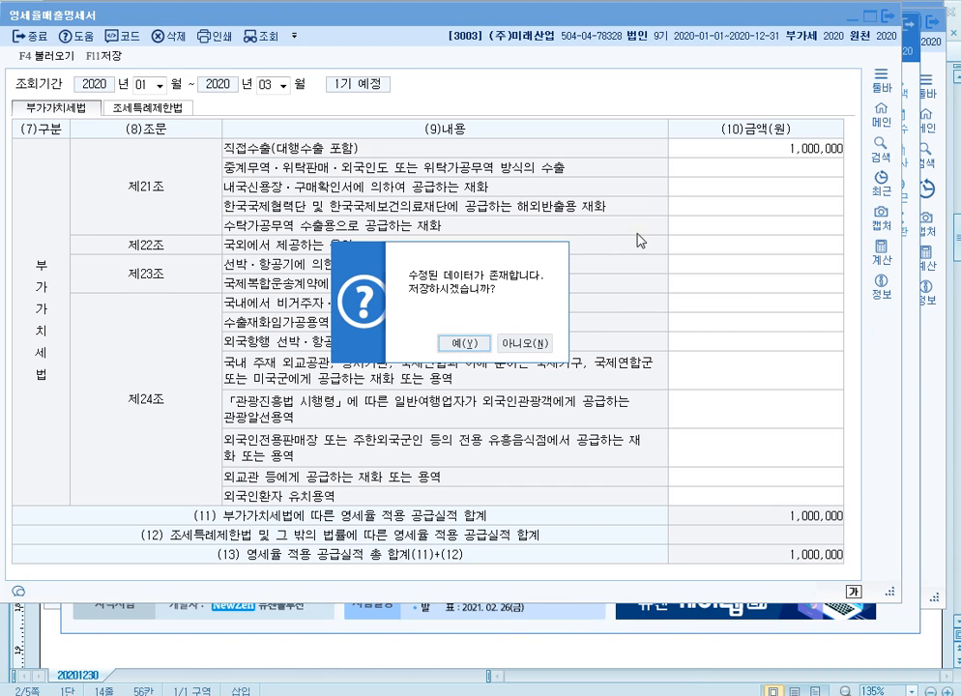
left_click(535, 344)
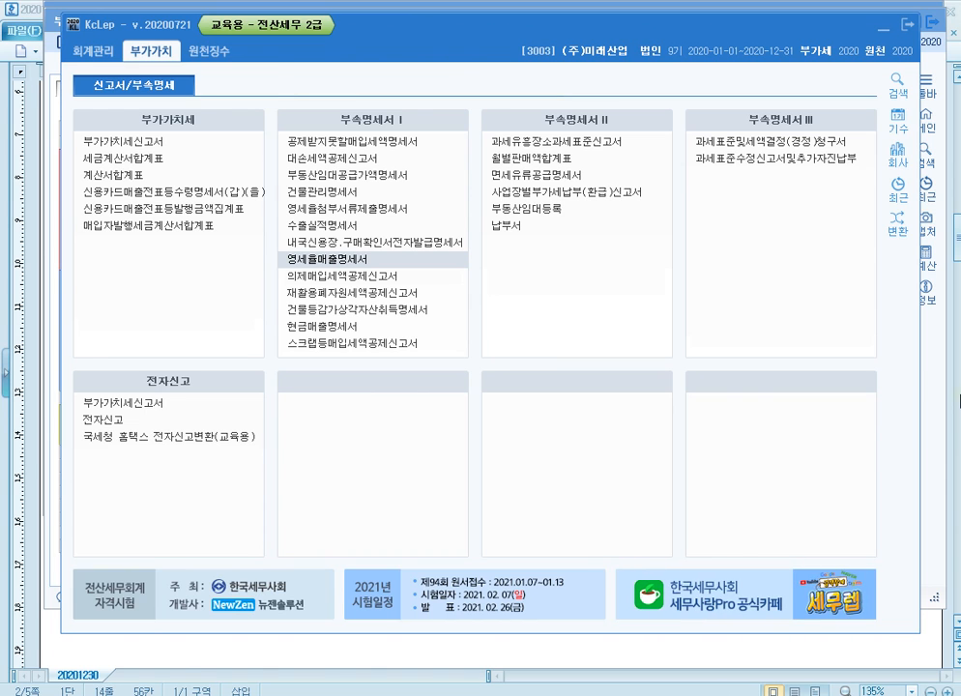
Switch back to the Hangul notes and insert another blank four-line template, from 증빙서류 to 부가가치세신고 부속서류, below the 직수출 block.
left_click(959, 401)
scroll(645, 371, "up", 5)
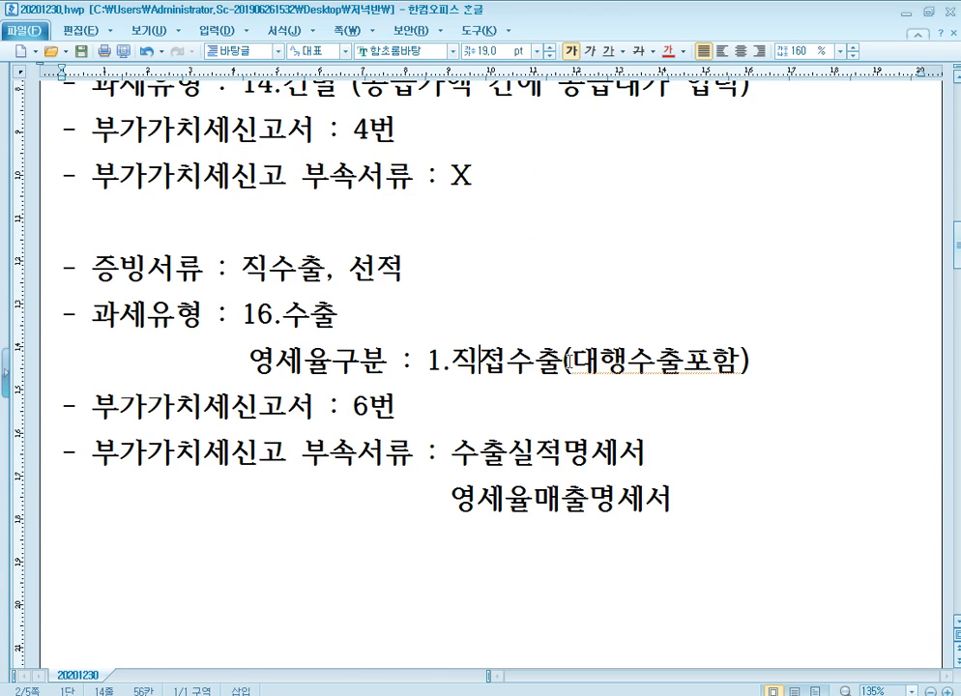
scroll(314, 407, "down", 3)
left_click(268, 370)
left_click(162, 325)
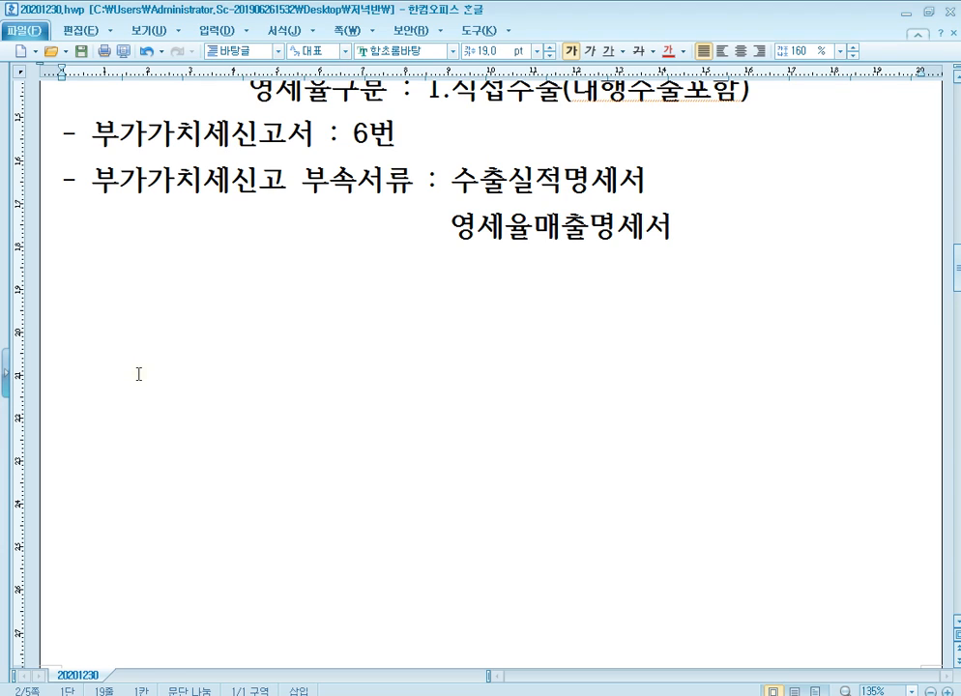
type("- 증빙서류 :\\n- 과세유형 :\\n- 부가가치세신고서 :\\n- 부가가치세신고 부속서류 :")
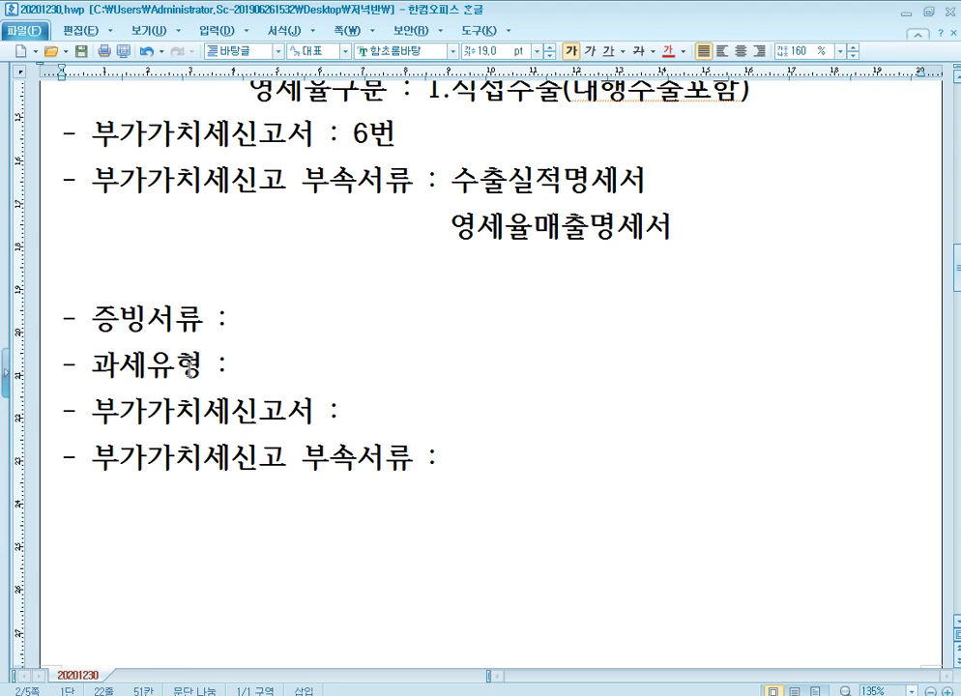
Fill in the new block's 증빙서류 line with "신용카드매출전표, 카드로 결제받다." and add an aligned continuation line "과세거래".
left_click(269, 321)
type("신용카드")
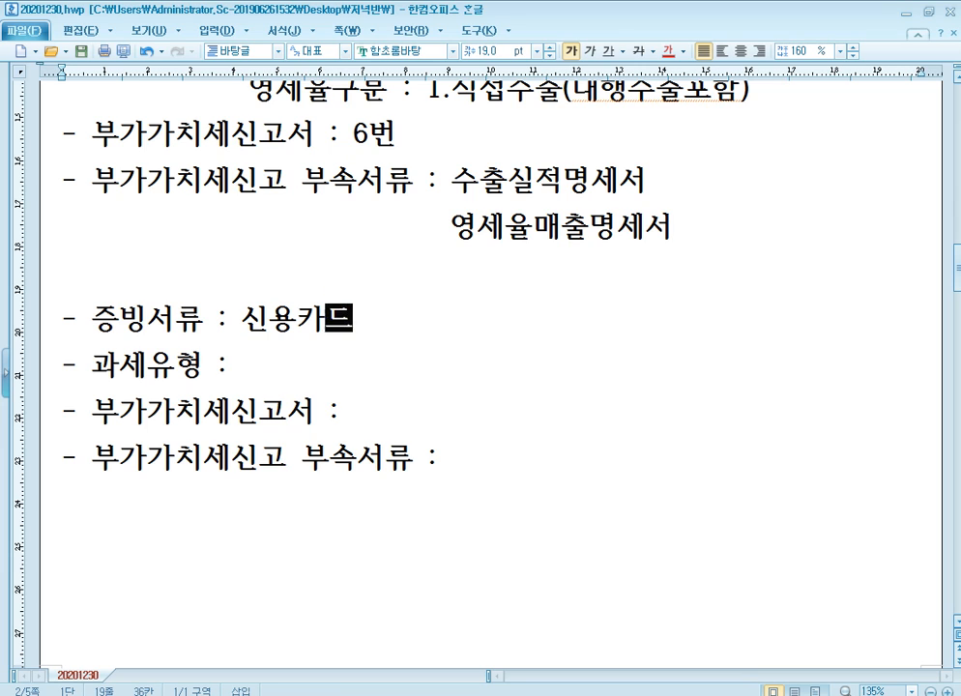
type("매출전표")
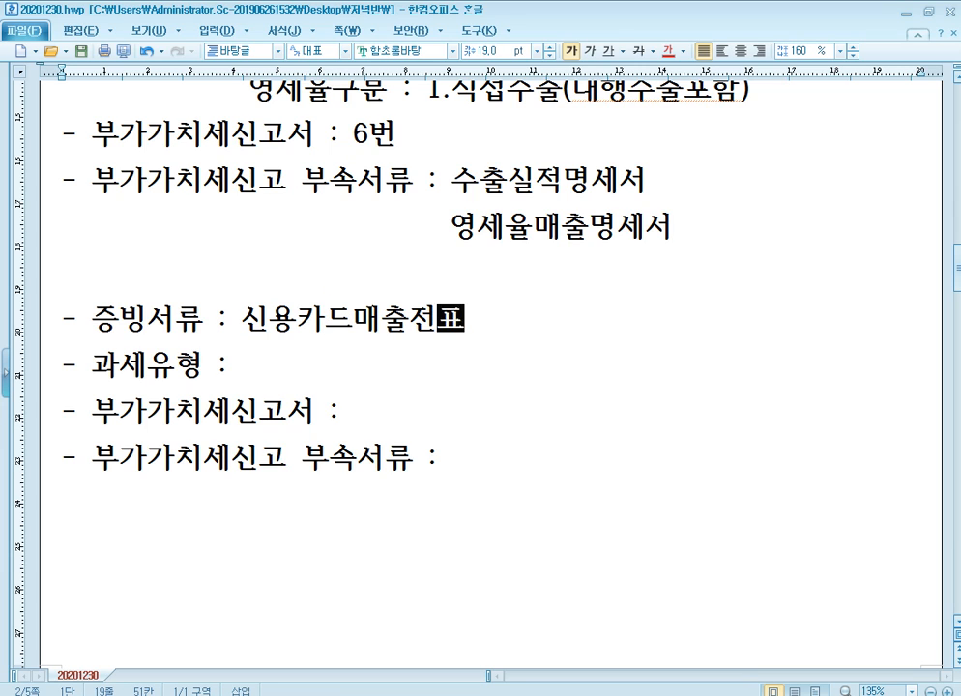
type(", 카드로")
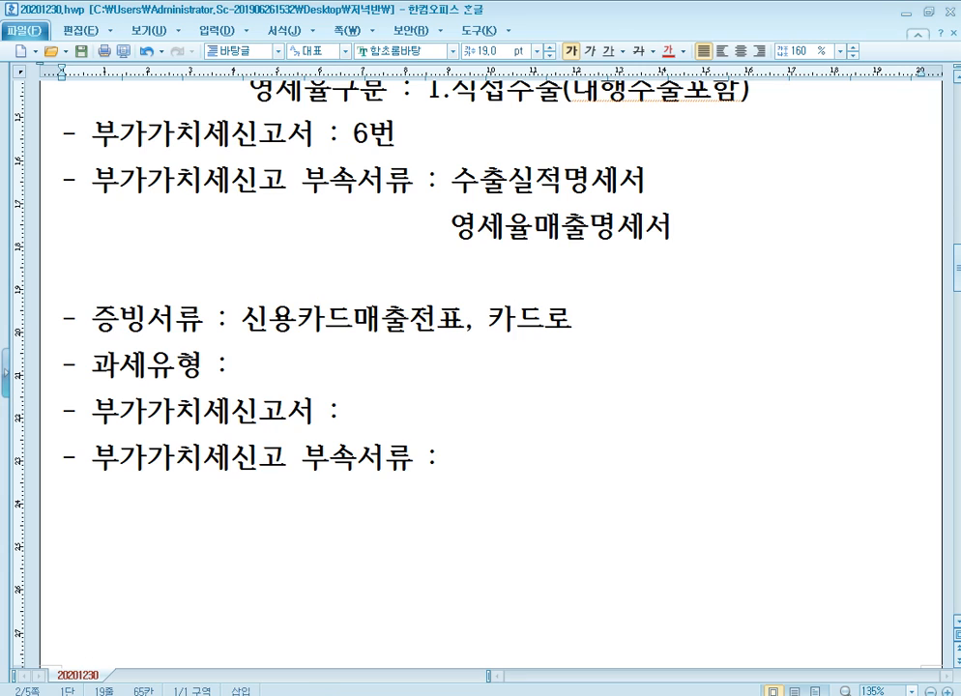
type(" 결제받다")
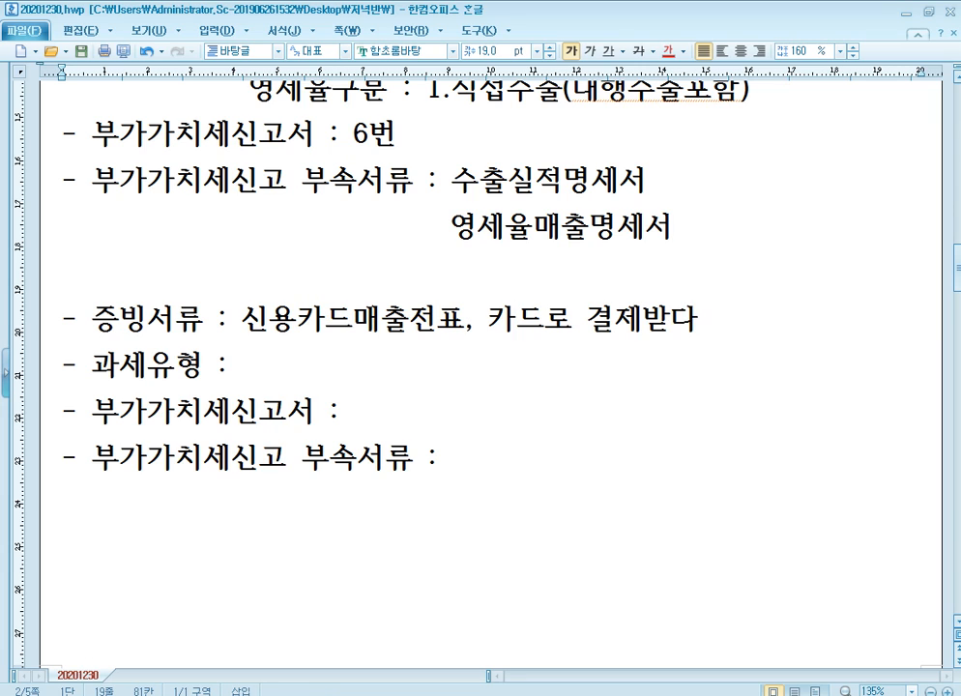
type(".")
key("Return")
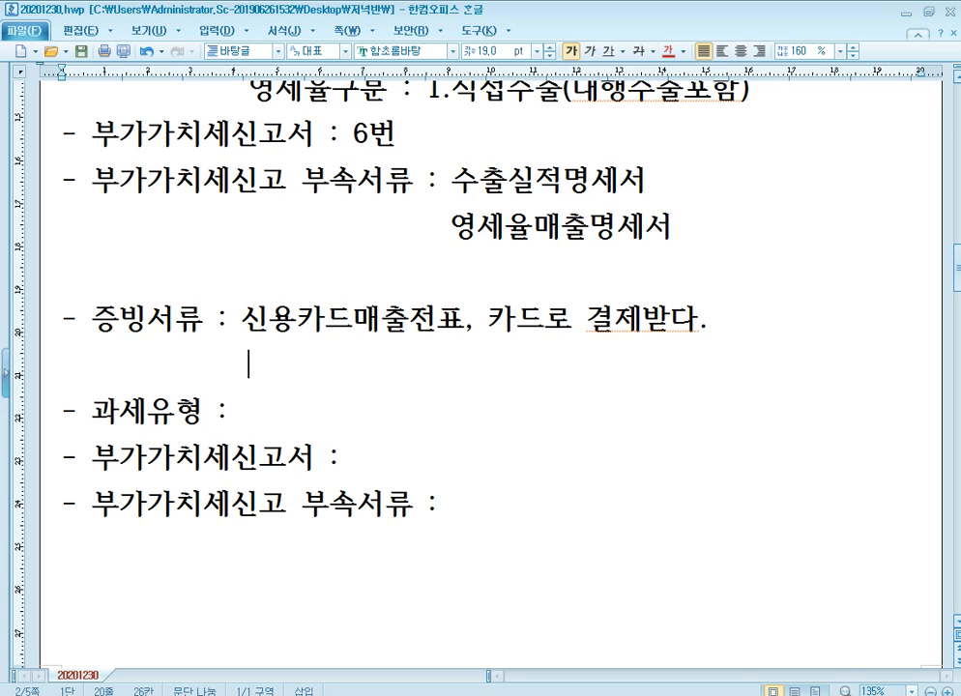
type("과세")
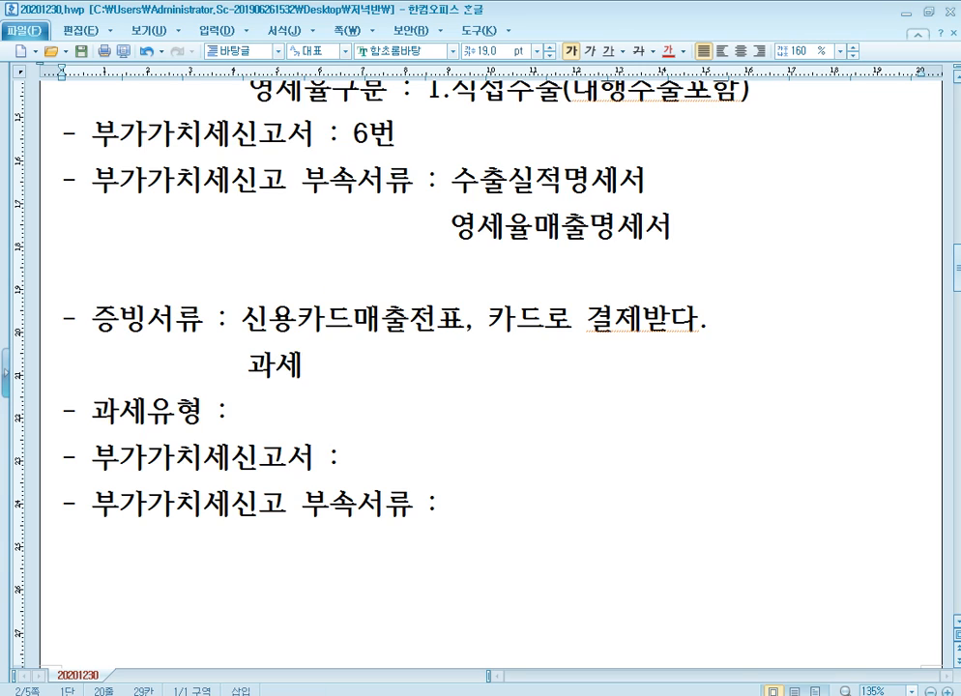
type("검래")
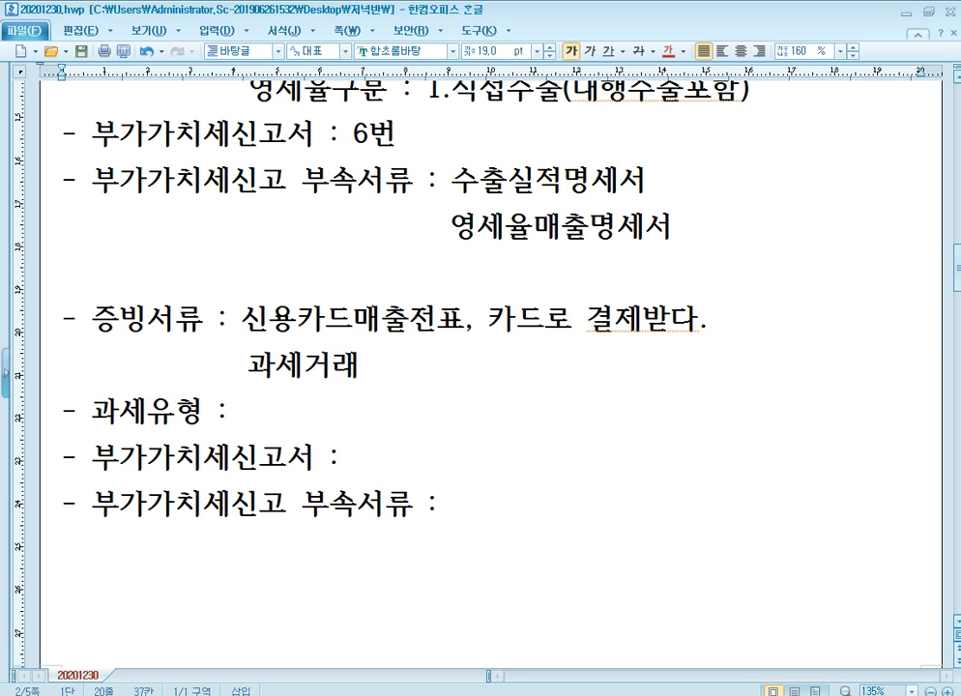
Fill in the credit-card block's 과세유형 line with "17.카과".
scroll(332, 336, "down", 3)
scroll(334, 313, "up", 2)
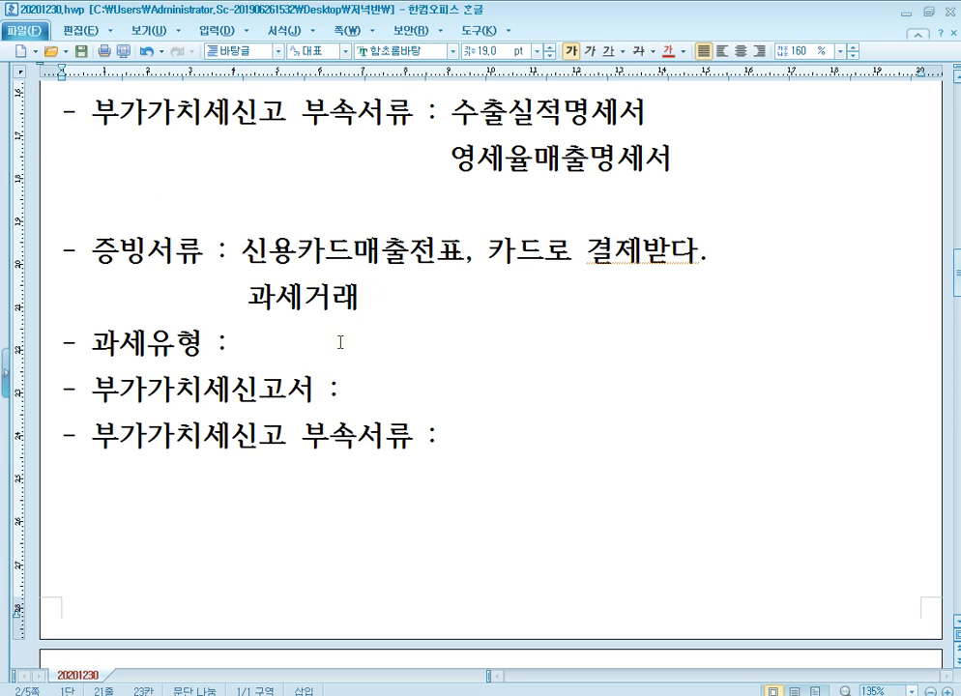
left_click(340, 341)
type("17.카과")
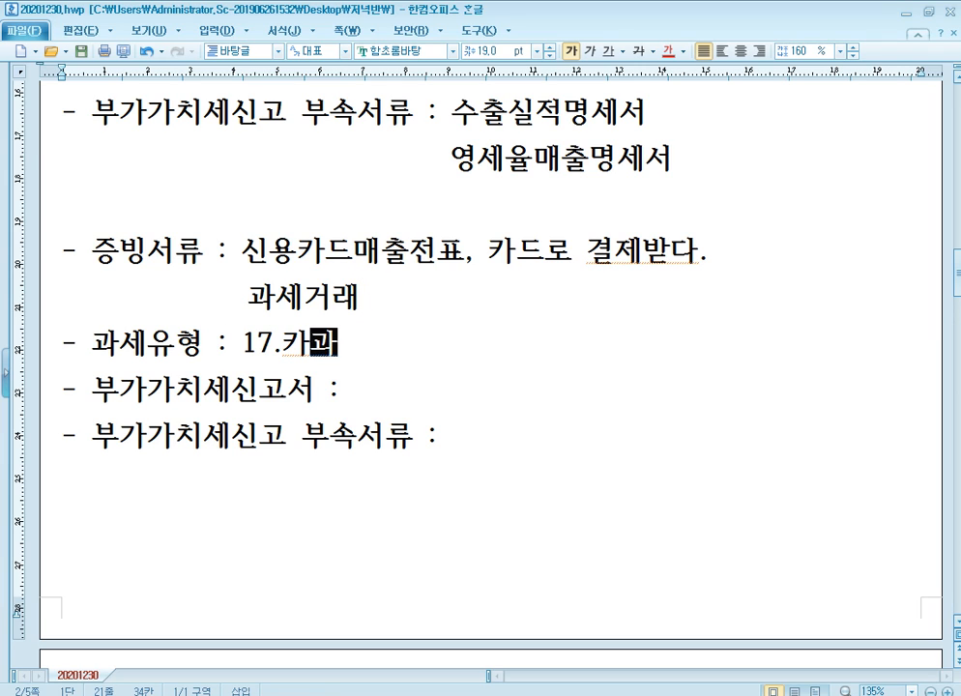
Append the note "(공급가액 칸에 공급대가 입력)" after 17.카과 on the credit-card block's 과세유형 line.
type(" (")
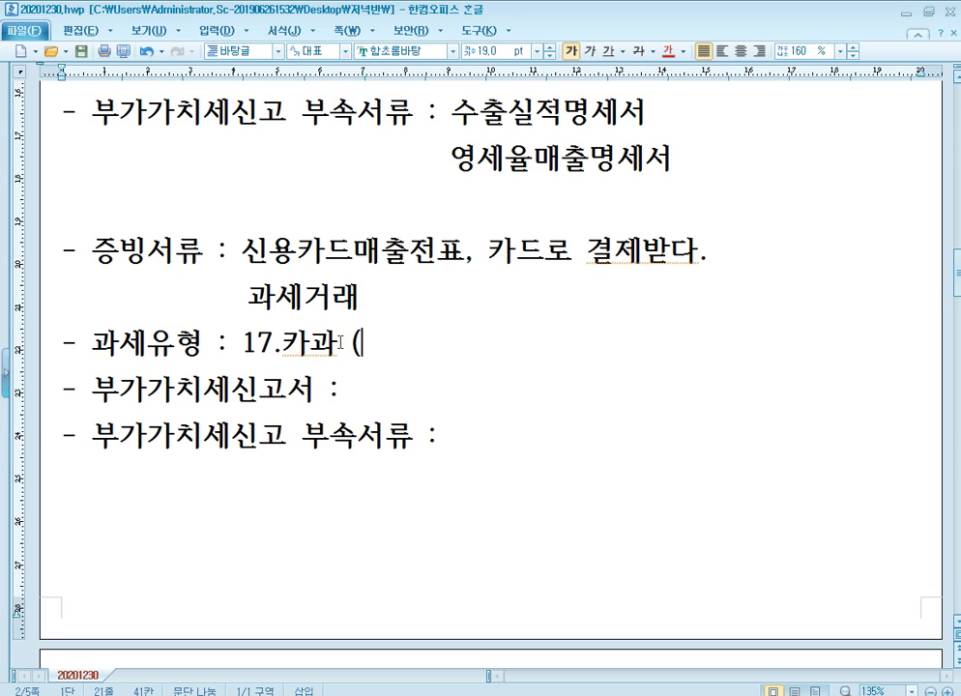
type("공급가액")
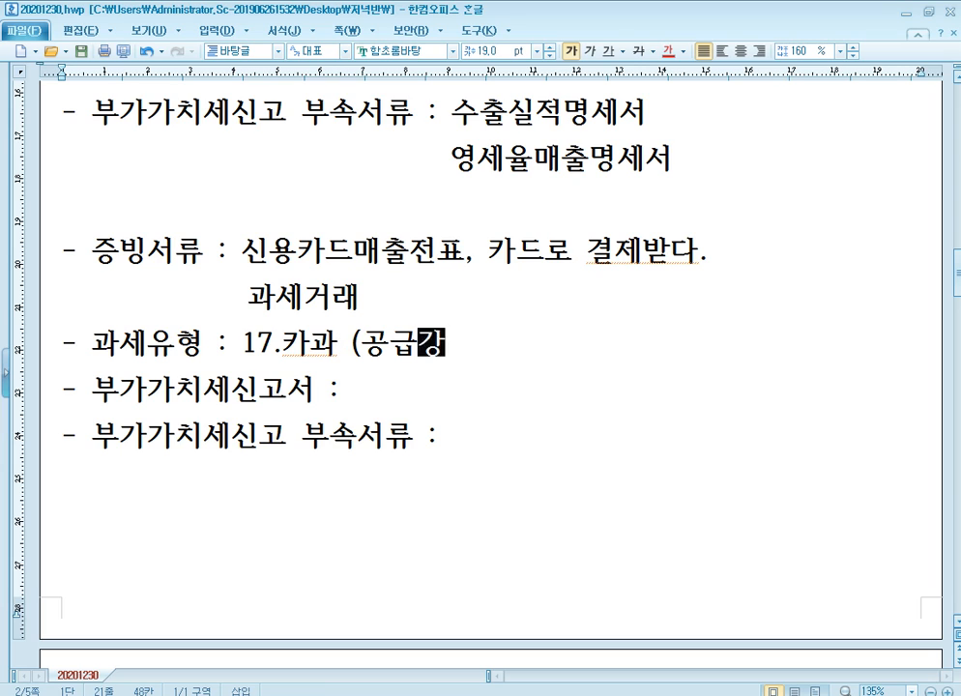
type(" 칸에 공급대")
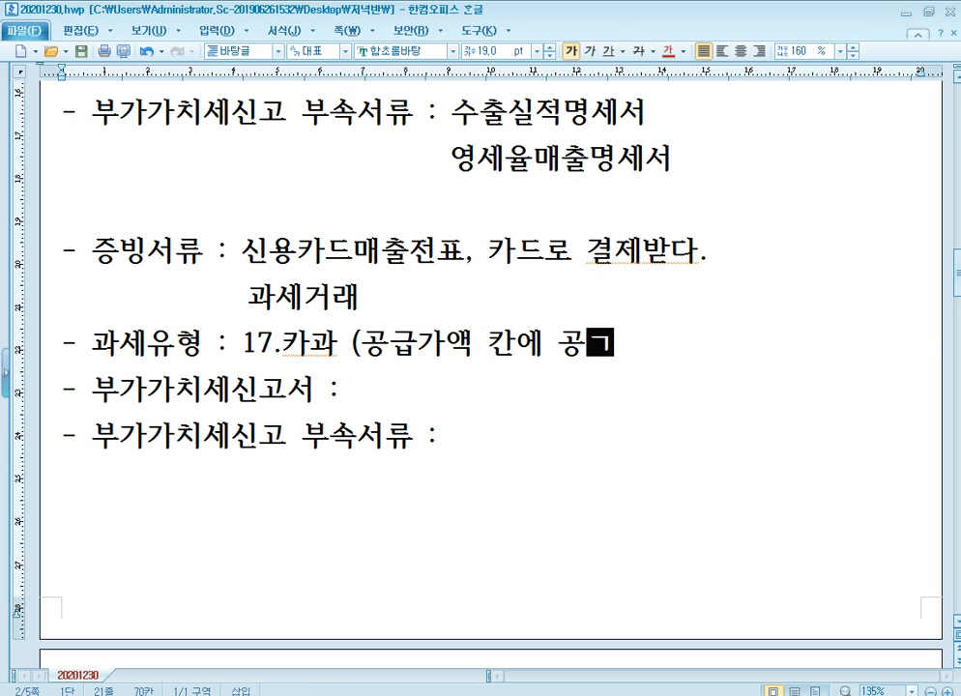
type("가 입력)")
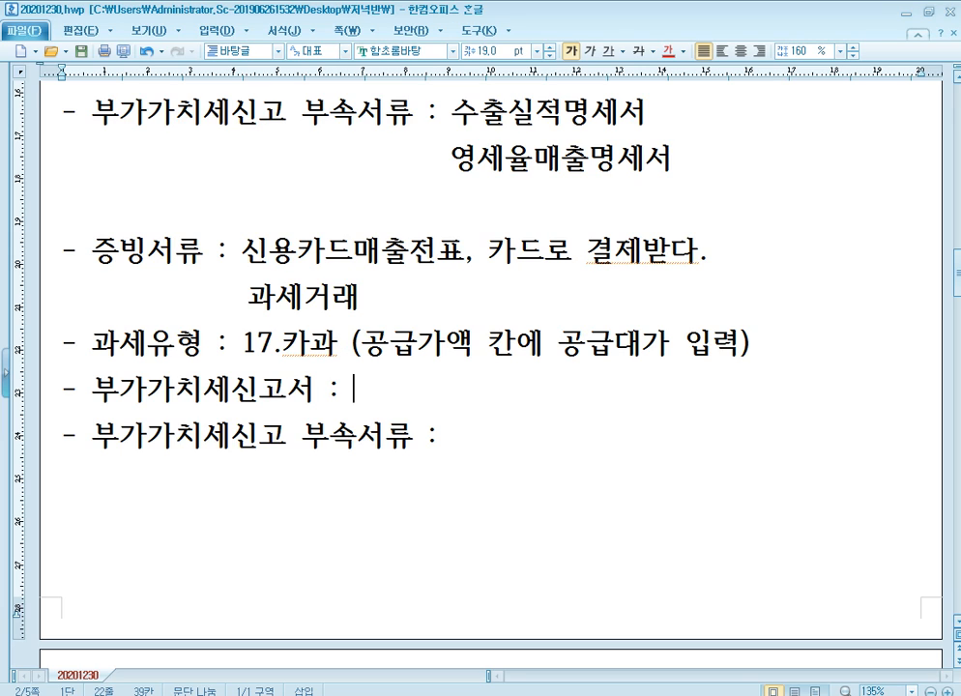
Fill in the 17.카과 block's 부가가치세신고서 line with "3번" and its 부속서류 line with "신용카드매출전표등 발행금액집계표".
type("3번")
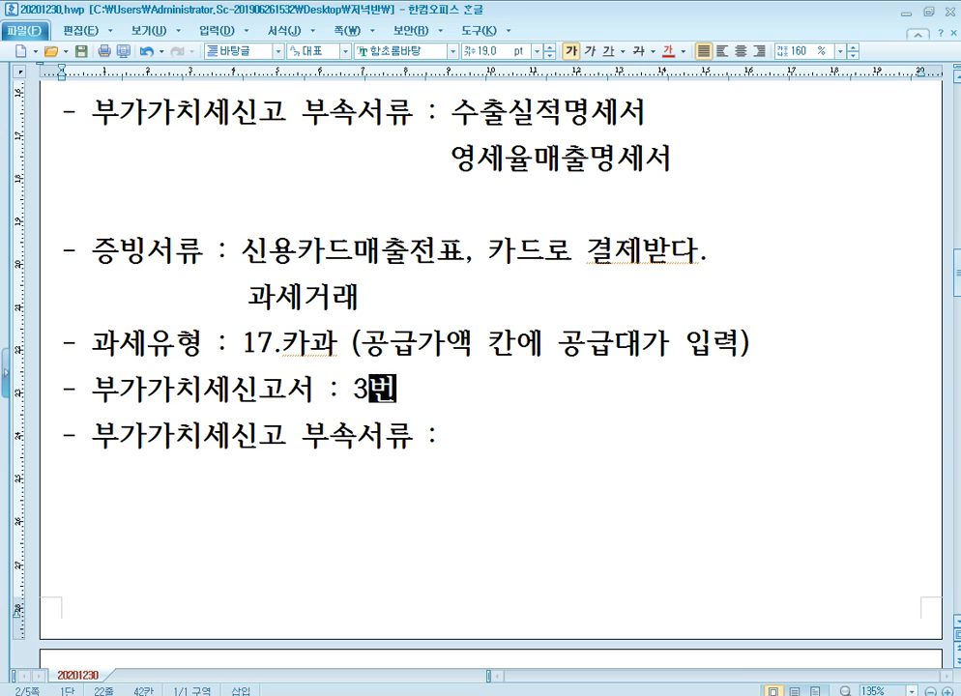
key("Down")
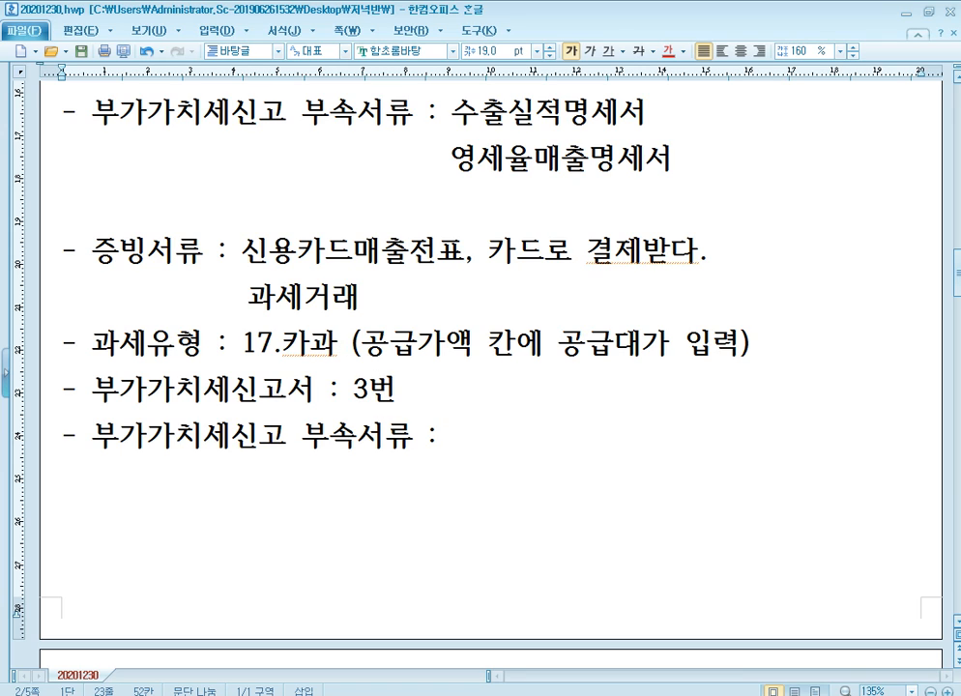
type("신용카드")
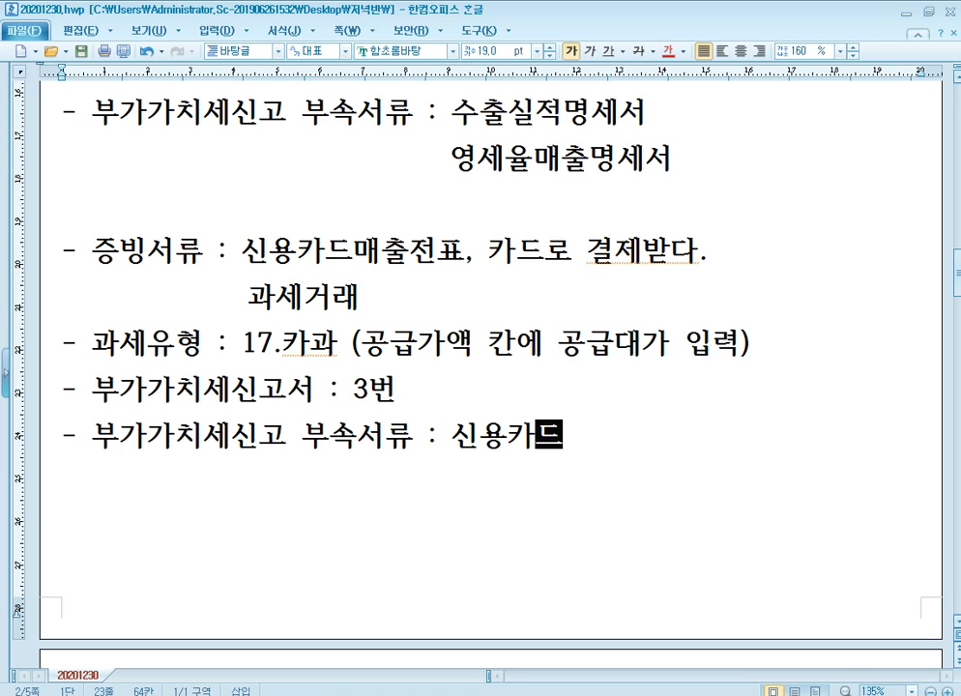
type("매출전표등")
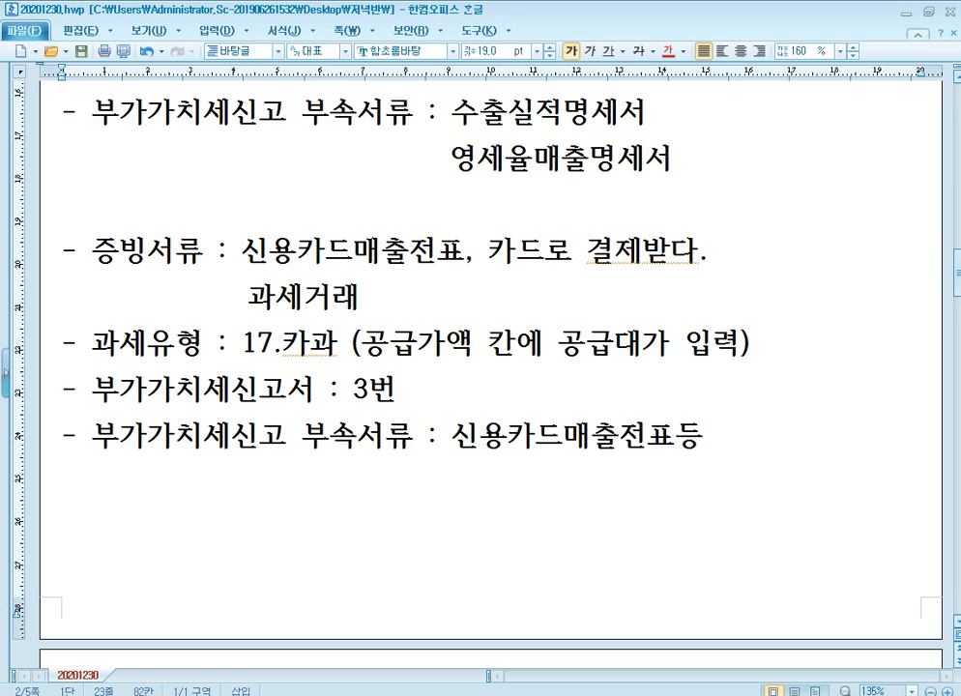
type(" 발")
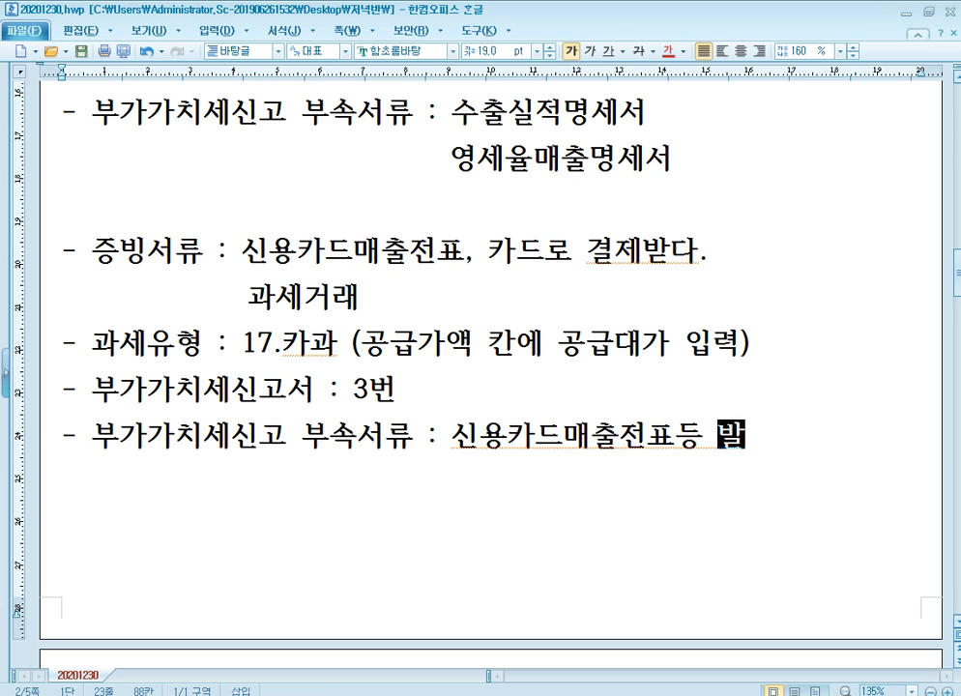
type("행금액지")
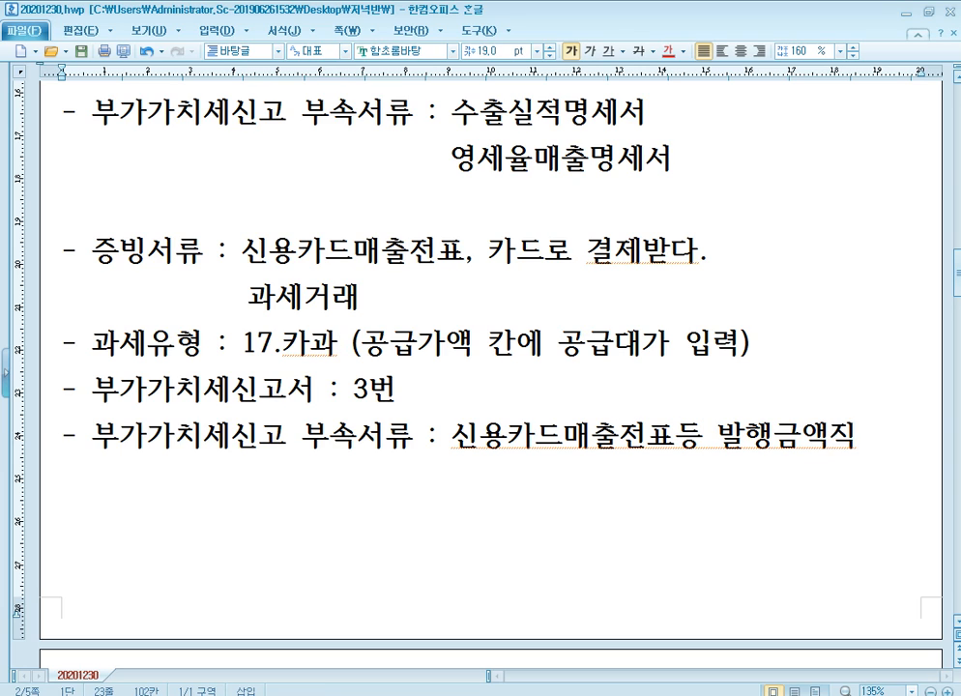
type("ㅂ계표")
Adjust the spacing of the 17.카과 block's attachment name so it reads "신용카드매출전표등발행금액 집계표" on a single line.
key("Left")
key("Left")
key("Left")
key("Left")
key("Left")
key("Left")
key("Left")
key("Left")
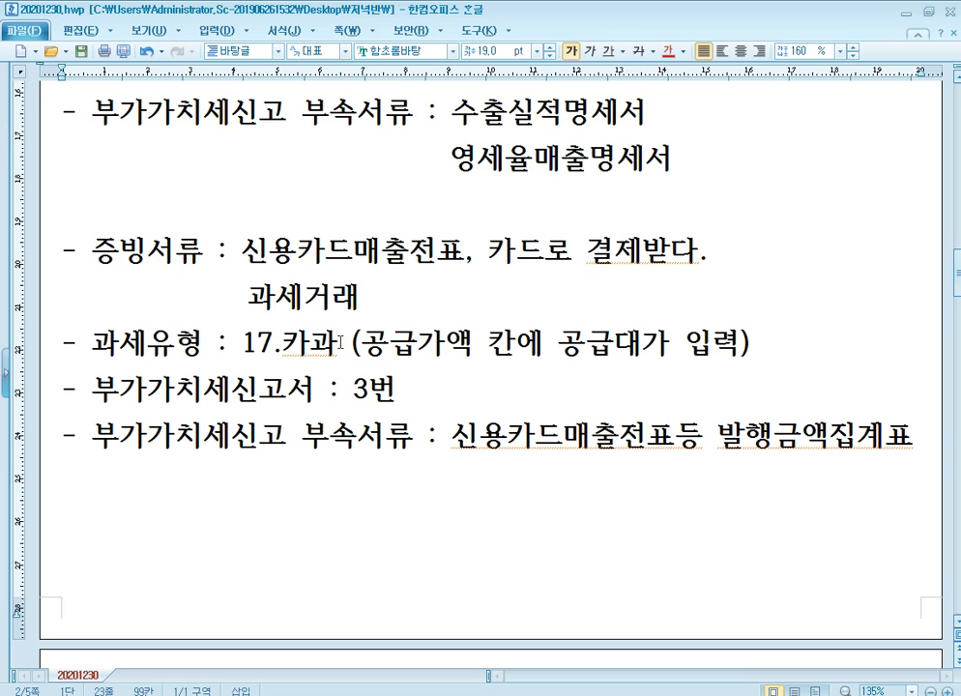
key("Left")
key("Left")
key("Left")
key("Left")
key("Left")
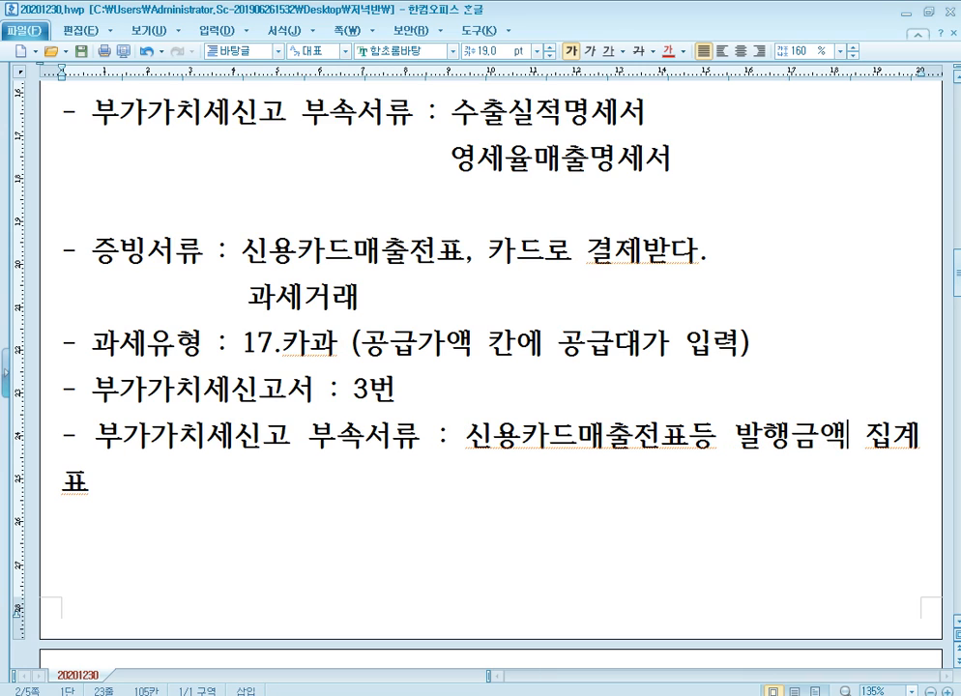
key("BackSpace")
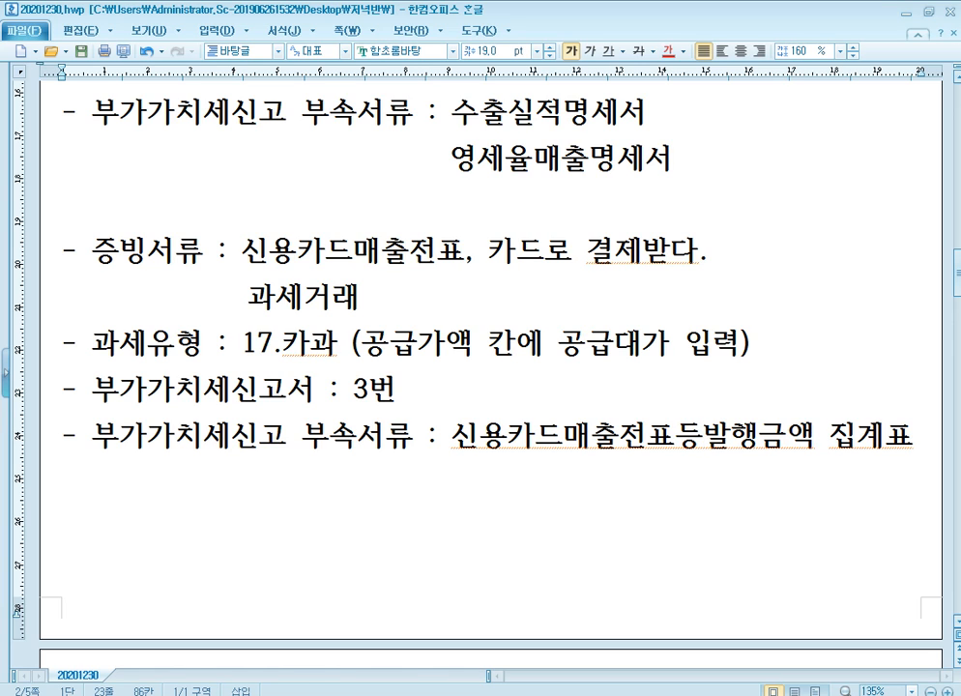
Insert blank lines above the 17.카과 block to move the whole block onto the next page.
key("Up")
key("Up")
key("Up")
key("Up")
key("Up")
key("Return")
key("Return")
key("Return")
key("Return")
key("Return")
key("Return")
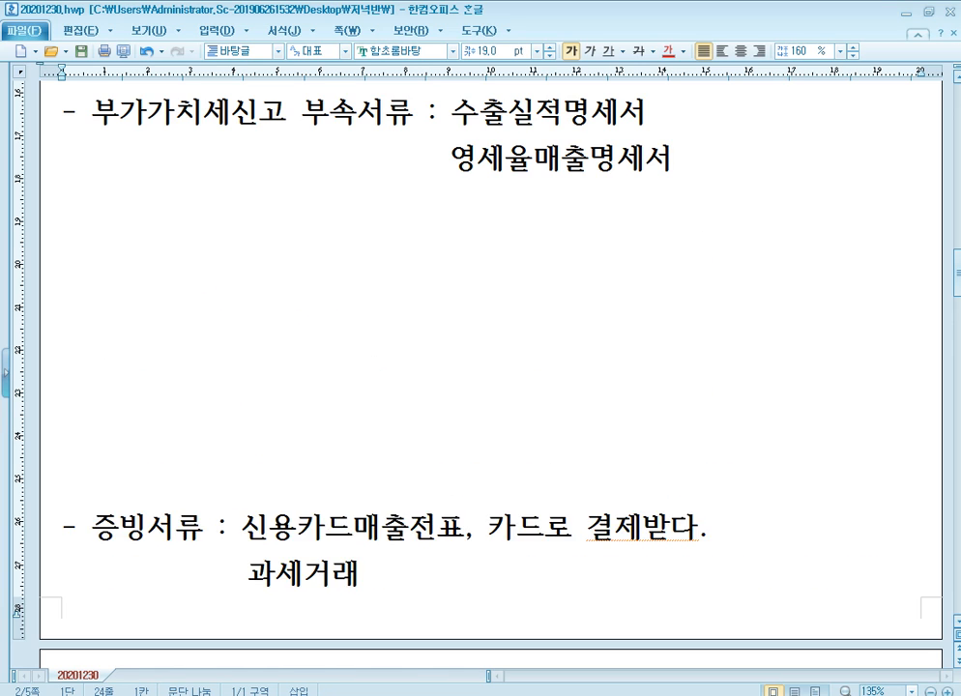
key("Return")
key("Return")
scroll(466, 337, "down", 5)
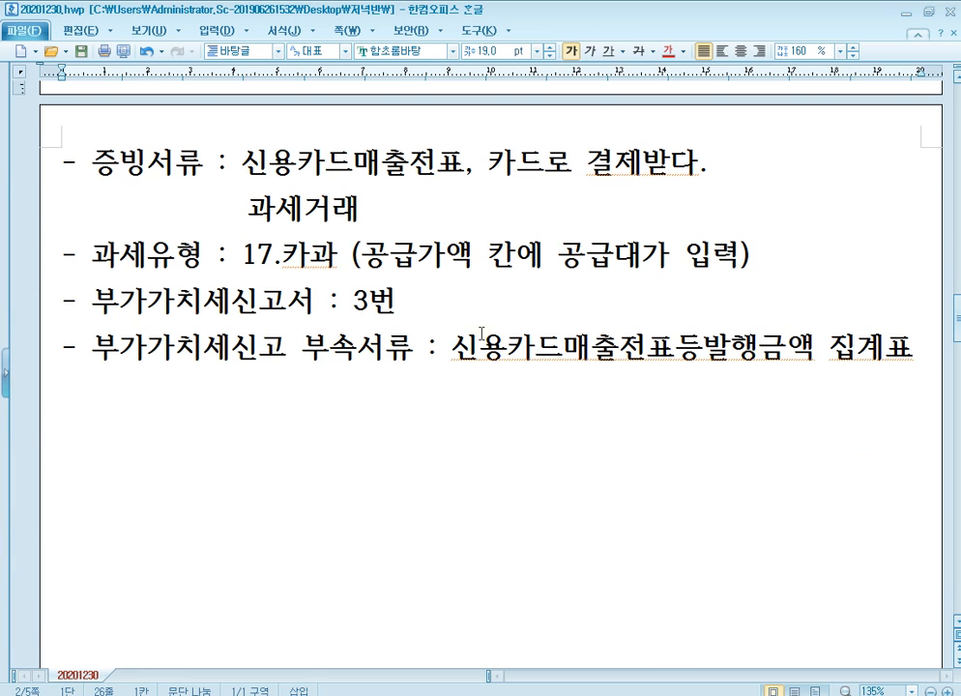
Insert a blank four-line template below the 17.카과 block and fill its 증빙서류 line with "신용카드매출전표, 카드로 결제받다.".
left_click(262, 444)
type("- 증빙서류 : - 과세유형 : - 부가가치세신고서 : - 부가가치세신고 부속서류 :")
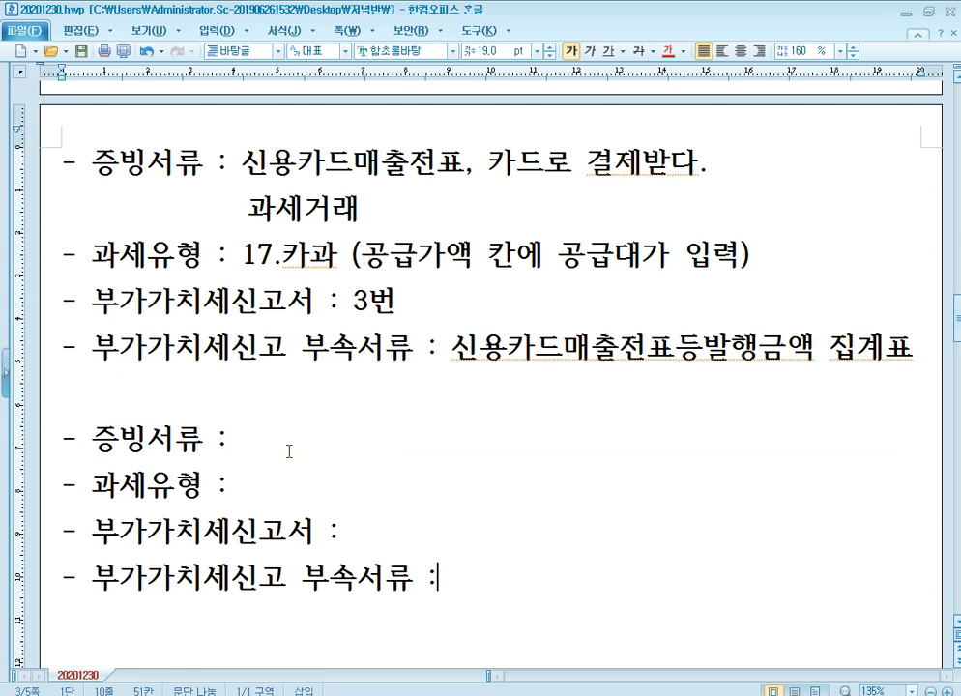
left_click(353, 448)
type("신용")
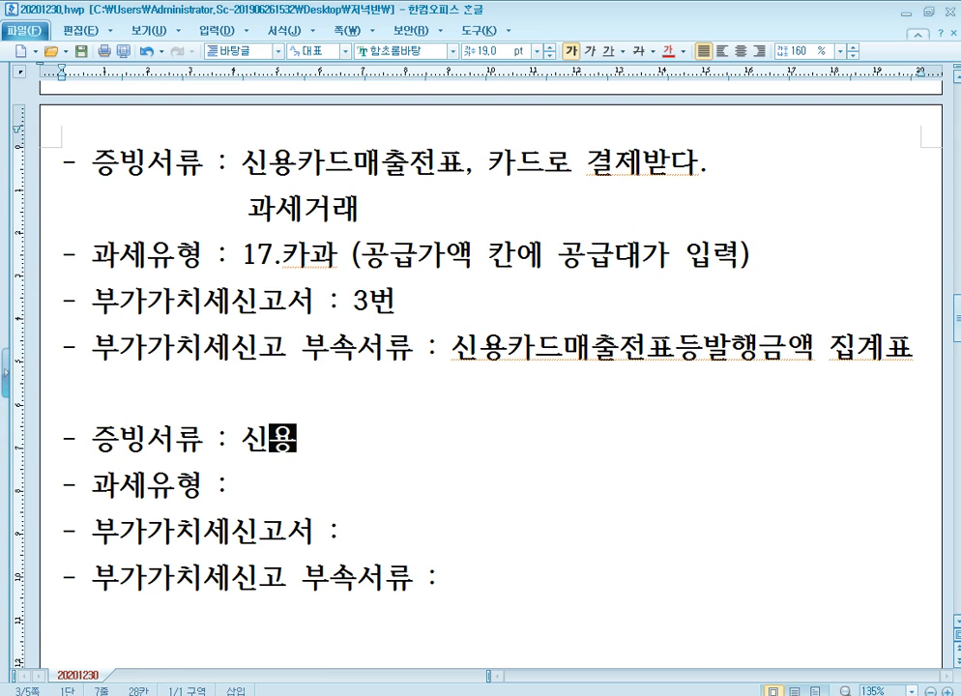
type("카드맺루저")
key("BackSpace")
key("BackSpace")
key("BackSpace")
key("BackSpace")
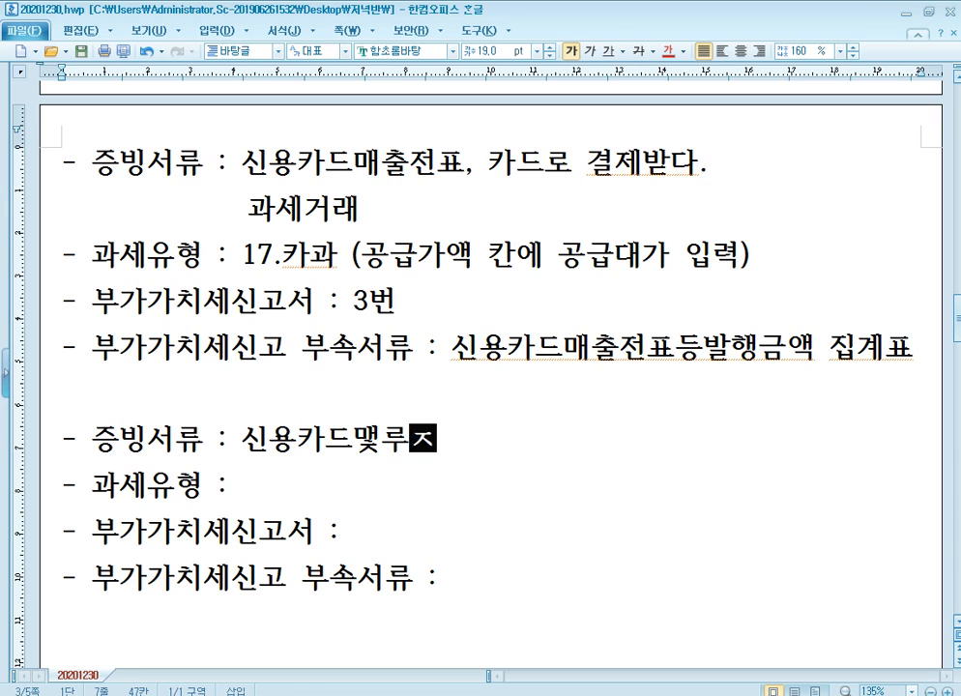
type("매")
type("출전")
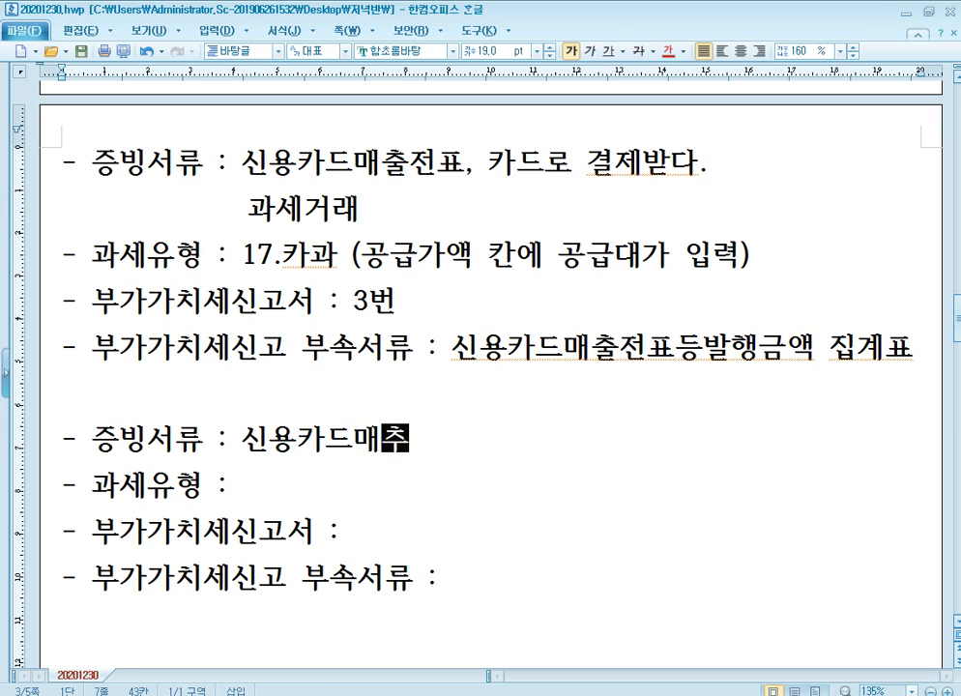
type("표")
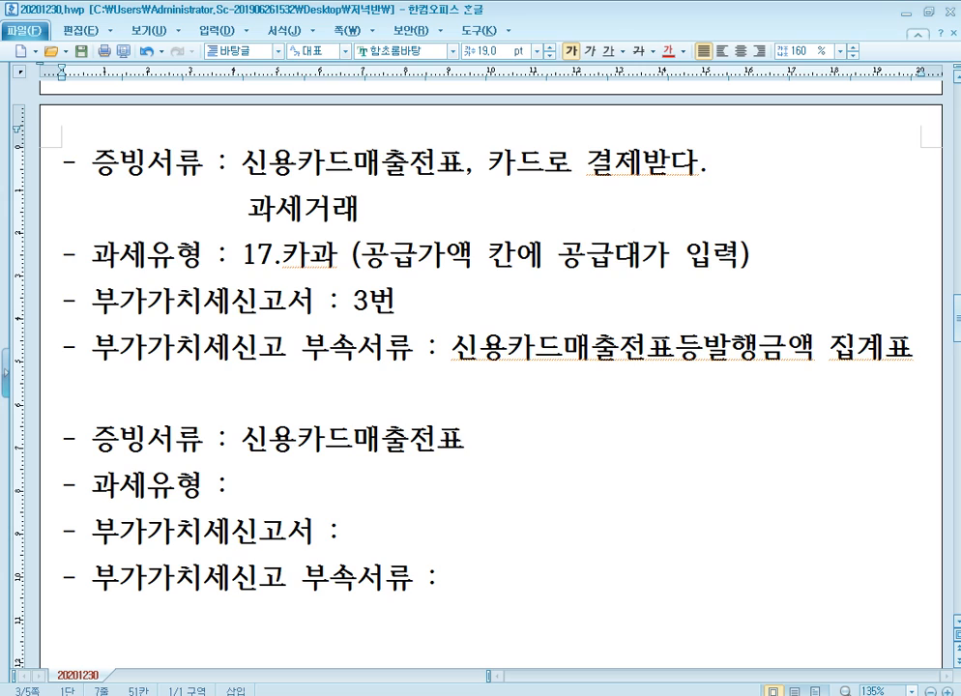
type(", 카드로 결")
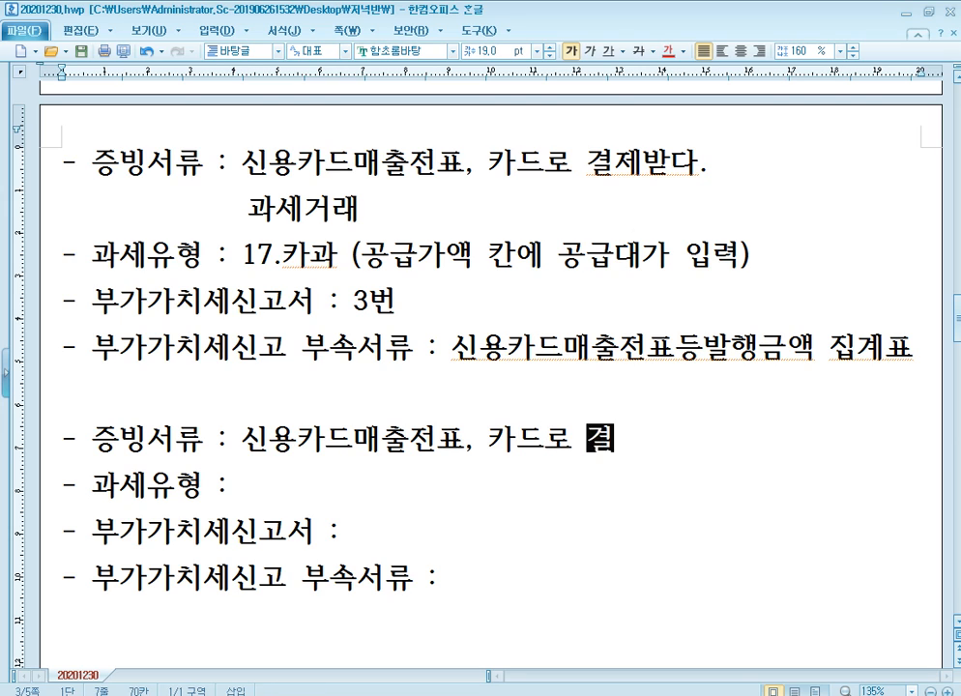
type("제받다.")
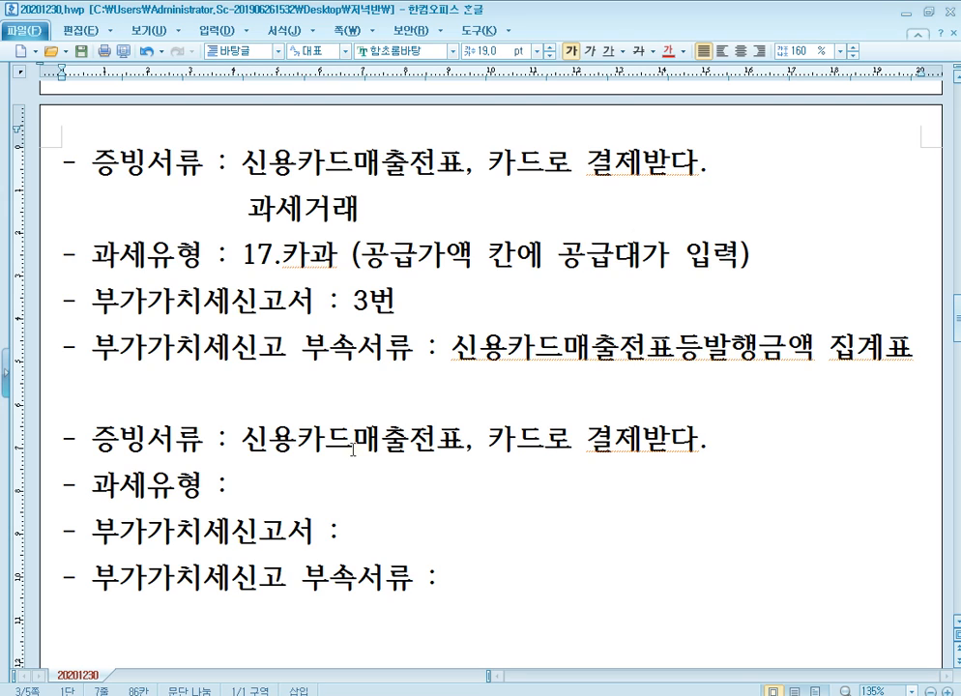
Add an aligned continuation line "면세거래" under the new block's 증빙서류 and fill in its 과세유형 line with "18.카면".
key("Return")
type("면세거래")
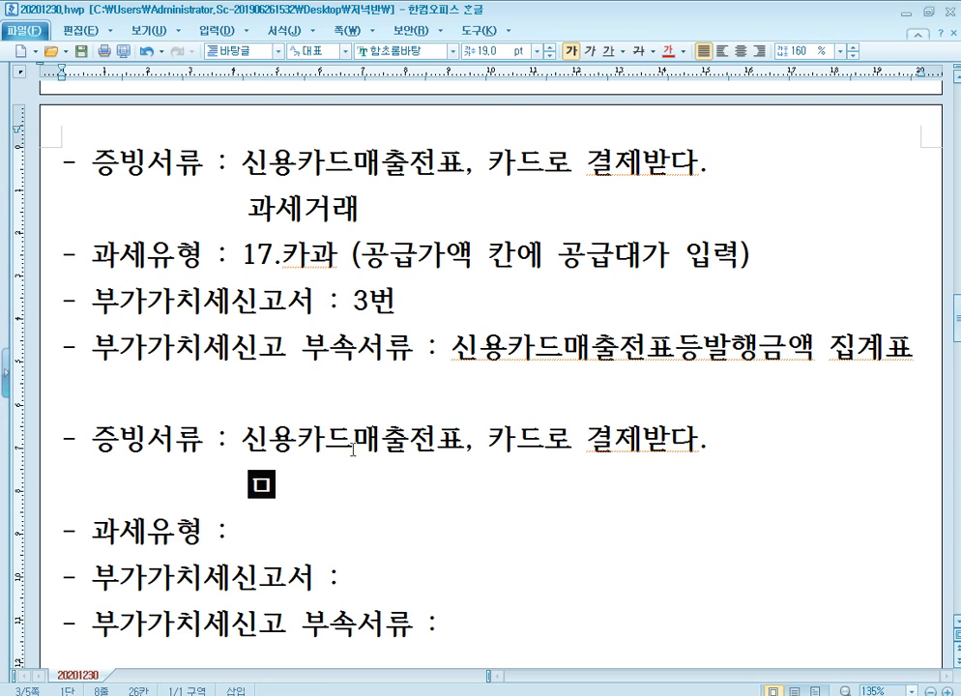
key("Down")
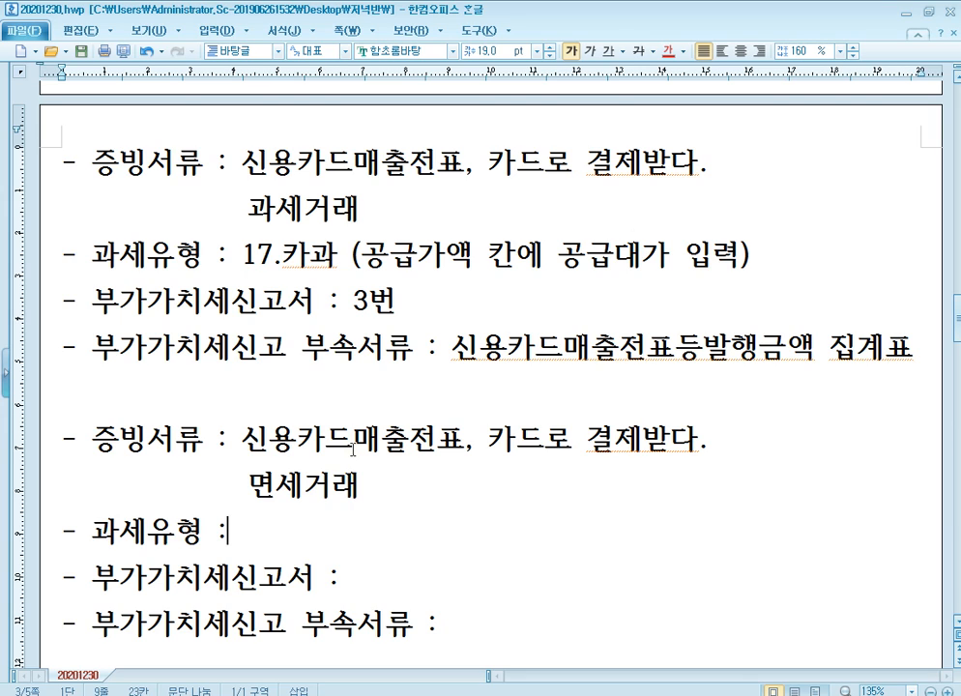
type("18.카면")
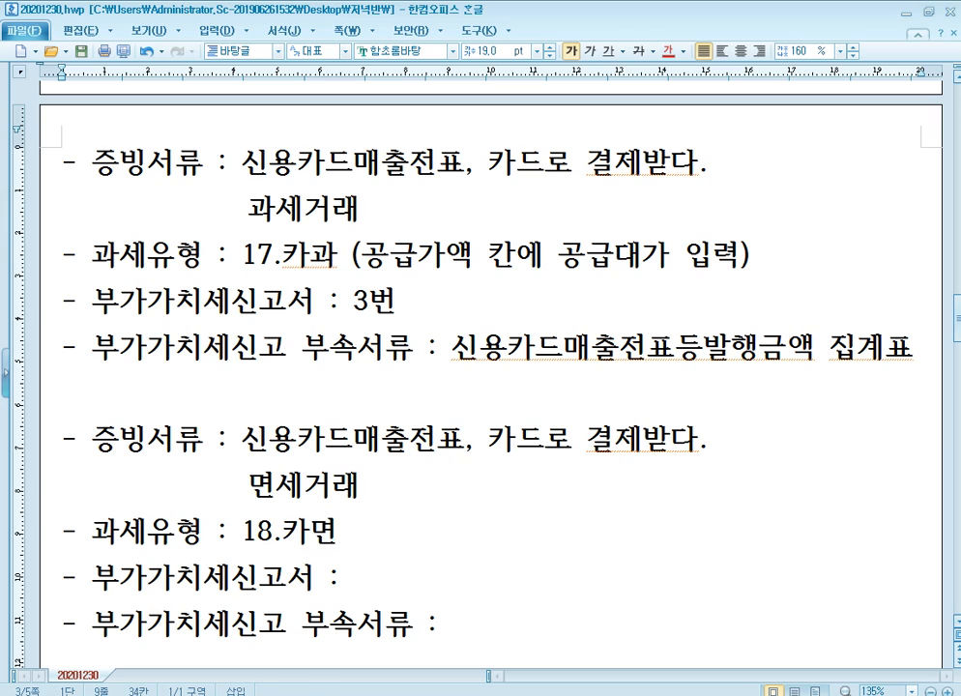
Fill in both the 부가가치세신고서 and 부가가치세신고 부속서류 lines of the 18.카면 block with "X".
key("Down")
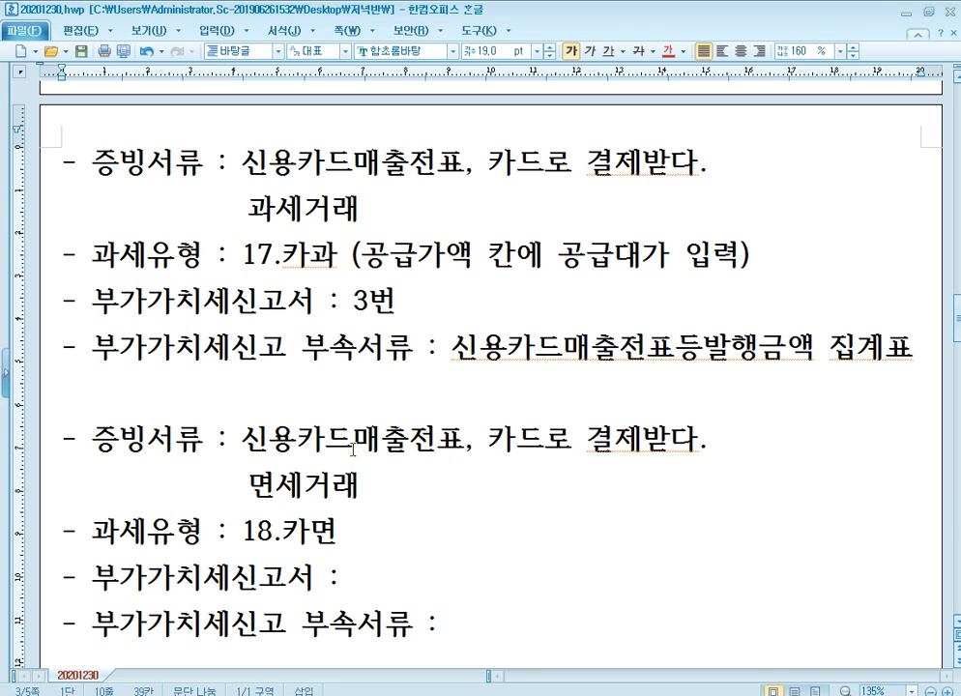
type("X")
key("Down")
key("End")
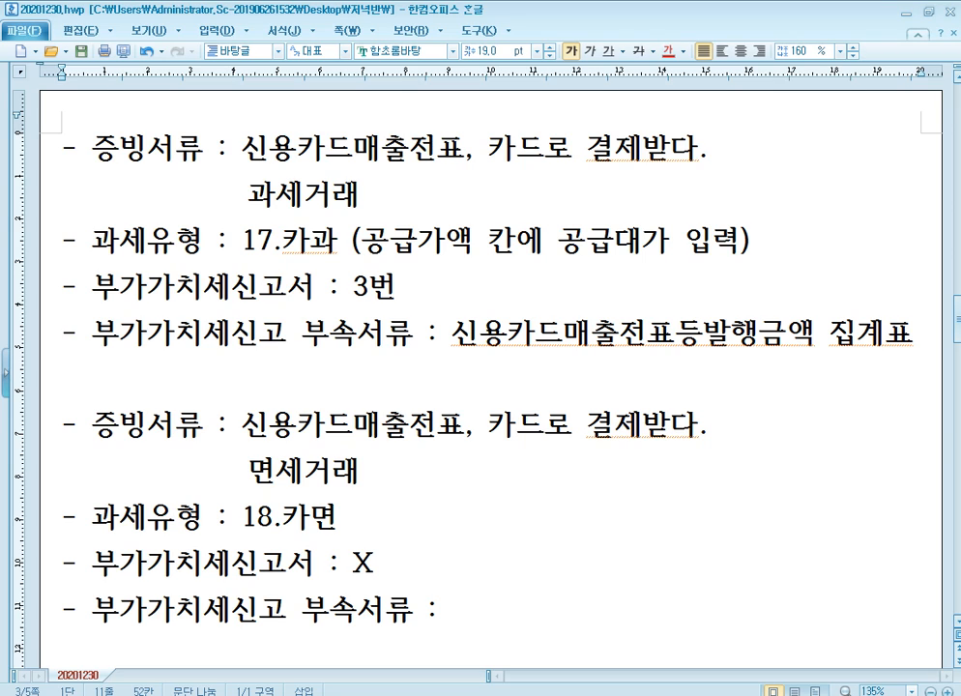
type("ㅌ")
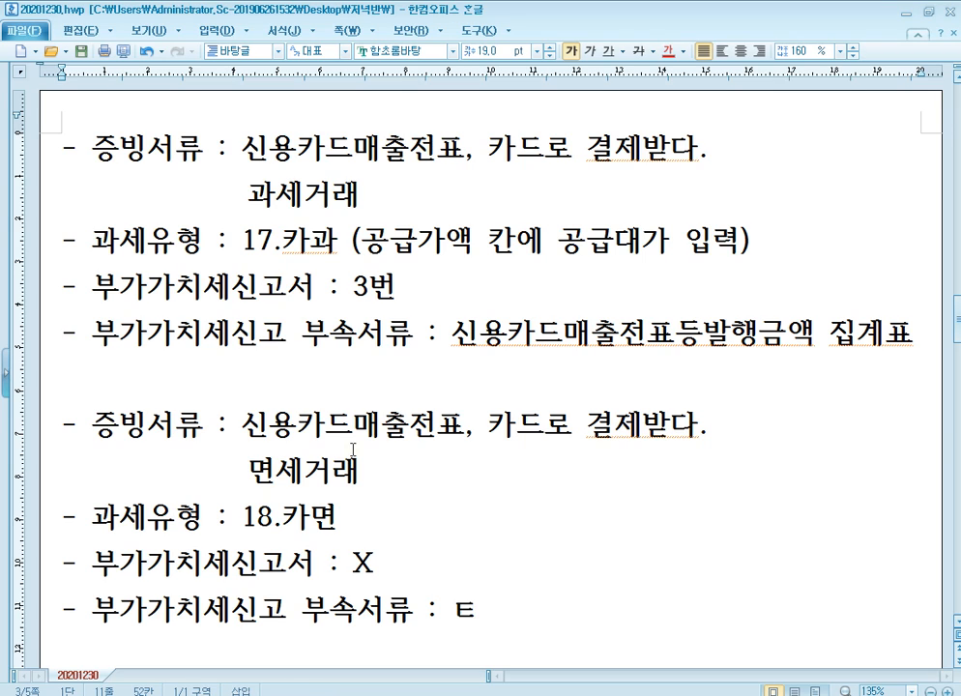
key("BackSpace")
type("X")
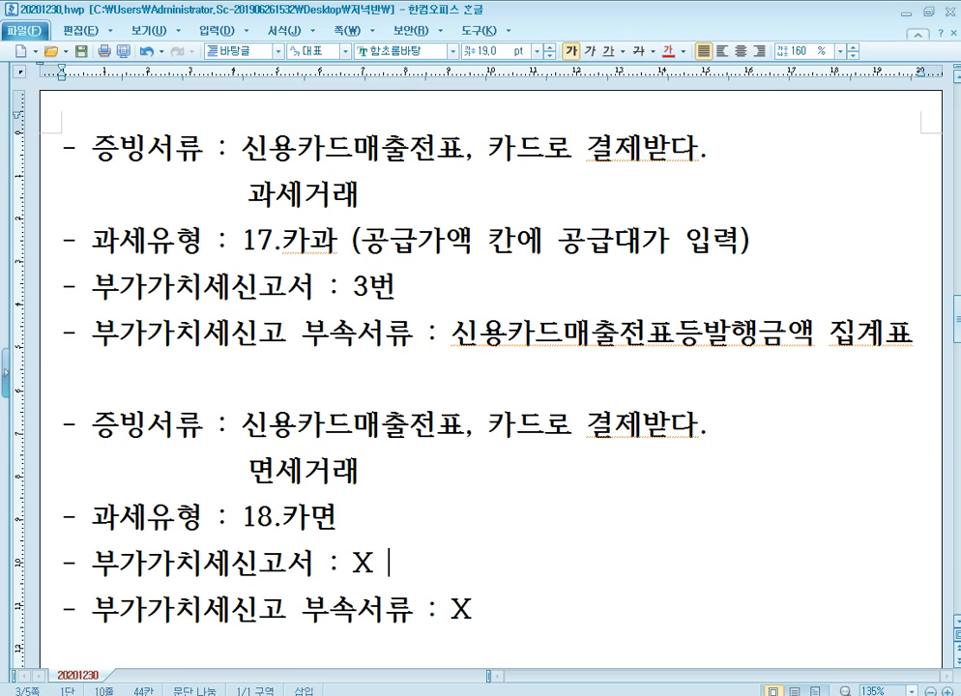
Add the note "(참고, 과세표준명세서 : 면세사업수입금액" after the X on the 부가가치세신고서 line of the 18.카면 block.
type("(ck")
key("BackSpace")
key("BackSpace")
key("Hangul")
type("참")
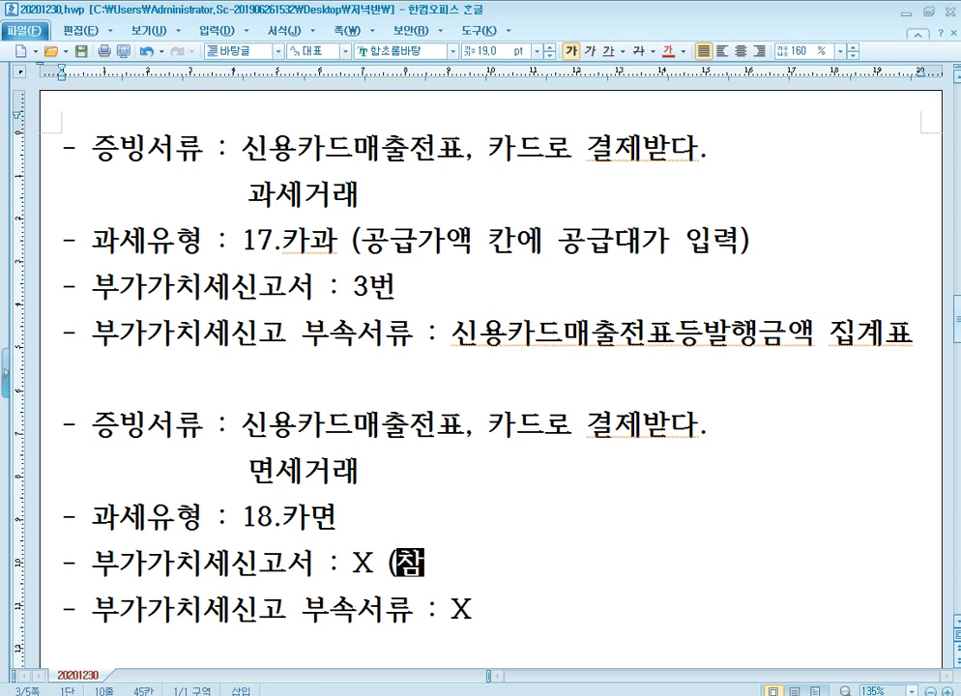
type("고,")
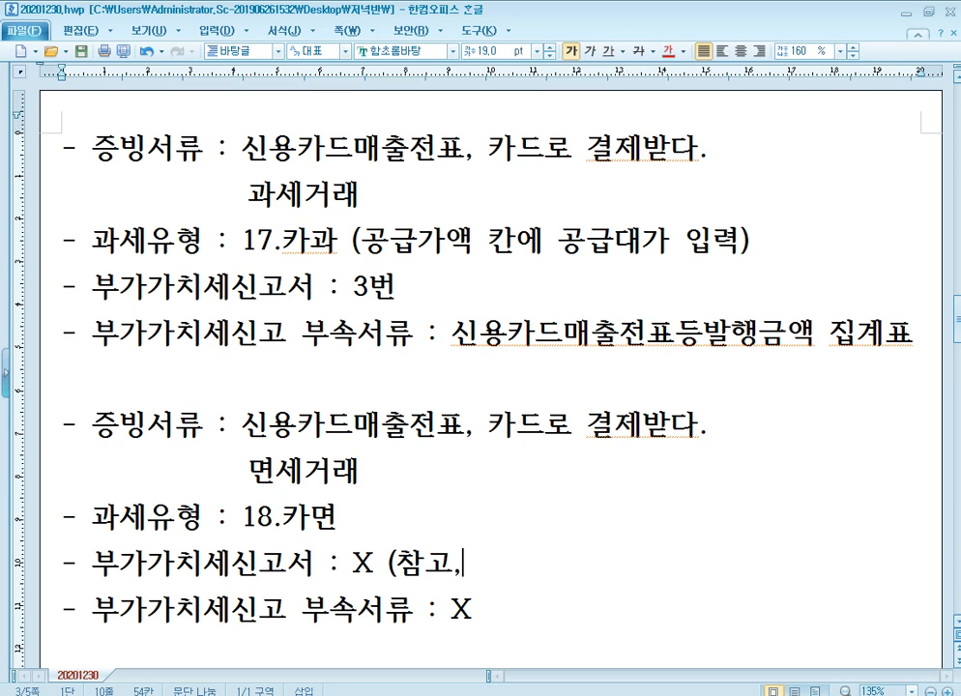
type(" 과세표")
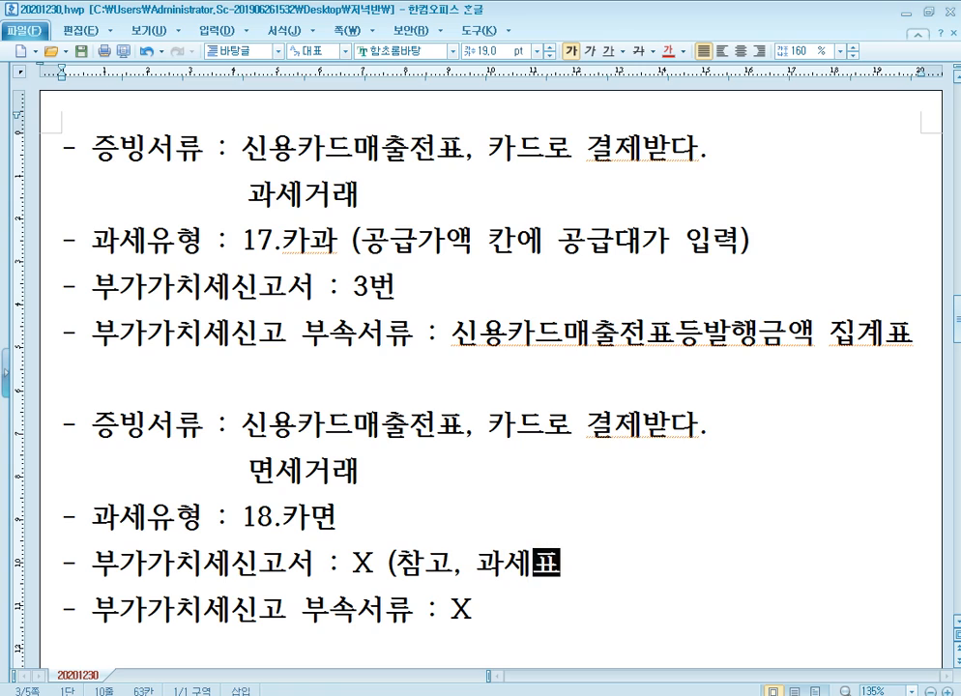
type("준명세서 :")
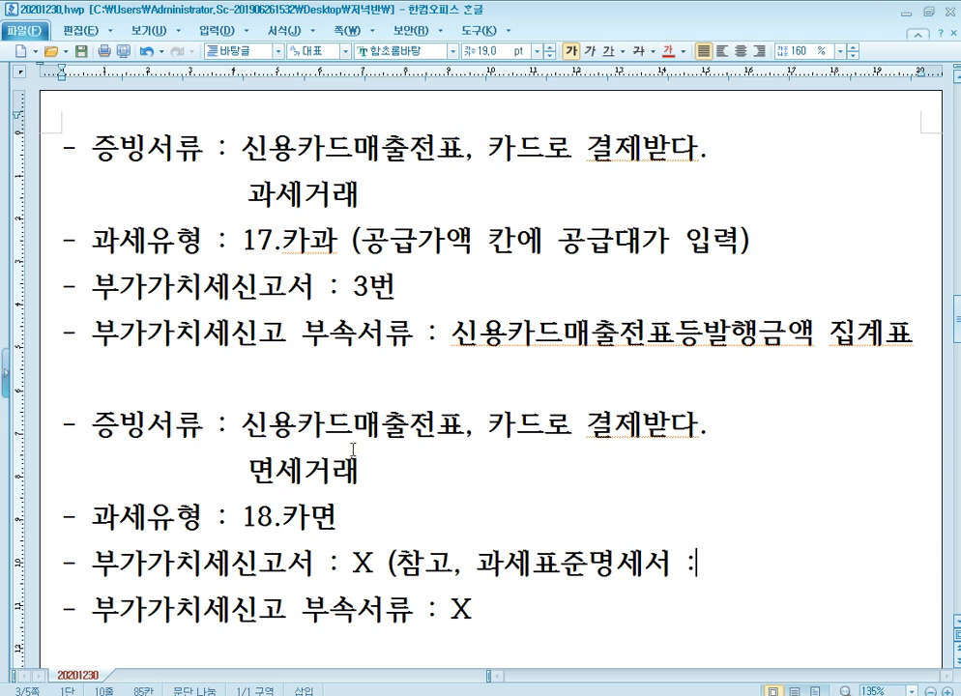
type(" 면세사업수")
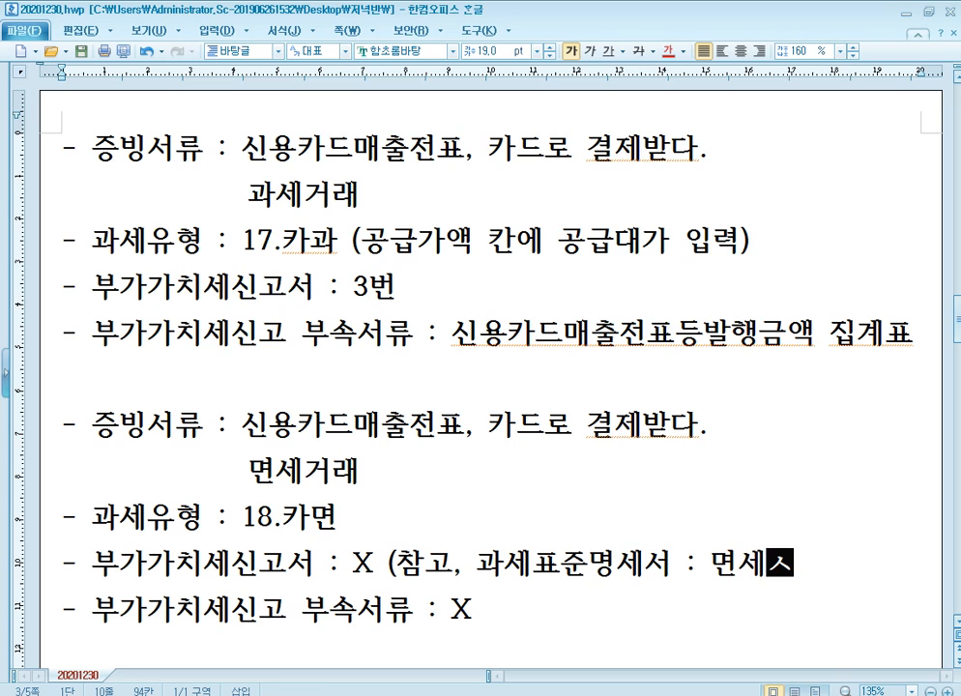
type("입금액")
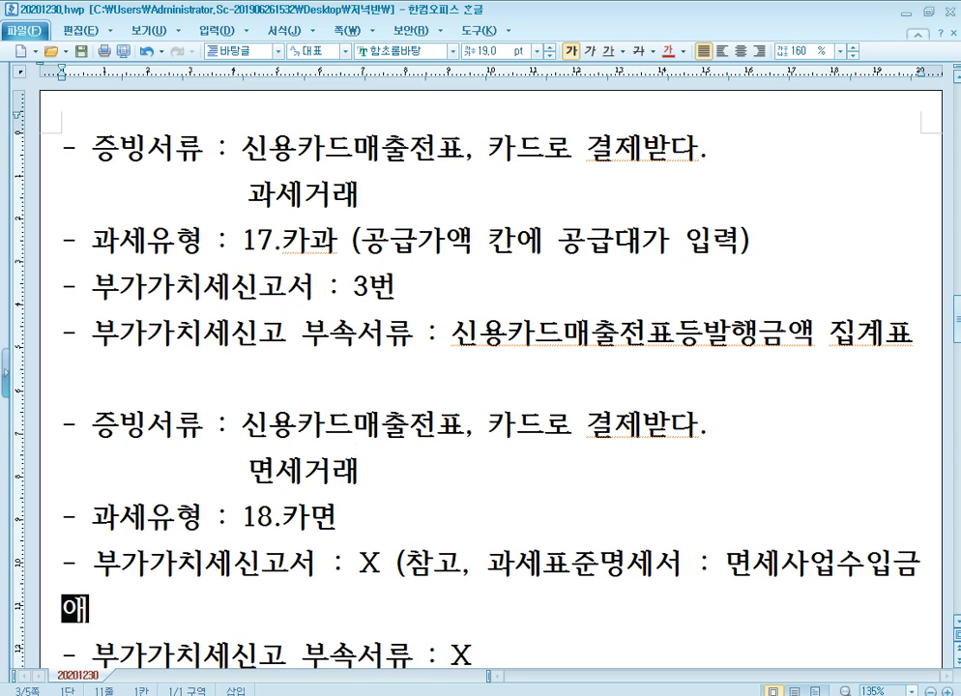
Shorten 면세사업수입금액 in the note to 면세수입금액 and finish the note with "반영)".
key("Left")
key("Left")
key("BackSpace")
key("BackSpace")
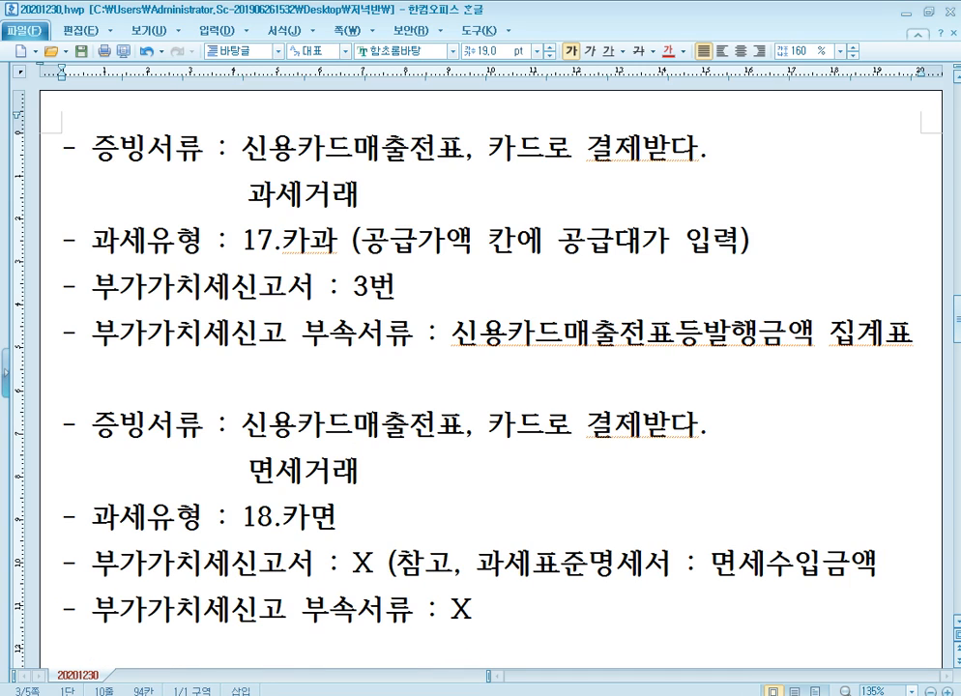
key("End")
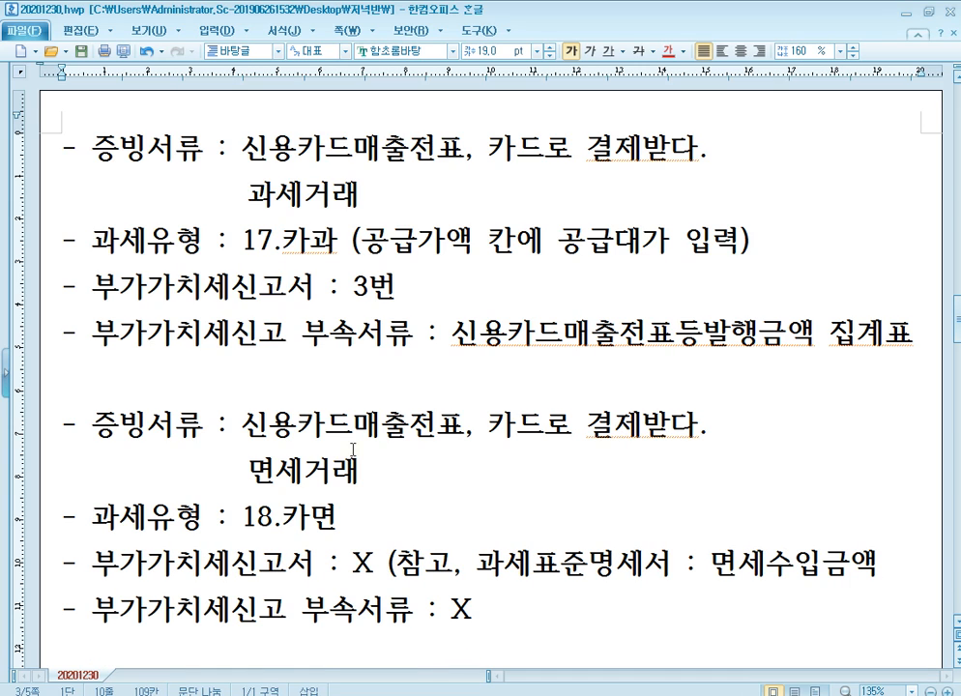
type("반영)")
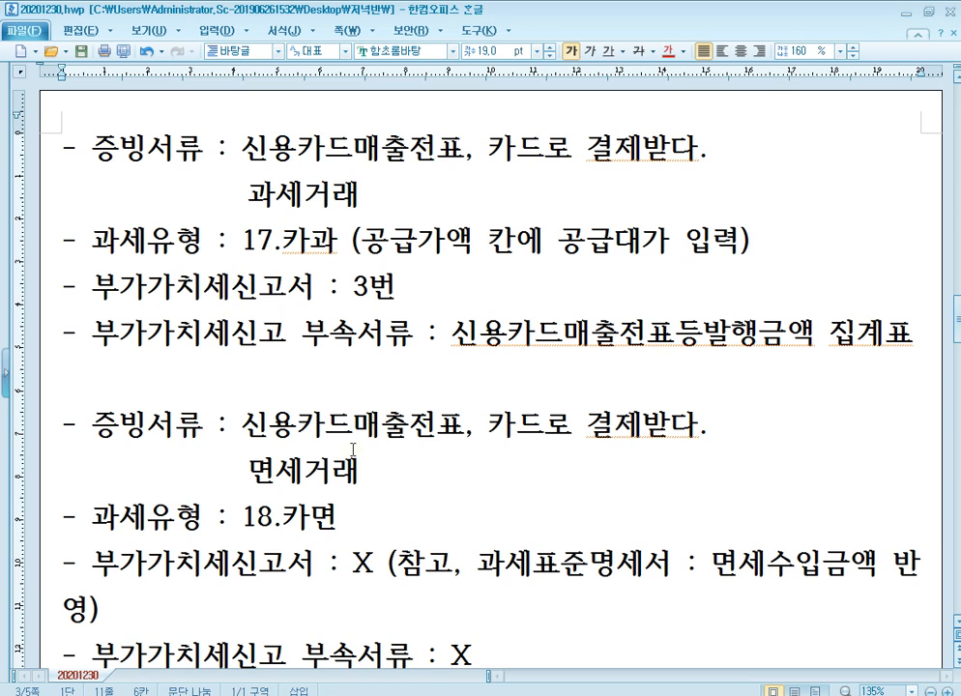
Tighten the character spacing of the parenthesised 참고 note so the 부가가치세신고서 entry fits on one line.
key("shift+Up")
key("shift+Right")
key("shift+Right")
key("shift+Right")
key("shift+Right")
key("shift+Right")
key("shift+Right")
key("shift+Right")
key("shift+Right")
key("shift+Right")
key("shift+Right")
key("shift+Right")
key("shift+Right")
key("shift+Right")
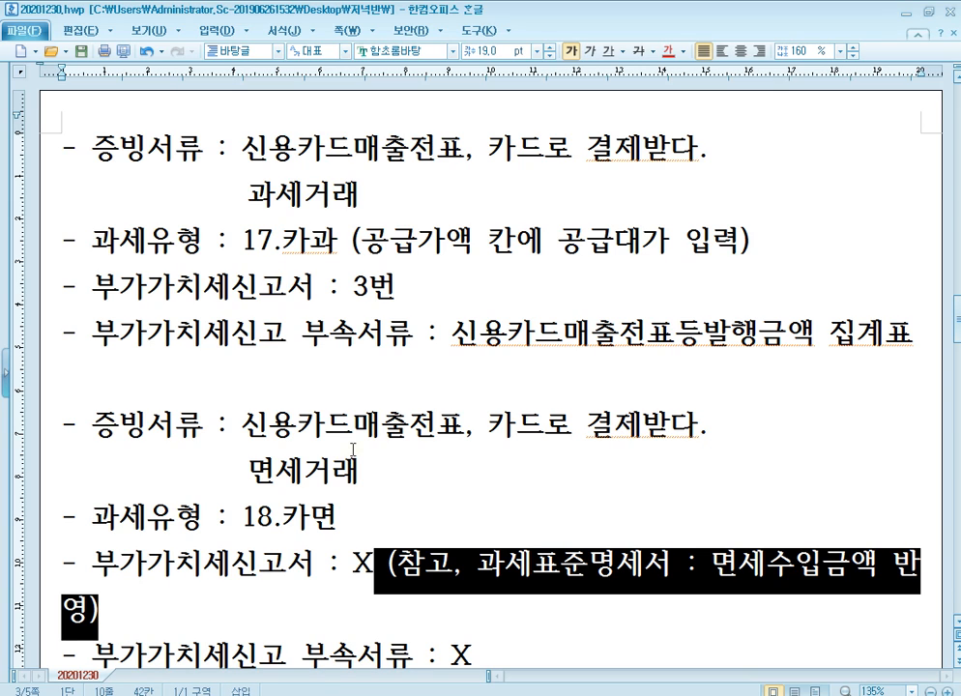
key("shift+Right")
key("alt+shift+n")
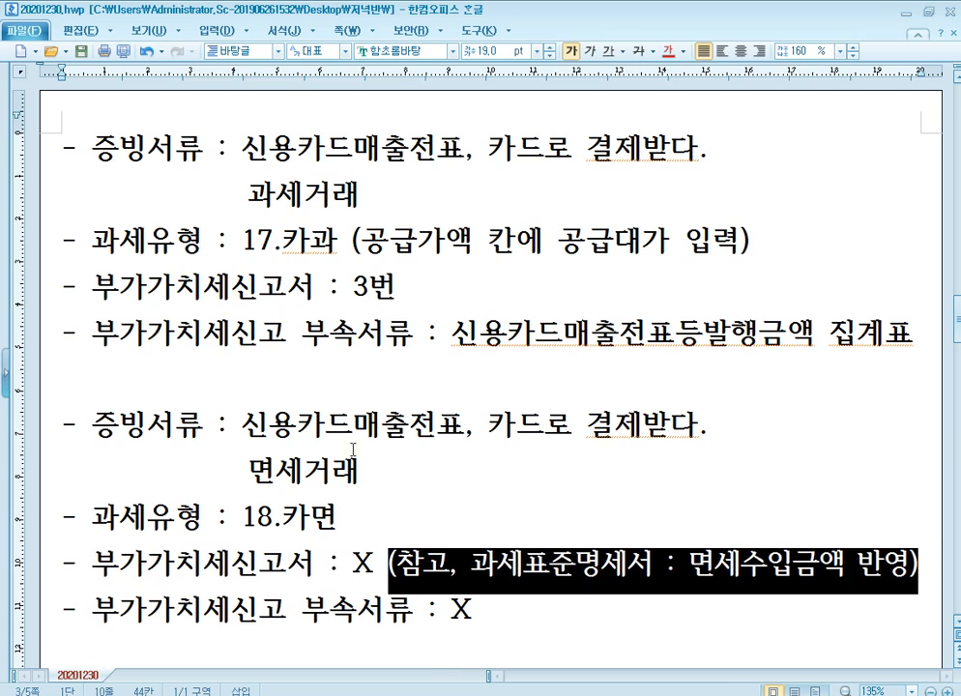
key("Down")
key("End")
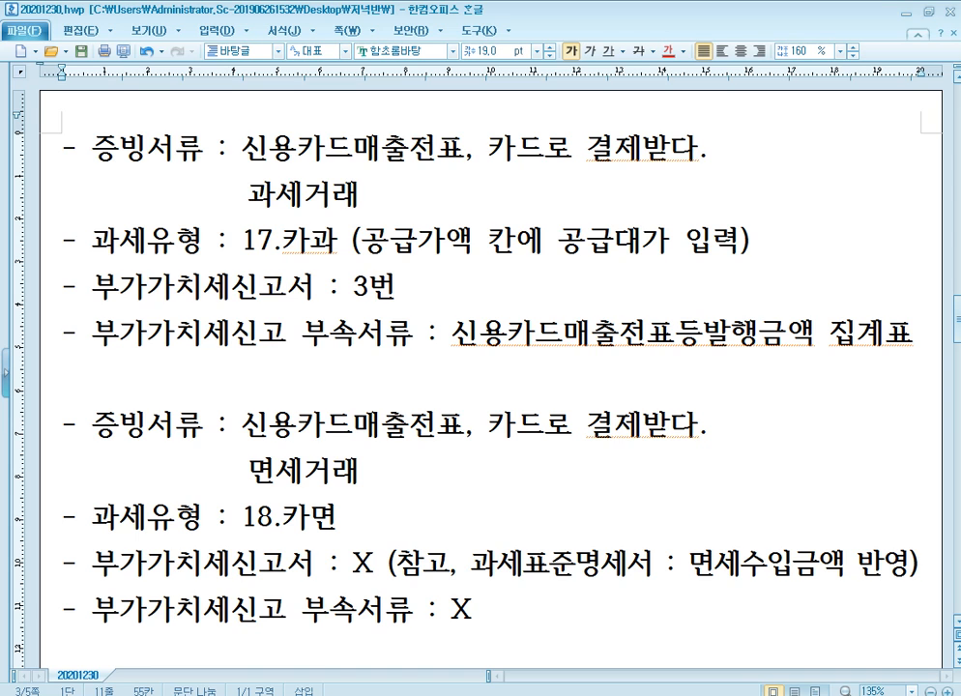
Switch to KcLep's 매입매출전표입력 and change the 범어산업(주) voucher's type to 17.카과.
mouse_move(350, 694)
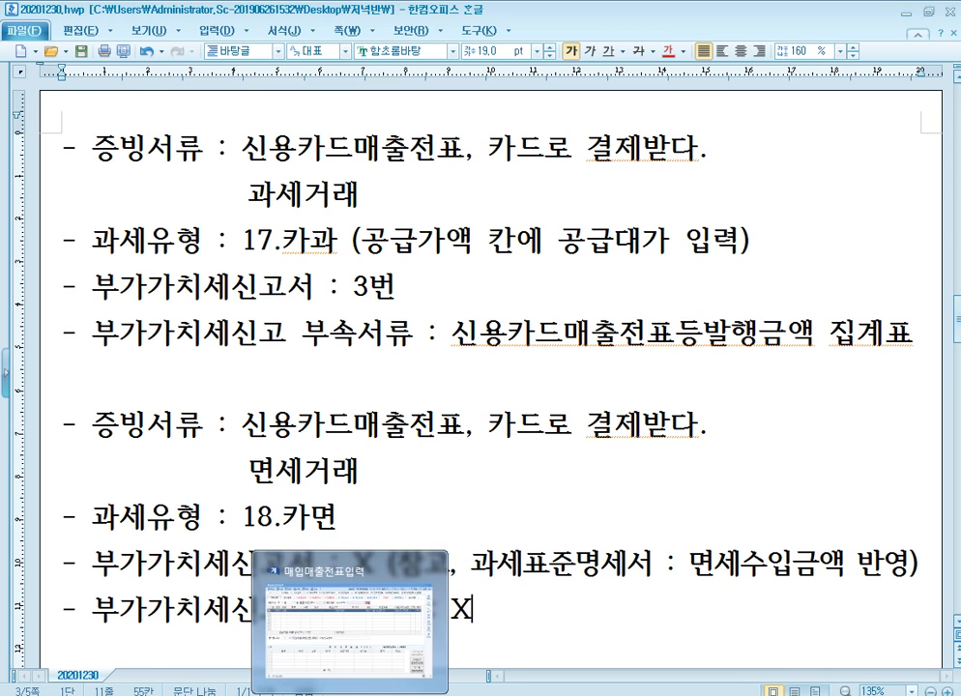
left_click(350, 694)
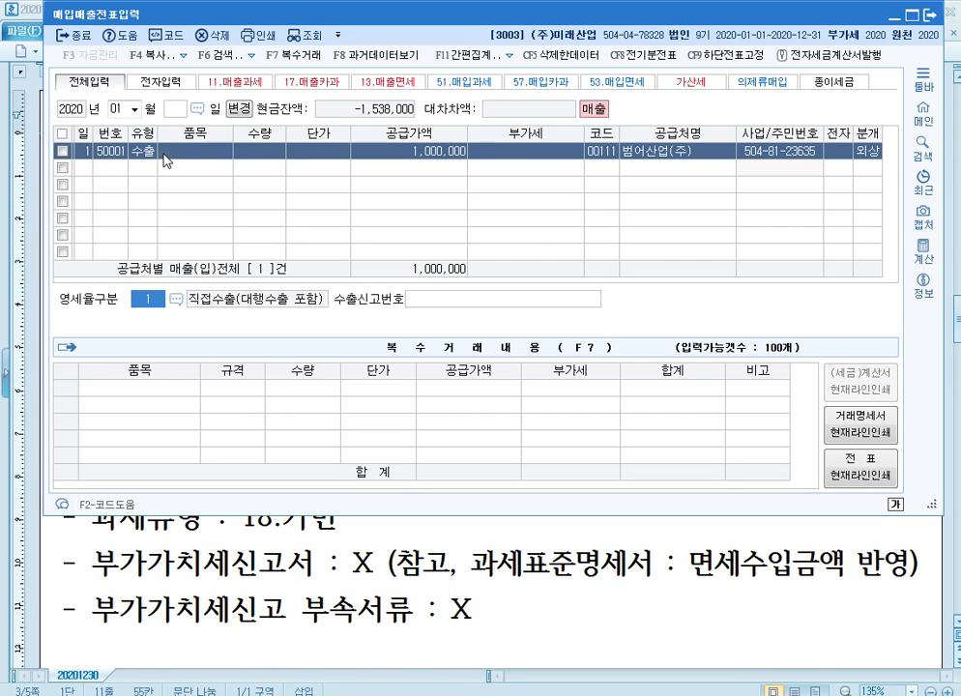
left_click(145, 151)
type("17")
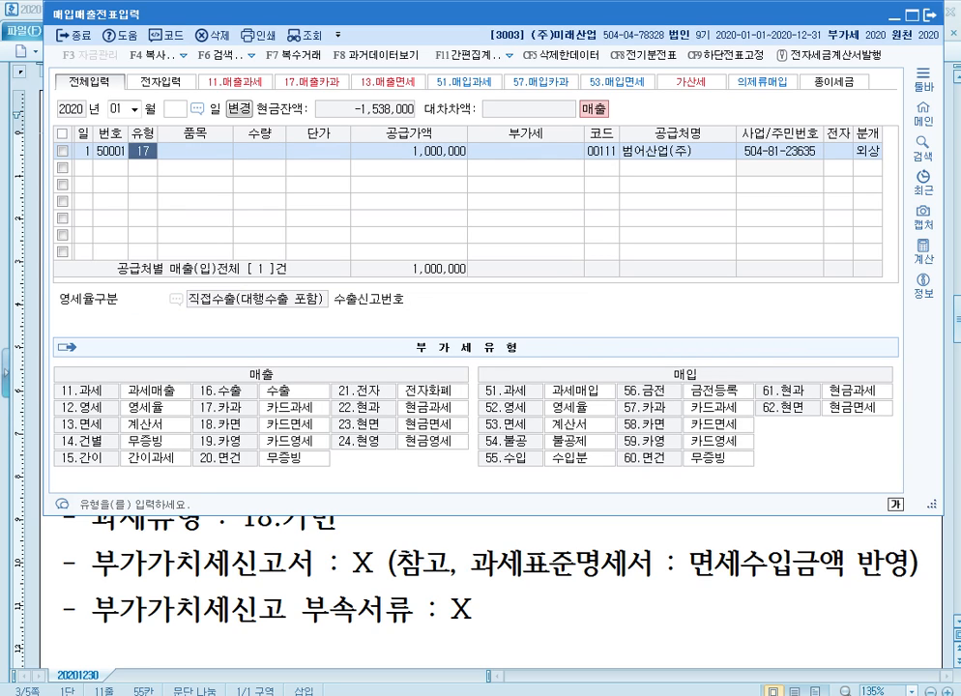
key("Return")
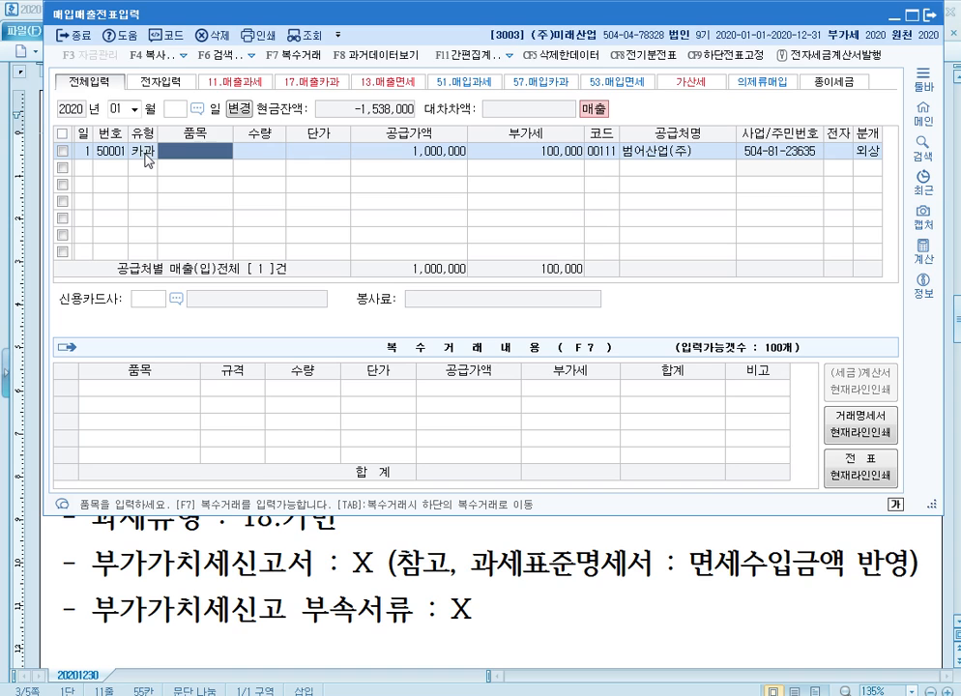
Set the voucher's 신용카드사 to 99600 비씨카드 and its 분개 type to 카드.
left_click(157, 300)
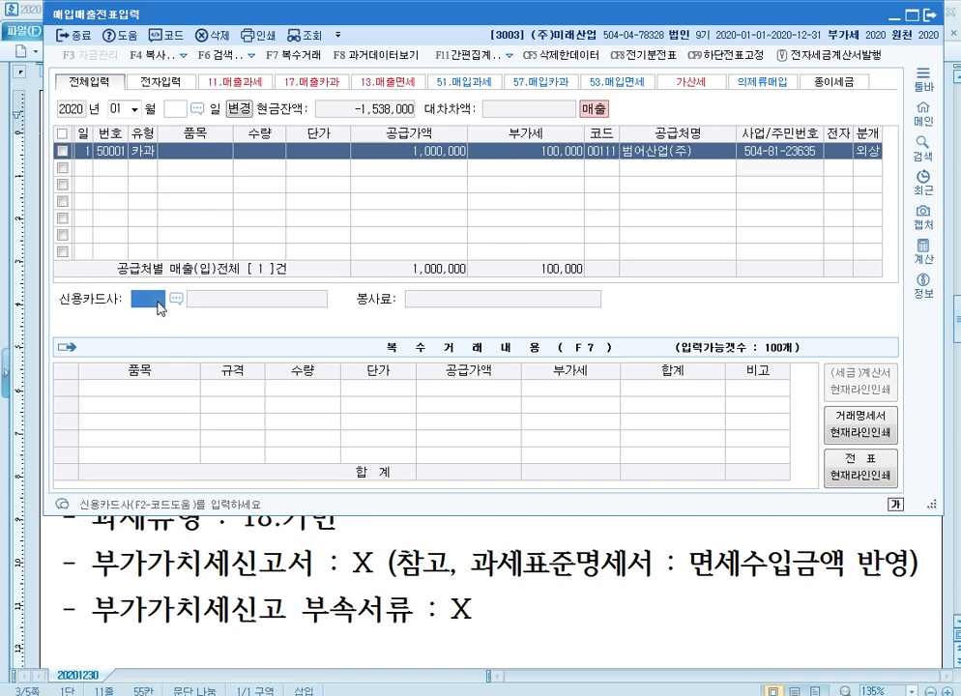
key("F2")
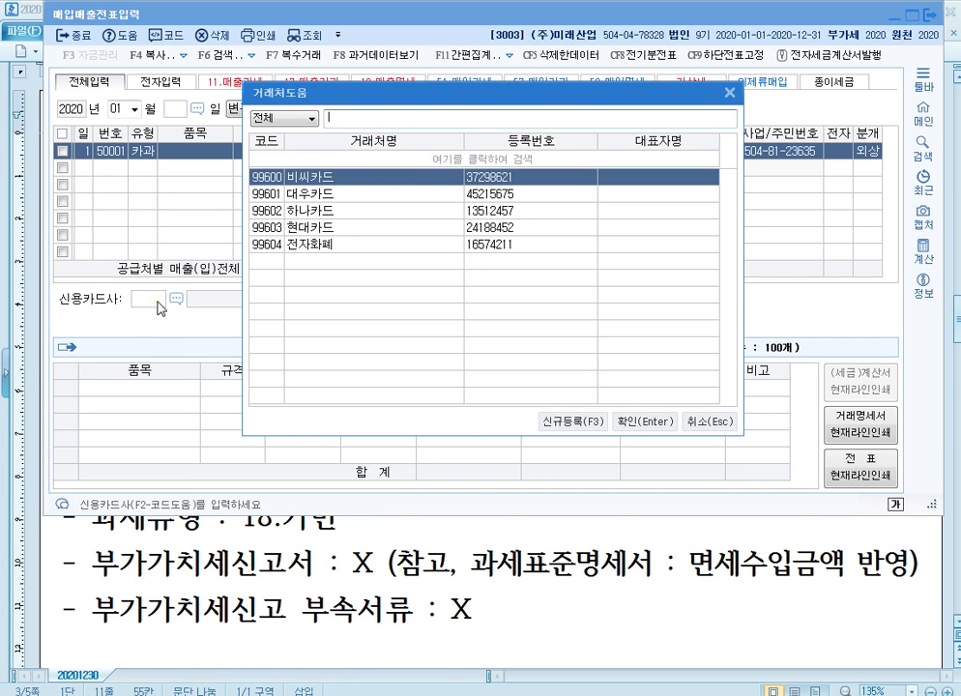
key("Return")
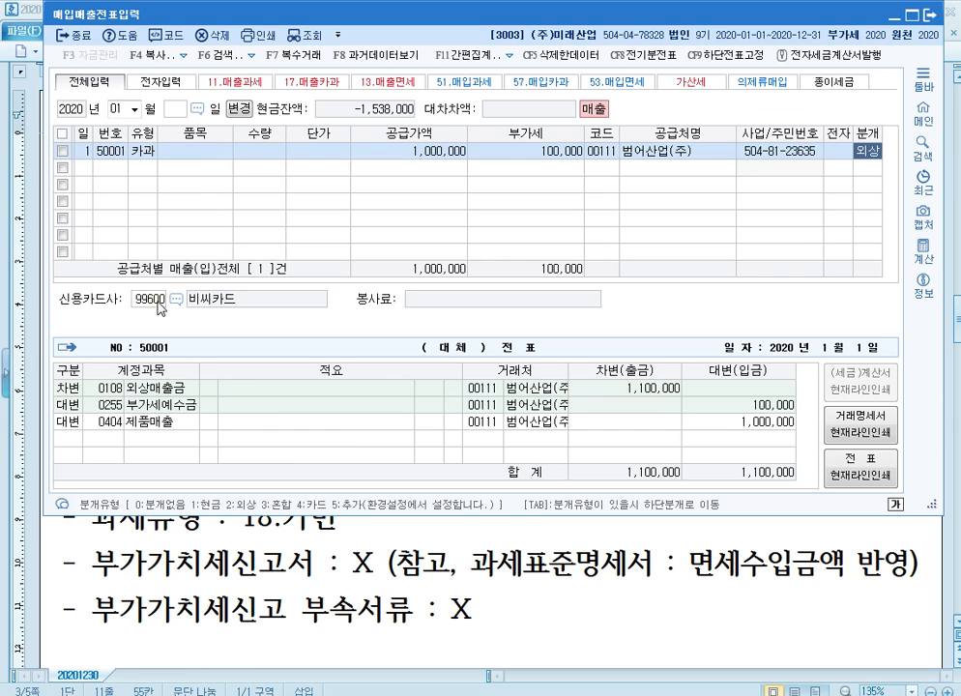
key("Return")
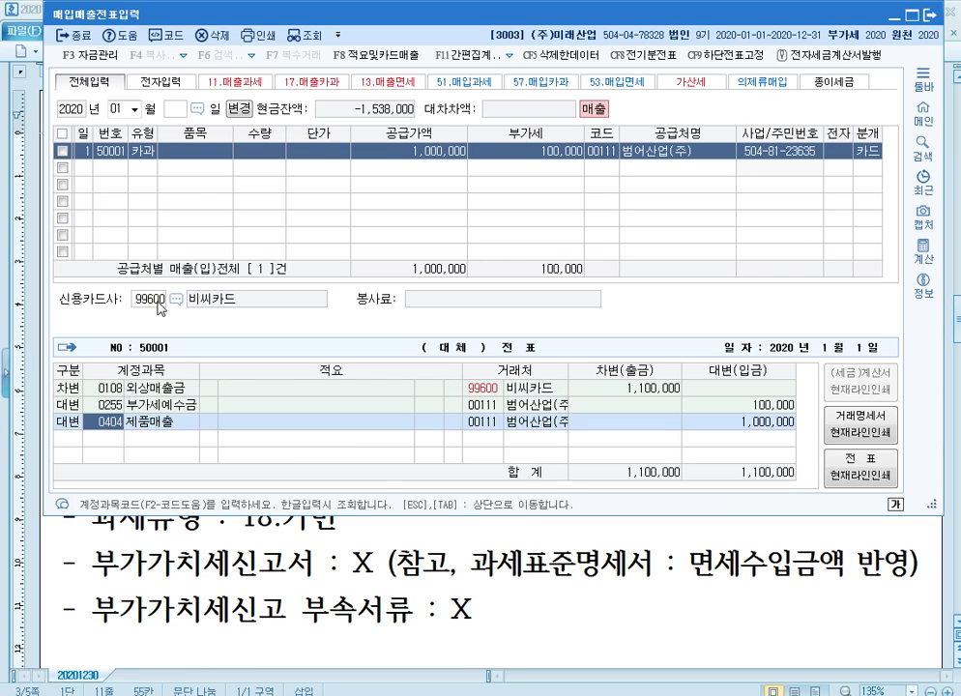
key("Escape")
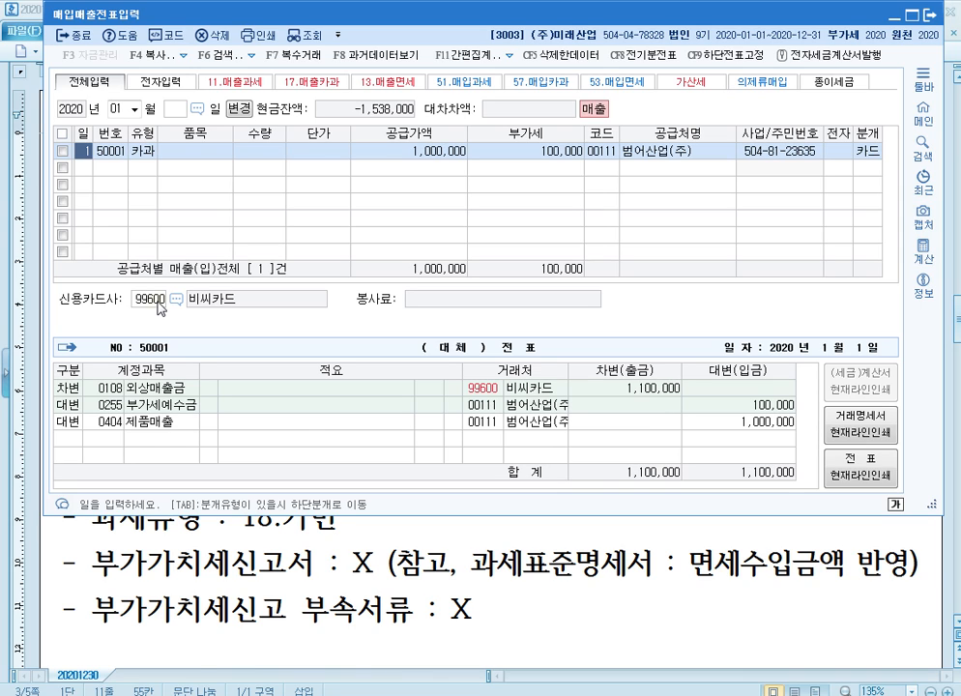
key("Return")
key("Return")
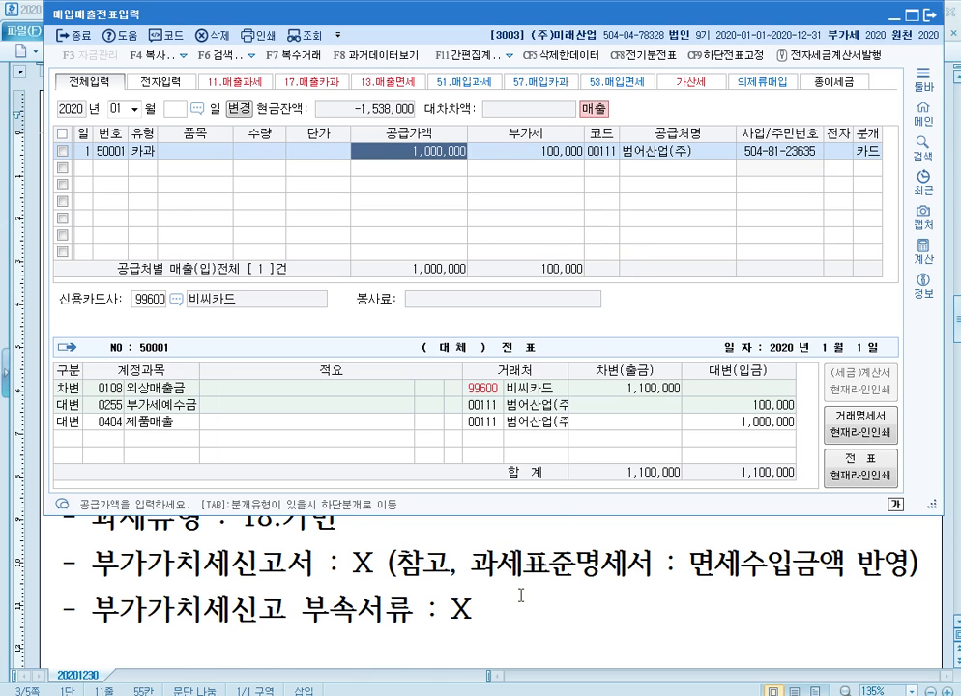
Switch to the 부가가치세신고서 and examine line 3 신용카드·현금영수증발행분 and line 19 신용카드매출전표등 발행공제등.
mouse_move(316, 694)
left_click(324, 619)
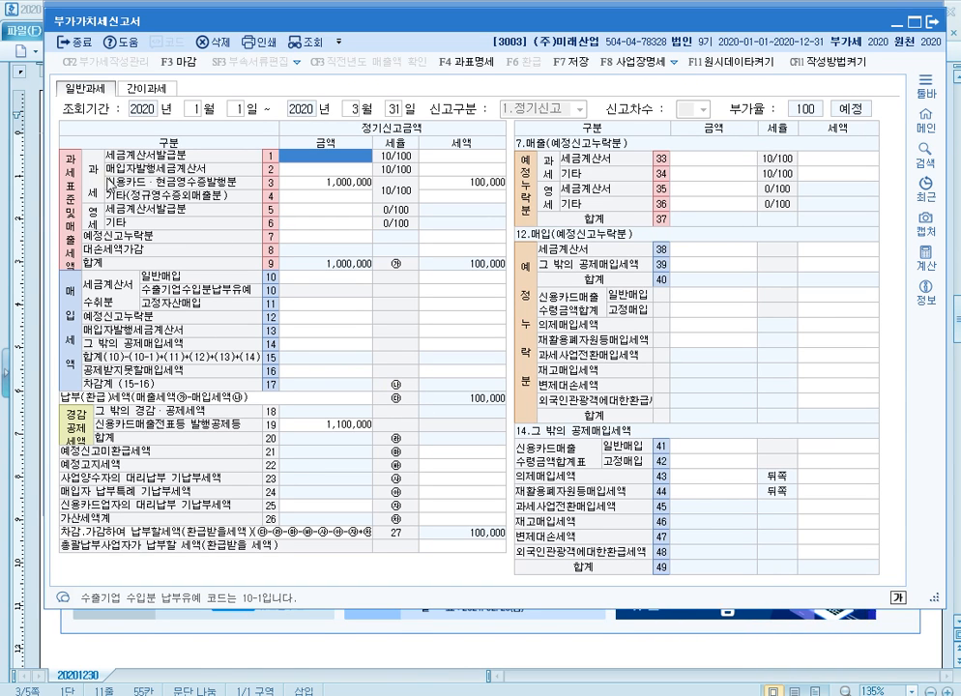
left_click(349, 183)
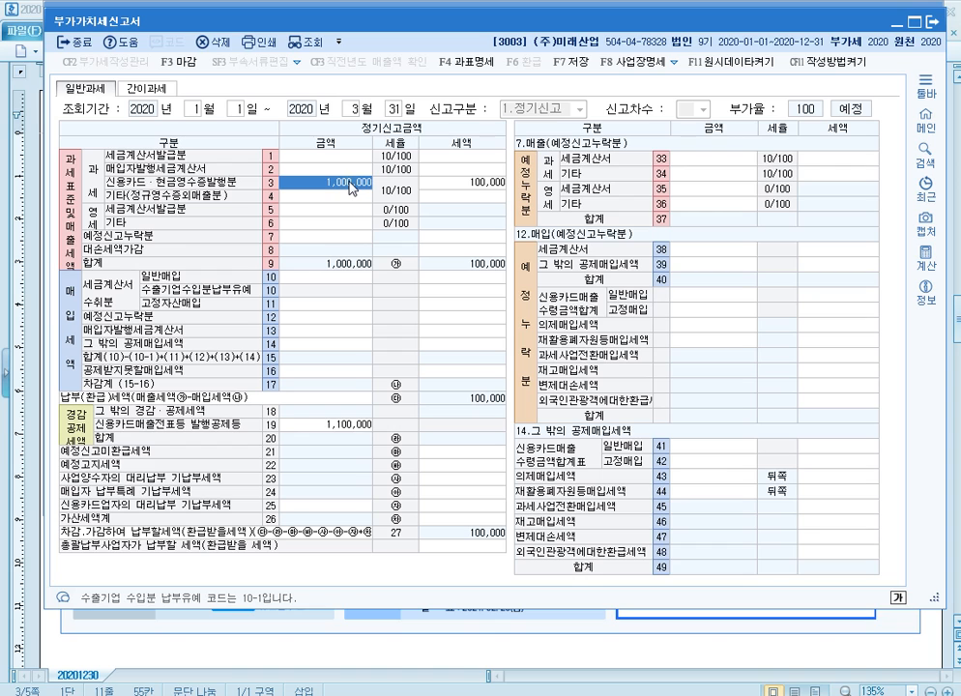
left_click(344, 423)
left_click(364, 183)
left_click(459, 181)
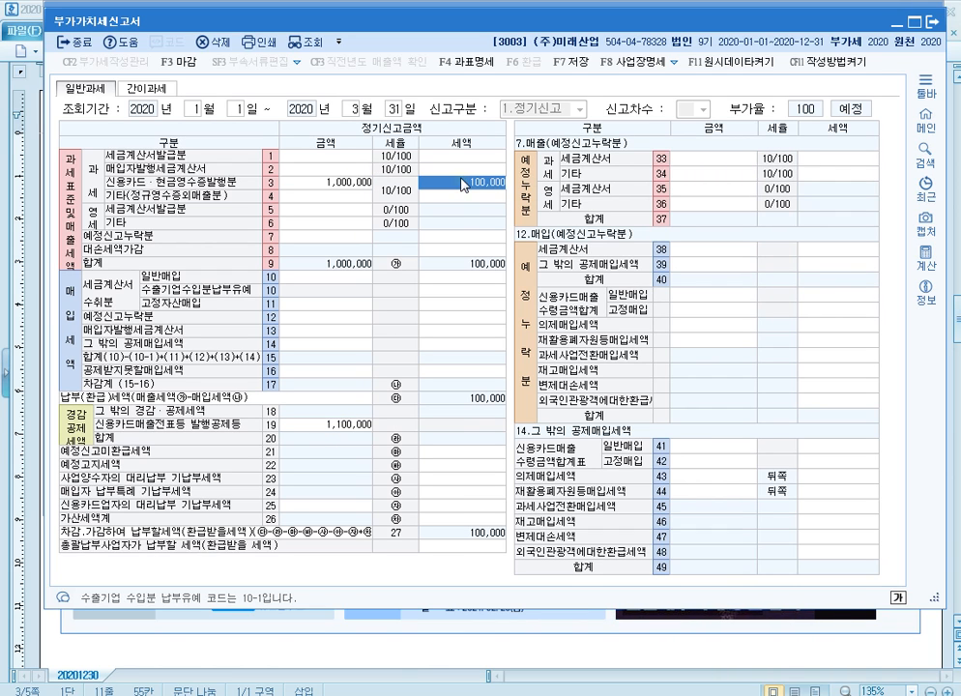
left_click(345, 424)
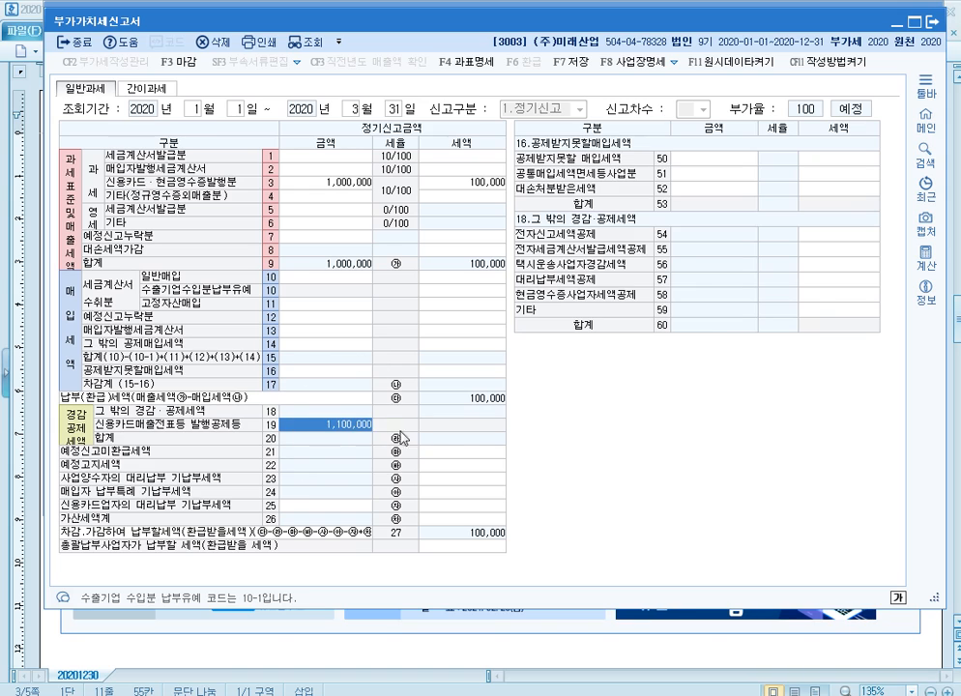
left_click(472, 434)
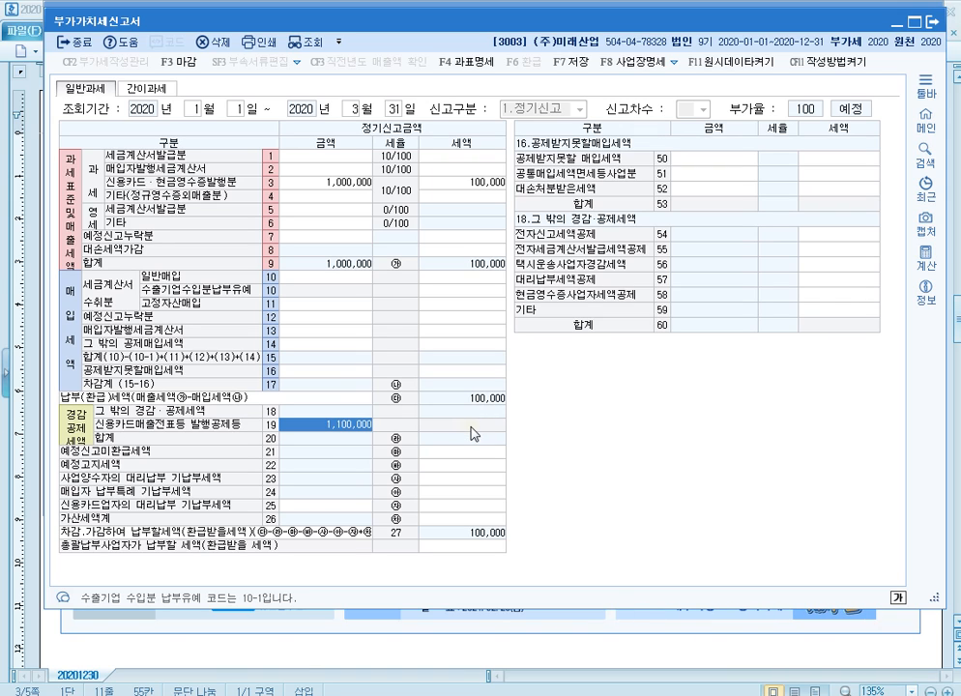
left_click(338, 421)
left_click(337, 422)
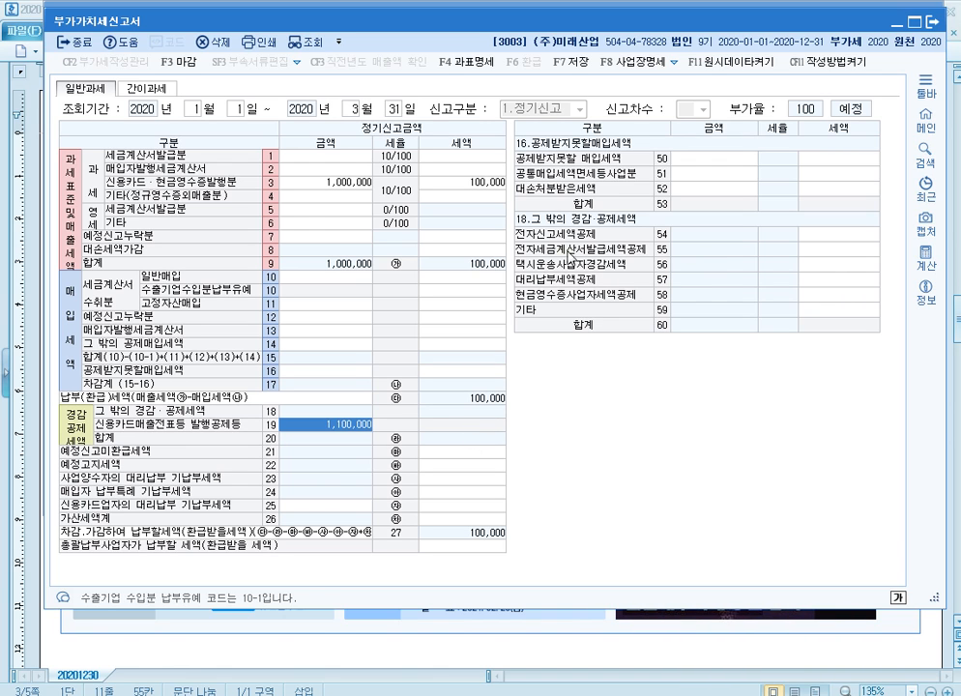
Open the 신용카드매출전표등발행금액집계표 and query it for January to March 2020.
key("Escape")
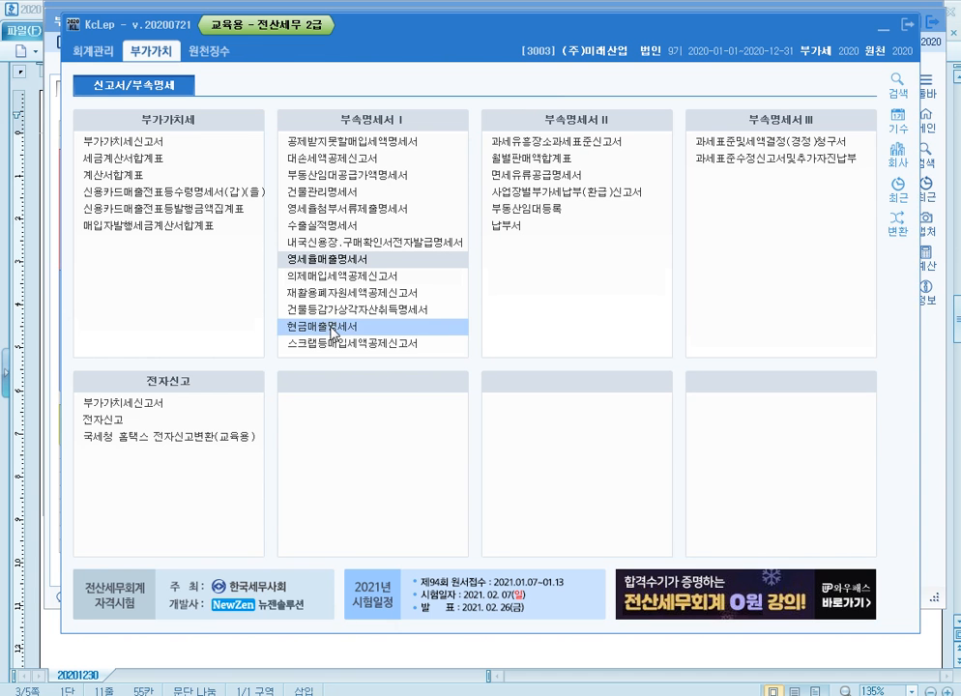
left_click(245, 214)
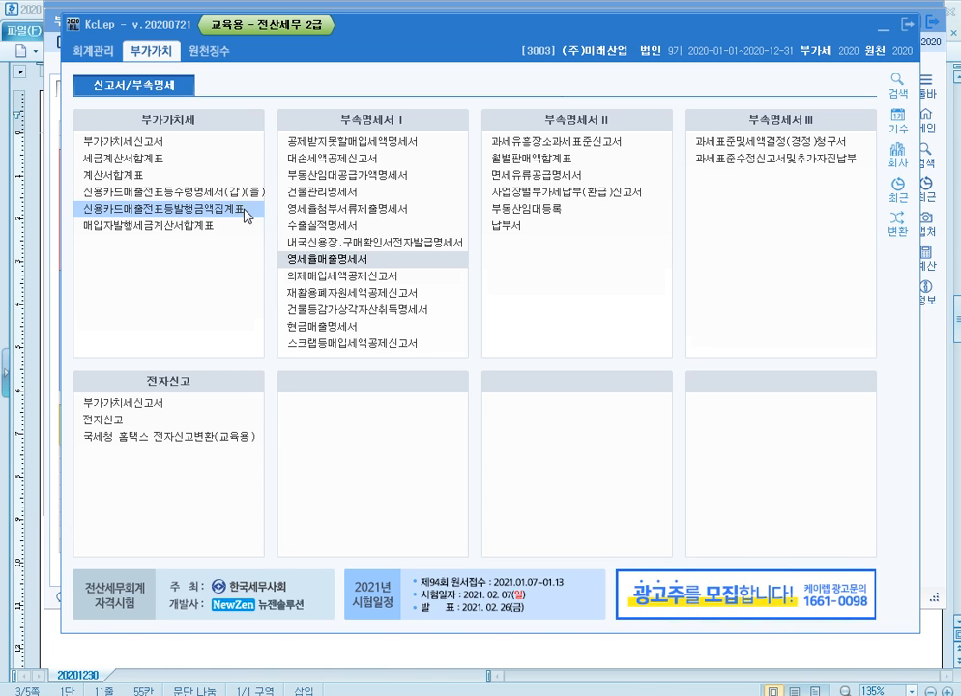
double_click(245, 215)
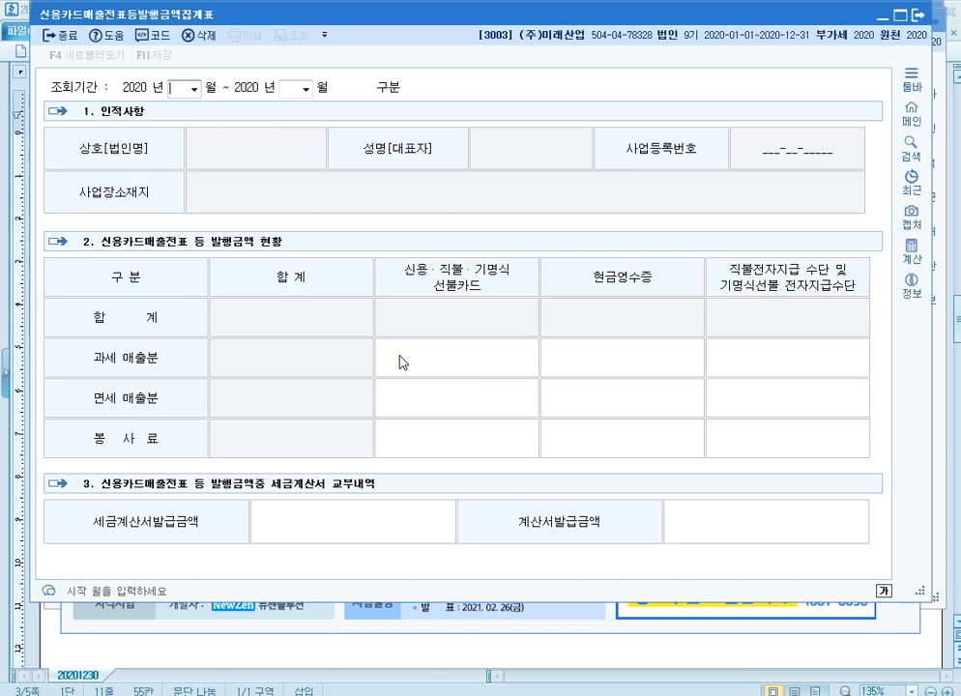
type("1")
key("Return")
type("3")
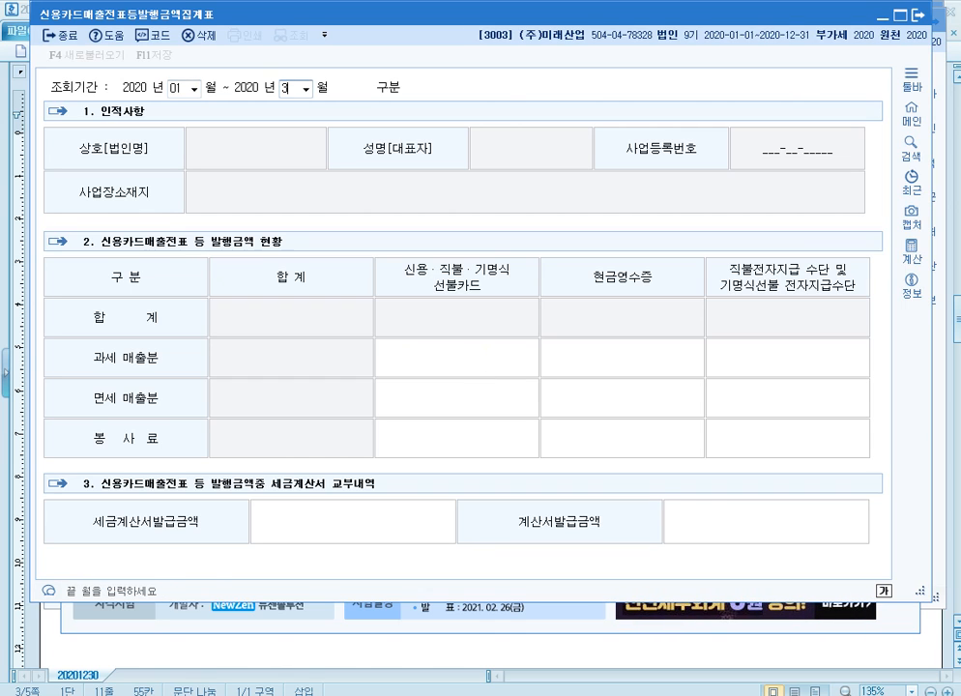
key("Return")
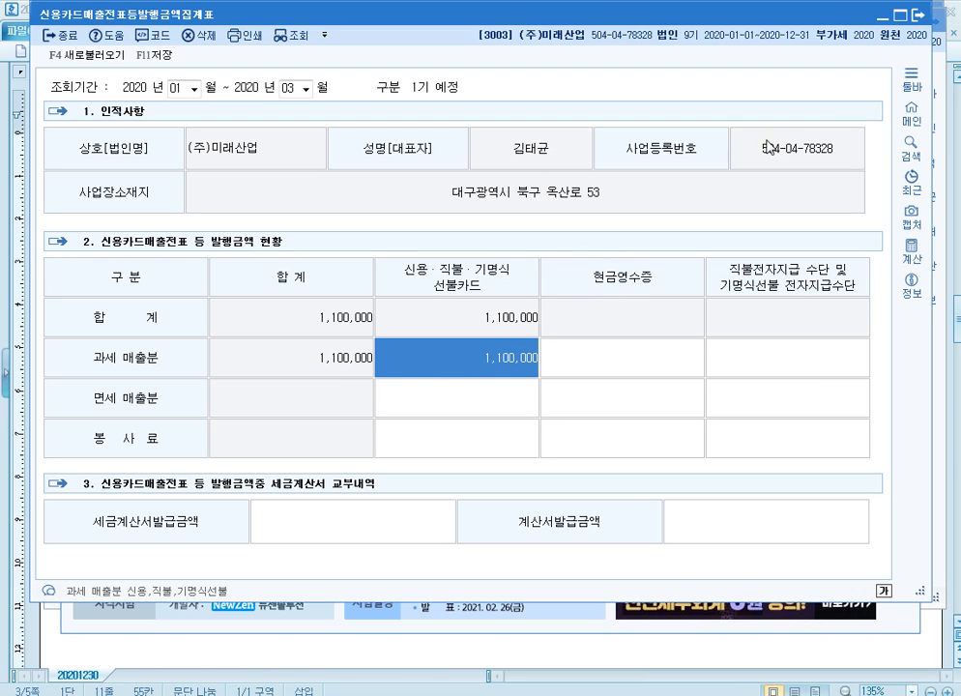
Switch to the Hangul notes and replace the X on the 18.카면 entry's 부가가치세신고 부속서류 line with 신용카드매출전표등발행금액집계표.
left_click(632, 653)
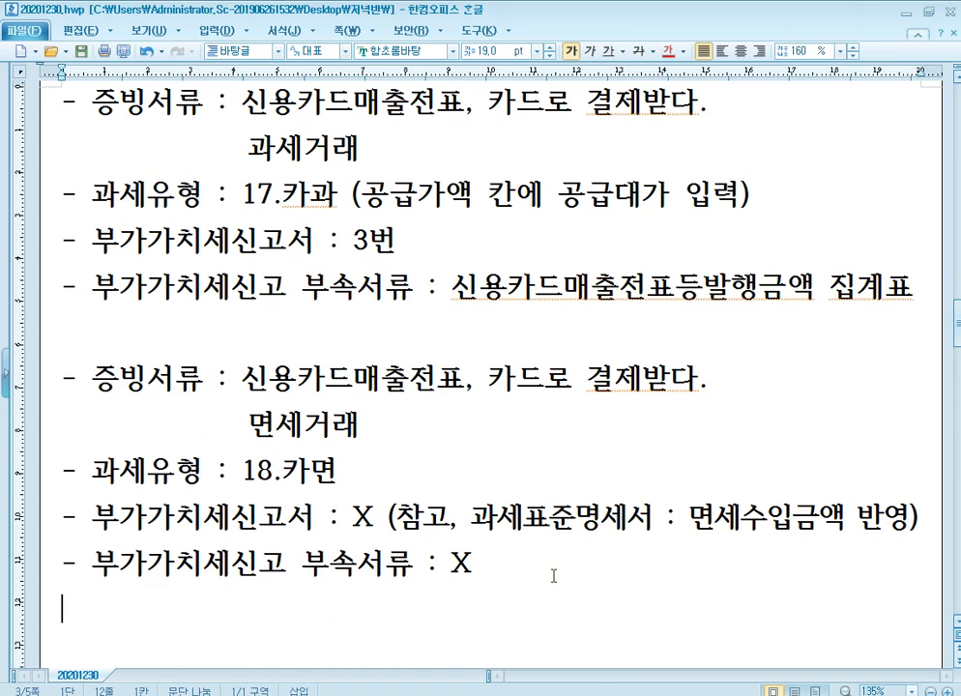
scroll(537, 576, "down", 1)
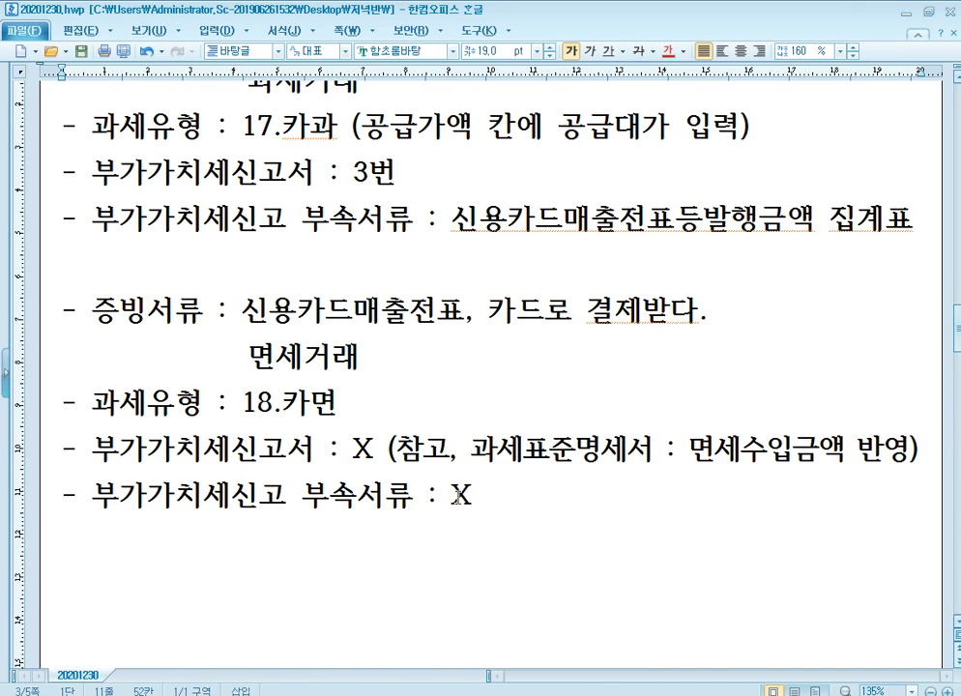
left_click_drag(452, 497, 479, 496)
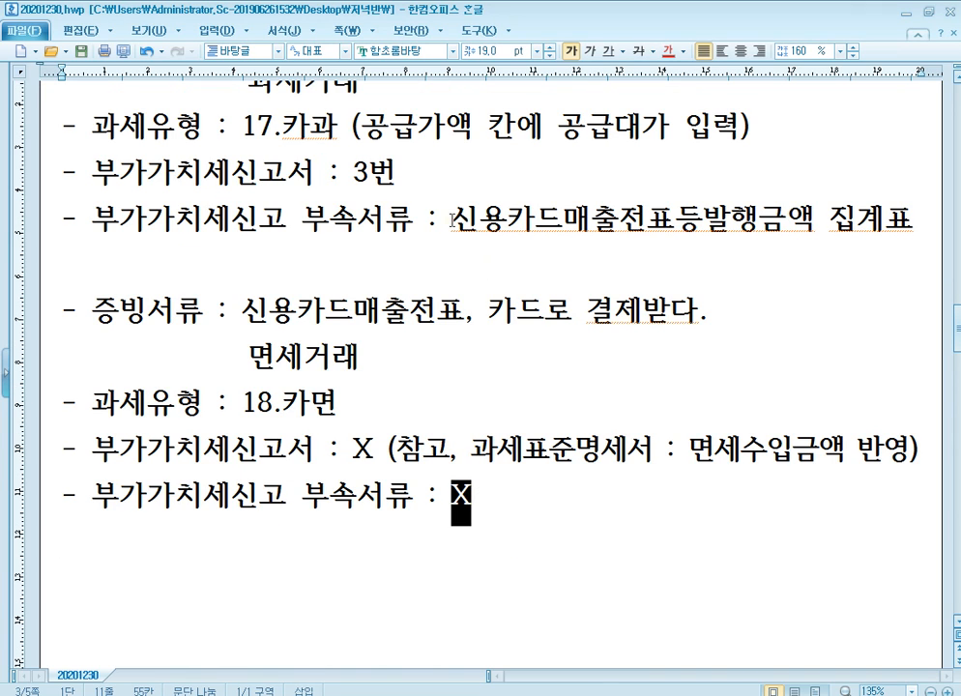
left_click_drag(452, 221, 794, 222)
left_click_drag(452, 496, 471, 497)
type("신용카")
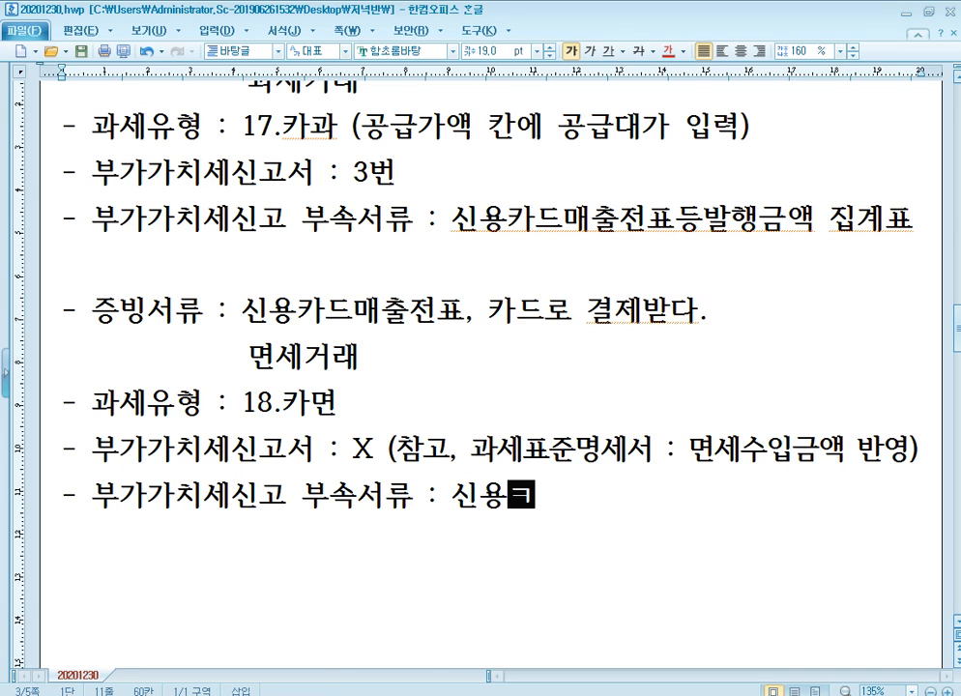
type("드매출전표")
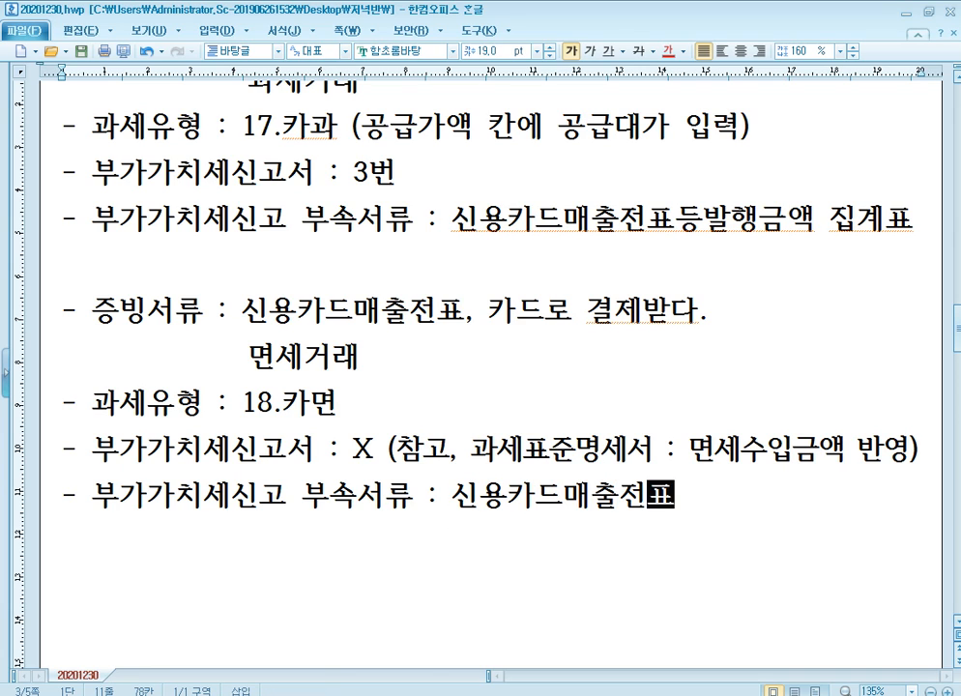
type("등ㅂ발행금액")
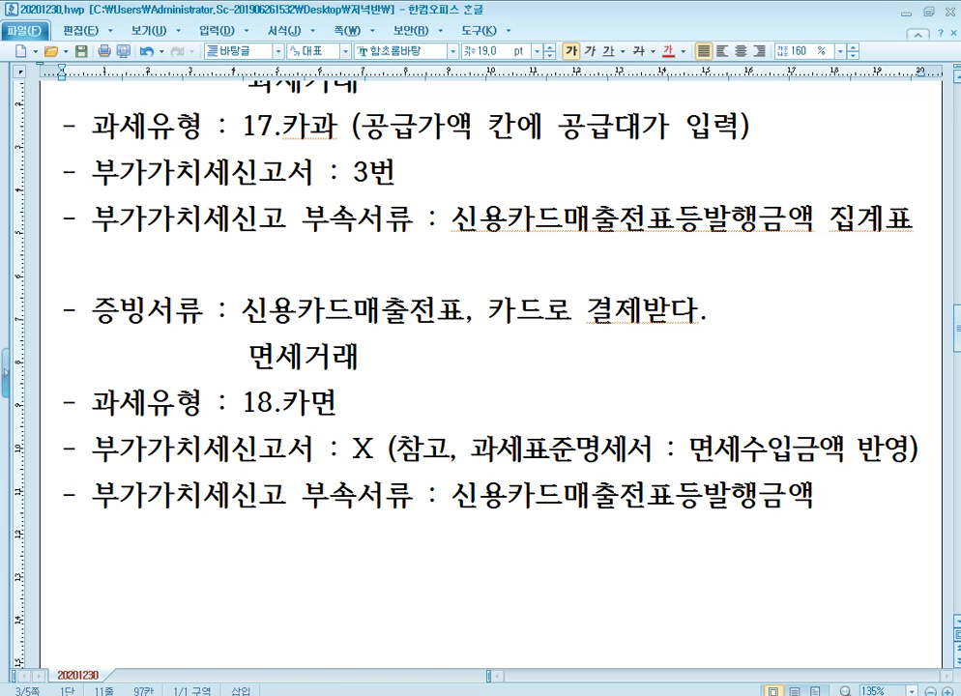
type("지ㅂ계표")
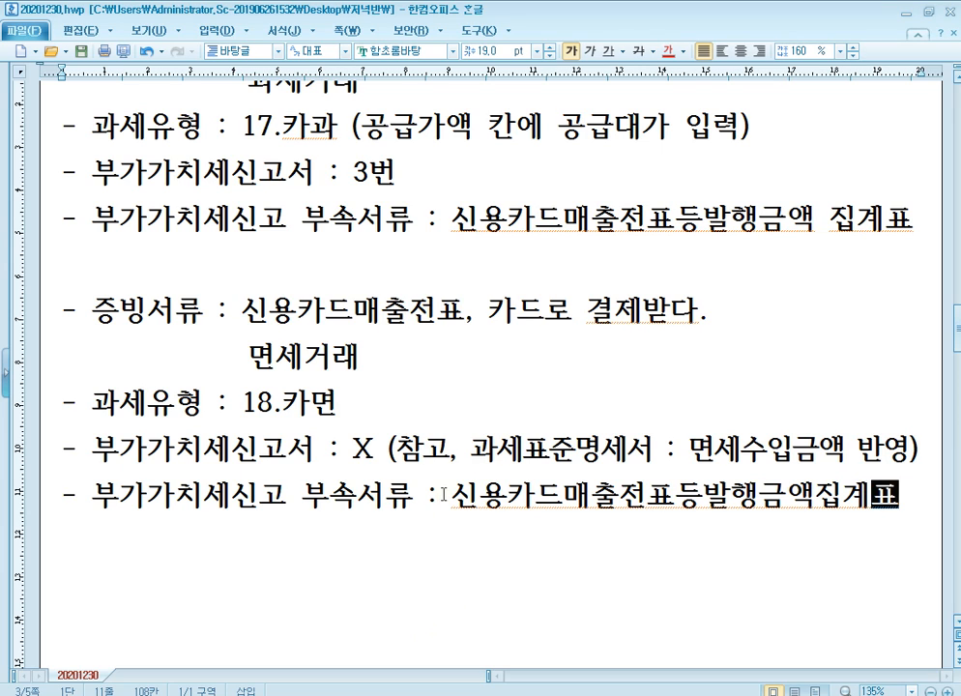
left_click(540, 509)
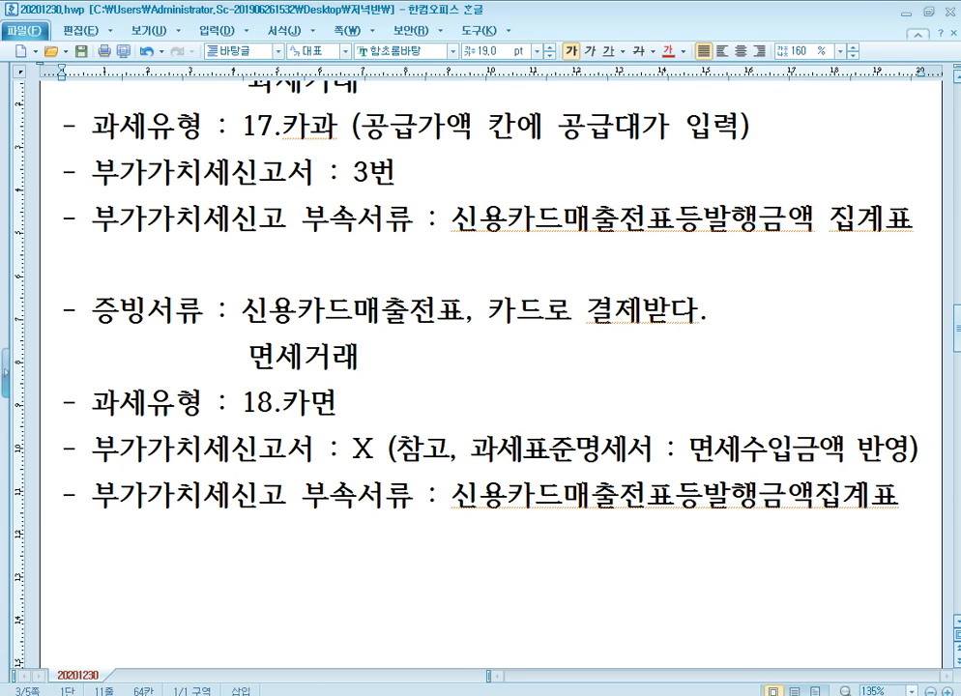
Switch to KcLep's 매입매출전표입력 and change the 범어산업(주) voucher's type to 18.카면.
key("alt+Tab")
left_click(147, 152)
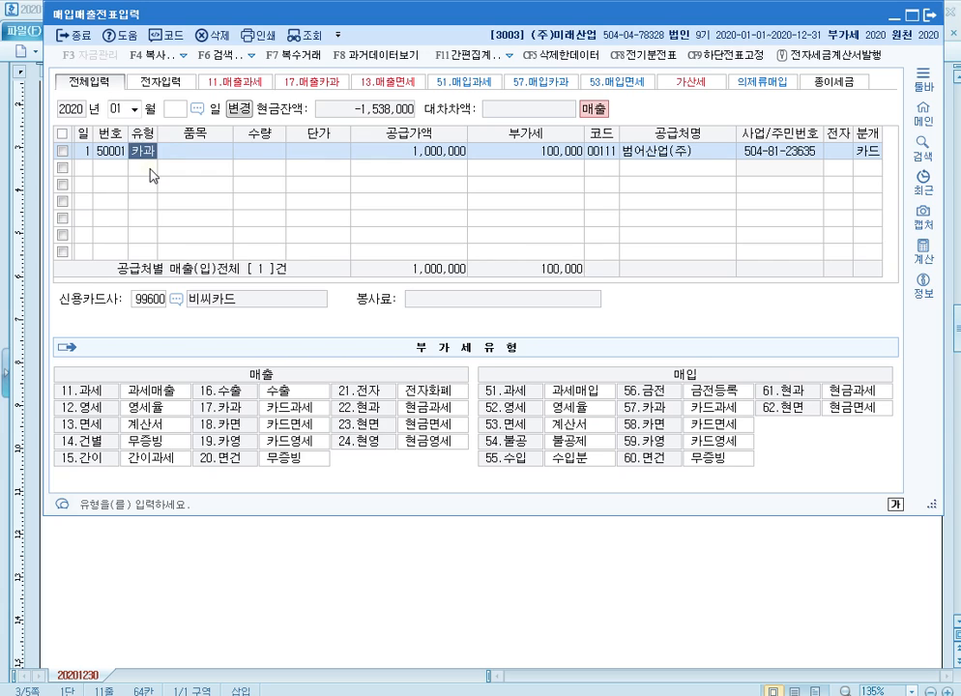
type("18")
key("Return")
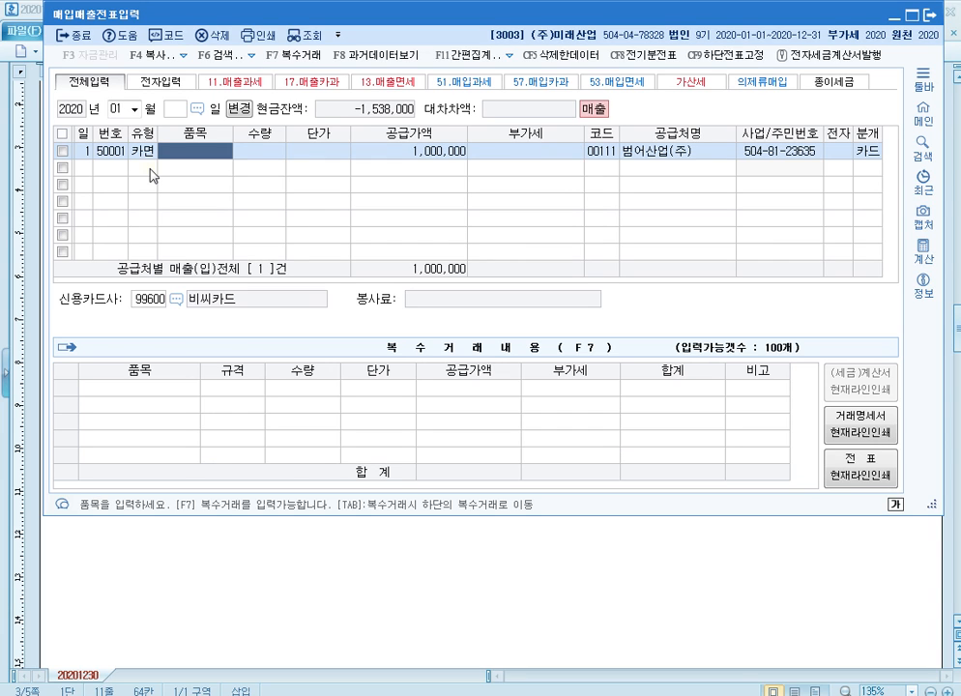
key("Return")
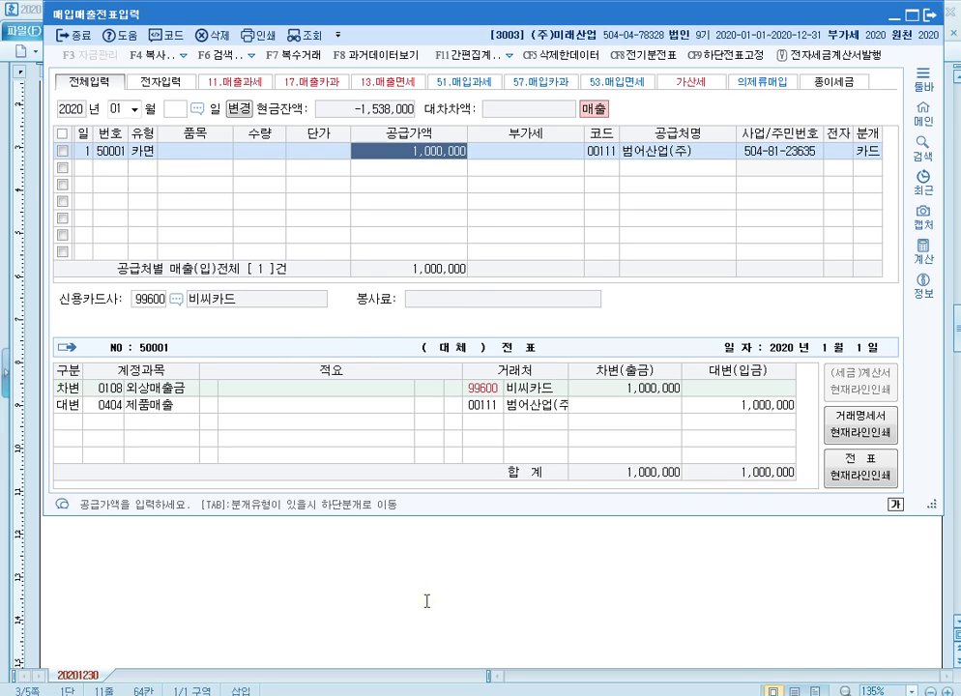
Reload the 부가가치세신고서 and examine the 면세사업수입금액 on line 80 of its 과세표준명세.
left_click(389, 694)
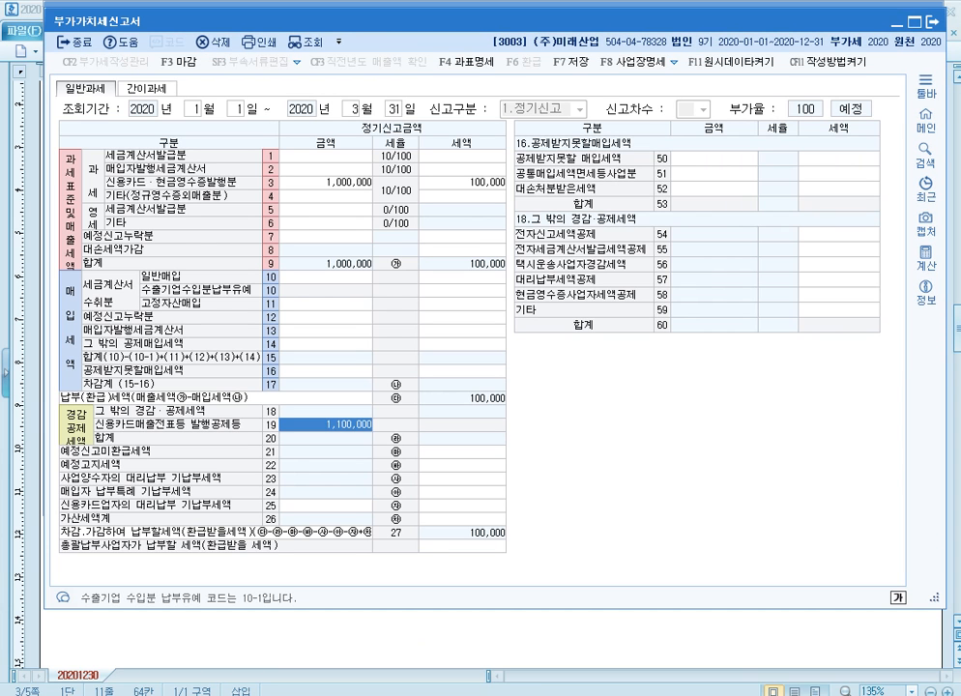
key("Escape")
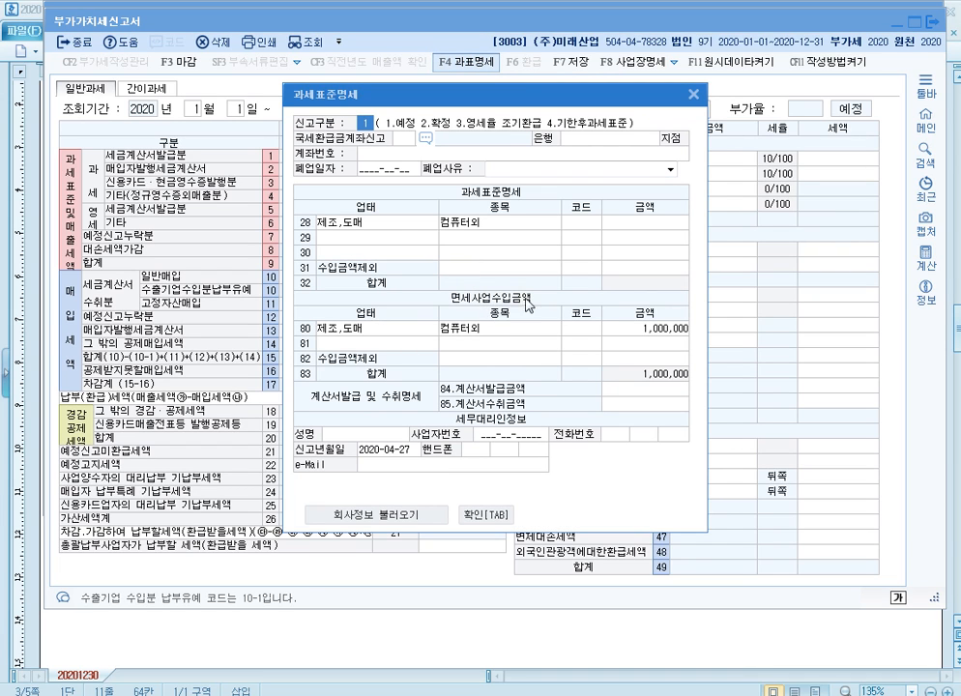
left_click(656, 332)
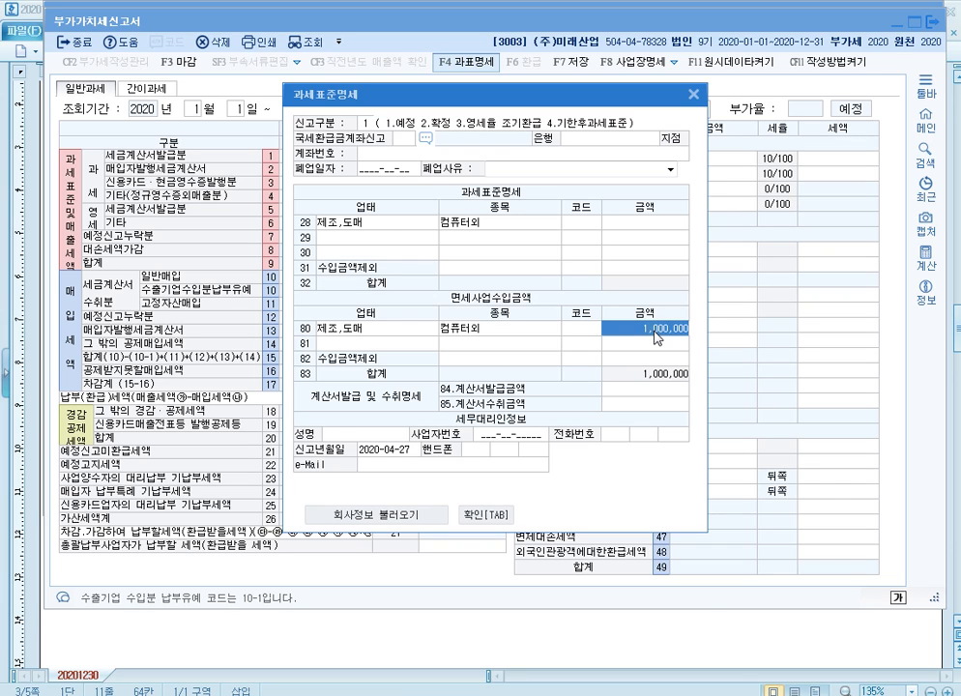
key("ctrl")
key("ctrl")
key("ctrl")
key("ctrl")
key("ctrl")
key("ctrl")
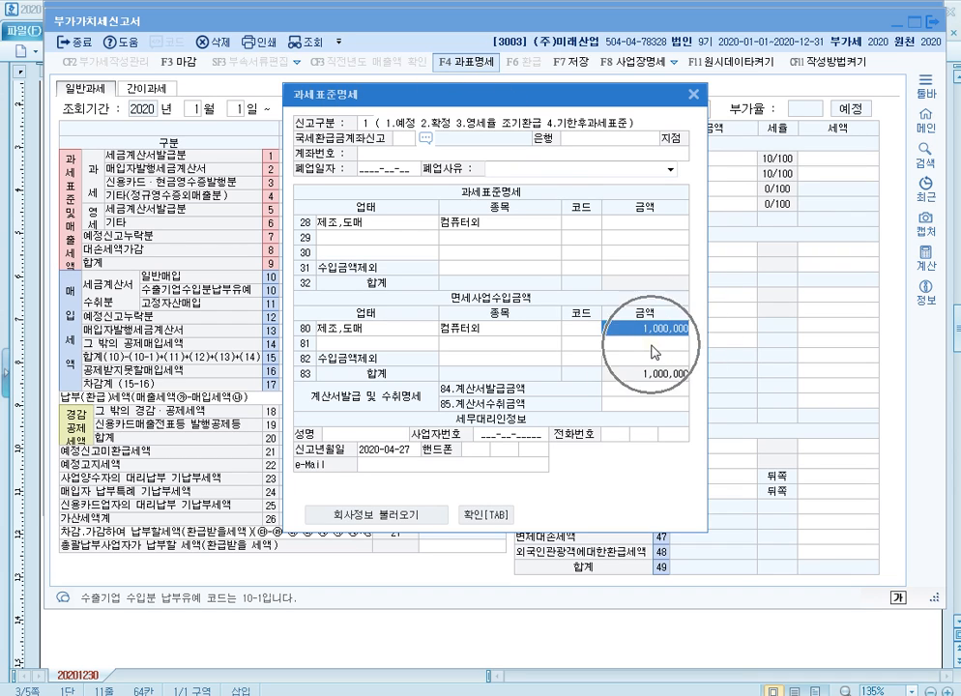
left_click(697, 97)
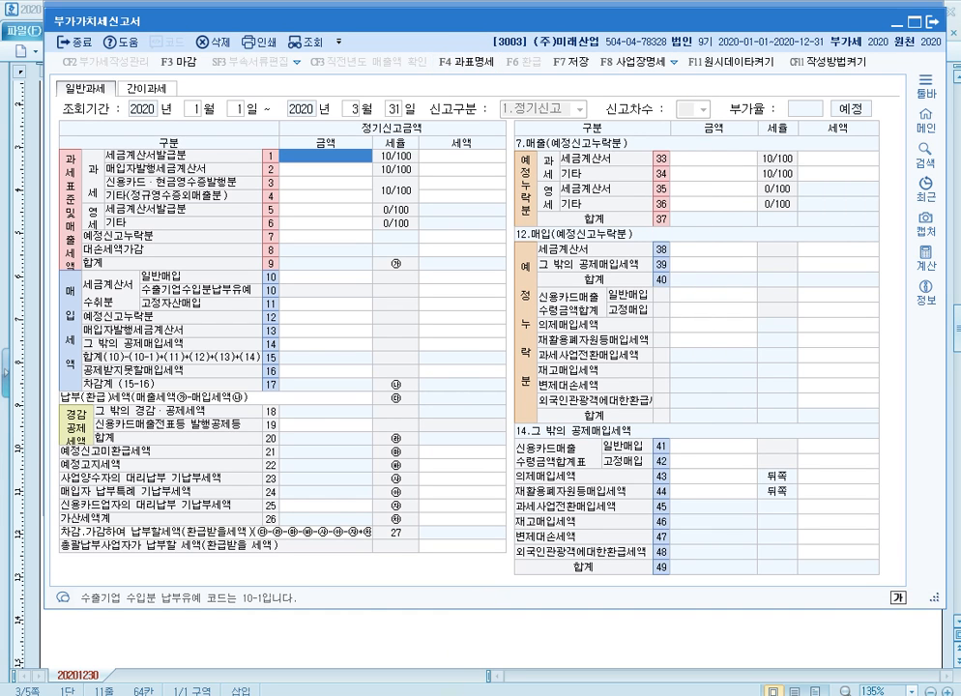
Reload the 신용카드매출전표등발행금액집계표 from the vouchers and check its 면세 매출분 card amount.
left_click(440, 694)
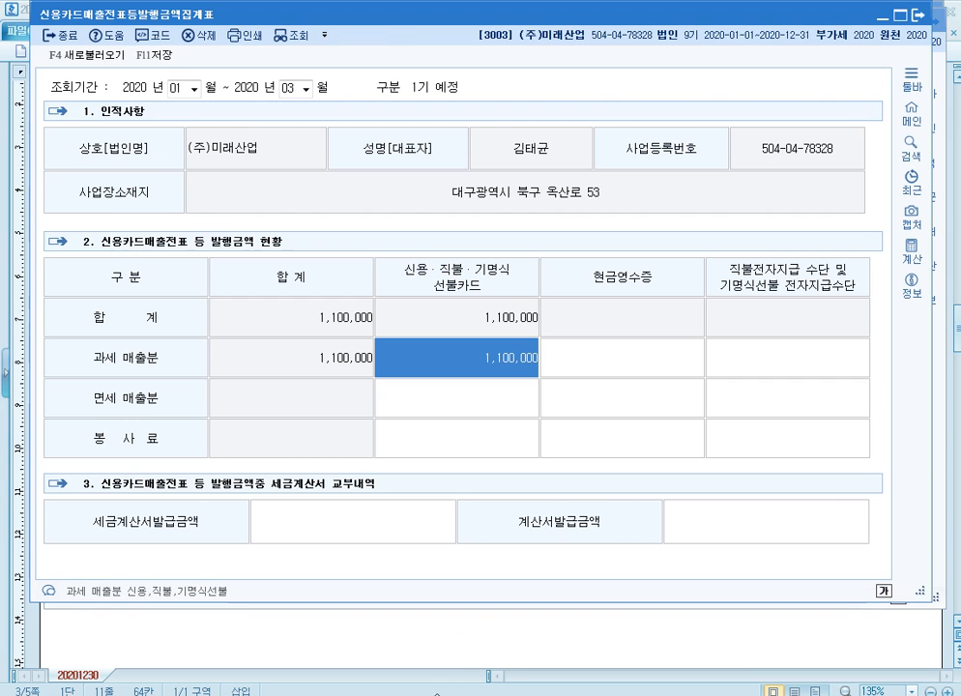
left_click(58, 54)
left_click(559, 331)
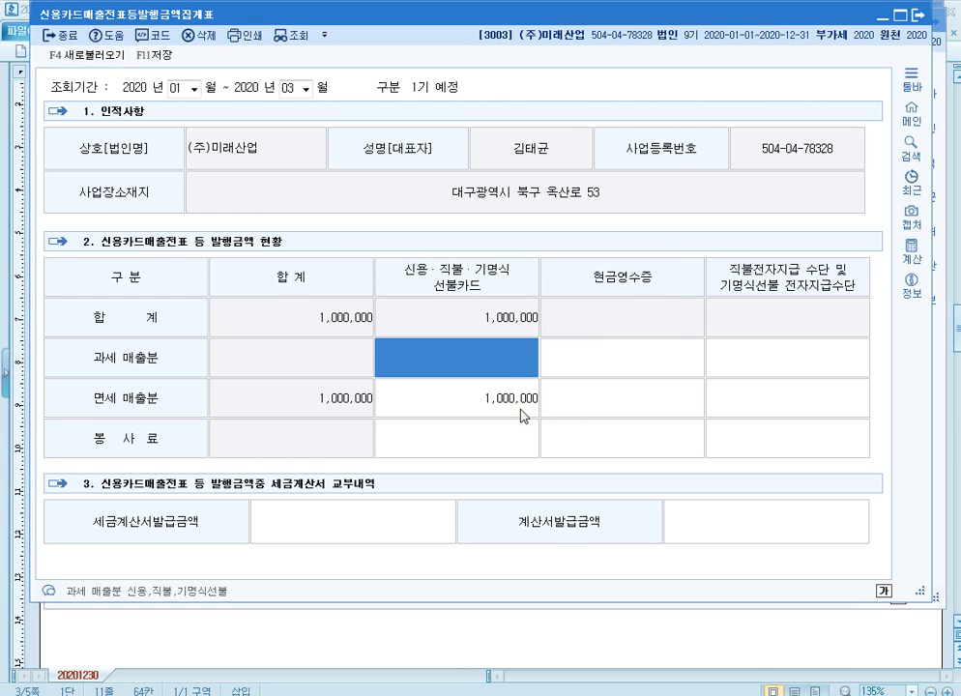
left_click(494, 414)
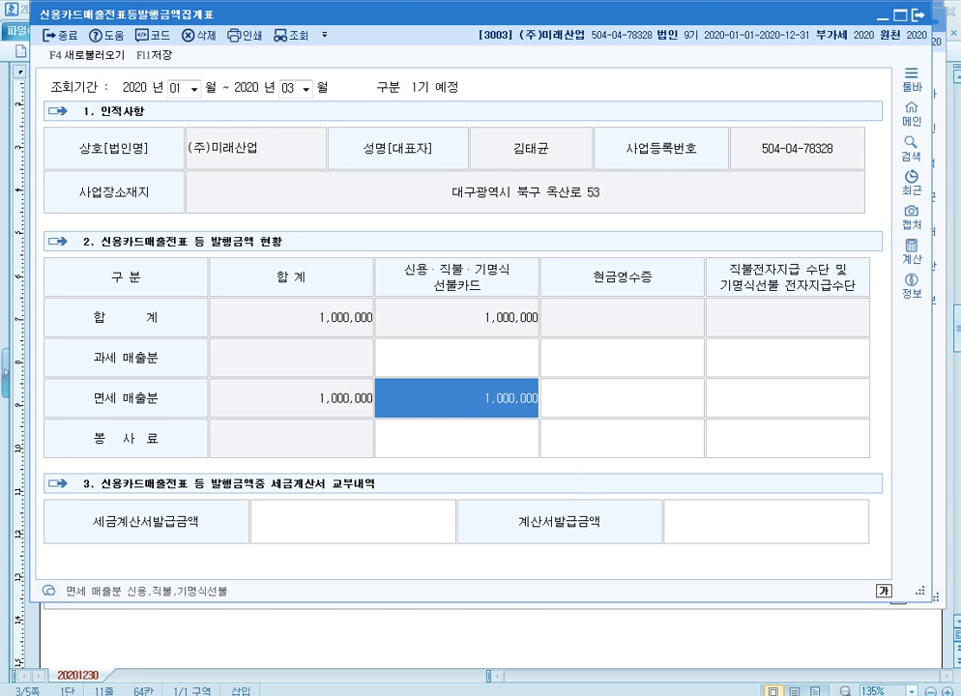
Switch to the Hangul notes and add a blank 증빙서류, 과세유형, 부가가치세신고서 and 부가가치세신고 부속서류 template below the 18.카면 entry.
key("alt+Tab")
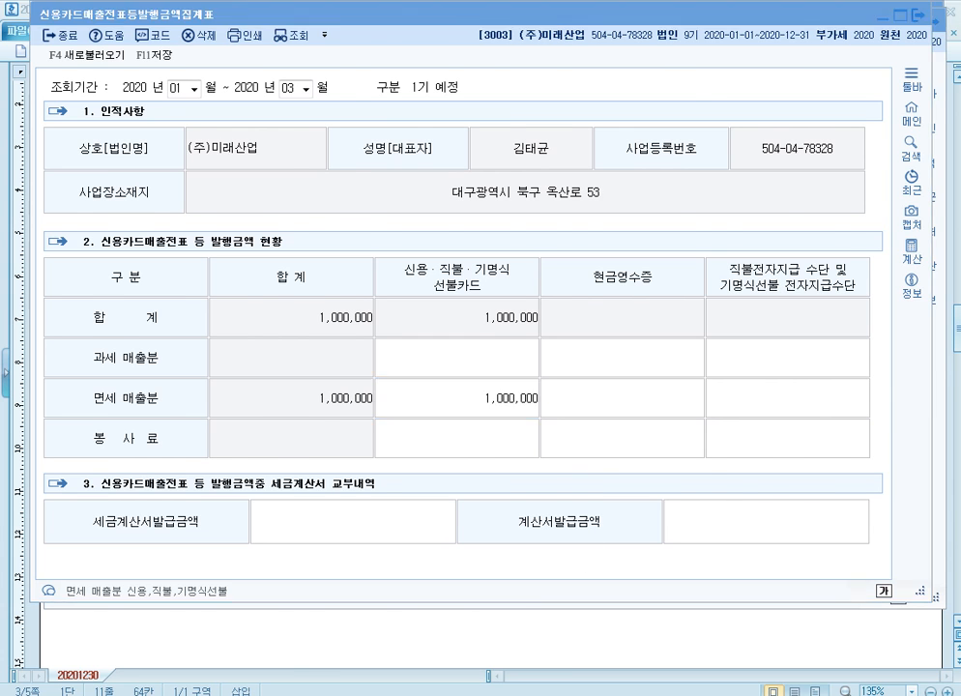
scroll(380, 259, "up", 1)
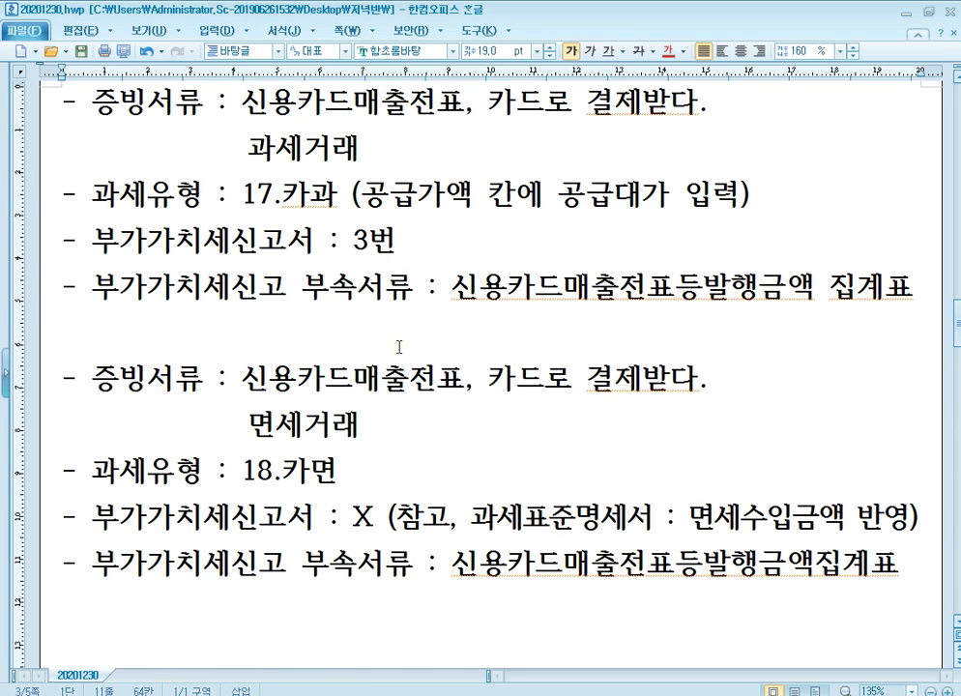
scroll(398, 346, "down", 5)
left_click(275, 319)
type("- 증빙서류 : - 과세유형 : - 부가가치세신고서 : - 부가가치세신고 부속서류 :")
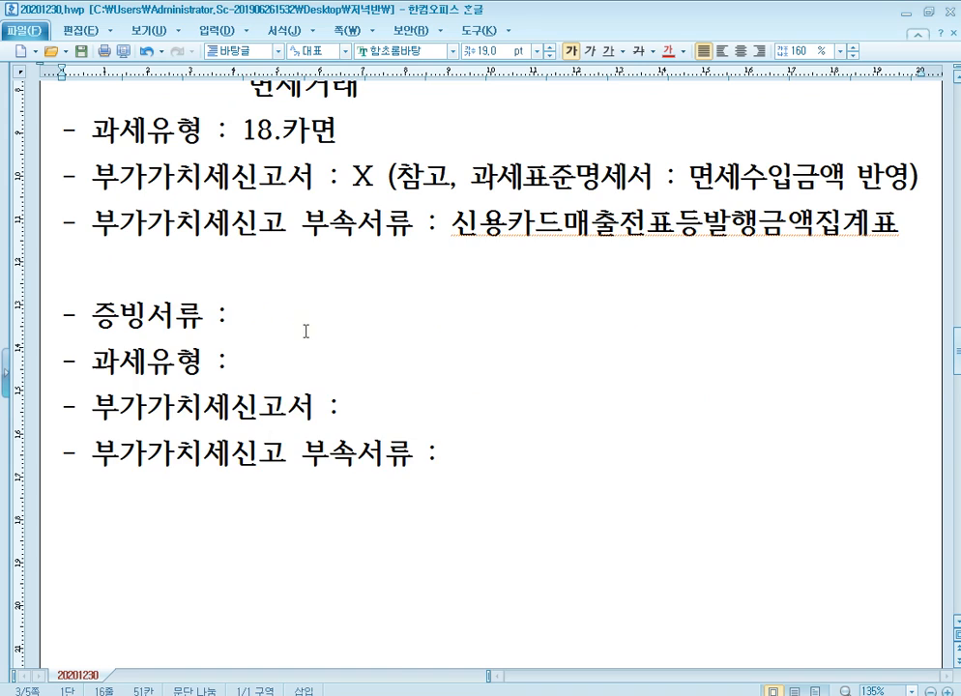
Fill in the new entry's 증빙서류 line with "현금영수증, 지출증빙영수증".
left_click(324, 322)
type("현금ㅇ")
type("영수증,")
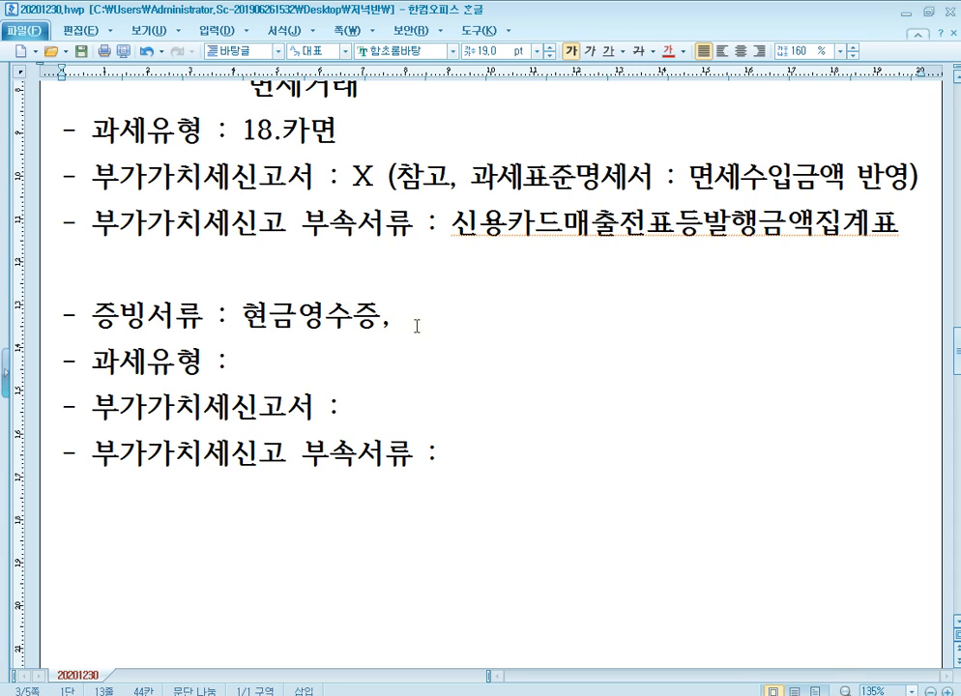
type(" 지출증ㅂ")
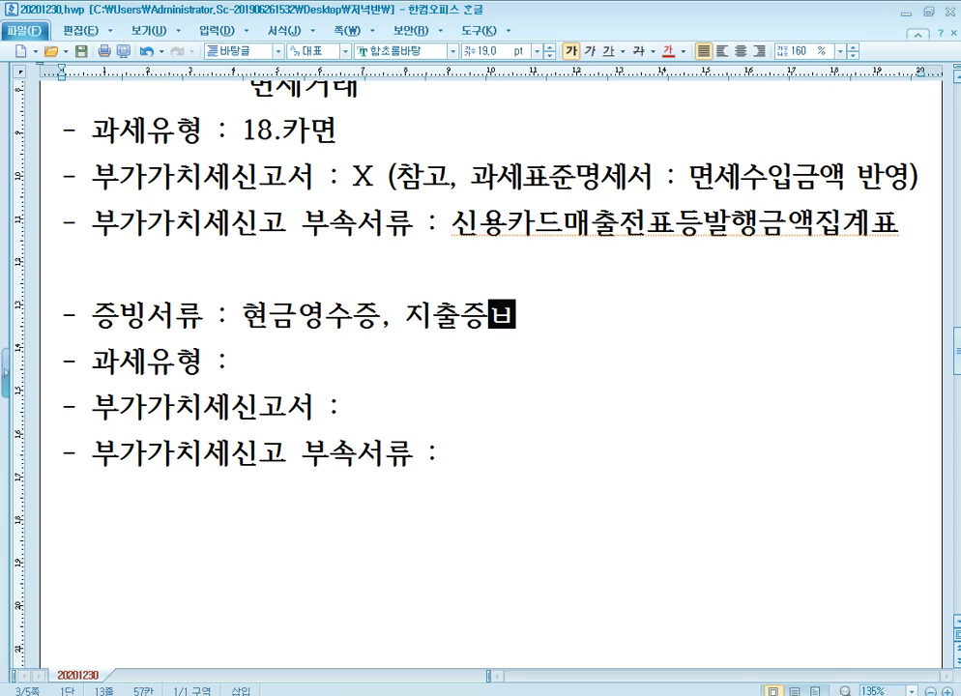
type("빙영숮")
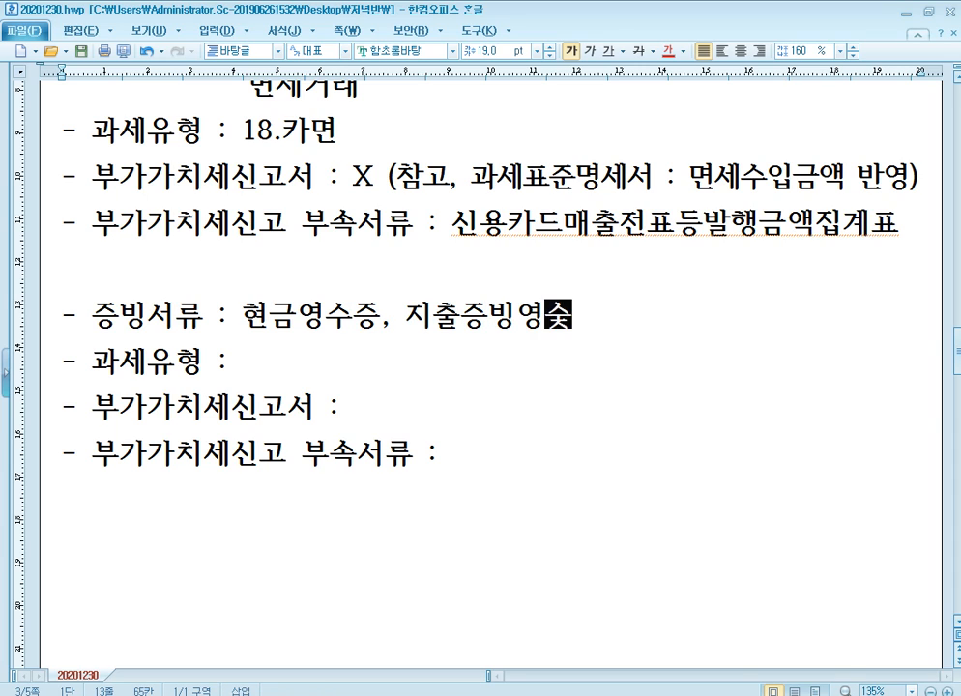
type("증")
Enter 22.현과 as the new entry's 과세유형 and add an indented "과세거래" line under its 증빙서류.
key("Down")
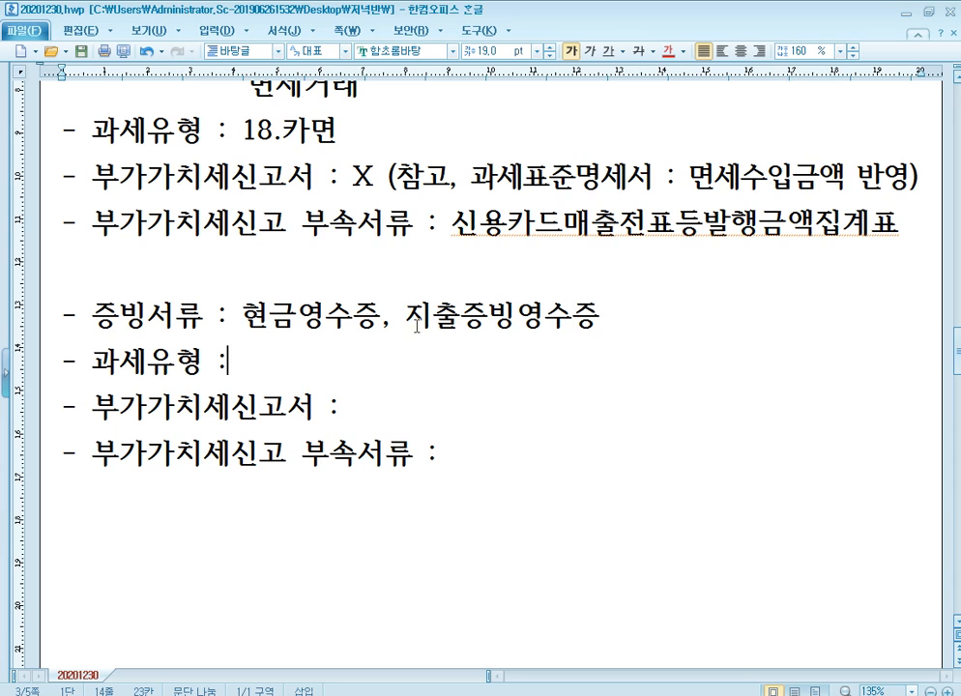
type("22.현ㄱ")
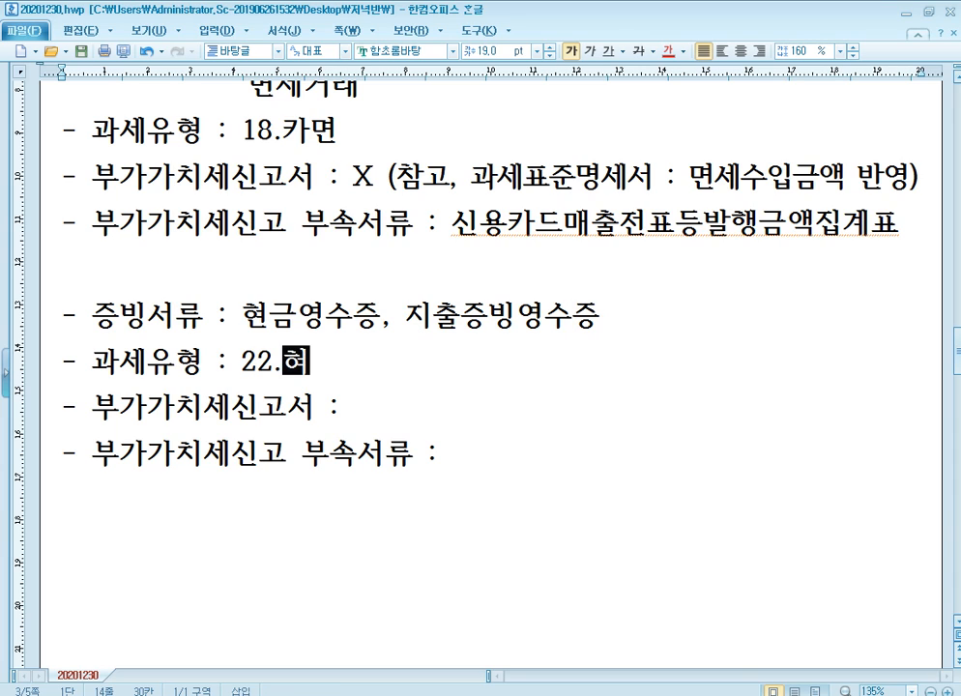
type("과")
key("Up")
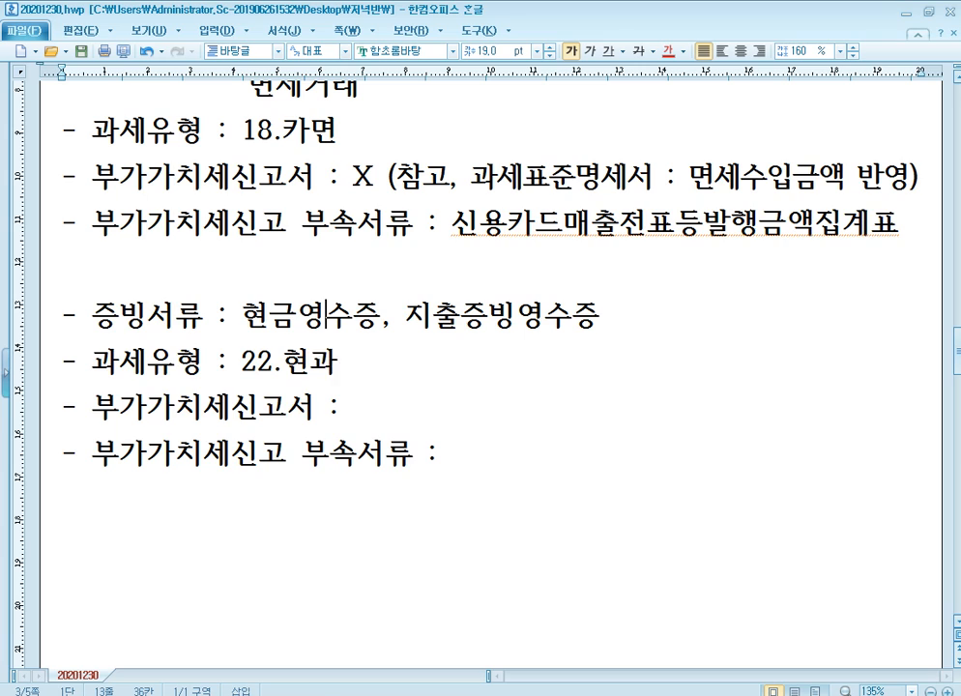
key("End")
key("Return")
type("과")
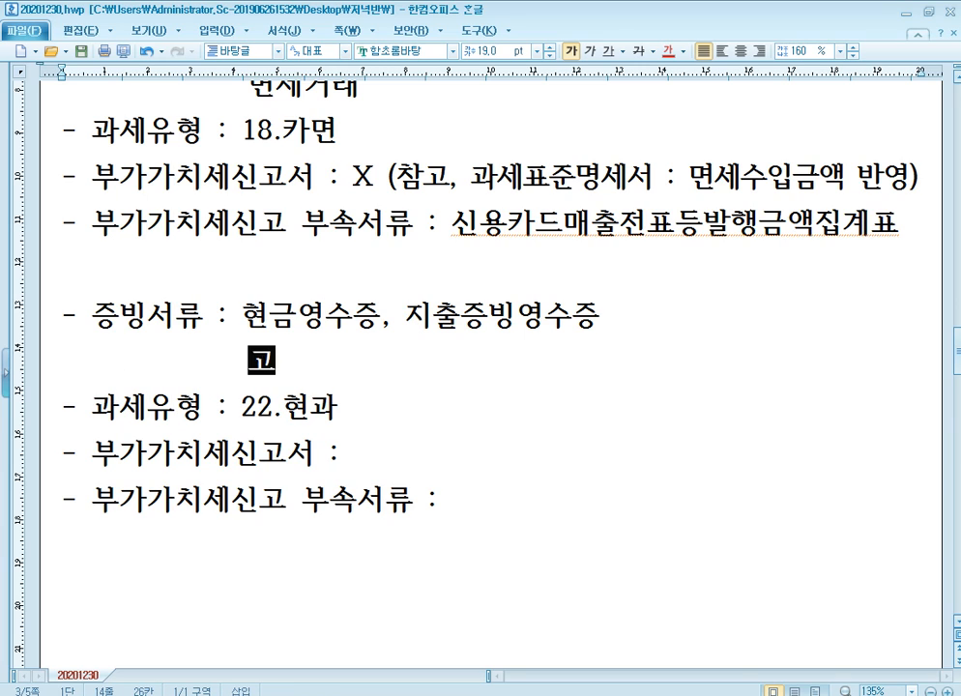
type("세거래")
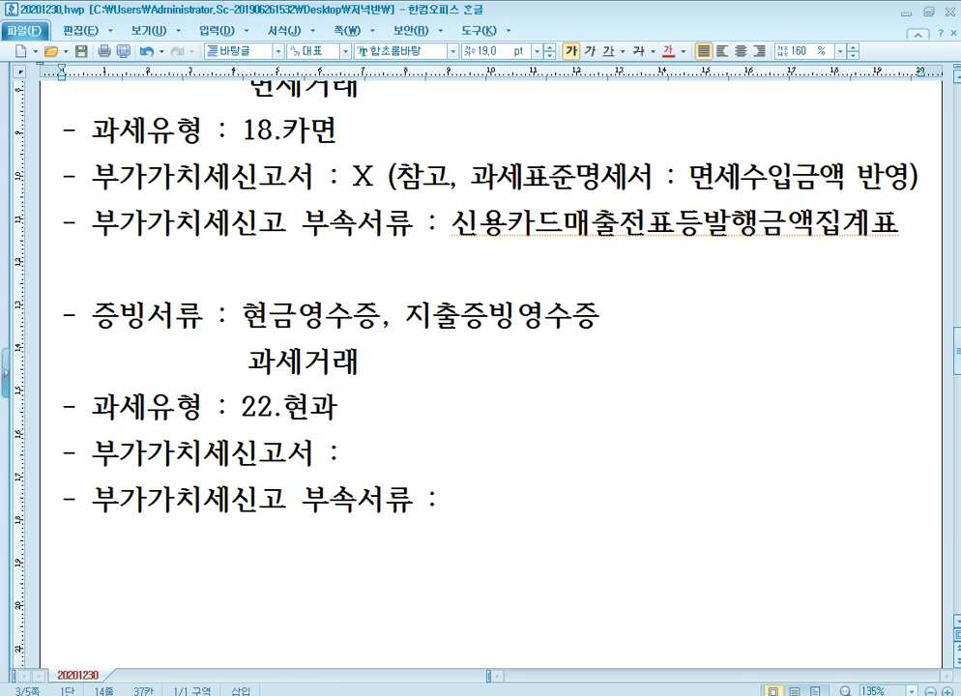
Append "(공급가액 칸에 공급대가 입력)" to 22.현과 and enter 3번 for its 부가가치세신고서.
key("Down")
type("(")
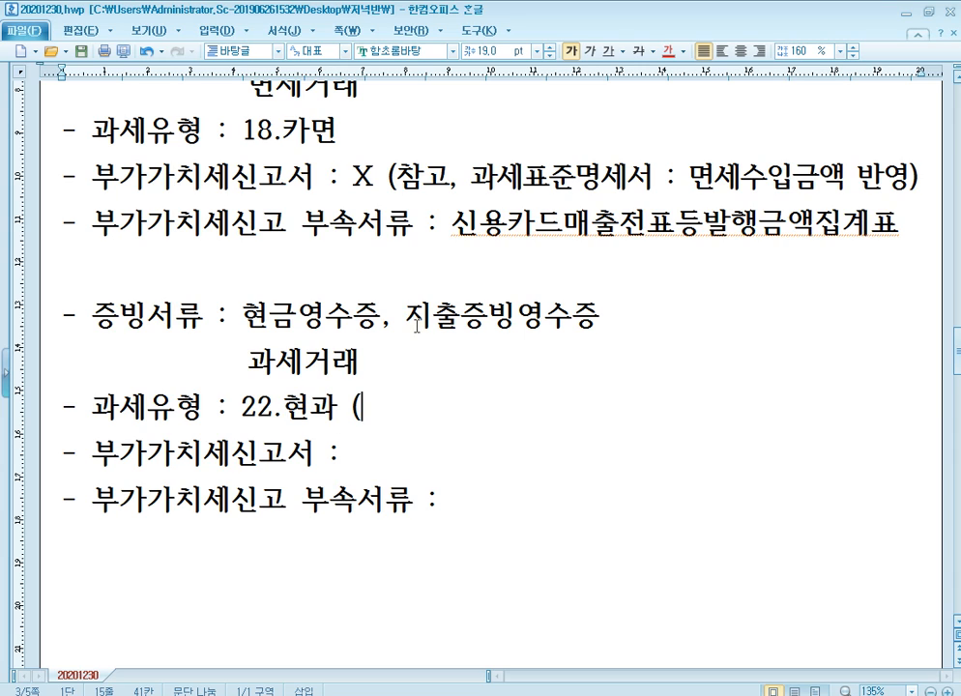
type("공급가액 카")
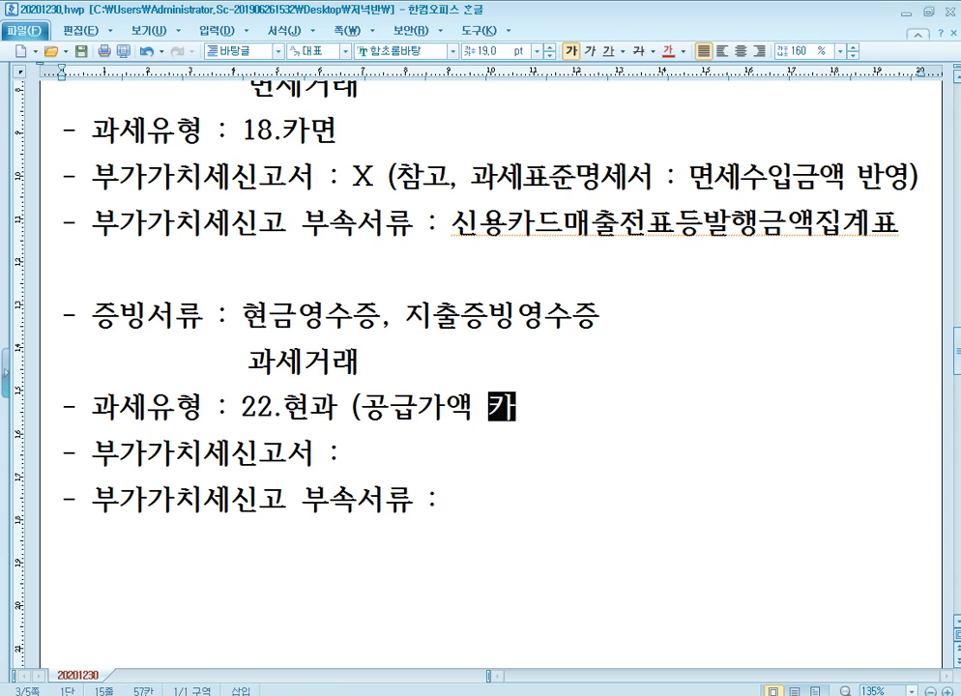
type("ㄴ에 공급ㄷ")
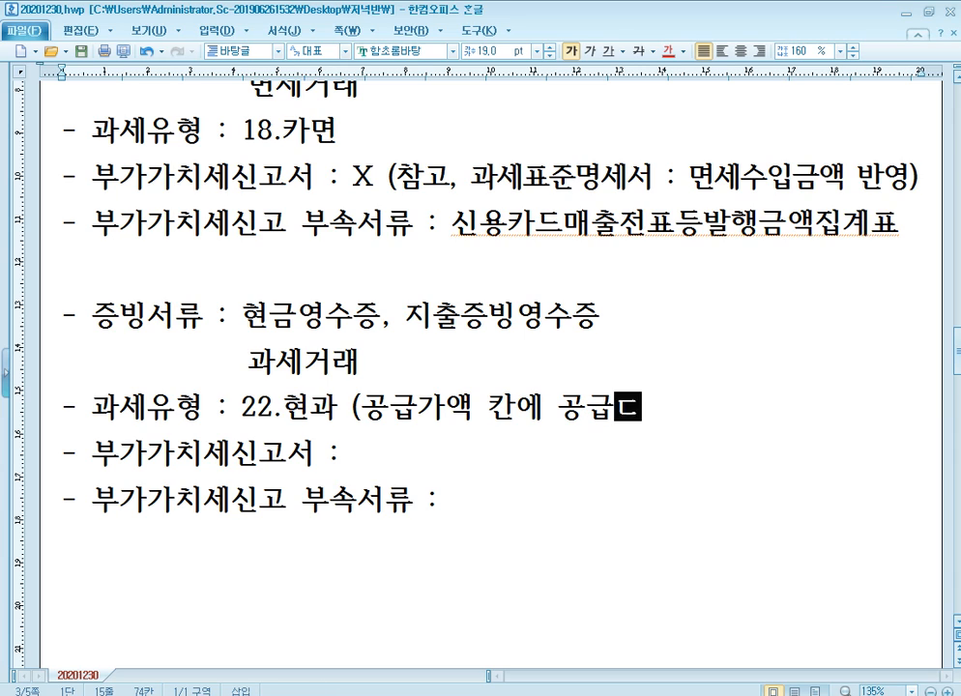
type("ㅐ가 입력)")
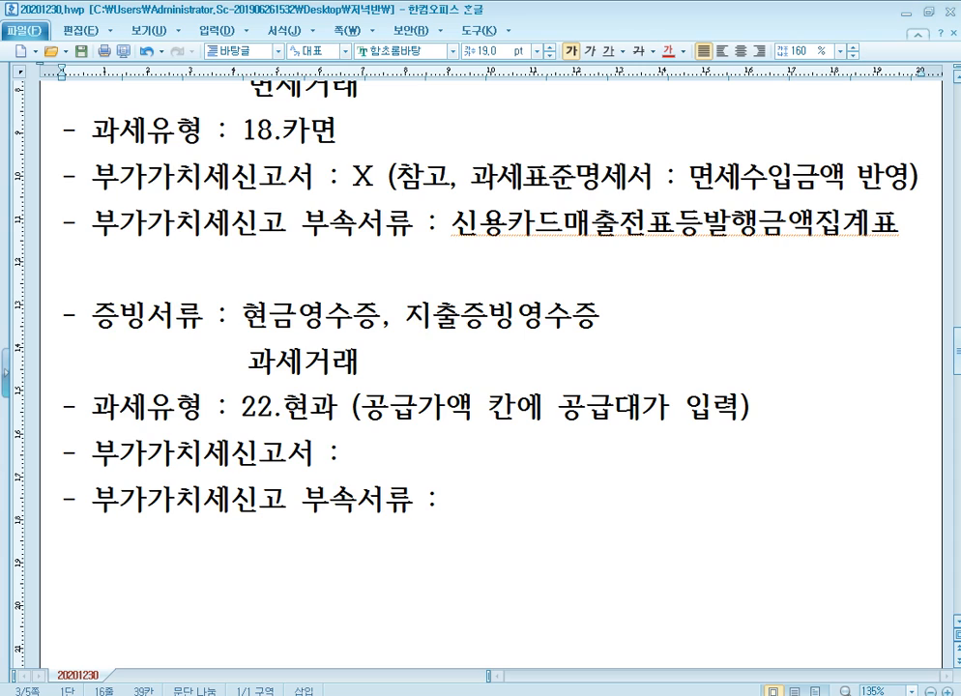
type("3번")
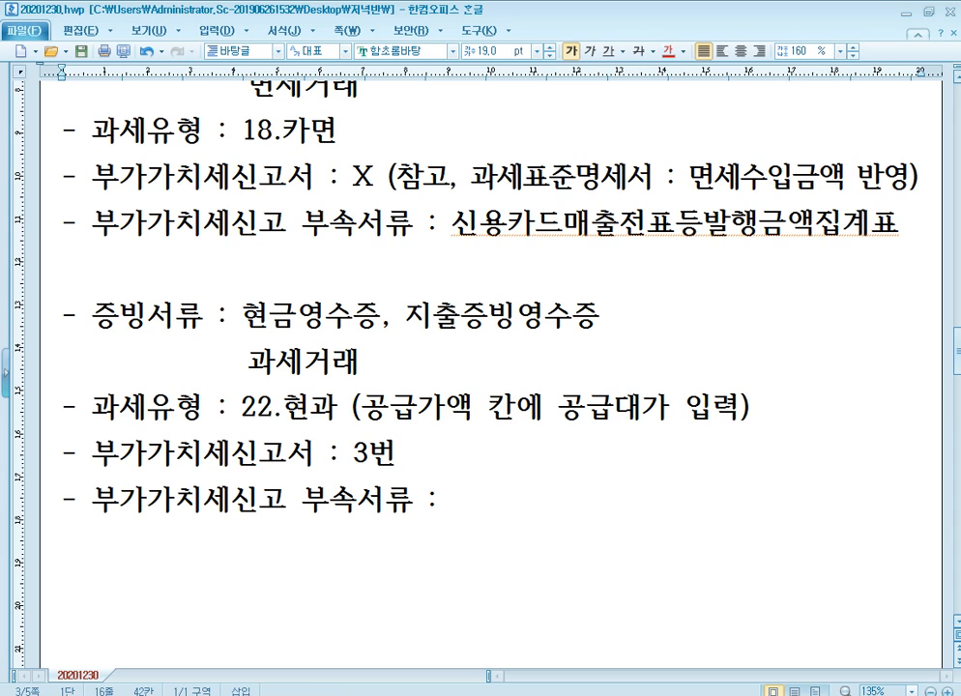
Enter 신용카드매출전표발행금액집계표 as the 부가가치세신고 부속서류 of the 22.현과 entry.
key("Down")
key("Right")
key("Right")
key("Right")
key("Right")
type("신용카드매")
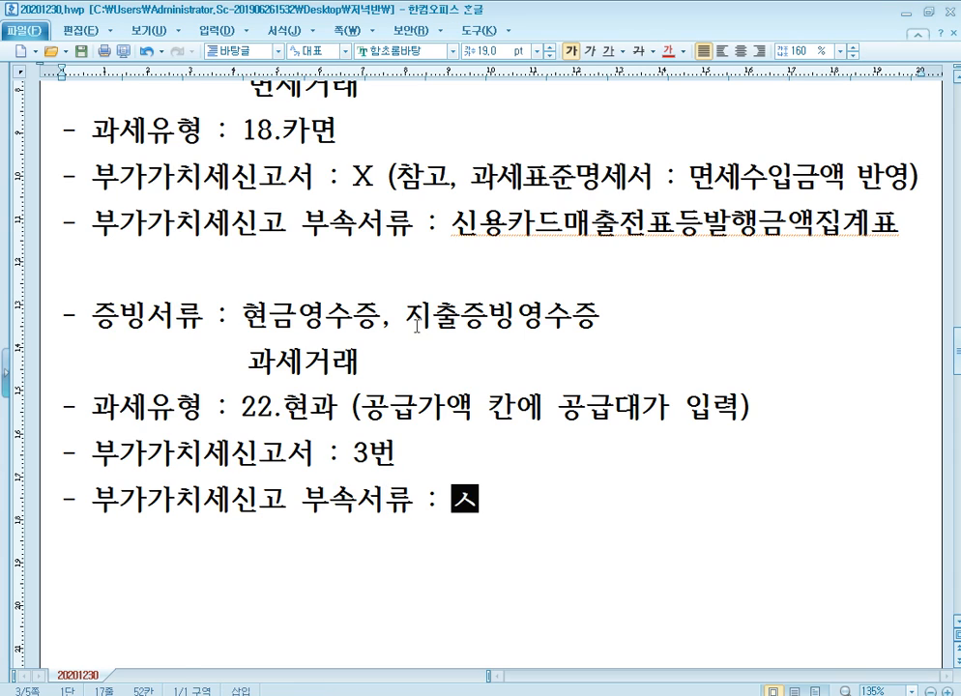
type("출")
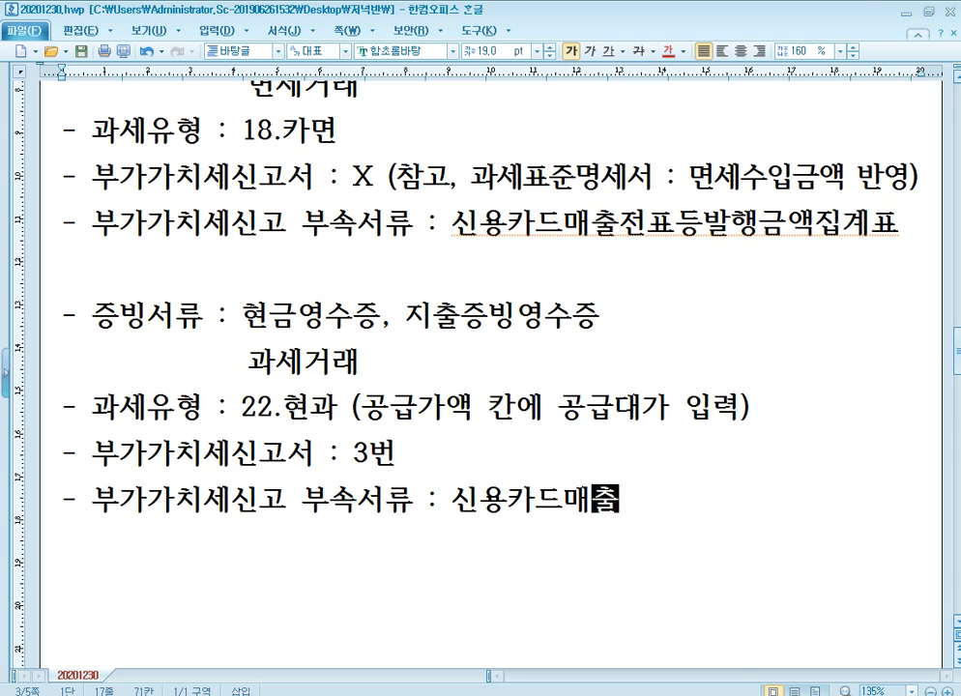
type("전표발행ㄱ금액직ㅂ계")
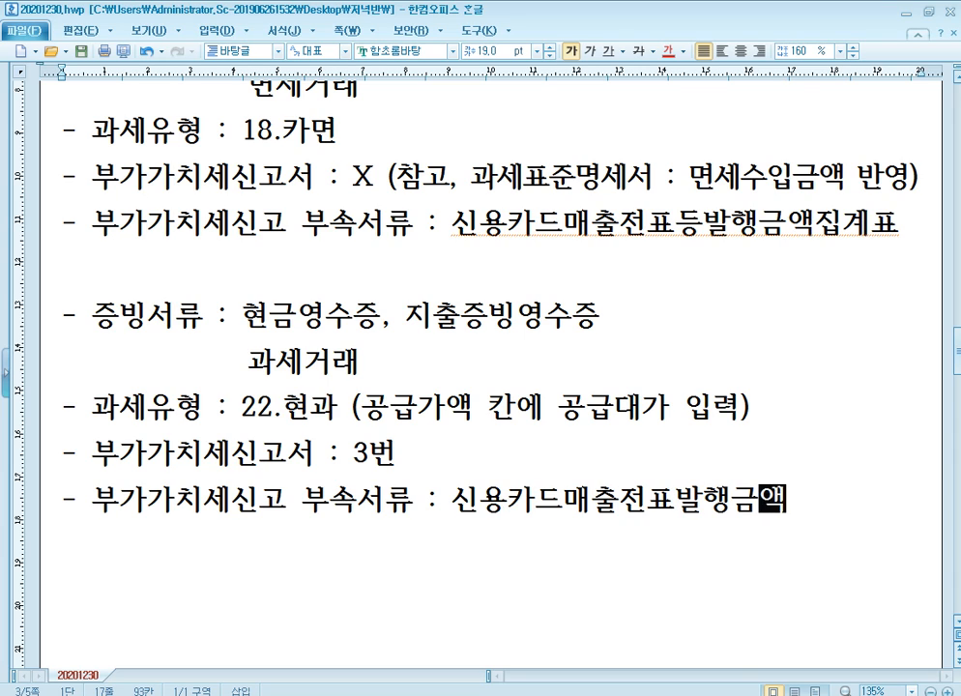
key("BackSpace")
key("BackSpace")
key("BackSpace")
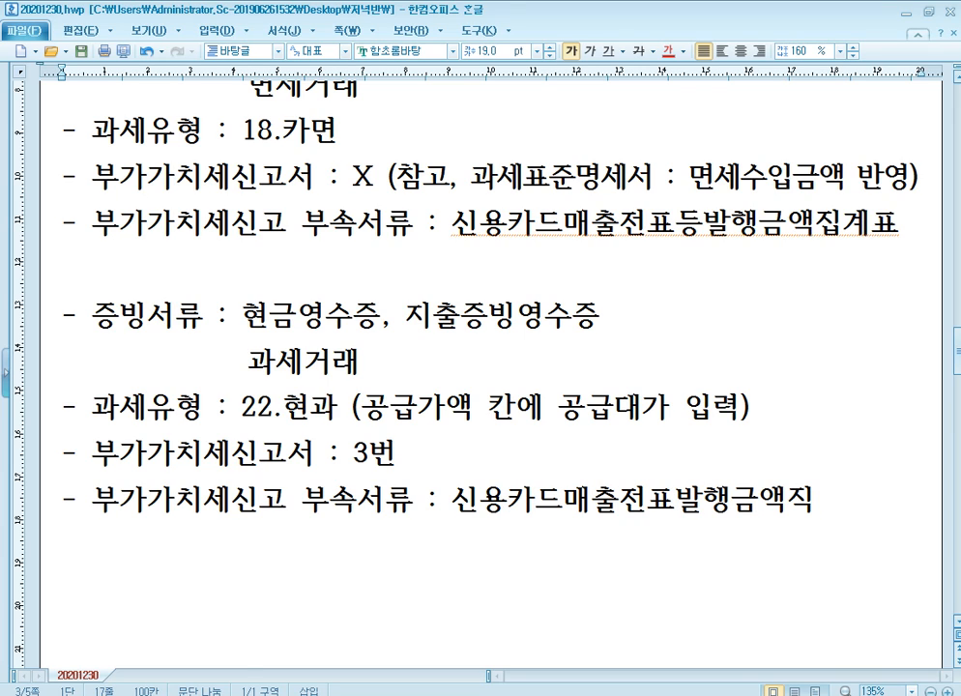
type("집계표")
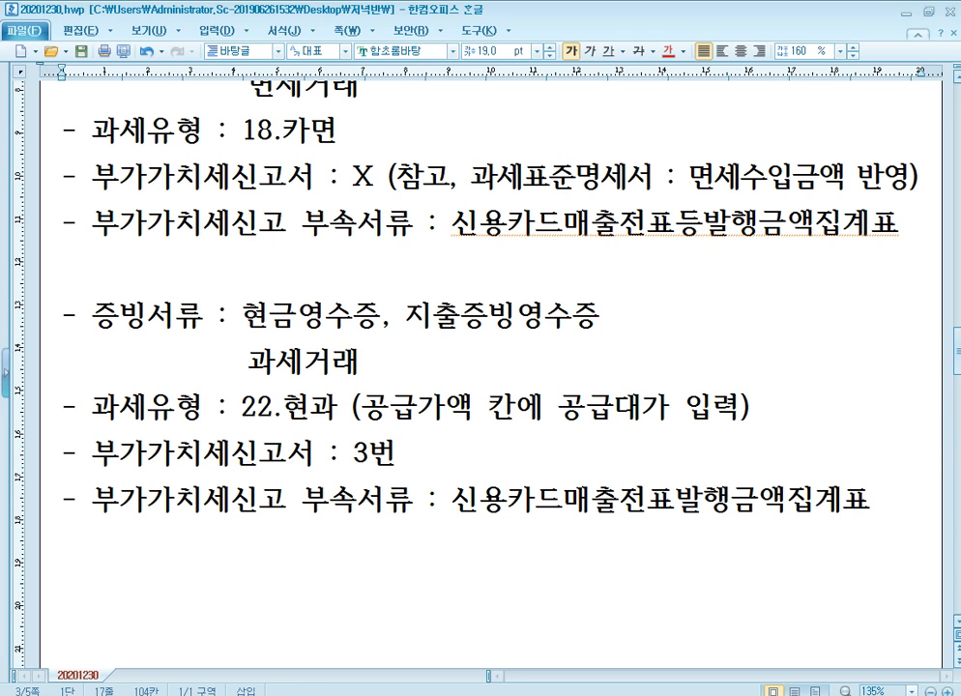
Add another blank 증빙서류, 과세유형, 부가가치세신고서 and 부가가치세신고 부속서류 template below the 22.현과 entry.
key("Return")
key("Return")
type("- 증빙서류 : - 과세유형 : - 부가가치세신고서 : - 부가가치세신고 부속서류 :")
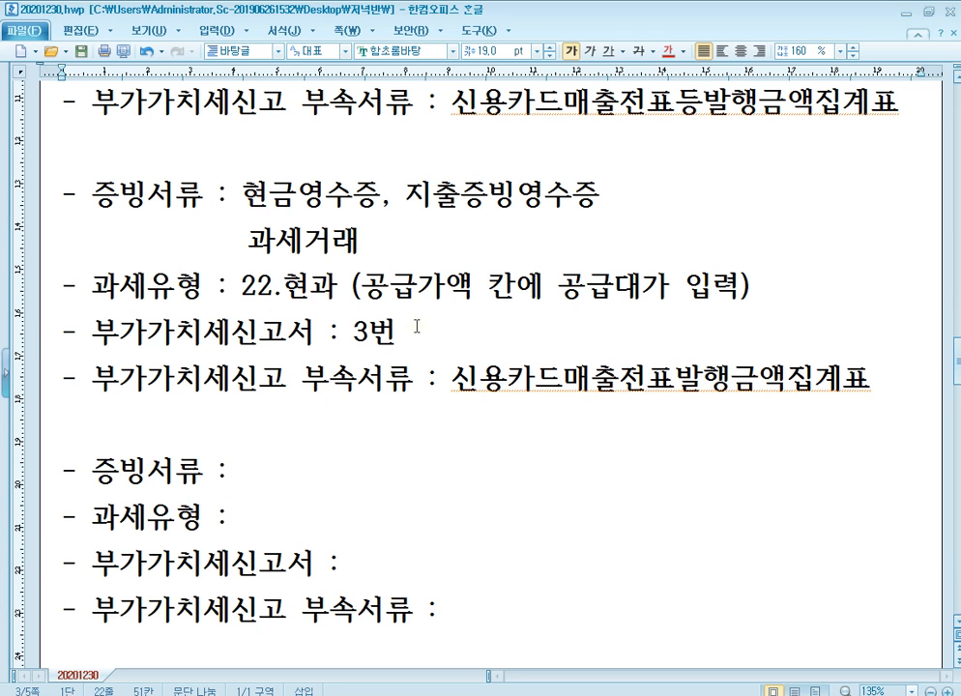
Fill the blank entry's 증빙서류 with "현금영수증, 지출증빙영수증" and an indented "면세거래" line beneath it.
scroll(417, 327, "down", 1)
left_click(314, 407)
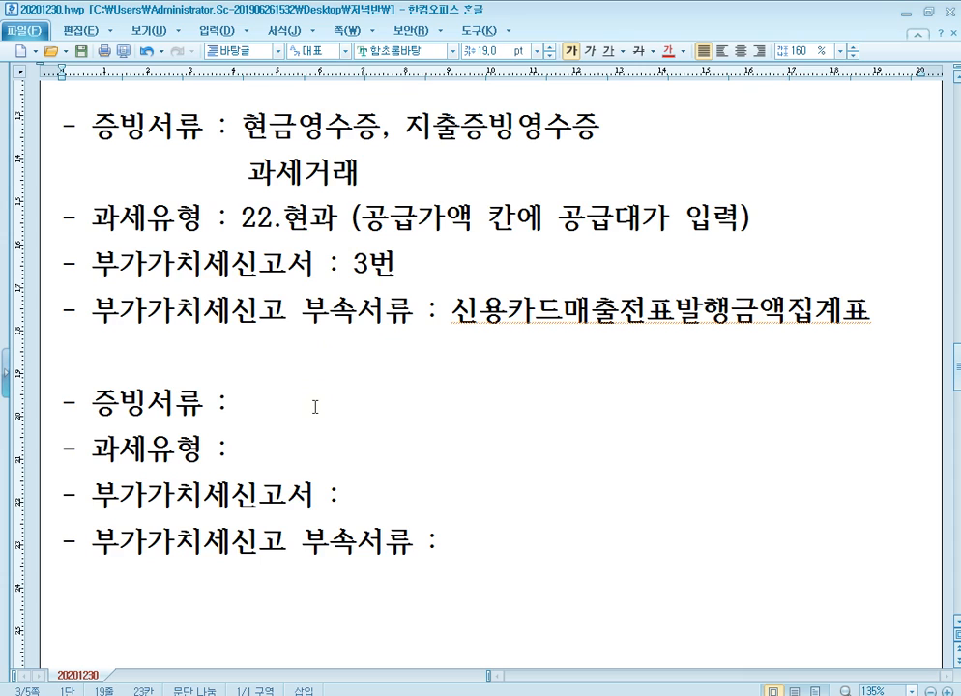
type("현금영수즈")
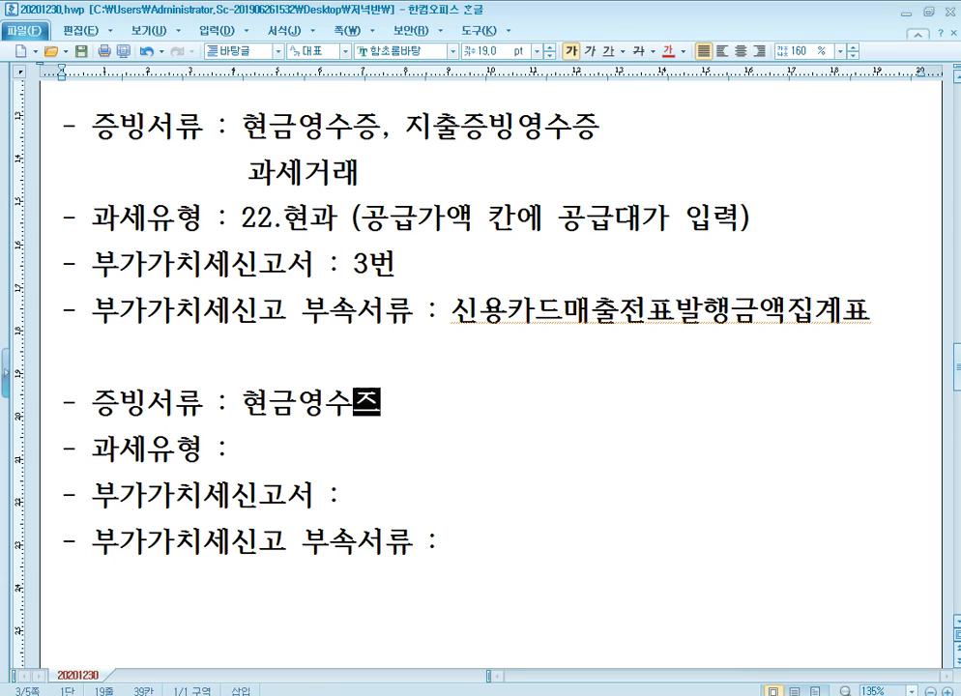
type("증, 지출증빙여")
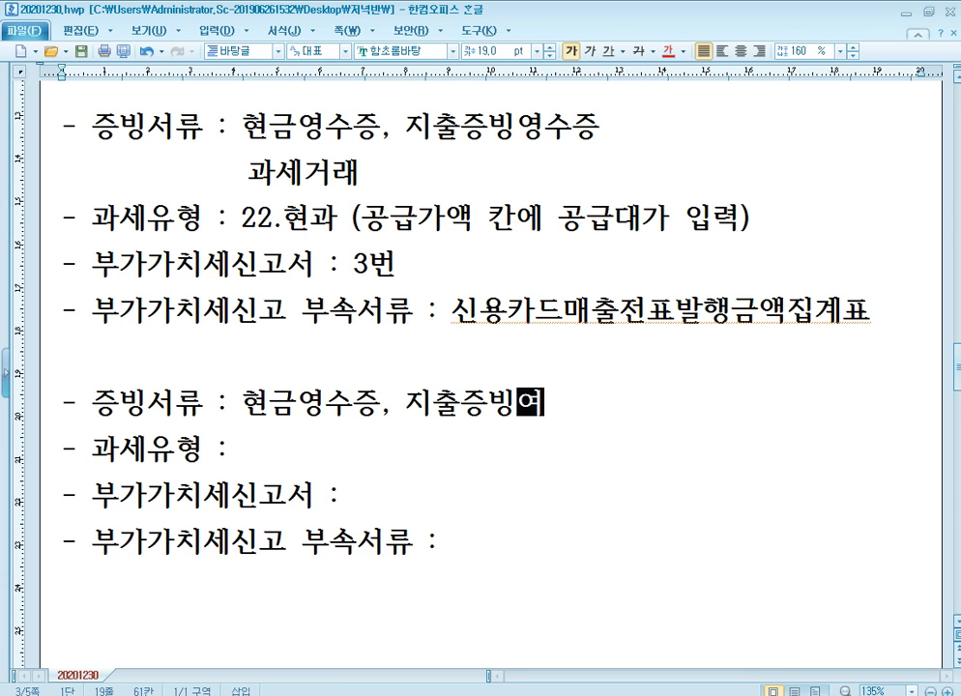
type("ㅇ수증")
key("Return")
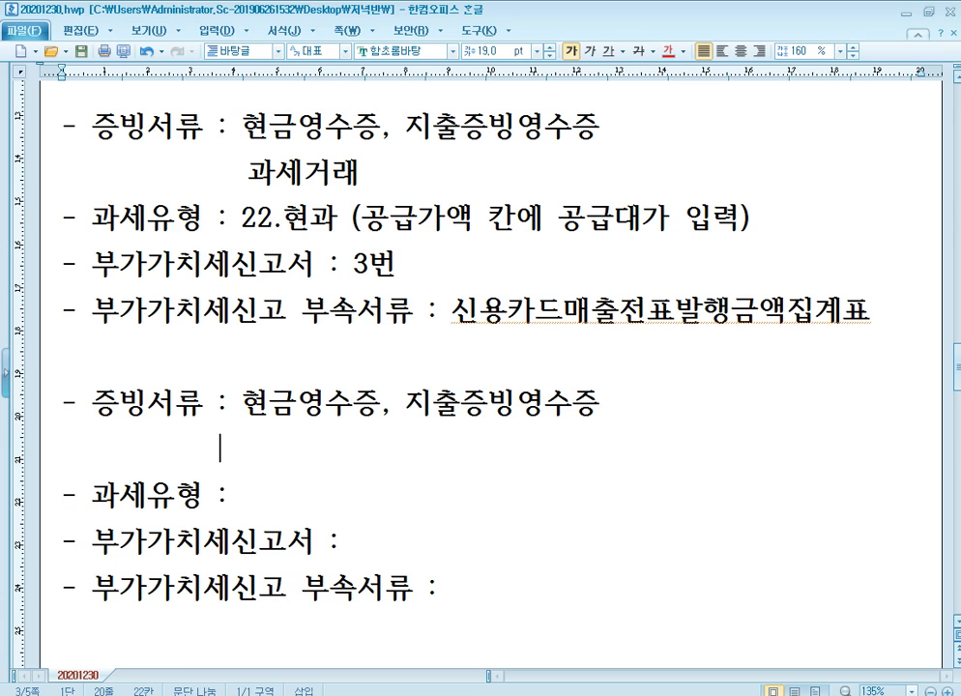
type("명세")
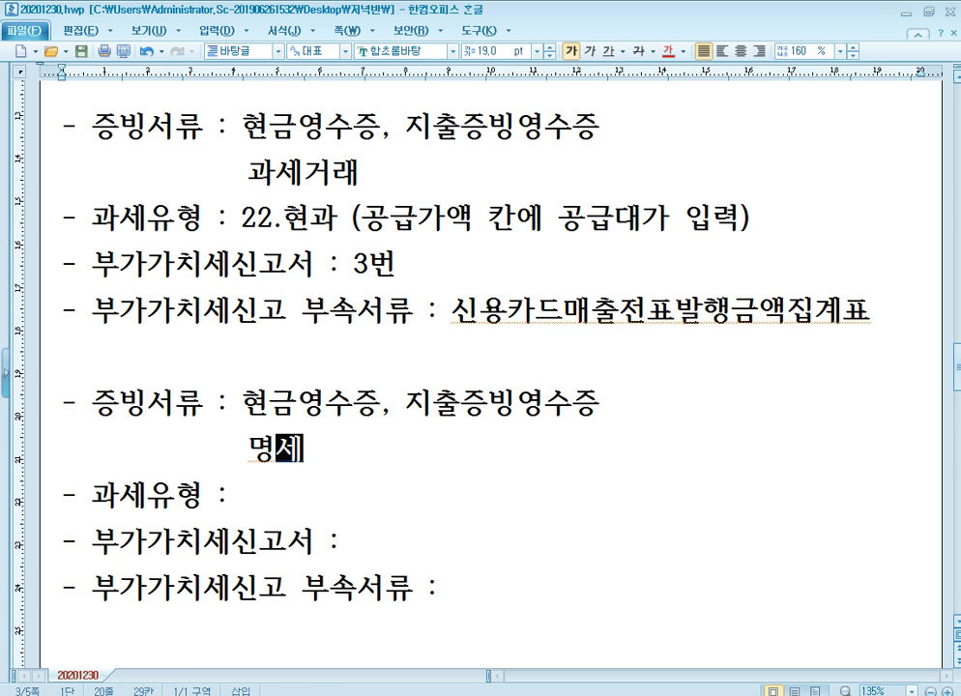
key("BackSpace")
key("BackSpace")
key("BackSpace")
type("면세거래")
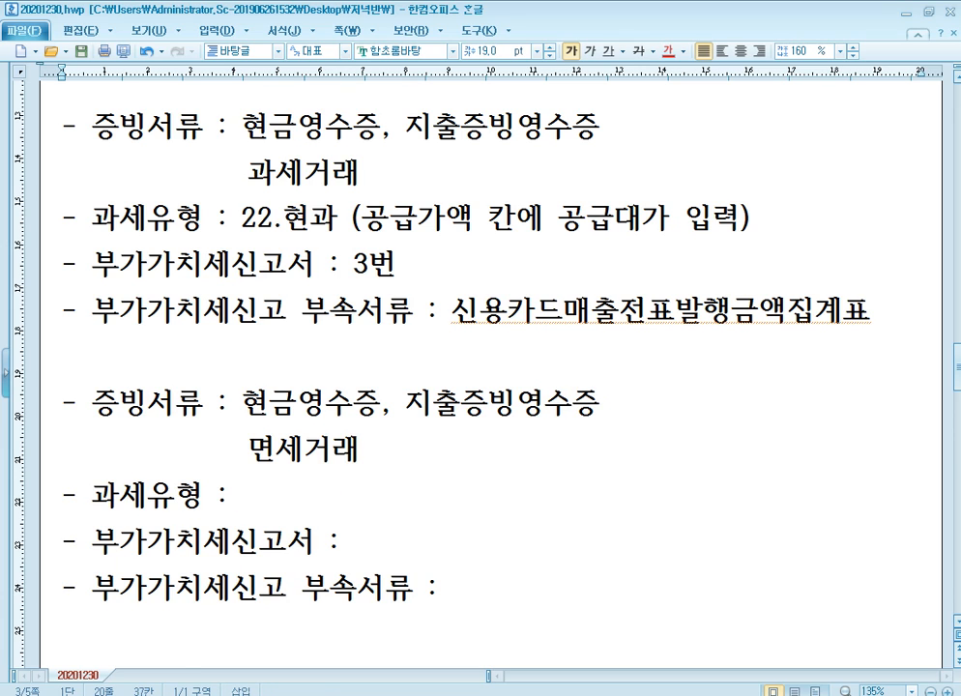
Enter 23.현면 as the 과세유형 and "X (과표, 면세사업수입금액 반영)" as the 부가가치세신고서 of the 면세거래 cash receipt entry.
key("Down")
type("23.혀")
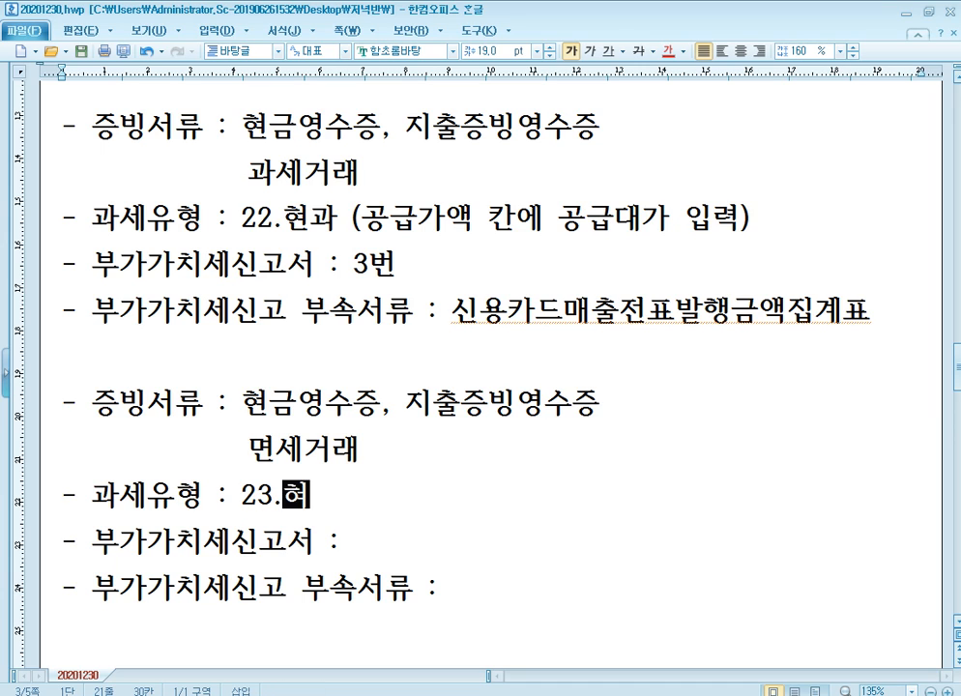
type("ㄴ면")
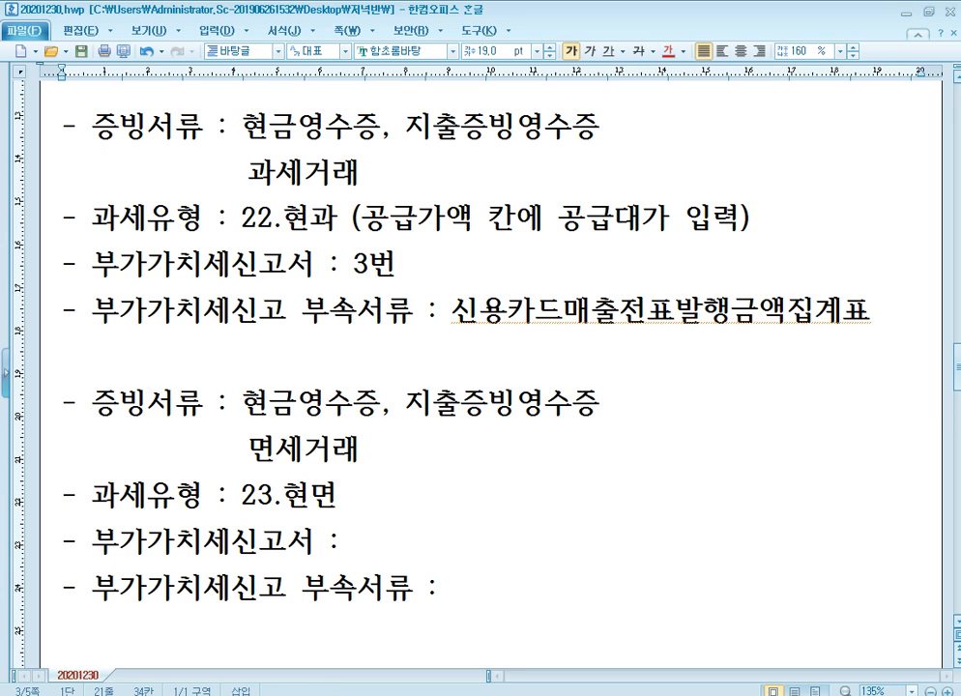
key("Down")
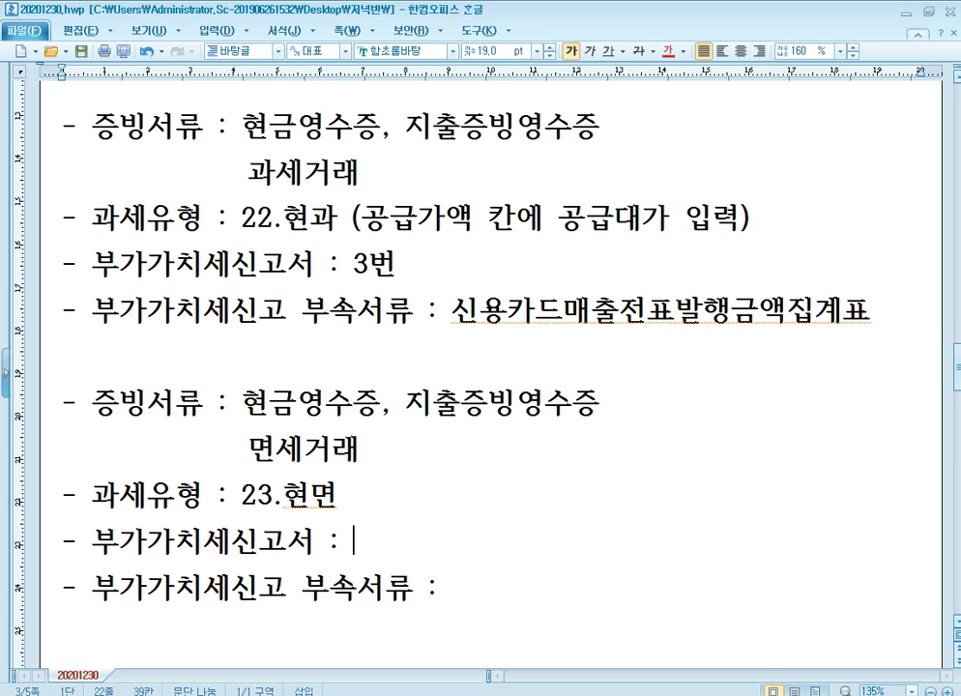
type("X (과표,")
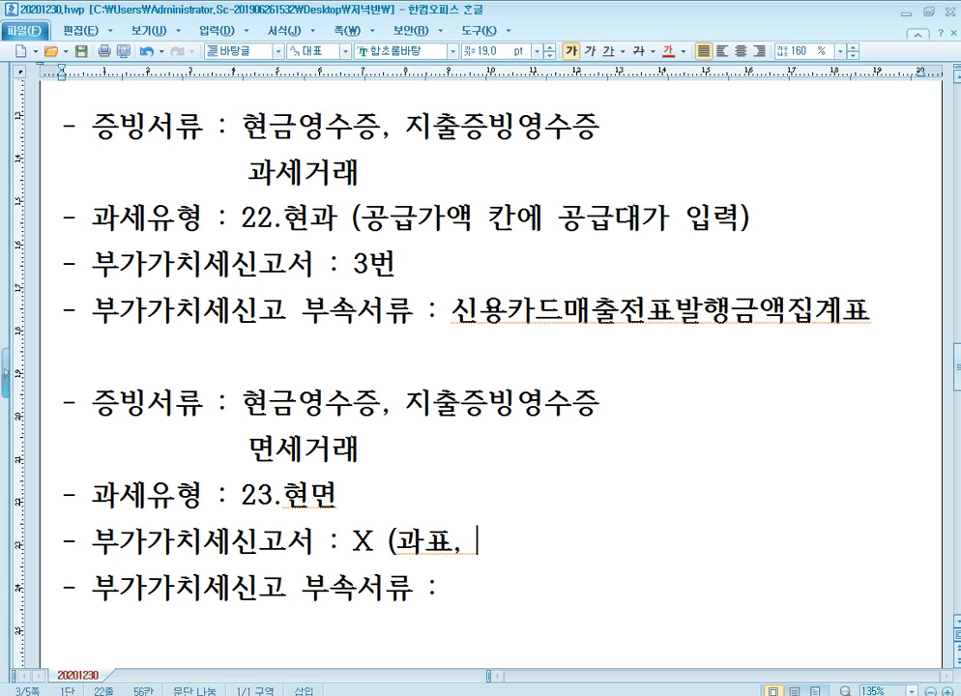
type(" 면세사업수입금")
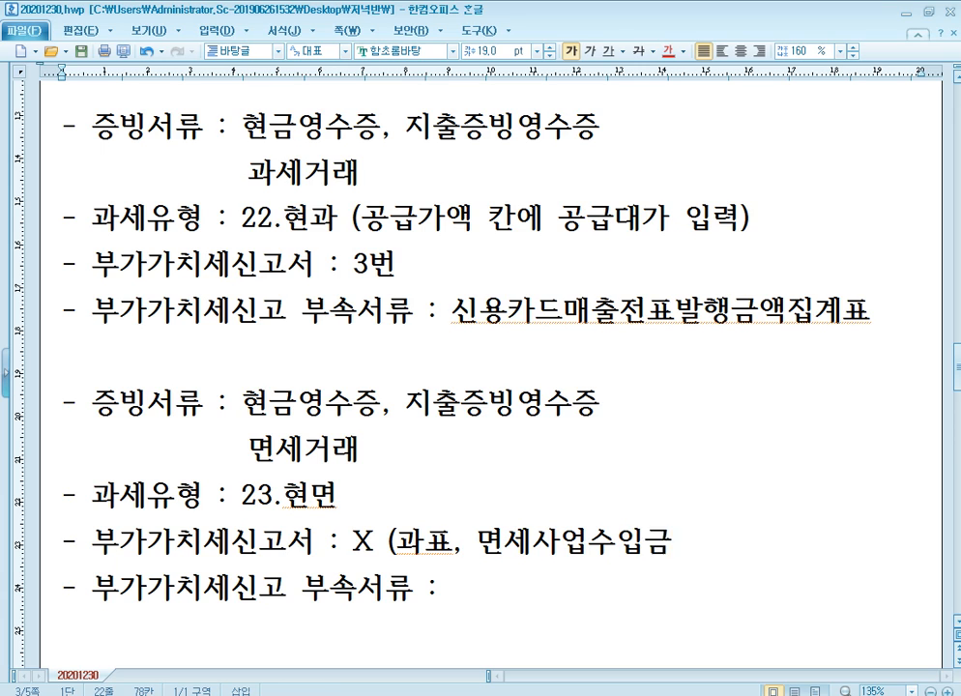
type("액 반영)")
Enter 신용카드매출전표발행금액집계표 as the 부가가치세신고 부속서류 of the 23.현면 entry.
key("Down")
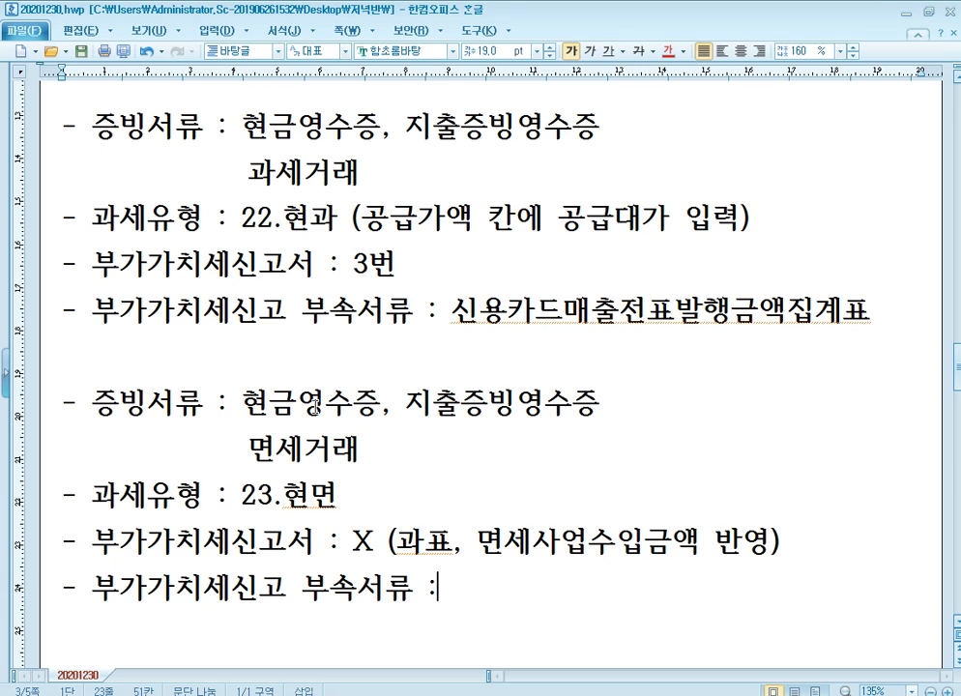
type("신")
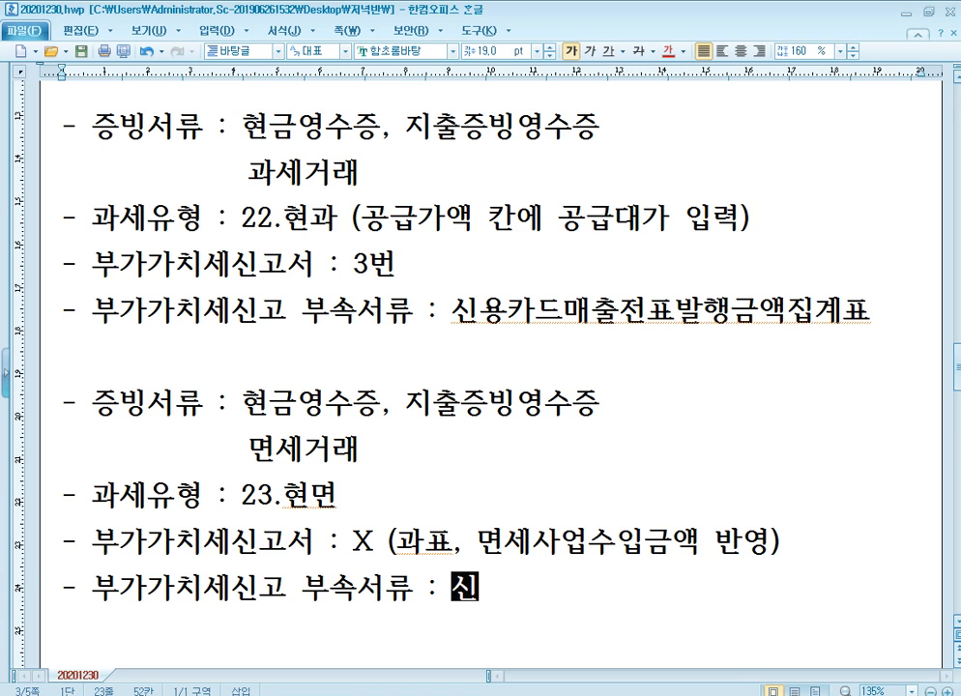
type("용카드매출전표")
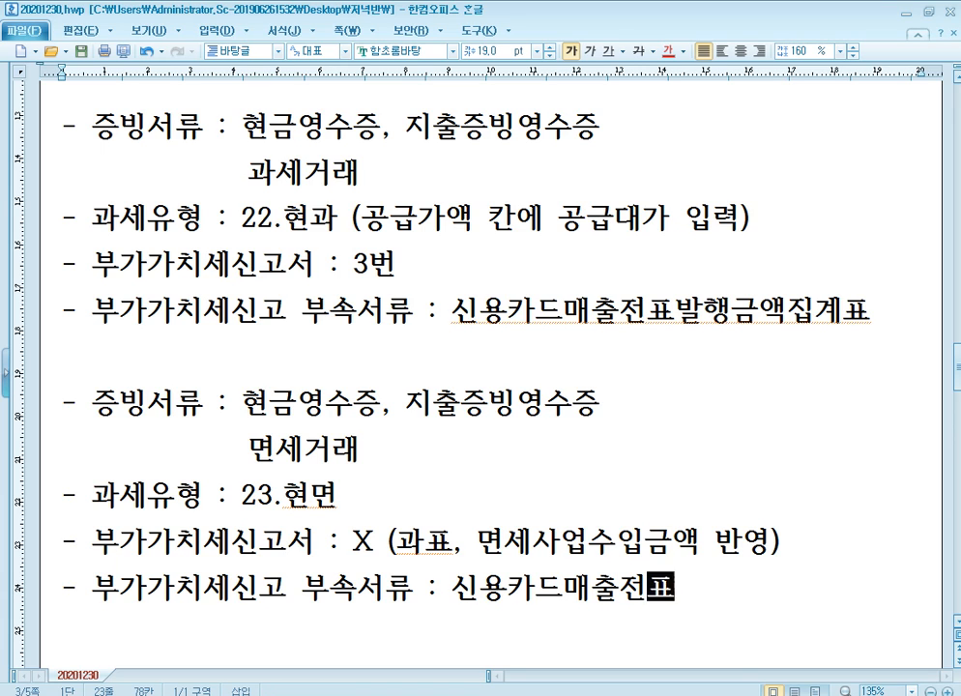
type("발행금액집계표")
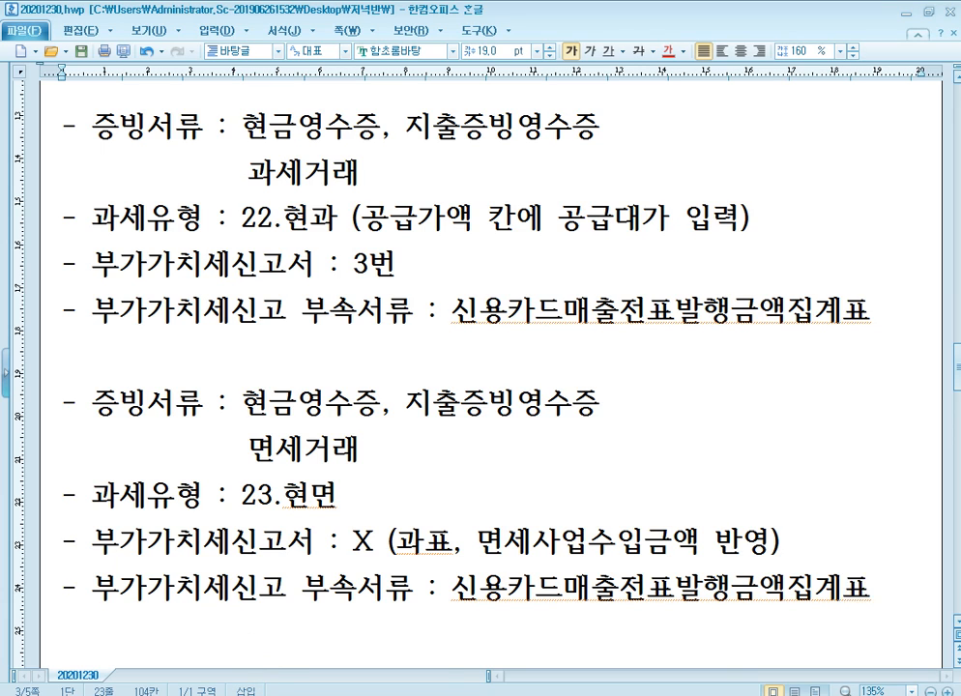
Switch to KcLep's 매입매출전표입력 and change the 카면 voucher's type to 22.현과, keeping its other fields.
mouse_move(350, 695)
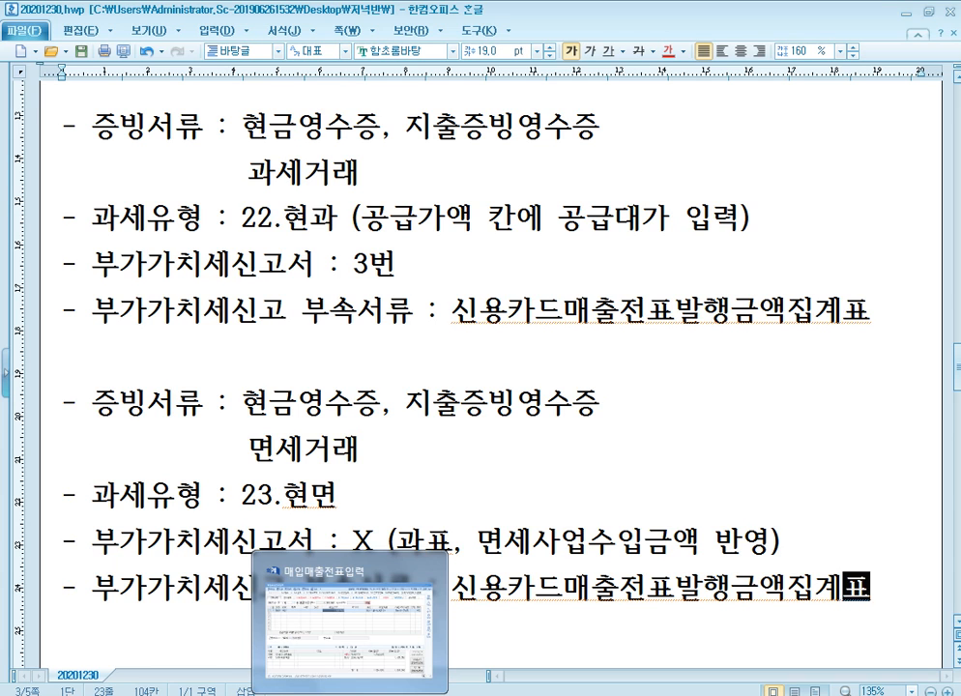
left_click(350, 695)
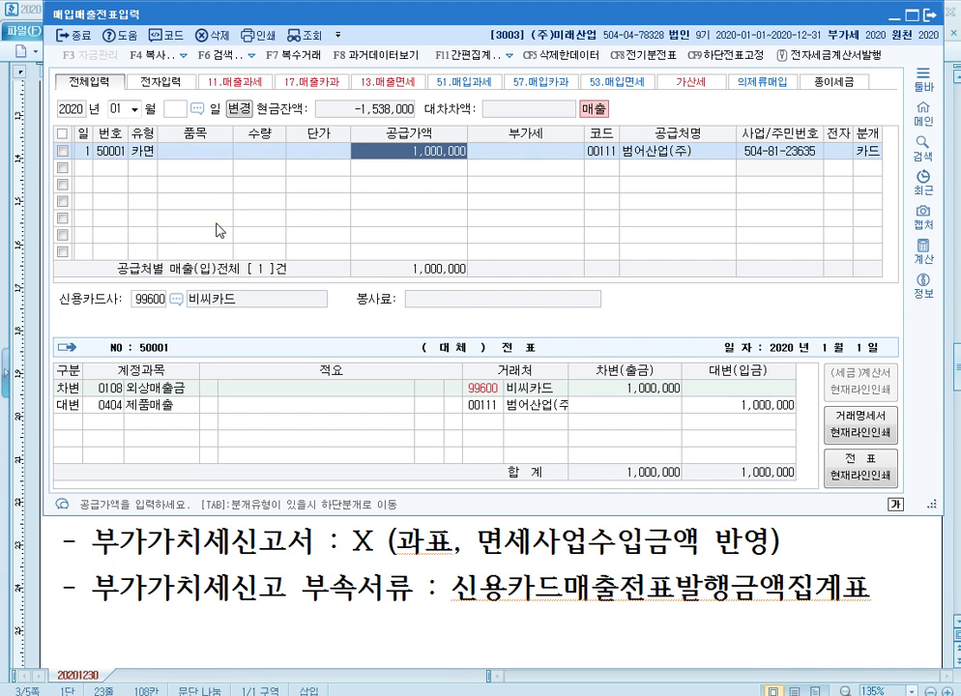
left_click(135, 153)
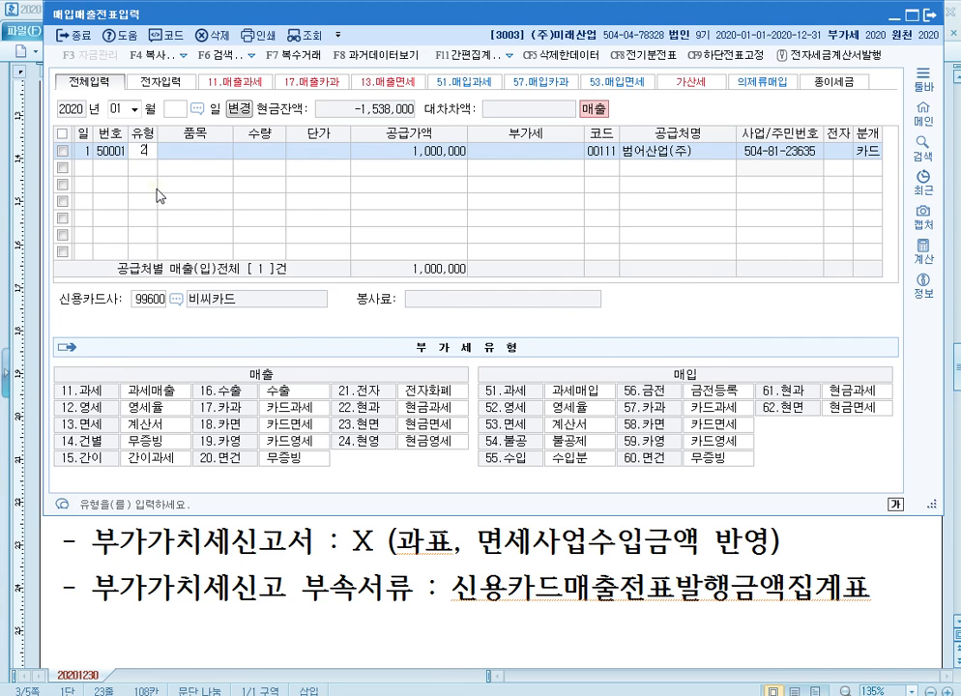
type("22")
key("Return")
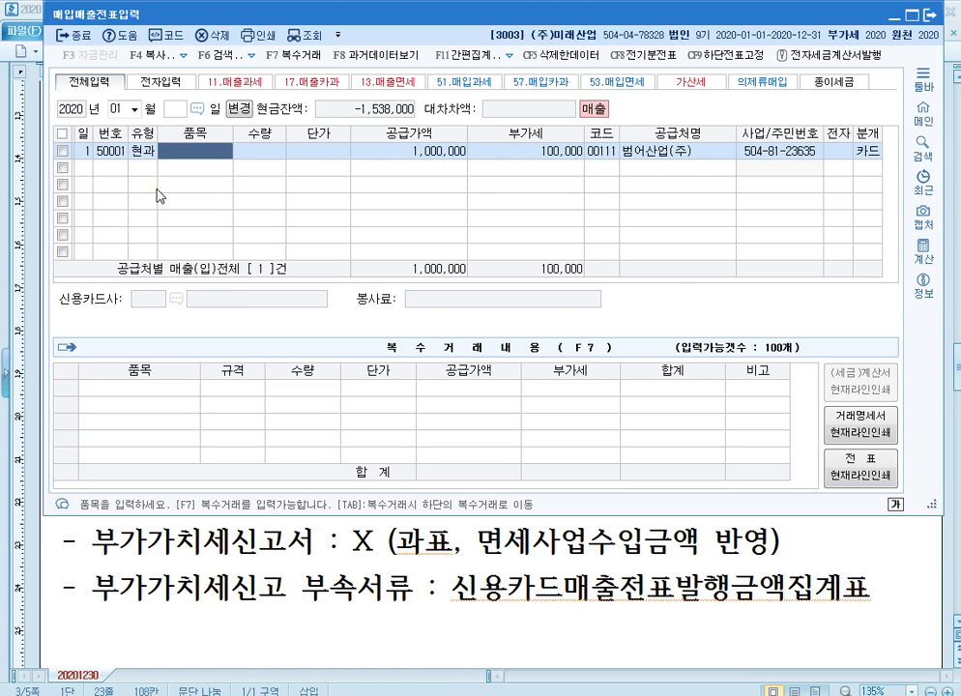
key("Return")
key("Return")
key("Return")
key("Return")
key("Return")
key("Return")
key("Return")
key("Return")
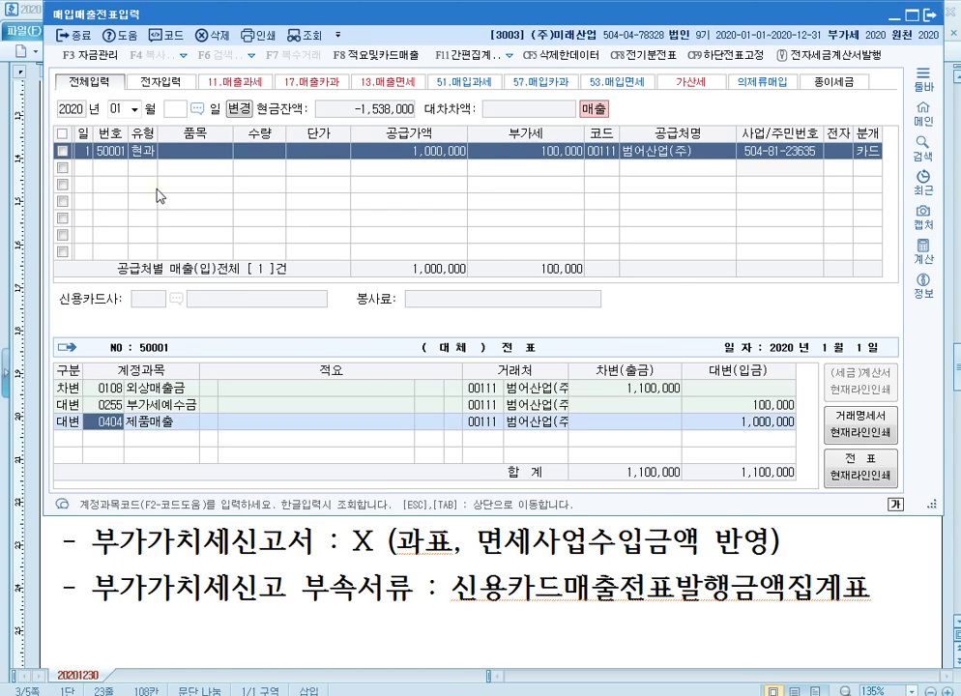
Set the 현과 voucher's 분개 type to 2 (외상).
left_click(869, 154)
type("2")
key("Return")
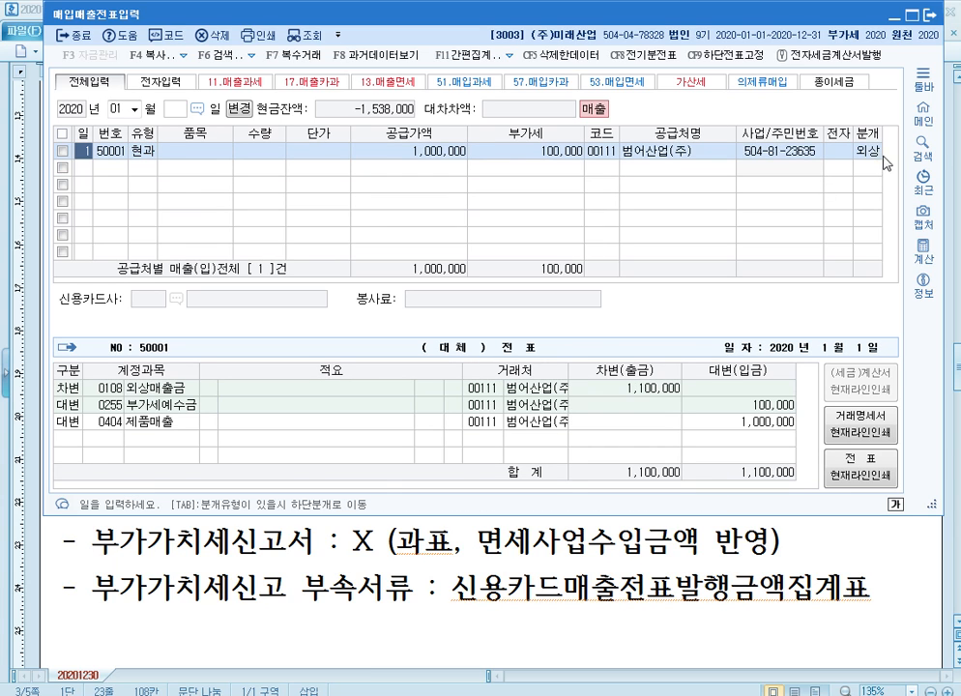
Set the 현과 voucher's 분개 type to 1 (현금).
left_click(870, 152)
type("1")
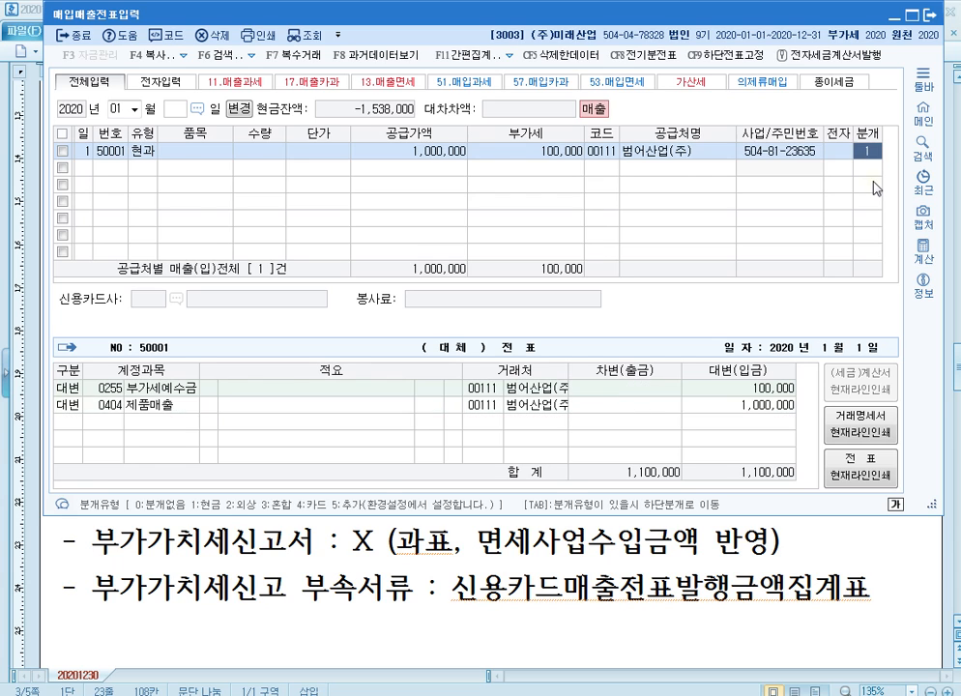
key("Return")
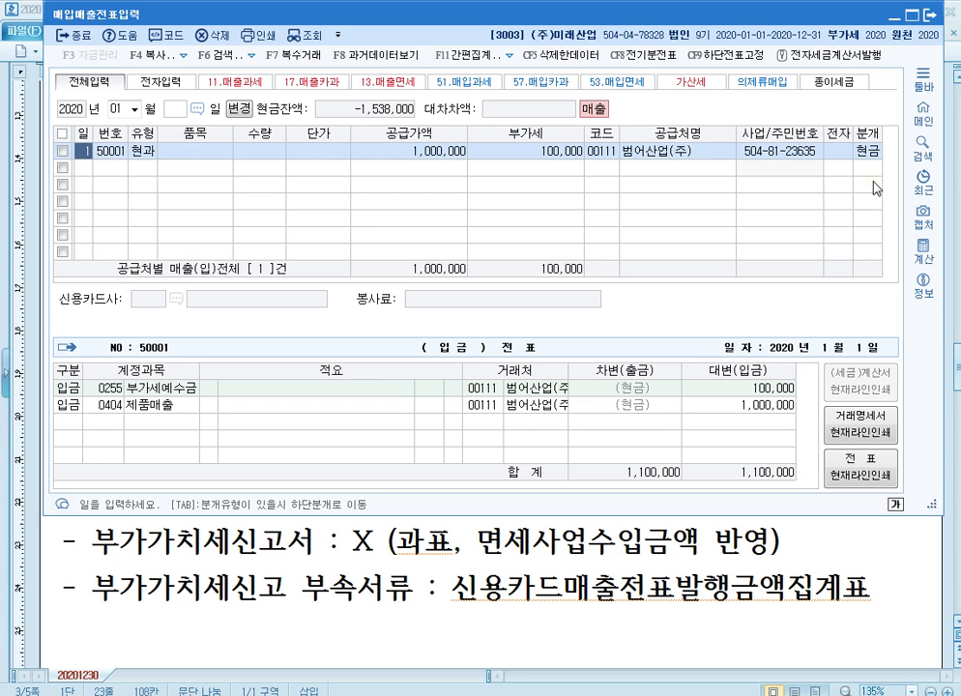
Reload the 신용카드매출전표등발행금액집계표 for January to March 2020 from the voucher data and check the taxable 현금영수증 amount.
left_click(142, 152)
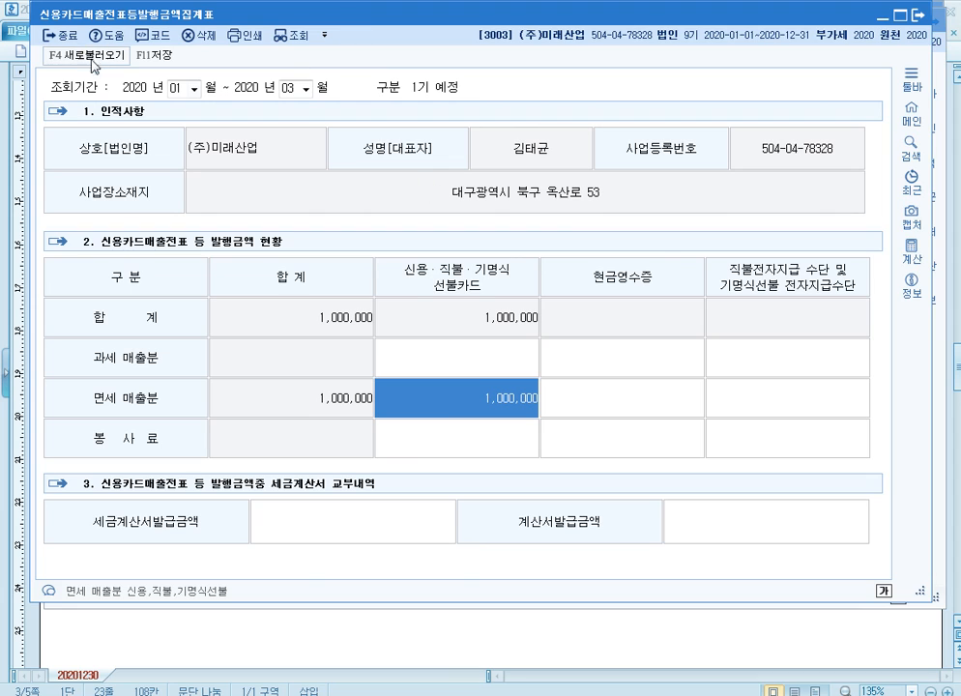
left_click(83, 53)
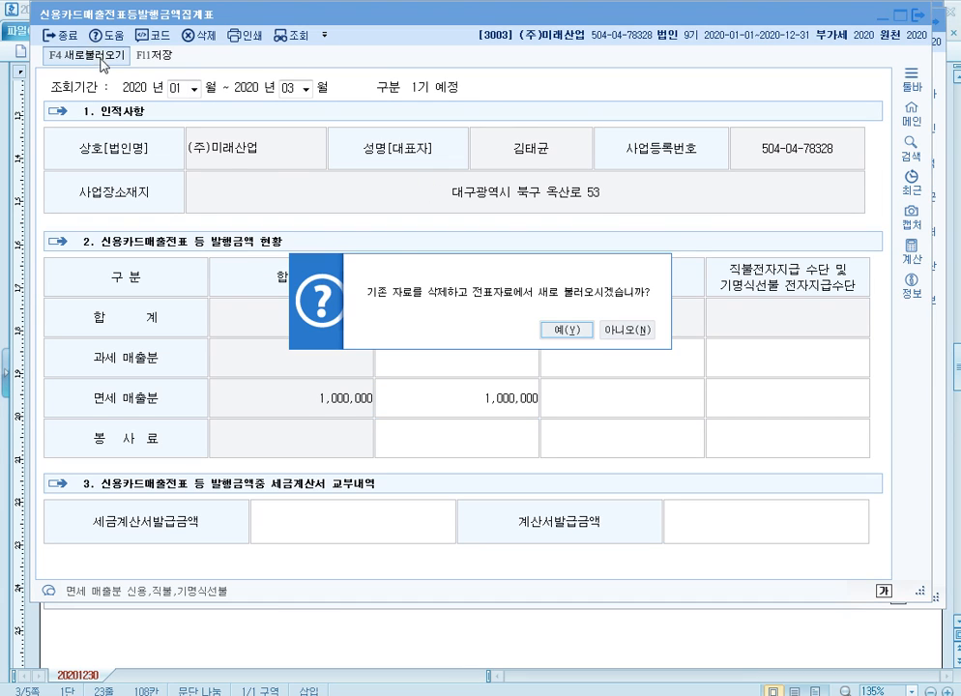
left_click(563, 329)
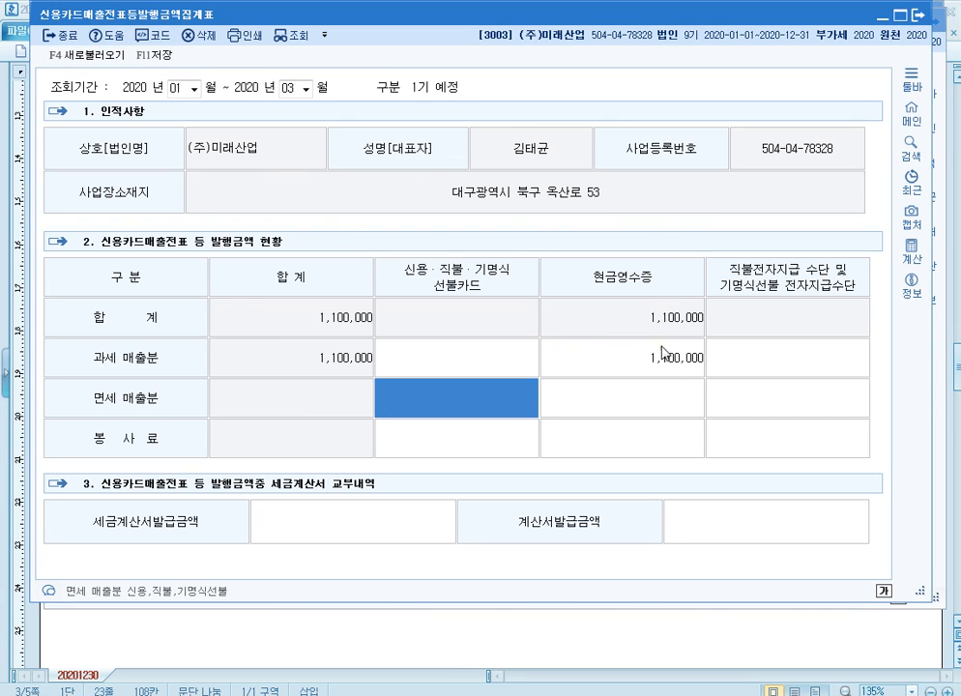
left_click(667, 356)
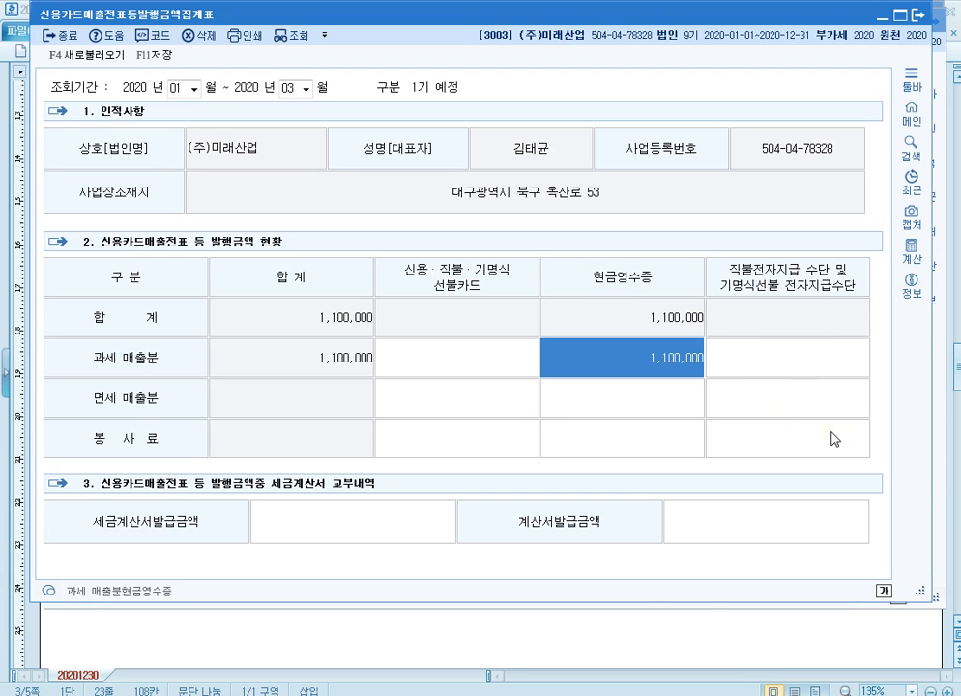
Switch to the Hangul notes and review the sales entries from 17.카과 through 23.현면.
left_click(655, 651)
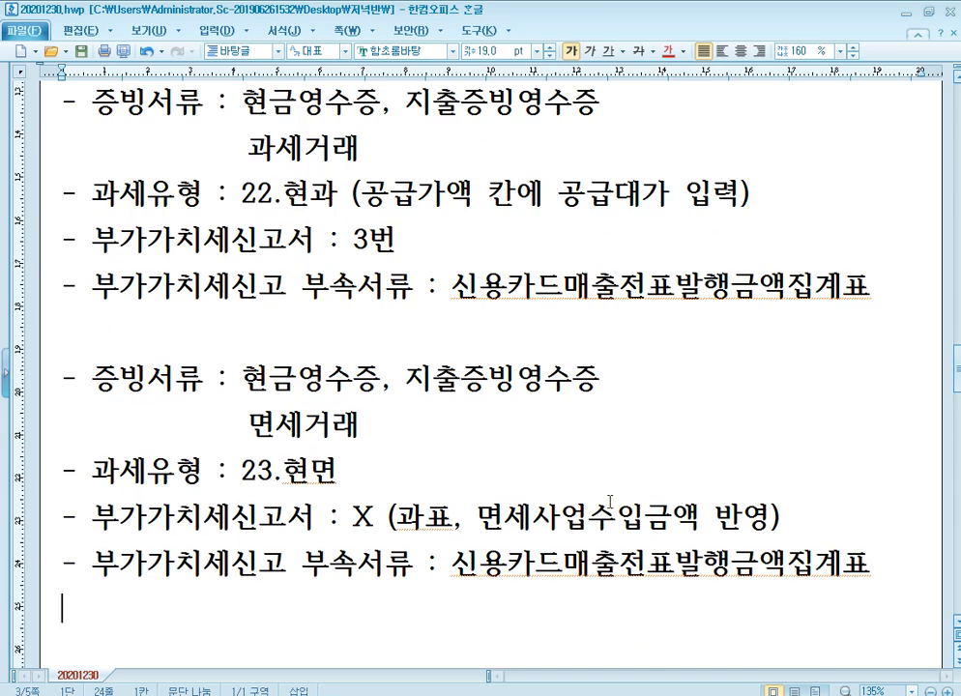
scroll(444, 367, "up", 6)
scroll(398, 315, "up", 2)
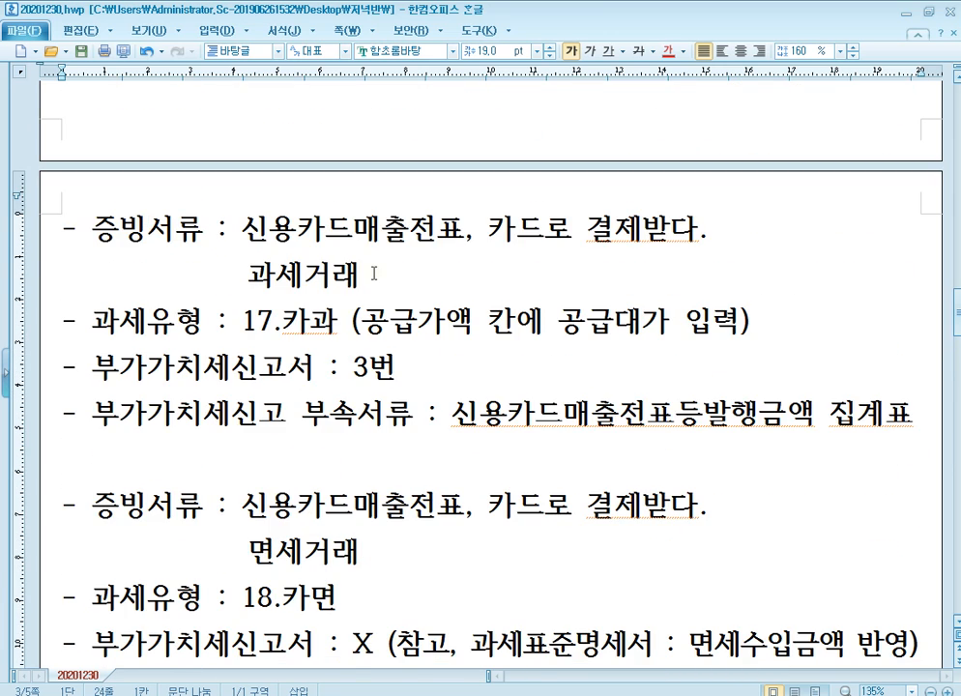
left_click(376, 269)
left_click(388, 242)
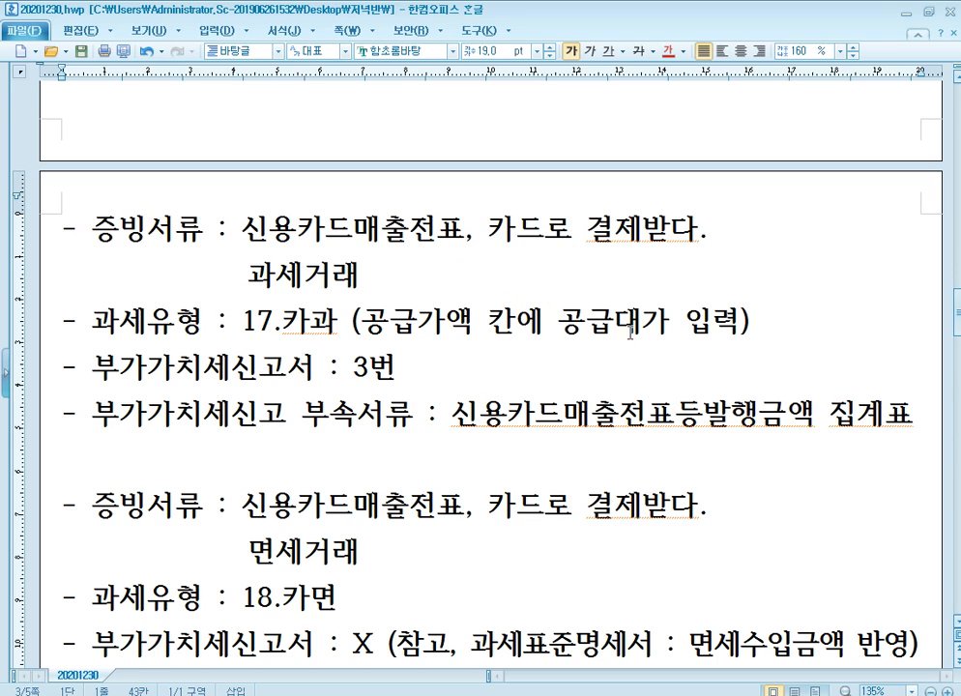
scroll(459, 400, "down", 5)
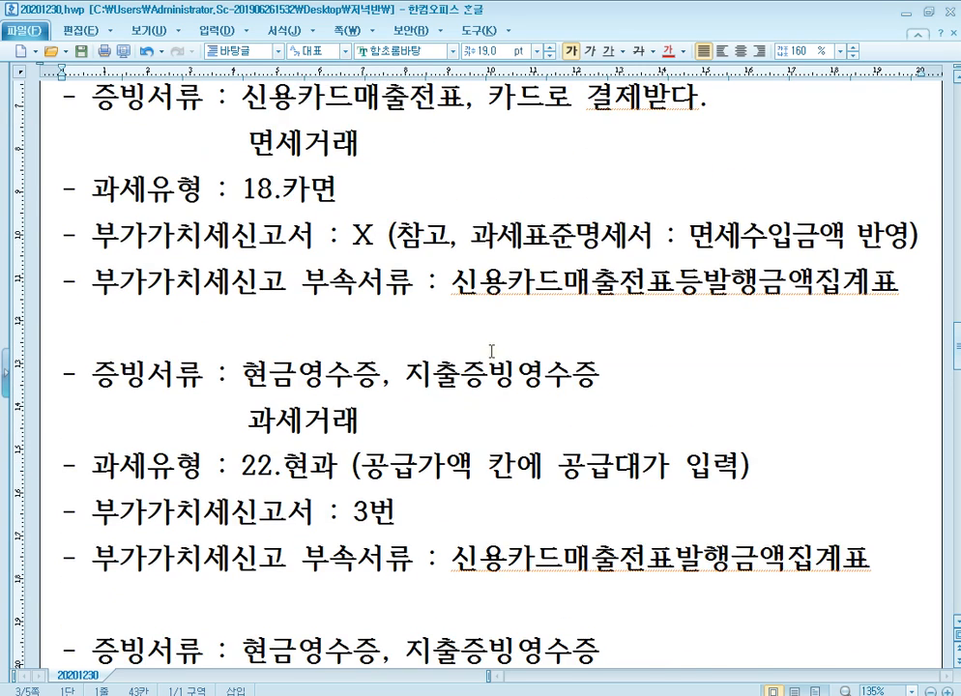
scroll(492, 351, "down", 6)
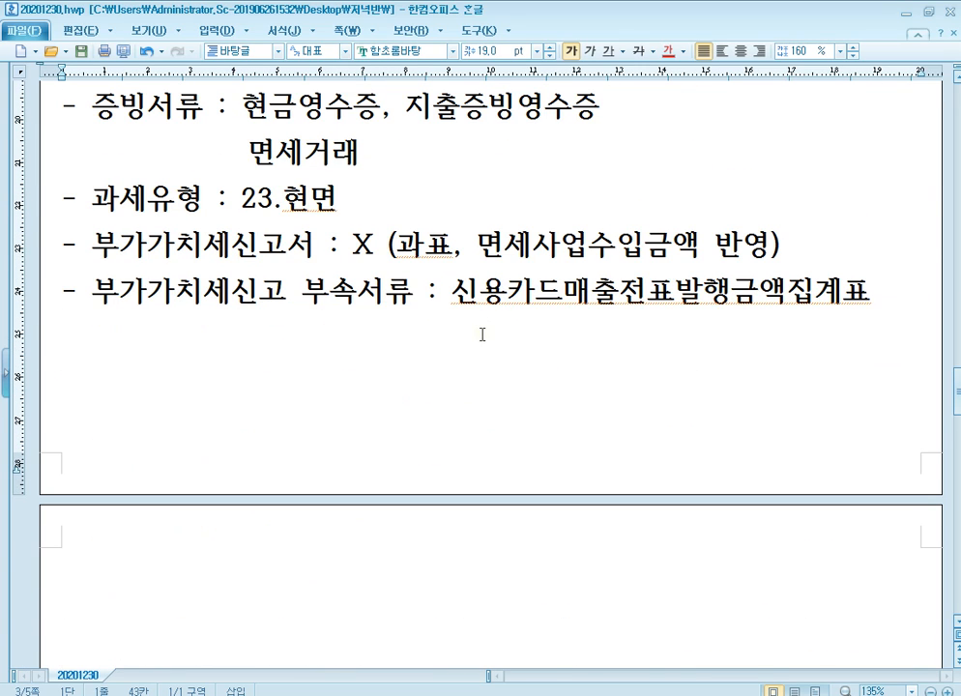
Start the purchase section on the blank next page with the heading "* 매입 : ~ 발급받다, ~ 교부받다, ~ 수취하다 등...".
scroll(464, 340, "down", 3)
left_click(223, 363)
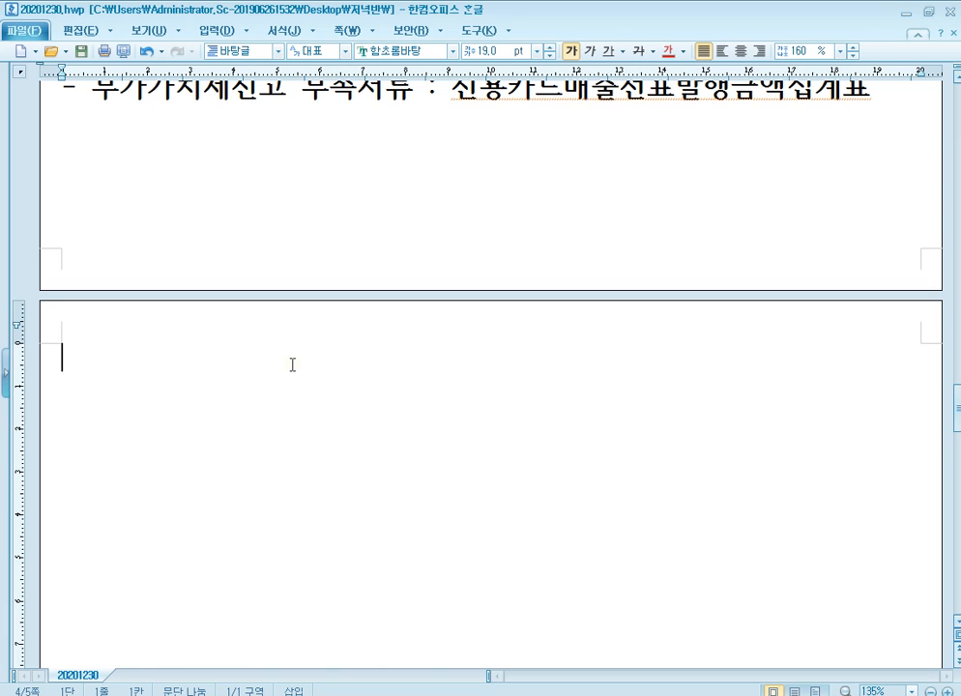
type("* 매입 ")
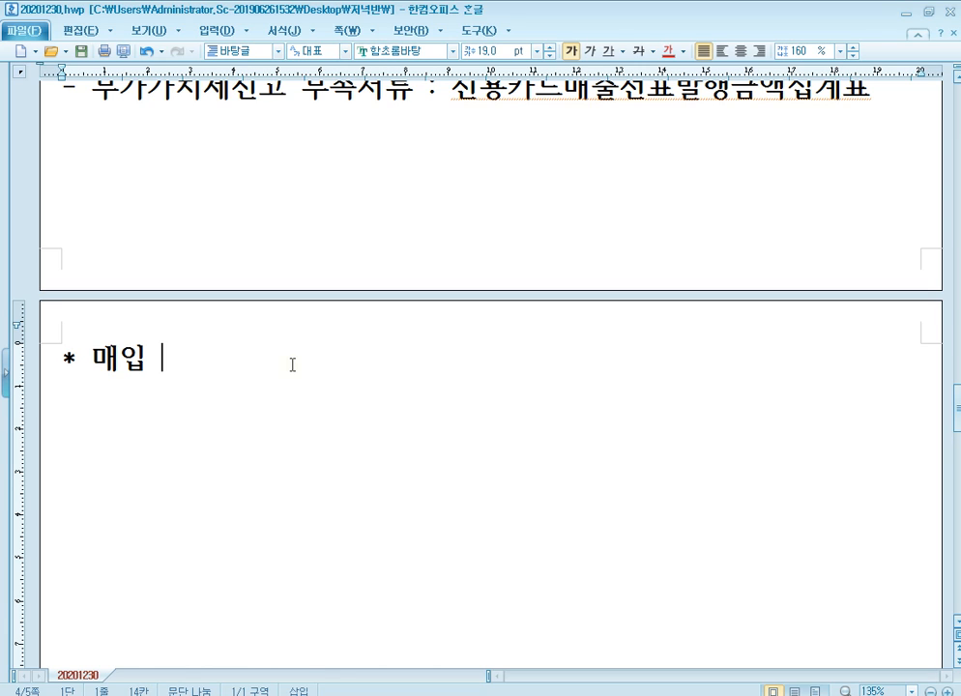
type(": ~ 발")
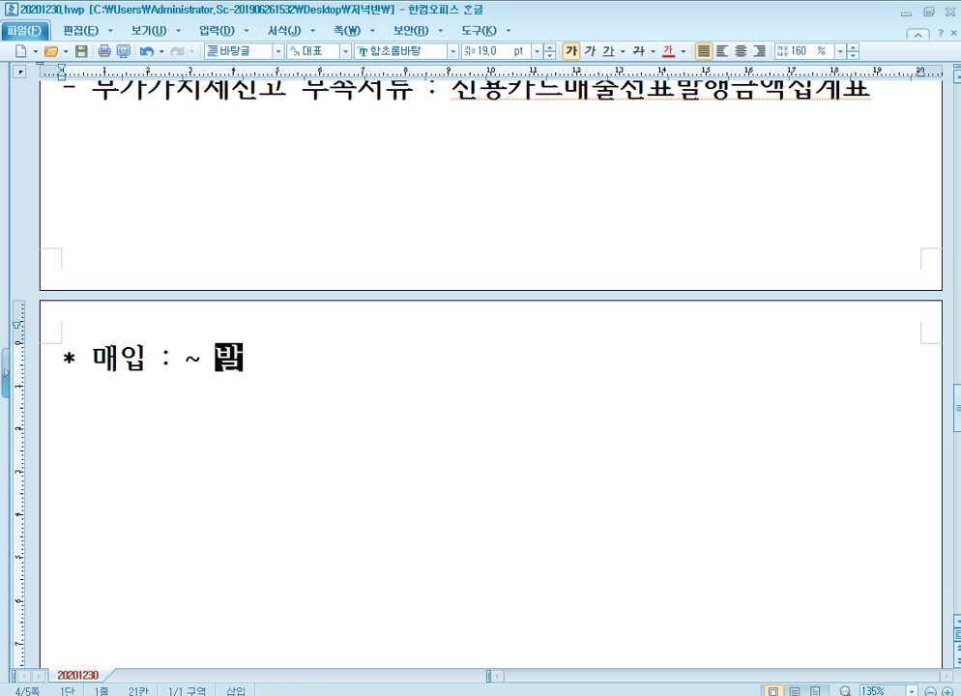
type("급받다, ")
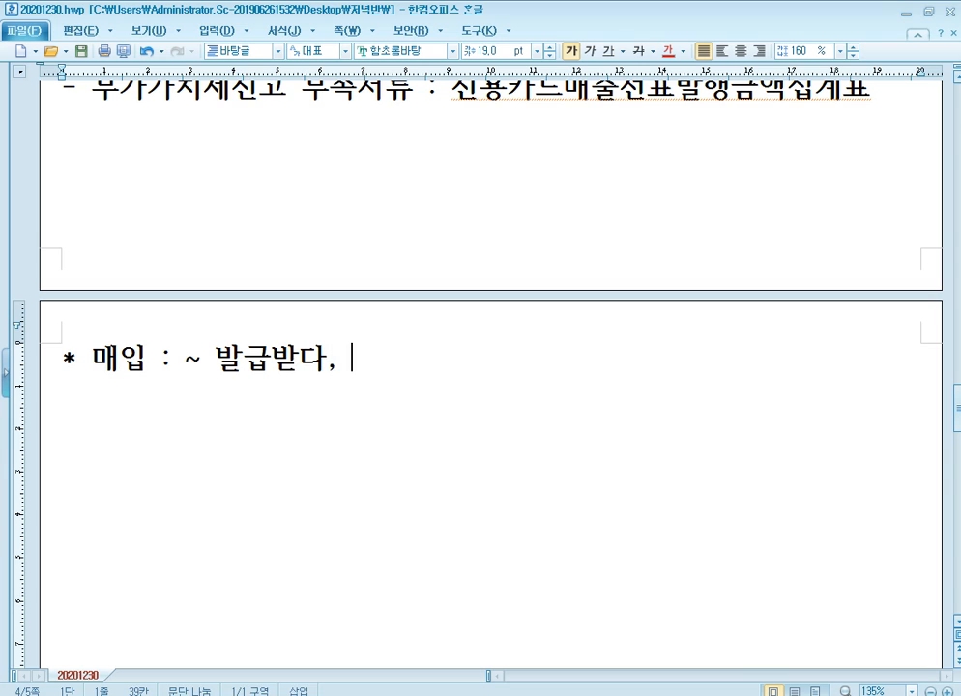
type("~ 교부받다, ")
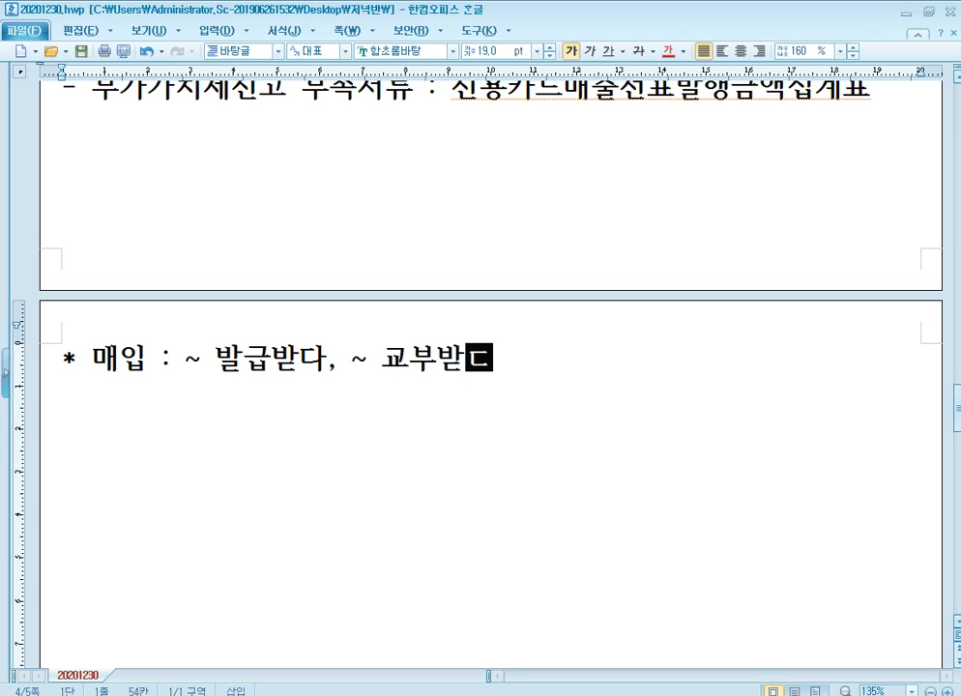
type("~ 수취")
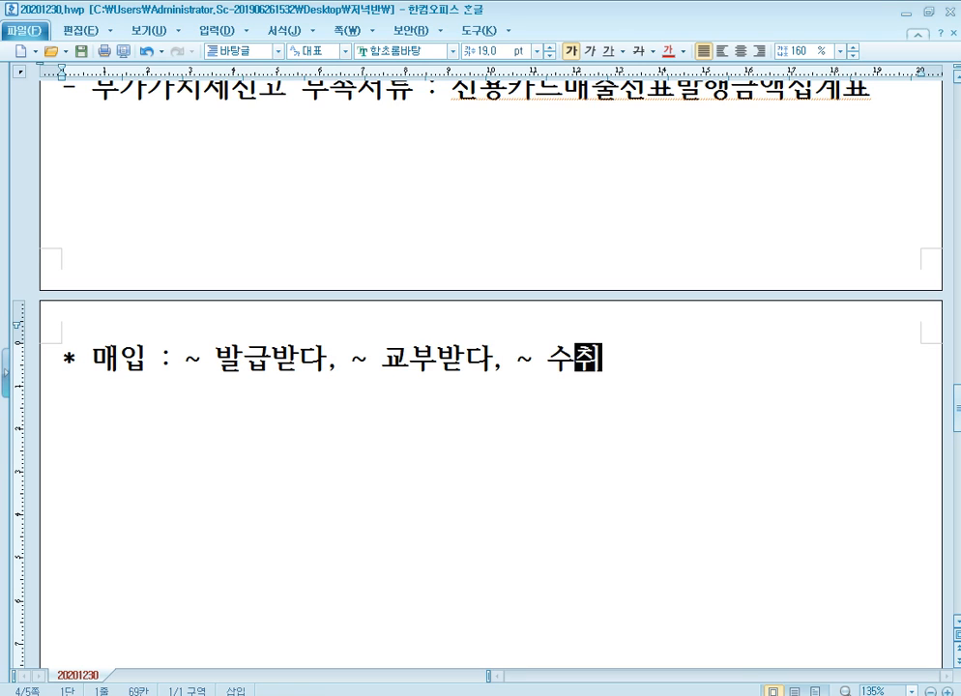
type("하다.")
key("BackSpace")
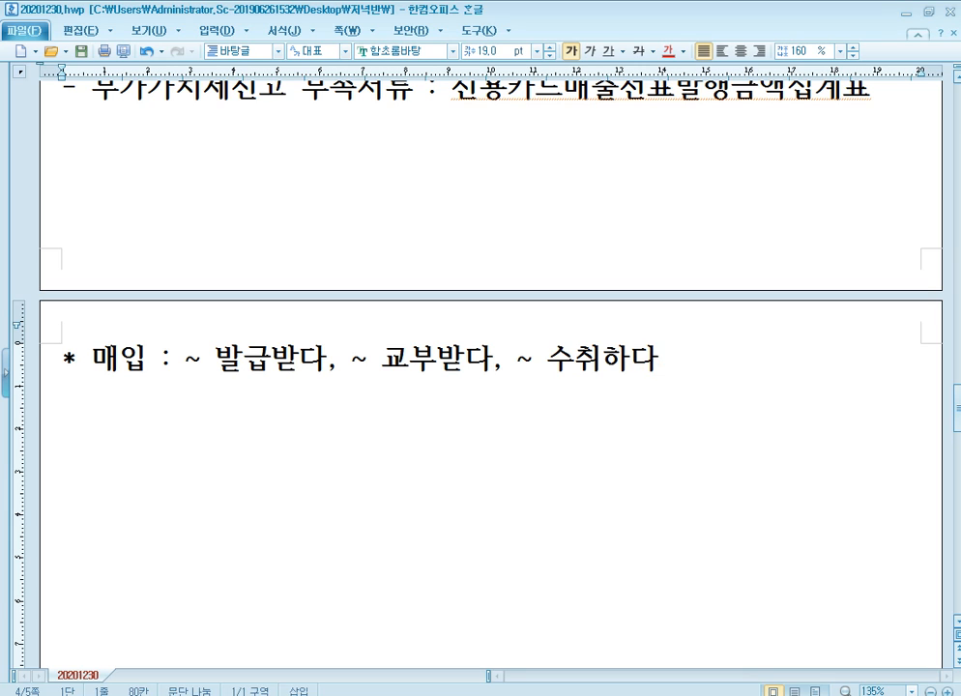
type("드,")
key("BackSpace")
key("BackSpace")
key("BackSpace")
type("등...")
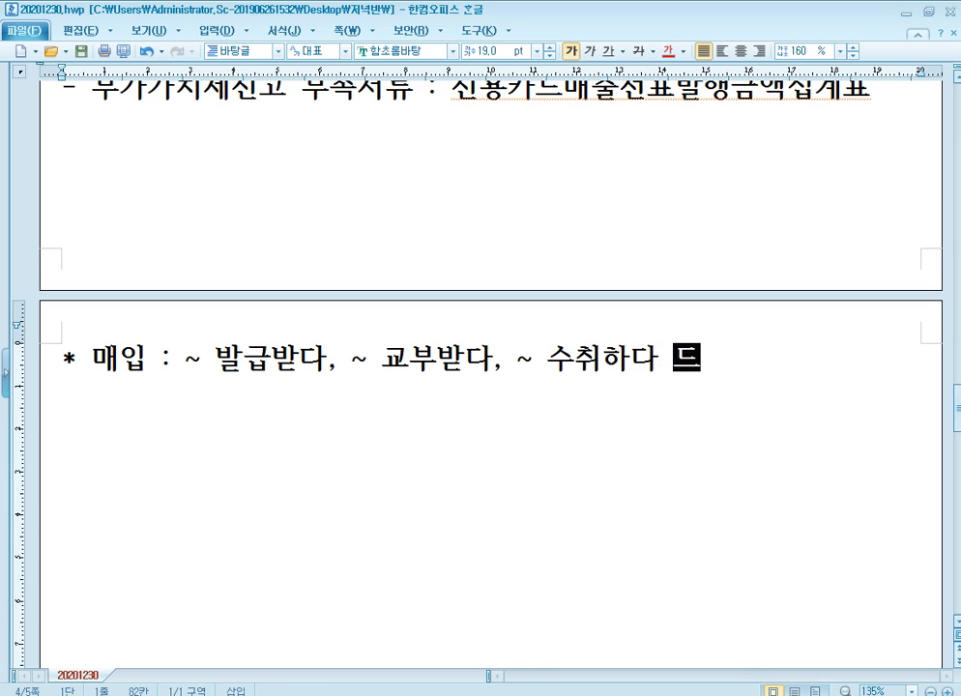
Below the 매입 heading, leave an empty line and add blank entries for 증빙서류, 과세유형, 부가가치세신고서 and 부가가치세신고 부속서류.
key("Return")
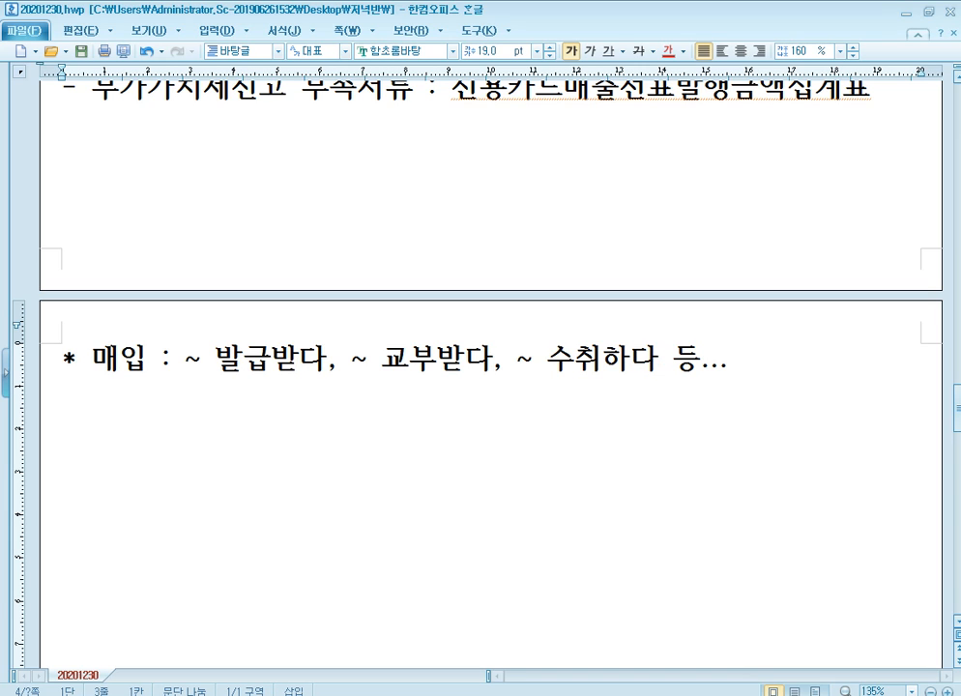
key("Return")
type("- 증빙서류 :\\n- 과세유형 :\\n- 부가가치세신고서 :\\n- 부가가치세신고 부속서류 :")
key("Up")
key("Up")
key("Up")
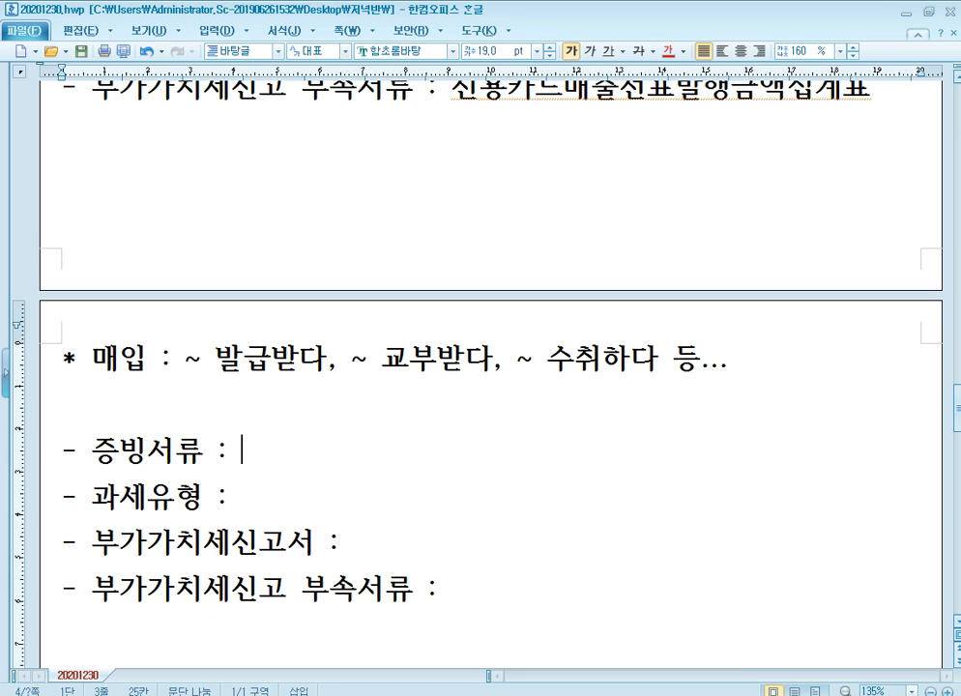
Fill in the purchase entry's 증빙서류 with "(전자)세금계산서, 수정(전자)세금계산서".
type("(전자)세그")
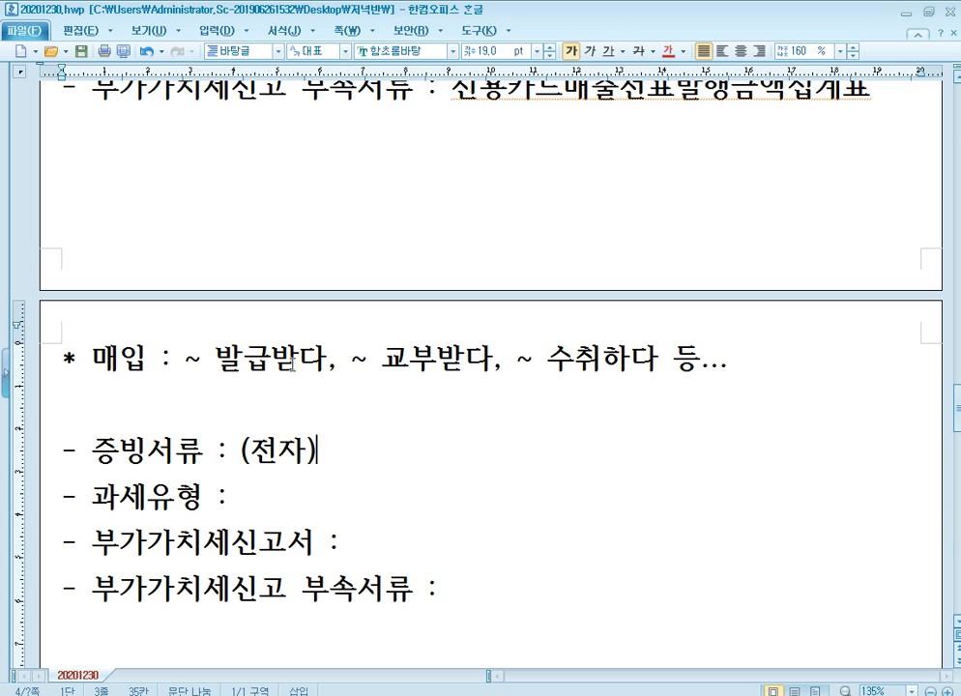
type("금계산서")
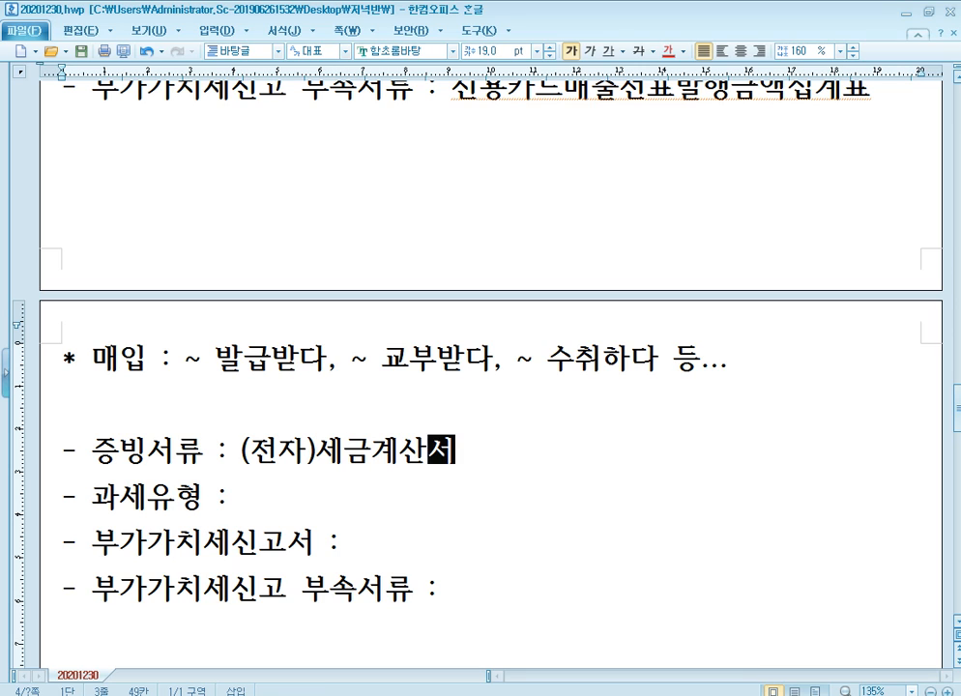
type(", ")
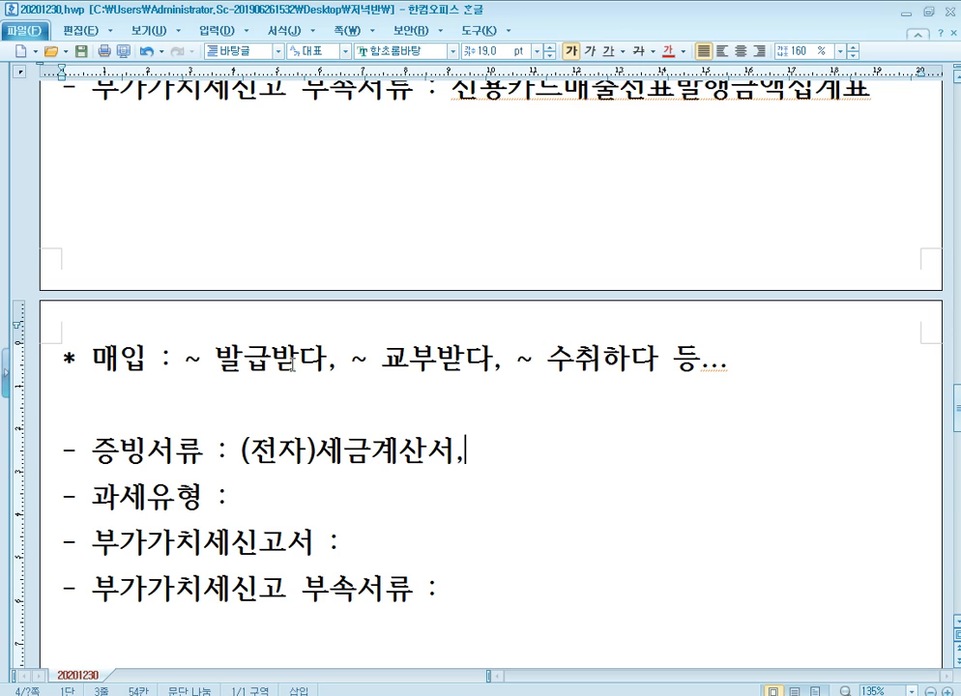
type("주정")
key("BackSpace")
key("BackSpace")
key("BackSpace")
key("BackSpace")
type("수정(ㅈ")
type("전자)세금계산")
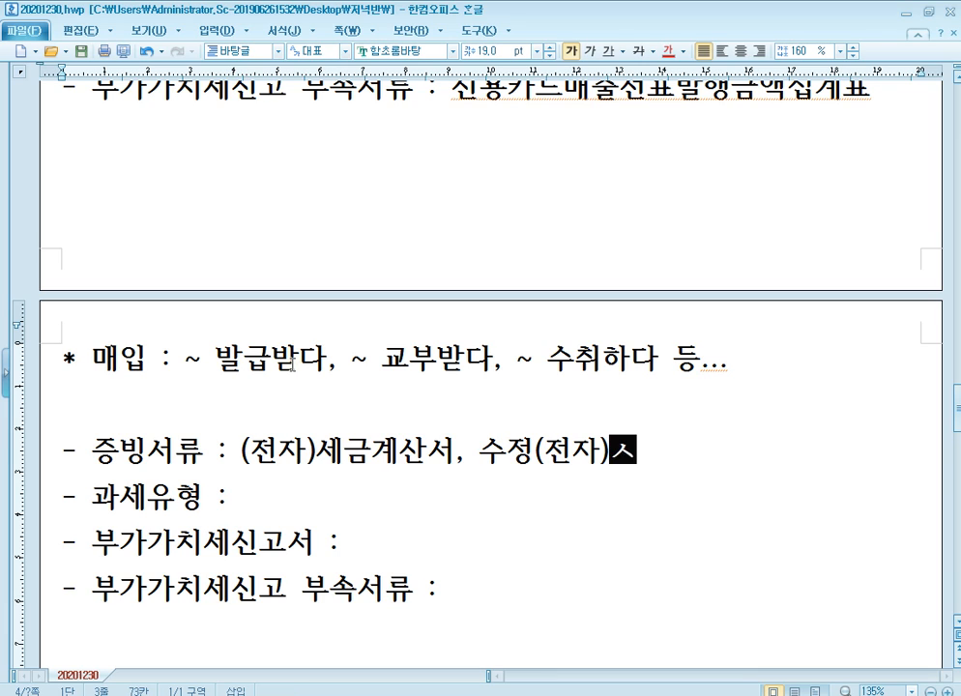
type("서")
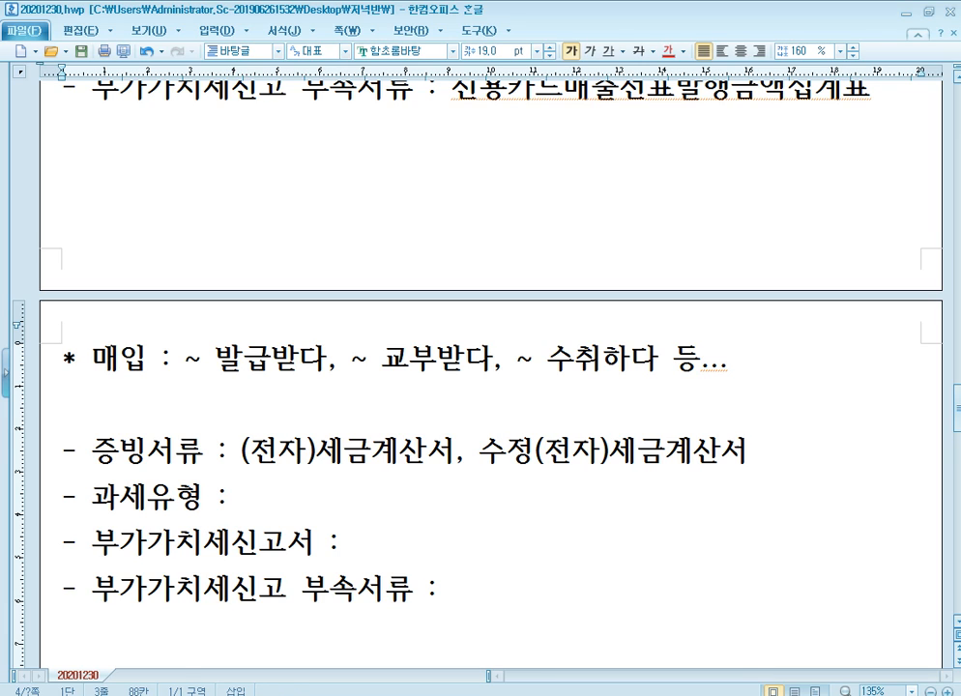
Add "불공제사유 해당 X" as an indented second line under the purchase entry's 증빙서류.
key("Return")
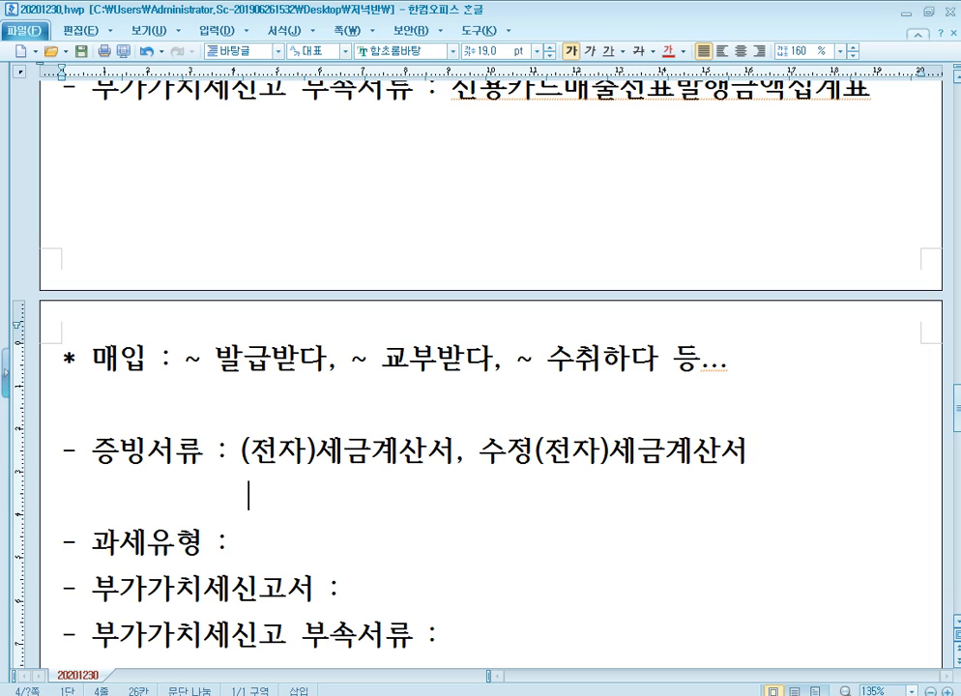
type("불공제사유")
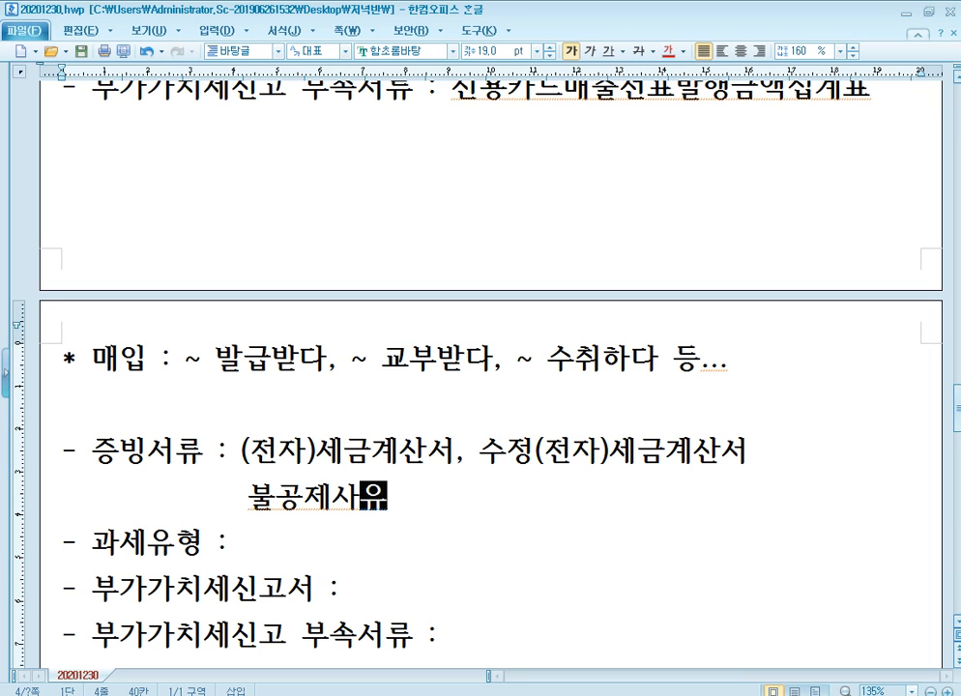
type(" 해당 ")
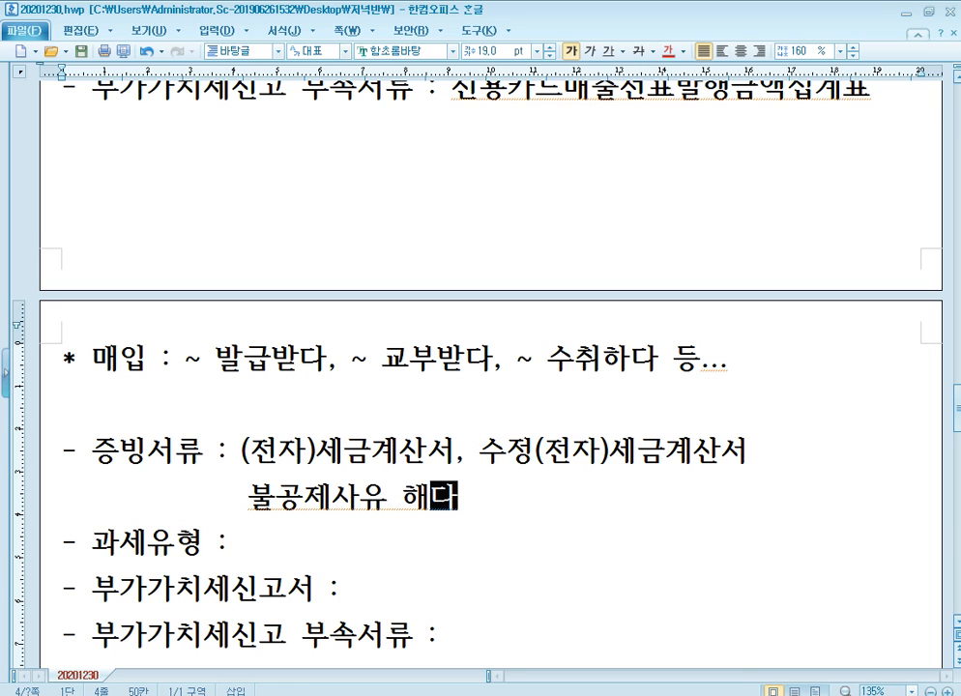
type("X")
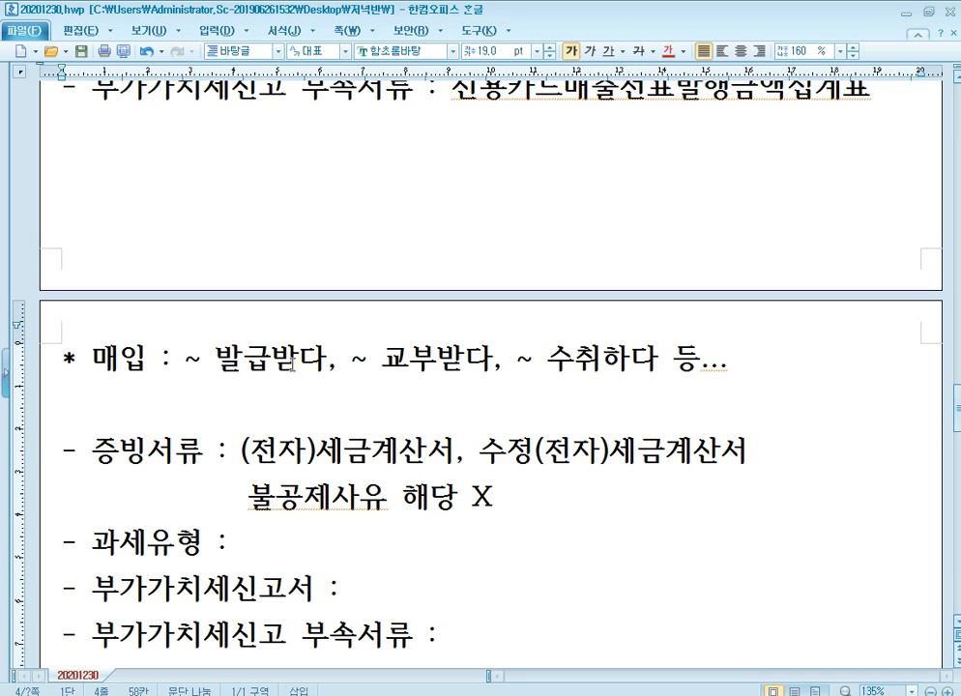
Fill in the purchase entry's 과세유형 with "51.과세" and its 부가가치세신고서 with "10번,11번".
key("Down")
type("51.과세")
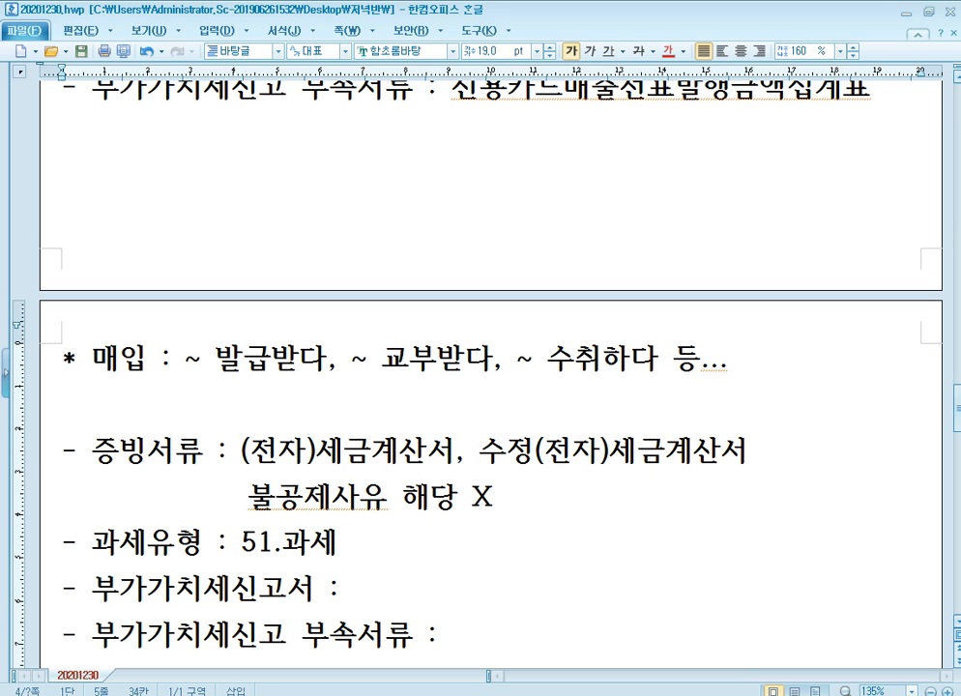
scroll(326, 356, "down", 3)
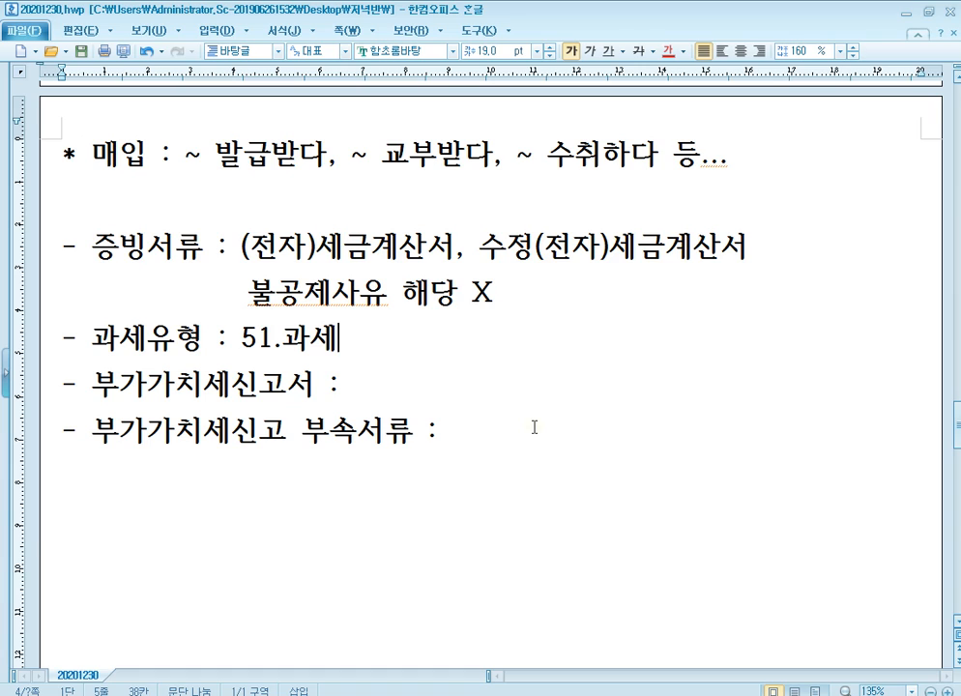
key("Down")
type("10.")
key("BackSpace")
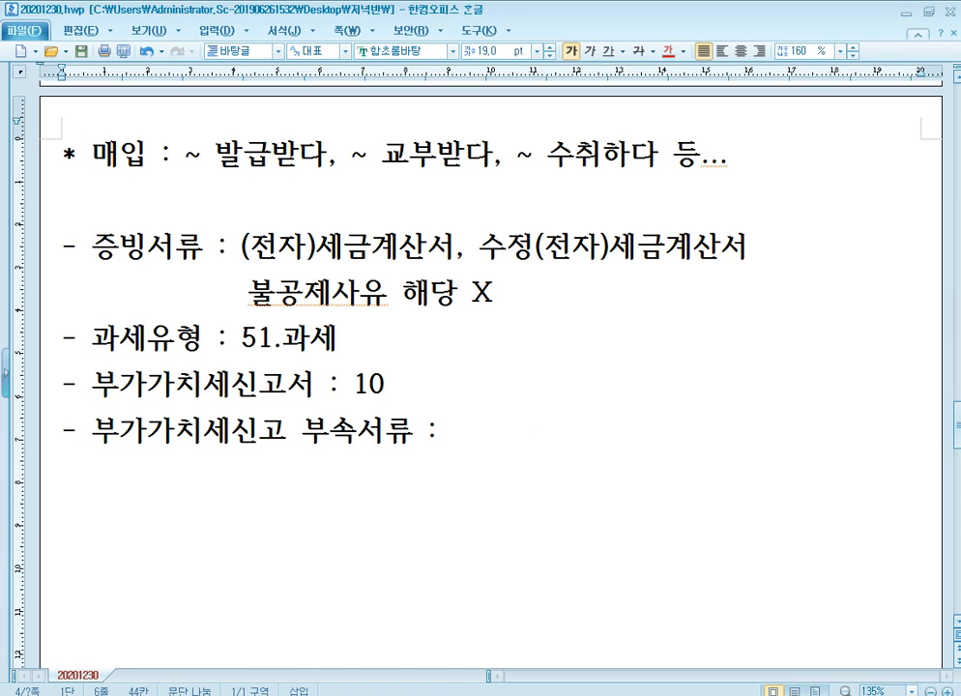
type("번")
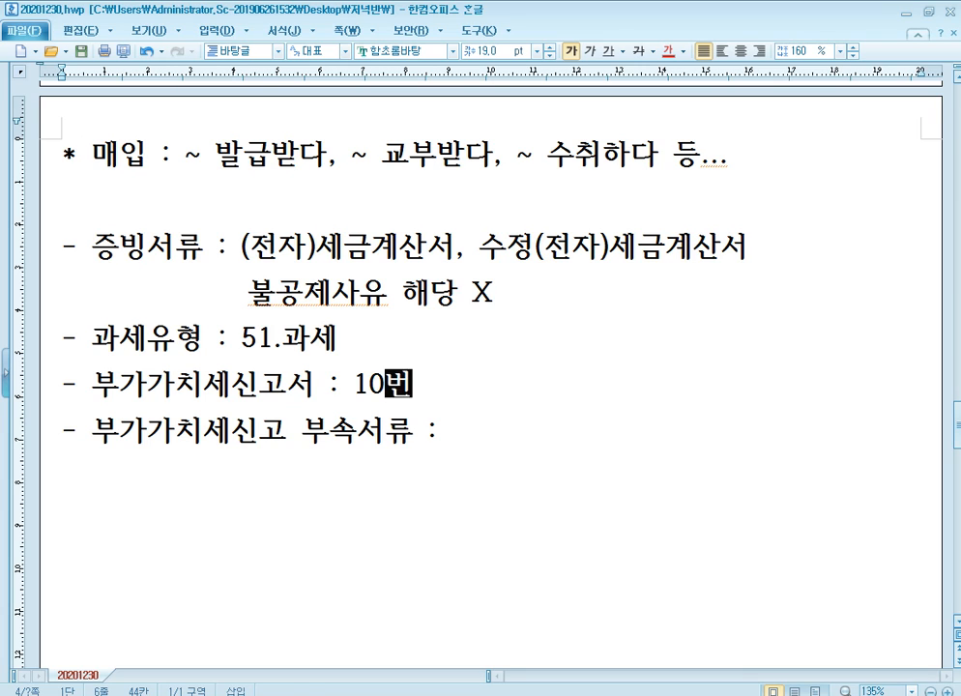
type(",11번")
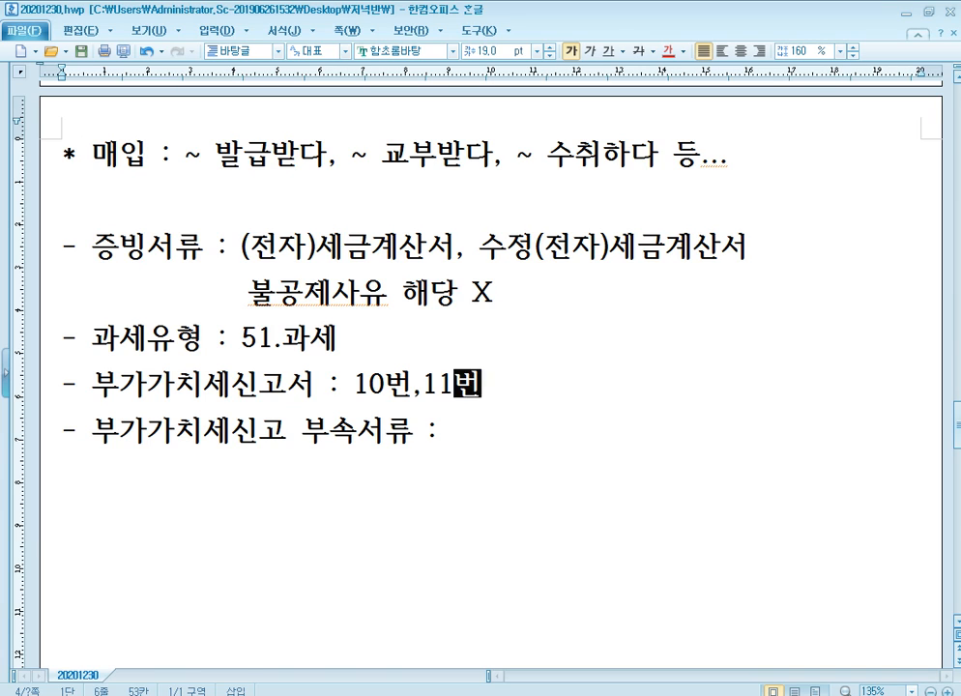
Fill in the purchase entry's 부가가치세신고 부속서류 with "매입처별세금계산서합계표" and, on an indented second line, "건물등감가상각자산취득명세서".
left_click(533, 427)
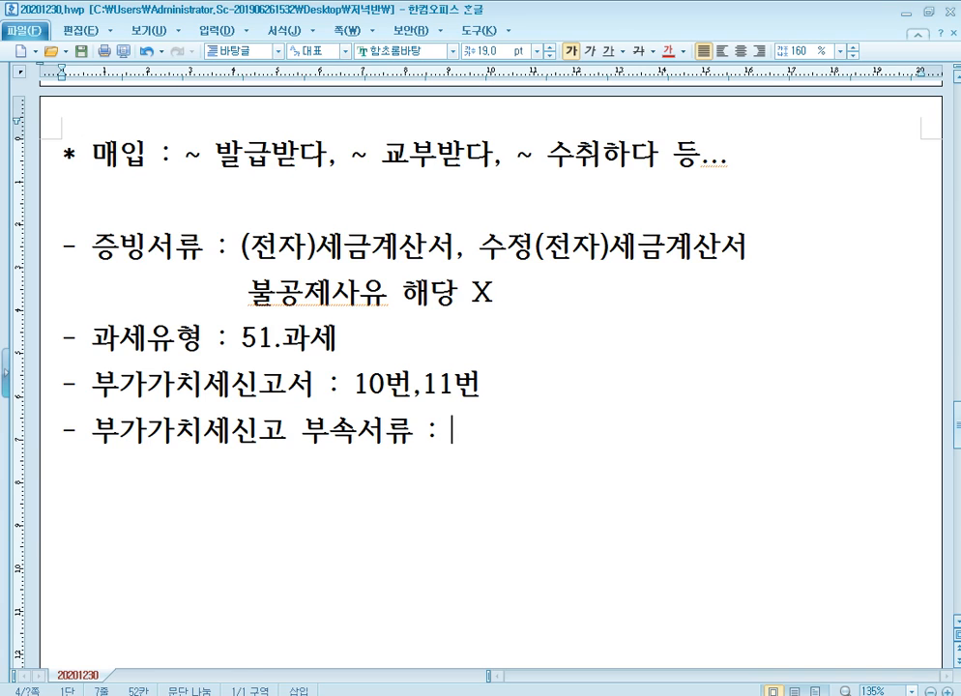
type("매입")
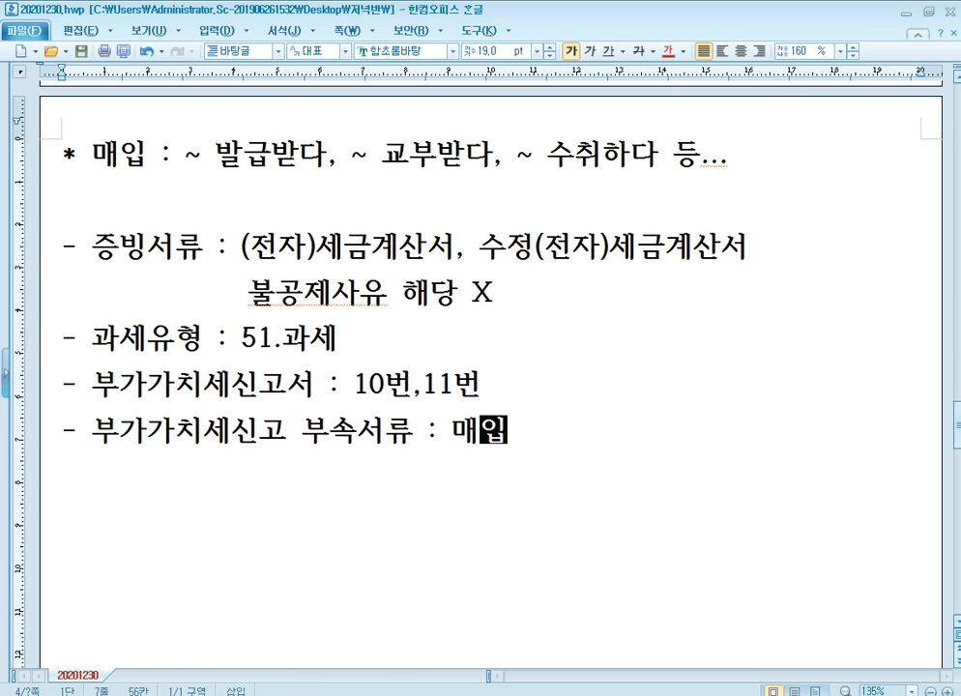
type("처별세금ㄱ계산서합계표")
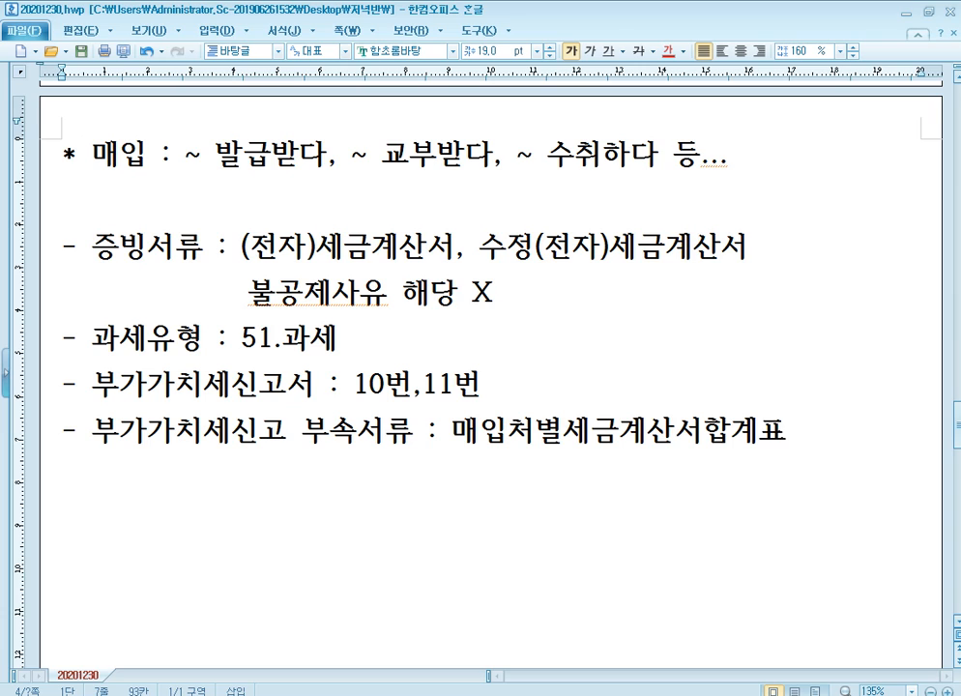
key("Return")
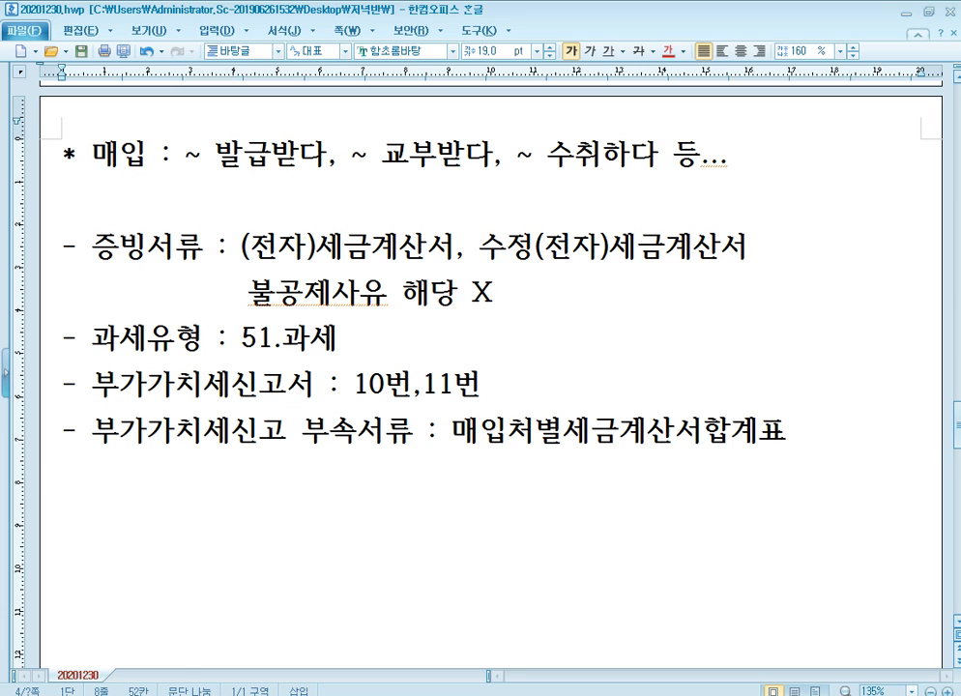
type("건물등")
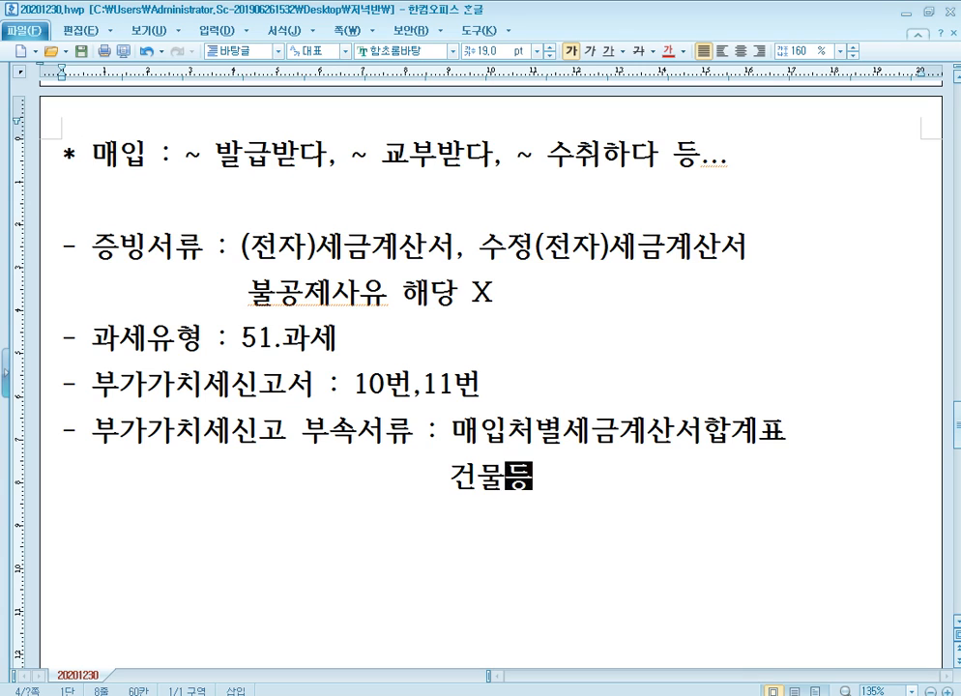
type("감가상각ㅈㅏ산취득명세")
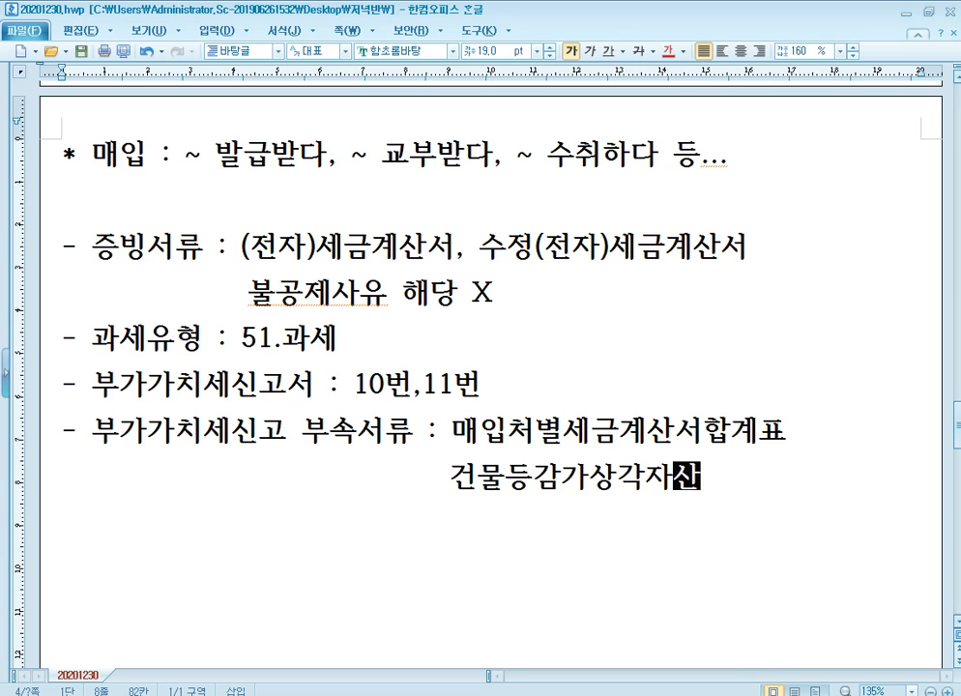
type("ㅅㅓ")
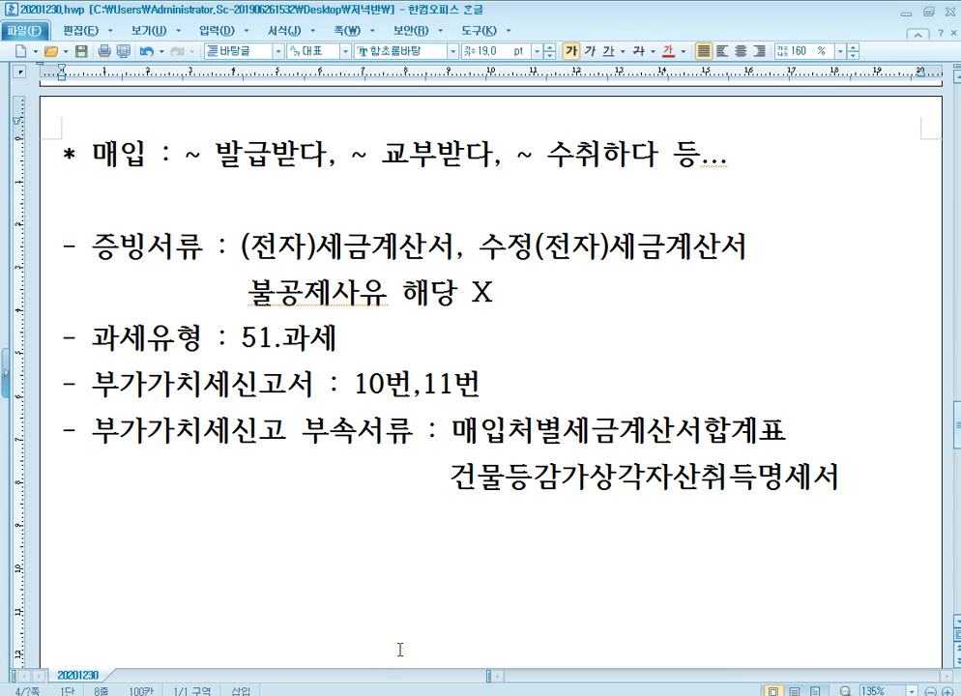
Switch to KcLep's 매입매출전표입력 and change the January 1 voucher's type to 51.과세, keeping its amounts and supplier.
left_click(384, 695)
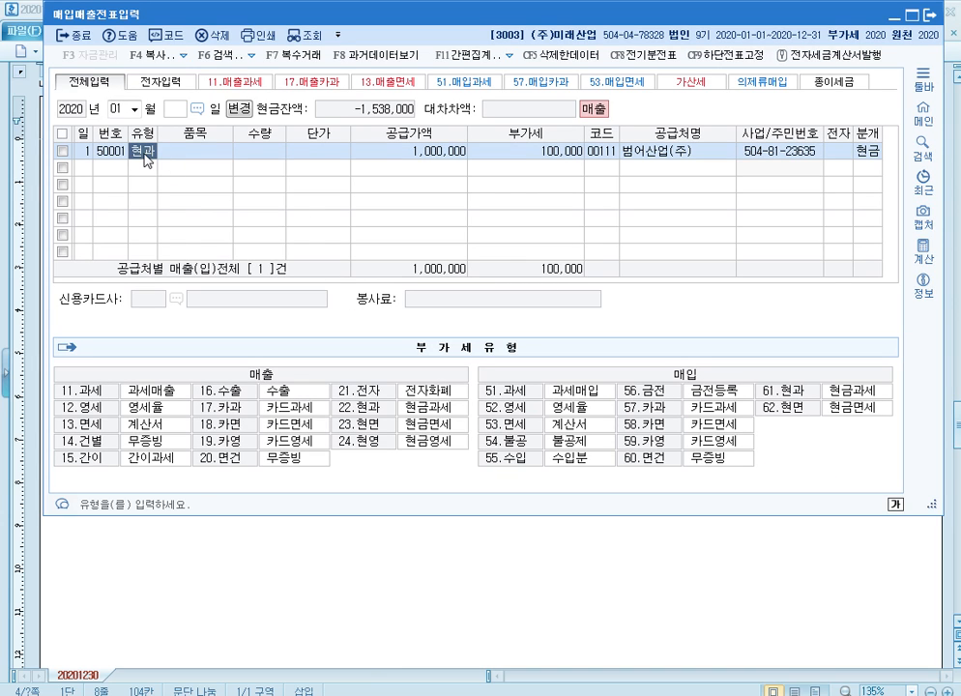
type("51")
key("Return")
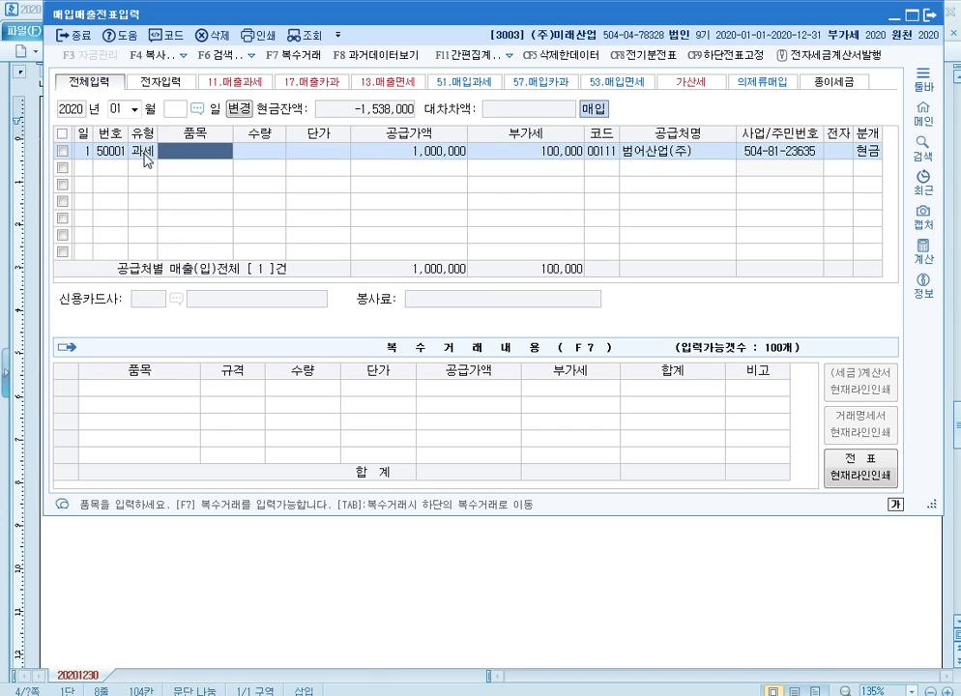
key("Return")
key("Return")
key("Return")
key("Return")
key("Return")
key("Return")
key("Return")
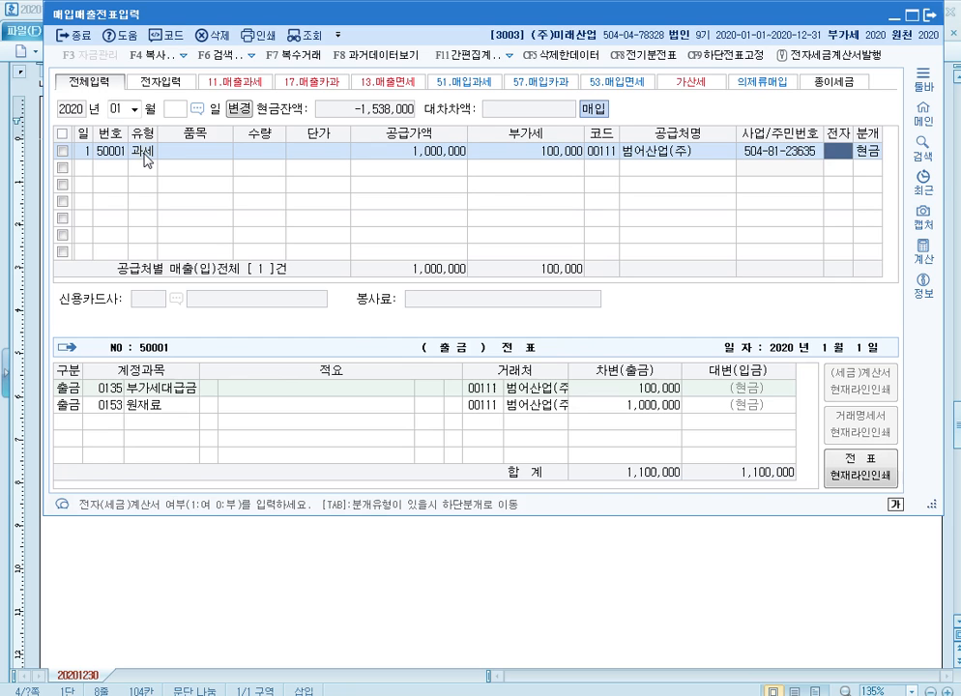
Set the voucher's 분개 to 혼합 and replace the 원재료 debit account with 212 비품.
type("3")
key("Return")
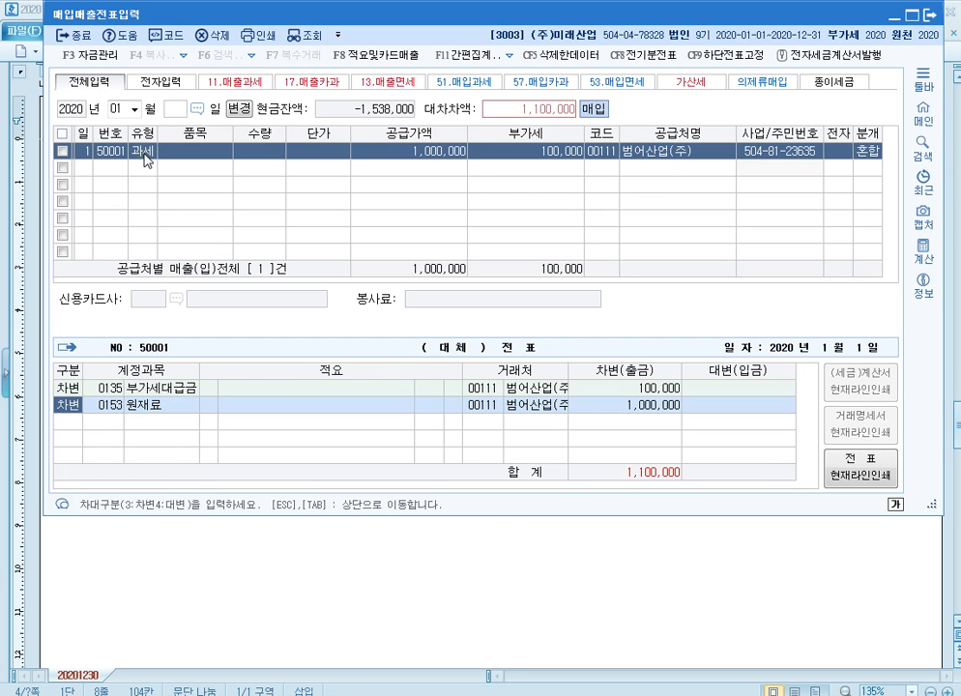
type("212")
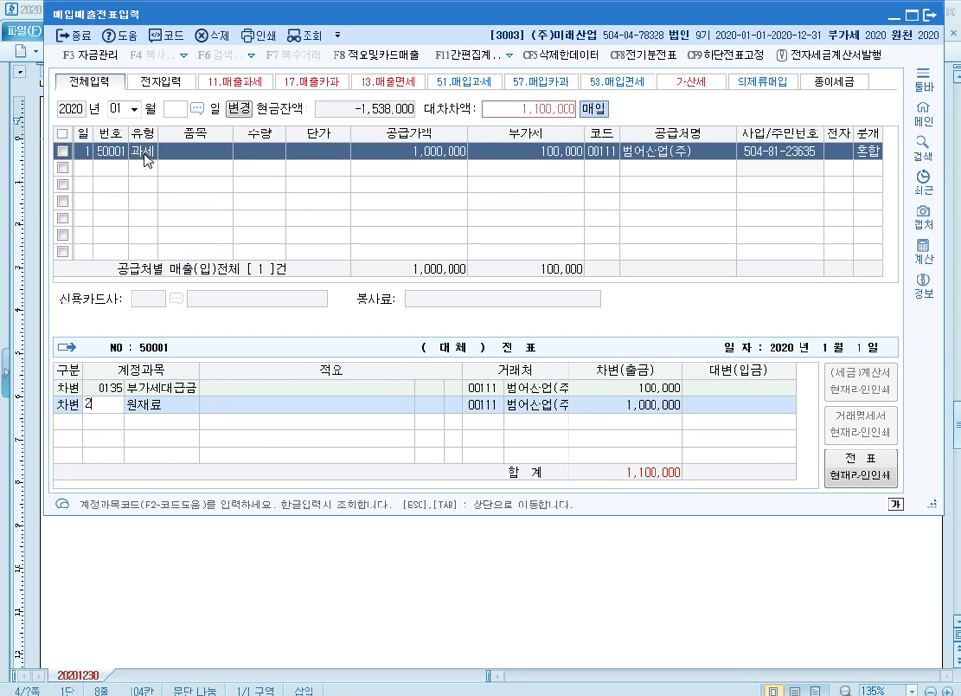
key("Return")
key("Return")
key("Return")
Add a credit line to account 101 현금 for 1,100,000 and save the voucher.
type("4")
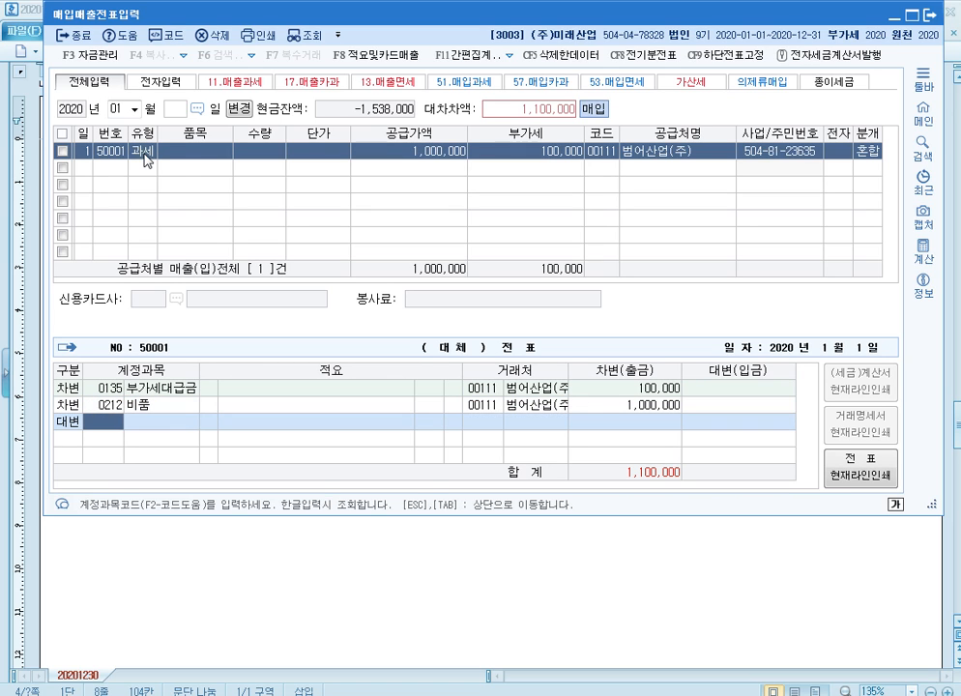
type("101")
key("Return")
key("Return")
key("Return")
key("Up")
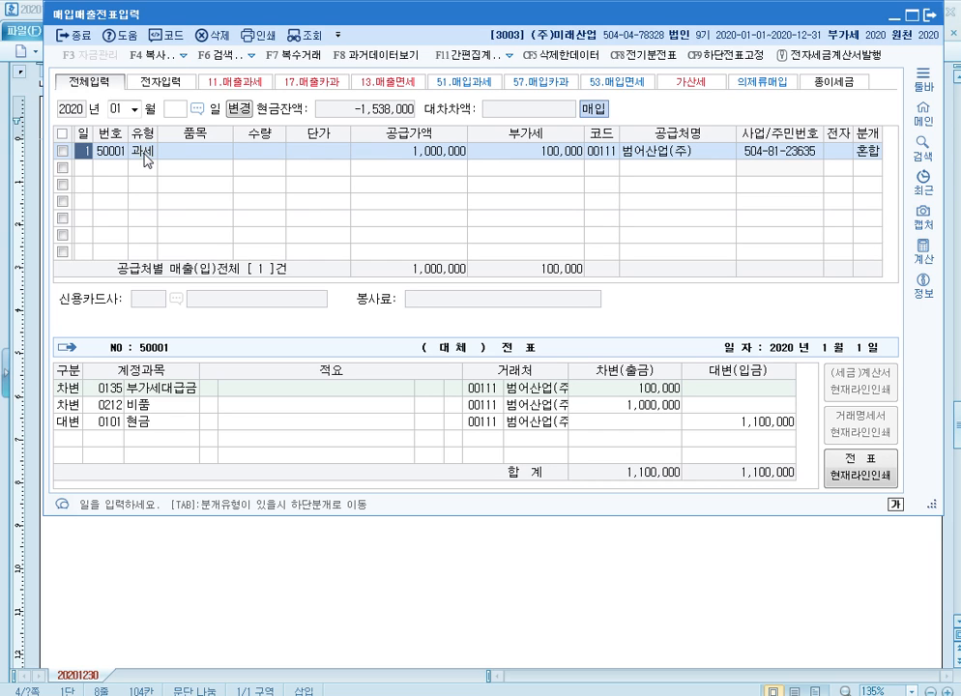
Back in the Hangul notes, add the line "*참고 : 고정자산 - 세법상 감가상각하는 자산" below the purchase entry.
left_click(382, 564)
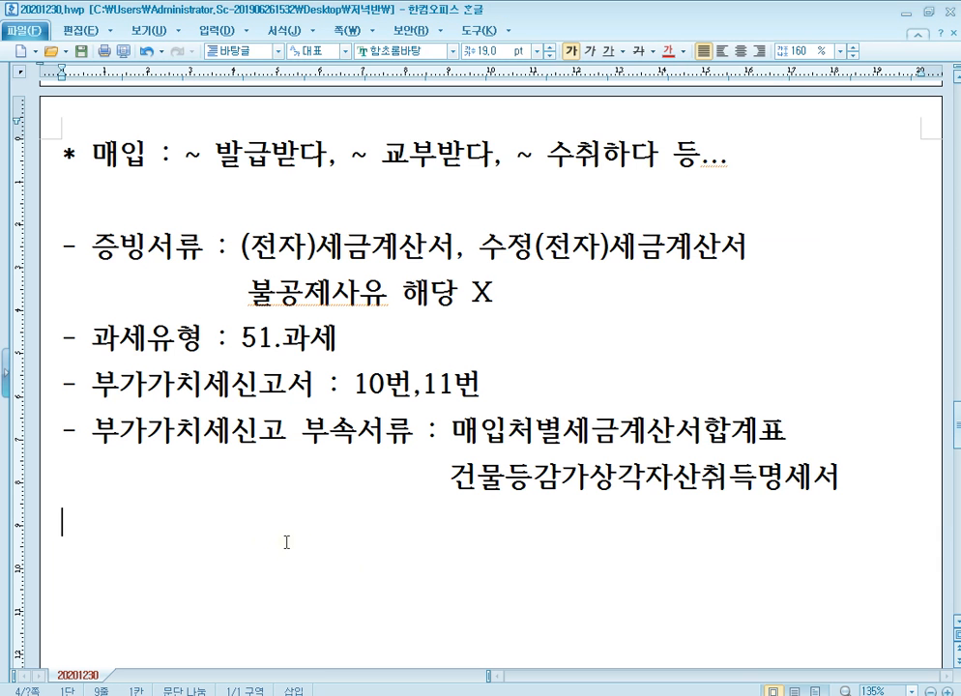
type("*ㅊ")
type("참고 : 고")
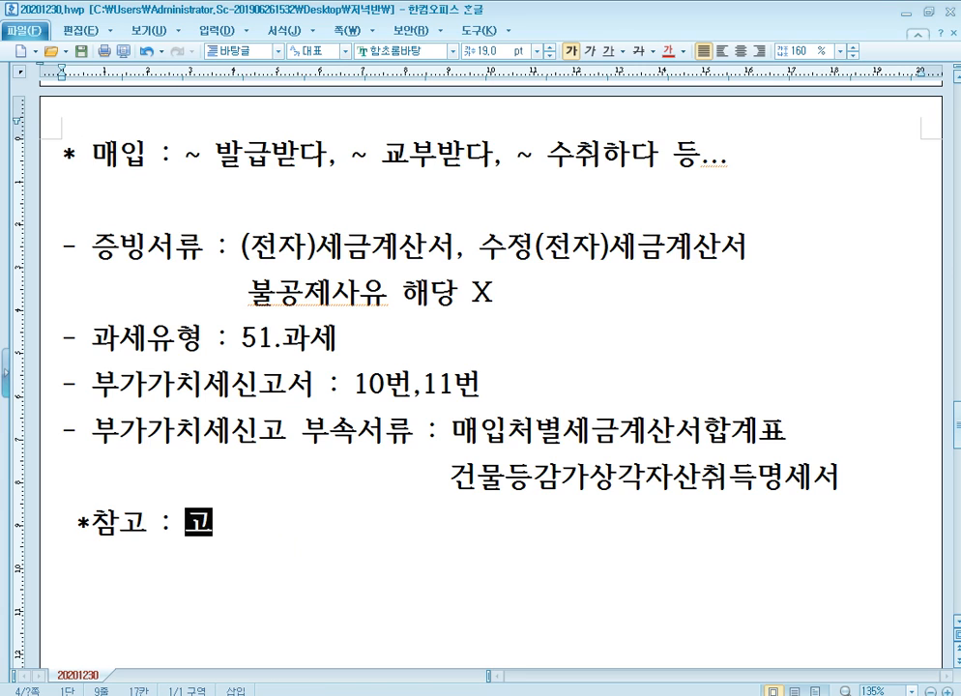
type("정자산")
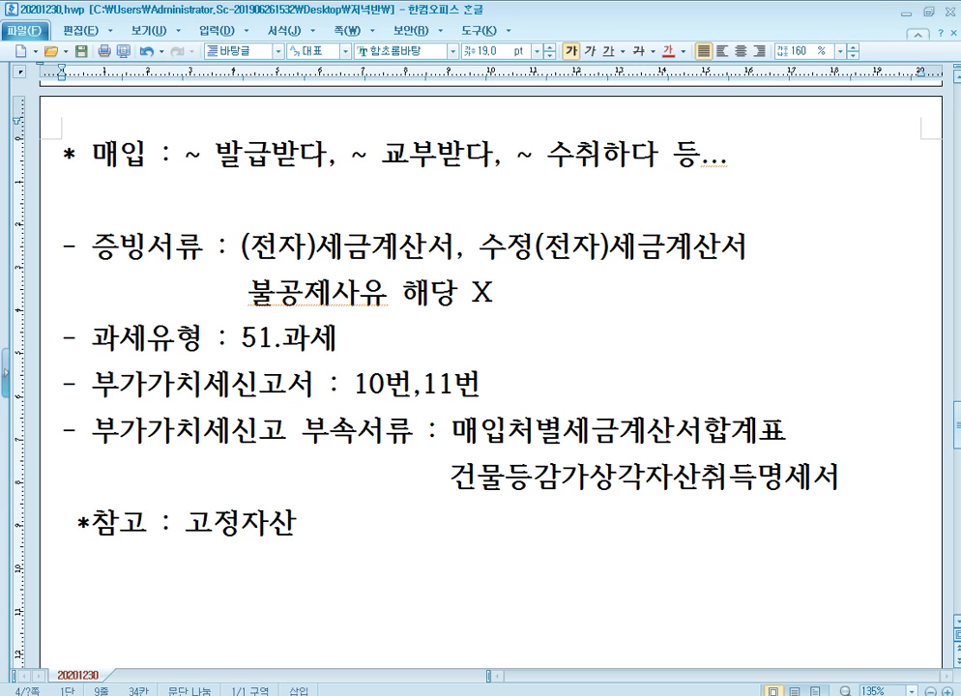
type(" - 세법")
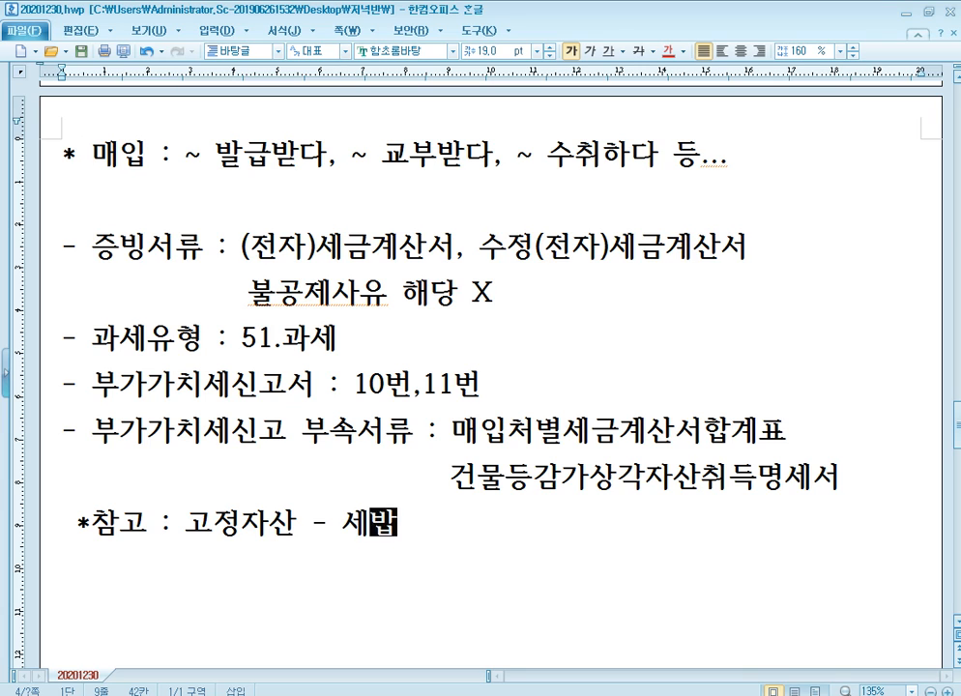
type("상 감ㄱ")
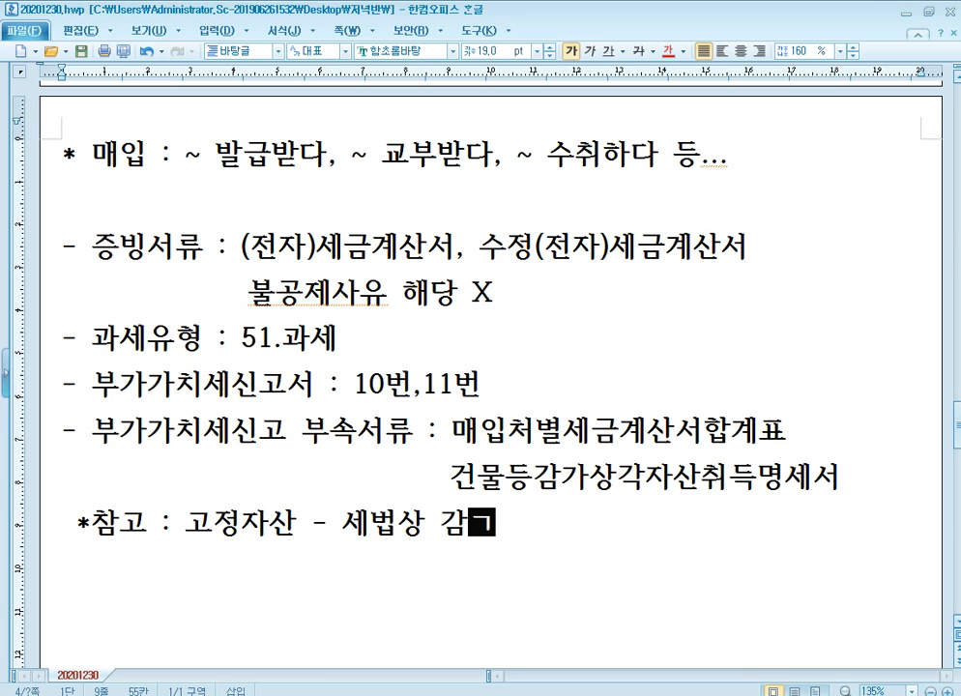
type("가상각하는 자사")
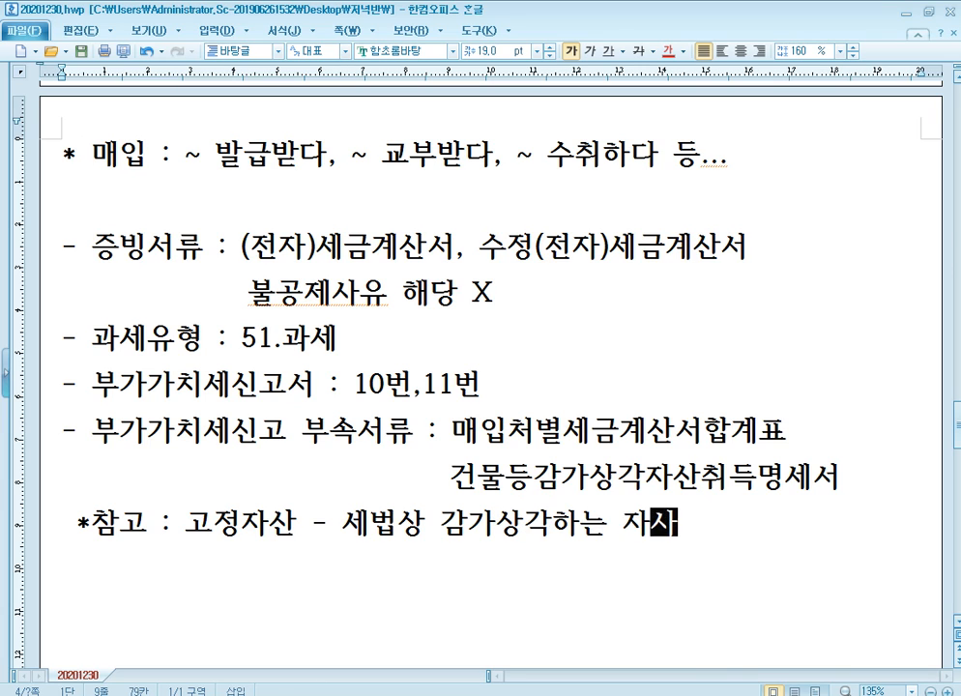
type("ㄴ")
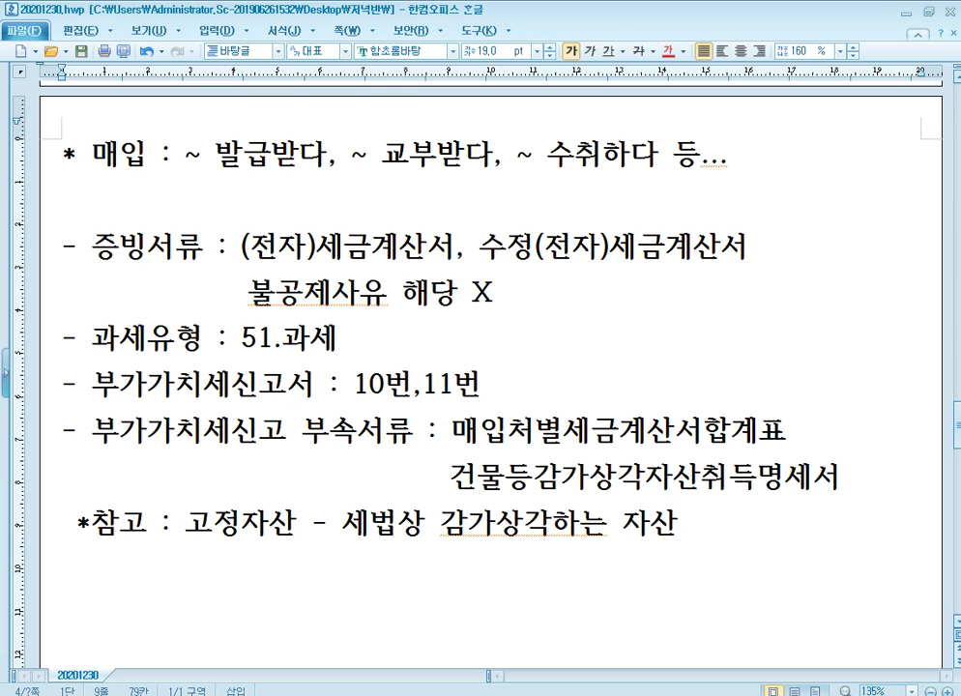
In KcLep, check the voucher's 비품 debit line against rows 10 and 11 (고정자산매입) of the 부가가치세신고서.
scroll(286, 542, "down", 1)
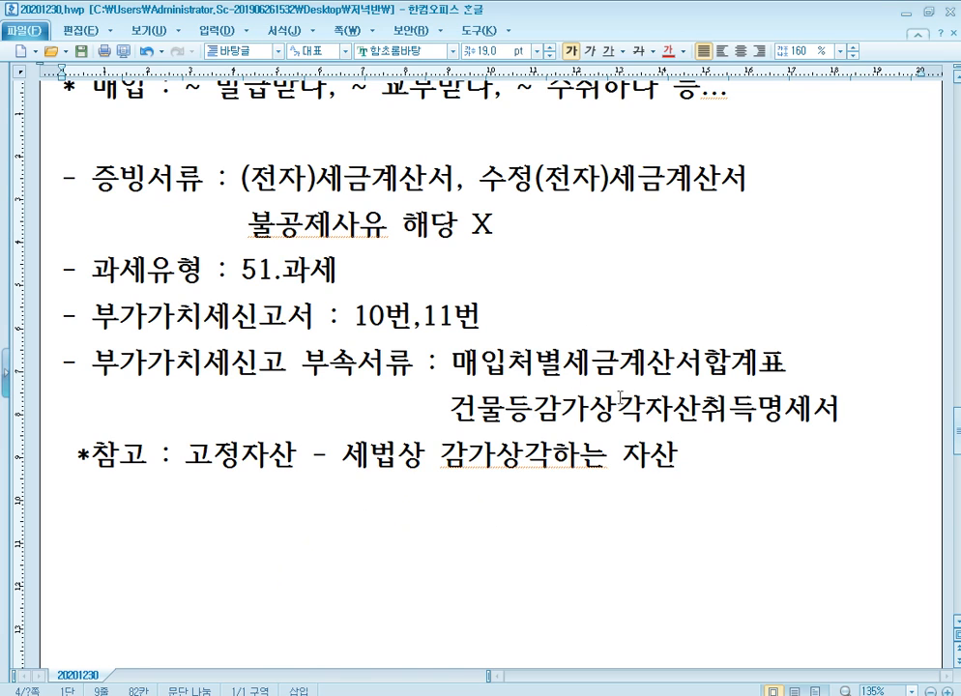
key("alt+Tab")
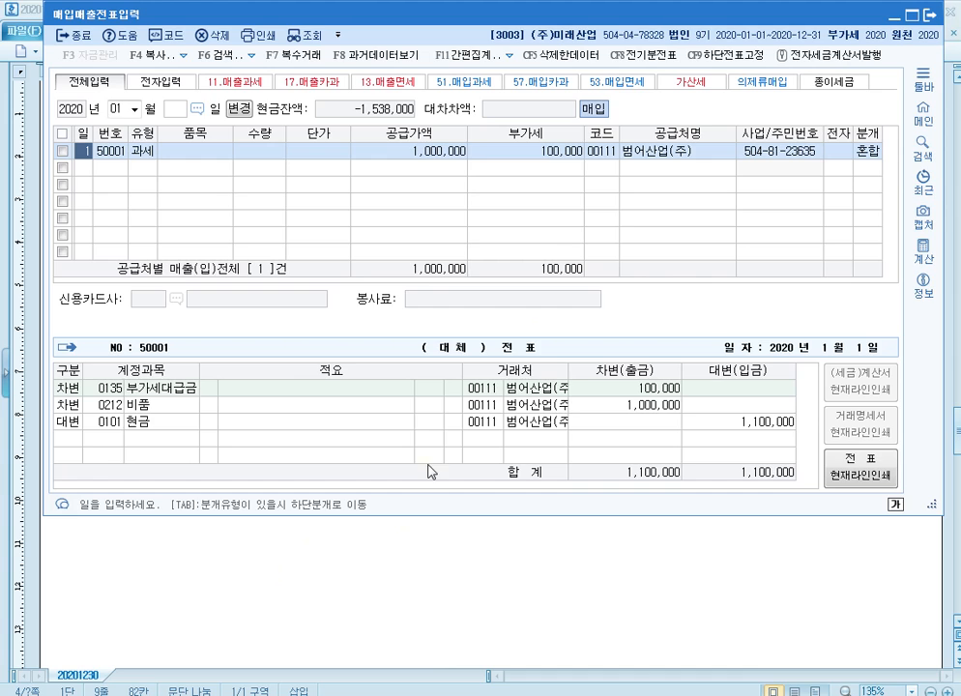
left_click(118, 406)
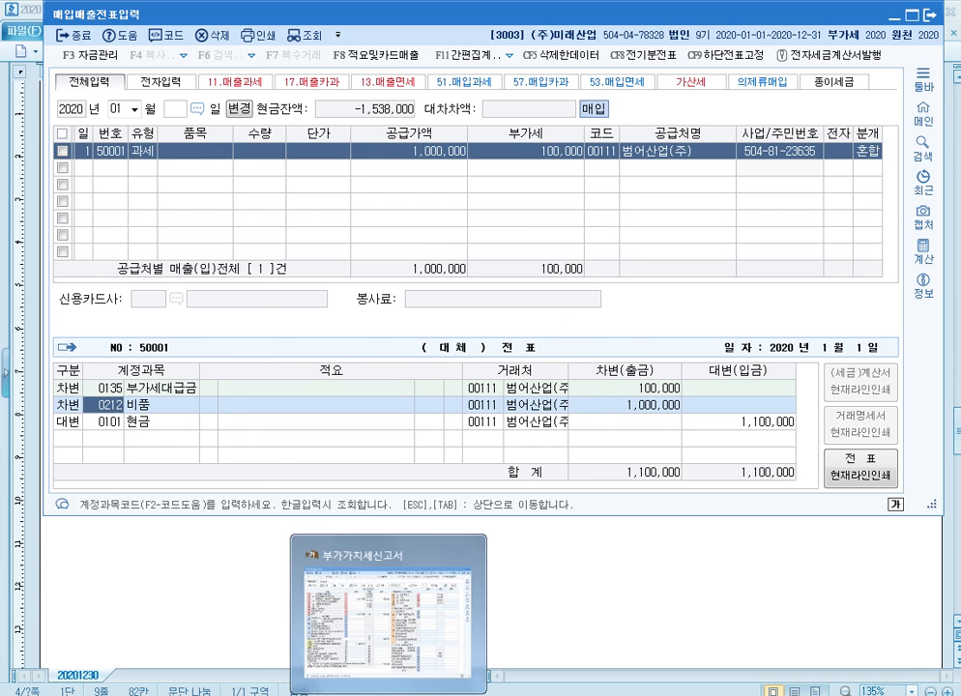
left_click(390, 694)
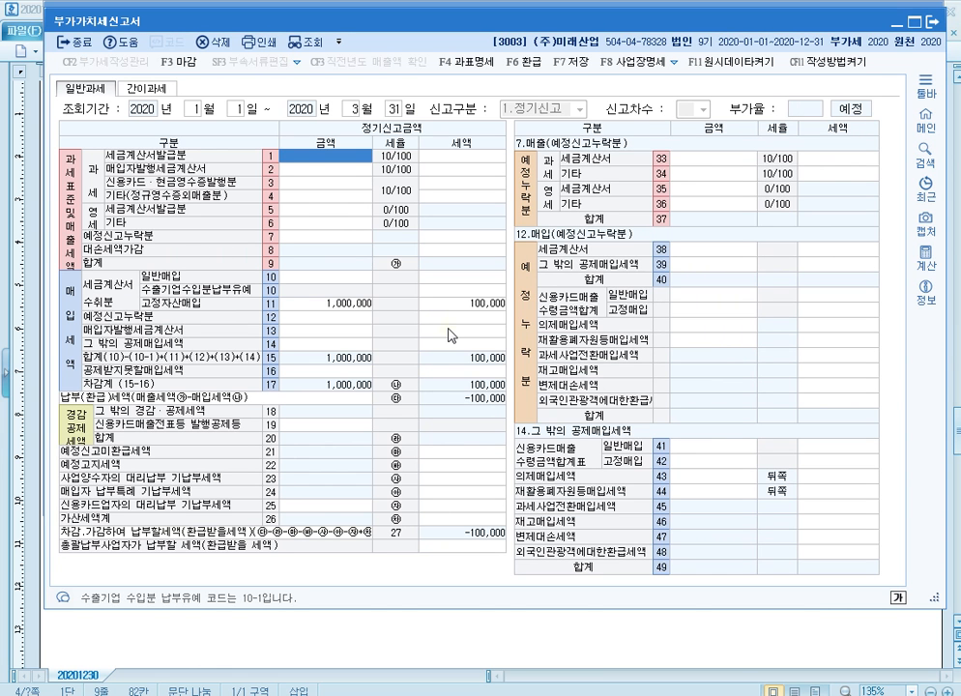
left_click(344, 278)
left_click(339, 302)
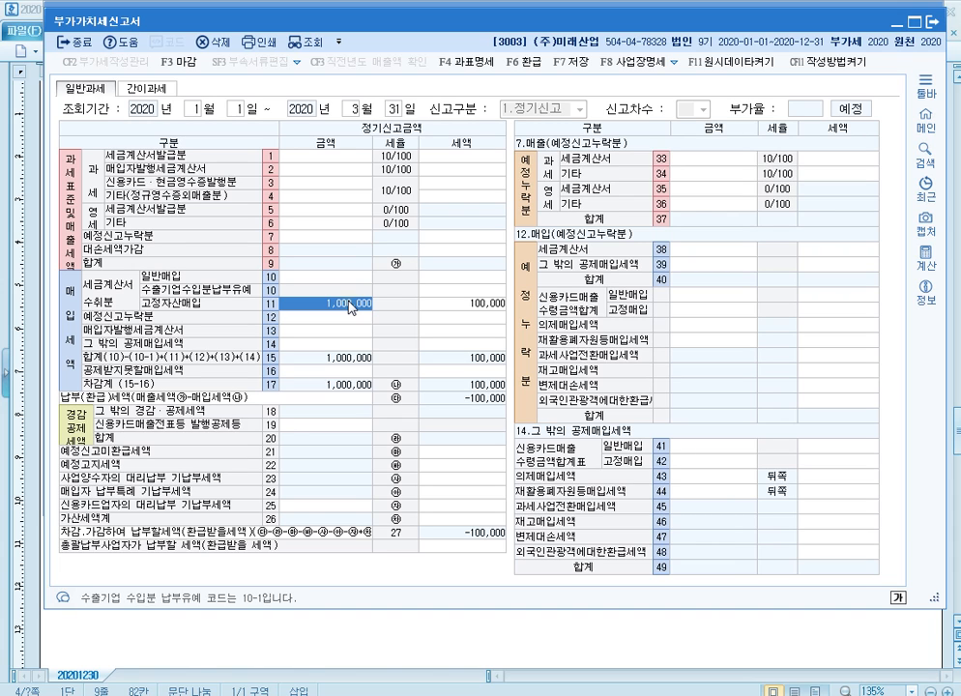
key("ctrl+F12")
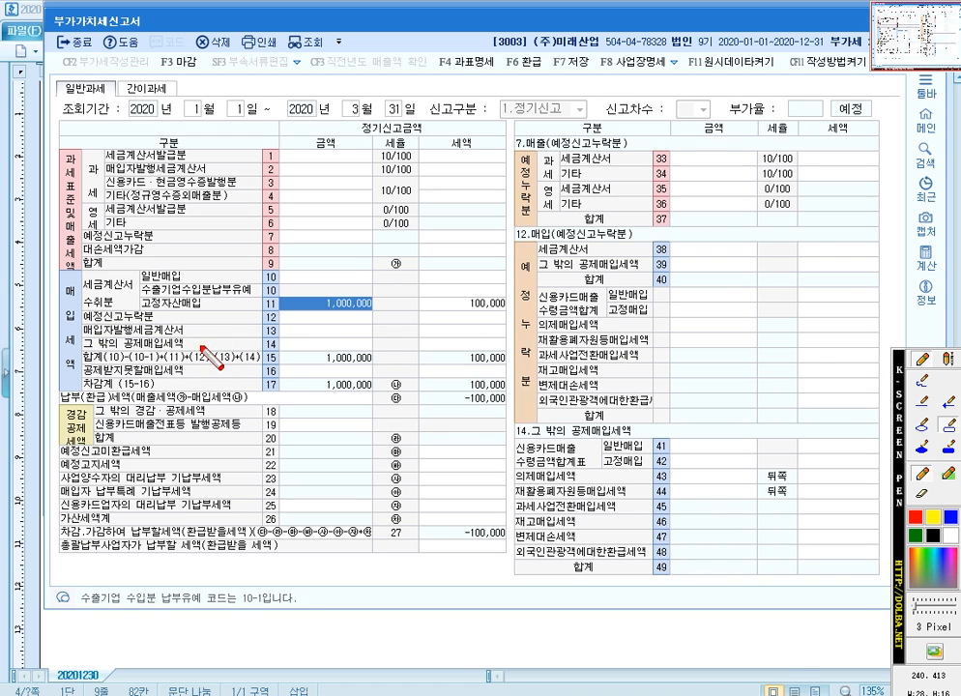
key("Escape")
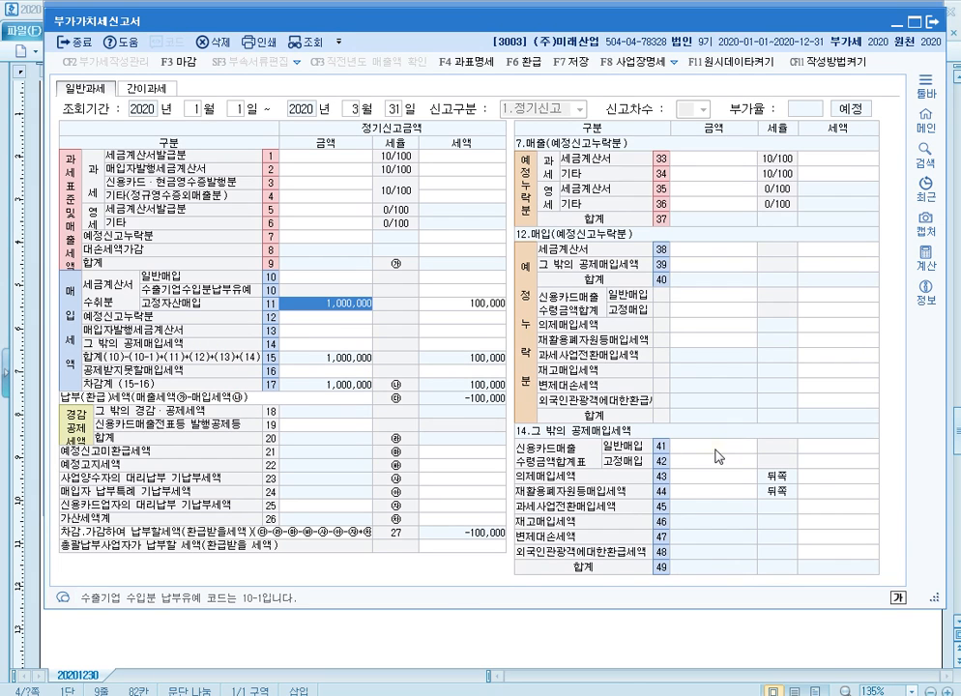
Load the 건물등감가상각자산취득명세서 for January to March 2020, view the 범어산업(주) row's 자산구분 options, and close the statement.
key("Escape")
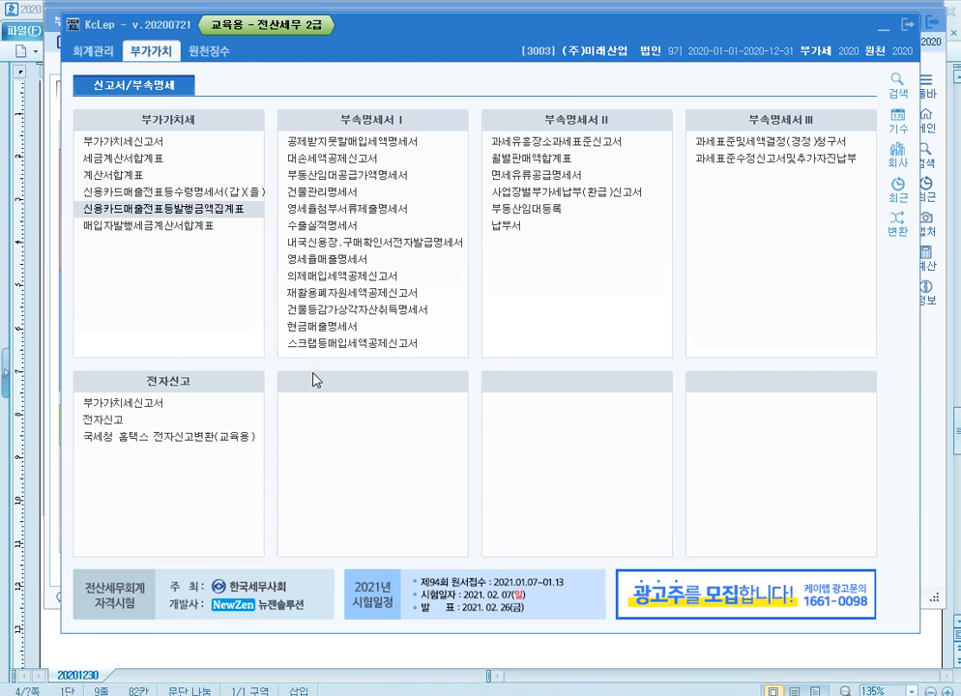
left_click(389, 312)
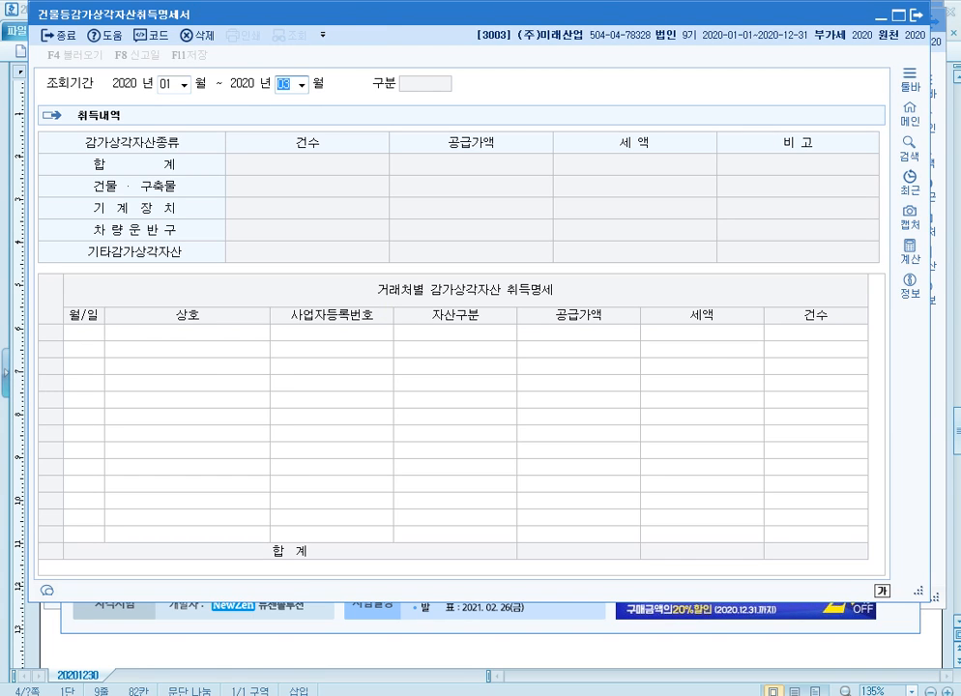
key("Return")
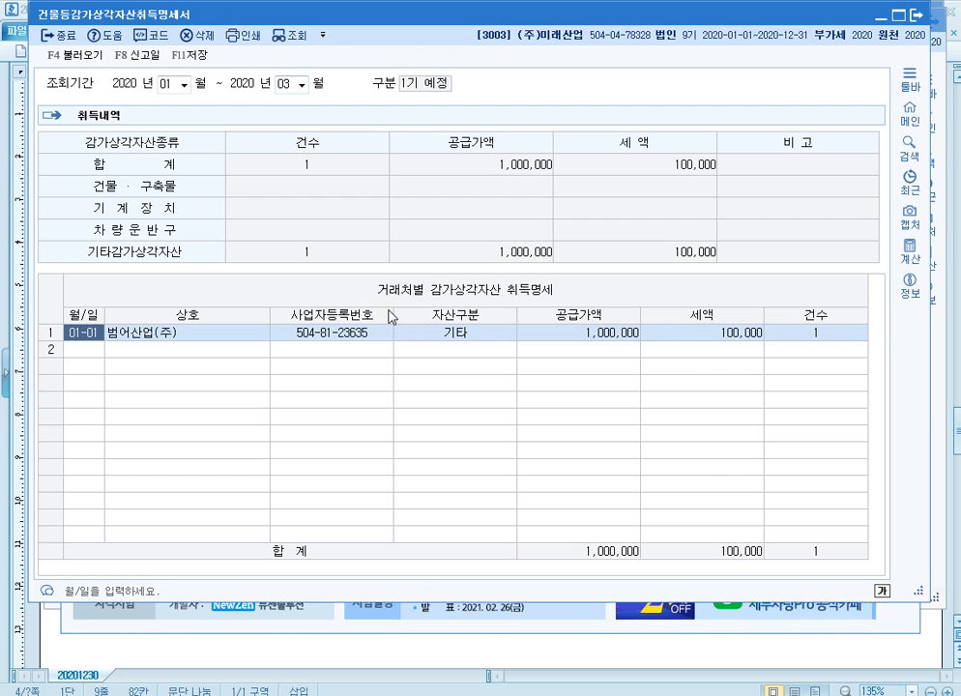
left_click(448, 334)
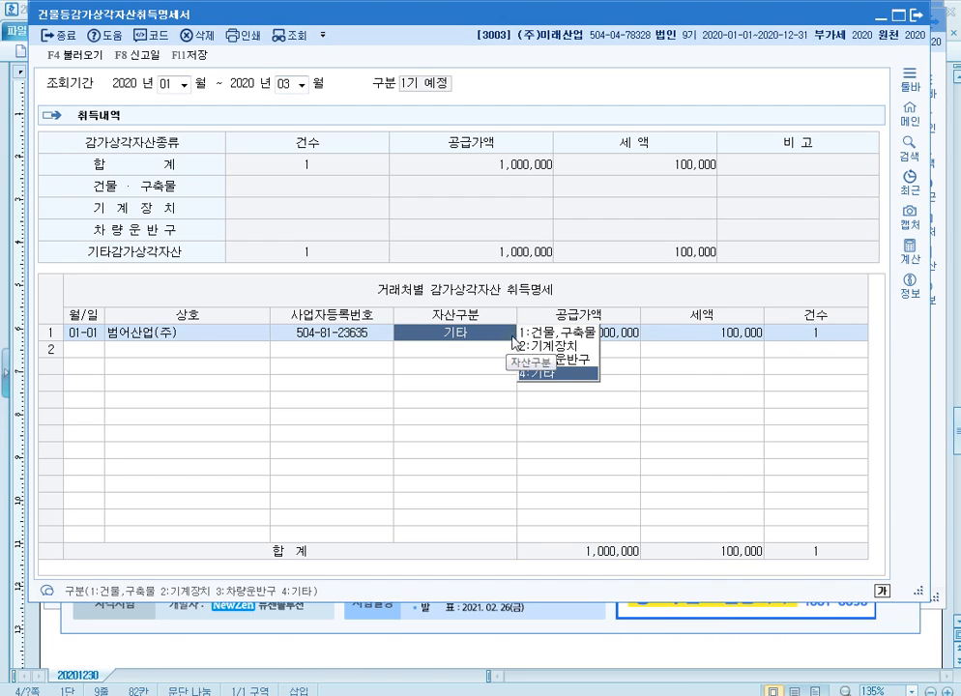
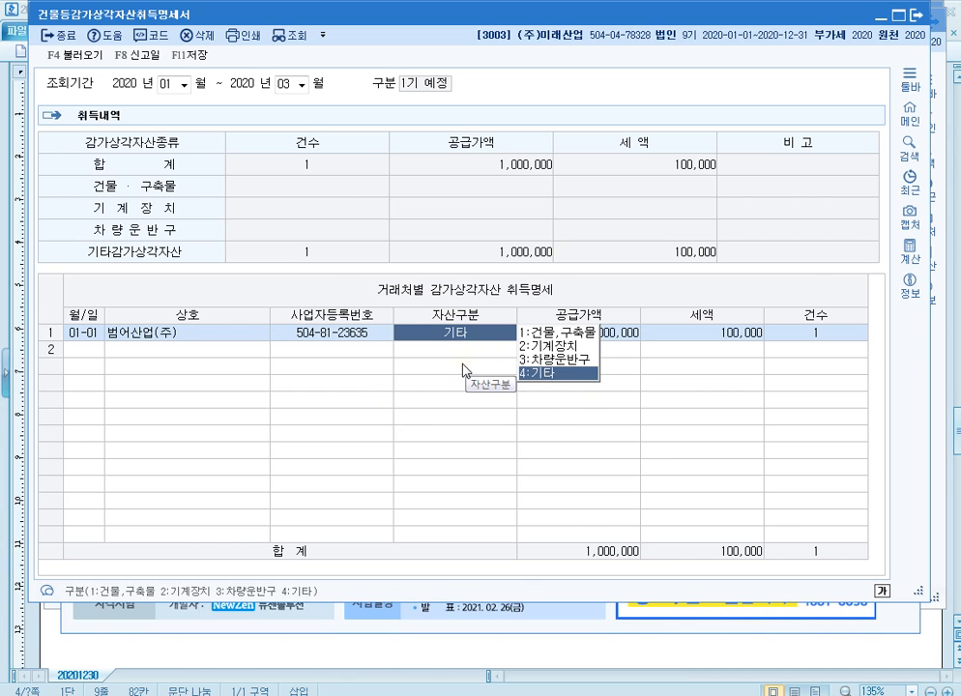
left_click(921, 20)
left_click(513, 343)
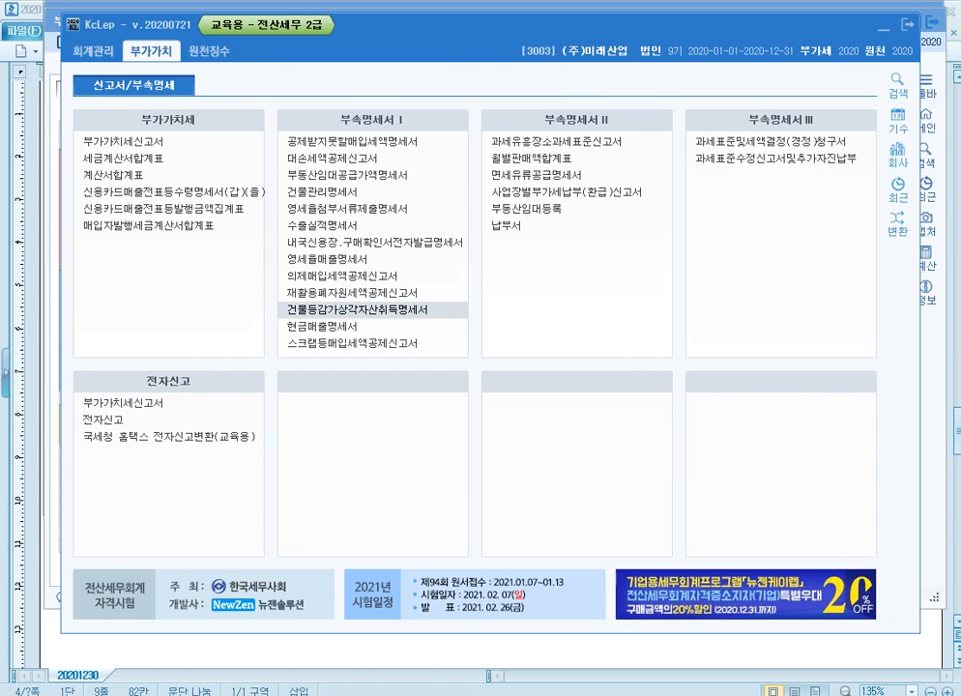
Return to the Hangul notes and review the completed 51.과세 purchase entry.
left_click(941, 358)
scroll(646, 435, "down", 5)
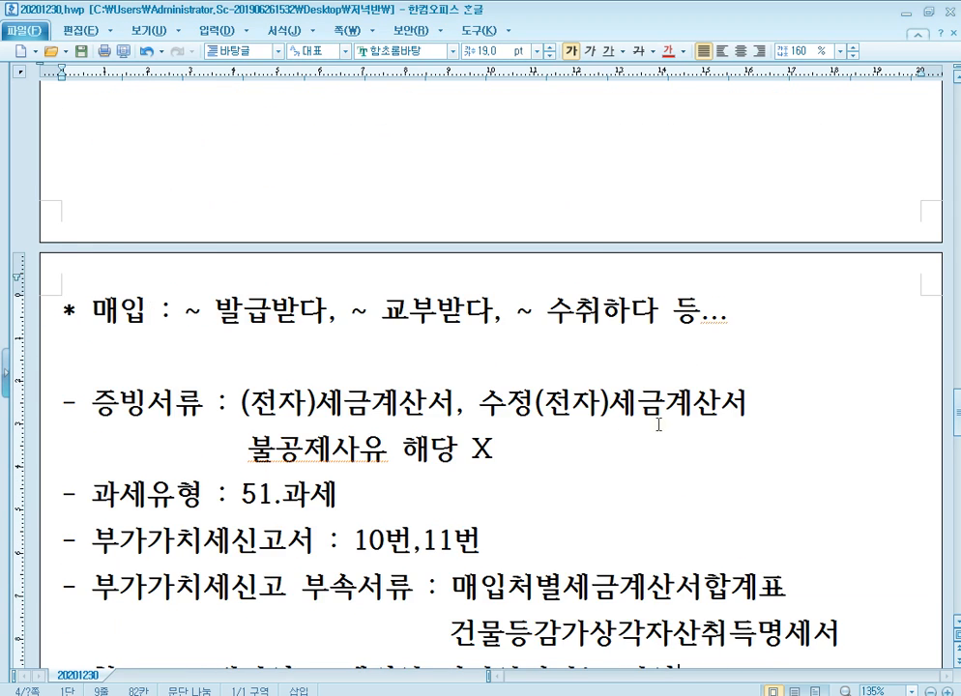
scroll(658, 424, "down", 3)
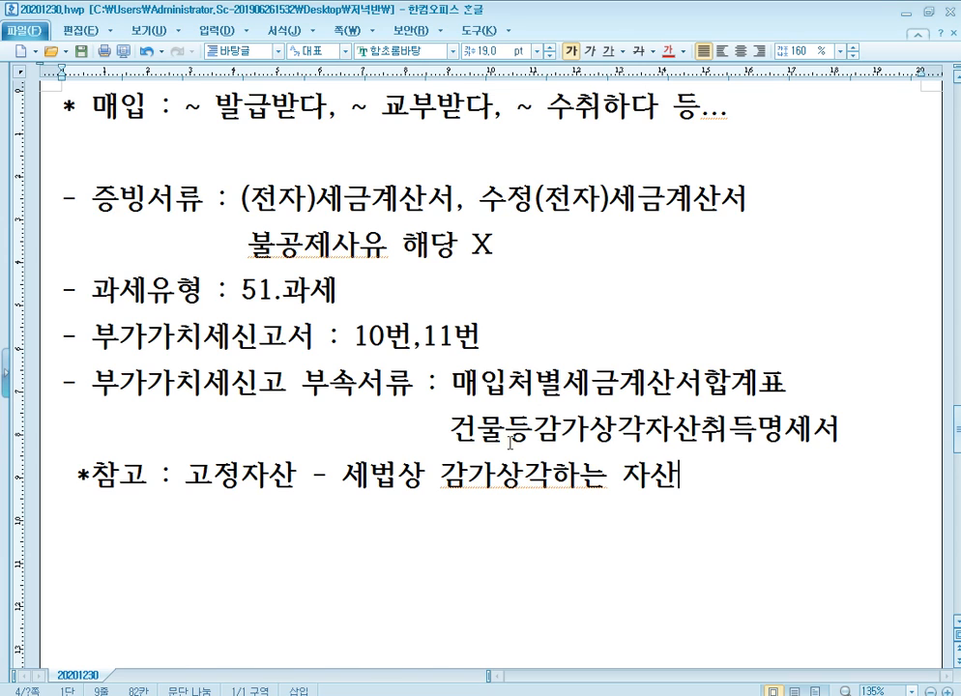
Add a blank block with the headings 증빙서류, 과세유형, 부가가치세신고서 and 부가가치세신고 부속서류 below the *참고 line.
scroll(510, 443, "down", 1)
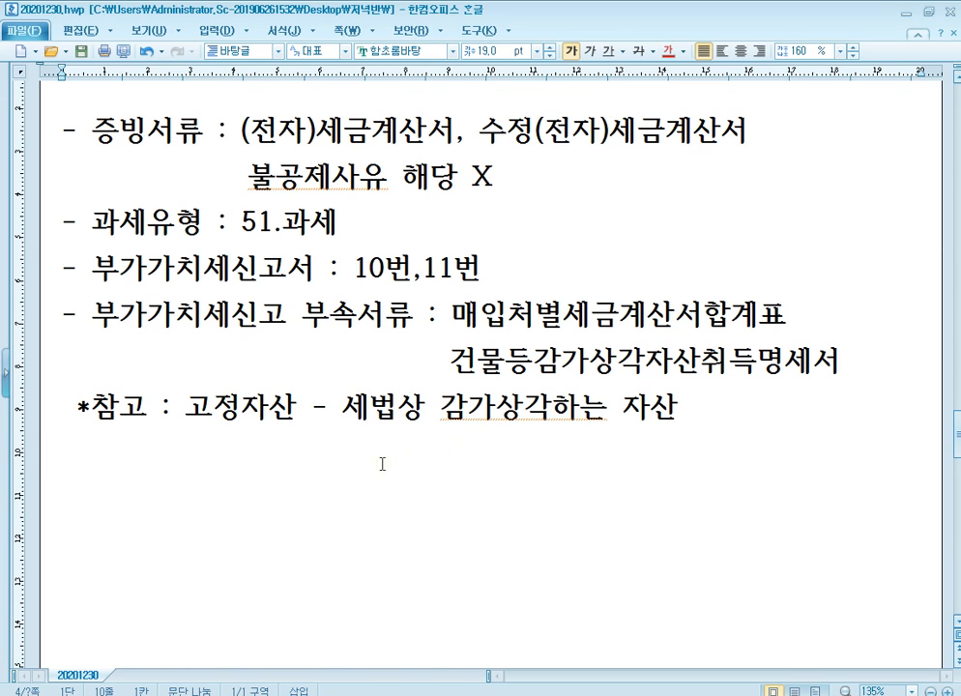
left_click(289, 506)
type("- 증빙서류 : - 과세유형 : - 부가가치세신고서 : - 부가가치세신고 부속서류 :")
Fill in the new block's 증빙서류 entry with "(영세율)(전자)세금계산서".
left_click(307, 466)
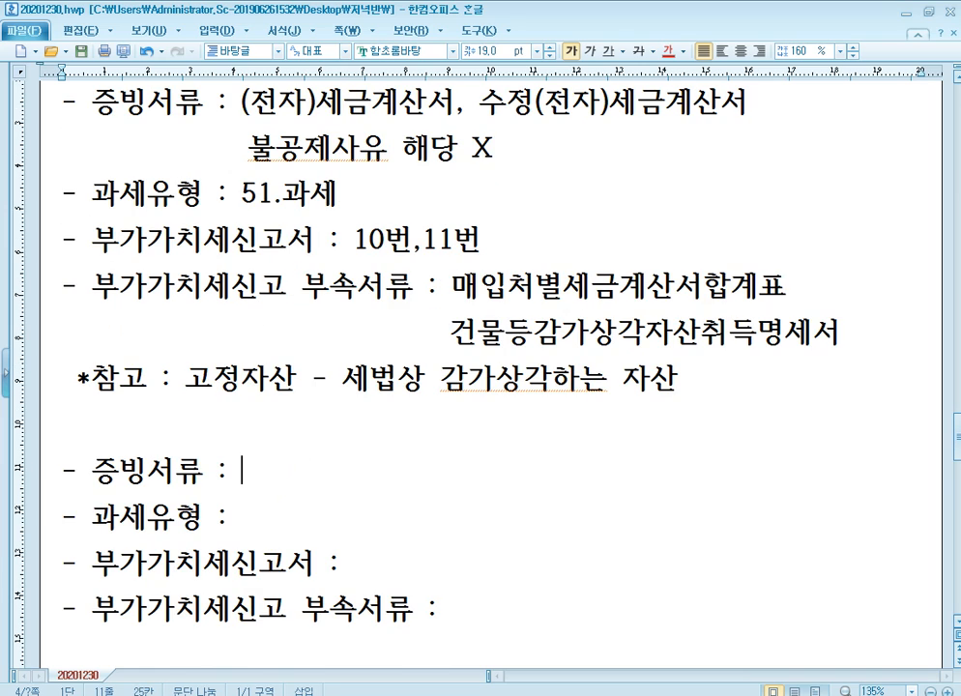
type("(")
type("영세유")
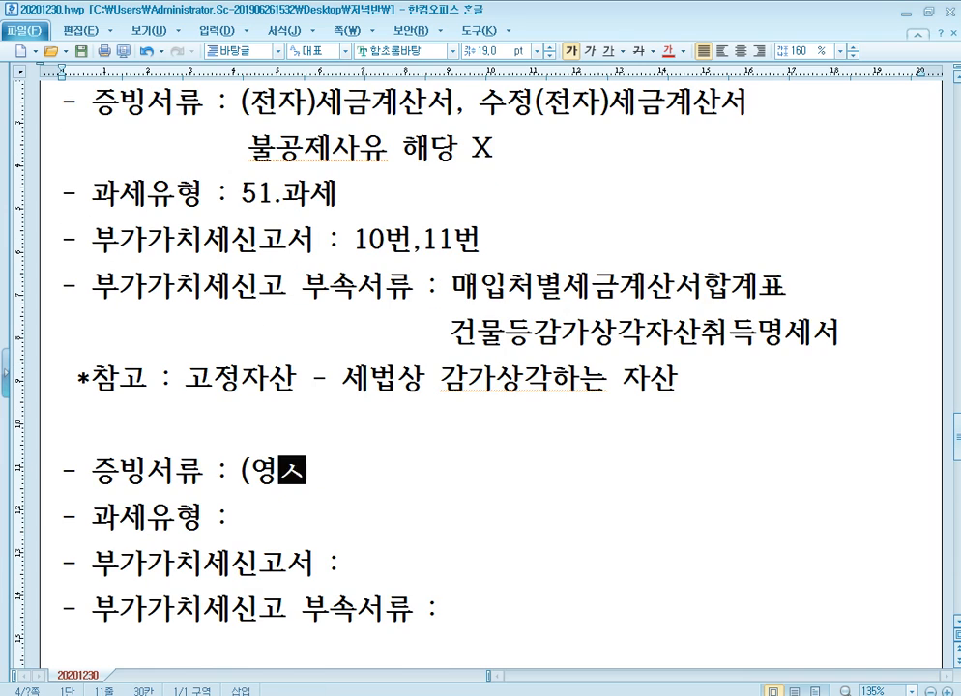
type("ㄹ)")
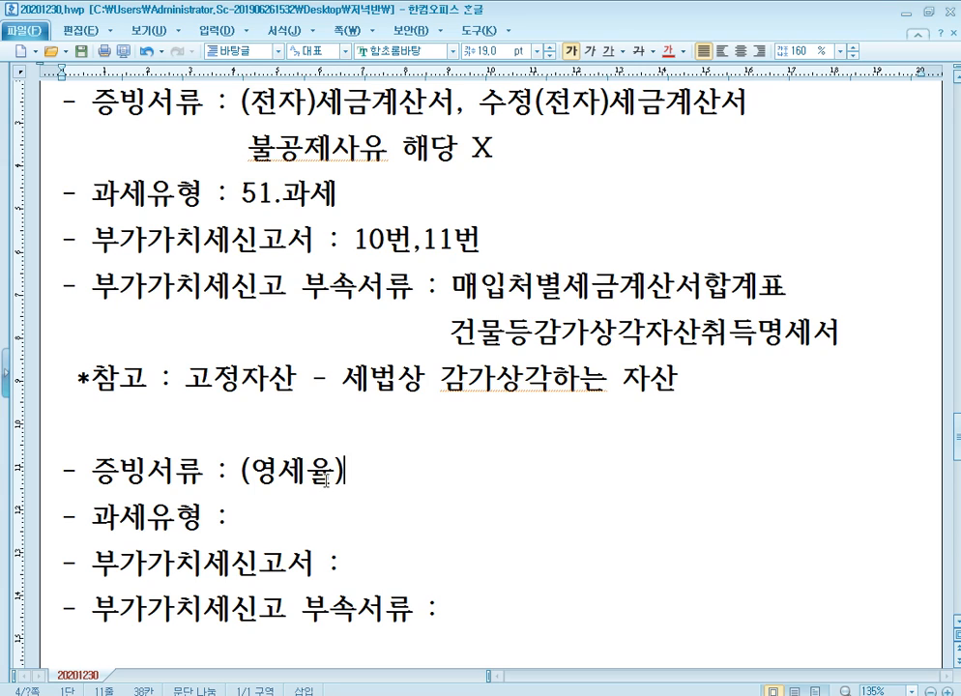
type("(전자)")
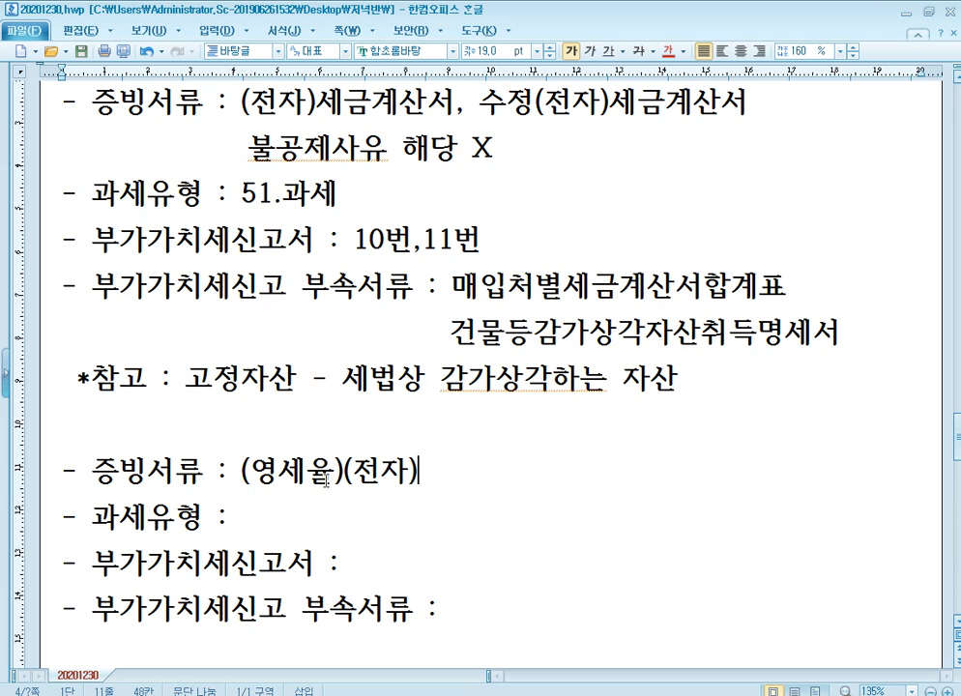
type("세금계산서")
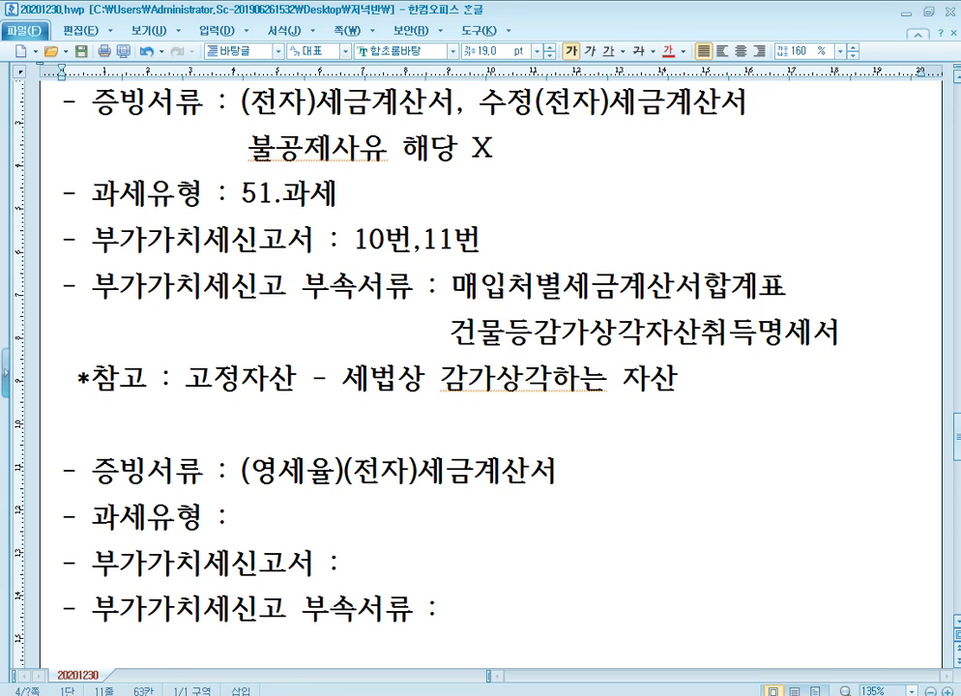
Add an indented second line "Local L/C, 내국신용장, 구매확인서에 의하여" under the 증빙서류 entry.
key("Return")
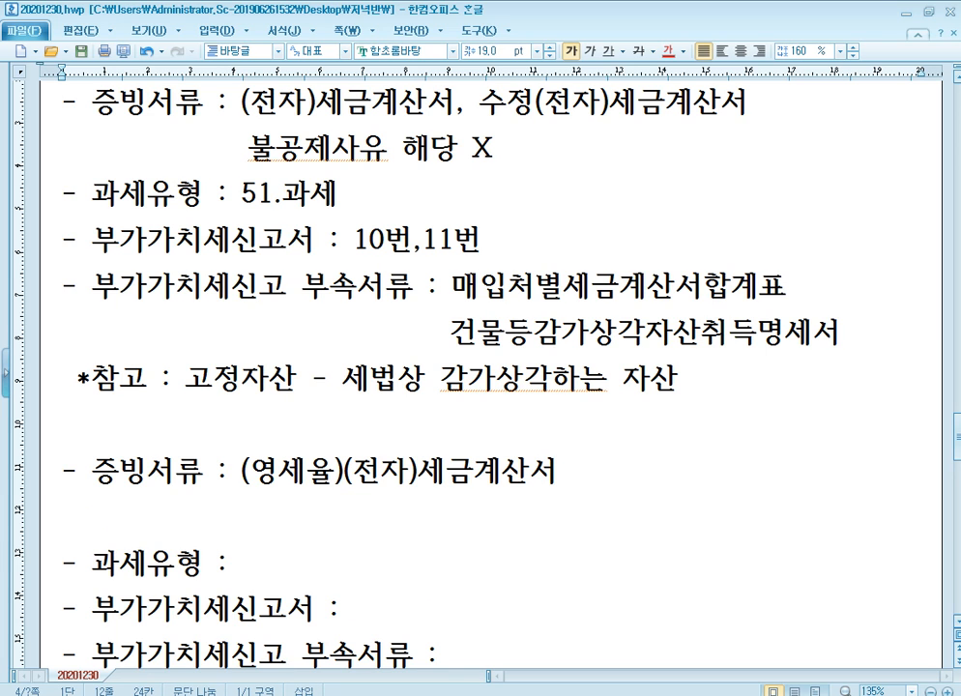
scroll(337, 471, "down", 2)
scroll(343, 473, "up", 1)
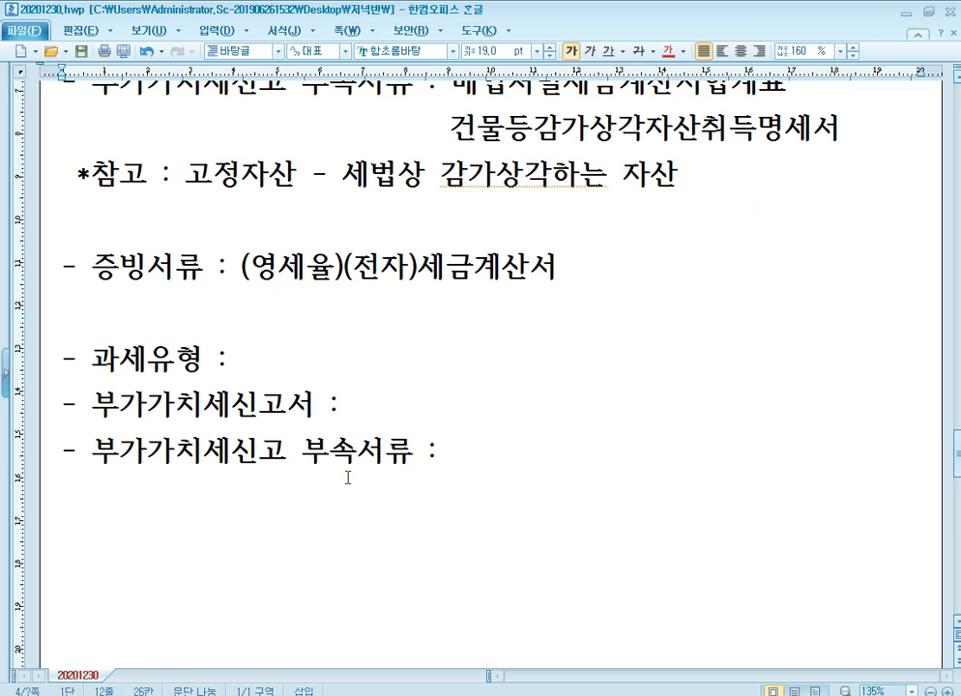
type("Local L/C, ")
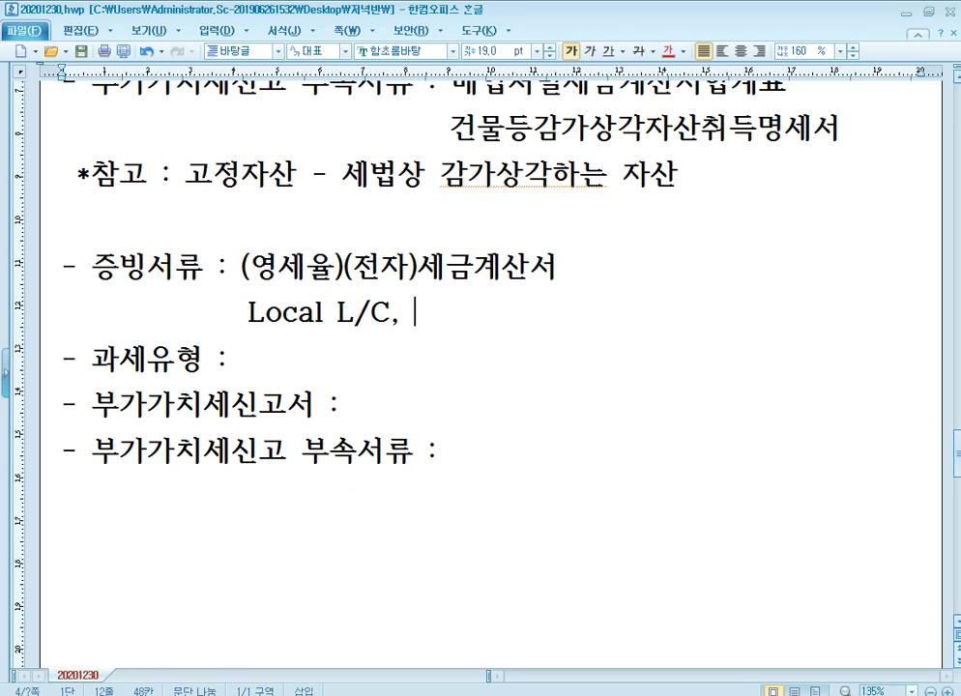
type("내국신용장,")
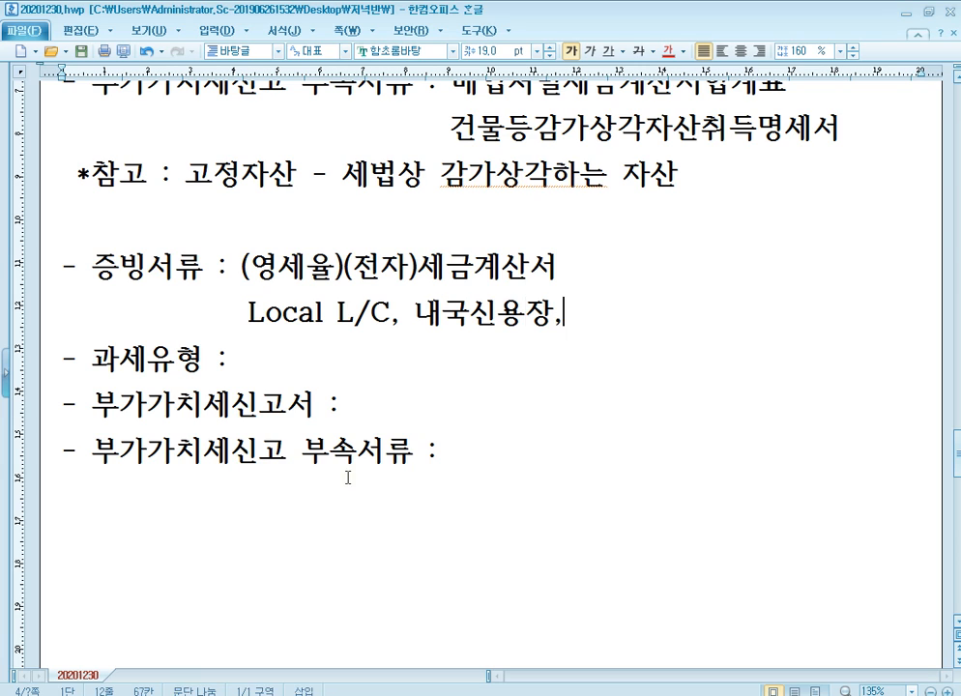
type(" 구매확인서에")
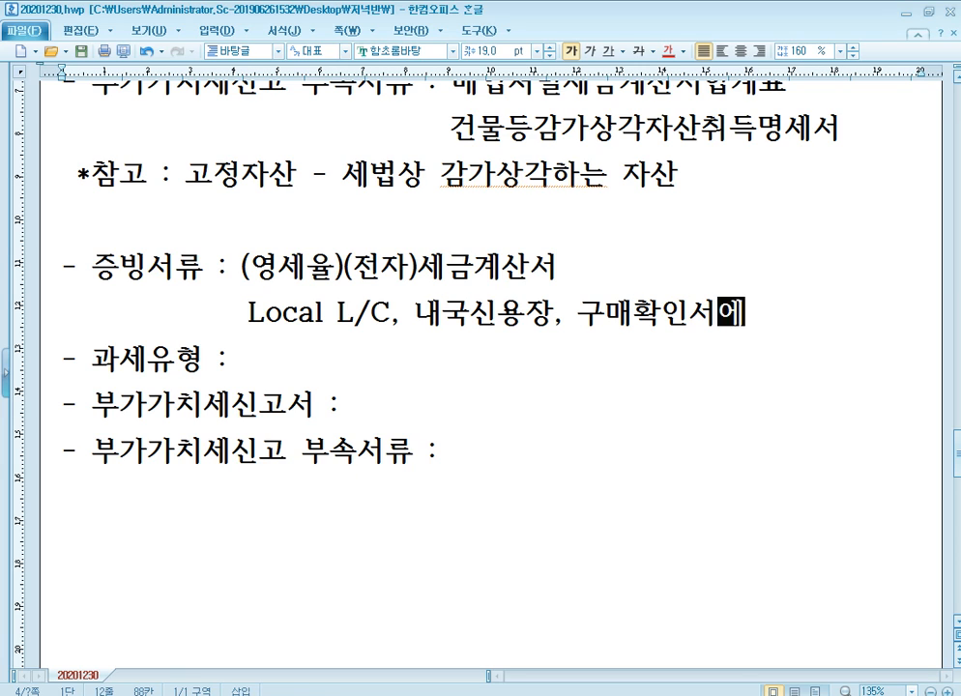
type(" 의하여")
Fill in 과세유형 with "52.영세" and 부가가치세신고서 with "10번,11번" in the same block.
key("Down")
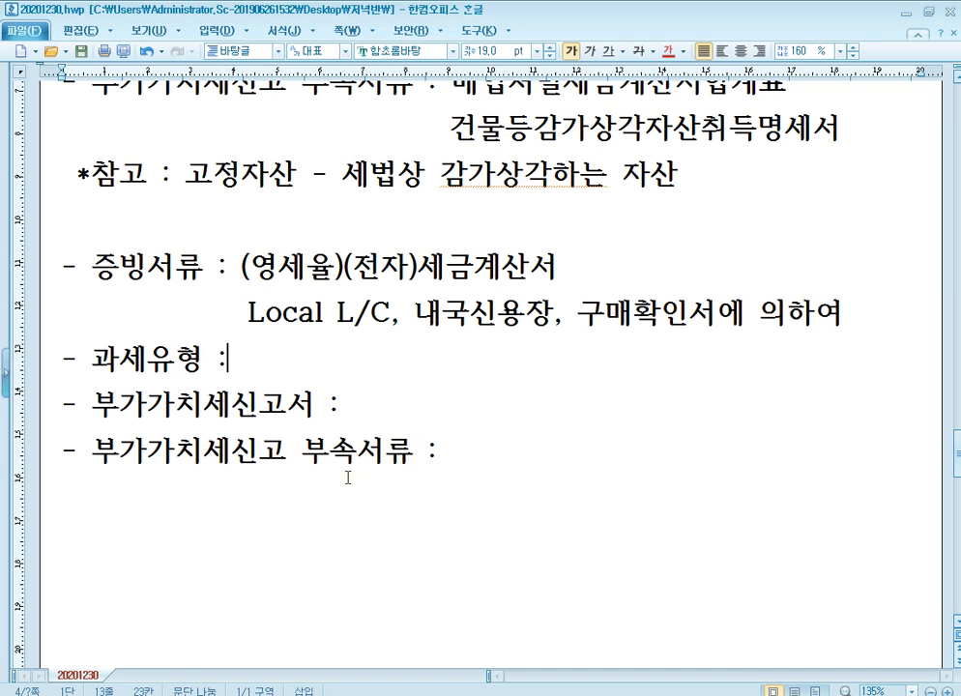
type("52.영세")
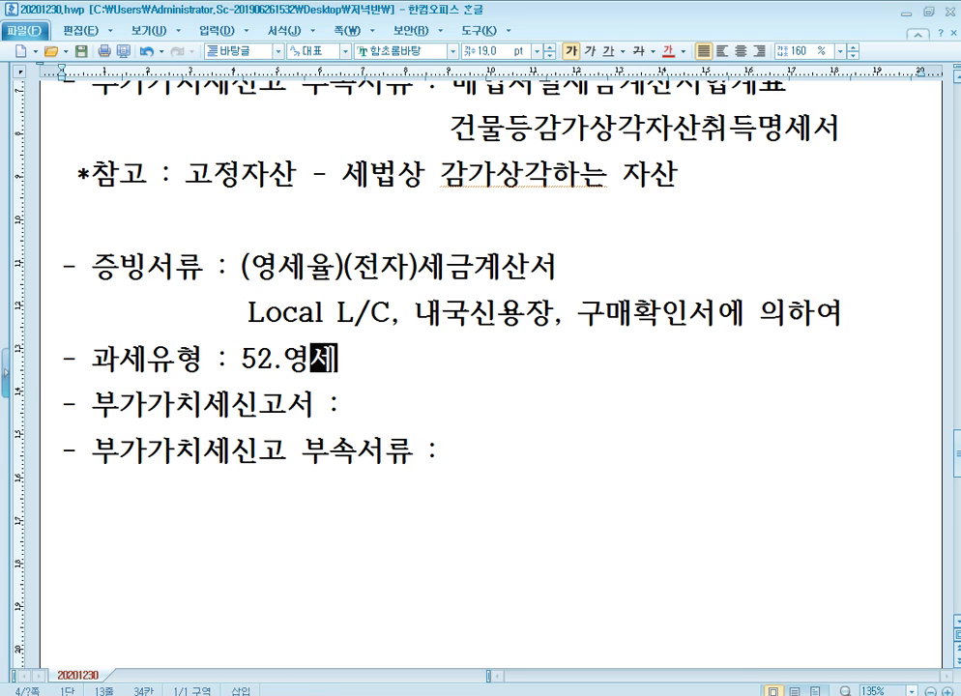
key("Down")
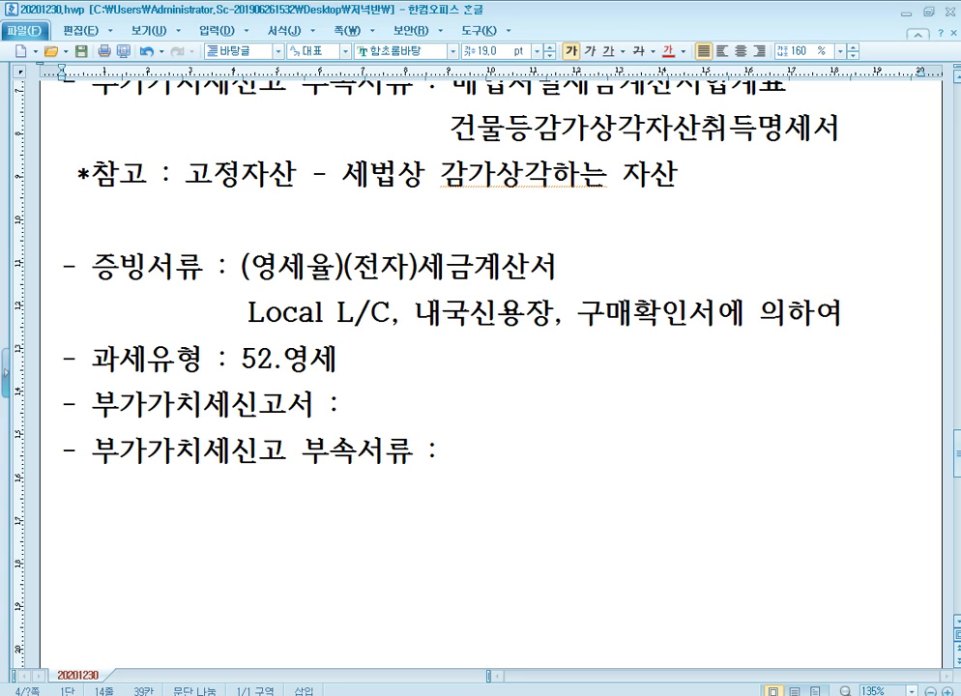
type("10번, ")
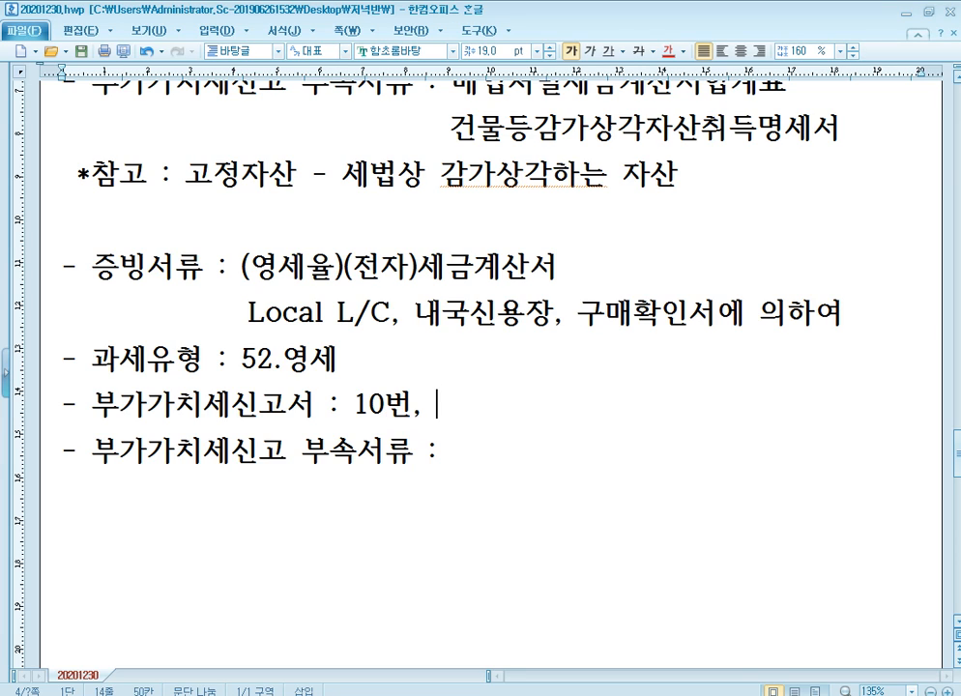
type("11번")
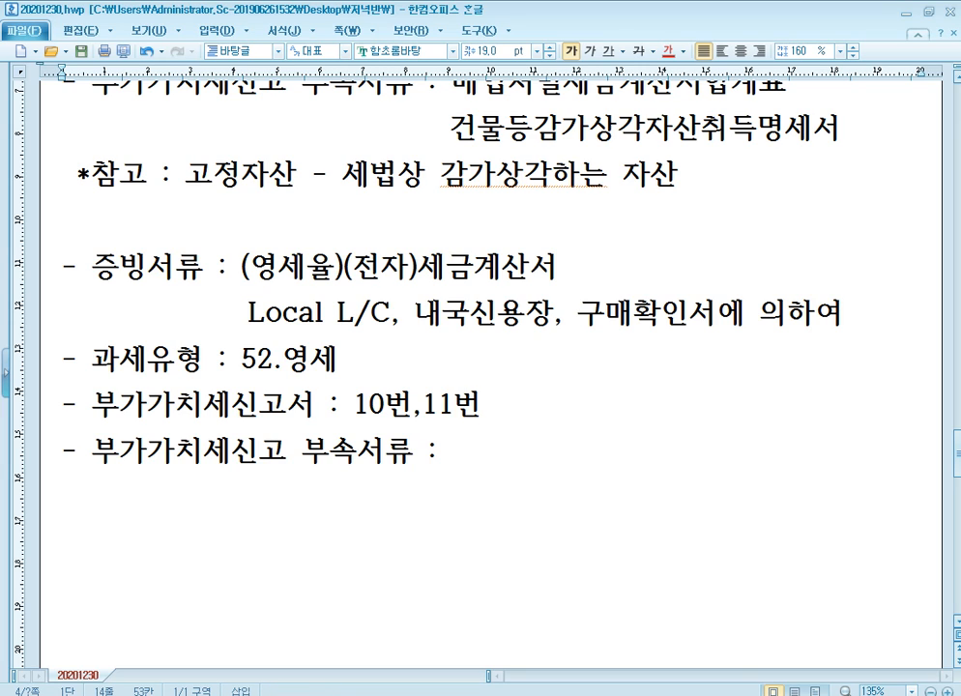
Fill in the block's 부가가치세신고 부속서류 entry with "매입처별세금계산서합계표".
key("Down")
type("매입처별세")
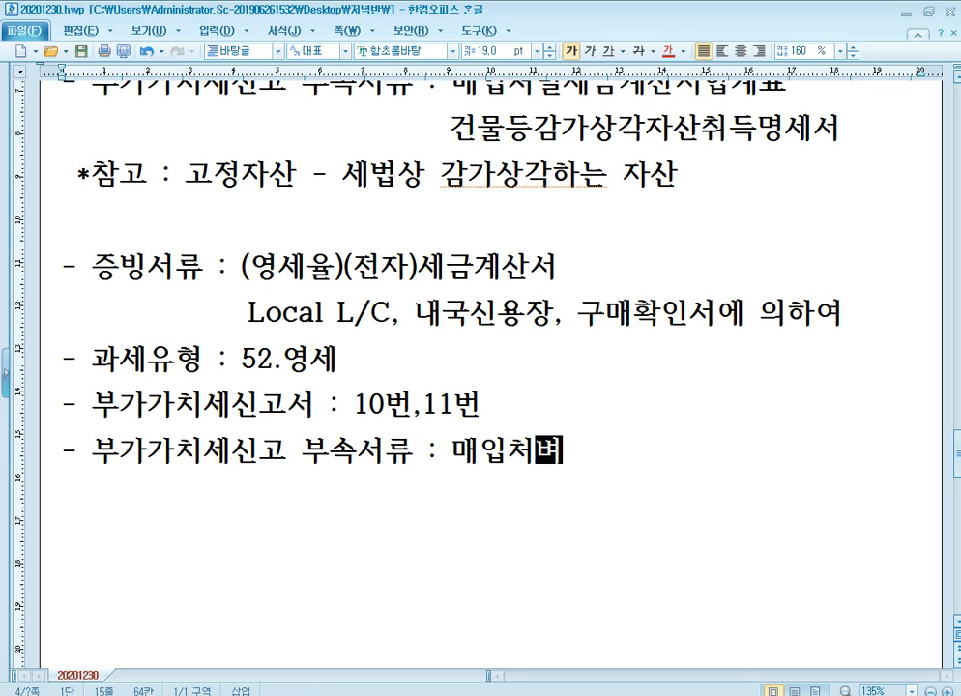
type("금계산서합계표")
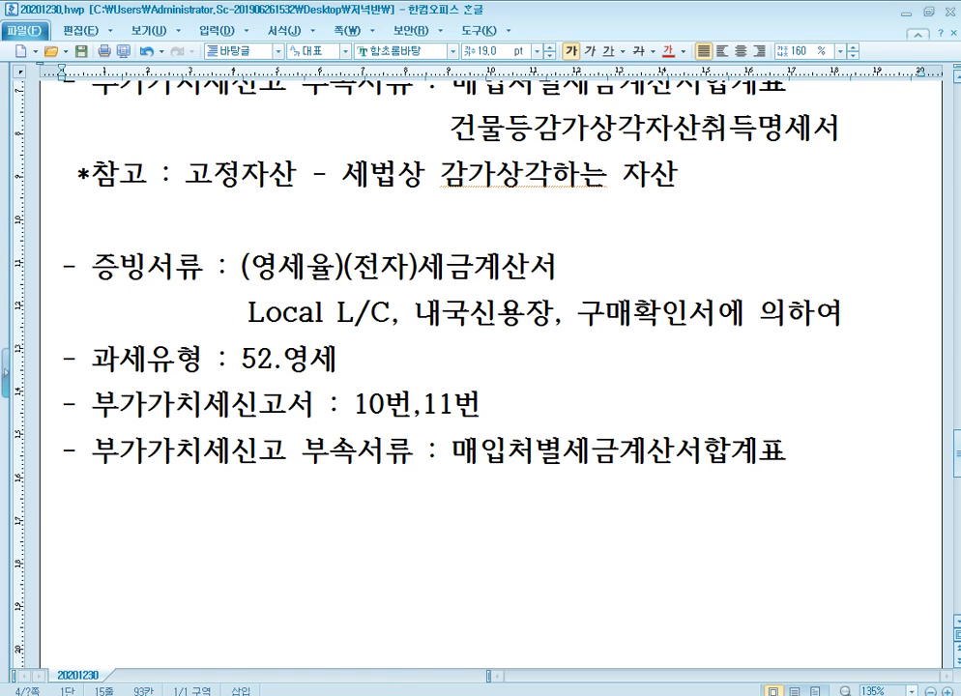
Switch to the 매입매출전표입력 window and change the existing purchase voucher's 유형 to 영세.
left_click(390, 694)
left_click(145, 152)
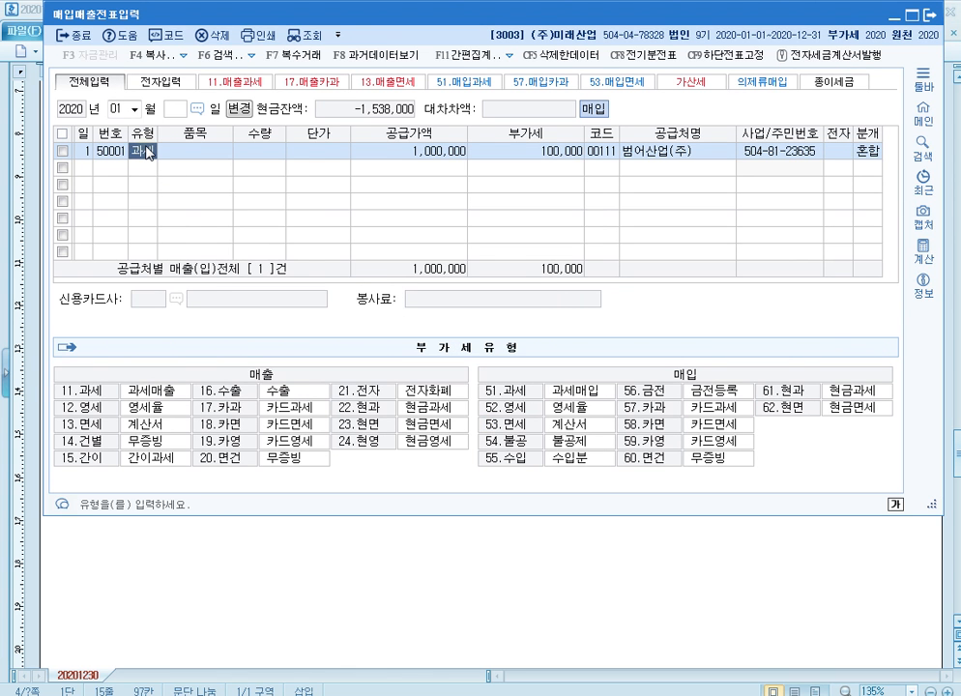
type("12")
key("Return")
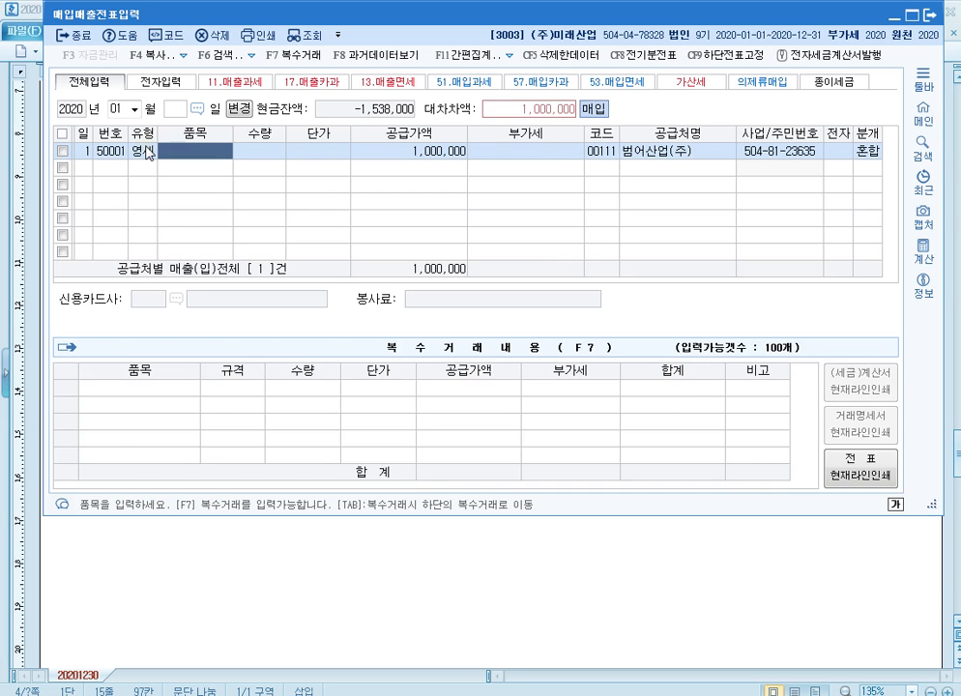
Set the zero-rated voucher's 분개 to 외상 and accept its 외상매입금 and 원재료 journal lines.
left_click(147, 151)
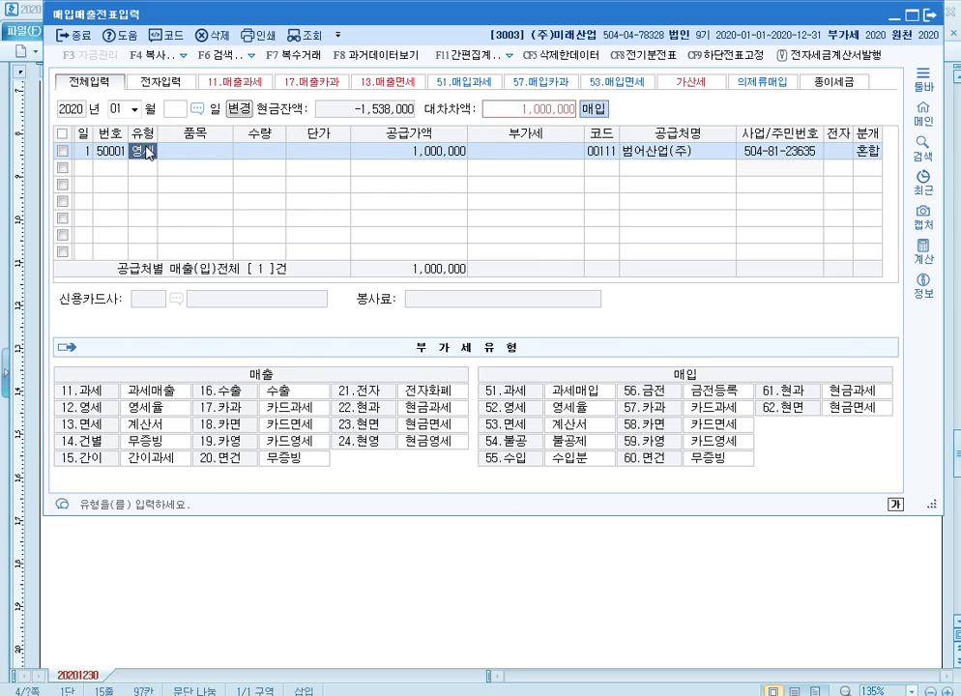
key("Return")
key("Return")
key("Return")
key("Return")
key("Return")
key("Return")
key("Return")
key("Return")
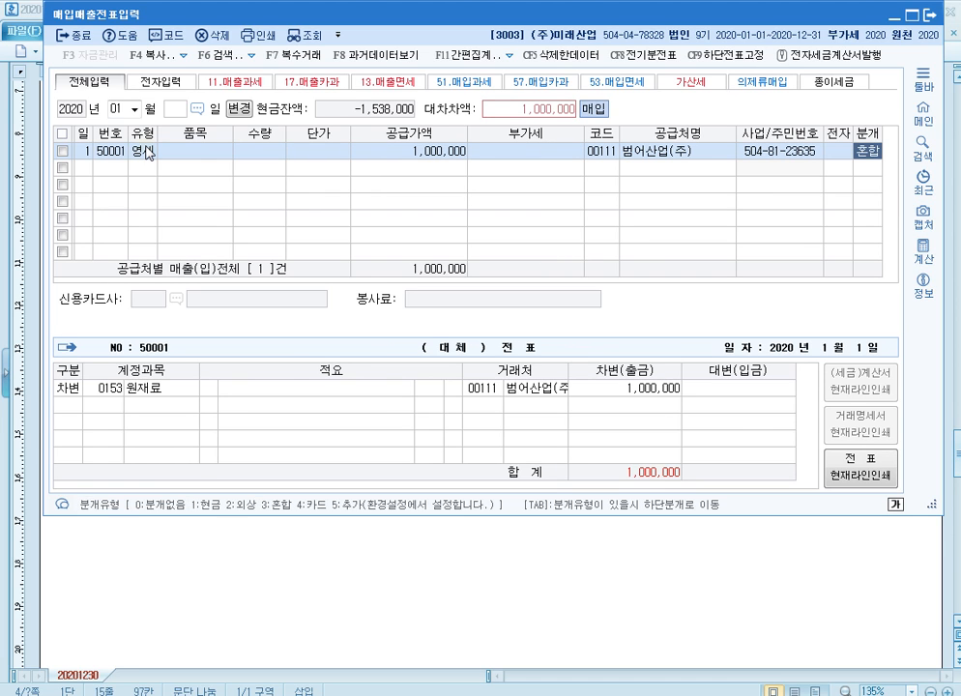
type("2")
key("Return")
key("Return")
key("Return")
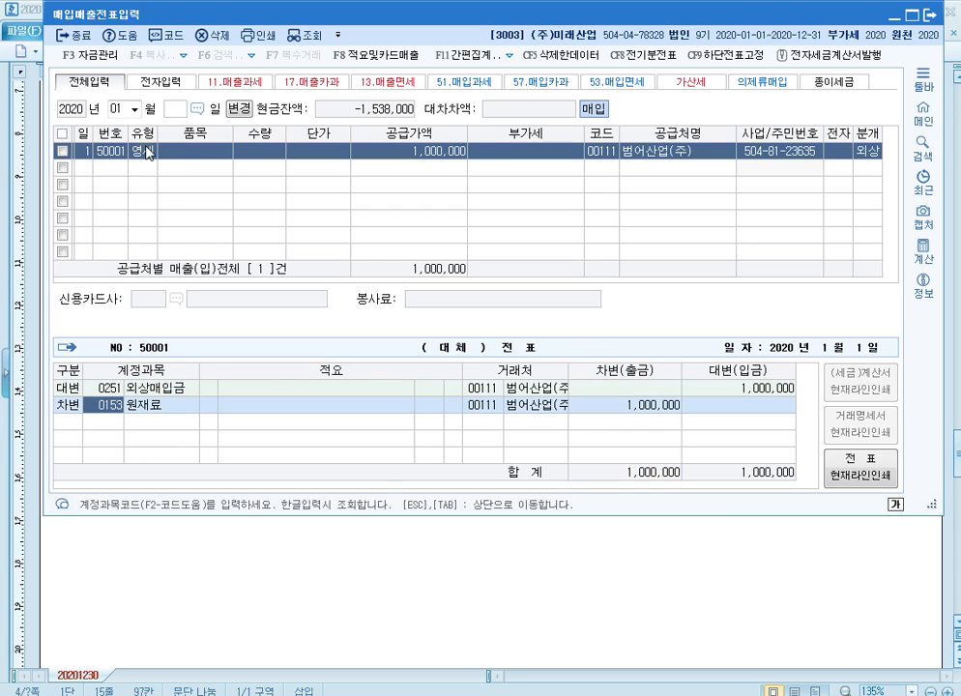
key("Up")
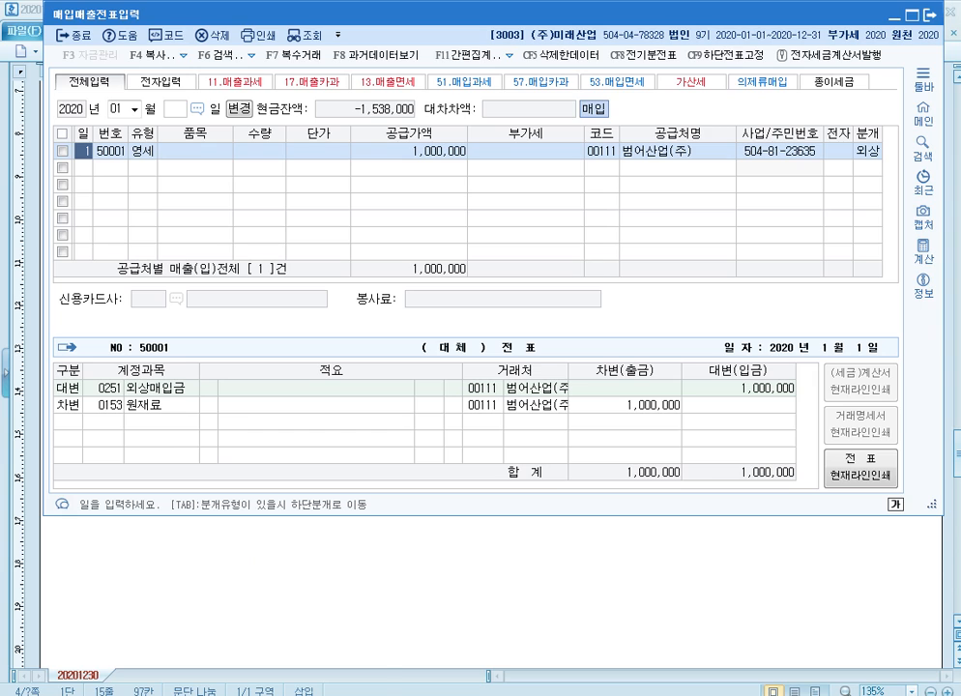
Switch to the 부가가치세신고서 window and examine the 금액 and 세액 of row 10, 일반매입.
mouse_move(388, 695)
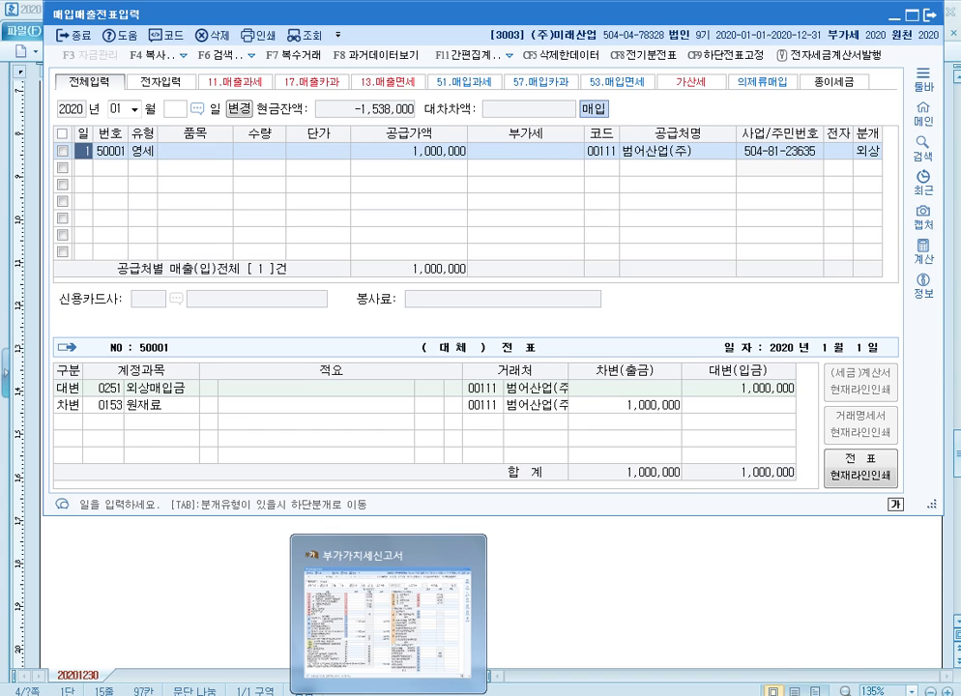
key("Return")
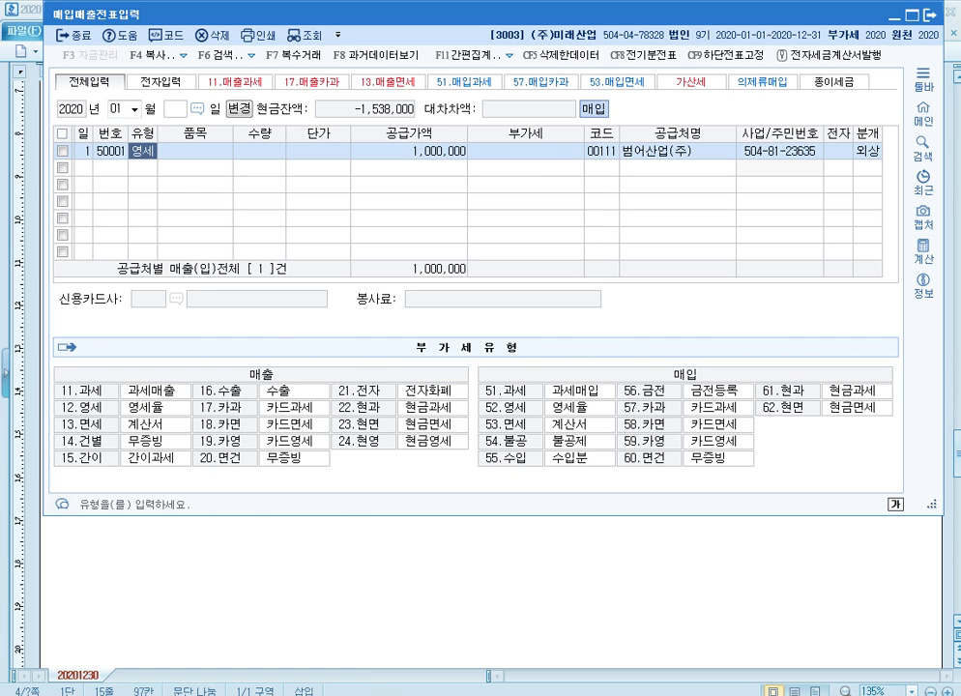
left_click(387, 595)
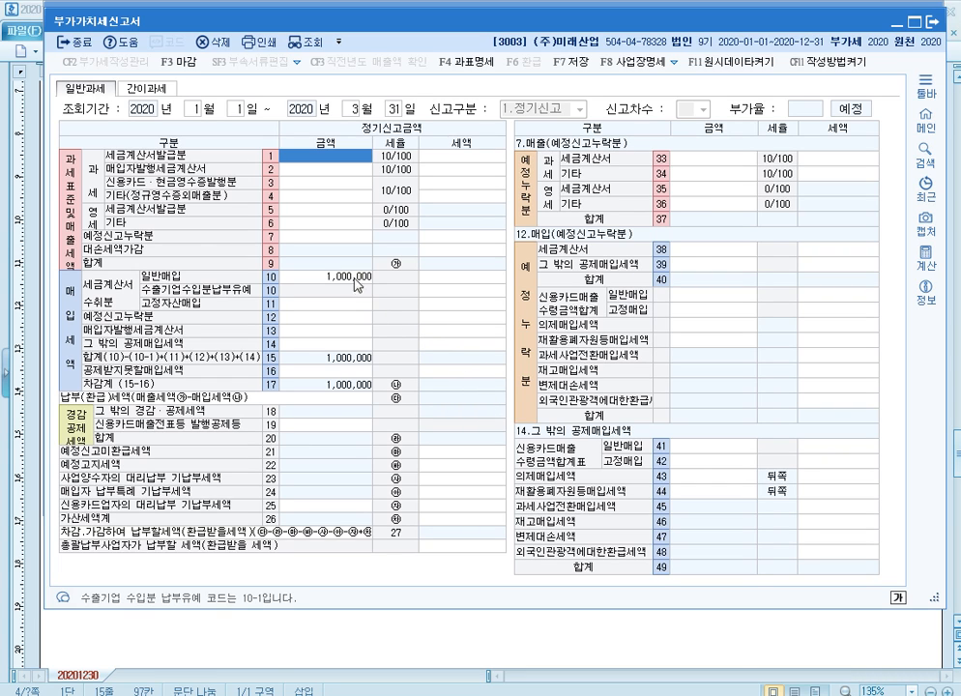
left_click(351, 278)
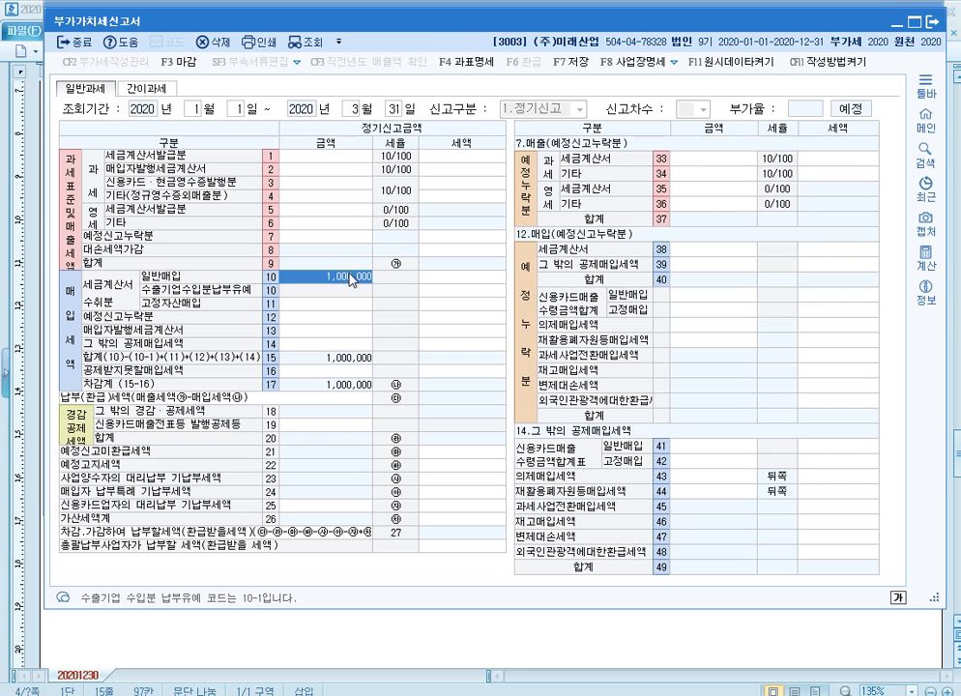
left_click(453, 280)
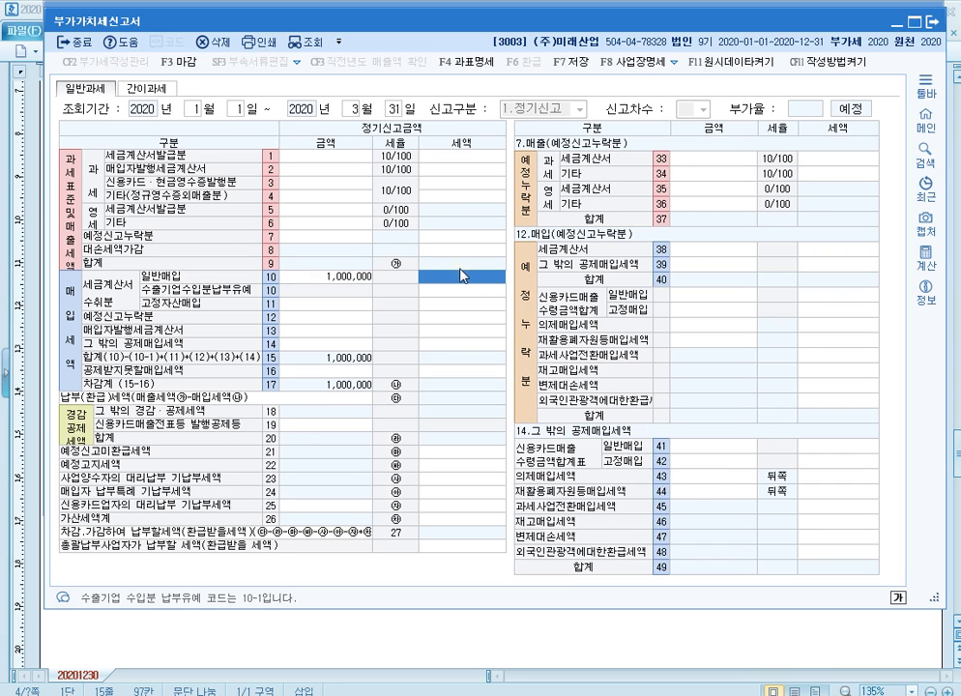
left_click(348, 279)
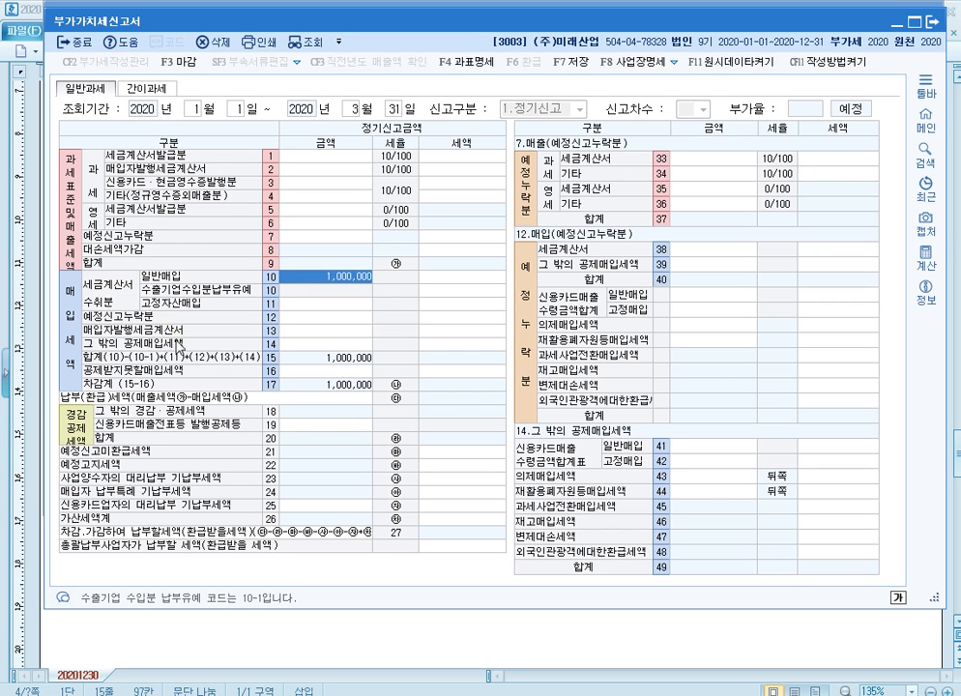
Return to the Hangul document and add another blank 증빙서류, 과세유형, 부가가치세신고서, 부속서류 block below the 52.영세 block.
left_click(466, 641)
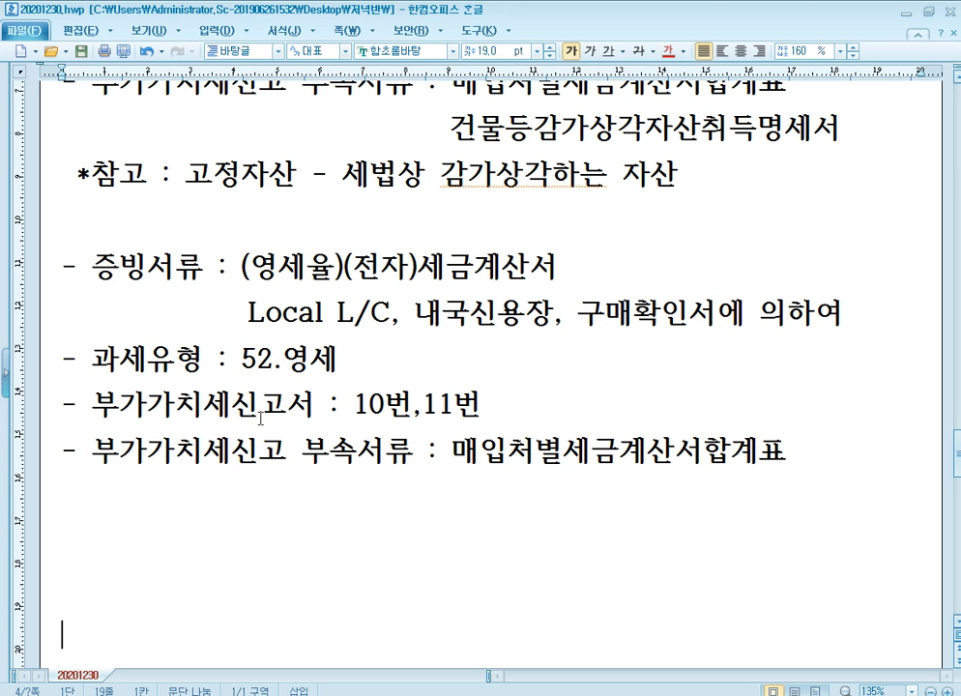
scroll(118, 471, "down", 1)
left_click(118, 471)
type("- 증빙서류 : - 과세유형 : - 부가가치세신고서 : - 부가가치세신고 부속서류 :")
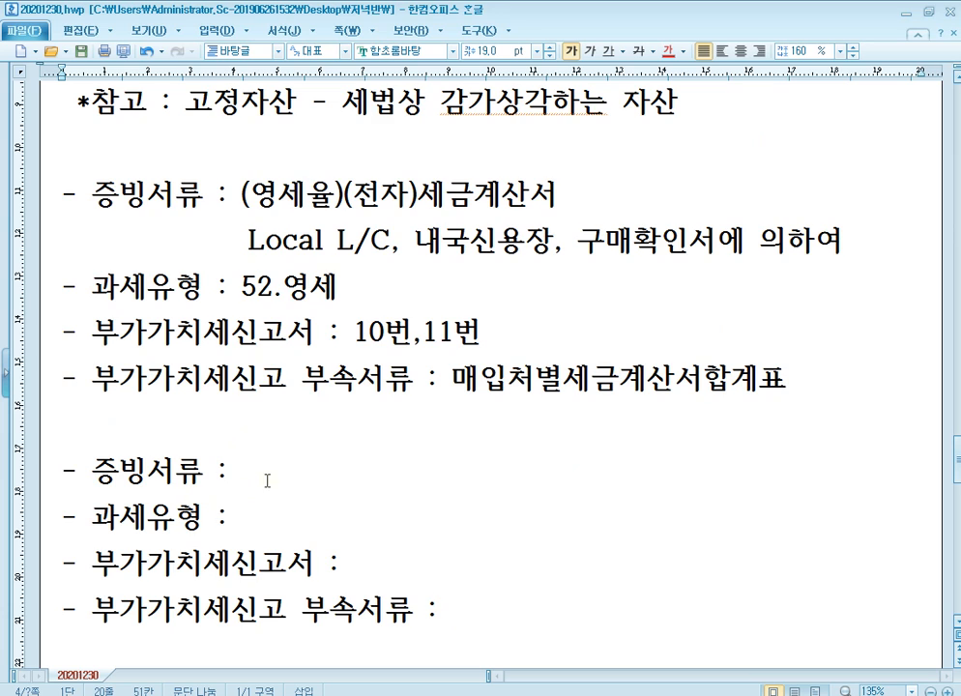
Fill in the newest block's 증빙서류 entry with "(전자)계산서".
scroll(432, 468, "down", 1)
scroll(432, 468, "down", 1)
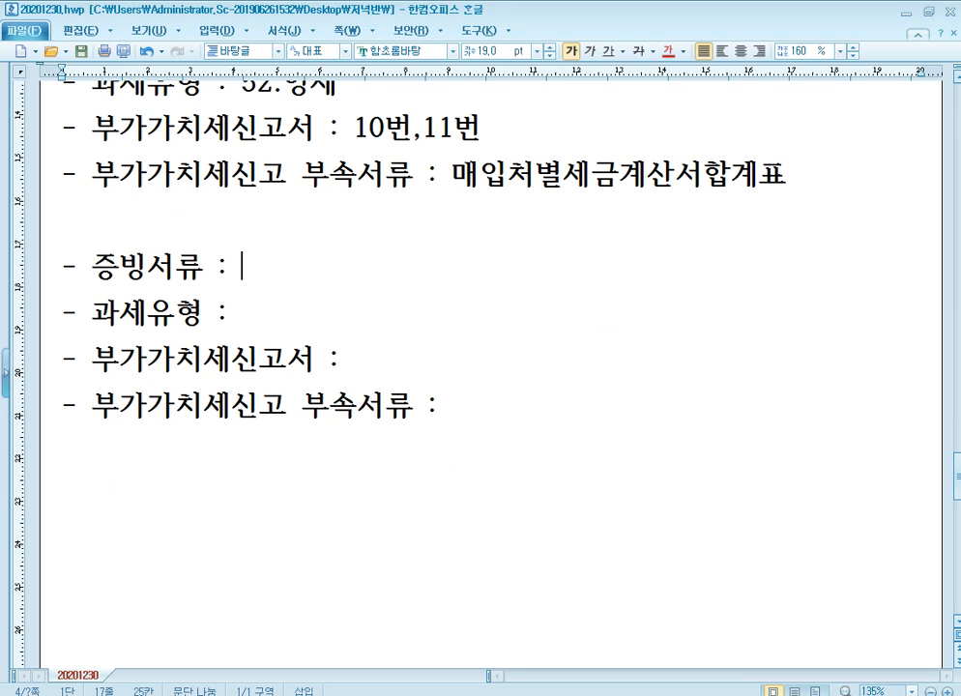
type("(wjsw)")
key("BackSpace")
key("BackSpace")
key("BackSpace")
key("BackSpace")
key("BackSpace")
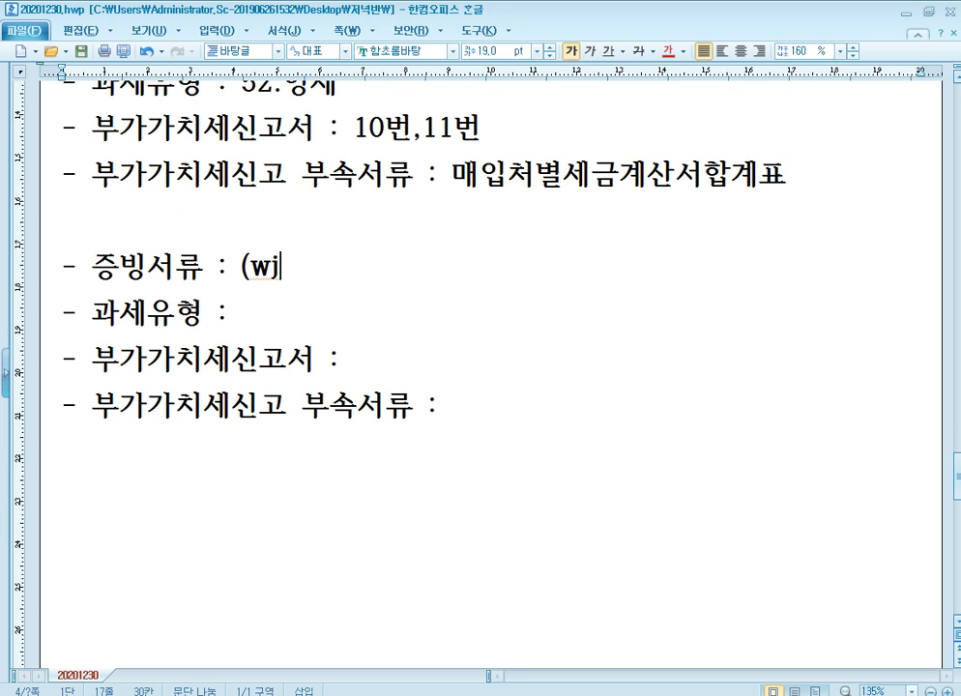
key("Hangul")
type("전자)")
type("계산서")
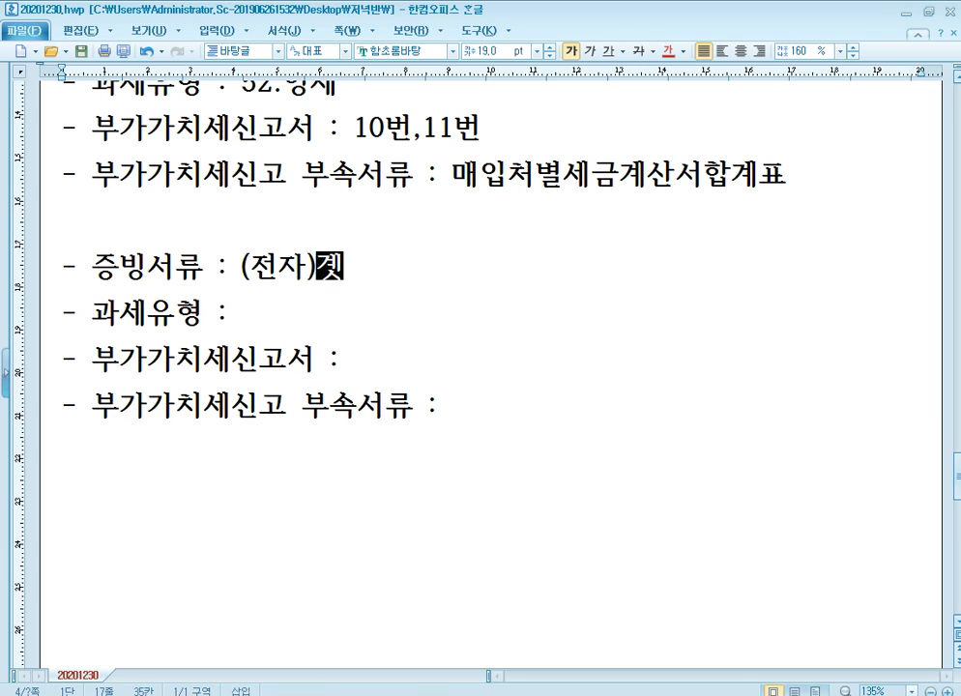
Fill in the newest block's 과세유형 entry with "53.면세".
key("Down")
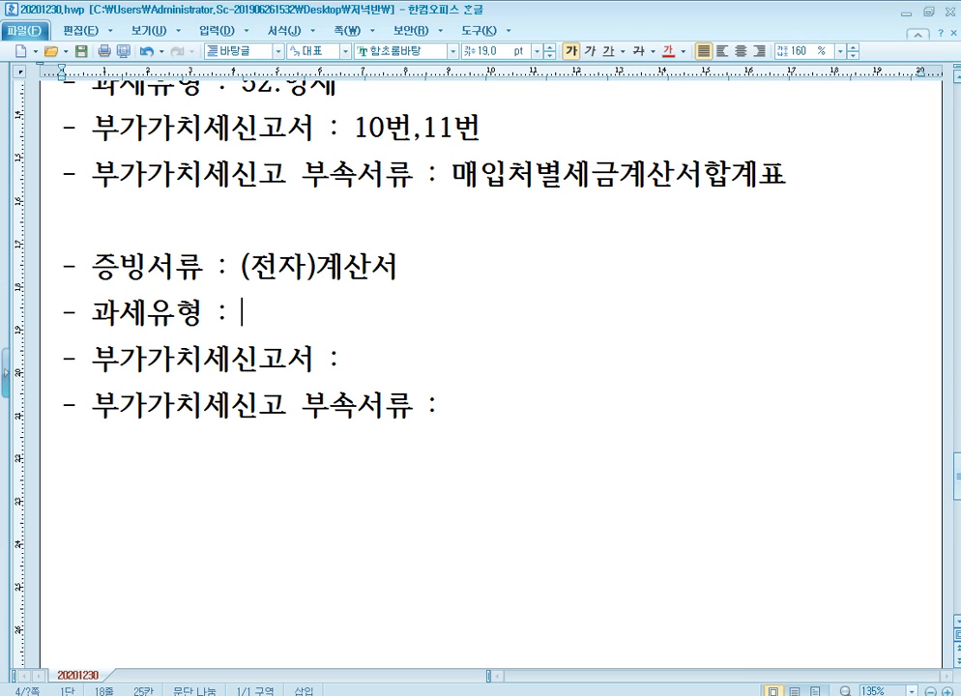
type("53.면ㅅ")
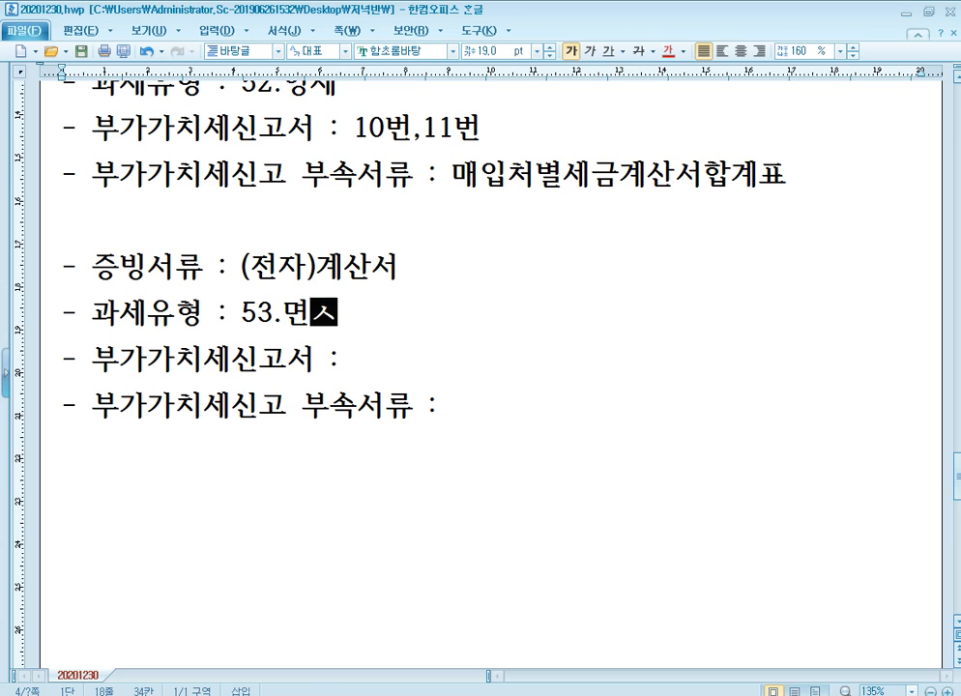
type("ㅔ")
Fill in the 53.면세 block's 부가가치세신고서 entry with "X , 과세표준명세서 85번".
key("Down")
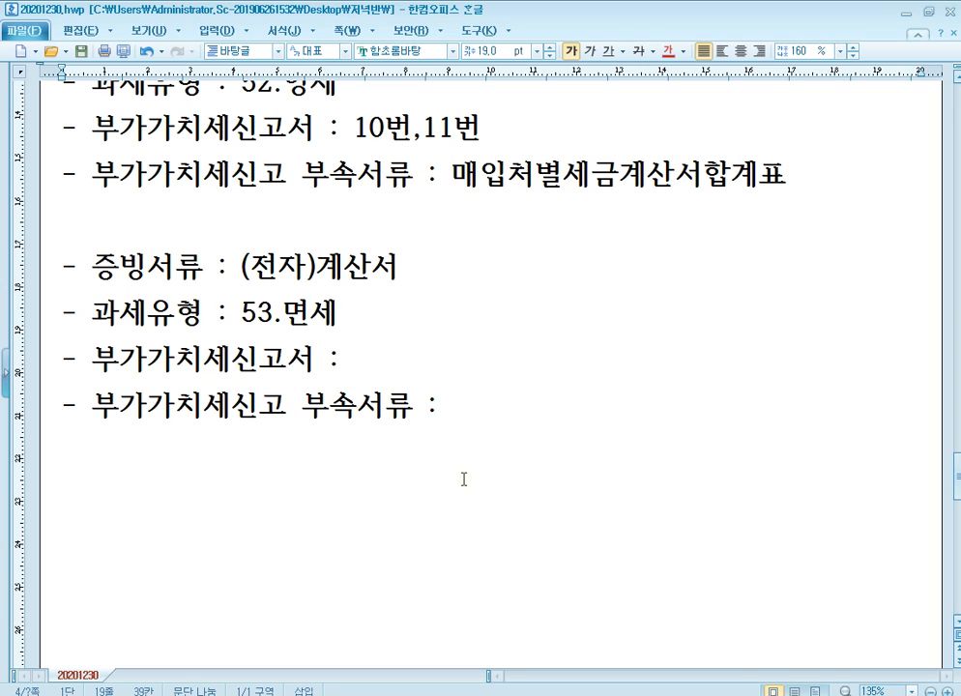
type("X ,")
type("과세표")
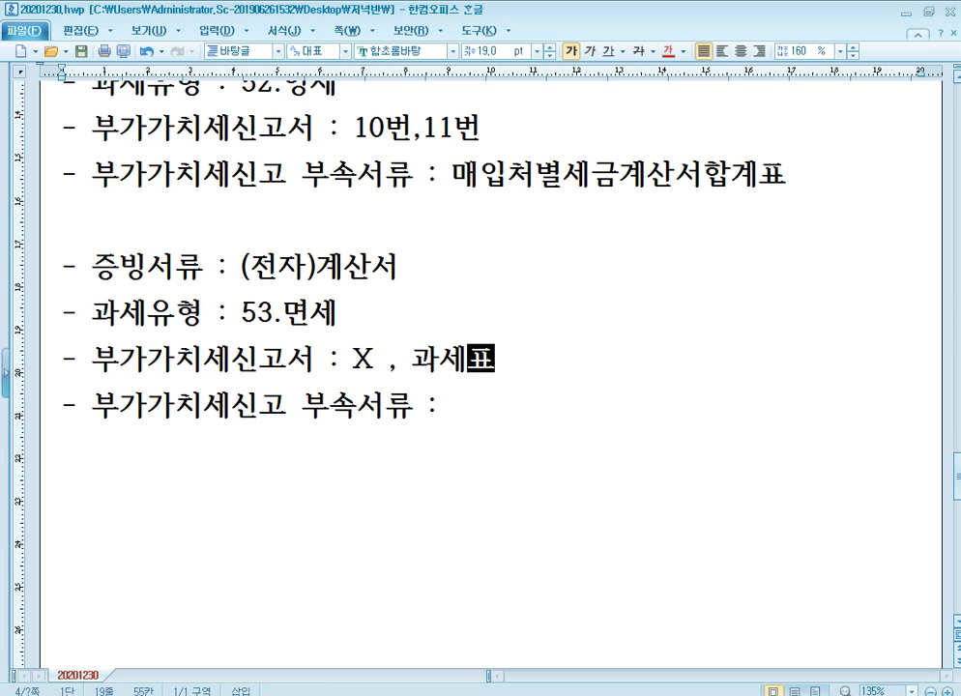
type("준명세서")
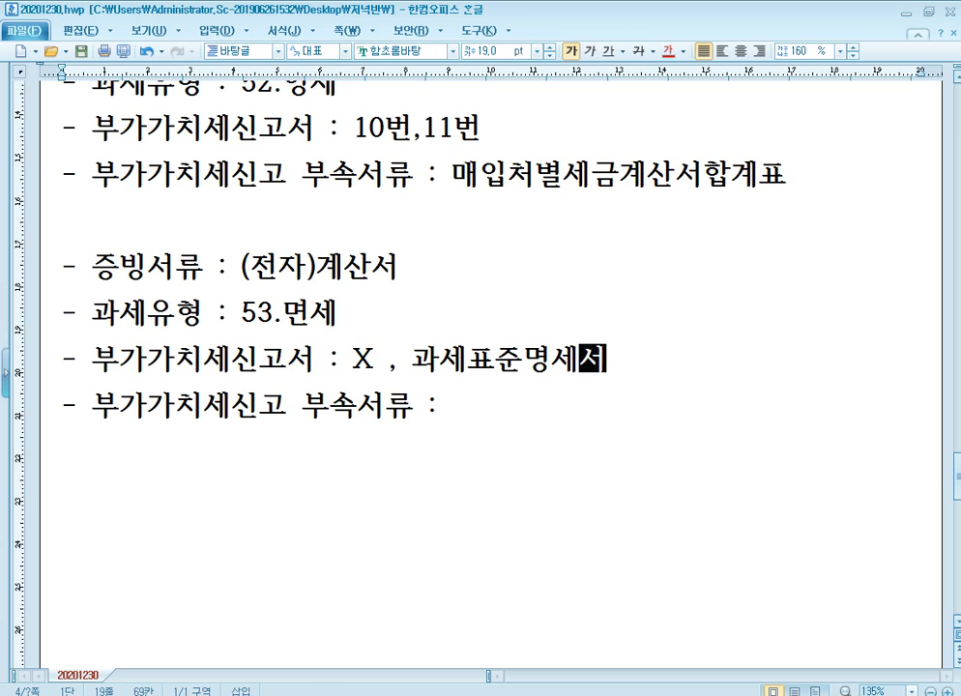
type(" 85번")
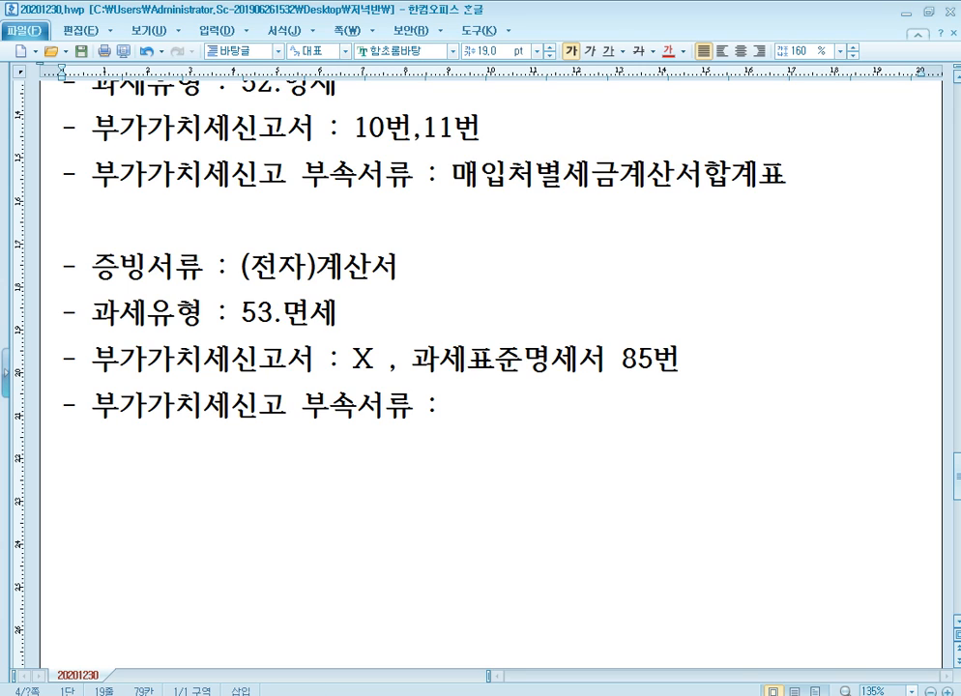
Fill in the 53.면세 block's 부가가치세신고 부속서류 entry with "매입처별계산서합계표".
left_click(463, 477)
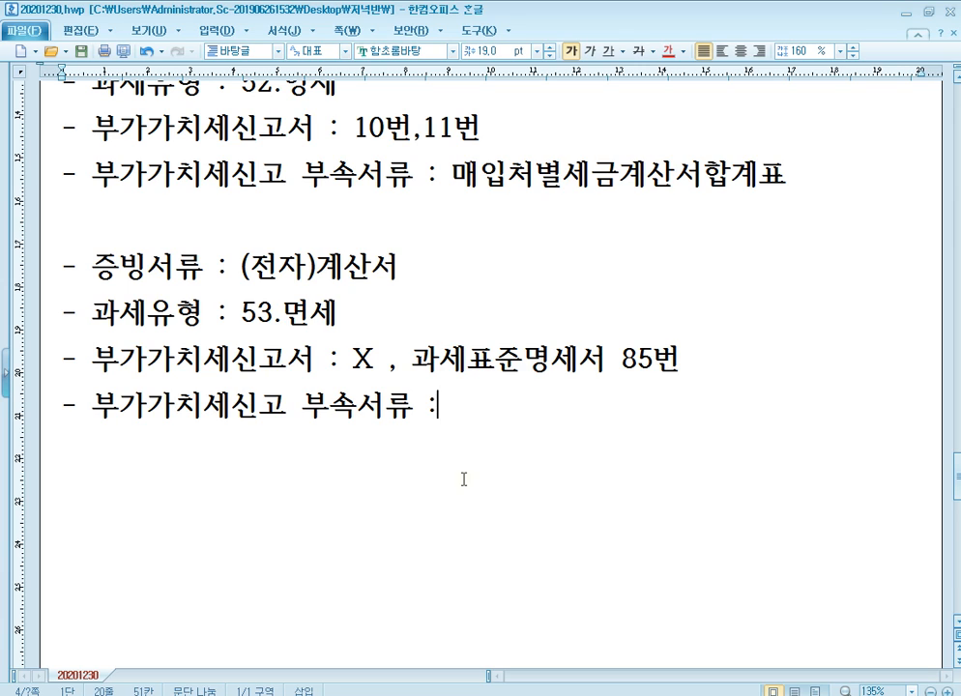
type("매입처")
type("별")
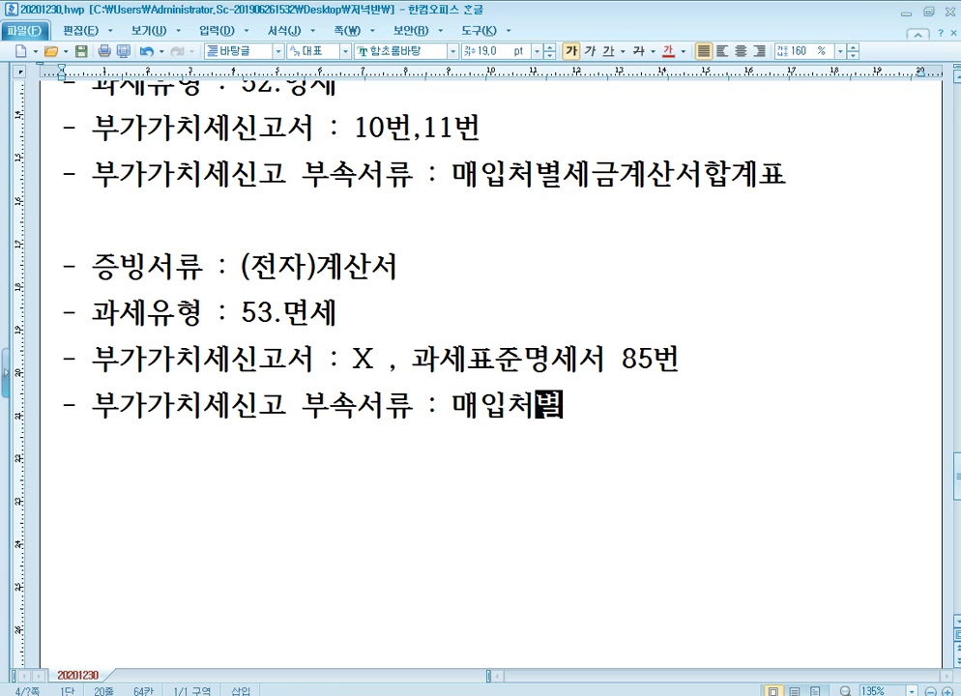
type("계산서합계표")
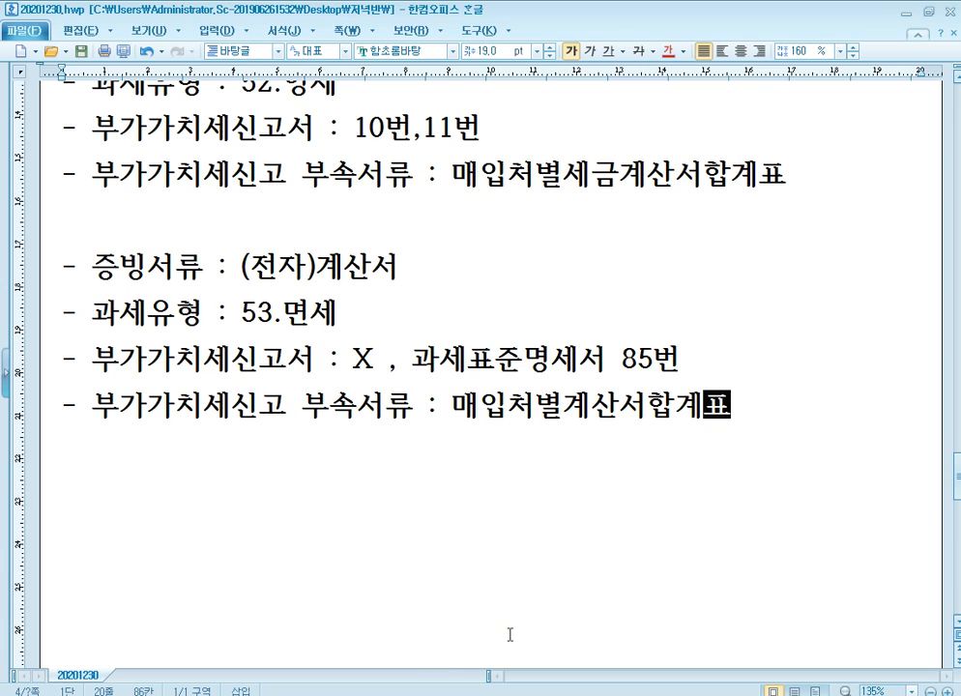
Switch to the 매입매출전표입력 window and change the 영세 purchase voucher's 유형 to 53.면세.
left_click(492, 695)
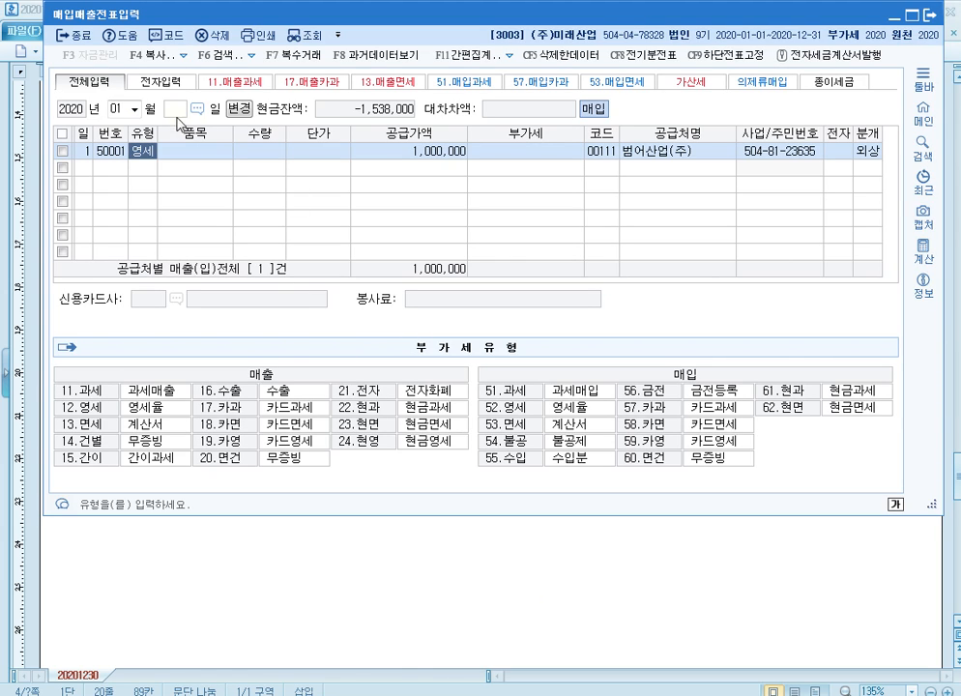
type("13")
key("Return")
left_click(145, 155)
Switch to the 부가가치세신고서 window and examine row 85, 계산서수취금액, in the 과세표준명세 dialog, closing it when done.
mouse_move(388, 695)
left_click(389, 609)
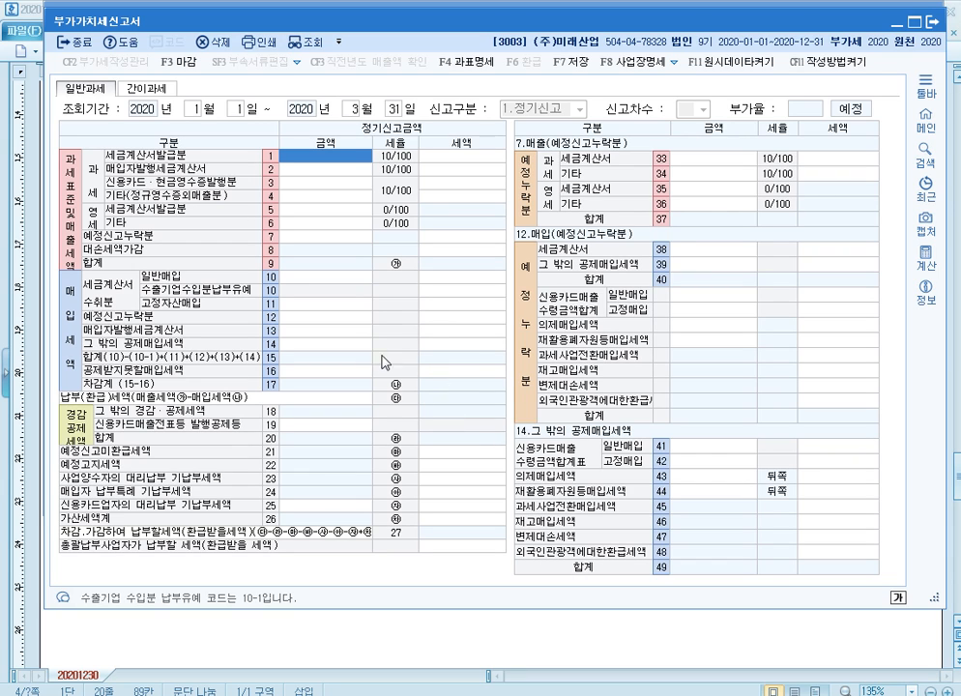
left_click(472, 70)
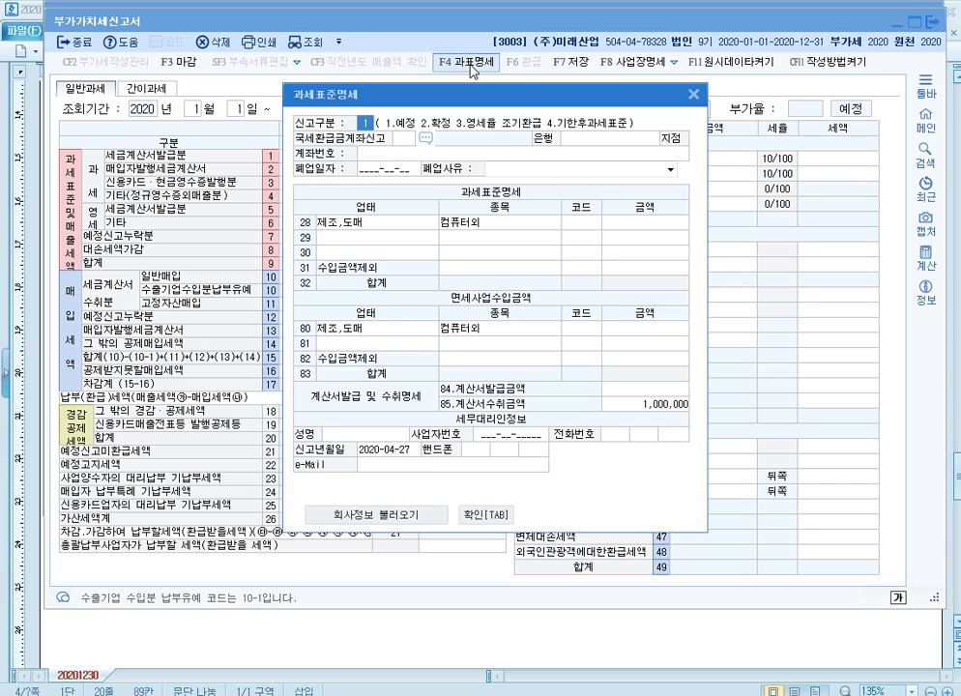
left_click(663, 404)
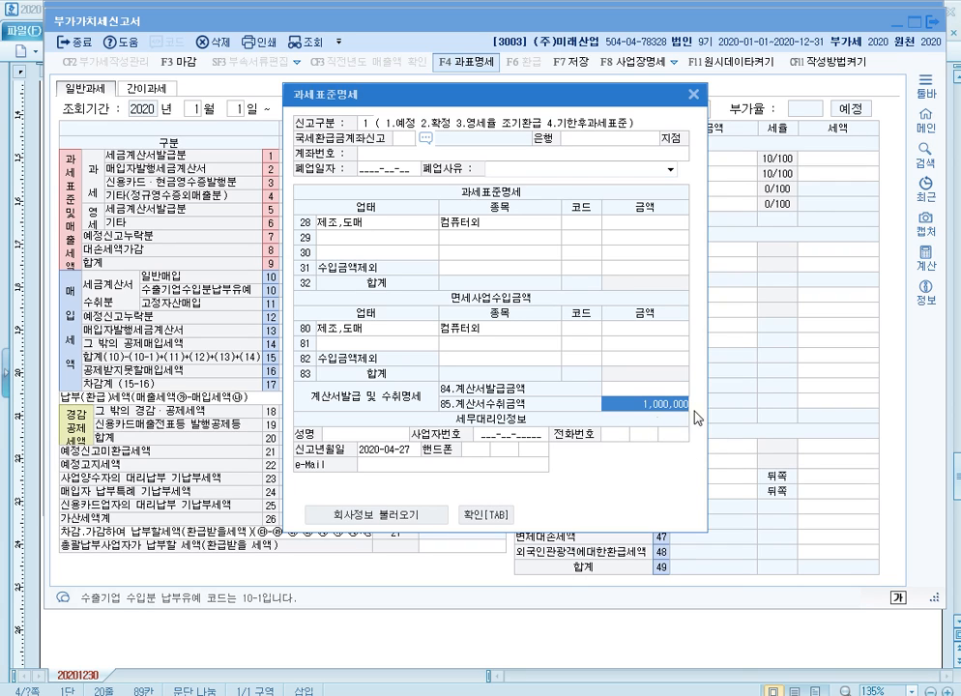
left_click(694, 98)
Return to the Hangul document and add another blank 증빙서류, 과세유형, 부가가치세신고서, 부속서류 block below the 53.면세 block.
key("alt+Tab")
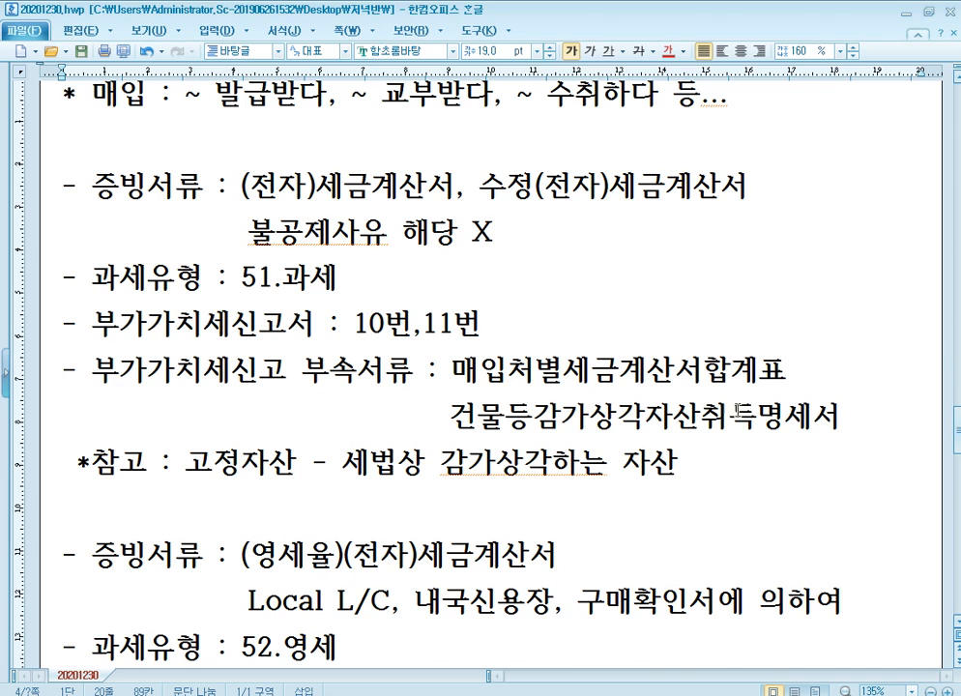
scroll(739, 411, "down", 10)
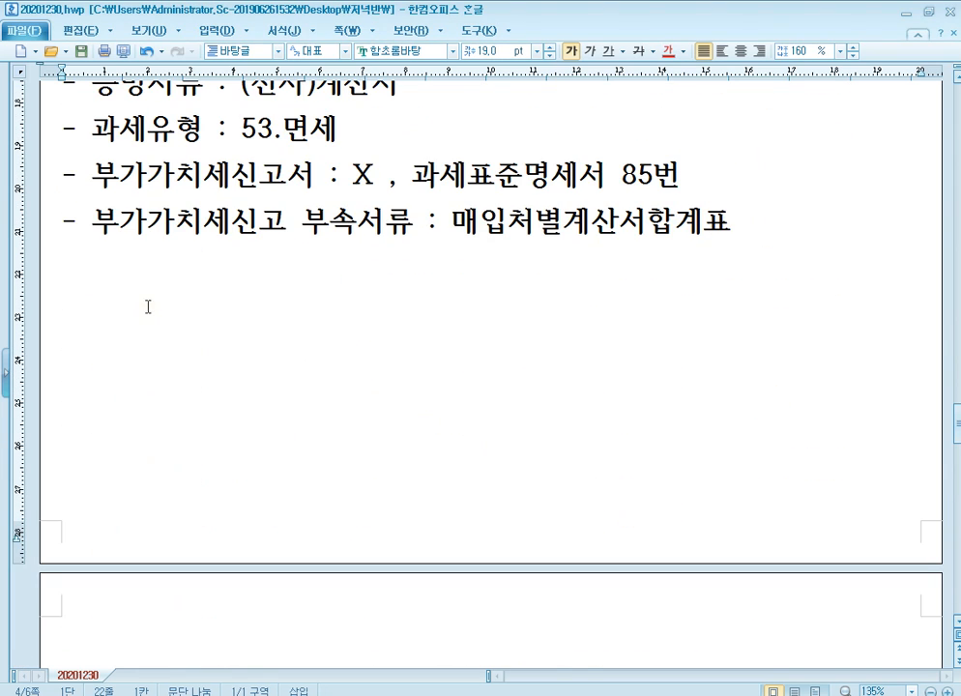
type("- 증빙서류 : - 과세유형 : - 부가가치세신고서 : - 부가가치세신고 부속서류 :")
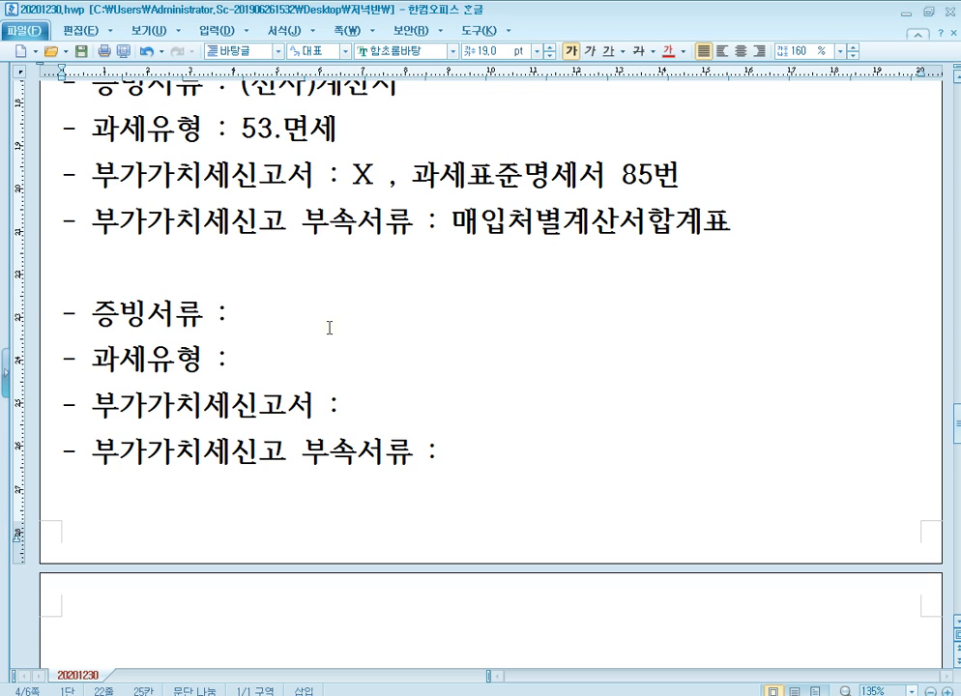
Fill in the new block's 증빙서류 entry with "(전자)세금계산서" and a second line reading "불공제사유 해당 O".
type("(전자")
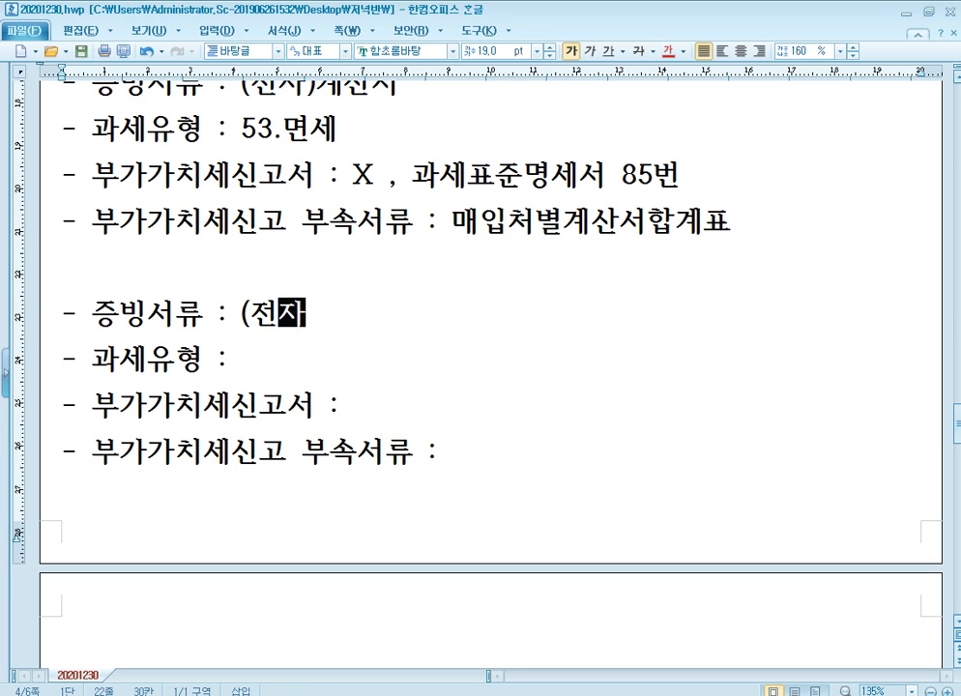
type(")세금계산ㅅ")
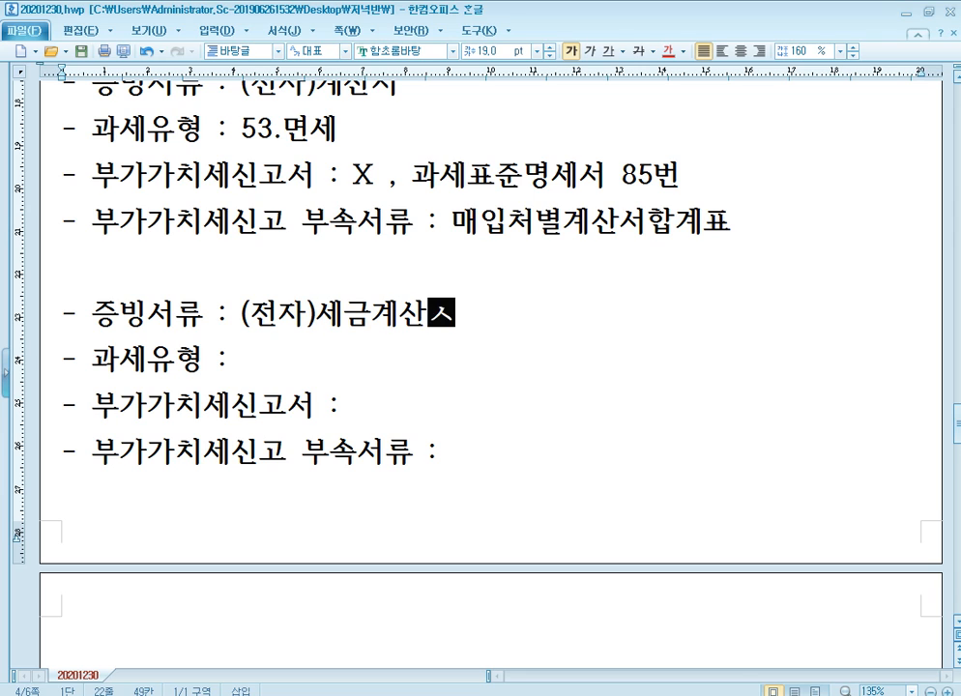
type("ㅓ")
key("Return")
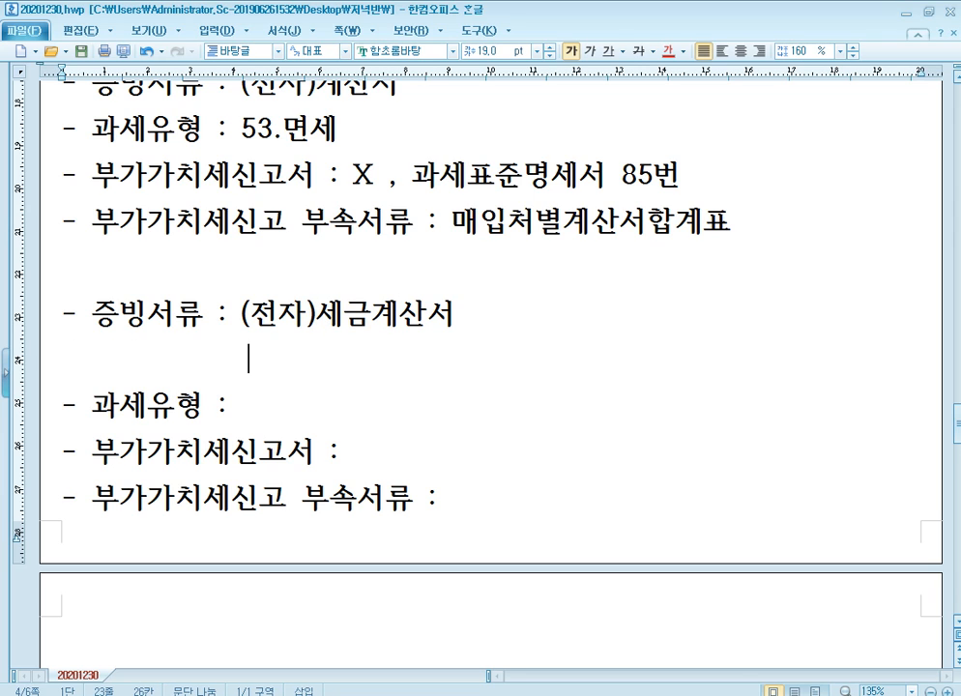
type("불공제사유")
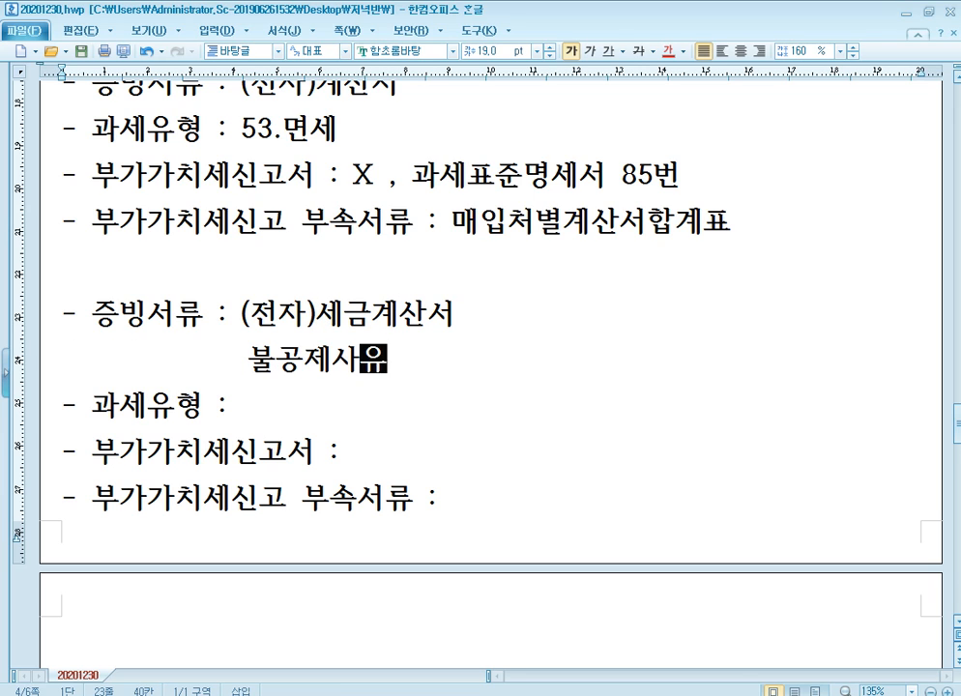
type(" 해당 ")
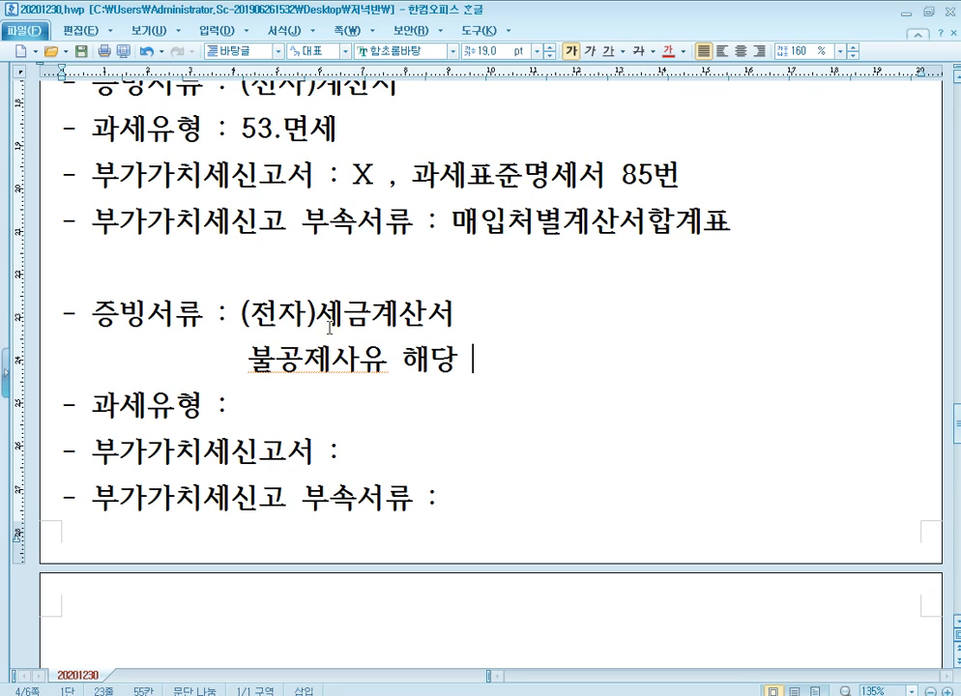
type("O")
Fill in the new block's 과세유형 entry with "54.불공 - 불공제사유 선택".
key("Down")
type("54.")
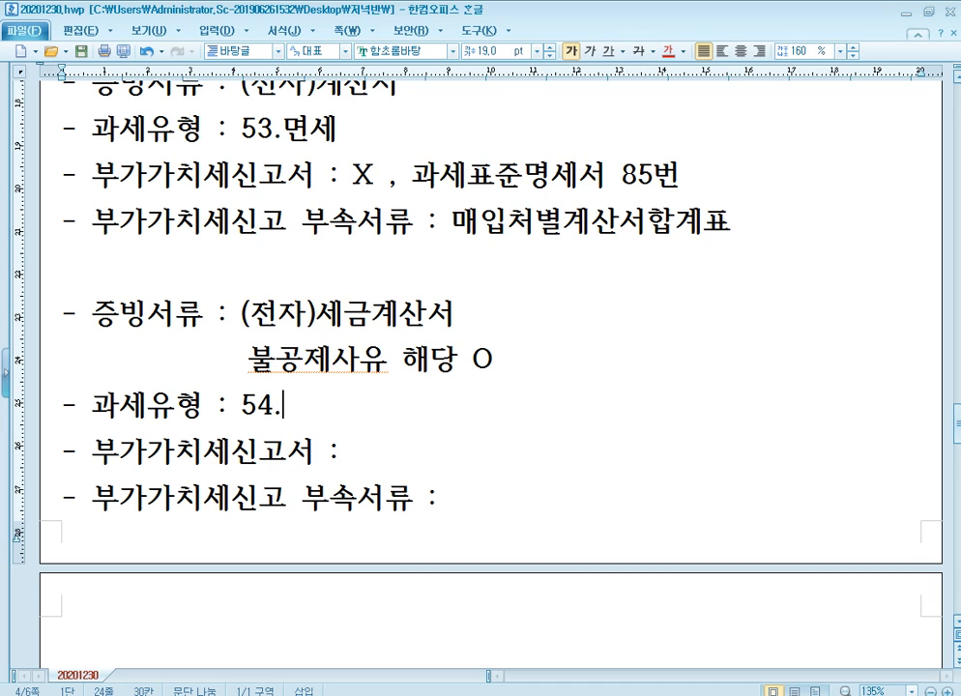
type("qnfr")
key("BackSpace")
key("BackSpace")
key("BackSpace")
key("BackSpace")
type("불공")
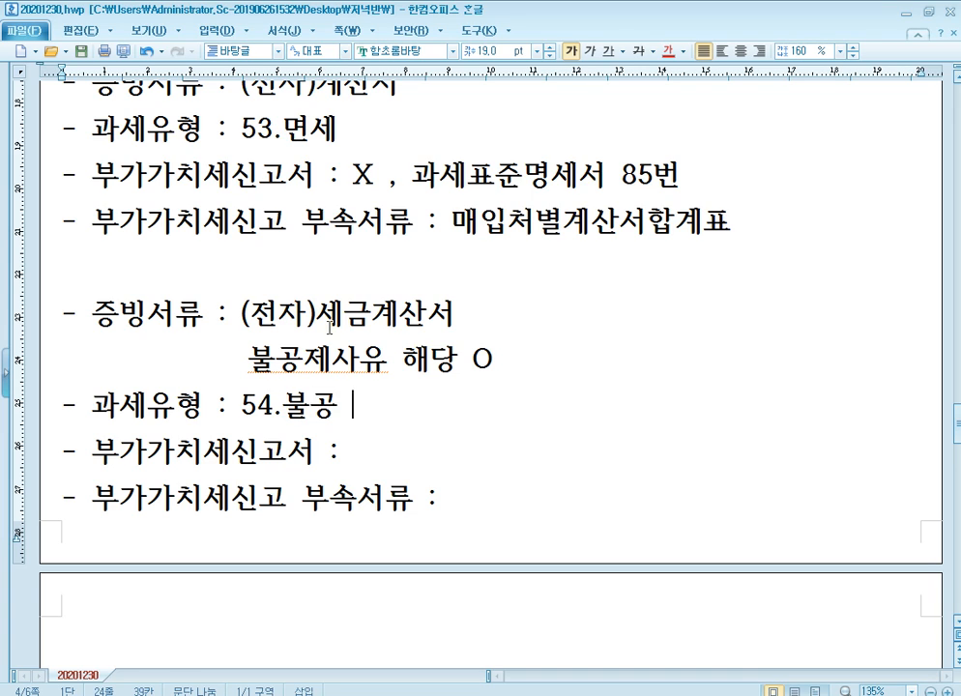
type(" - 불공제사유 선")
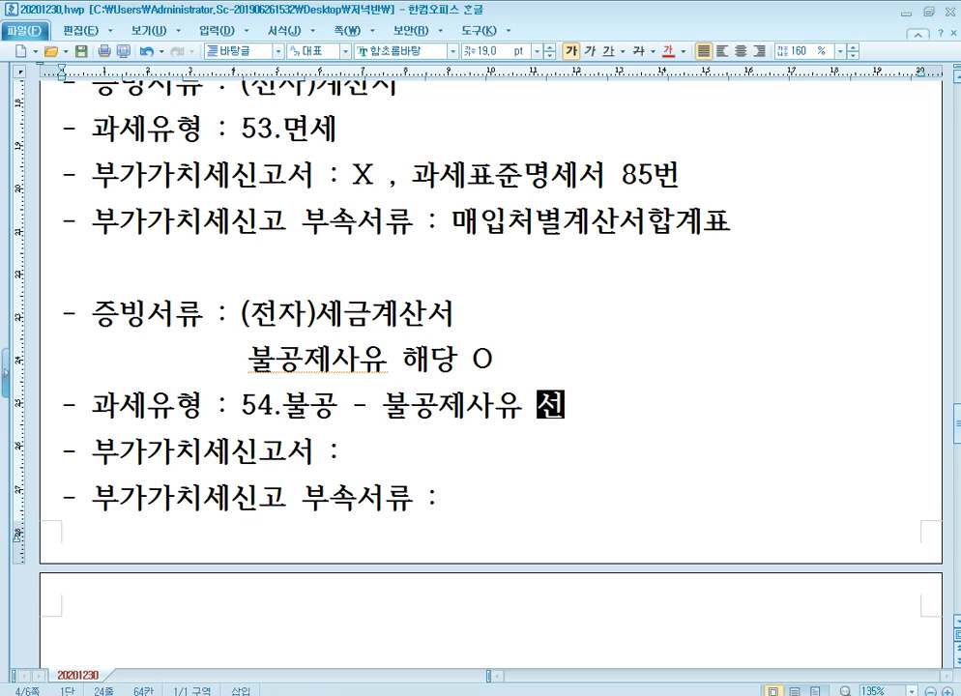
type("태")
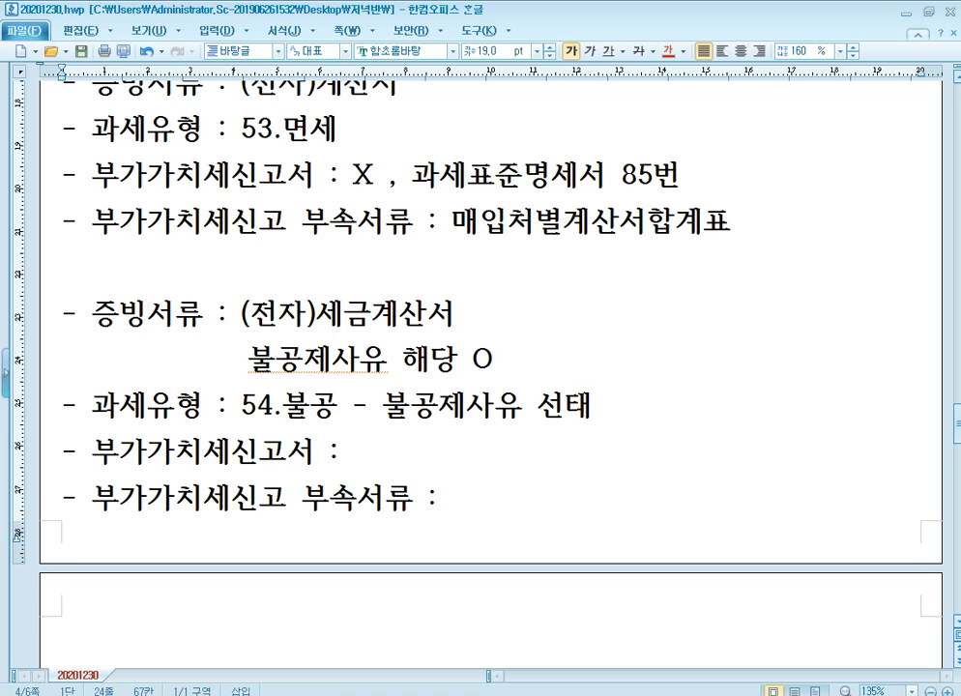
type("ㄱ")
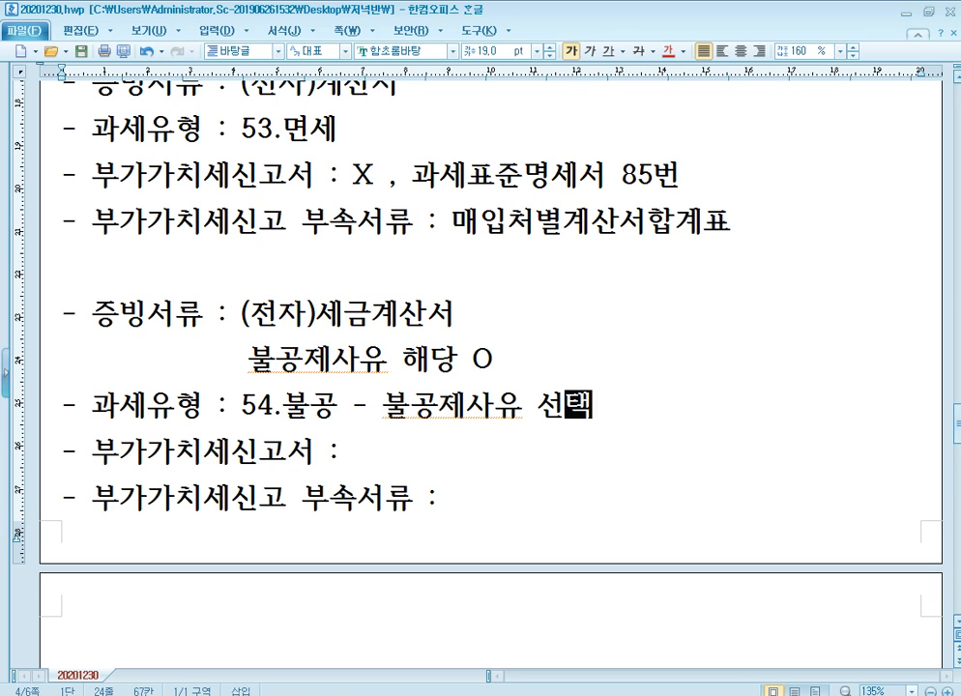
Insert blank lines above the 54.불공 block so that the whole block starts on the next page.
left_click(329, 326)
key("Up")
key("Up")
key("Up")
key("Up")
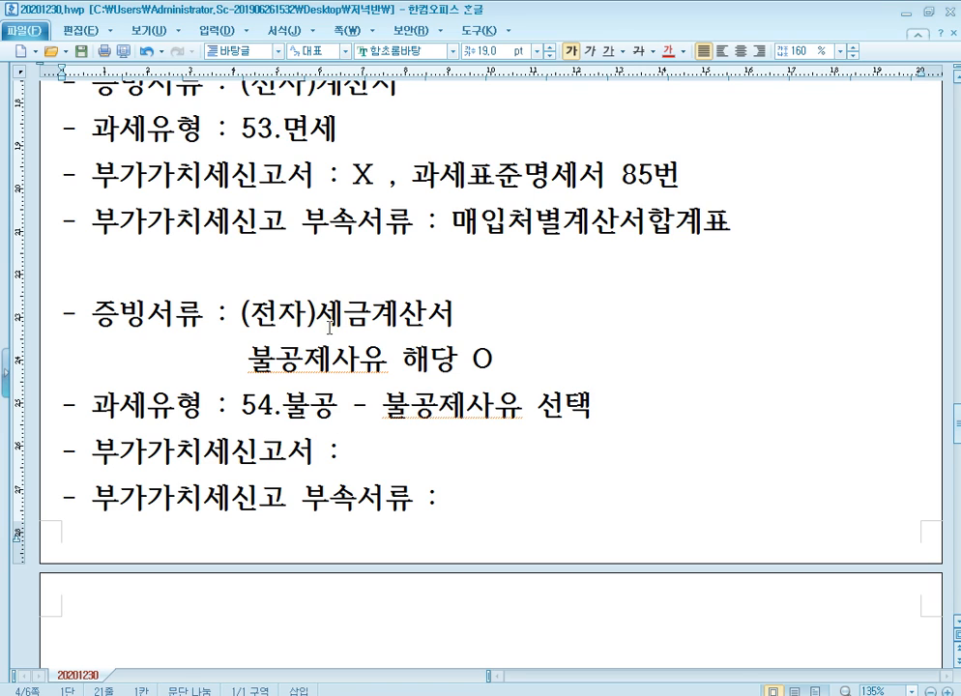
key("Return")
key("Return")
key("Return")
key("Return")
scroll(387, 359, "down", 2)
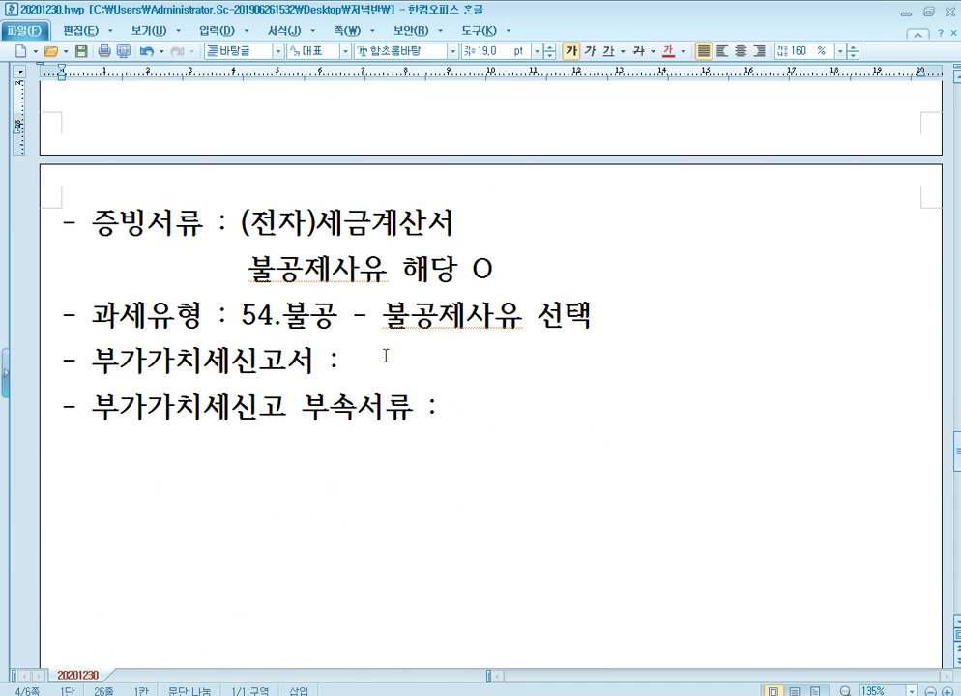
Fill in the 54.불공 block's 부가가치세신고서 entry with "10번,11번 + 16번(50번)".
left_click(443, 366)
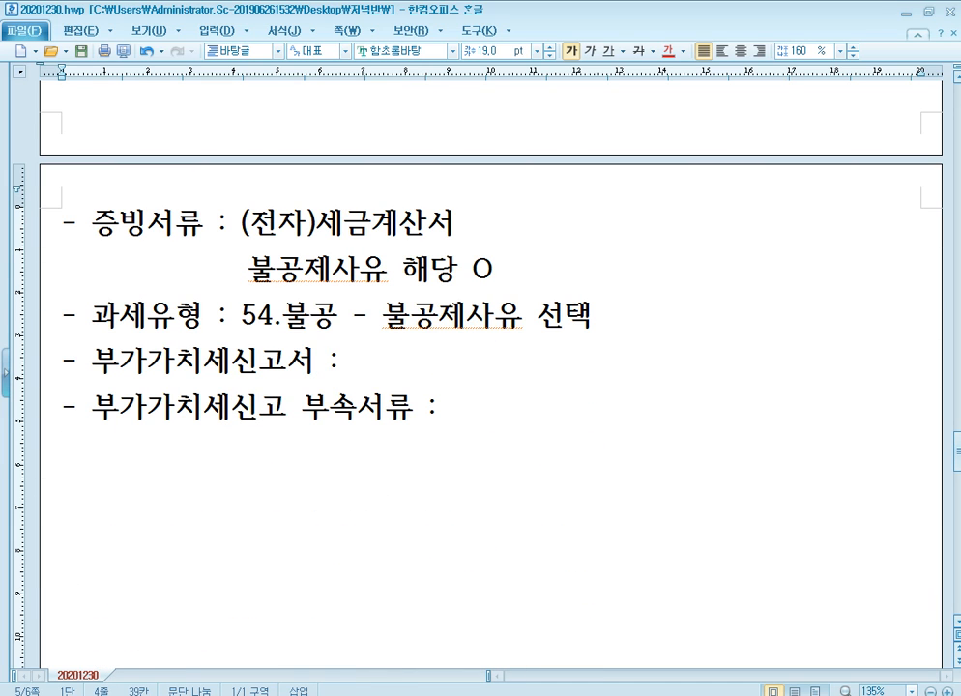
type("10버")
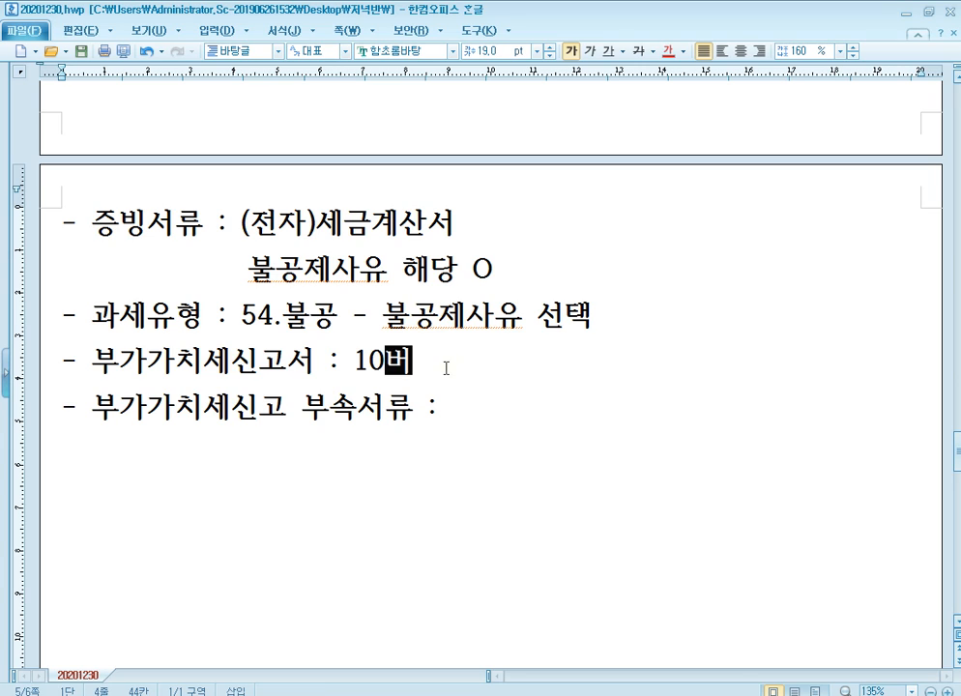
type("ㄴ,1")
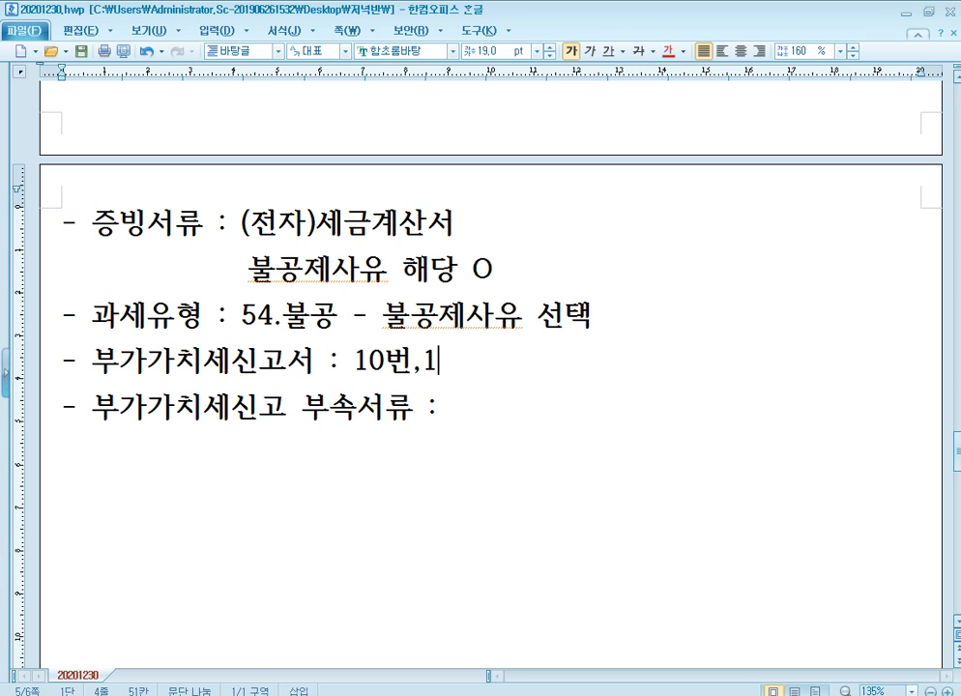
type("1버")
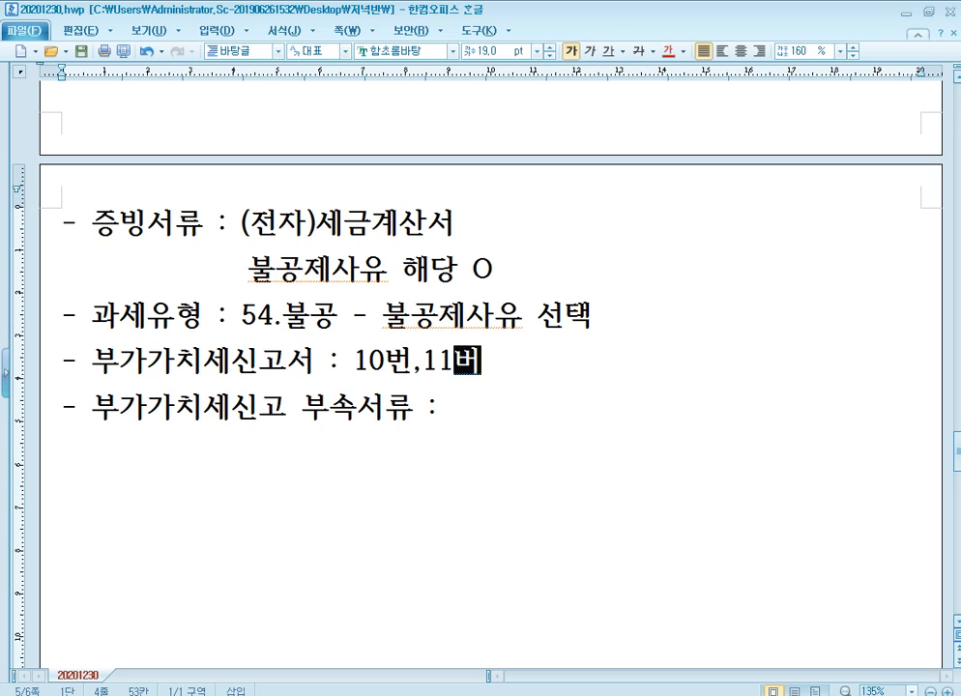
type("ㄴ")
type(" +")
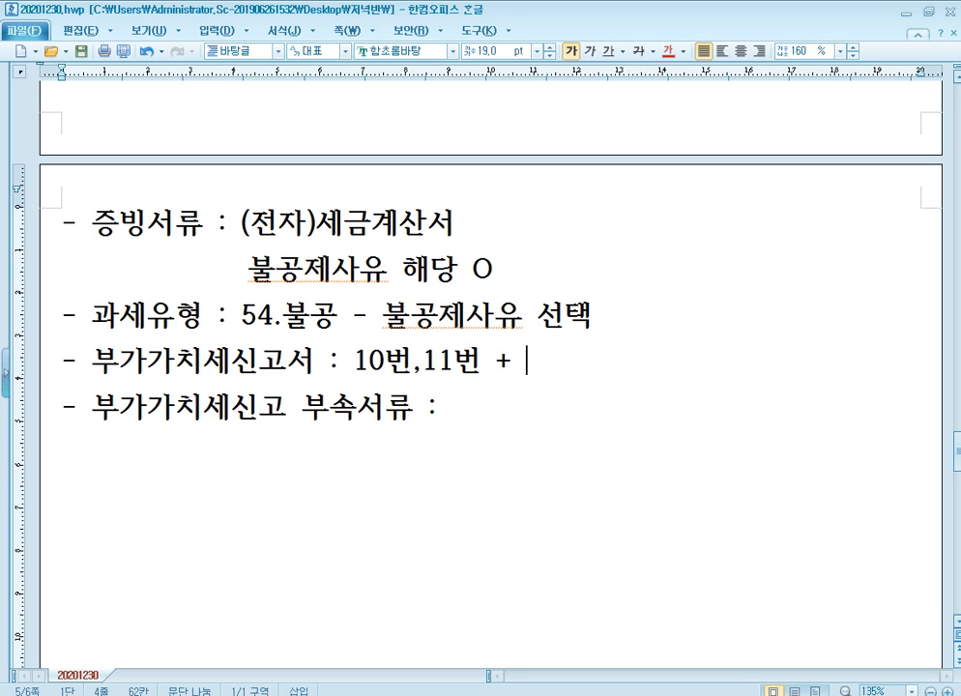
type(" 16번(")
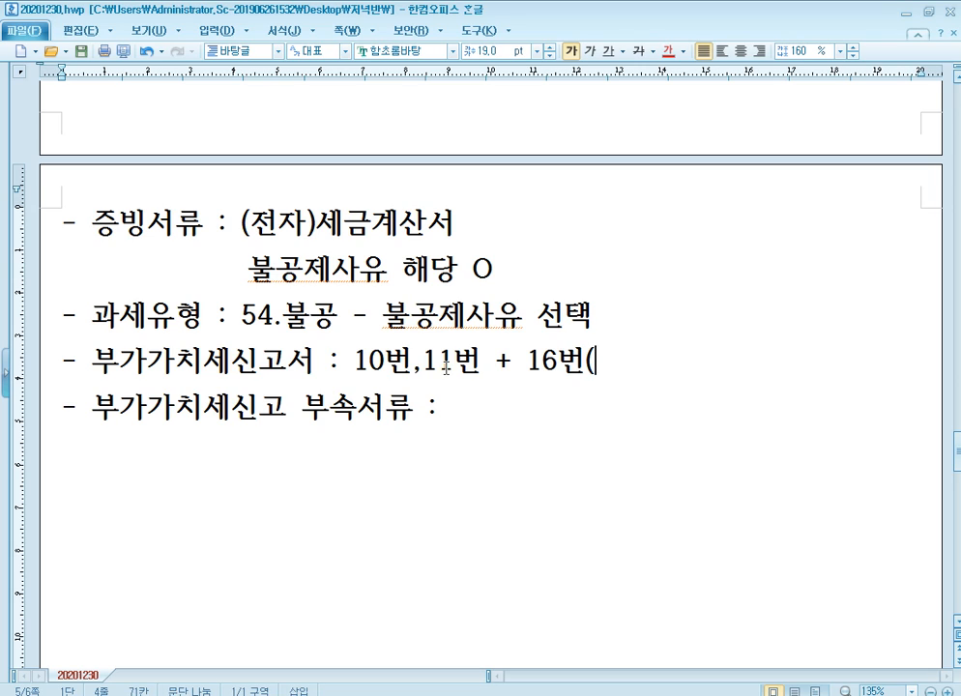
type("50번)")
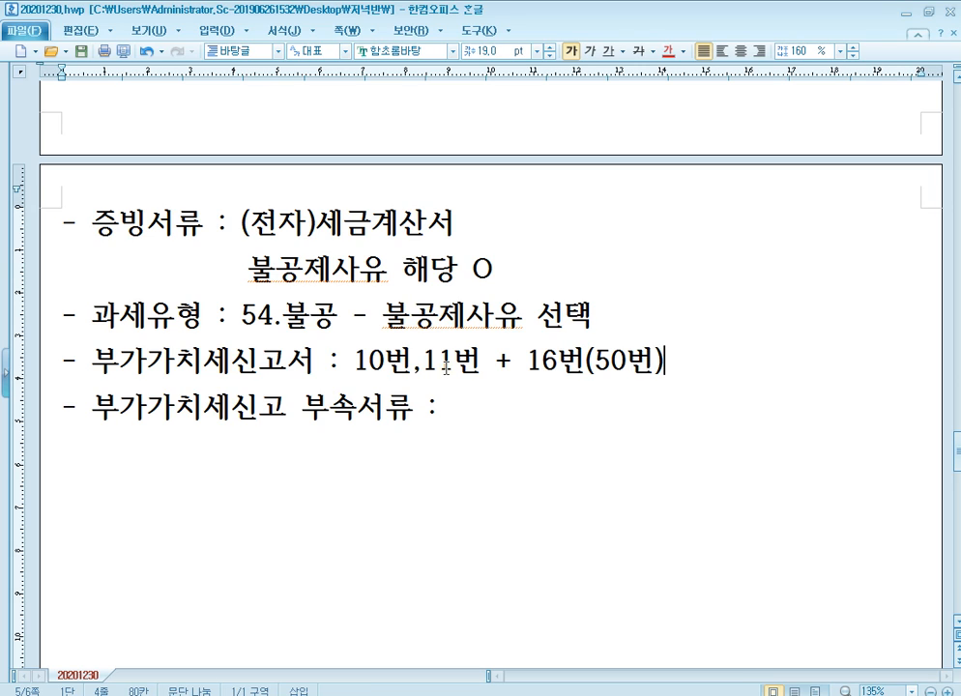
Fill in the 54.불공 block's 부속서류 entry with "매입처별세금계산서합계표" and a second line reading "공제받지 못할 매입세액명세서".
key("Down")
type("매입처별세")
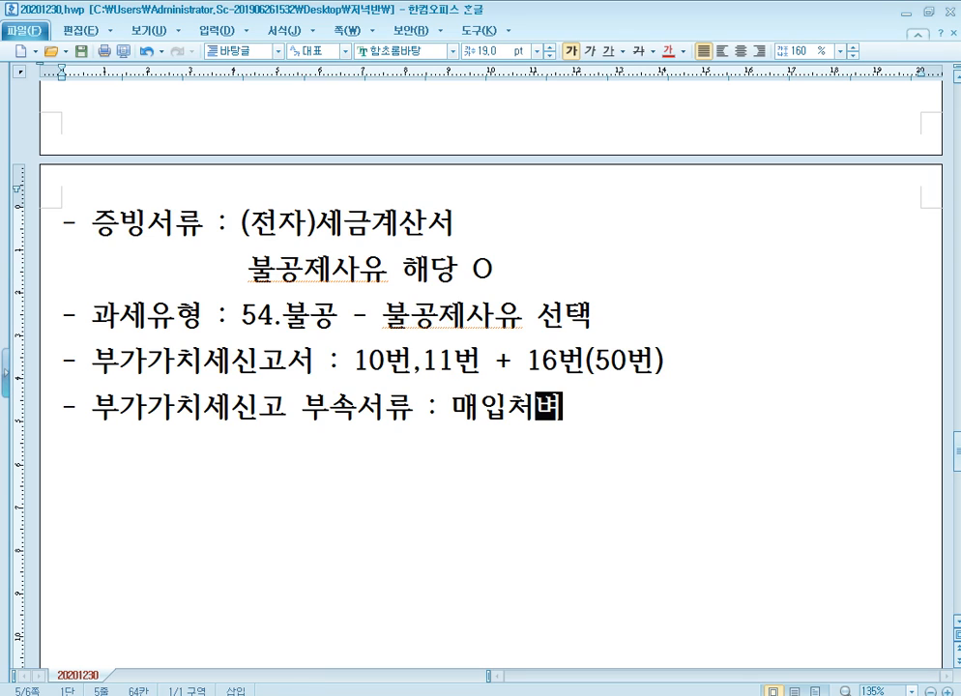
type("금계산서합계")
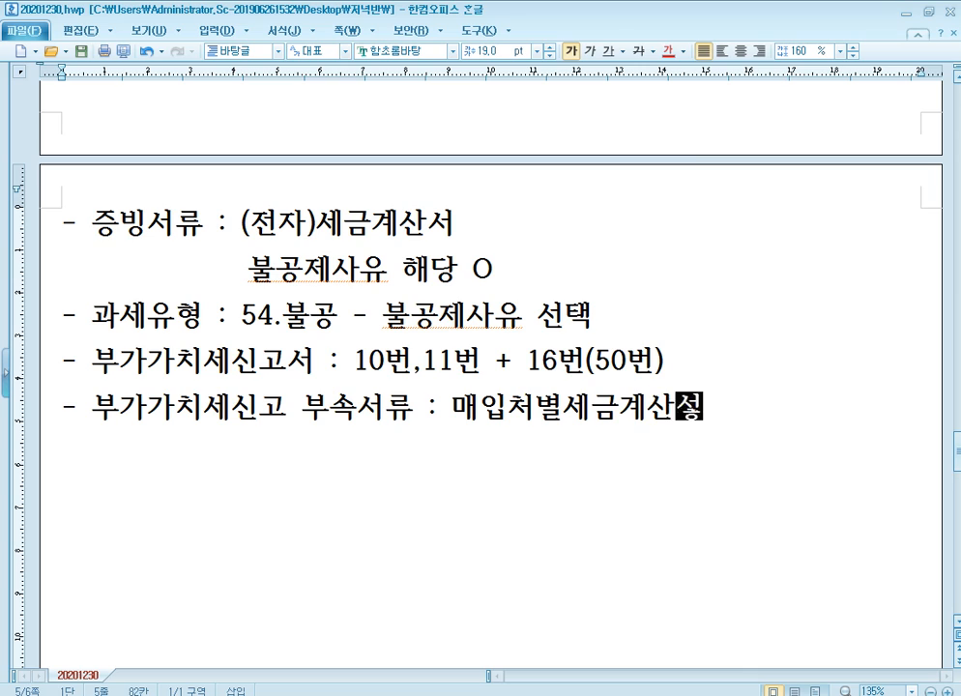
type("표")
key("Return")
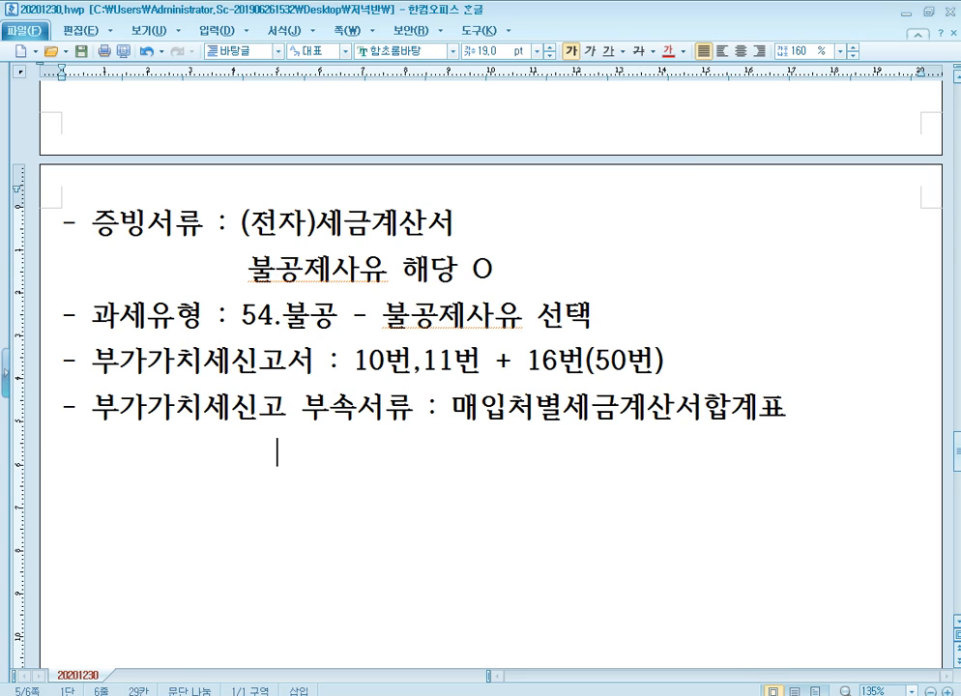
type("공")
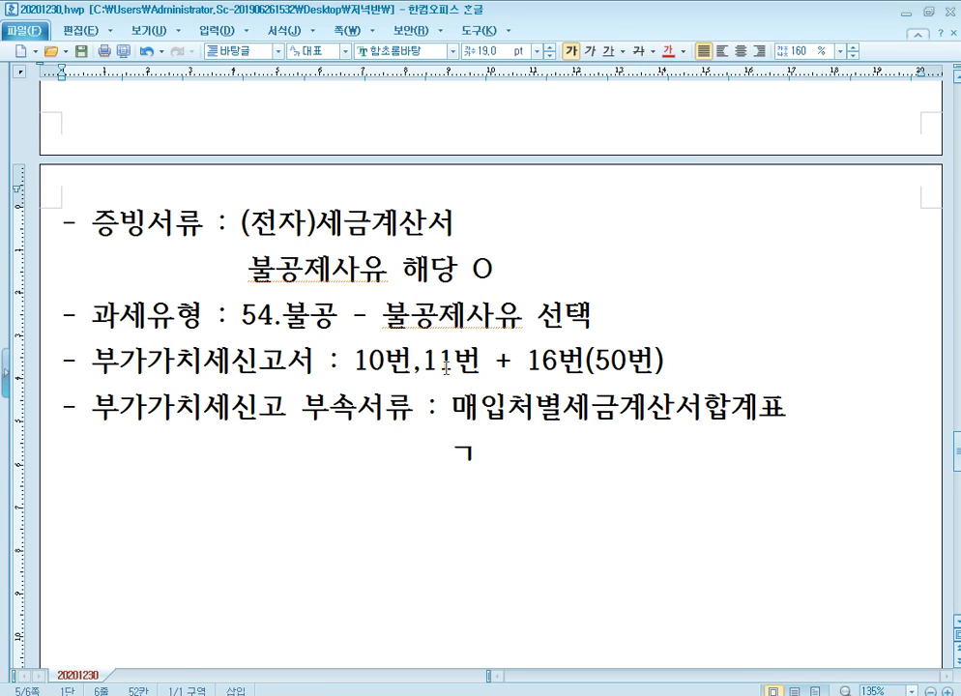
type("제받지")
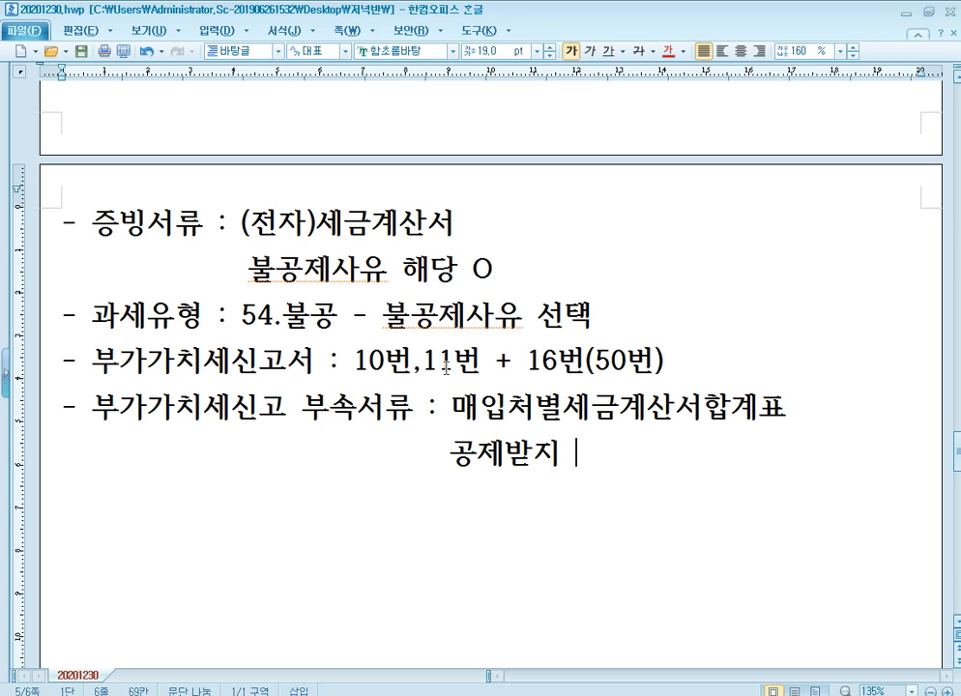
type(" 못할 매입세액")
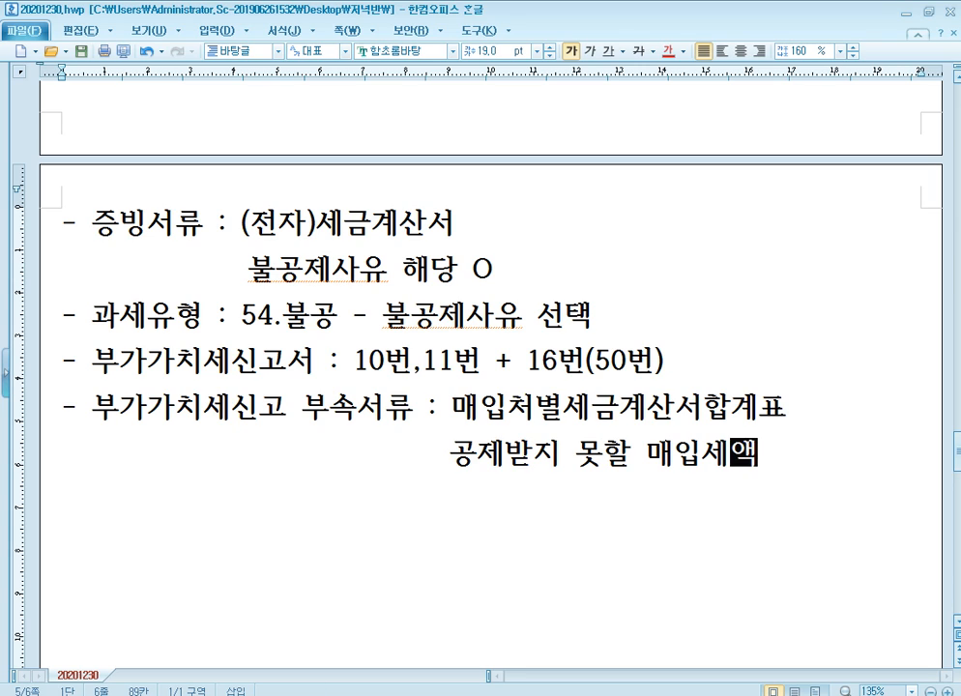
type("명ㅅㅔ서")
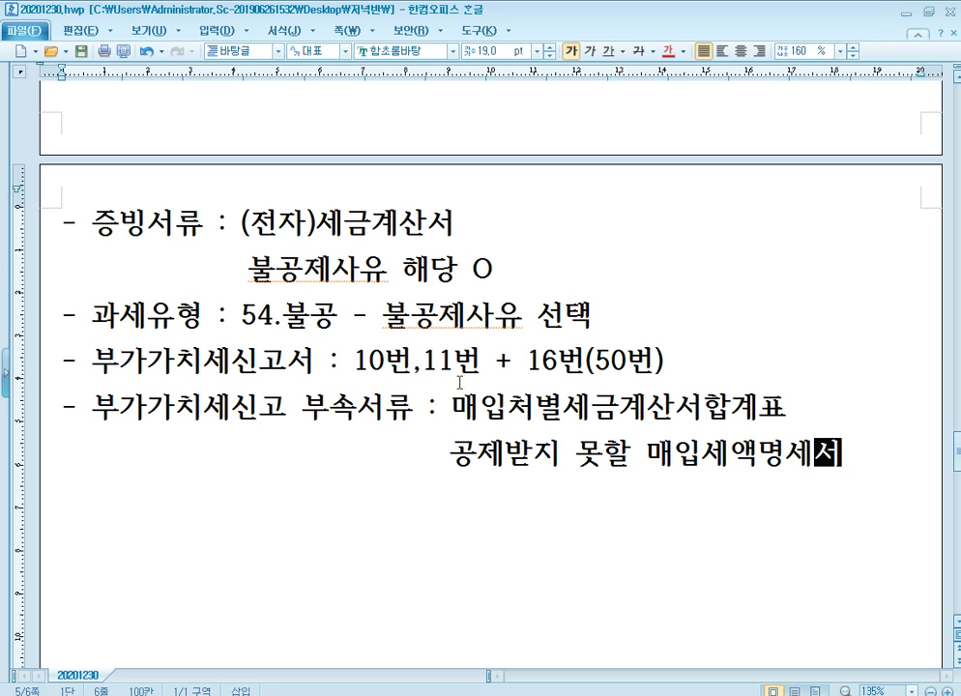
scroll(534, 414, "down", 1)
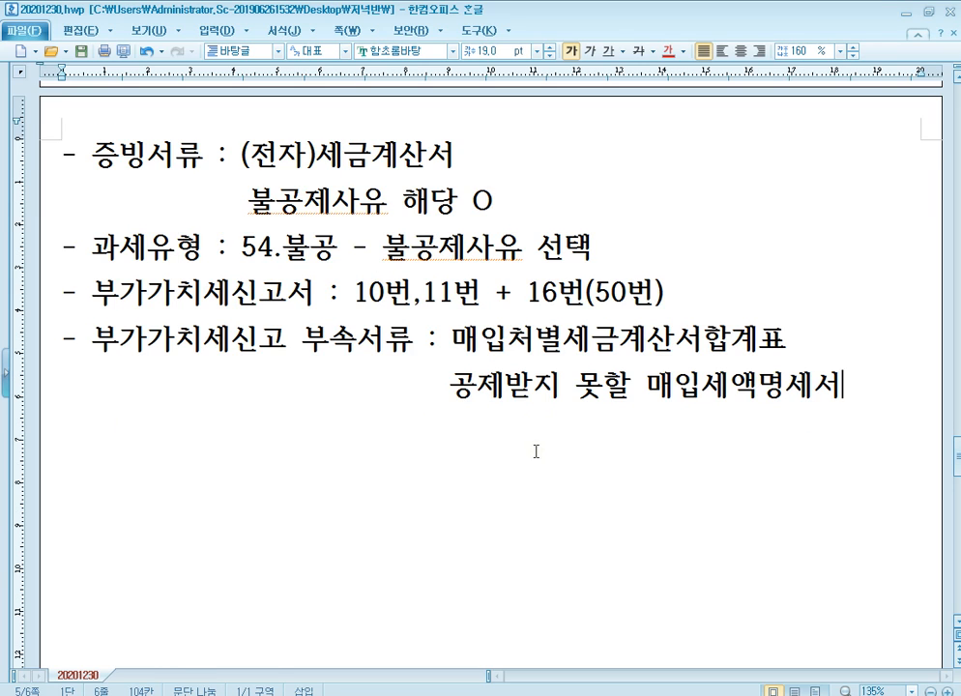
Switch to the 매입매출전표입력 window and change voucher 50001's type to 51 (과세).
mouse_move(350, 694)
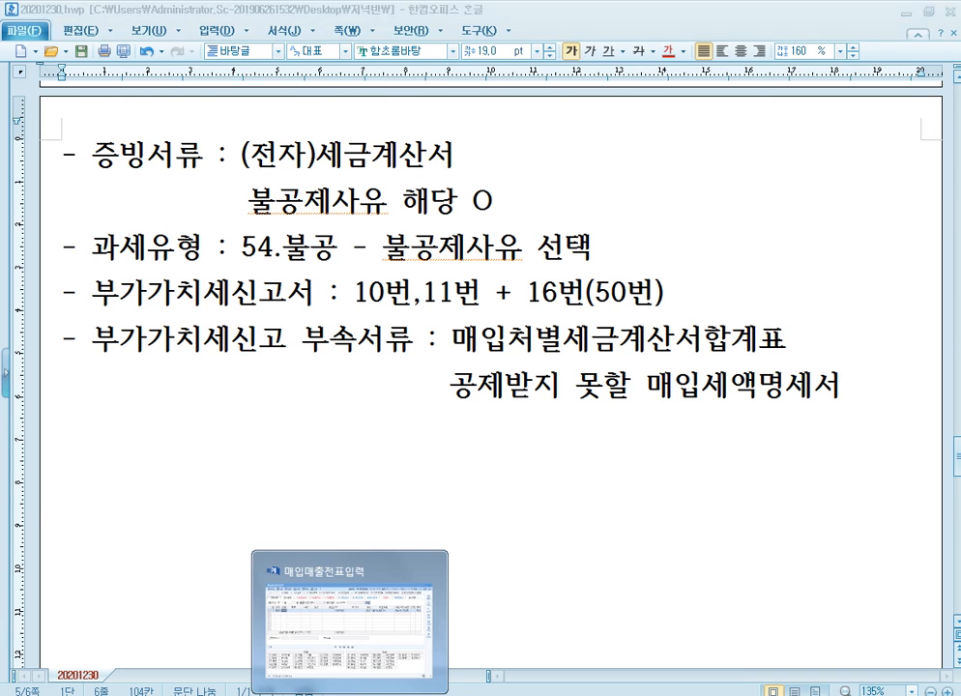
left_click(363, 657)
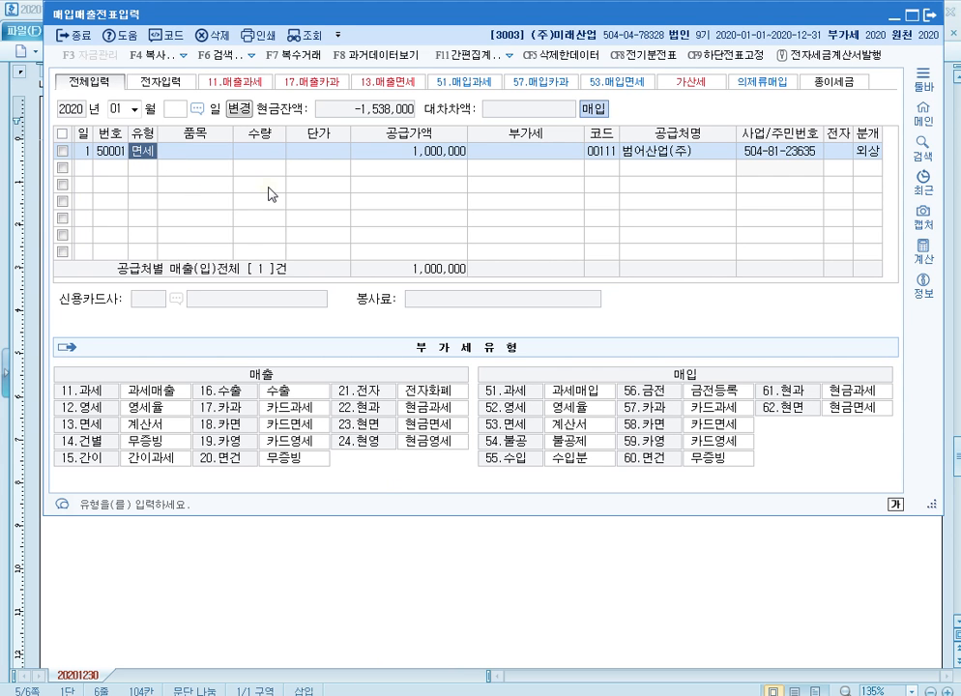
type("51")
key("Return")
key("Return")
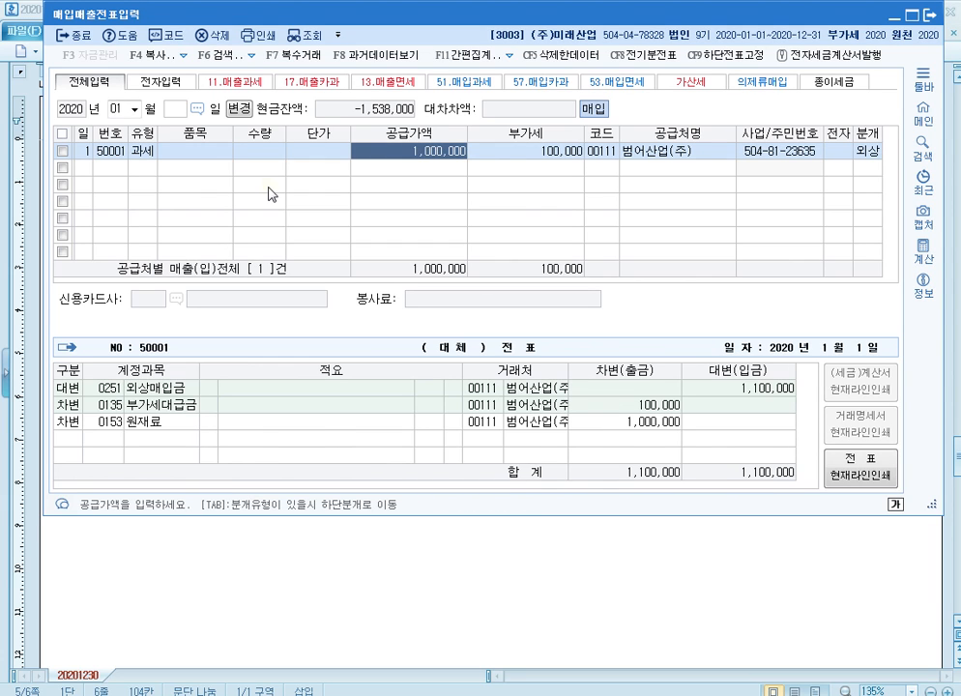
left_click(146, 153)
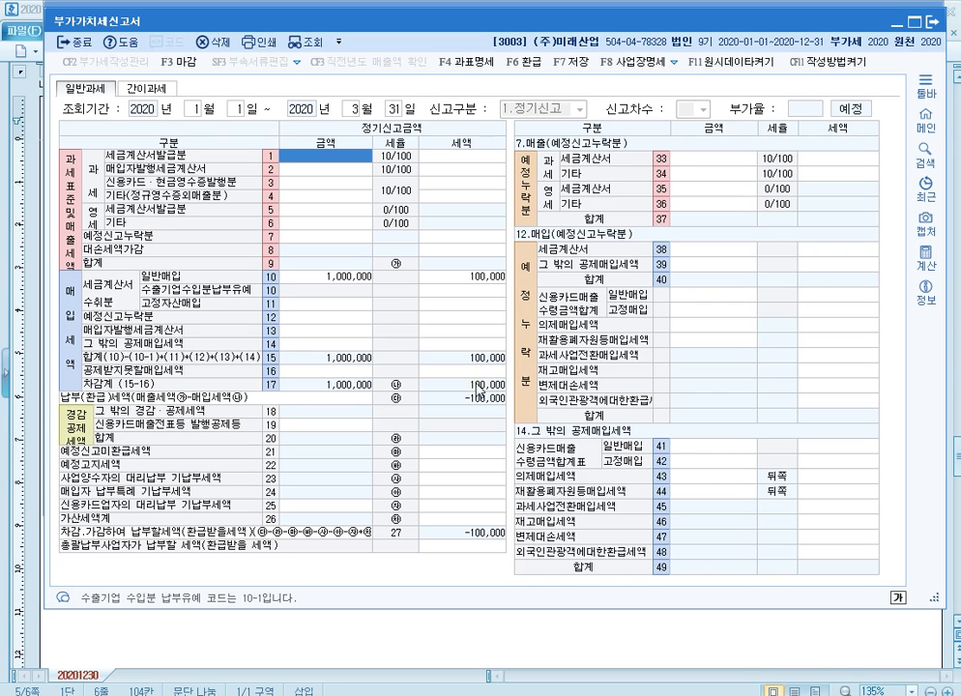
Examine the tax in row 10 of the VAT return and mark the tax cells of rows 9, 17 and 27.
left_click(486, 282)
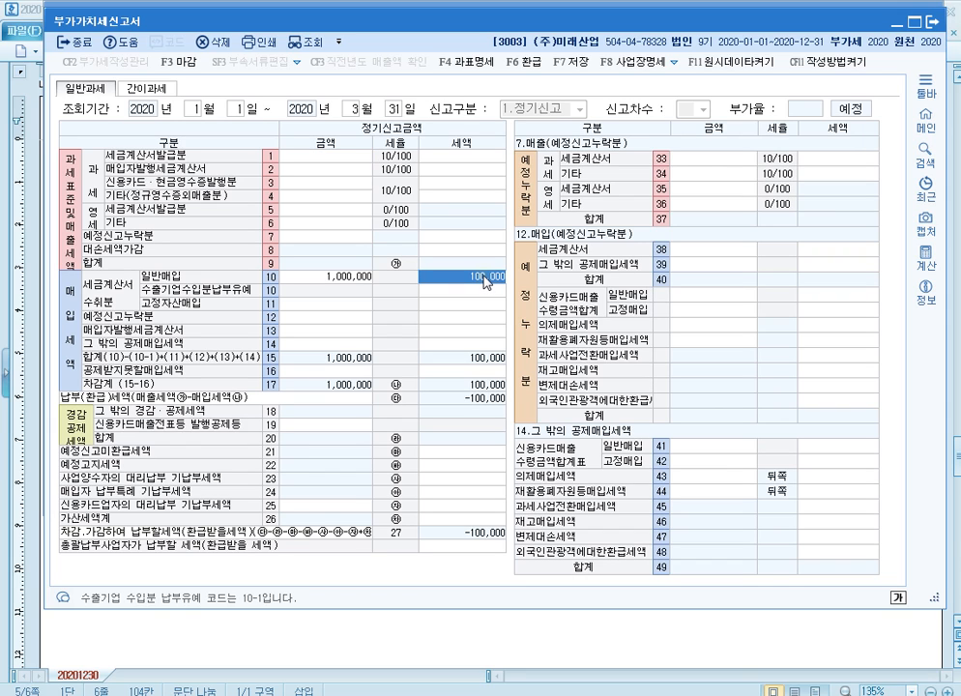
left_click(488, 281)
key("F9")
left_click_drag(370, 254, 507, 271)
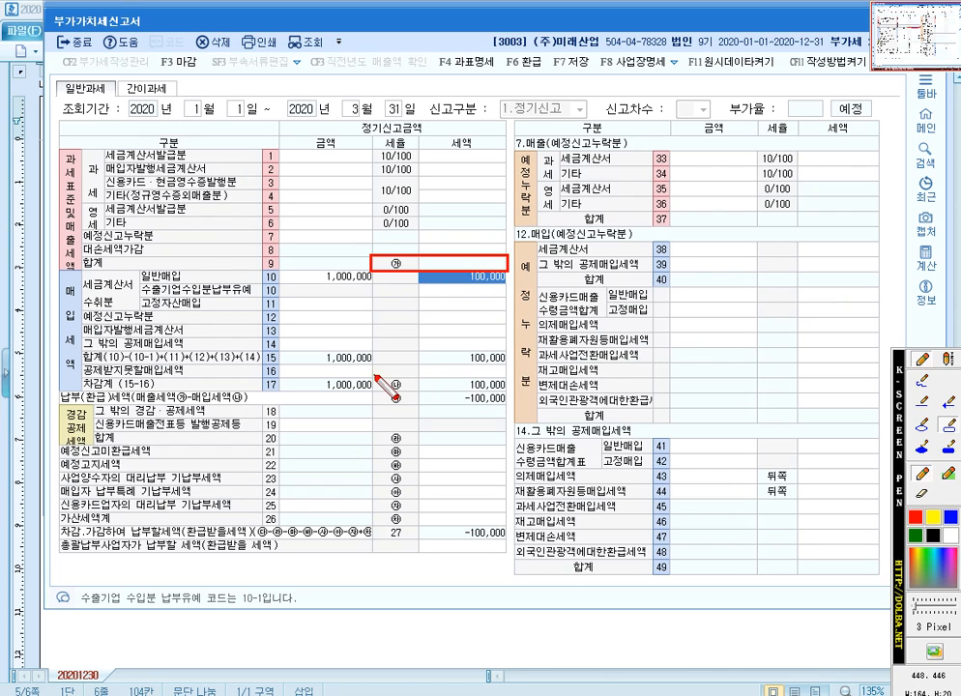
left_click_drag(508, 396, 509, 397)
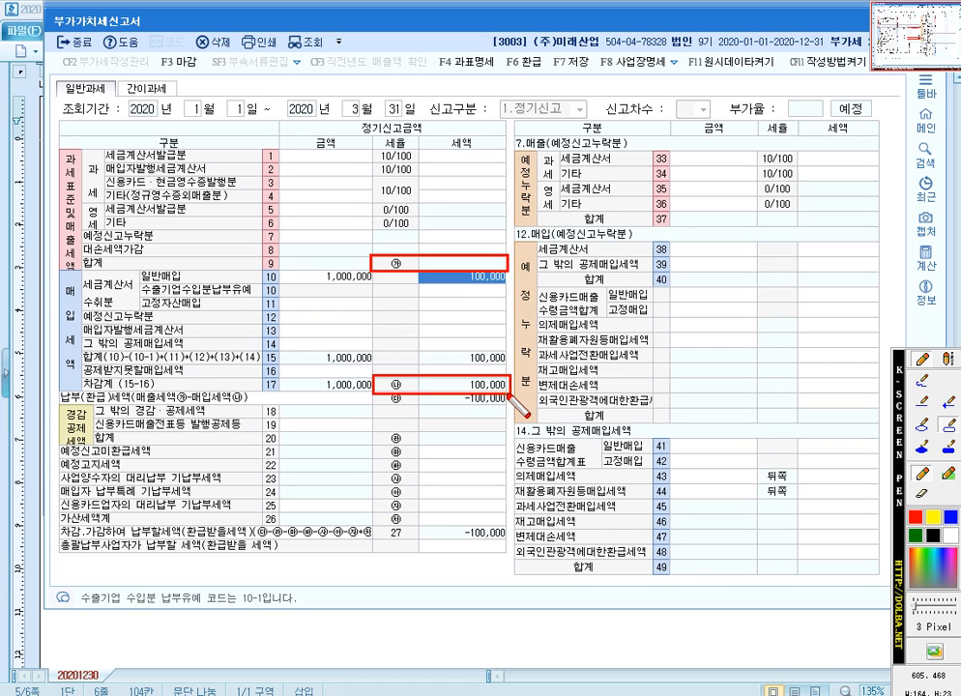
key("ctrl")
key("ctrl")
key("ctrl")
mouse_move(374, 523)
left_mouse_down()
mouse_move(398, 544)
mouse_move(517, 538)
mouse_move(517, 547)
left_mouse_up()
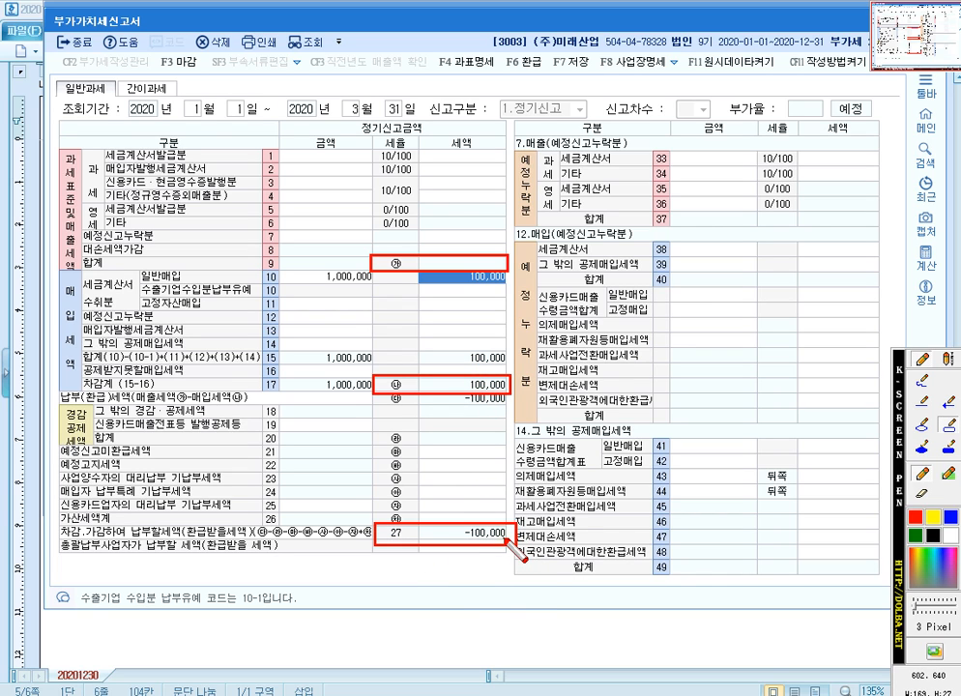
key("ctrl")
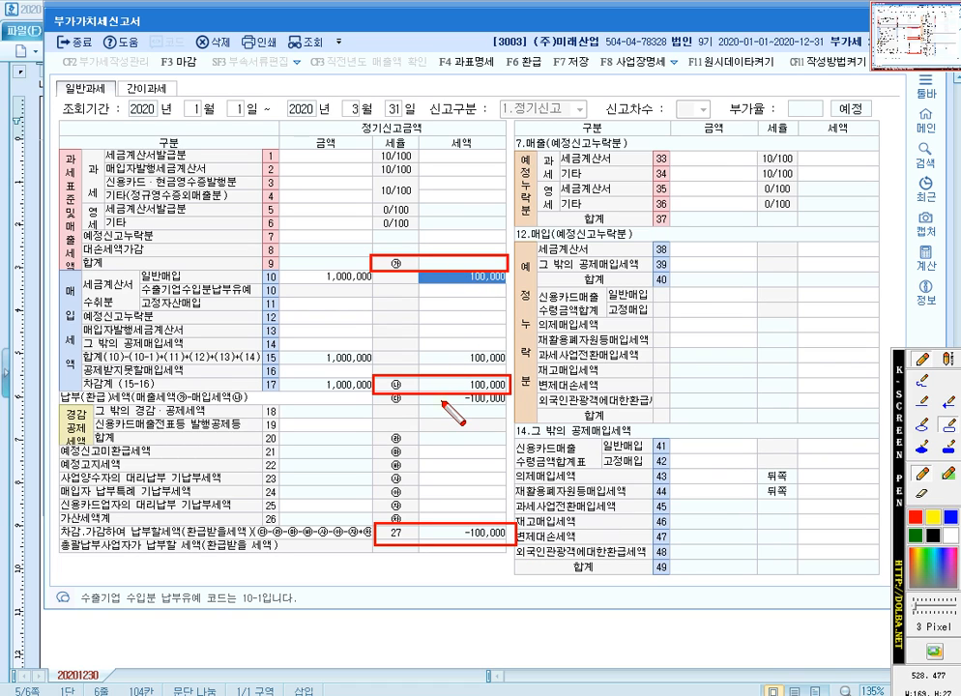
key("ctrl")
key("ctrl")
key("ctrl")
key("ctrl")
key("ctrl")
key("Escape")
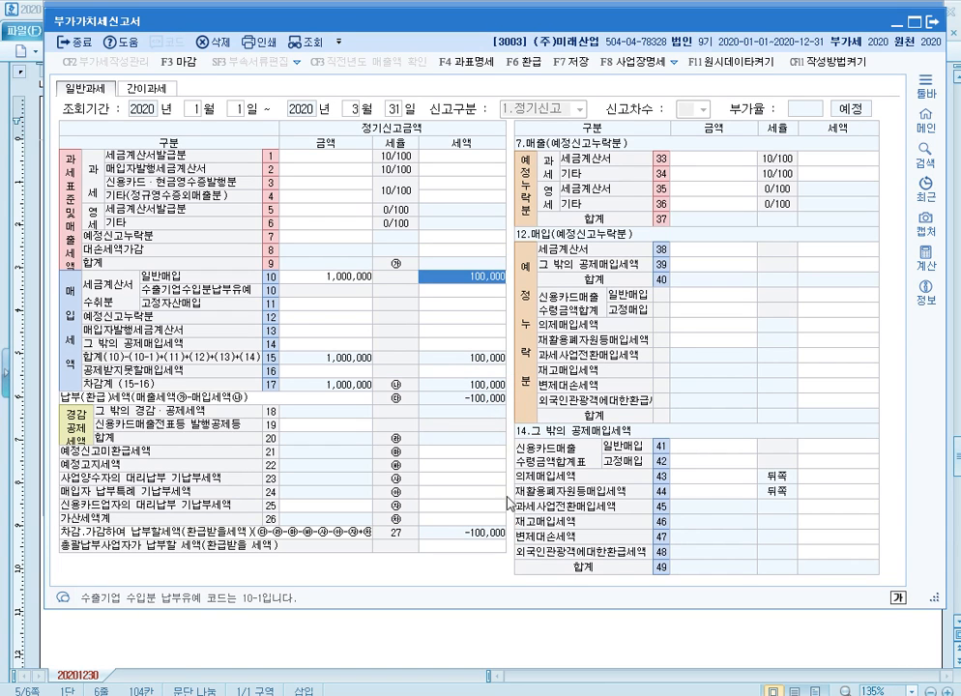
Close the 신용카드매출전표등발행금액집계표 window without saving its modified data.
left_click(449, 693)
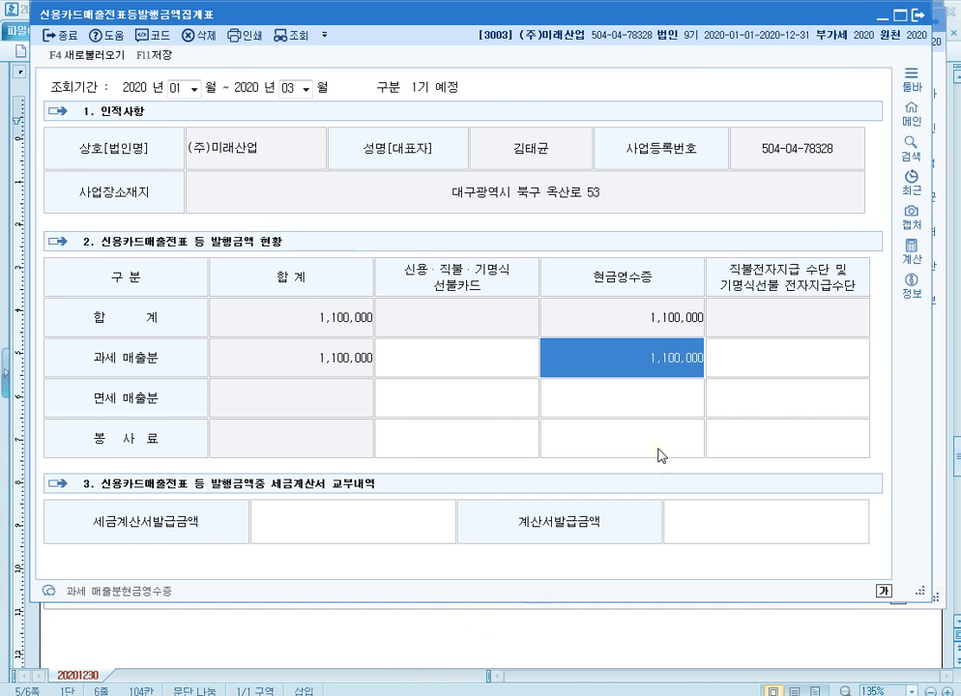
left_click(919, 16)
left_click(522, 343)
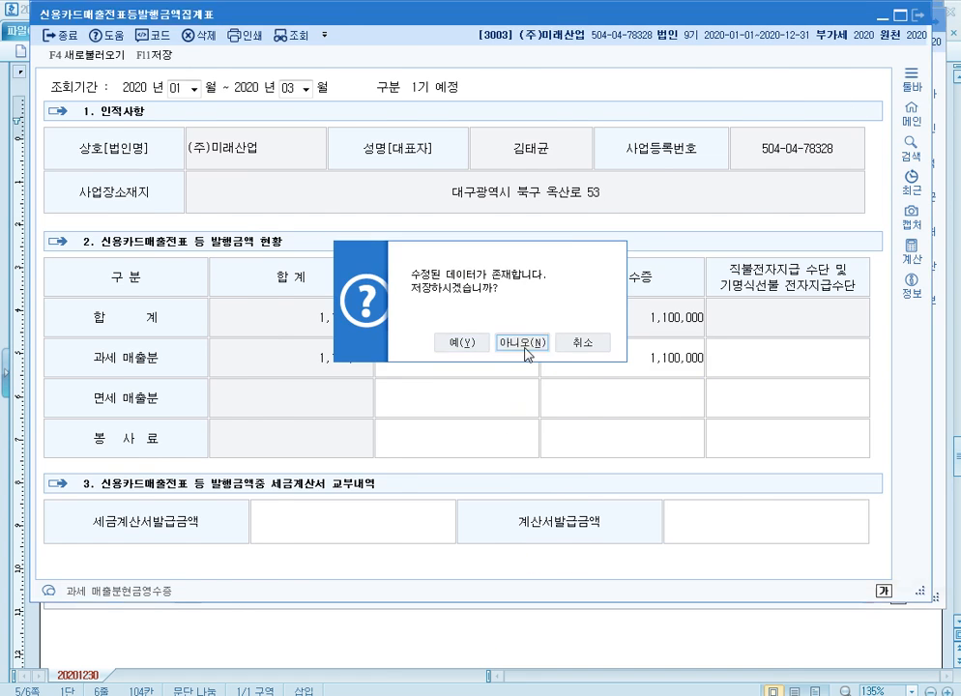
Change voucher 50001's type to 54 (불공) with 불공제사유 4, ④접대비 및 이와 유사한 비용 관련.
double_click(376, 249)
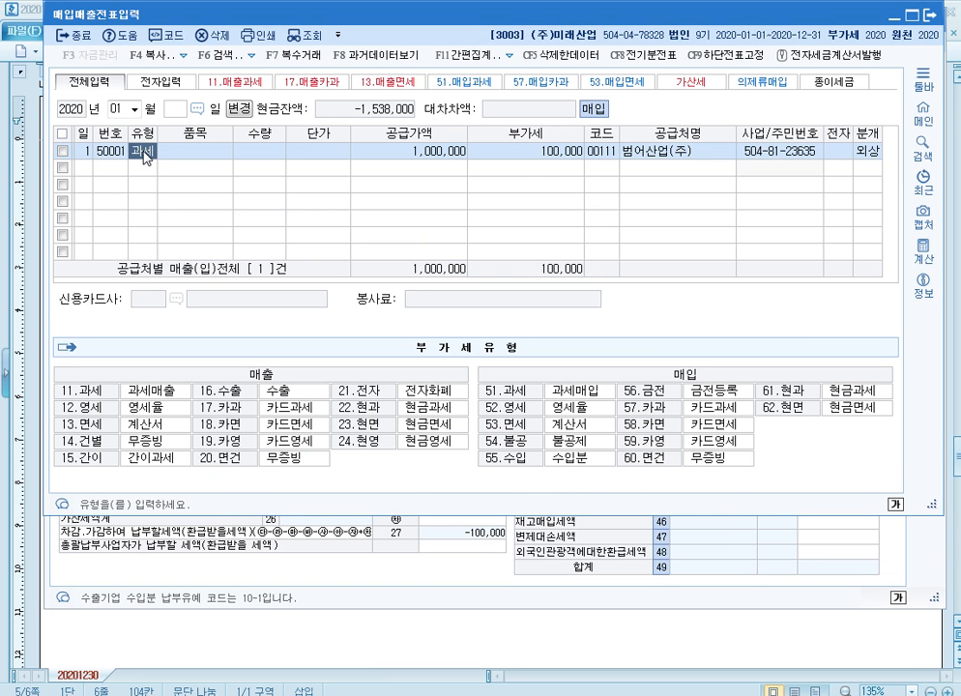
type("54")
key("Return")
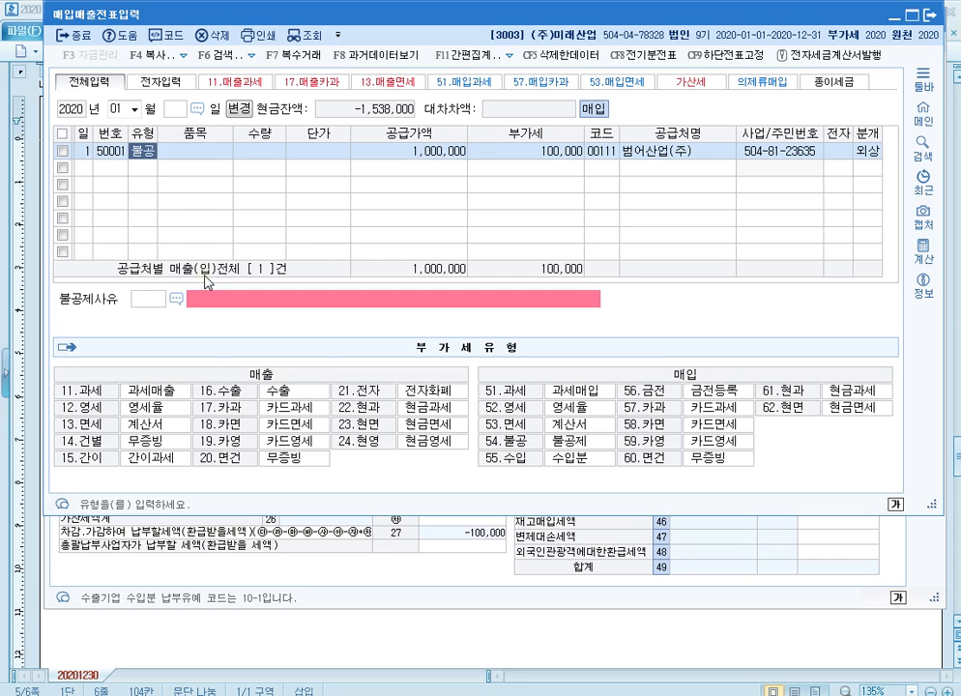
left_click(147, 300)
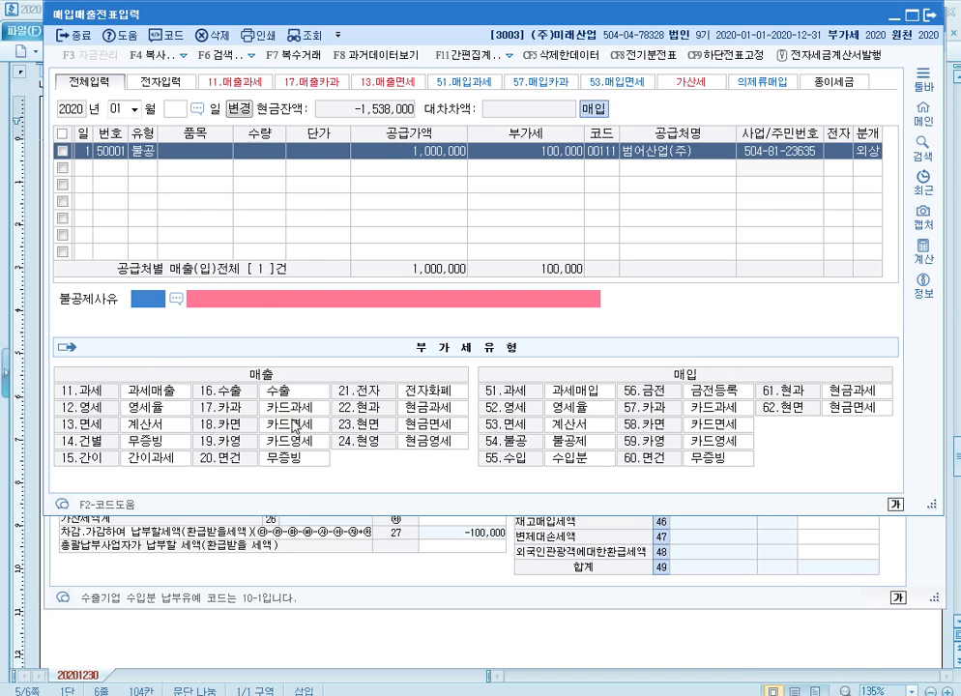
type("4")
key("Return")
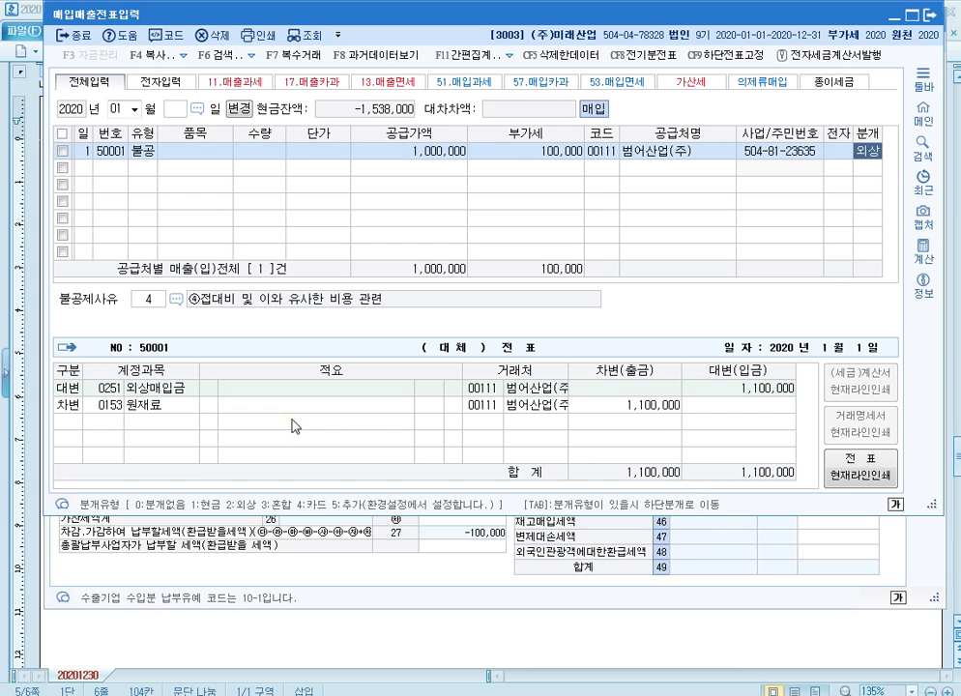
left_click(150, 303)
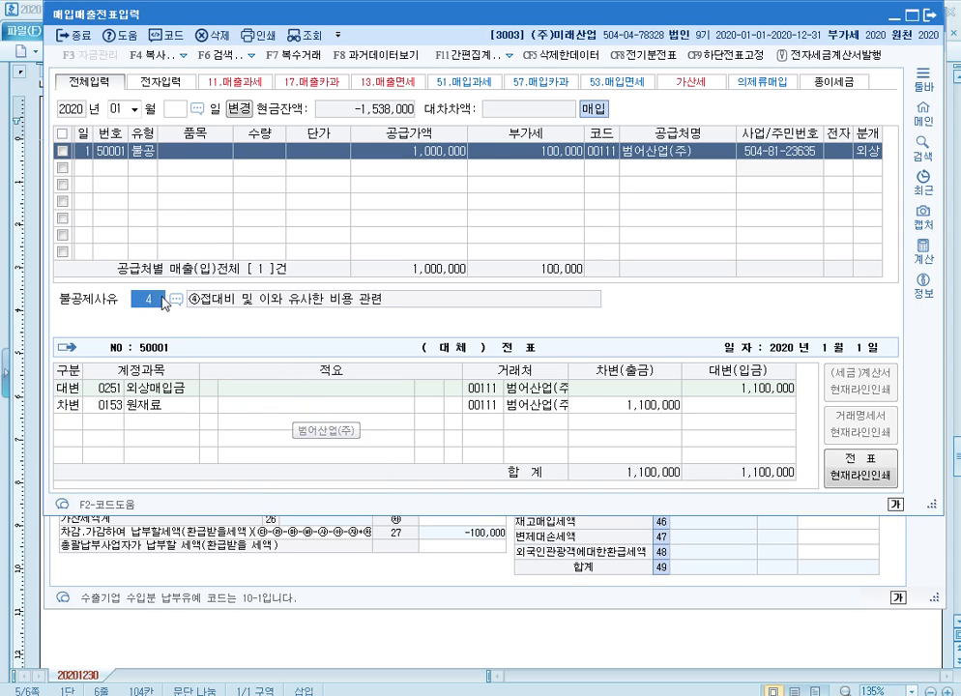
key("ctrl")
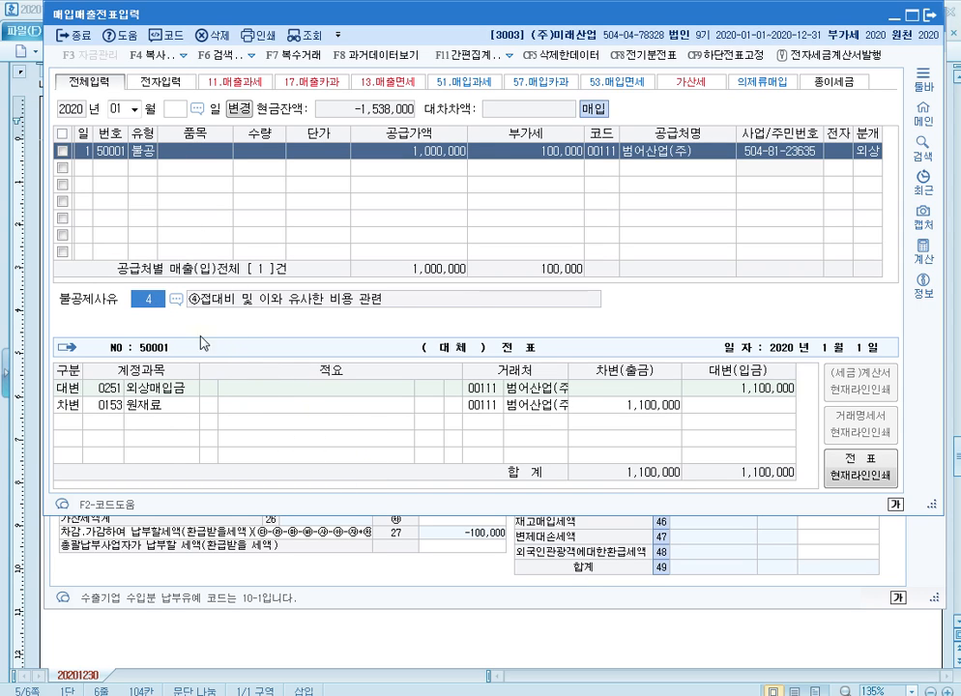
Reload the VAT return and compare general purchase row 10 with 공제받지못할매입세액 row 16 and its detail row 50.
key("Escape")
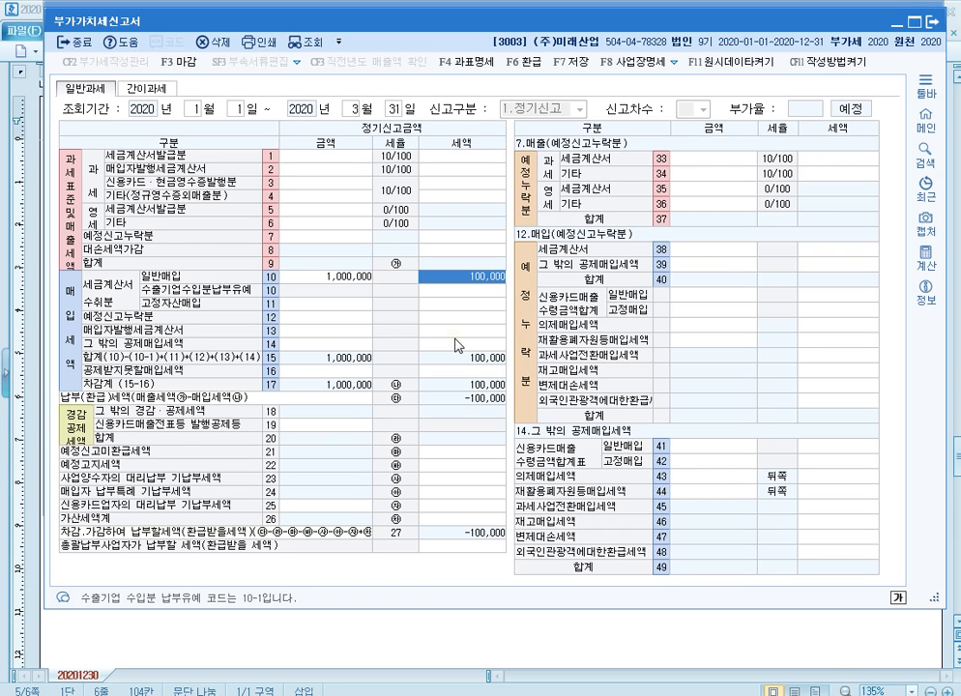
key("F12")
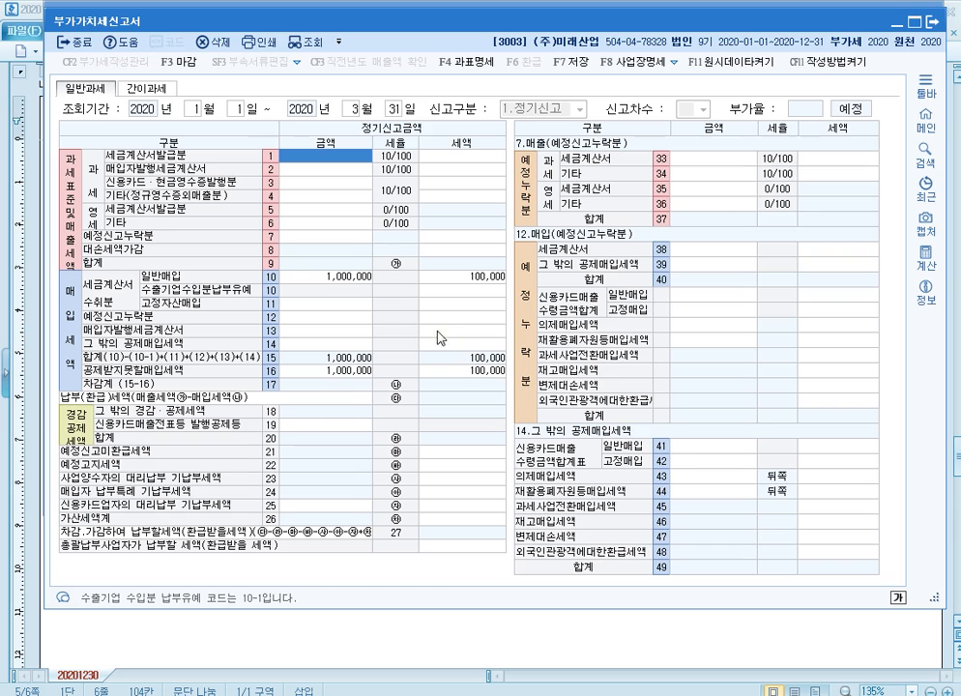
left_click(351, 279)
left_click(483, 279)
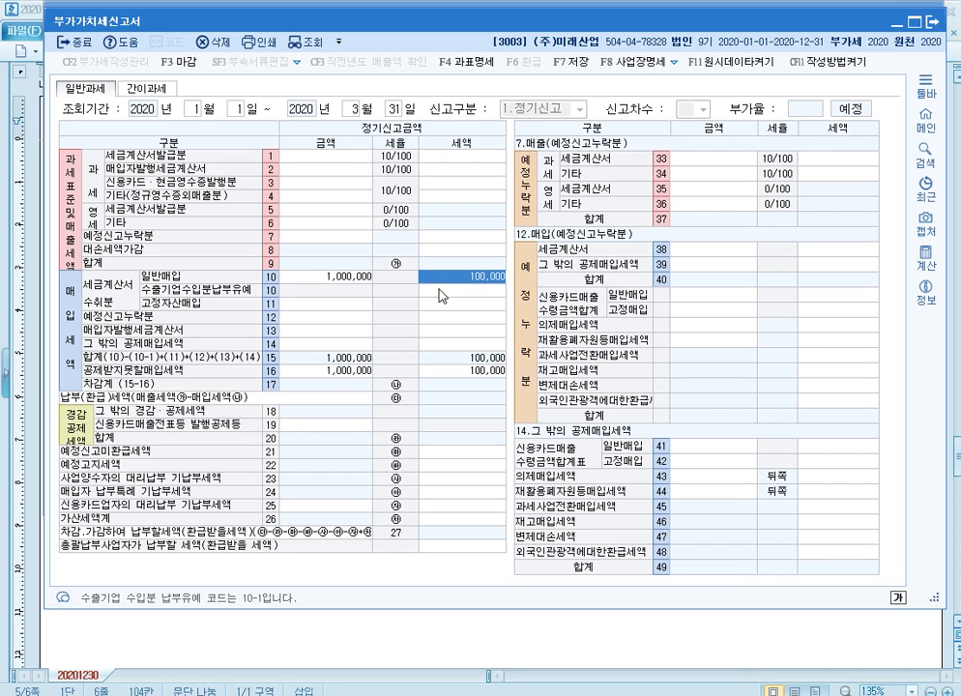
left_click(290, 372)
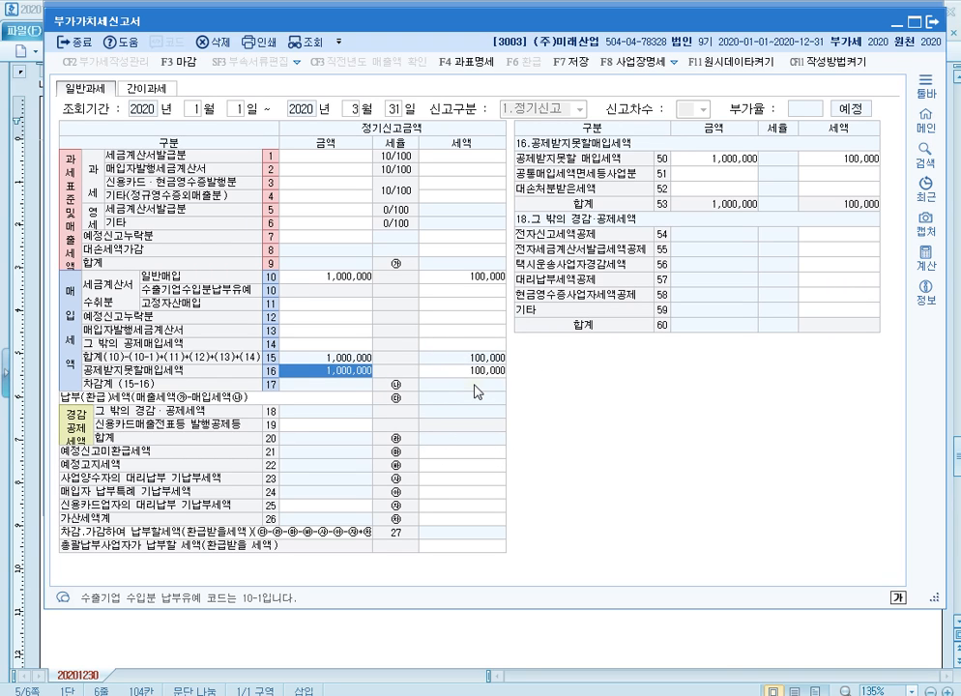
left_click(494, 277)
left_click(489, 371)
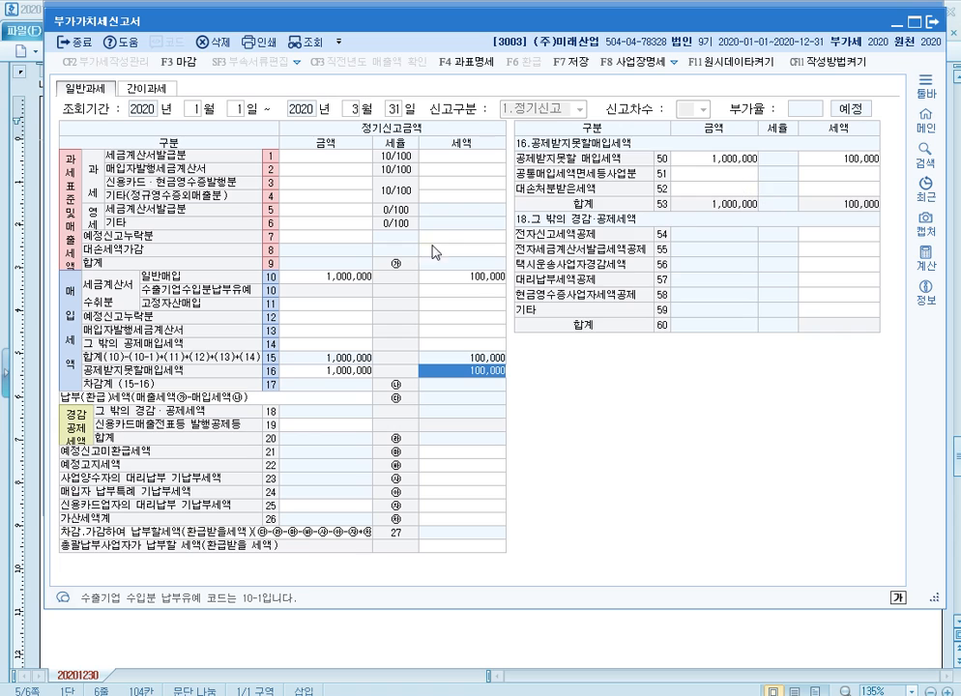
left_click(449, 171)
left_click(478, 368)
left_click(861, 159)
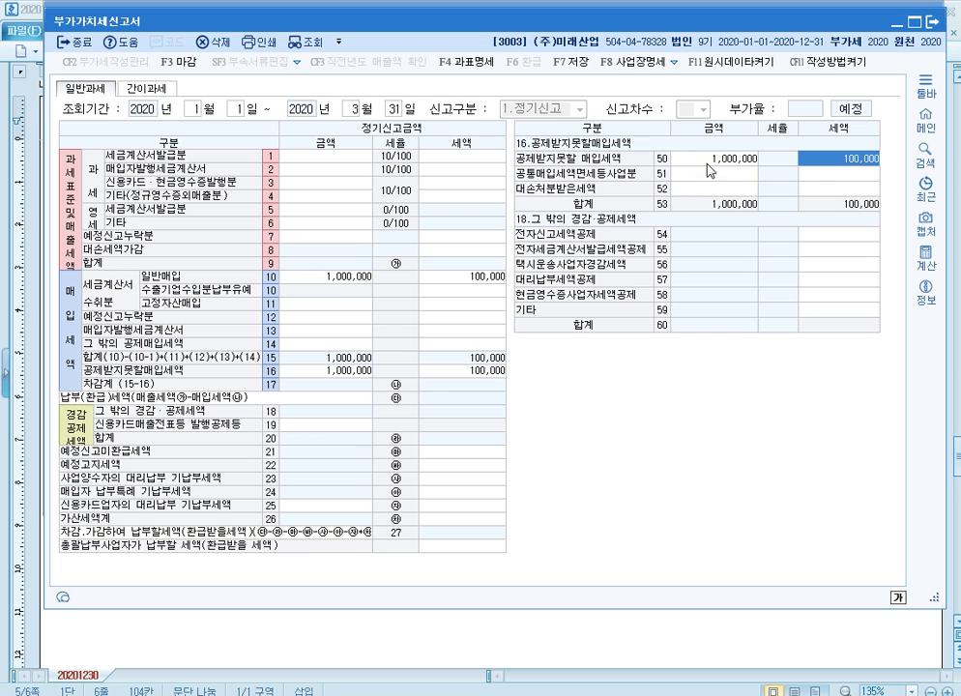
left_click(482, 372)
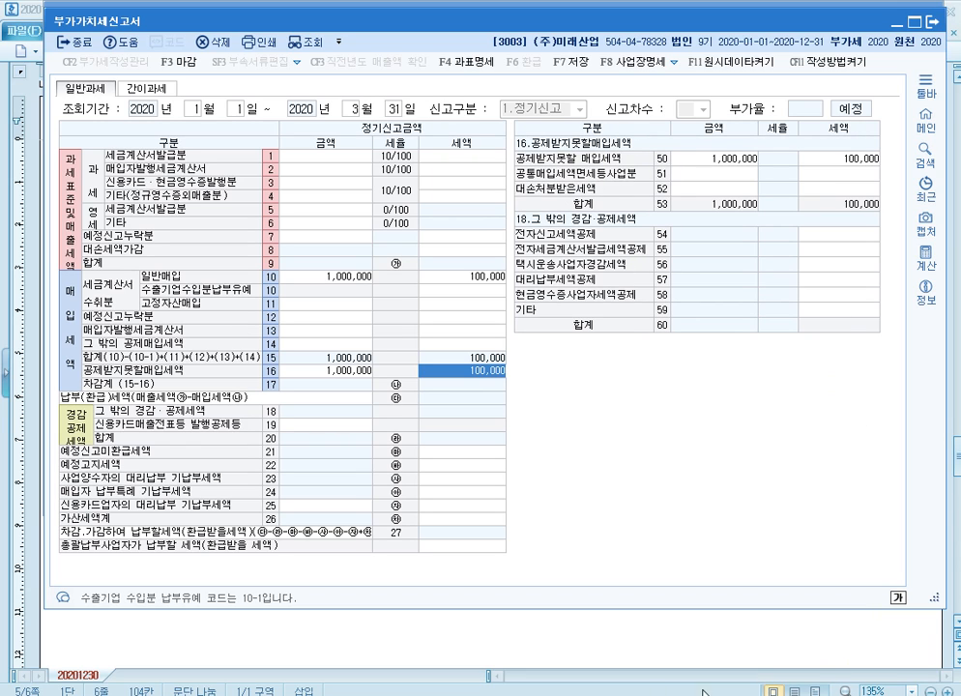
Open 공제받지못할매입세액명세서 for January to March 2020 and examine the 공급가액 in the ④접대비 및 이와 유사한 비용 관련 row.
key("Escape")
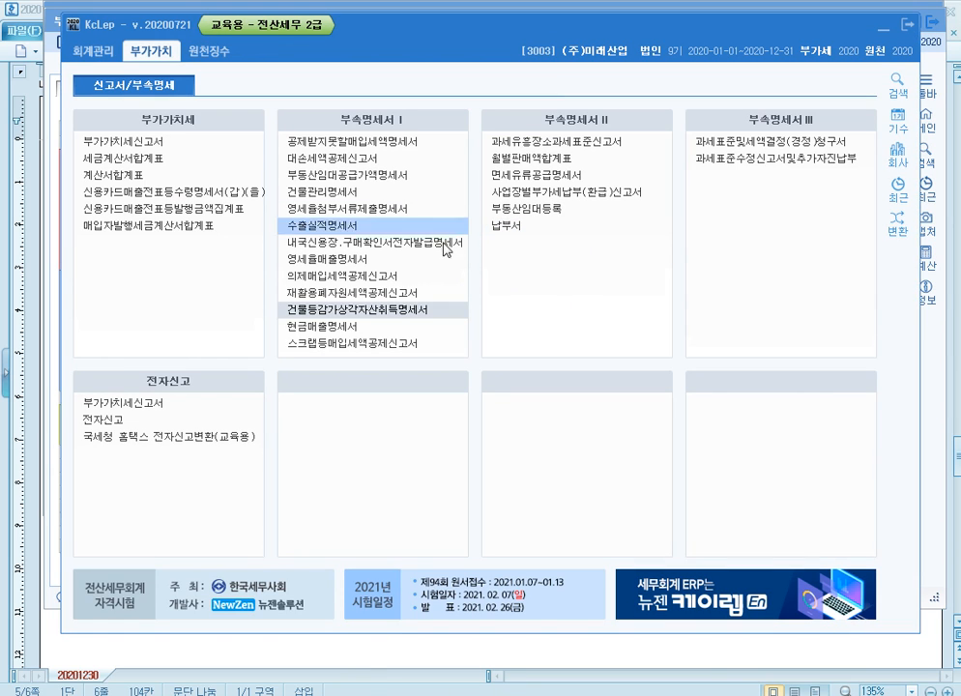
left_click(413, 145)
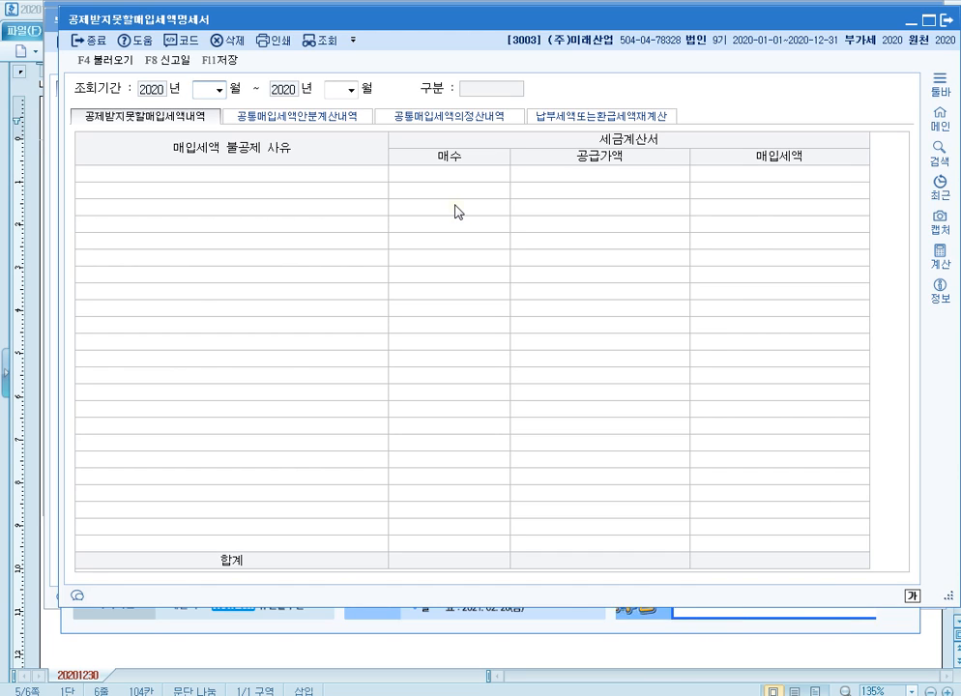
type("1")
key("Return")
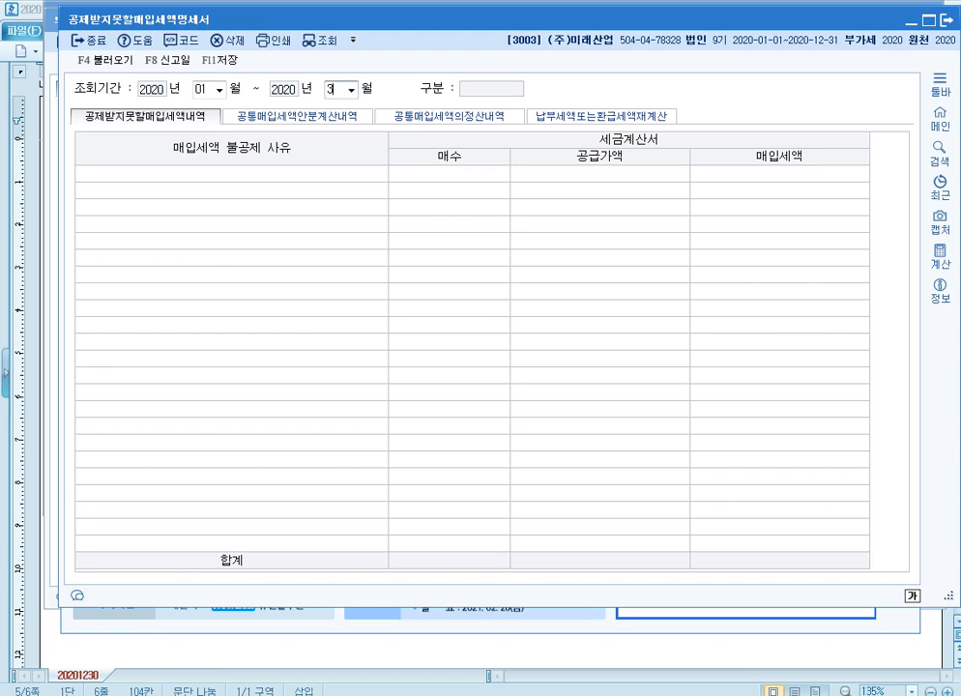
key("Return")
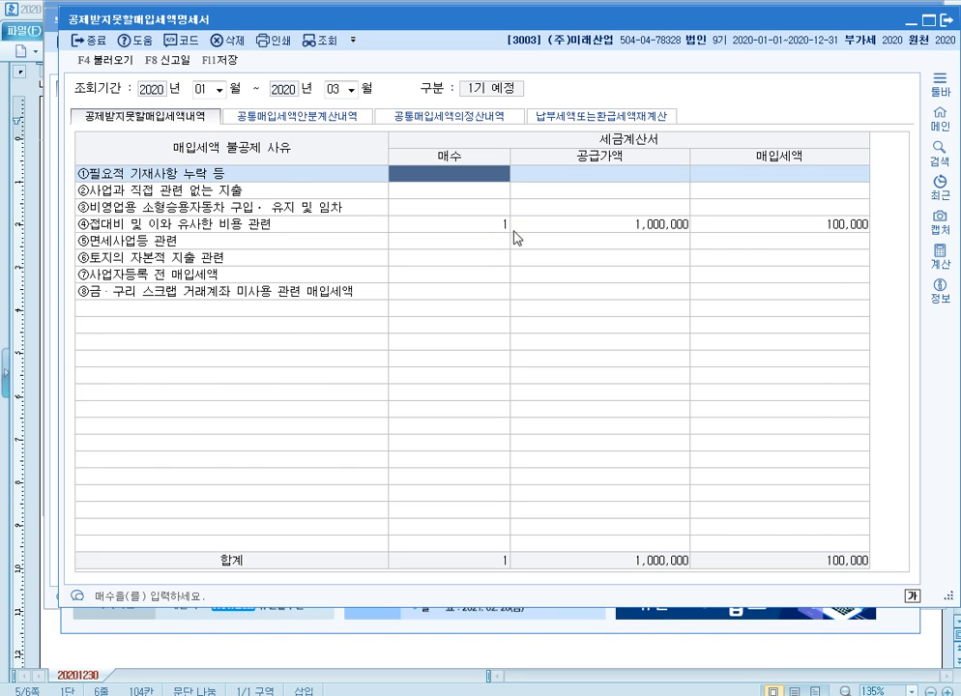
left_click(577, 232)
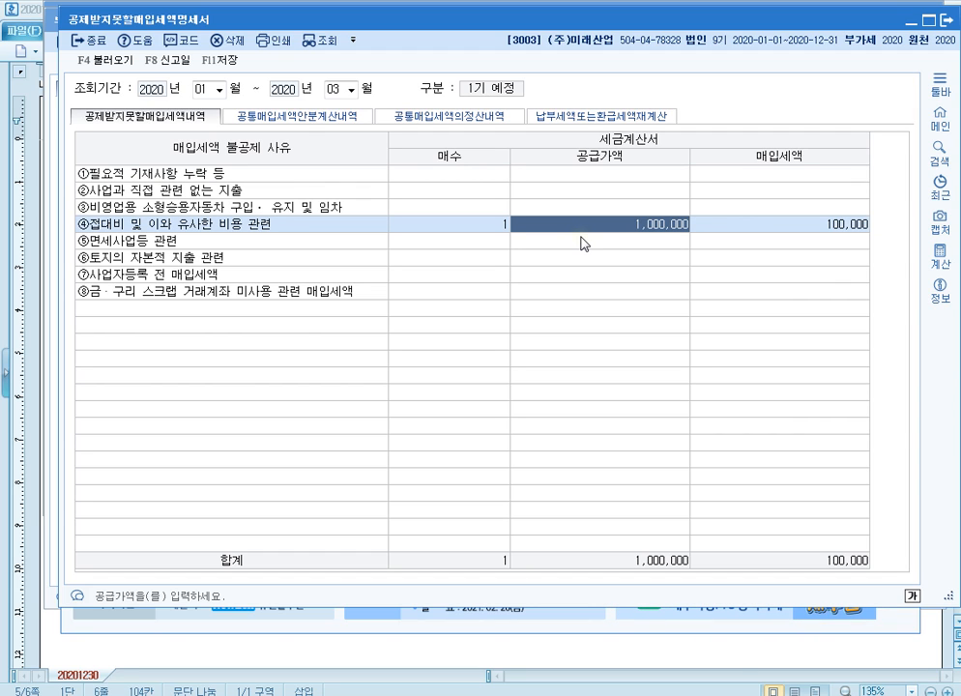
Look through the schedule's 공통매입세액안분계산내역, 공통매입세액의정산내역 and 납부세액또는환급세액재계산 sections, ending on 공제받지못할매입세액내역.
left_click(360, 118)
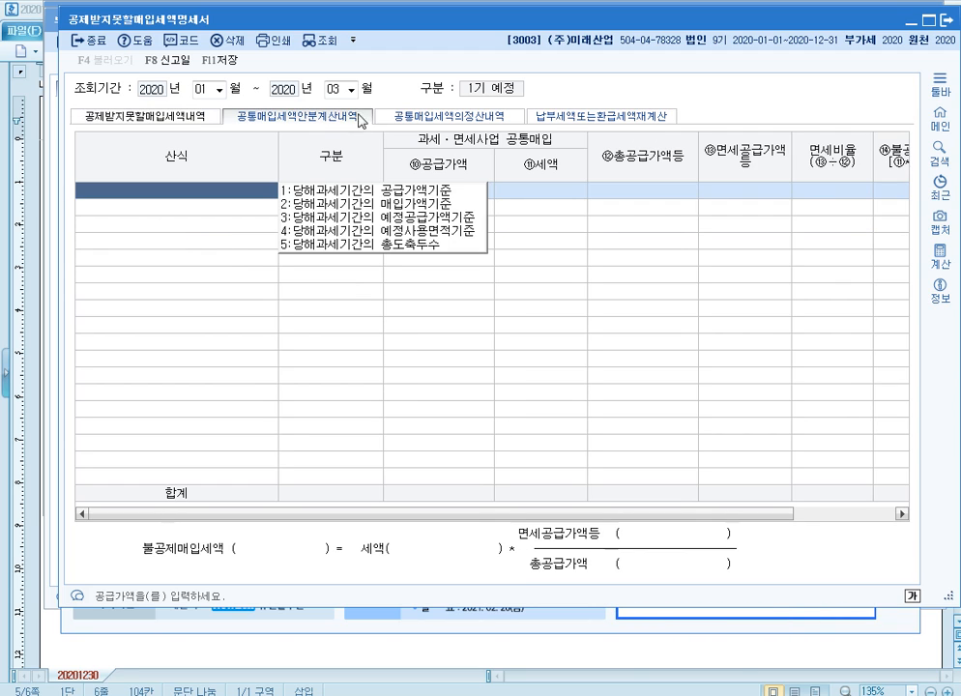
left_click(488, 118)
left_click(607, 118)
left_click(451, 118)
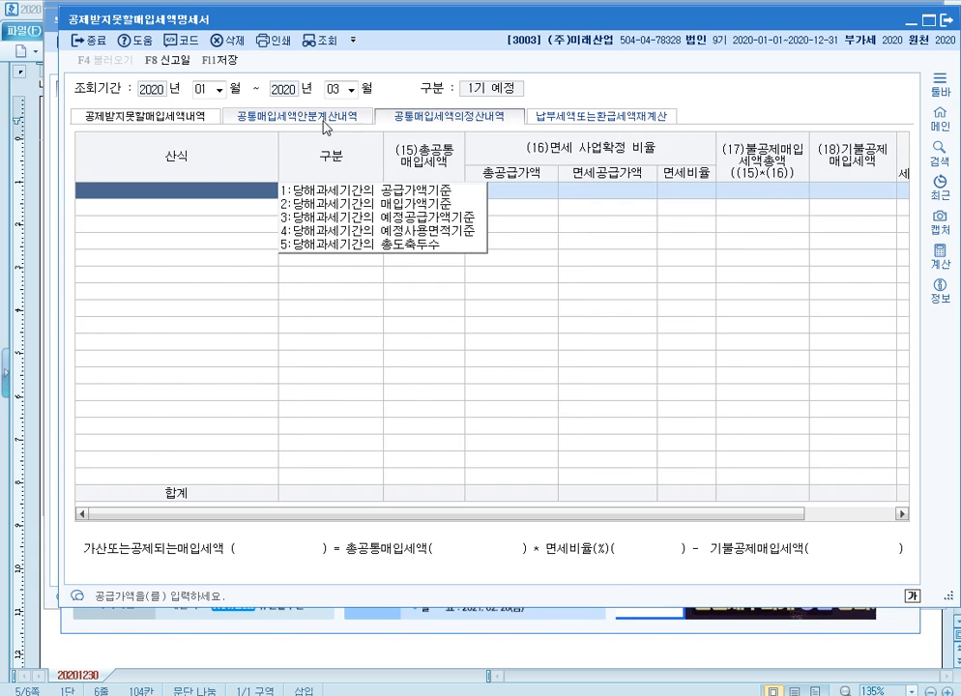
left_click(331, 118)
left_click(209, 120)
left_click(321, 120)
left_click(423, 120)
left_click(300, 119)
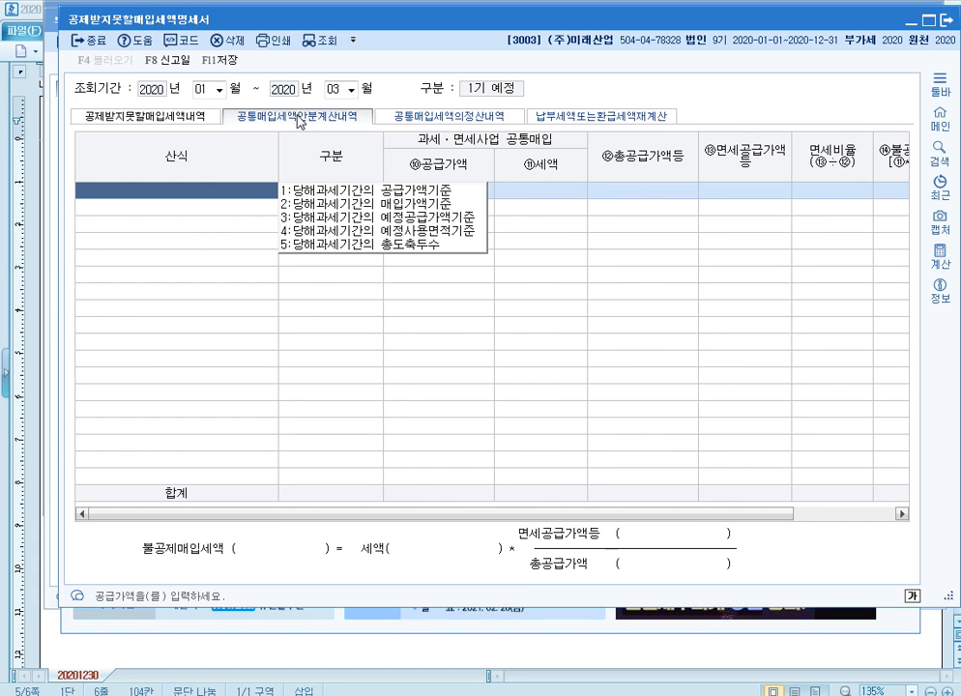
left_click(203, 118)
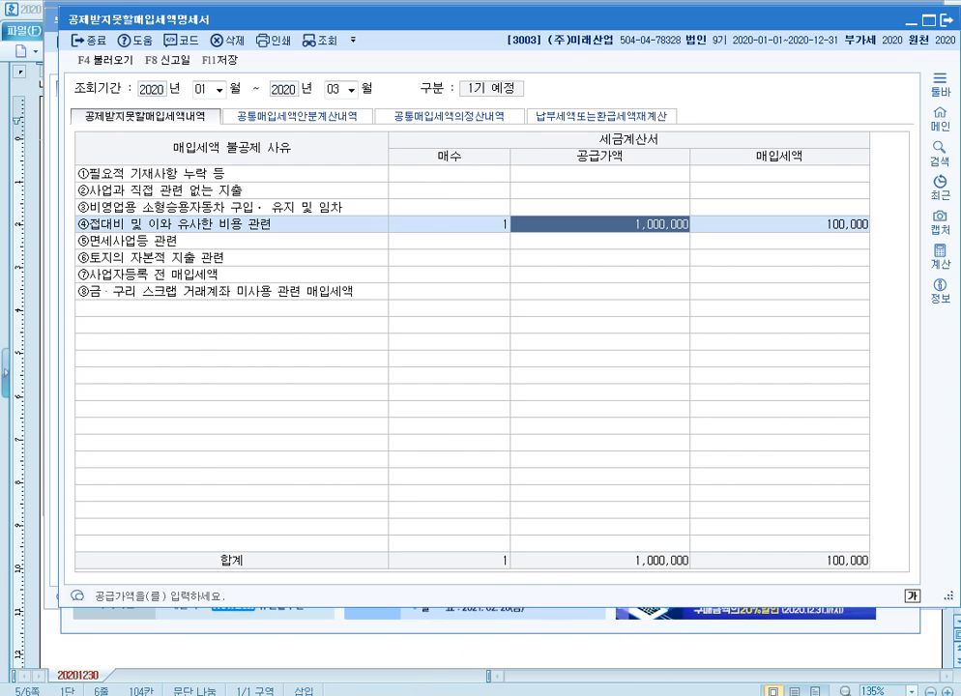
Examine reasons 9 and 10 in the 불공제사유 list of voucher 50001, leaving the selection unchanged.
left_click(369, 693)
left_click(178, 301)
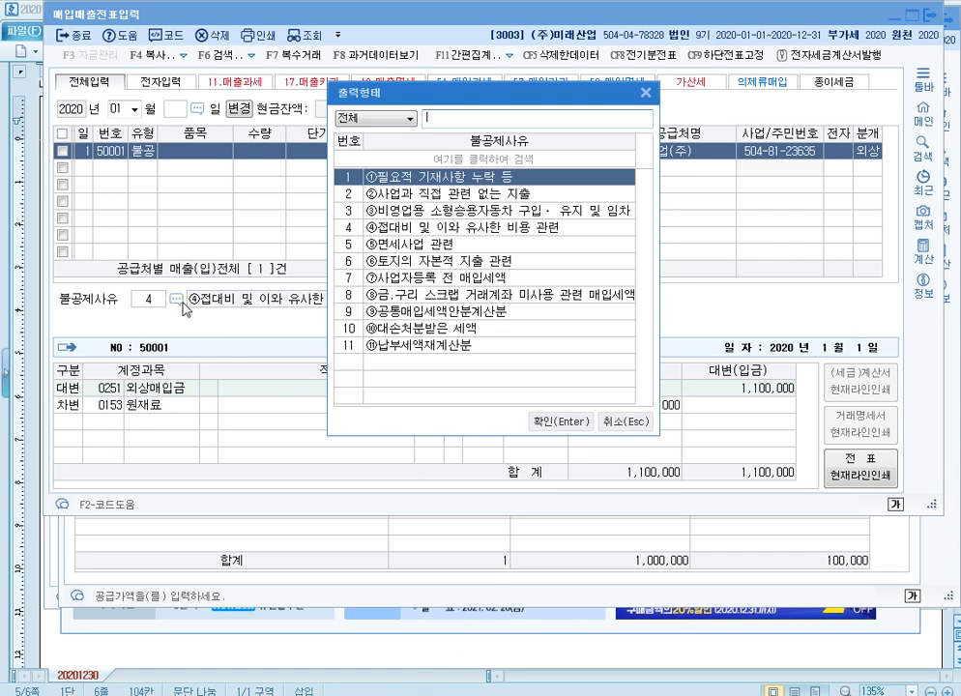
left_click(456, 312)
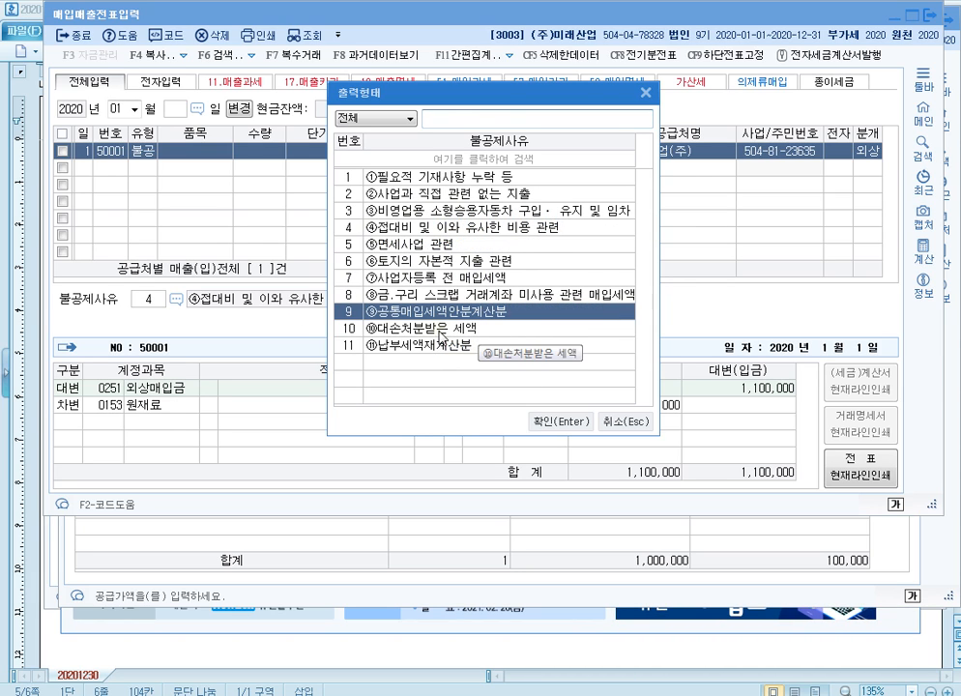
left_click(482, 330)
left_click(447, 308)
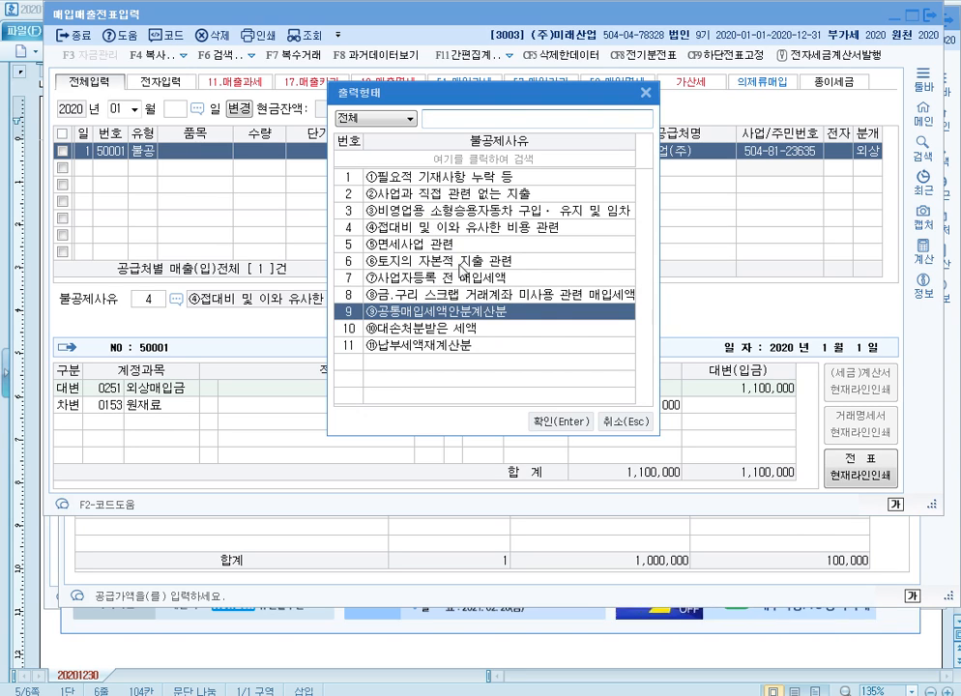
left_click(640, 424)
Switch to the 한글 notes and add a blank block with 증빙서류, 과세유형, 부가가치세신고서 and 부가가치세신고 부속서류 lines below the 54.불공 block.
left_click(614, 659)
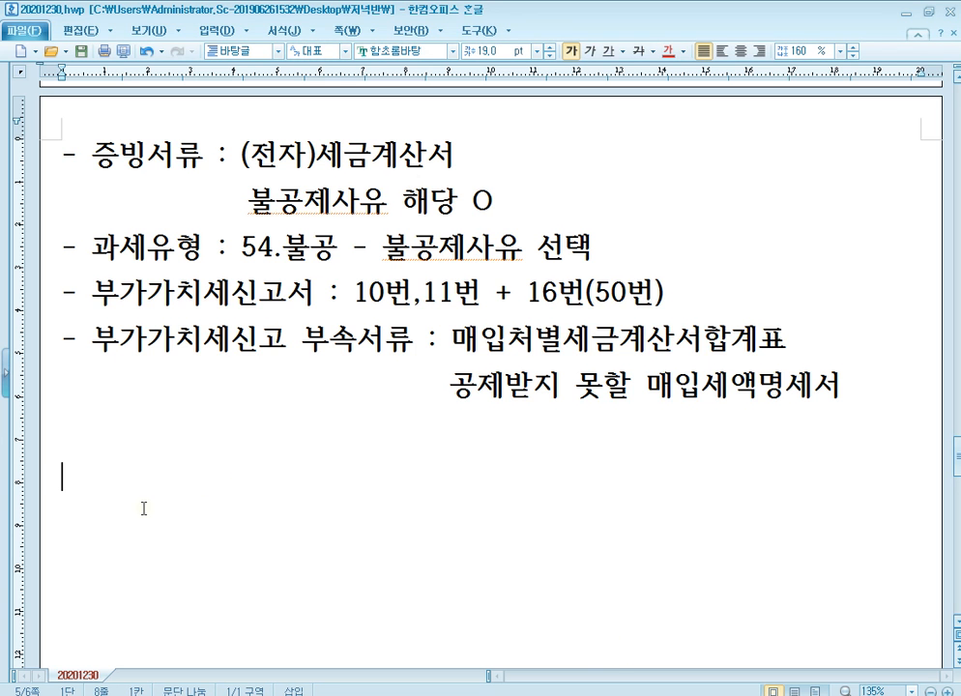
type("- 증빙서류 : - 과세유형 : - 부가가치세신고서 : - 부가가치세신고 부속서류 :")
Fill in the new block's 증빙서류 with "수입(전자)세금계산서, **세관" and add an indented line beneath it.
left_click(288, 467)
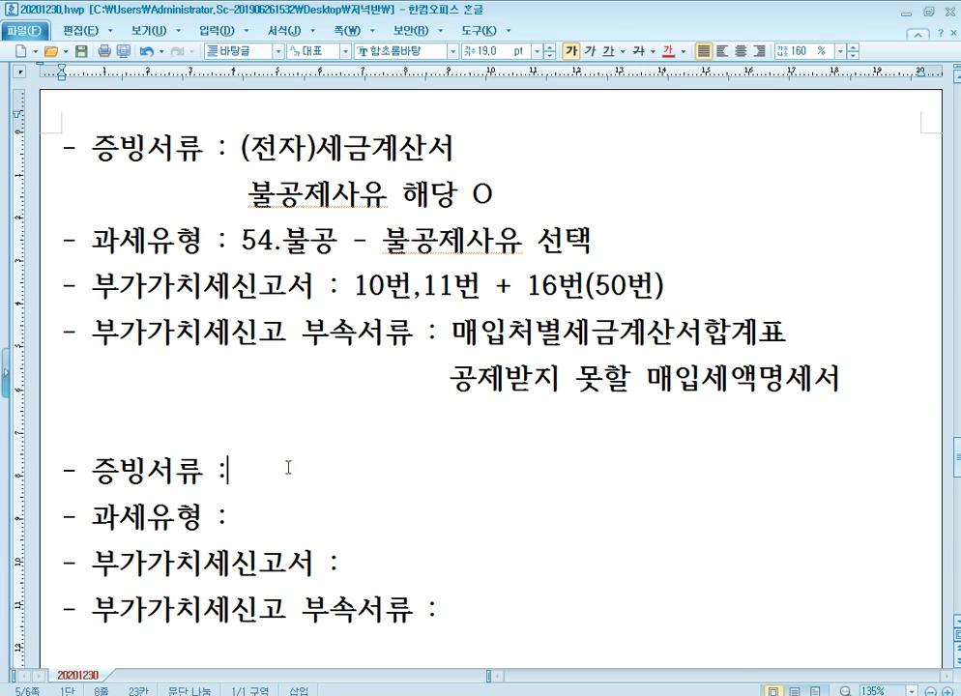
type("수")
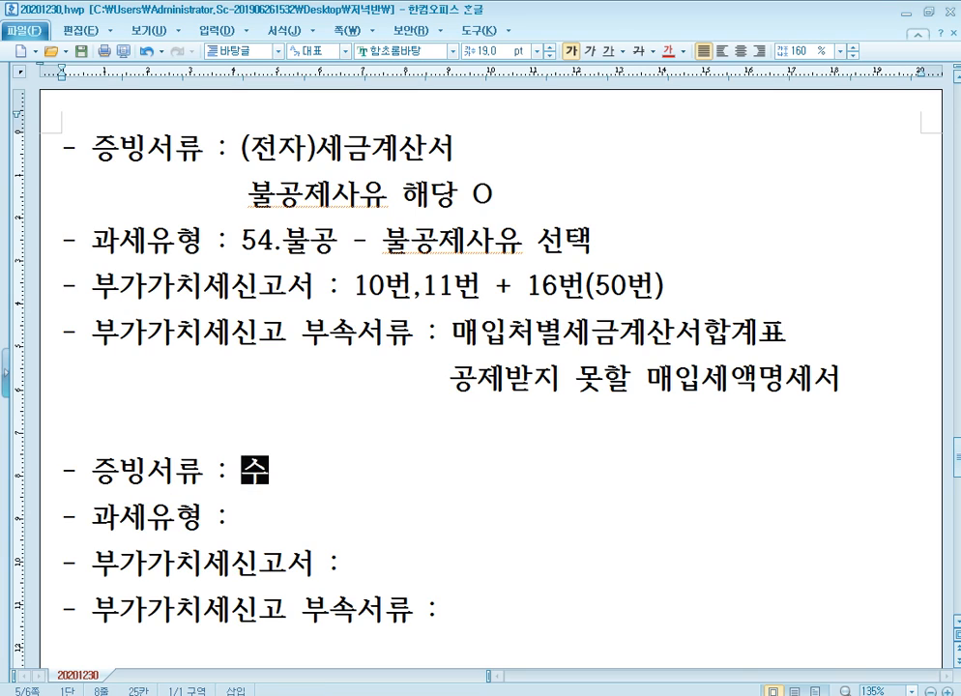
type("입(자전자")
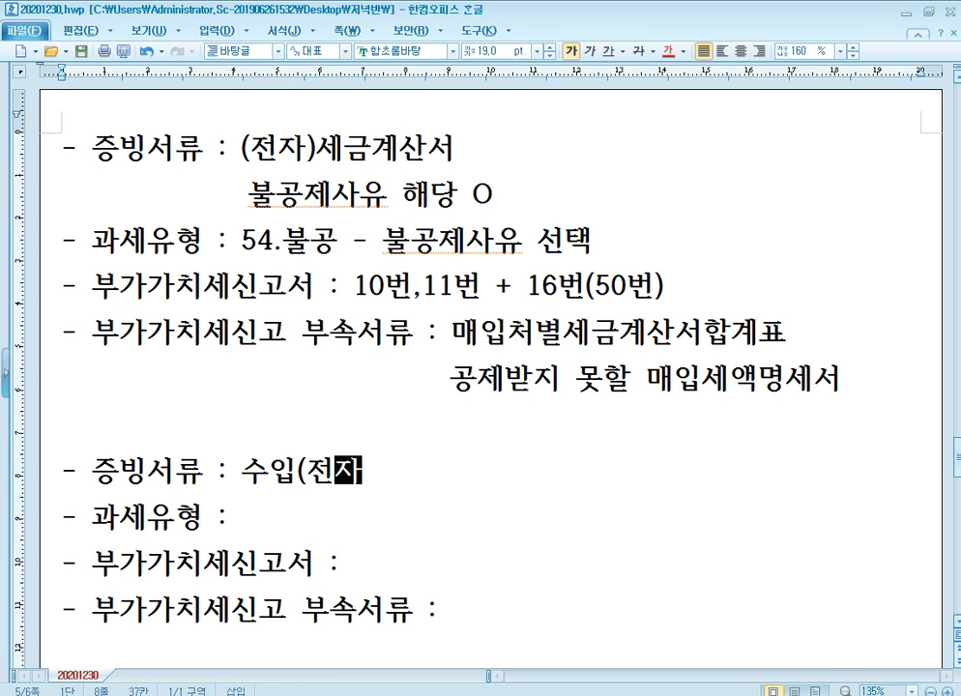
type(")세금계사산서")
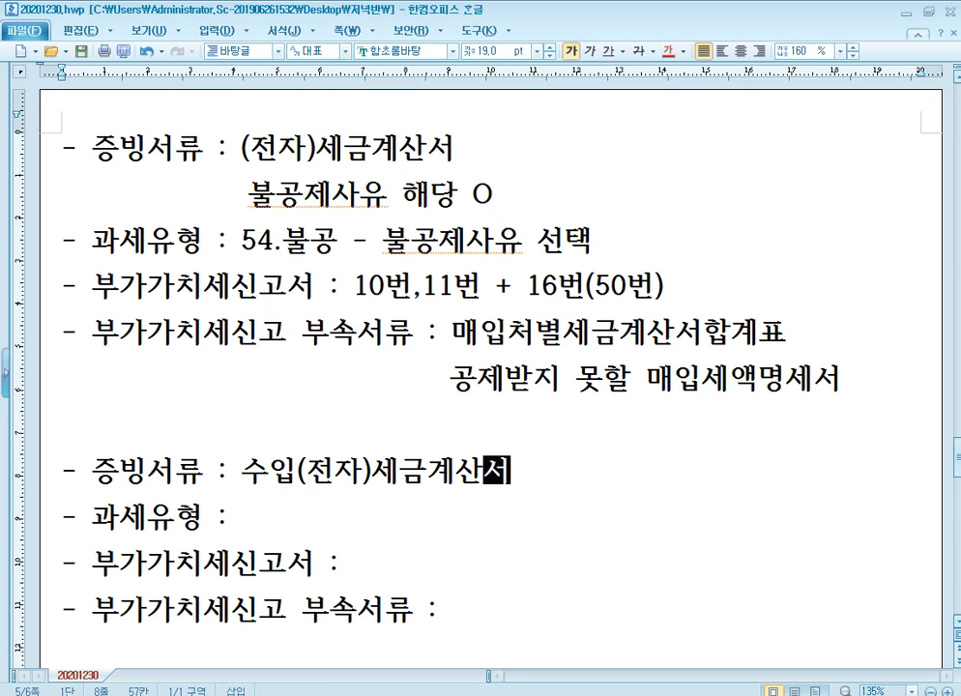
type(",")
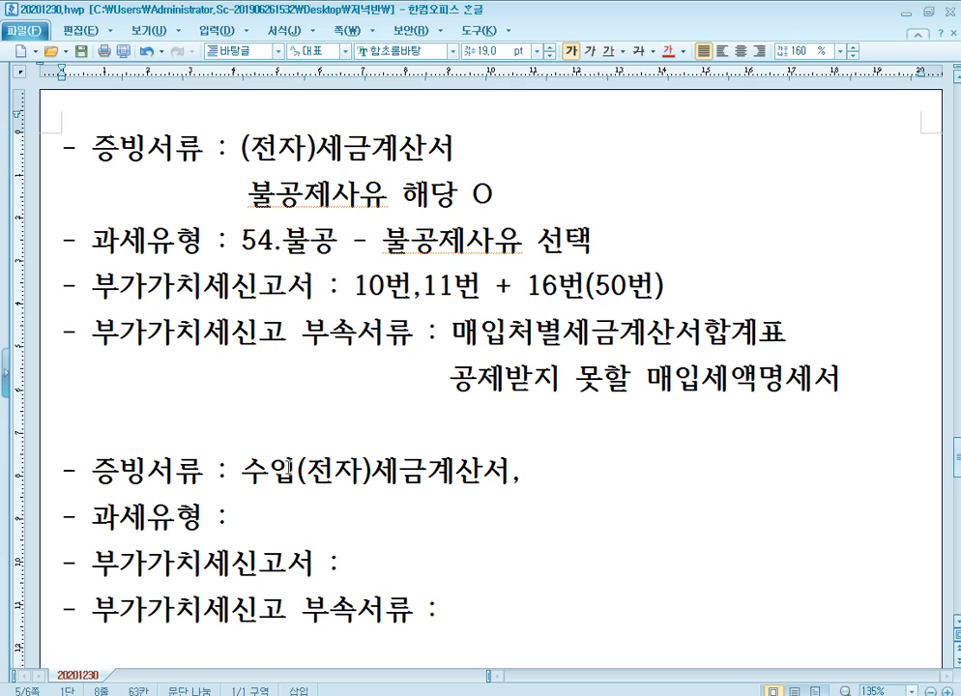
type(" **세과ㄴ")
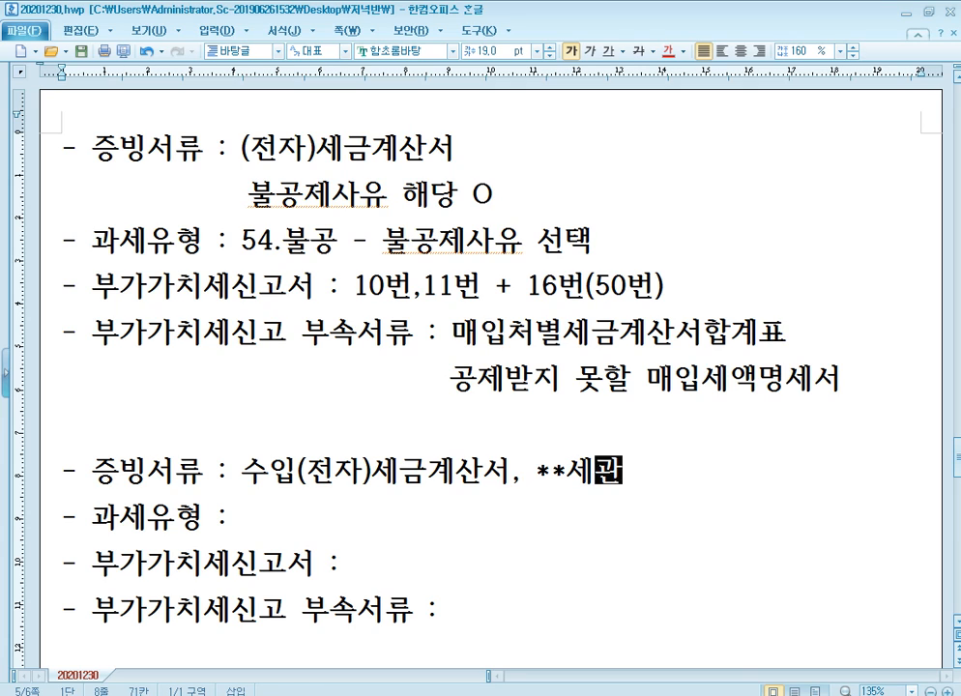
key("Return")
key("BackSpace")
key("BackSpace")
key("BackSpace")
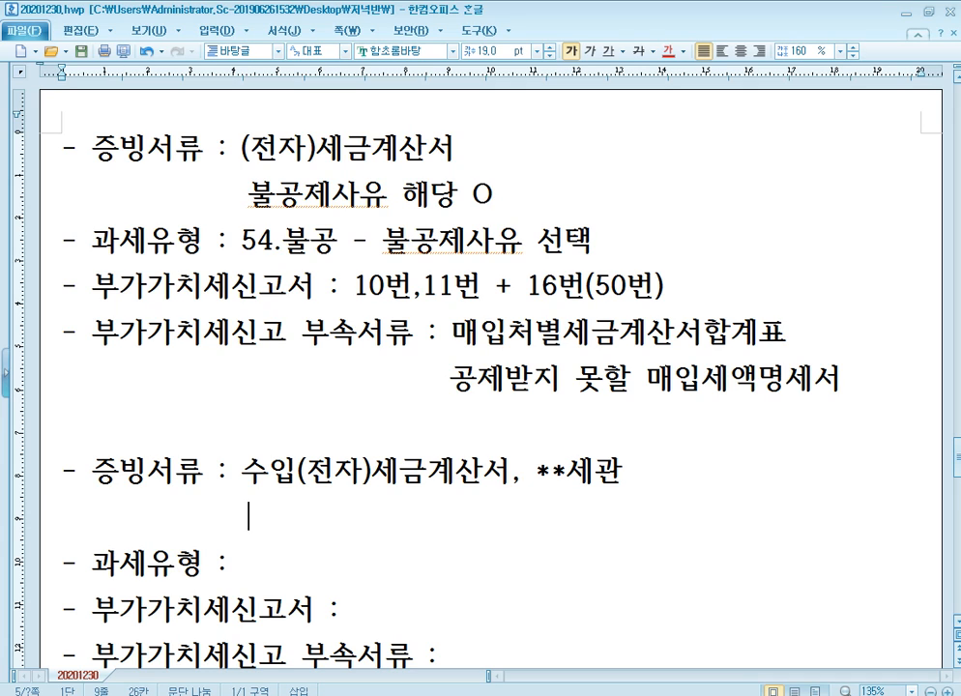
Fill in the new block's 과세유형 with "55.수입".
scroll(317, 410, "down", 4)
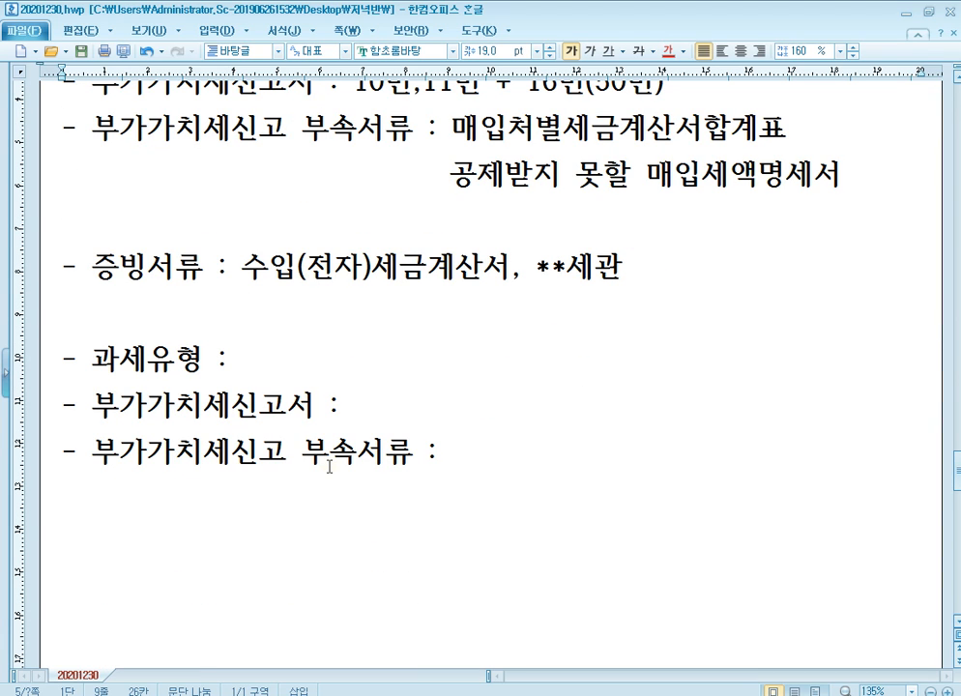
left_click(320, 369)
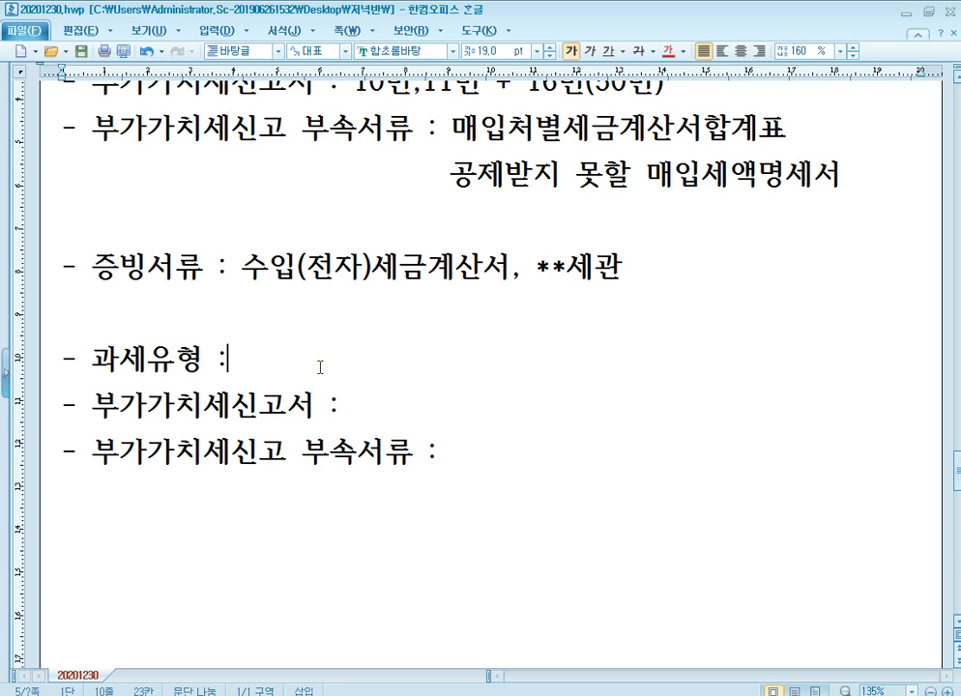
type("55.수이")
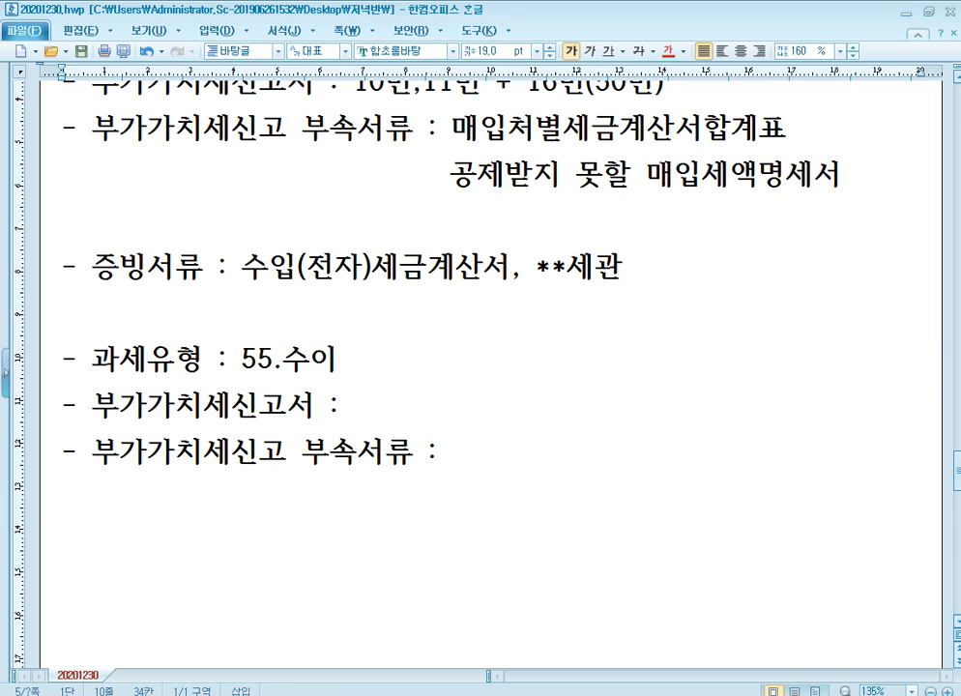
type("ㅂ")
Write "불공제사유 해당 X" on the indented line beneath the new block's 증빙서류.
key("Up")
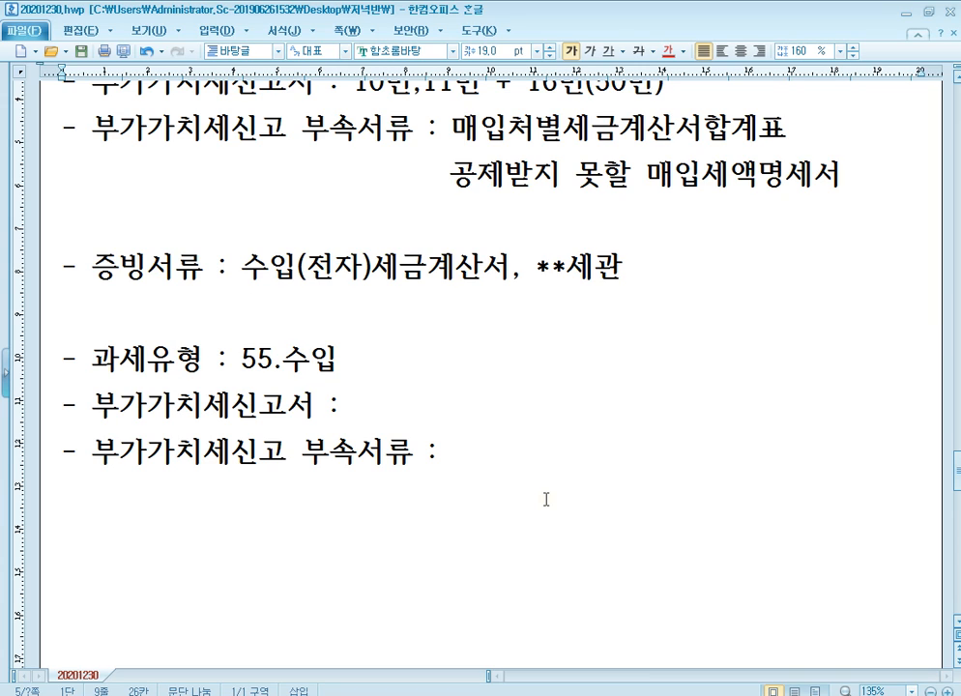
type("불")
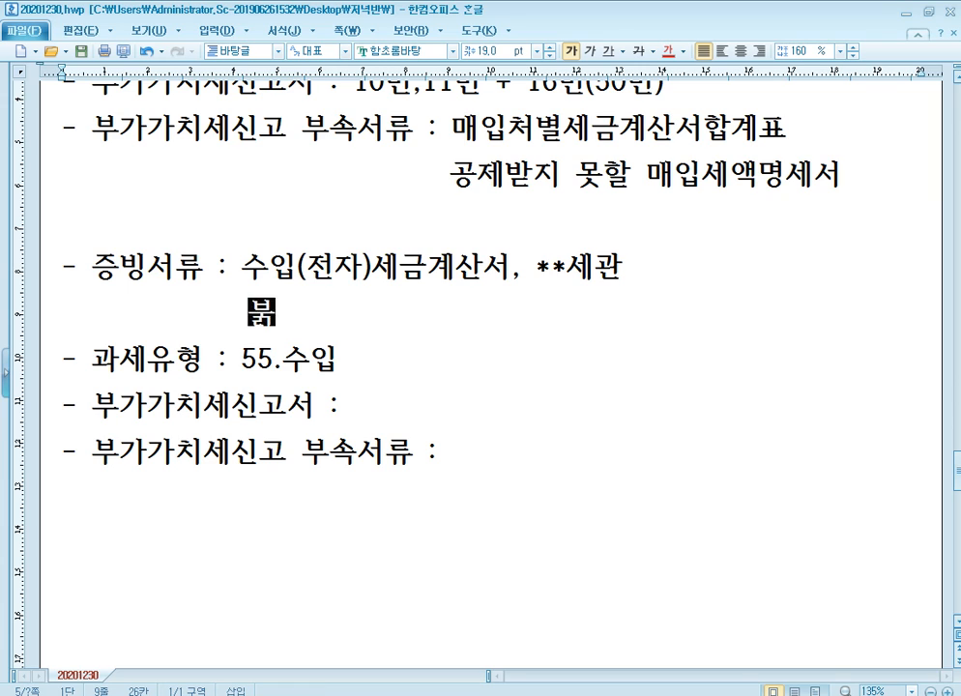
type("공제사유 외")
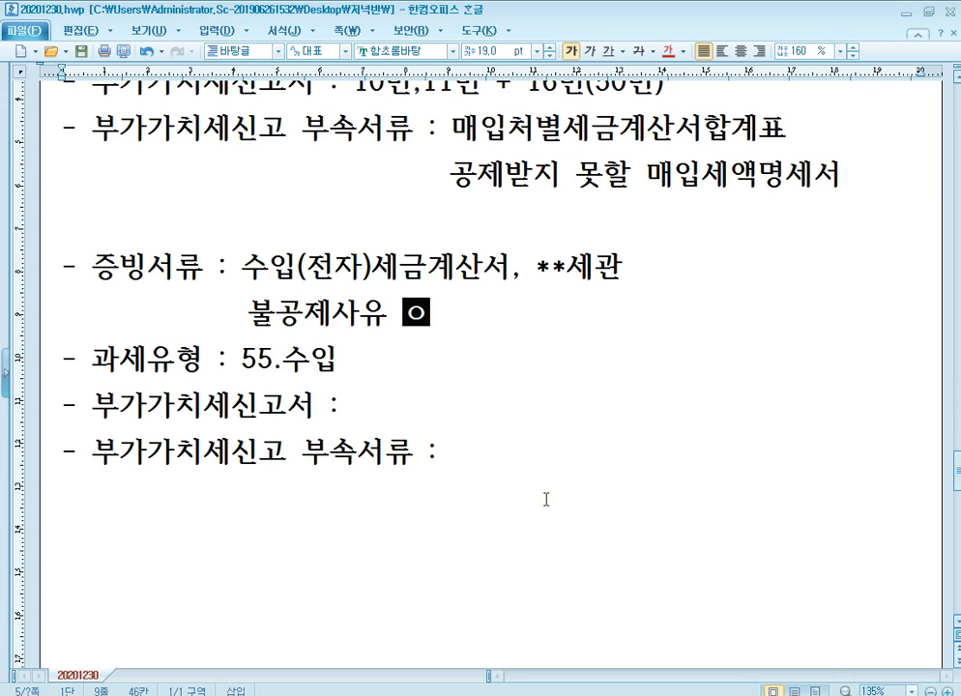
key("BackSpace")
key("BackSpace")
key("BackSpace")
type("해당 X")
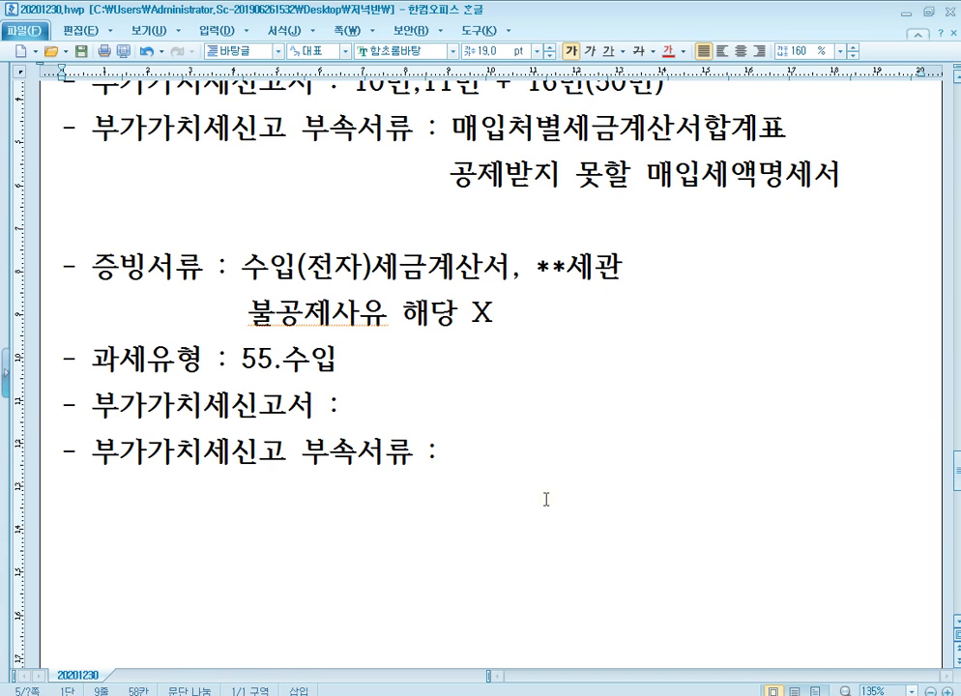
Fill in the new block's 부가가치세신고서 with "10번, 11번".
key("Down")
key("Down")
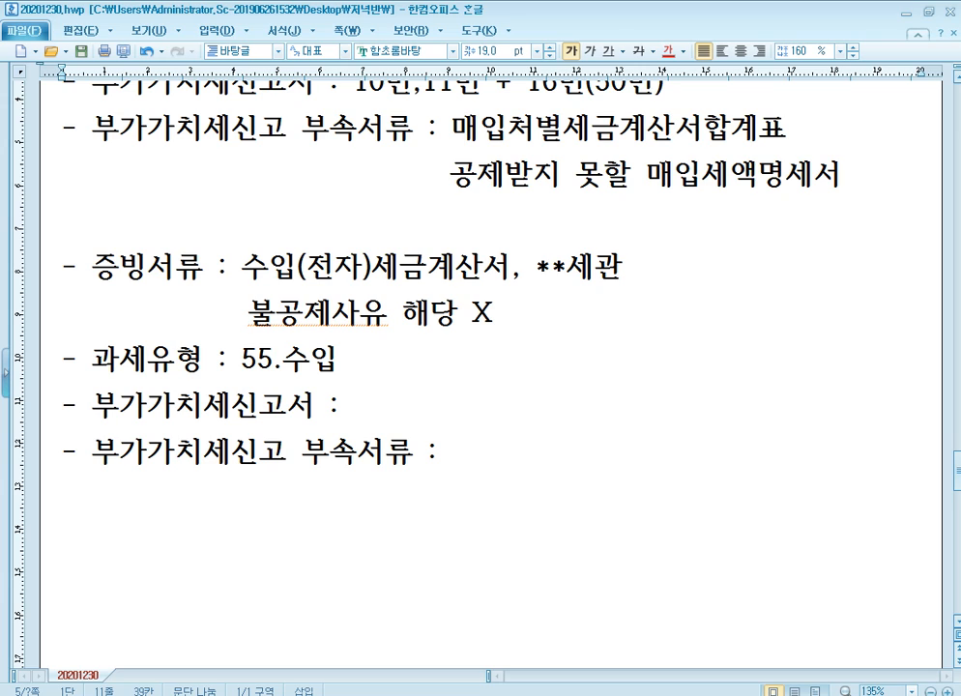
type("10qjs")
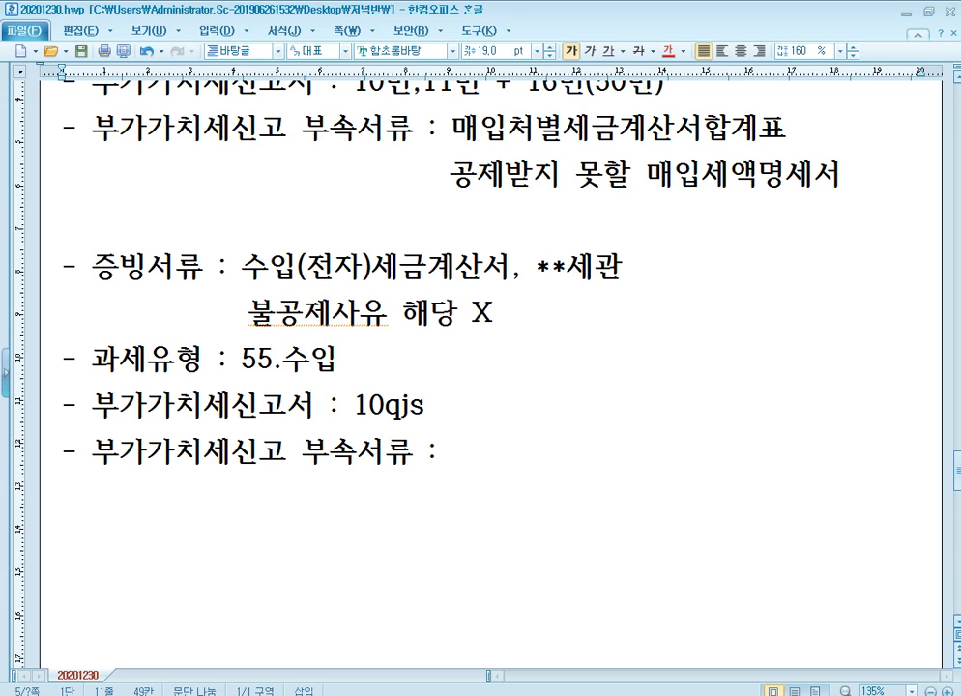
key("BackSpace")
key("BackSpace")
key("BackSpace")
key("Hangul")
type("ㅂㅓㄴ, 11ㅂㅓㄴ")
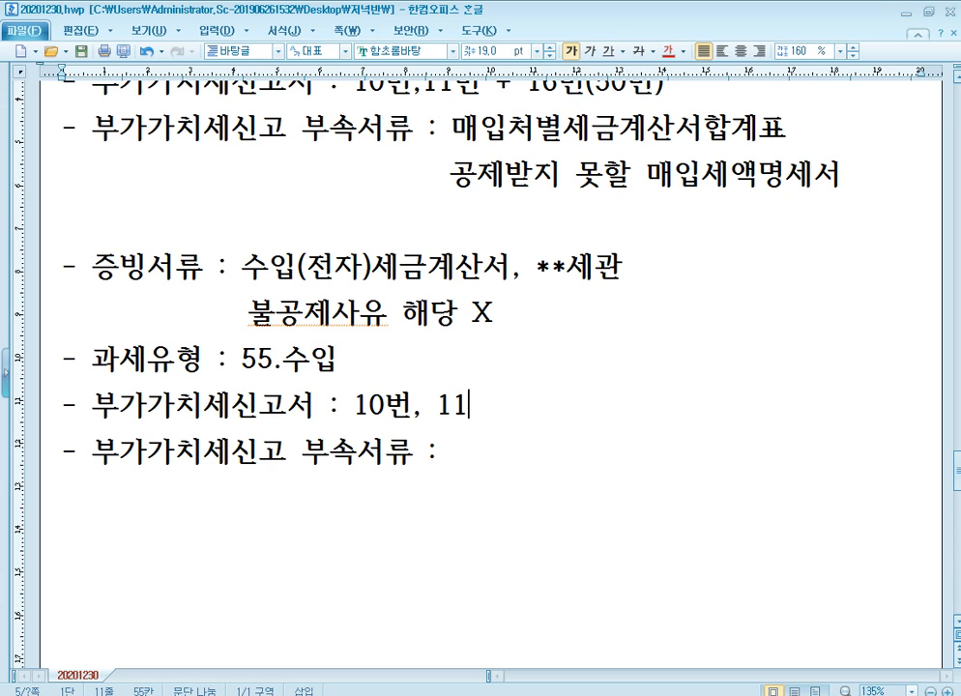
Fill in the new block's 부가가치세신고 부속서류 with "매입처별세금계산서합계표" and start a new line below it.
key("Down")
type("ㅁㅐㅇㅣㅂㅊㅓㅂㅕㄹㅅㅔㄱ")
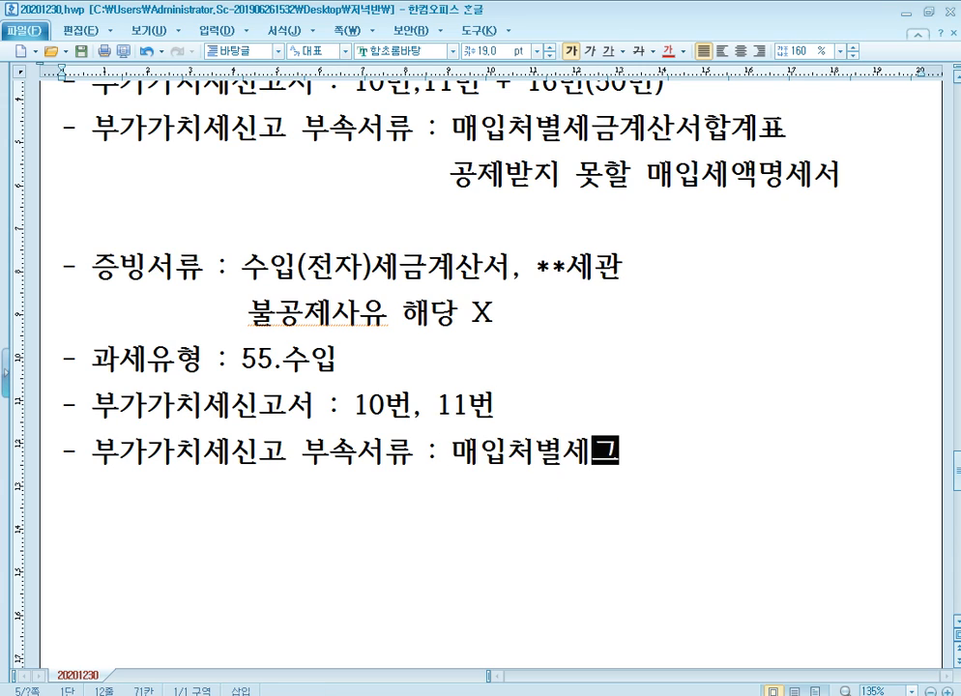
type("ㅡㅁㄱㅖㅅㅏㄴㅅㅓㅎㅏㅂㄱㅖㅍㅛ")
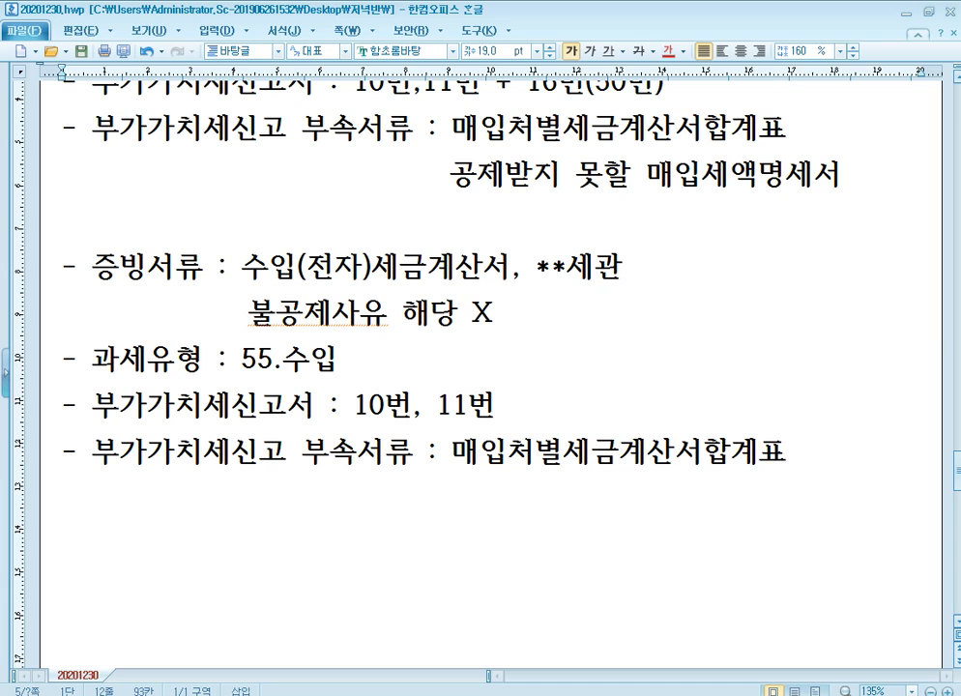
key("Return")
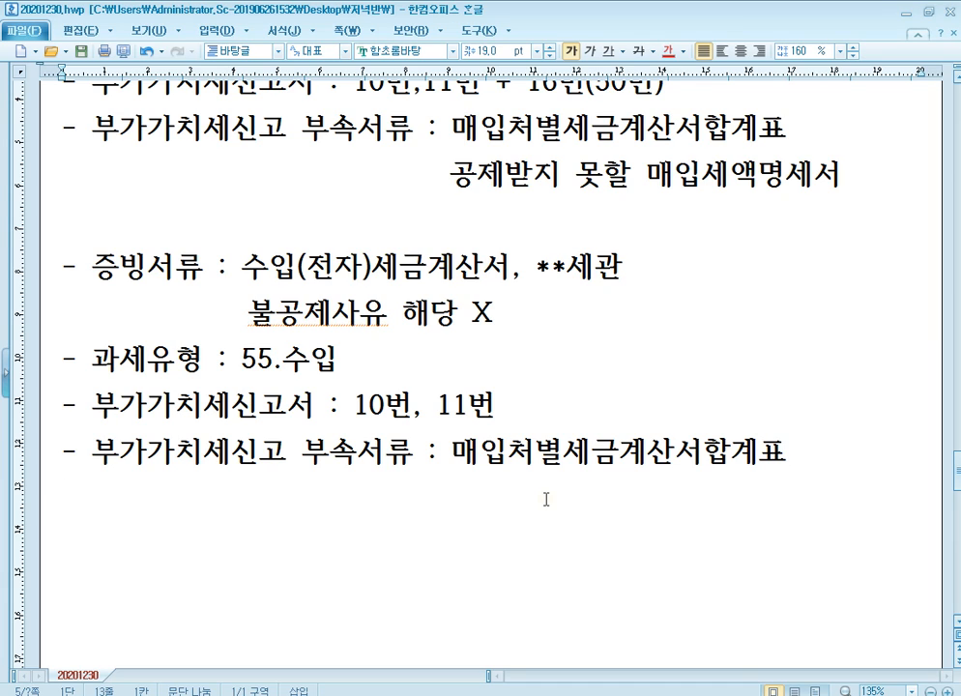
key("Return")
key("BackSpace")
key("BackSpace")
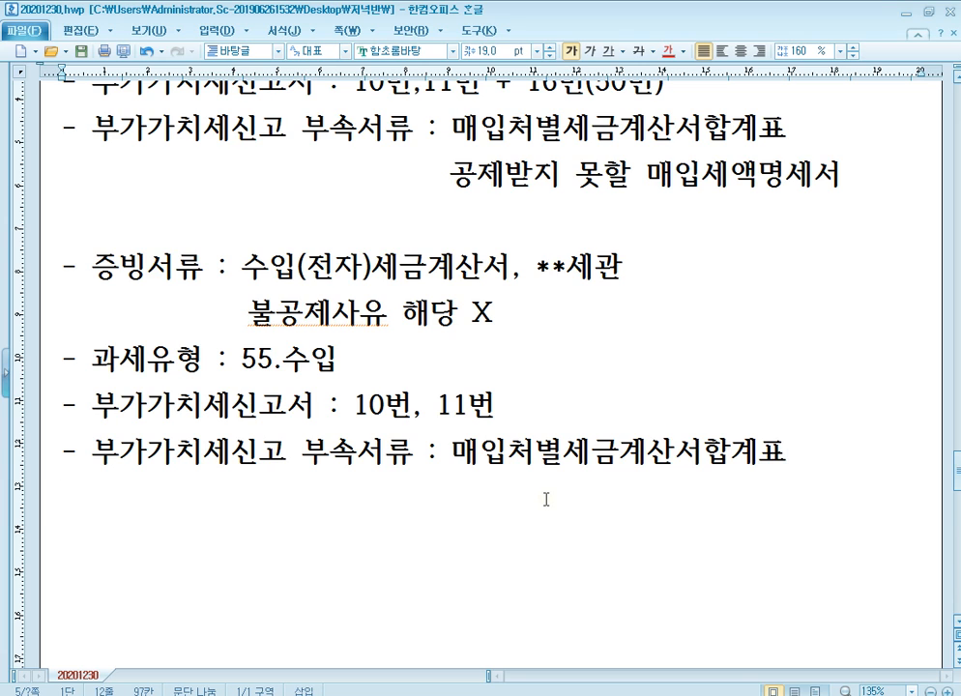
key("Return")
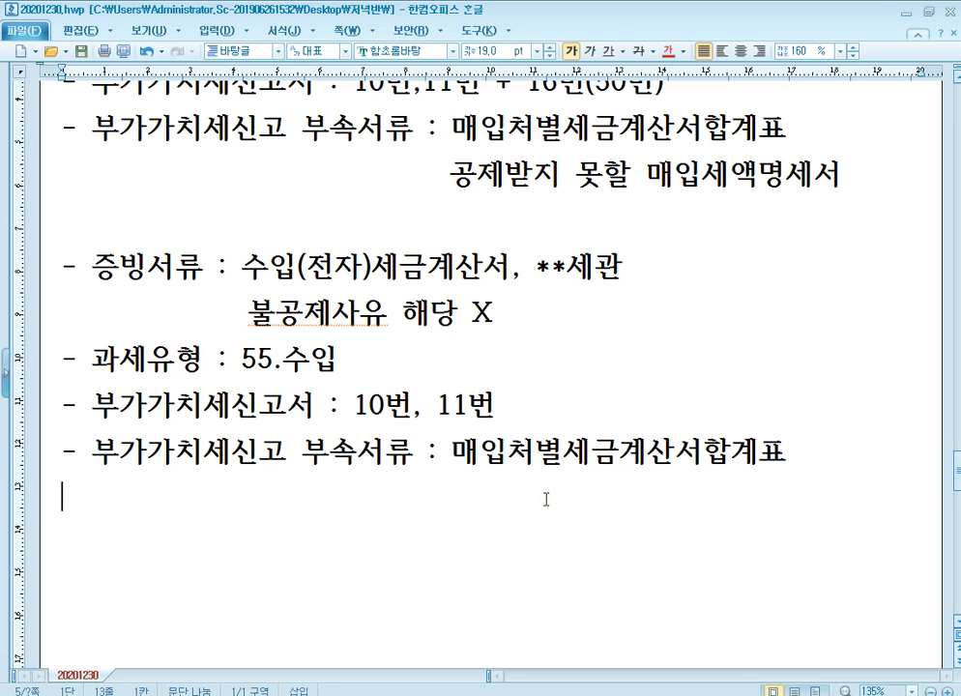
Insert another blank note block with 증빙서류, 과세유형, 부가가치세신고서 and 부가가치세신고 부속서류 lines, leaving one empty line above it.
key("Return")
type("- 증빙서류 : - 과세유형 : - 부가가치세신고서 : - 부가가치세신고 부속서류 :")
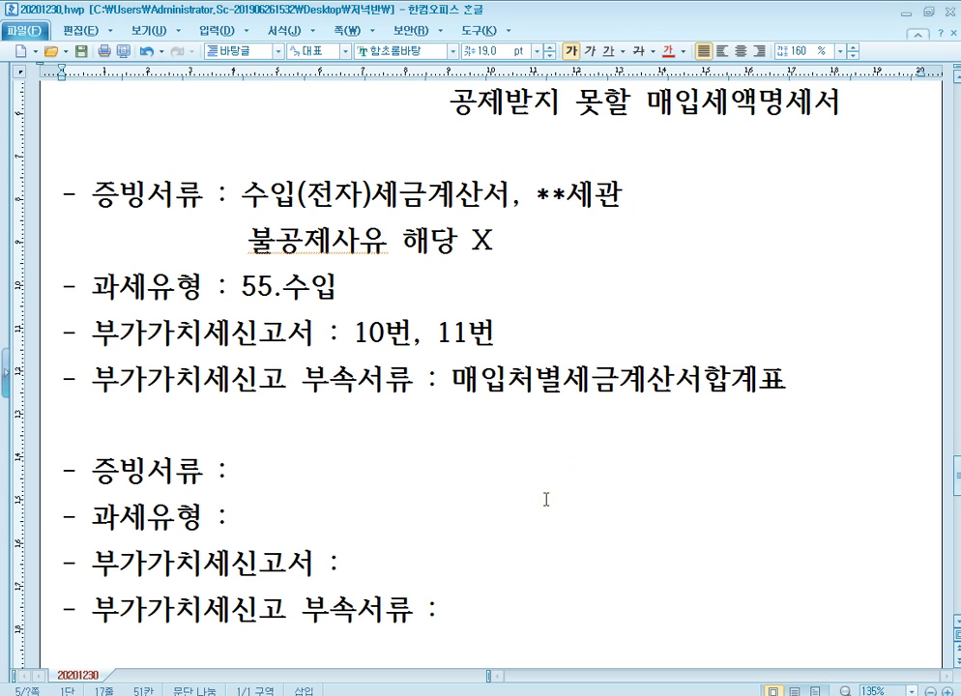
Add a run of empty lines beneath the new blank block to push the (차)/(대) section further down the document.
scroll(546, 500, "down", 3)
left_click(438, 472)
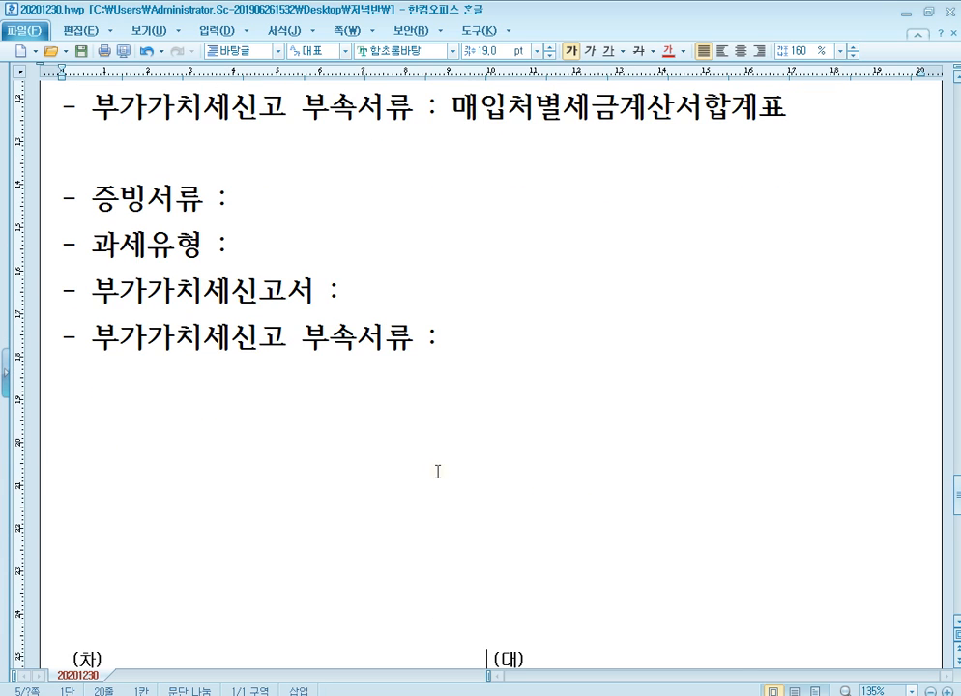
key("Return")
key("Return")
key("Return")
key("Return")
key("Return")
key("Return")
key("Return")
key("Return")
key("Return")
key("Return")
key("Return")
key("Return")
key("Return")
key("Return")
key("Return")
key("Return")
key("Return")
key("Return")
Fill in the blank block's 증빙서류 with "신용카드매출전표, 카드로 결제하다." and write "과세거래" on an indented line beneath it.
scroll(437, 458, "up", 4)
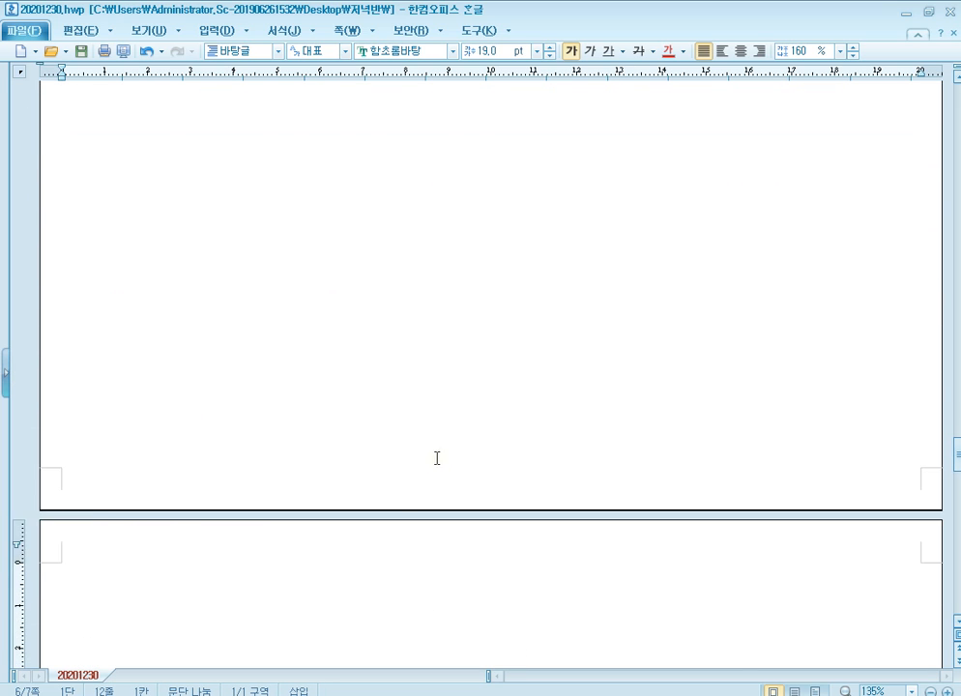
scroll(437, 459, "up", 5)
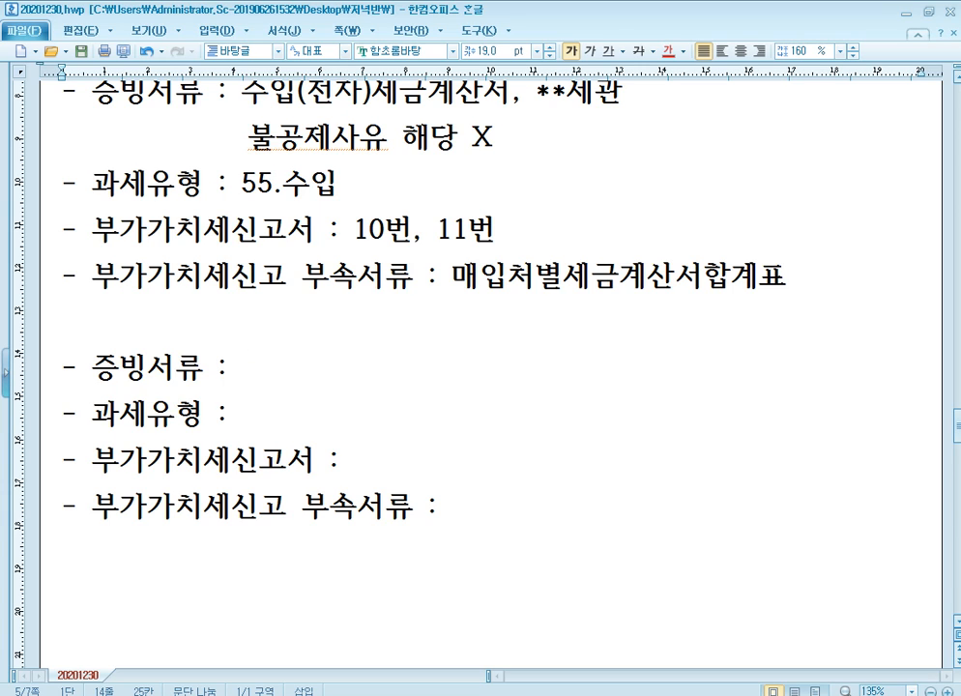
type("신용카드매출")
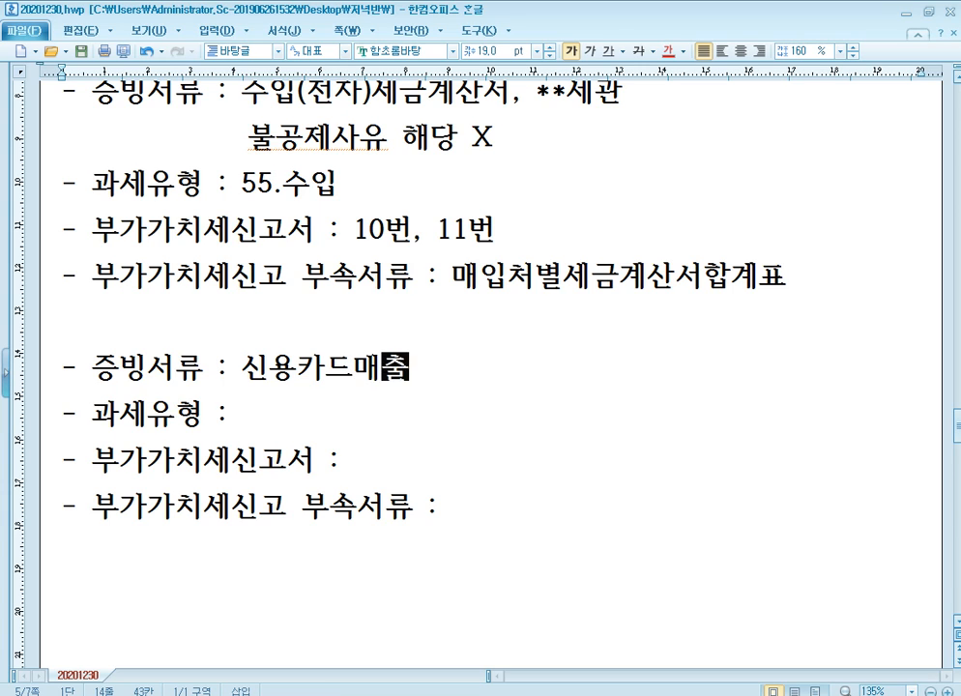
type("전표")
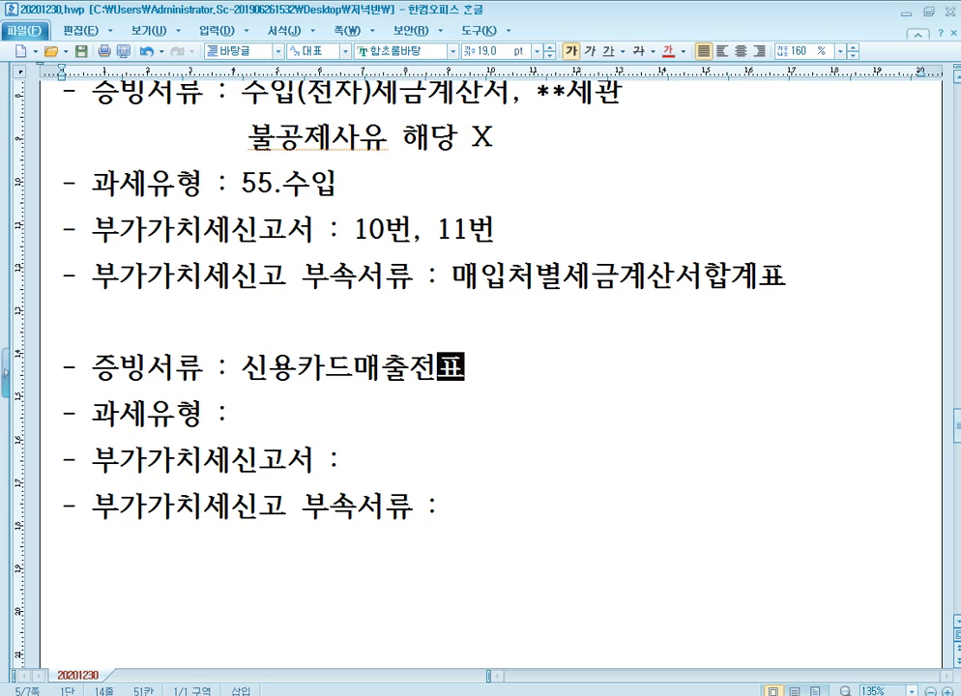
type(", ")
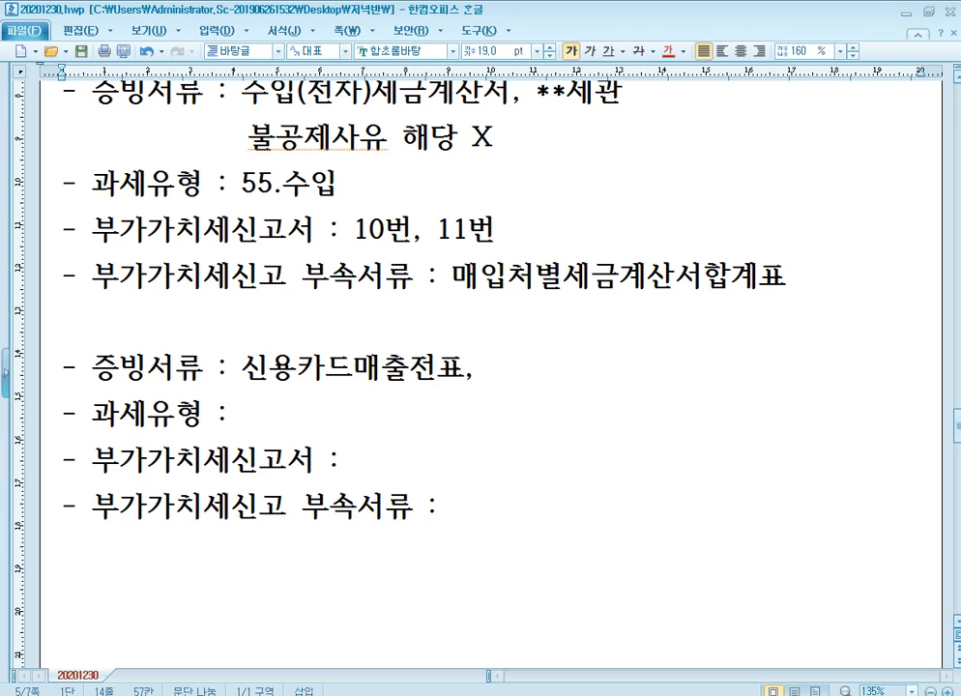
type("카드로 ")
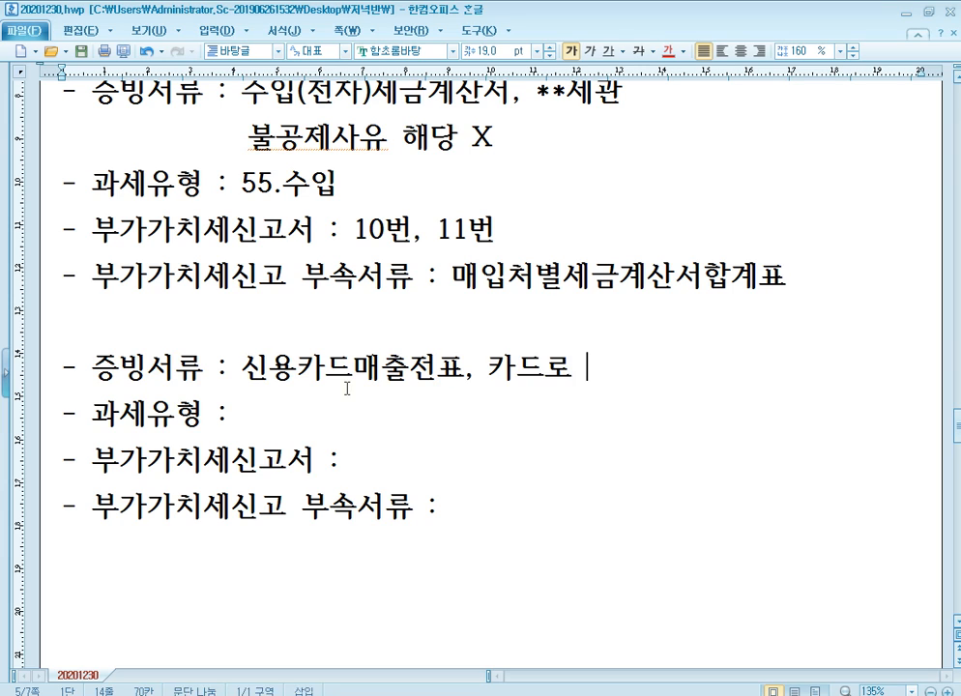
type("결제하")
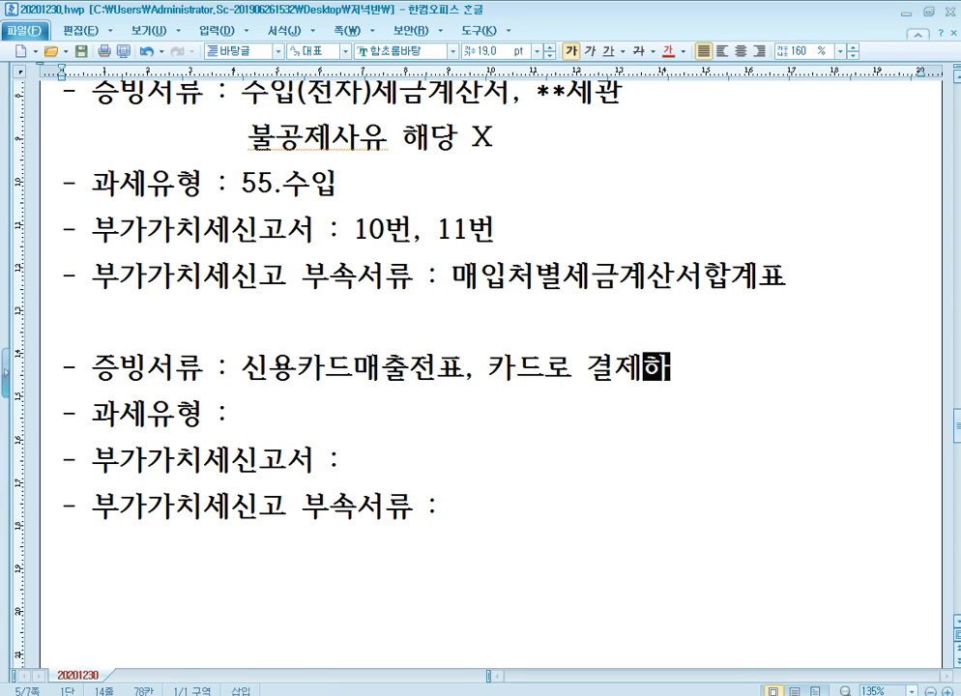
type("다.")
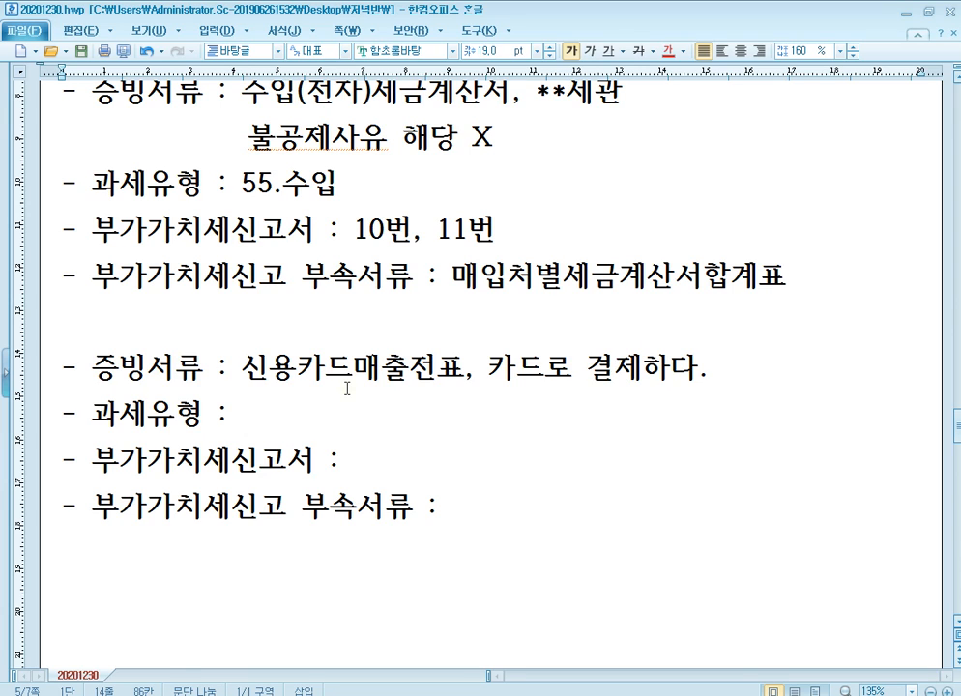
key("Return")
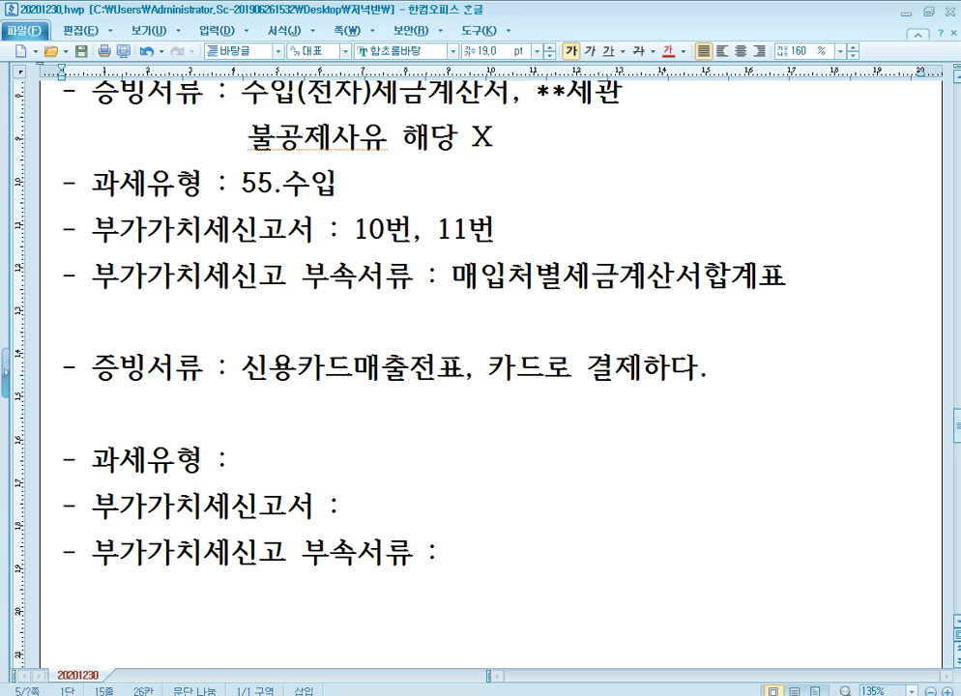
type("과세거래")
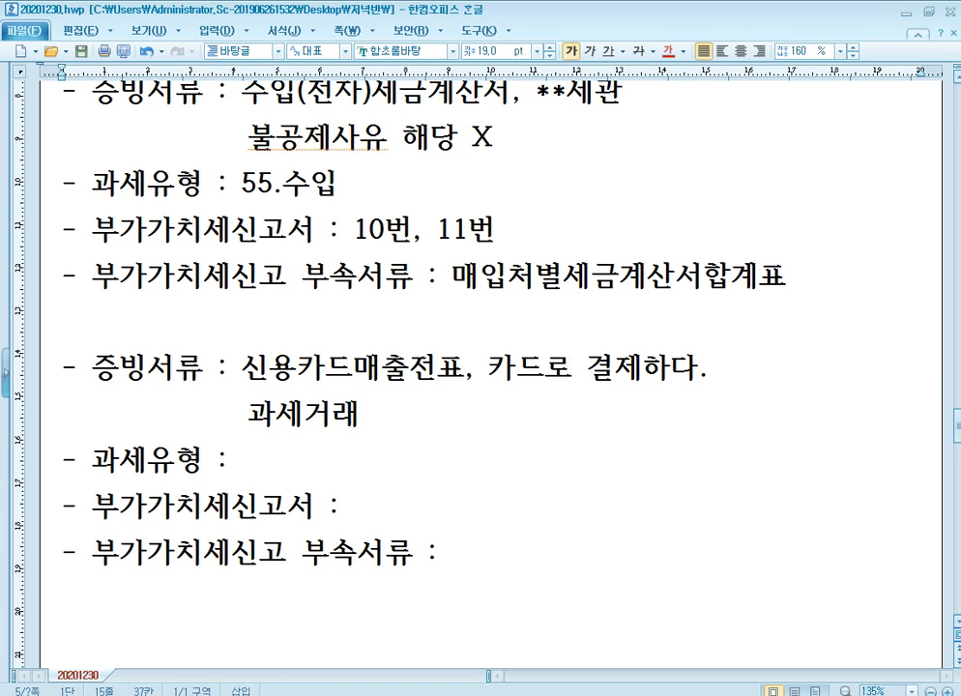
Fill in the block's 과세유형 with "57.카과 (공급가액 칸에 공급대가 입력)".
key("Down")
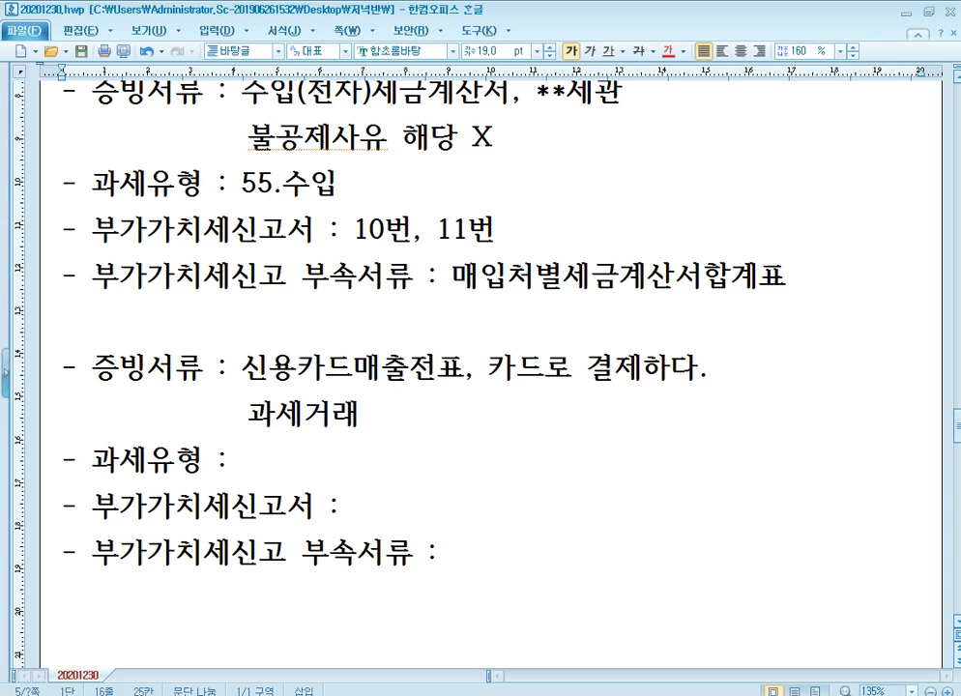
type("57.카과")
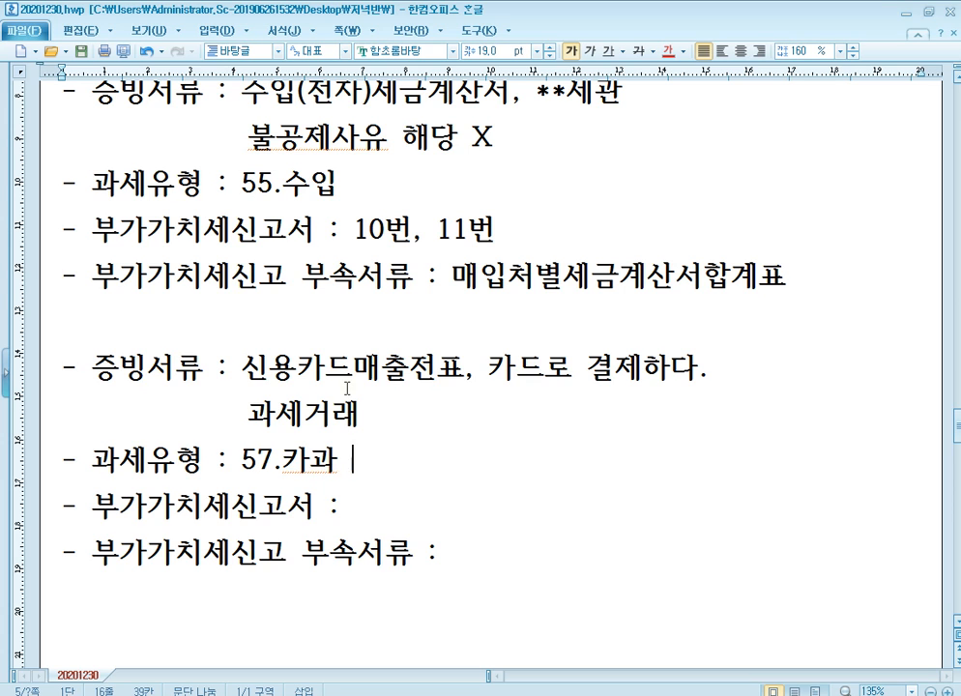
scroll(373, 389, "down", 3)
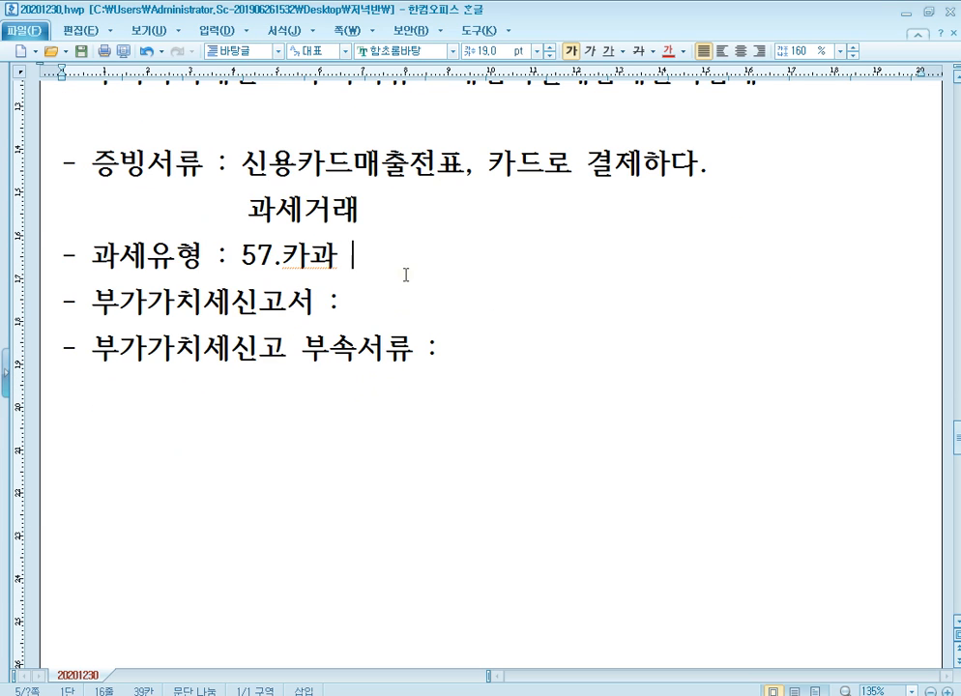
type("(공급가액 ")
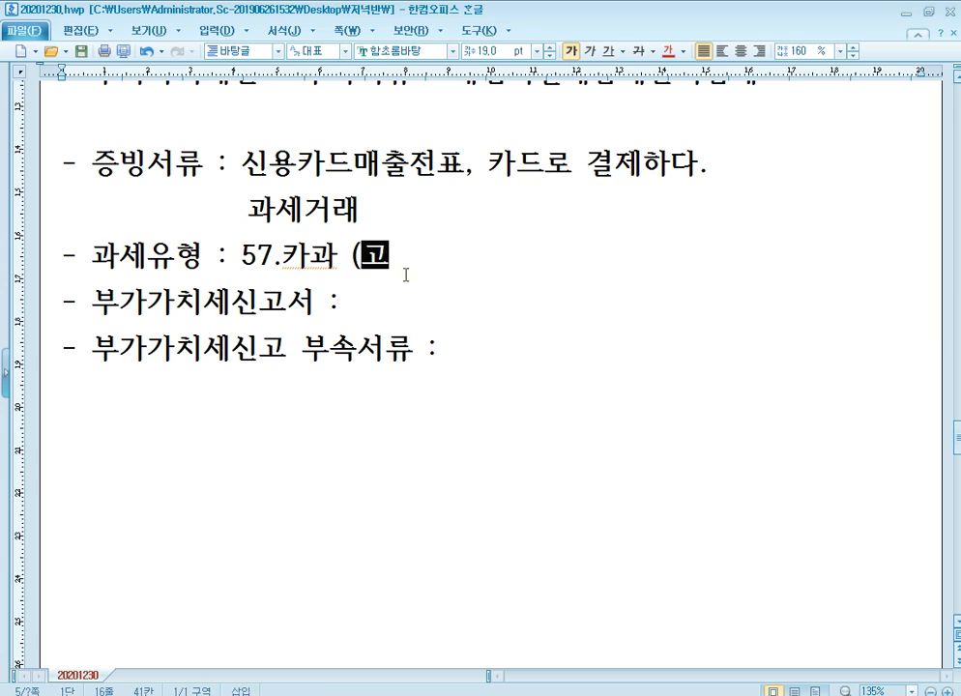
type("칸에")
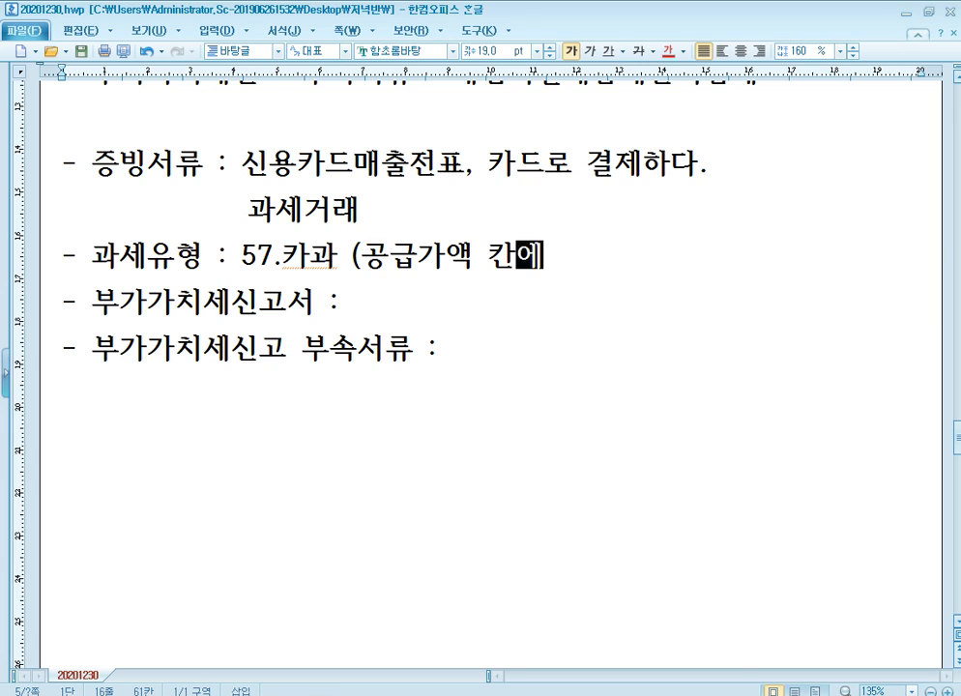
type(" 공급대가 입력)")
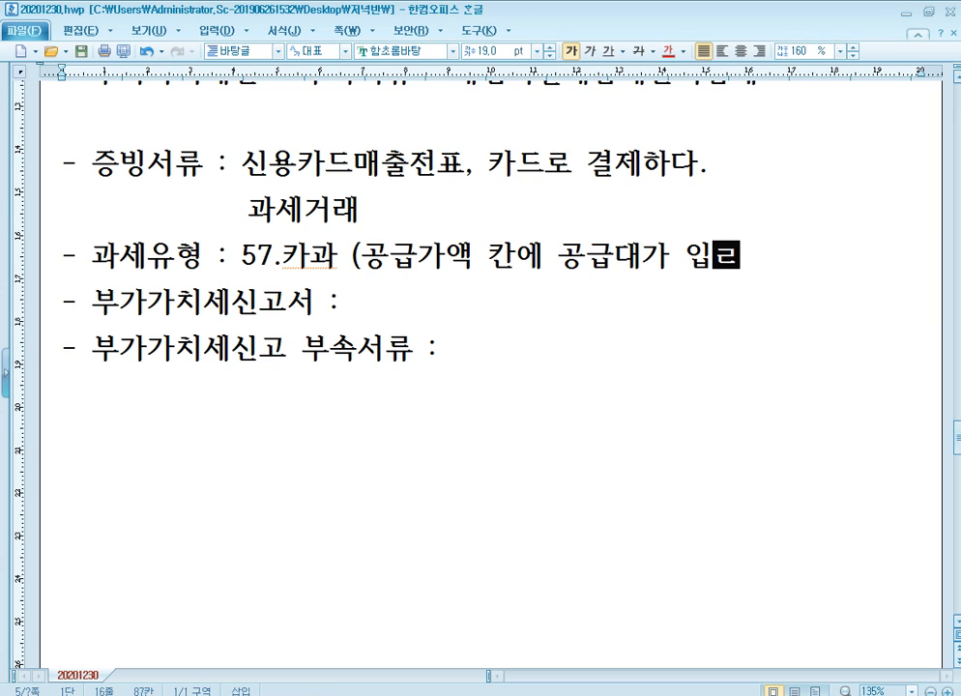
Fill in the credit card block's 부가가치세신고서 with "14번 - 41번,42번".
key("Down")
type("57.")
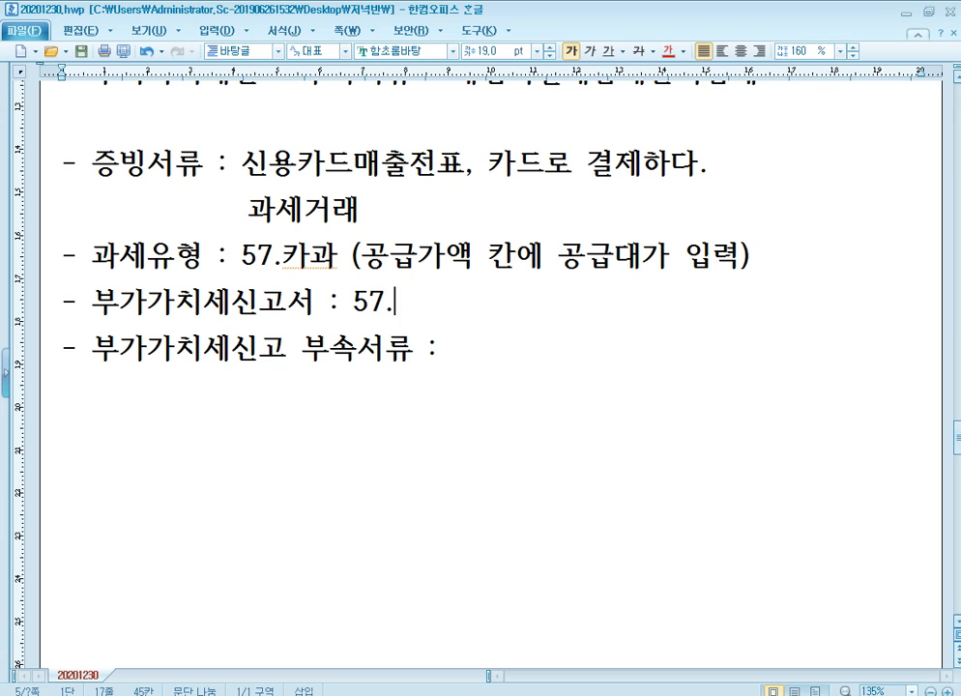
key("BackSpace")
key("BackSpace")
key("BackSpace")
type("14")
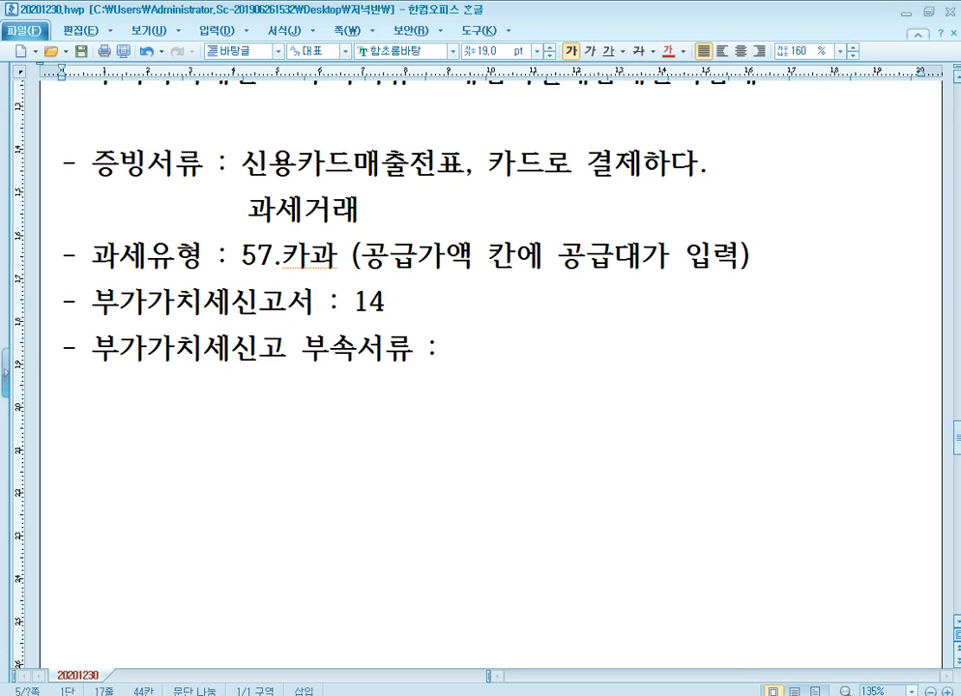
type("버")
type("- ")
type(" 40번,")
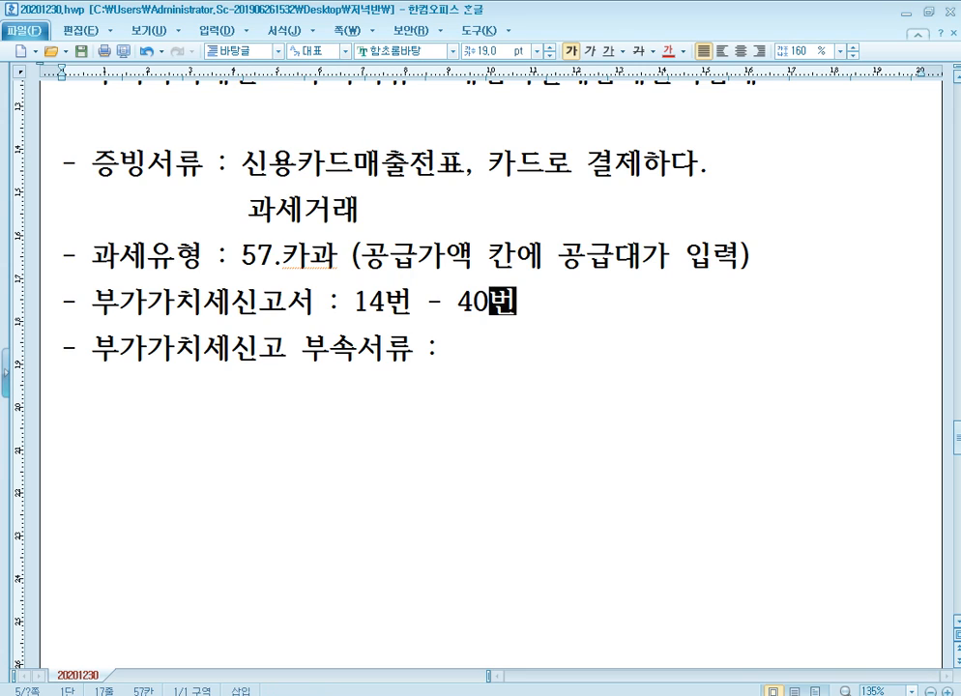
key("BackSpace")
key("BackSpace")
key("BackSpace")
type("1")
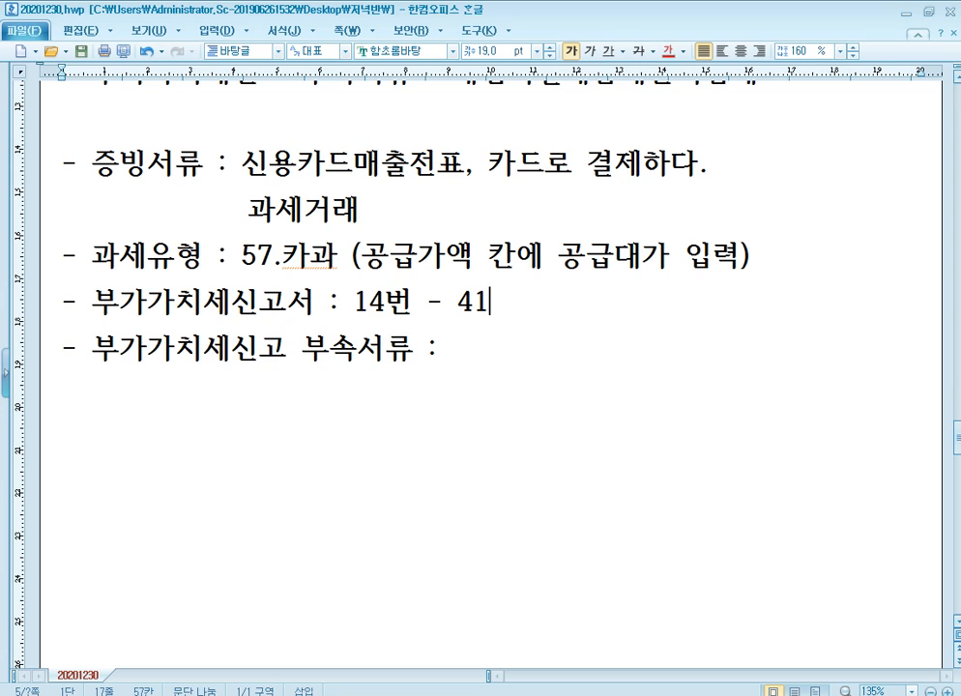
type("번,42번")
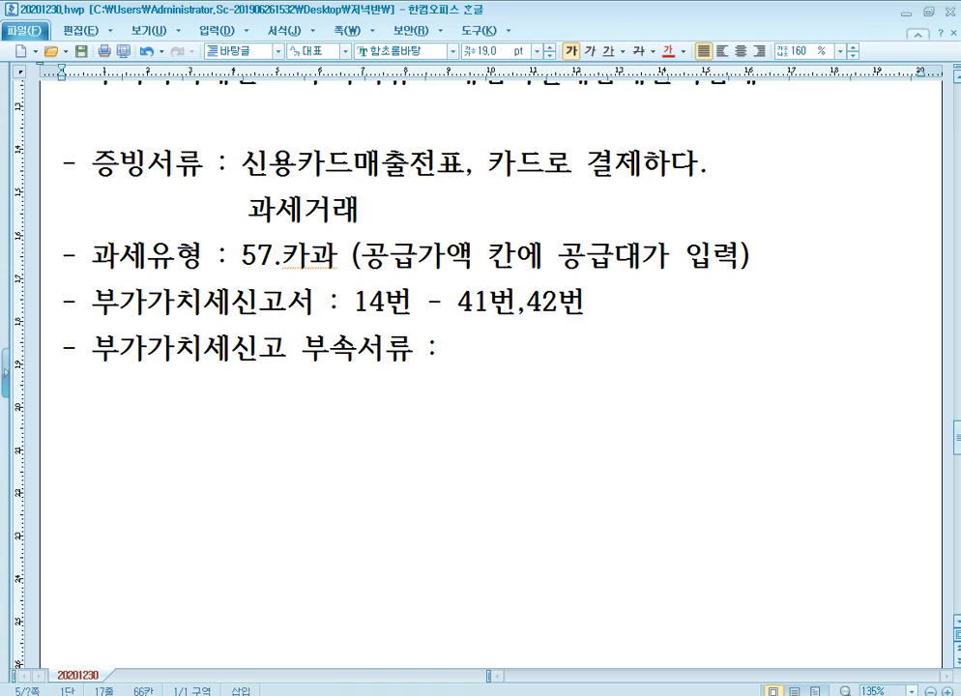
Fill in the credit card block's 부가가치세신고 부속서류 with "신용카드매출전표수령명세서".
key("shift+Left")
left_click(406, 275)
type("신용")
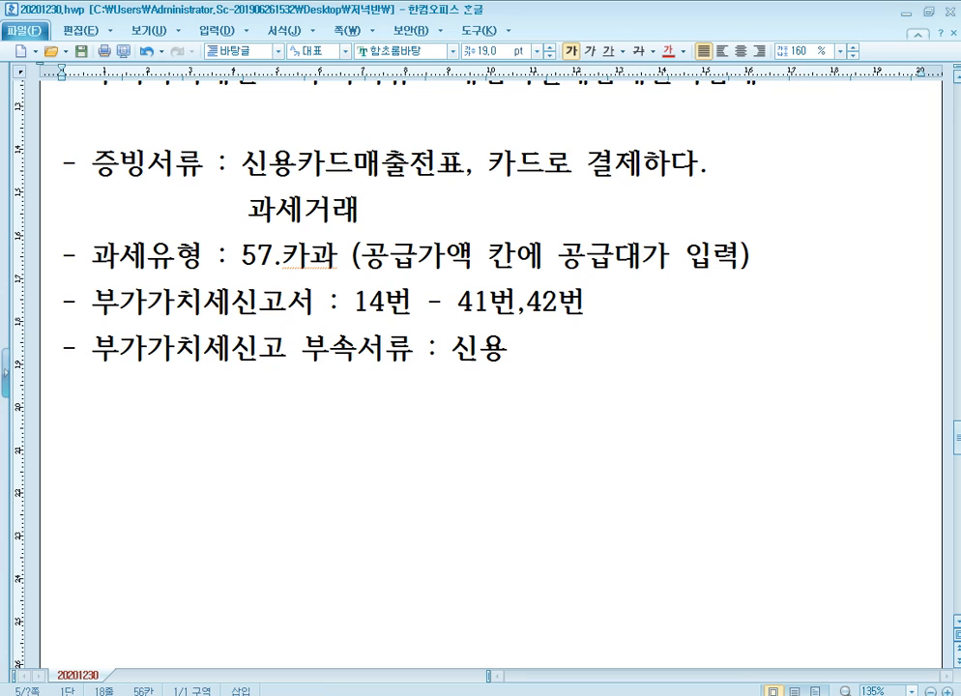
type("카드매출전표수")
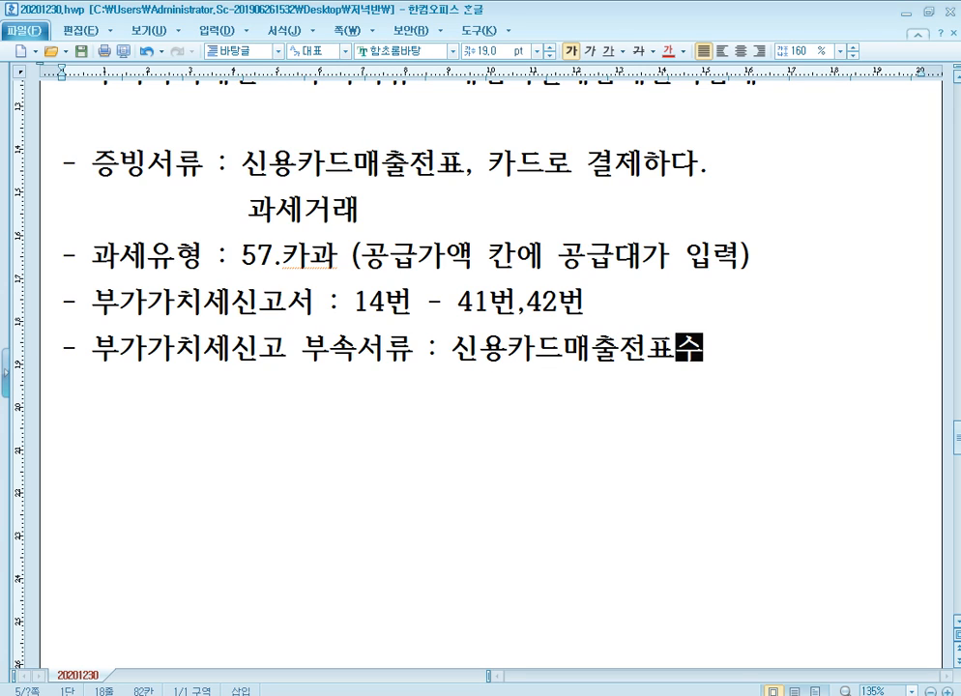
type("령명세서")
Add "건물등감가상각자산취득명세서" on an indented line as the second 부속서류 of the credit card block.
key("Return")
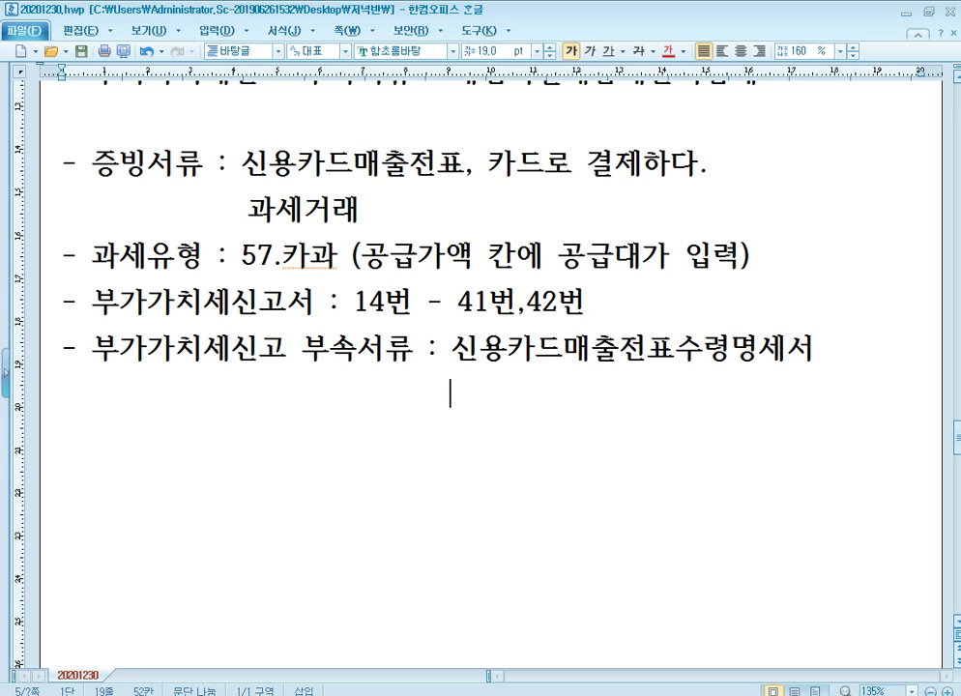
type("건물등가")
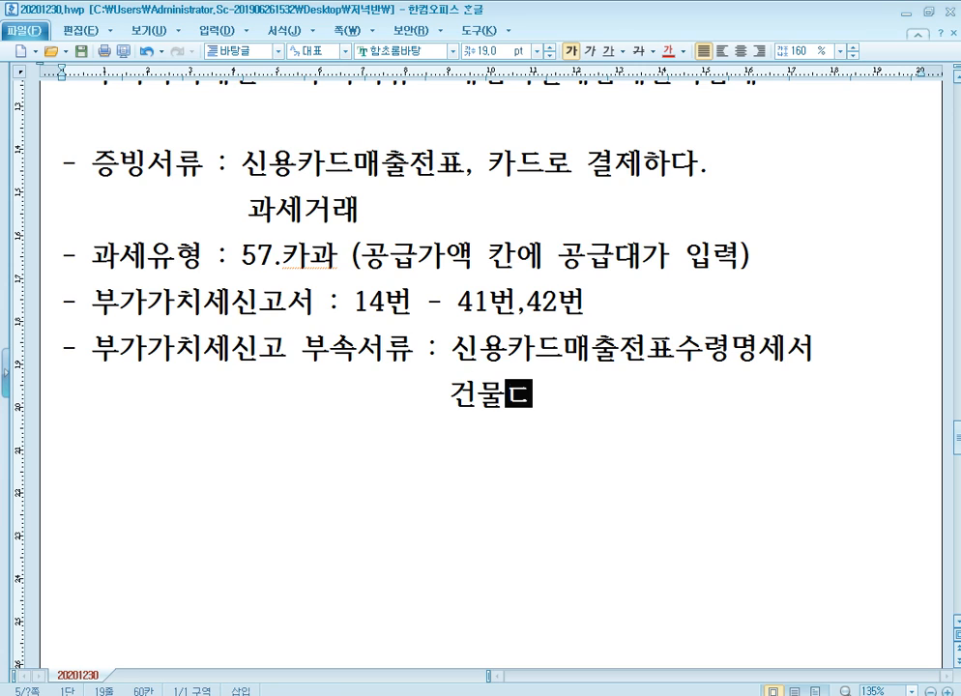
type("감가상각자산취")
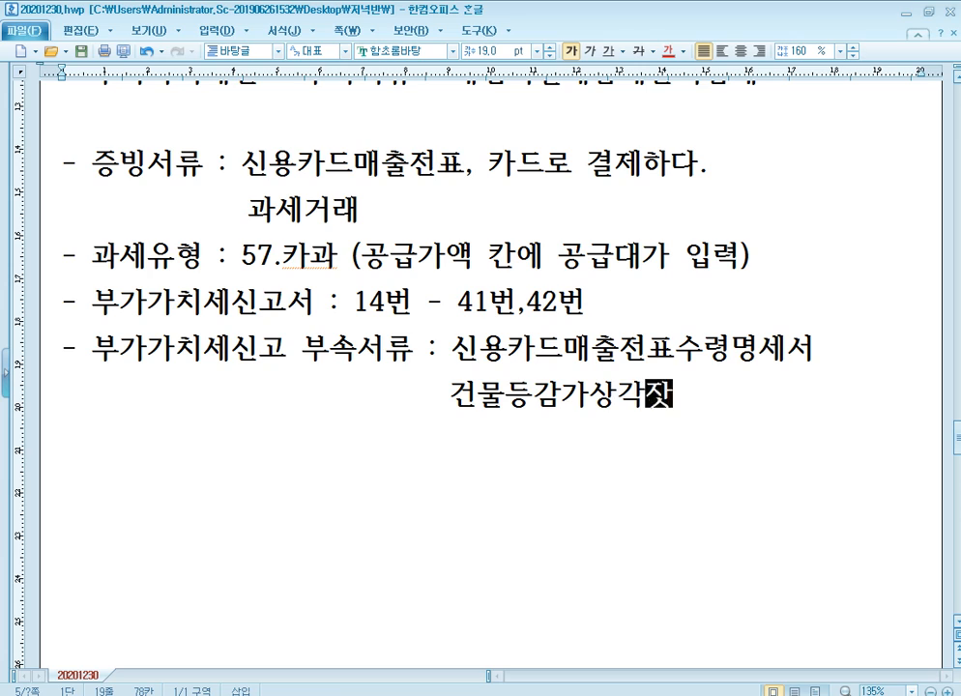
type("득명세서")
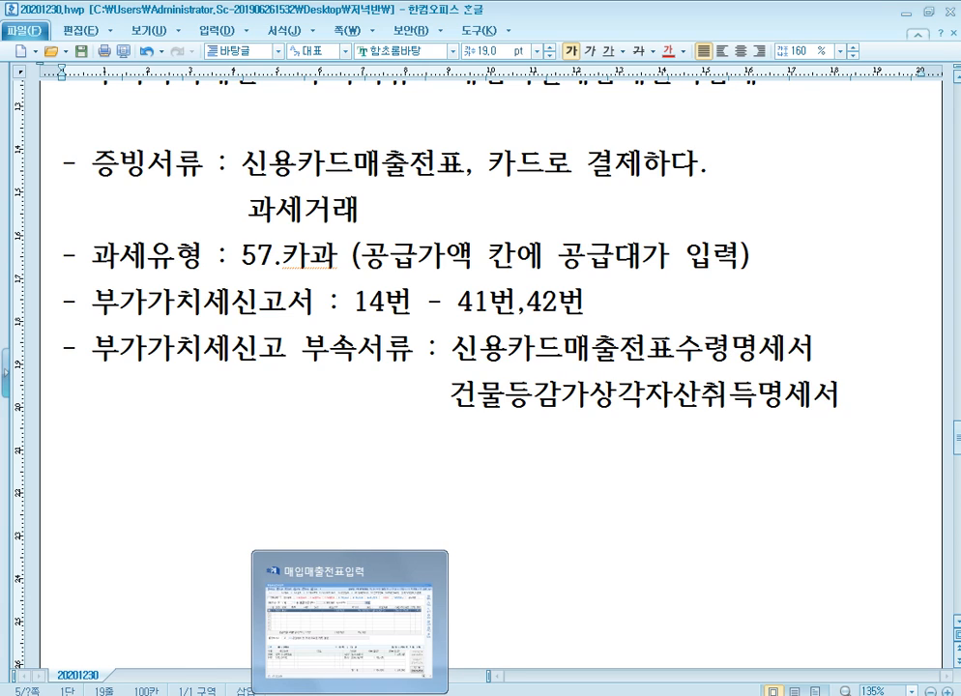
Switch to the 매입매출전표입력 window and change the 유형 of voucher 50001 to 57.카과.
left_click(349, 619)
left_click(147, 153)
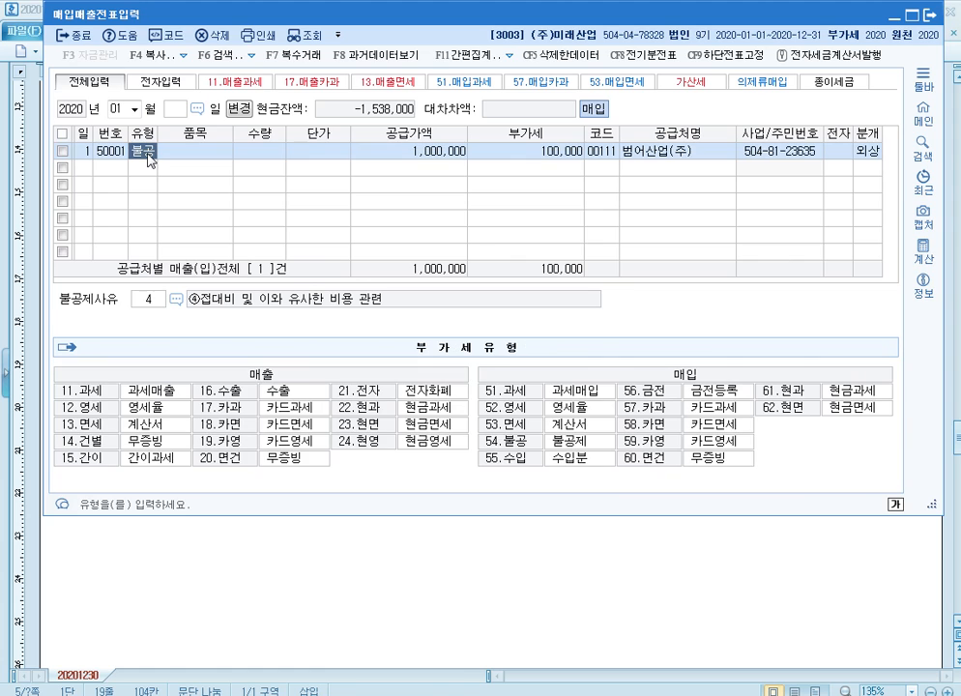
type("57")
key("Return")
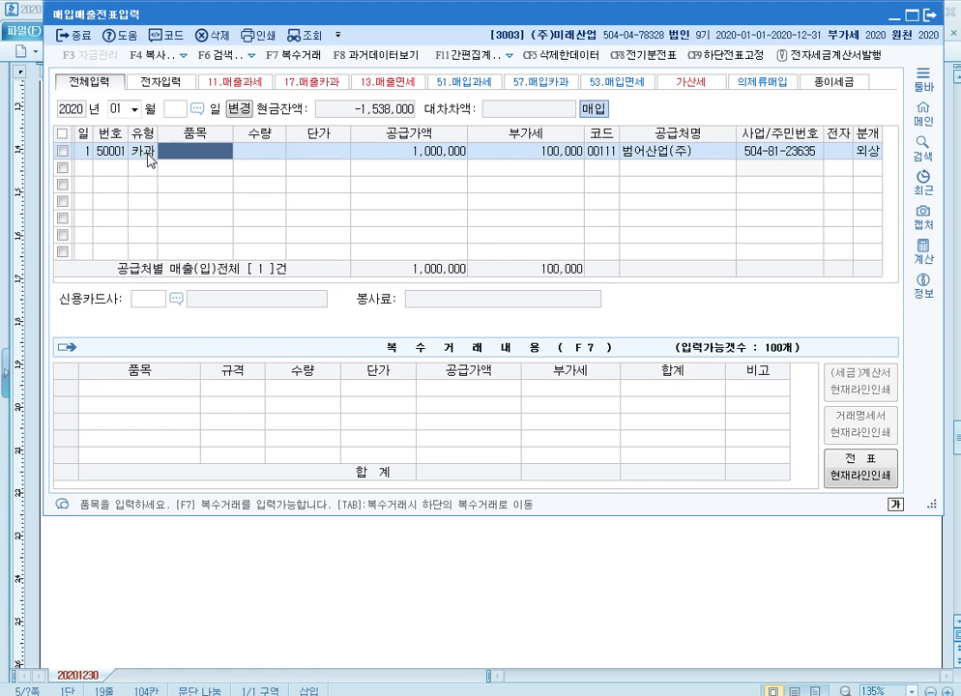
Assign 비씨카드(법인) as the voucher's 신용카드사 and set its 분개 type to 4:카드.
key("Return")
key("Return")
key("Return")
key("Return")
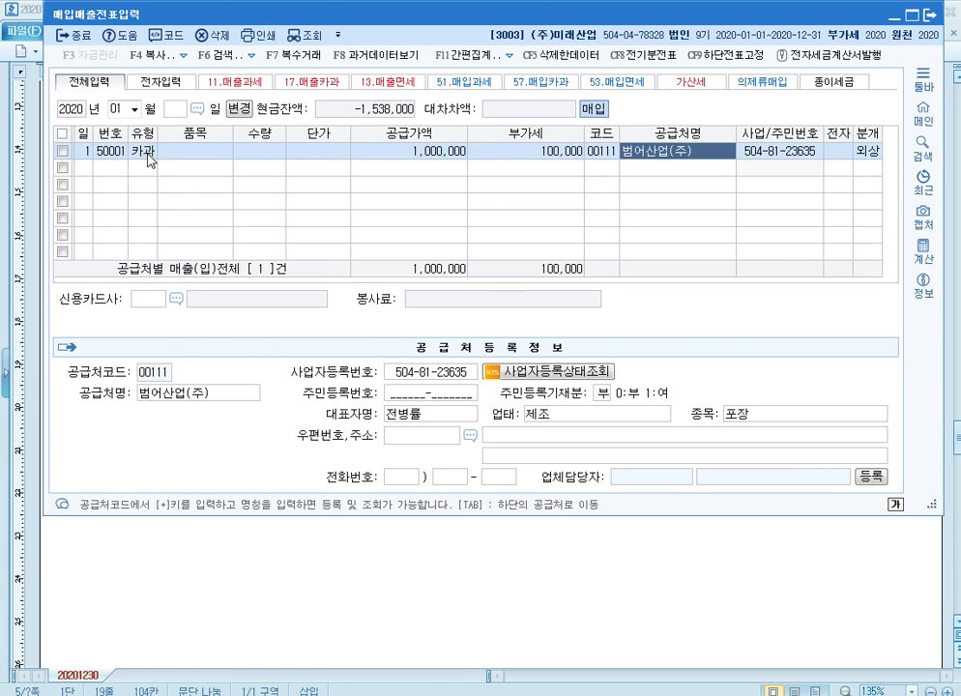
key("F2")
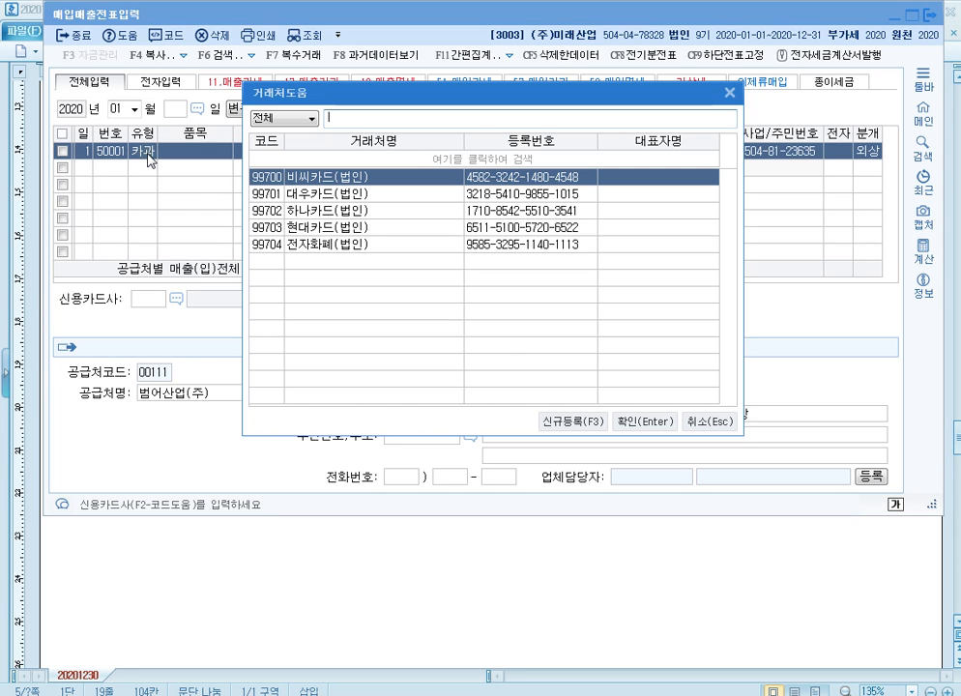
key("Return")
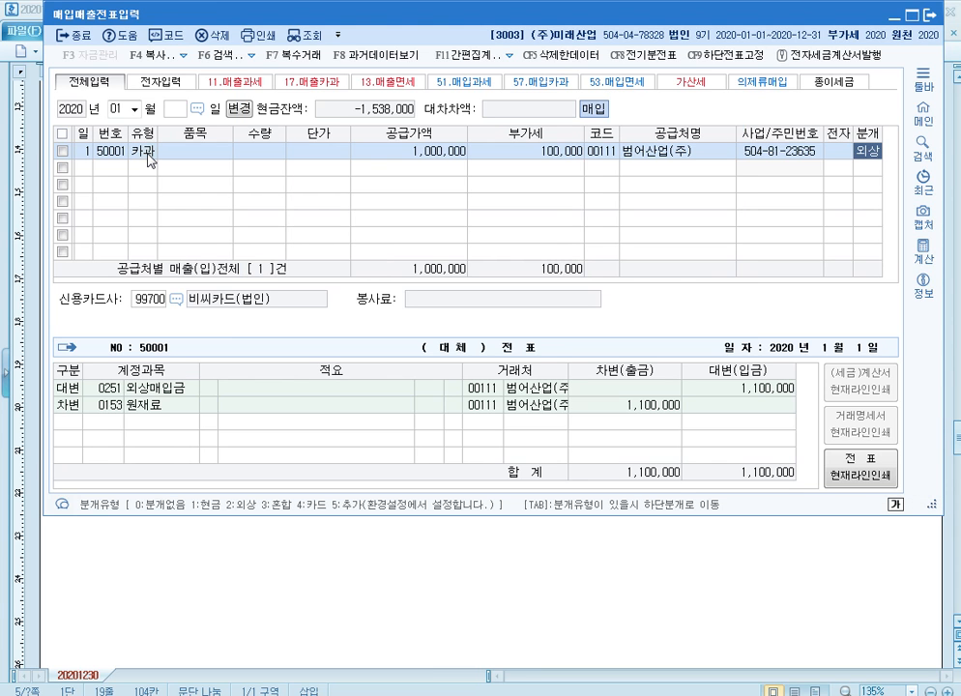
type("4")
key("Return")
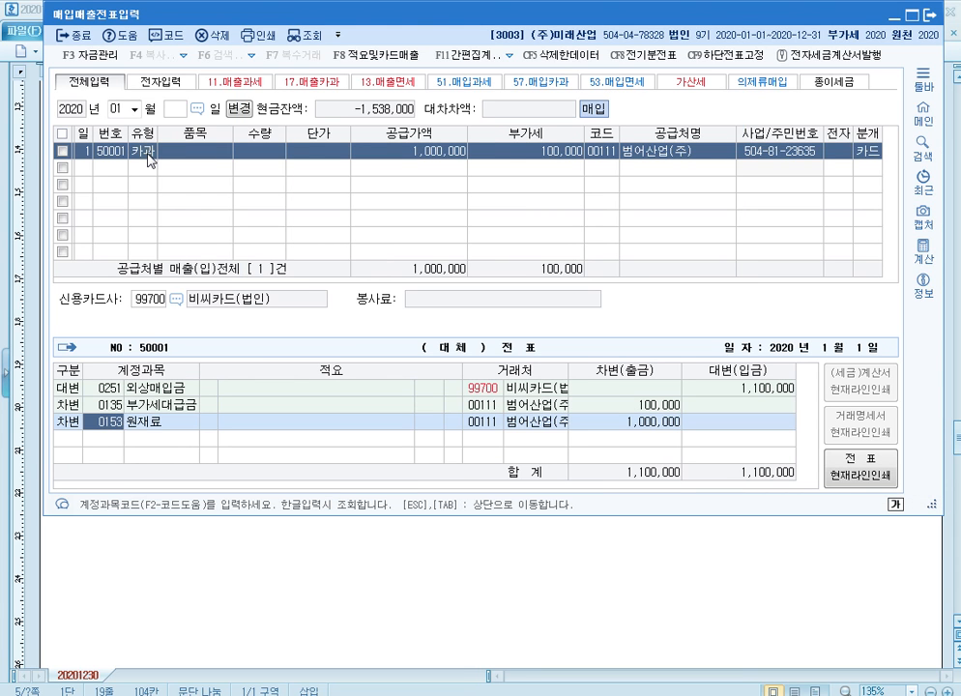
Accept the journal lines of voucher 50001 and review its 유형, 신용카드사 and 분개 fields.
key("Return")
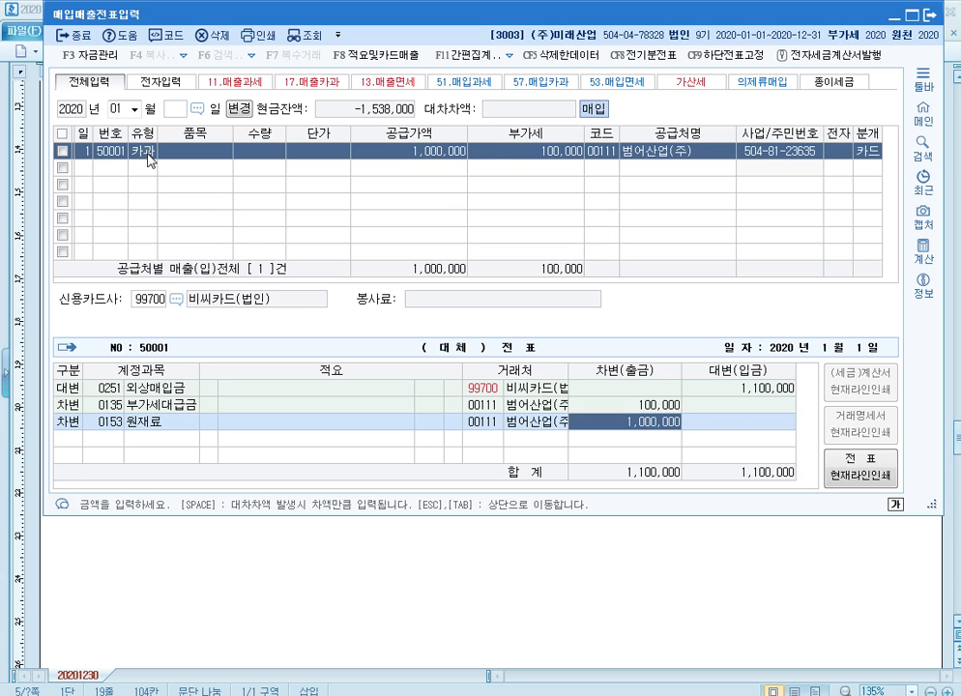
key("Tab")
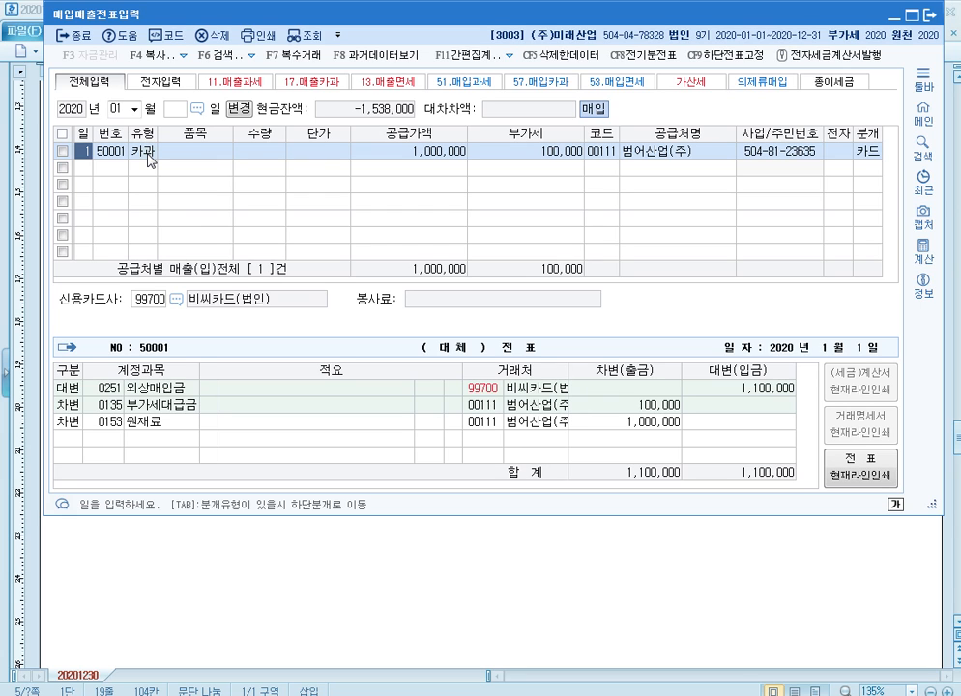
key("Return")
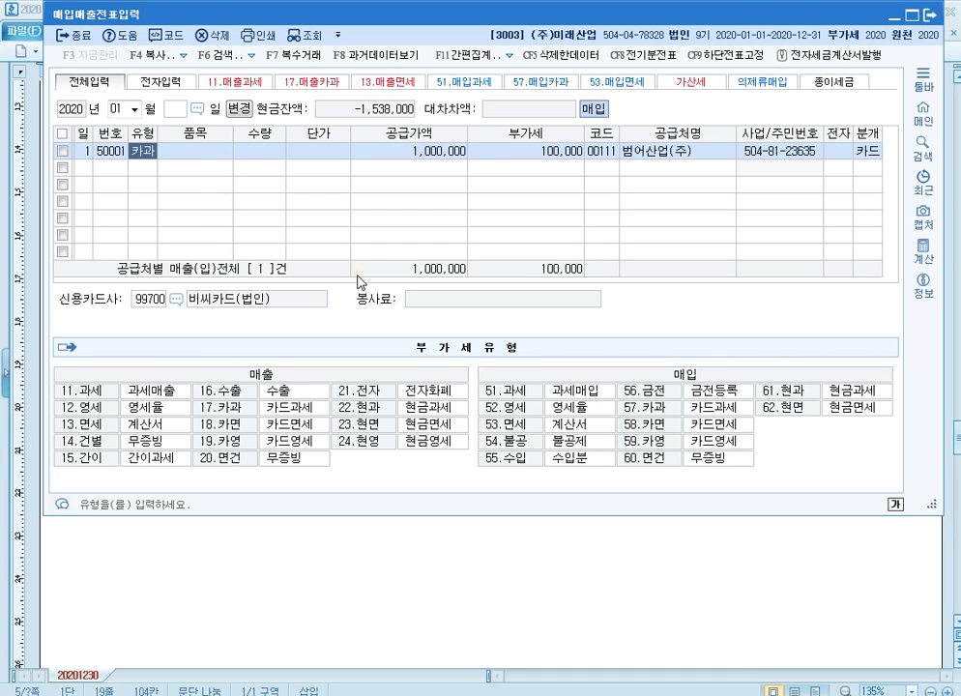
left_click(144, 301)
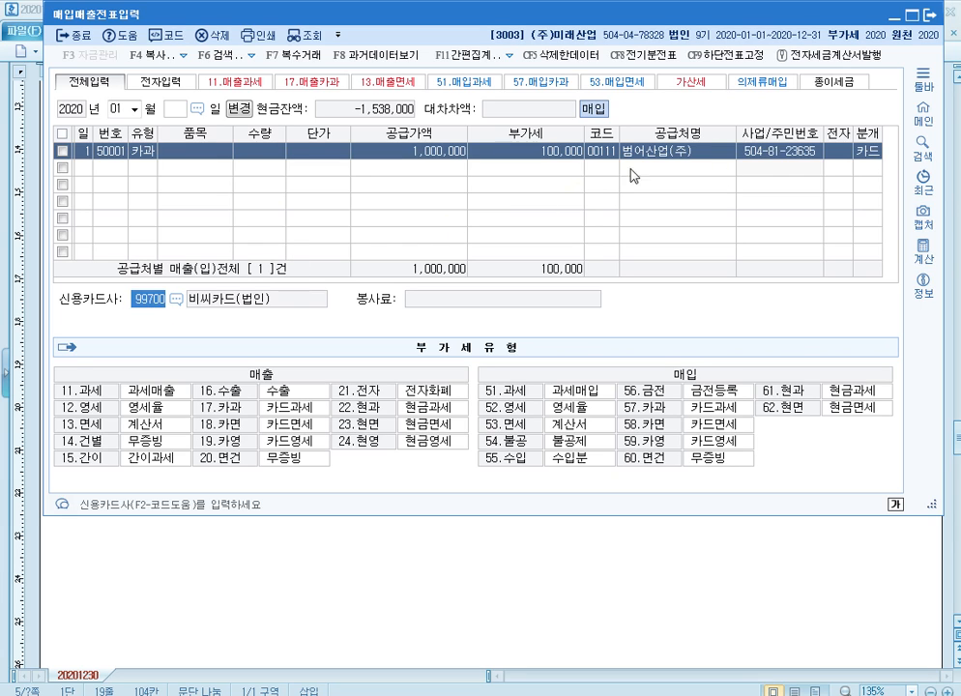
left_click(868, 153)
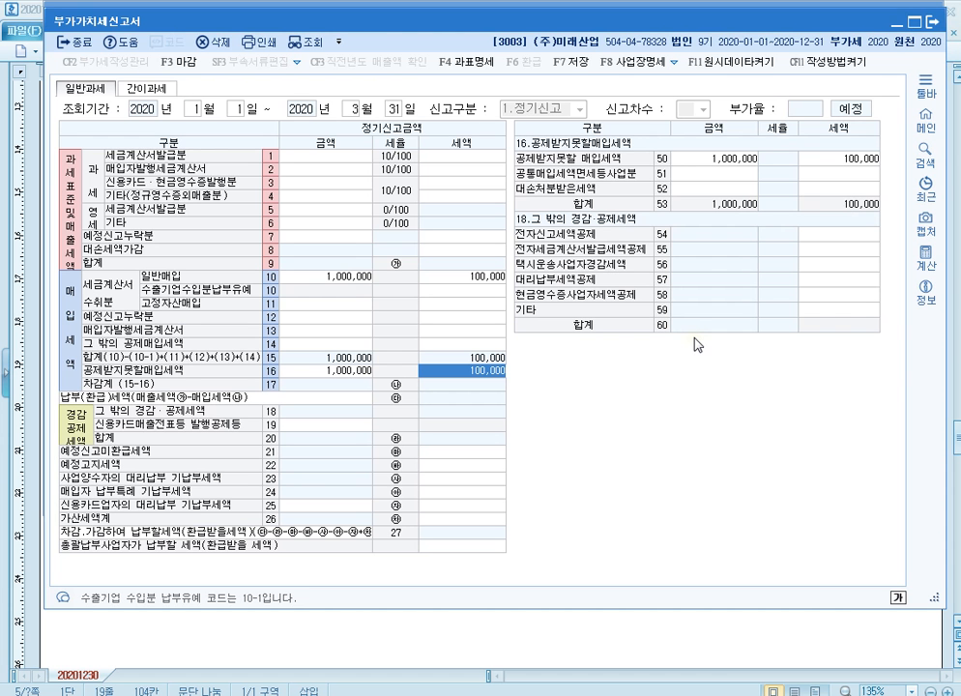
Switch to the 부가가치세신고서, reload its data from the vouchers and select the 그 밖의 공제매입세액 amount on line 14.
key("F12")
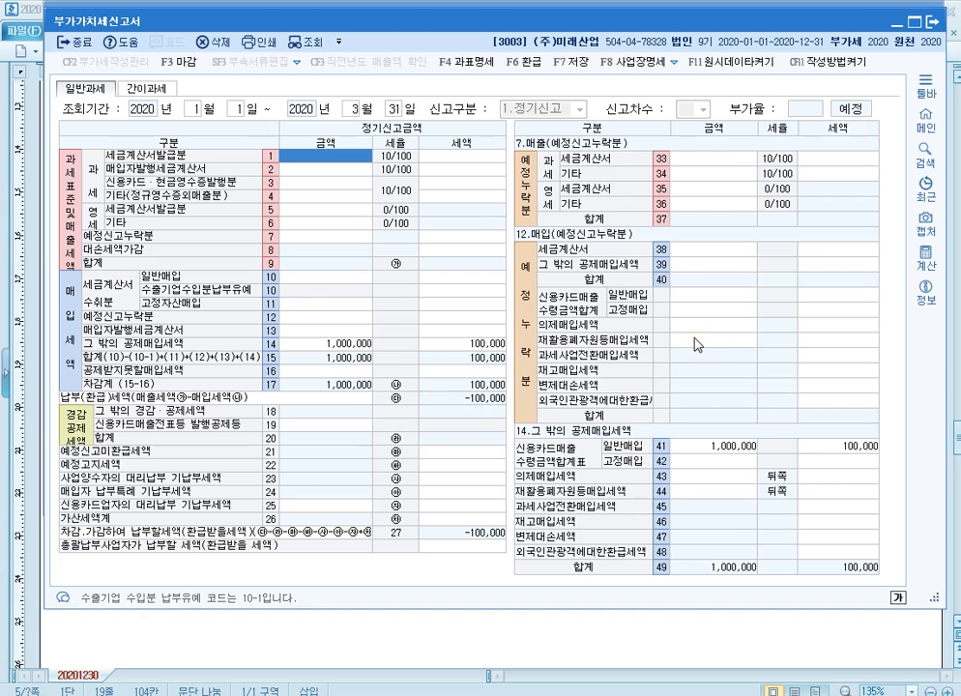
left_click(344, 346)
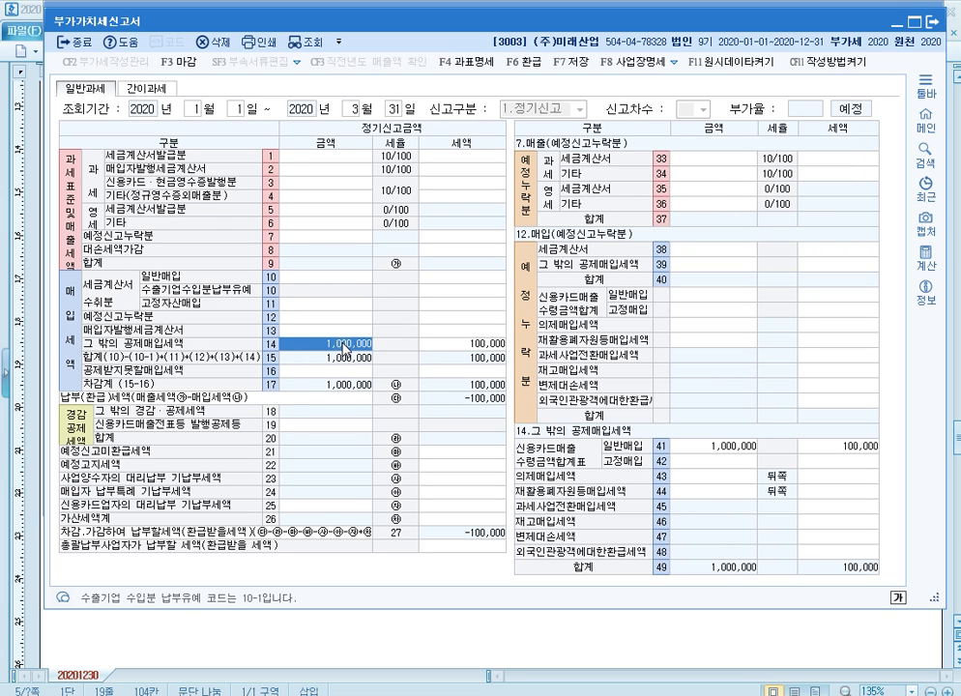
Mark line 14 and the 그 밖의 공제매입세액 section in red and lines 41 and 42 in blue with the screen pen.
key("F9")
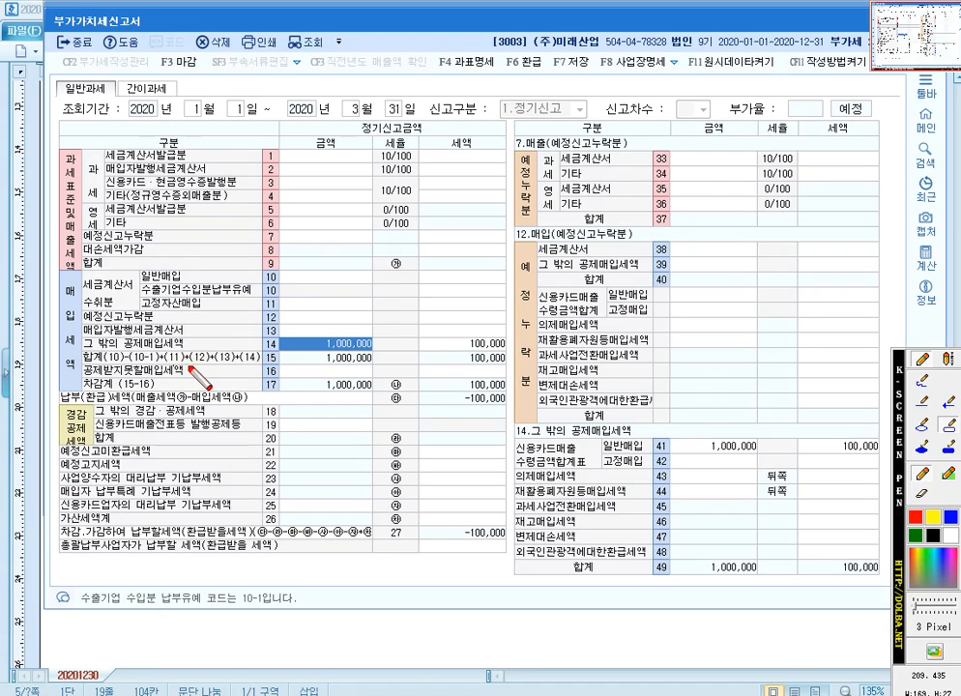
left_click_drag(81, 344, 511, 353)
mouse_move(512, 420)
left_mouse_down()
mouse_move(729, 682)
mouse_move(881, 681)
mouse_move(885, 588)
left_mouse_up()
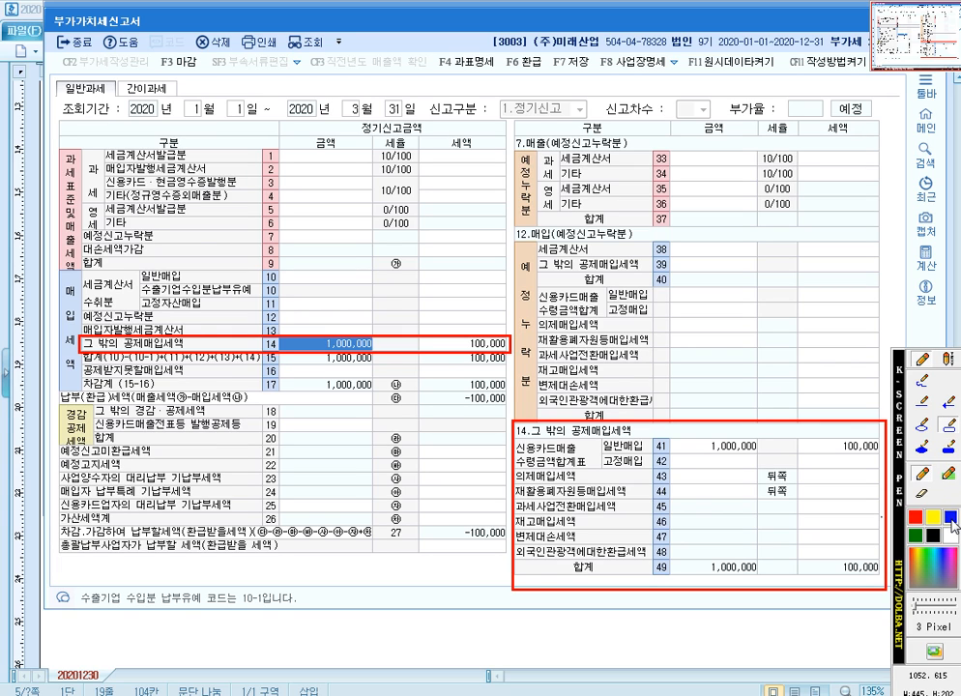
left_click_drag(516, 438, 882, 471)
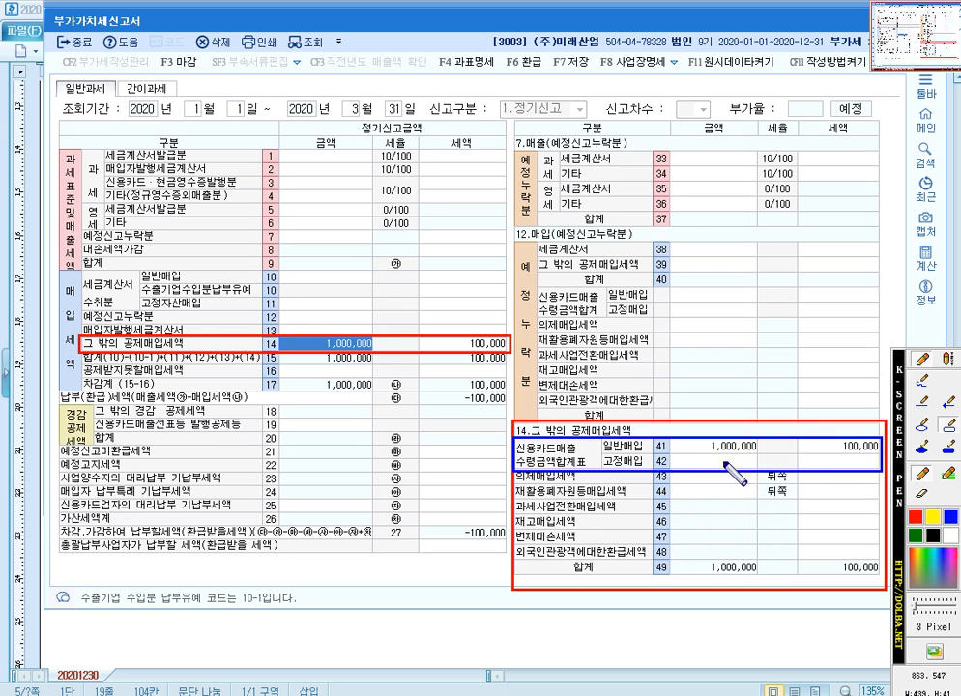
key("Escape")
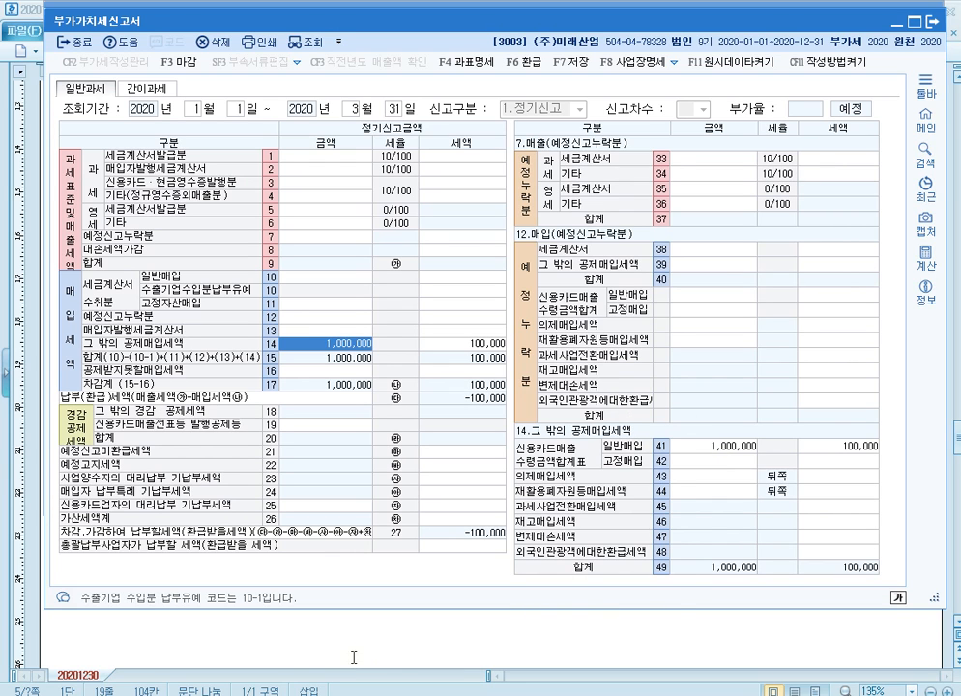
Open the 신용카드매출전표등수령명세서(갑)(을) and examine the supplier, card number and supply amount of the 범어산업(주) transaction.
key("Escape")
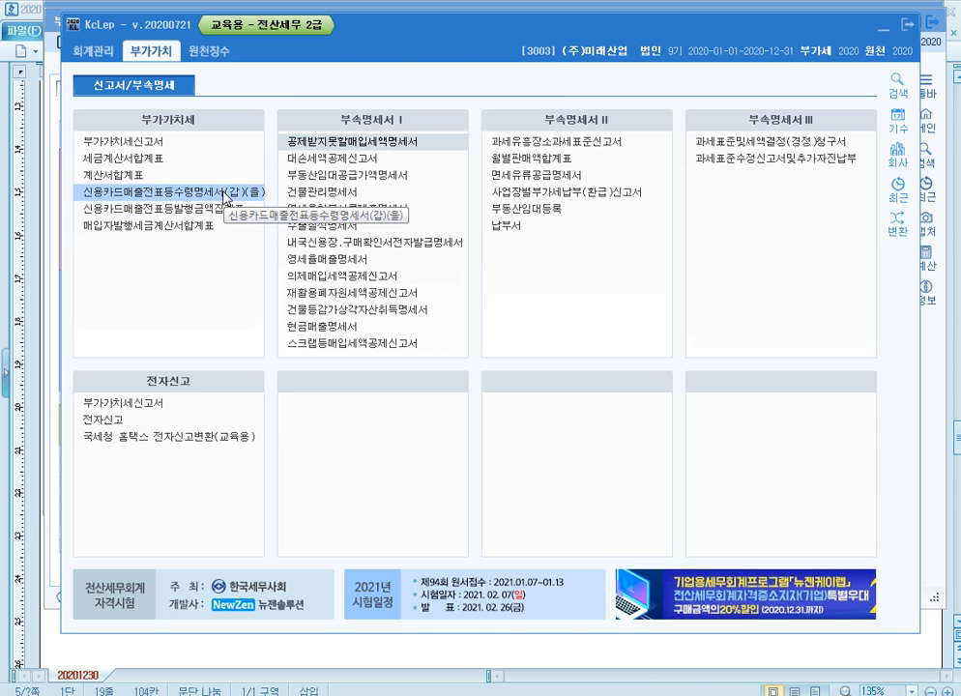
left_click(224, 193)
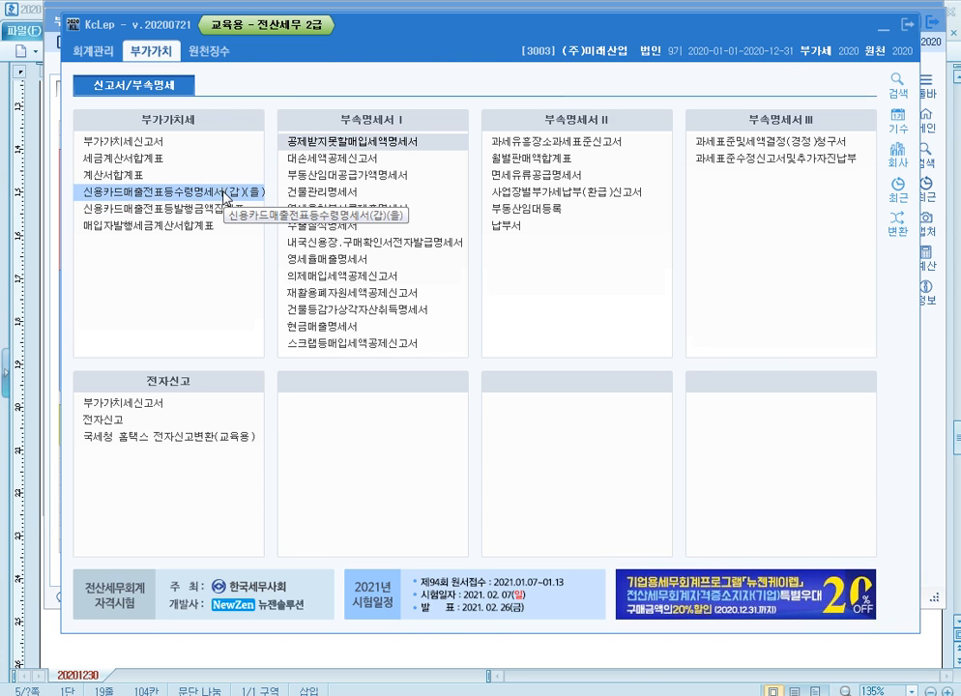
left_click(224, 194)
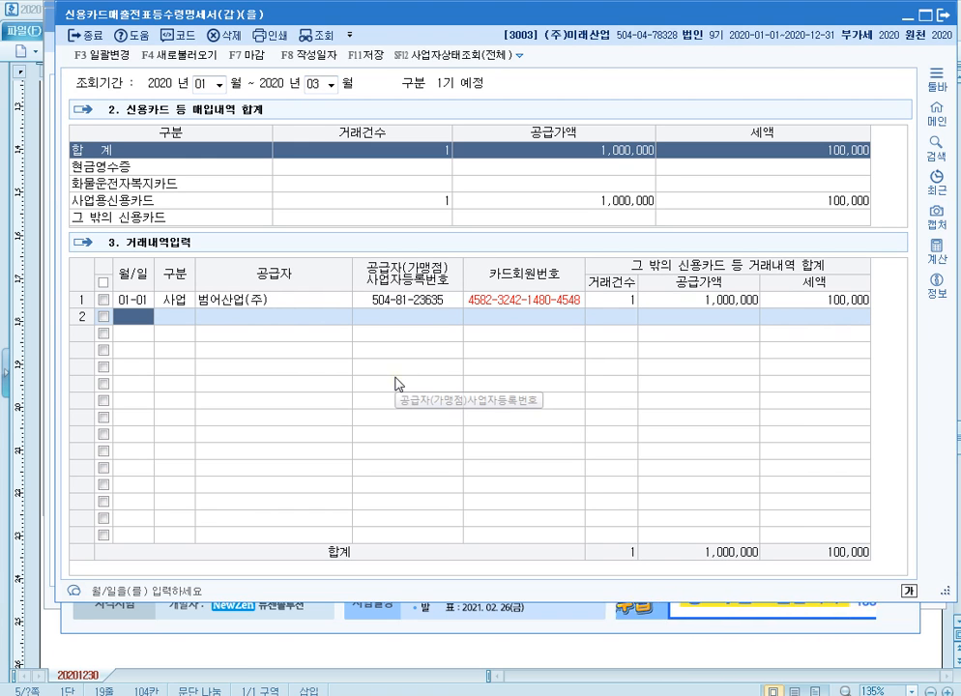
left_click(313, 300)
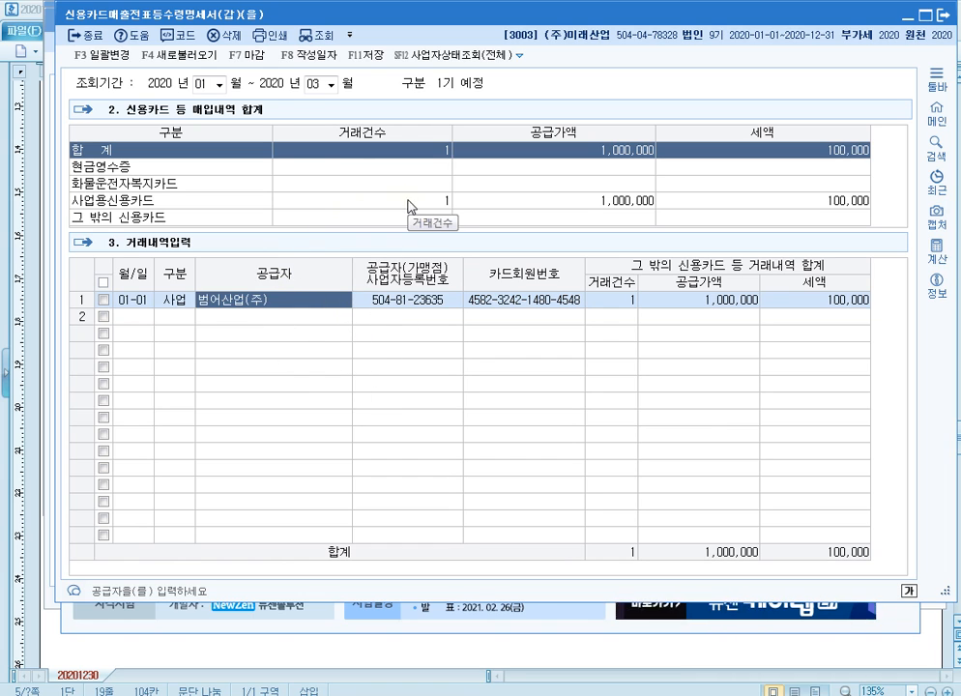
left_click(521, 302)
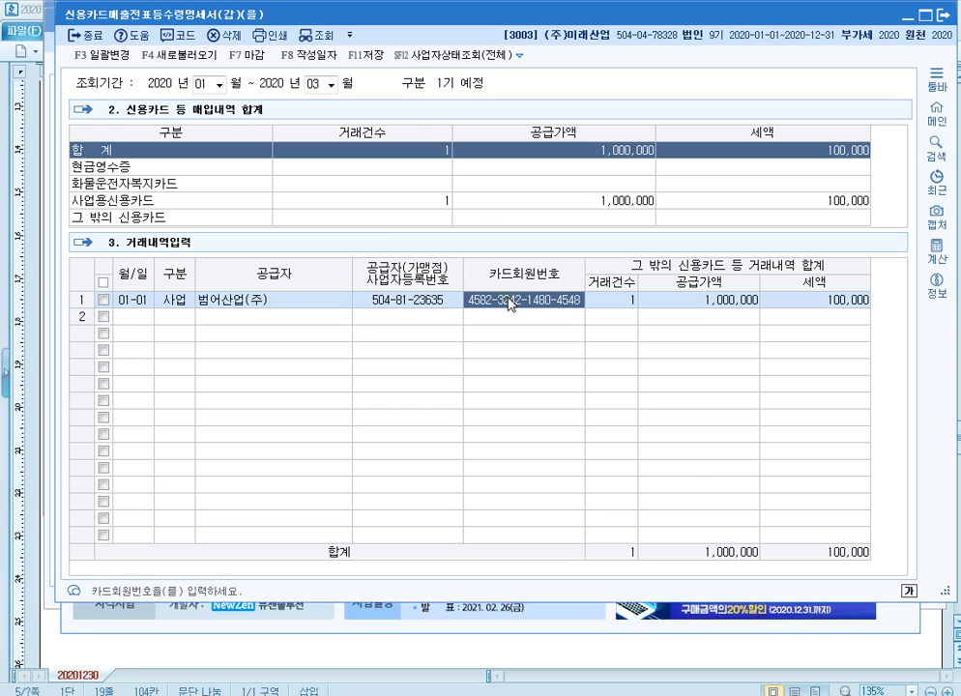
left_click(721, 296)
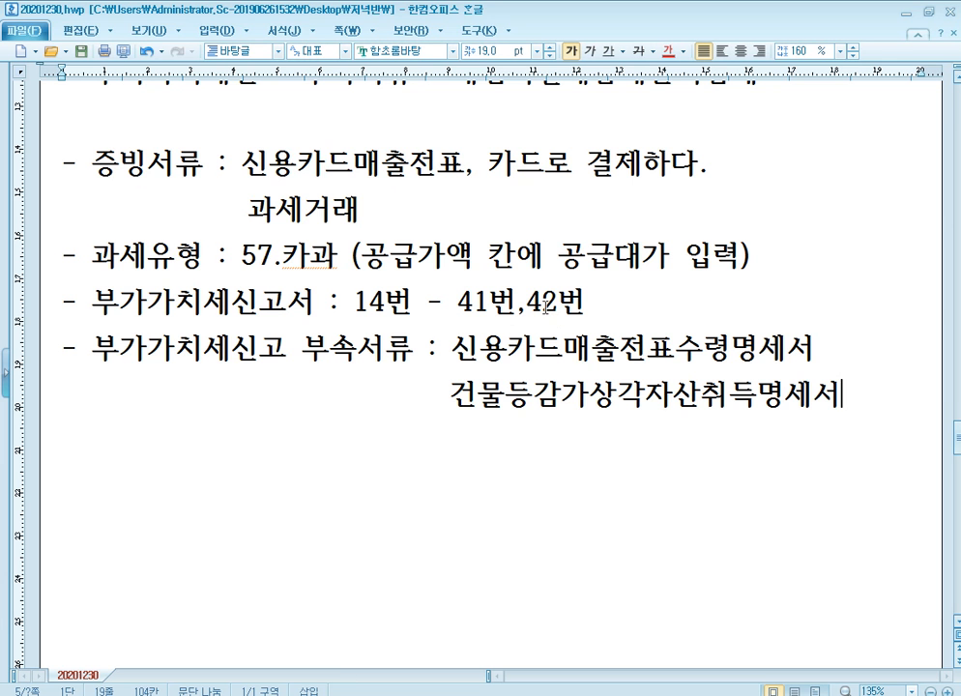
Compare the credit card block's 42번 and 부속서류 notes with the 고정매입 line 42 of the 부가가치세신고서.
left_click(616, 348)
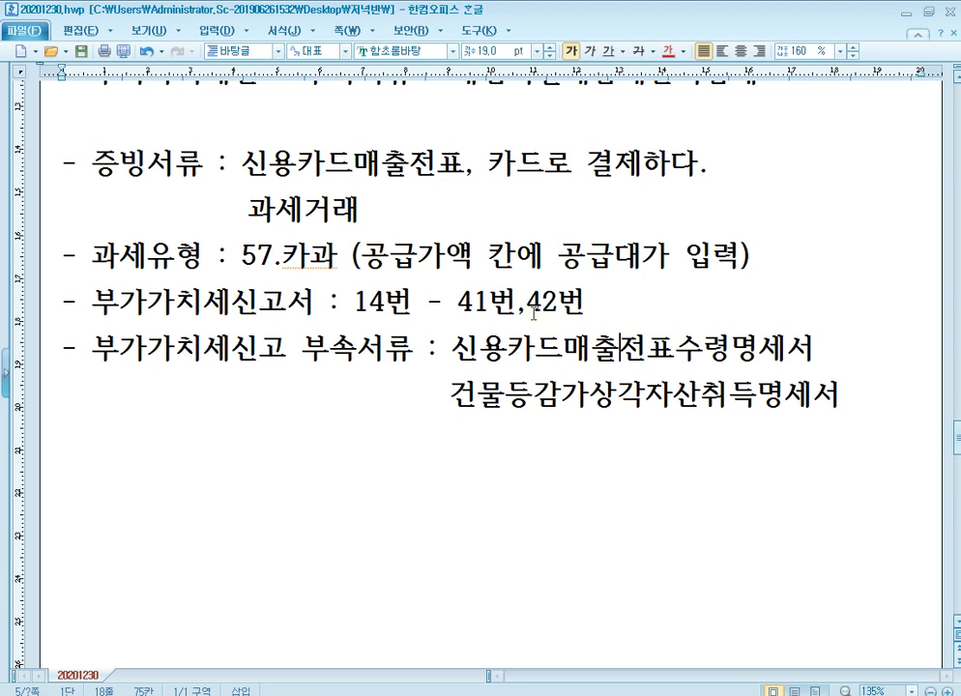
left_click(542, 351)
left_click(599, 314)
left_click(601, 350)
key("alt+Tab")
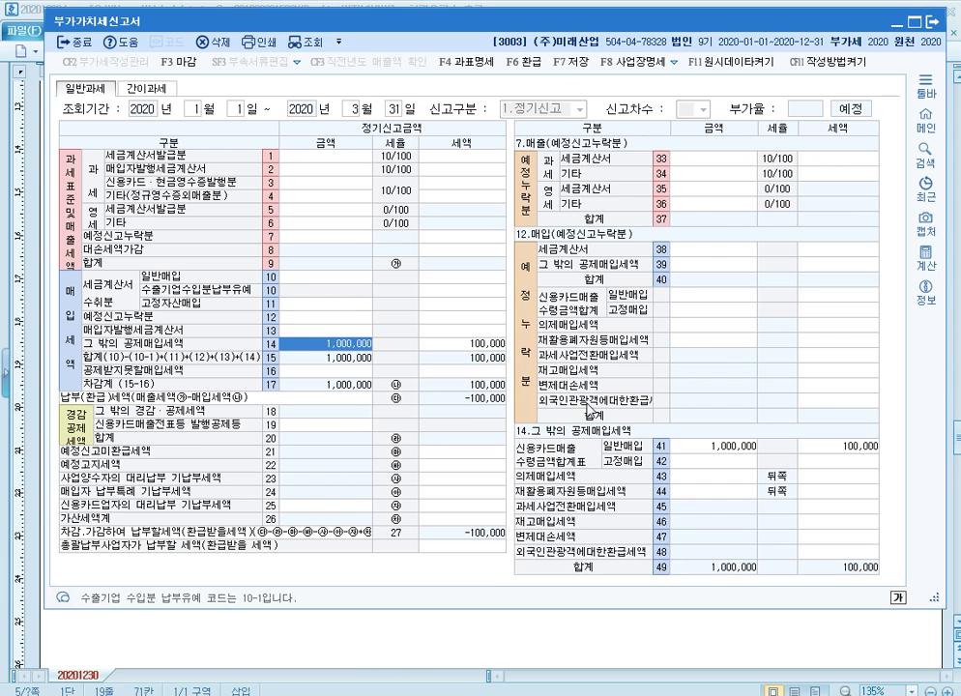
left_click(723, 468)
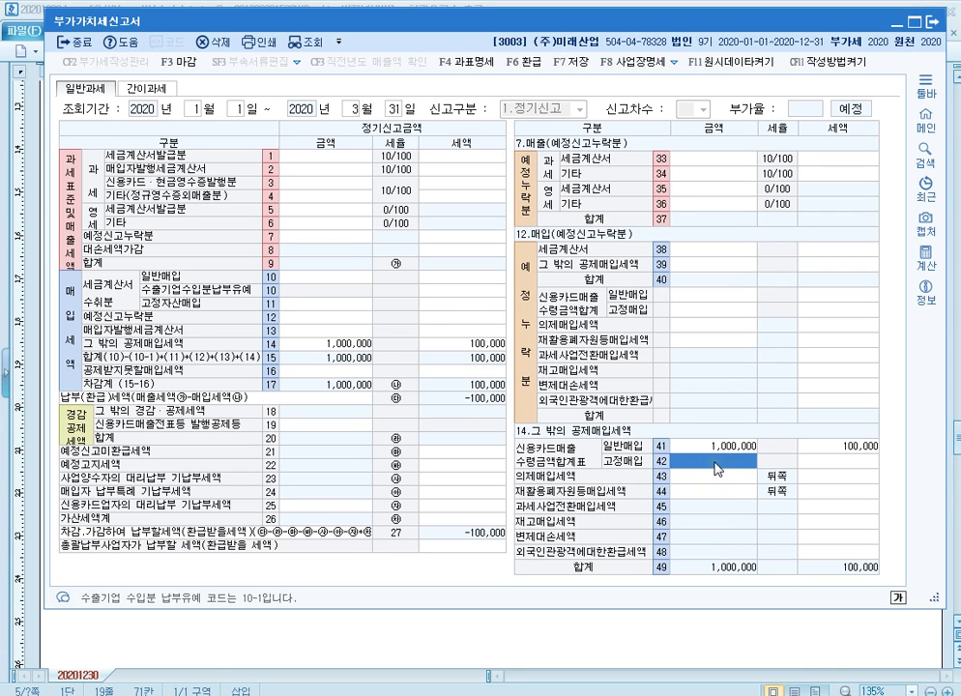
Return to the notes document and insert a blank 증빙서류, 과세유형, 부가가치세신고서 and 부속서류 template below the 57.카과 block.
left_click(577, 639)
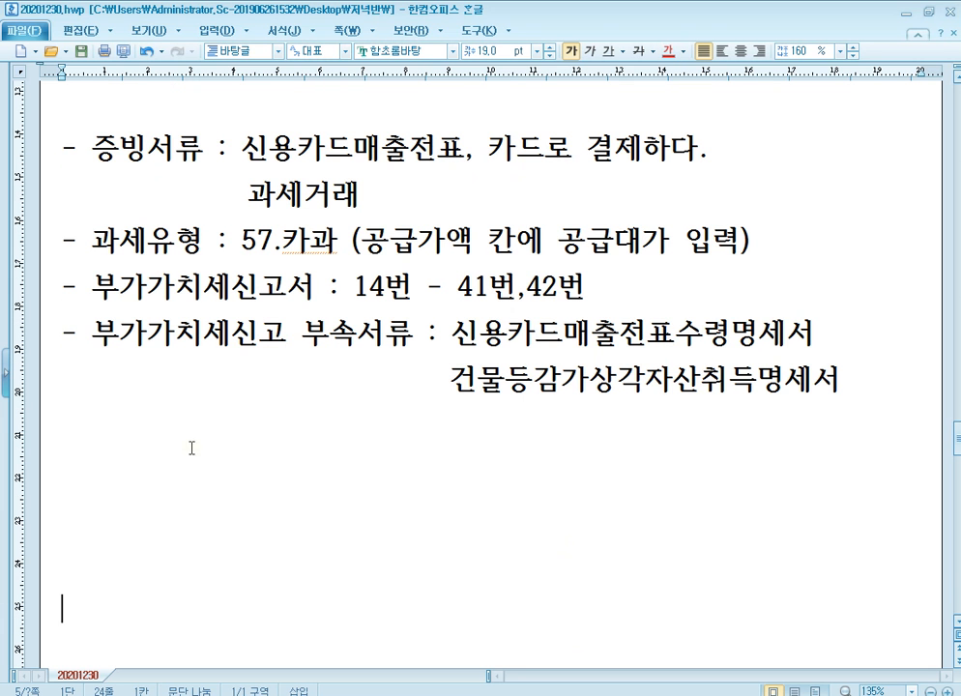
left_click(237, 467)
type("- 증빙서류 : - 과세유형 : - 부가가치세신고서 : - 부가가치세신고 부속서류 :")
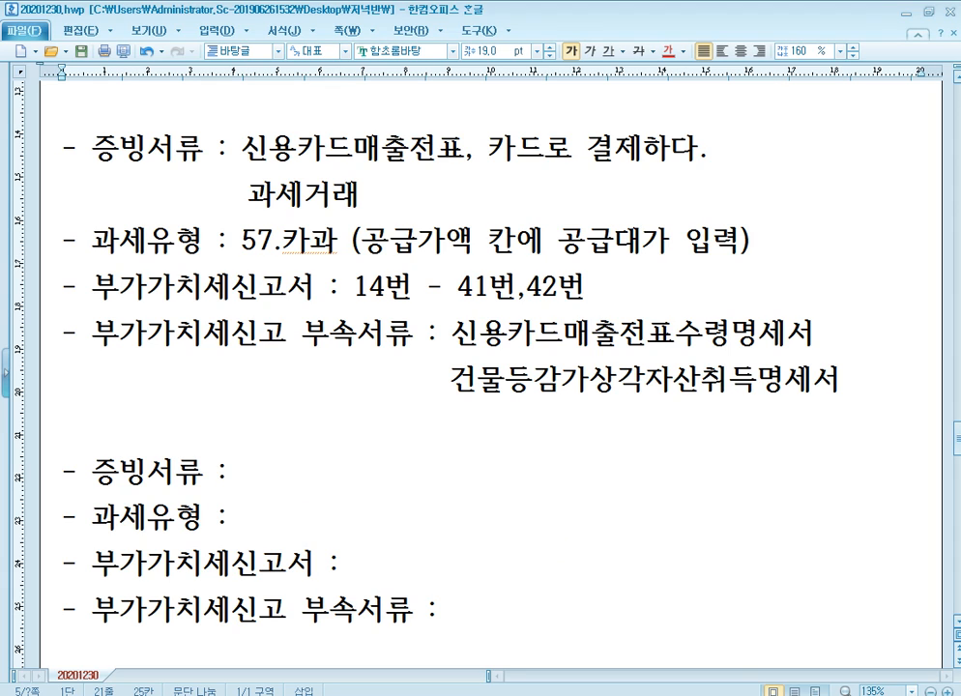
Fill in the new block's 증빙서류 with "신용카드매출전표, 카드로 결제하다." and add "면세거래" on an indented line below.
type("신용")
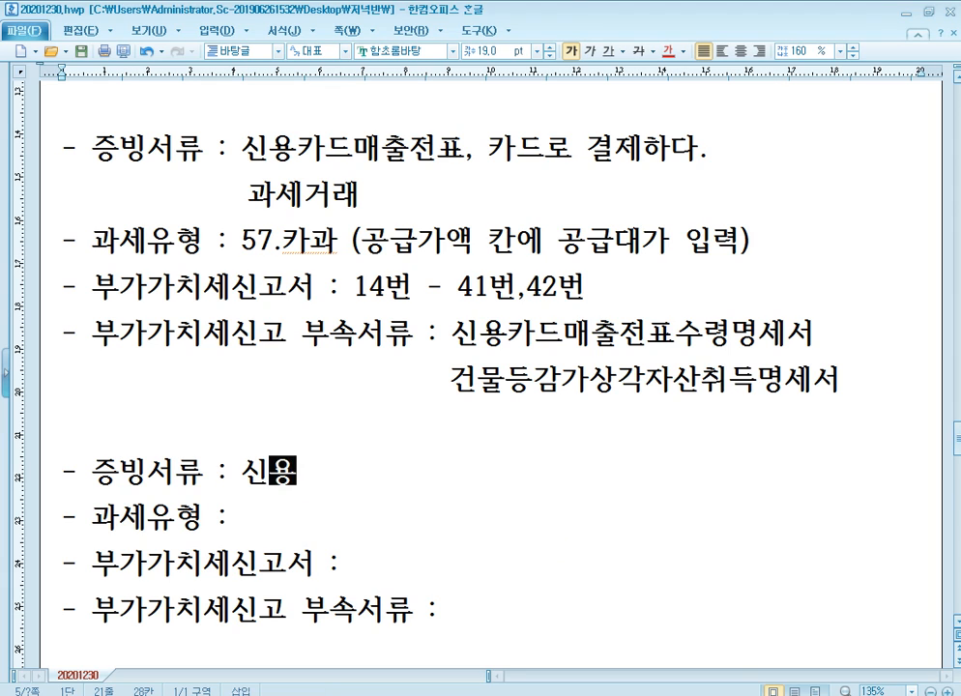
type("카드맺출전표")
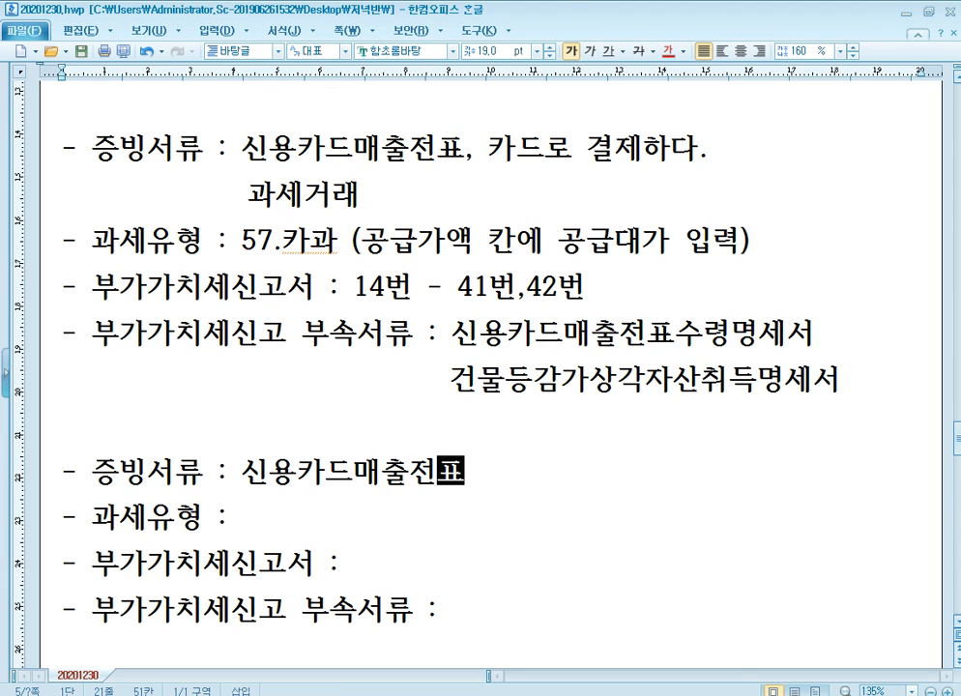
type(", 카드로 ")
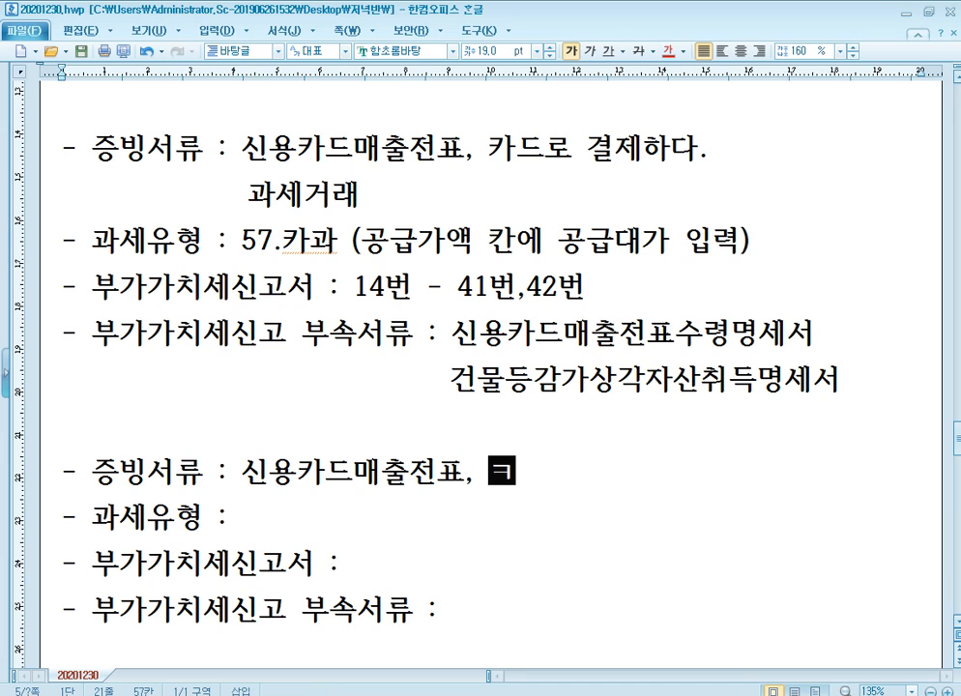
type("결제하다.")
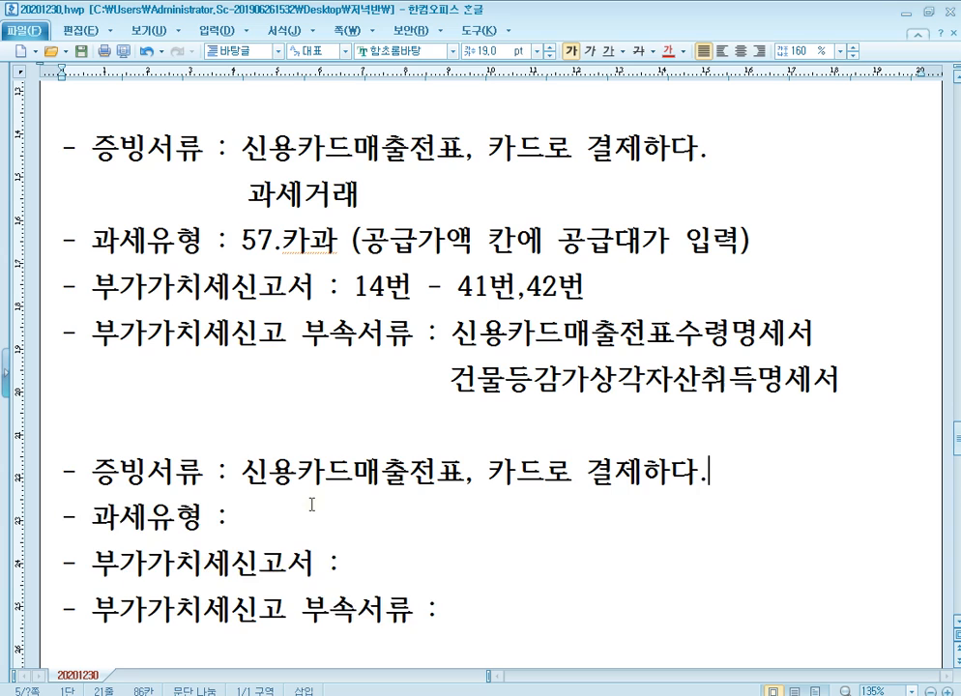
key("Return")
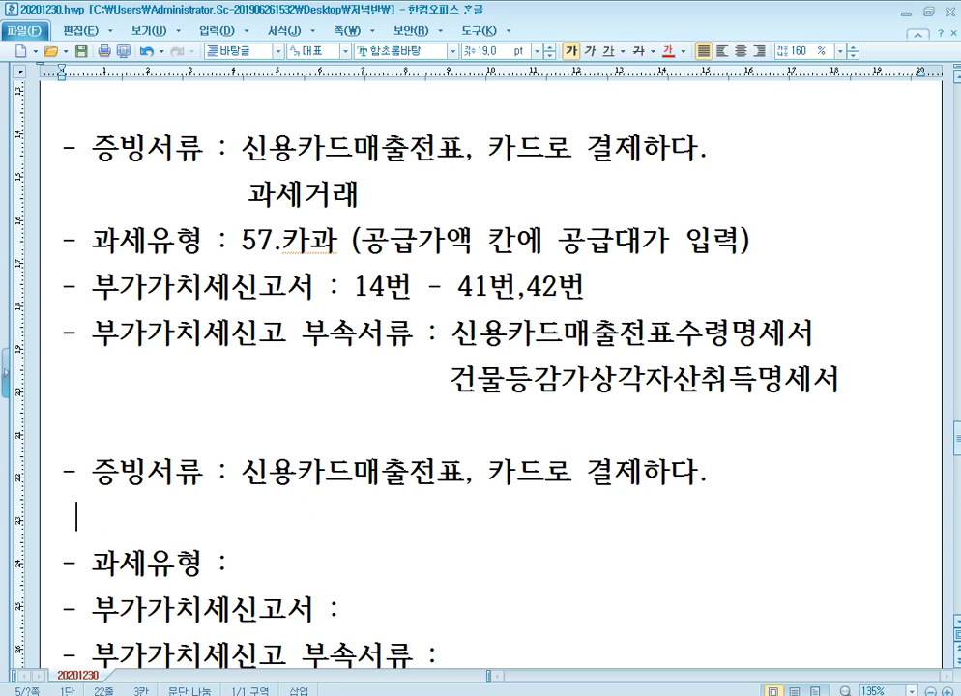
type("며세거래")
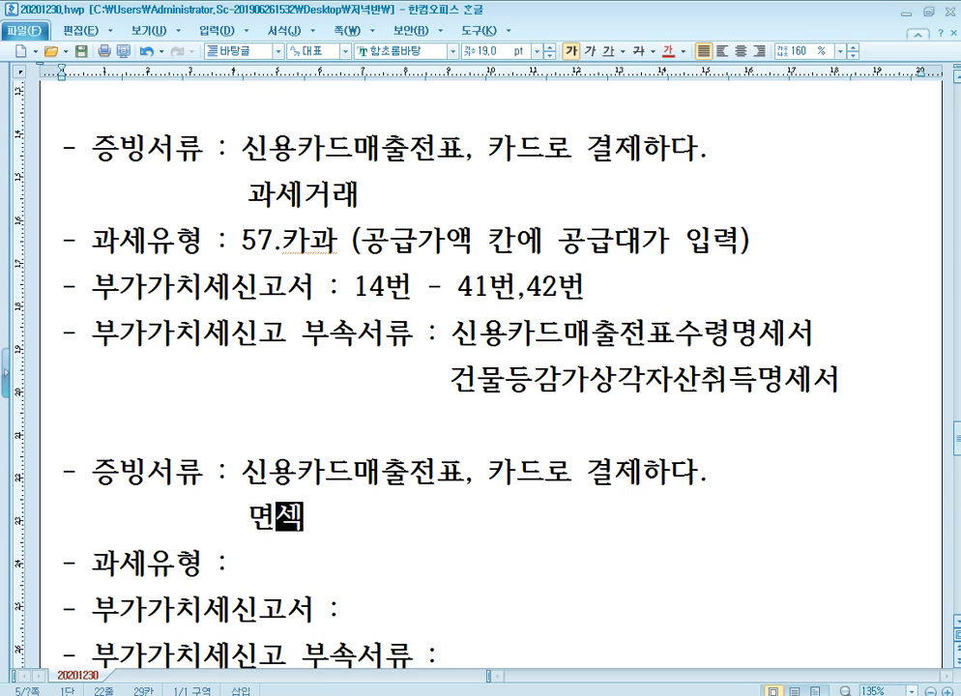
Enter "58.카면" as the new block's 과세유형 and "X" as its 부가가치세신고서.
scroll(359, 513, "down", 3)
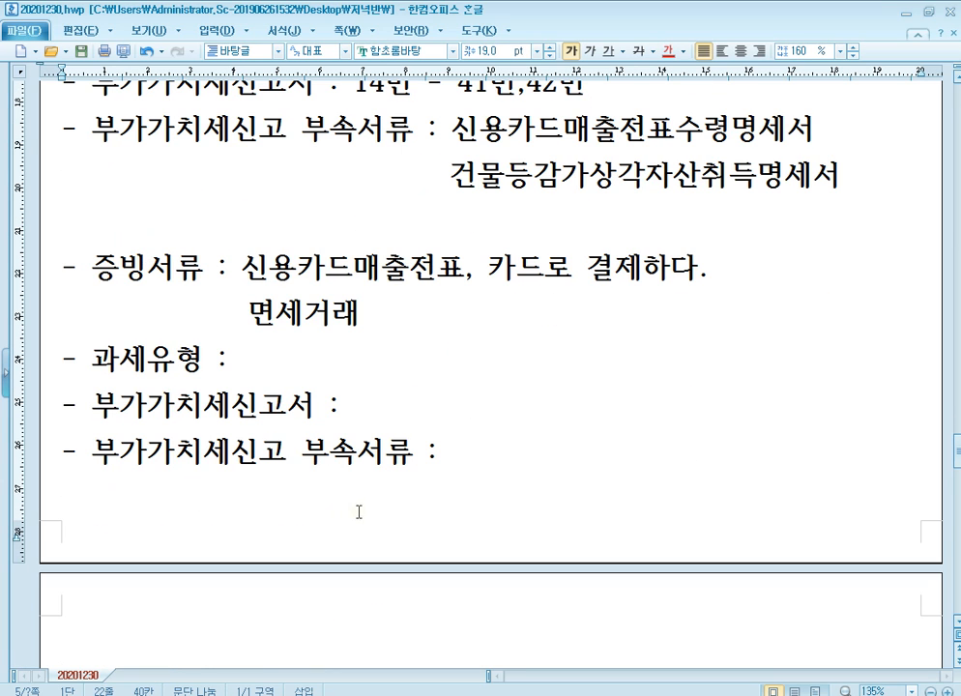
left_click(313, 360)
type("58.카면")
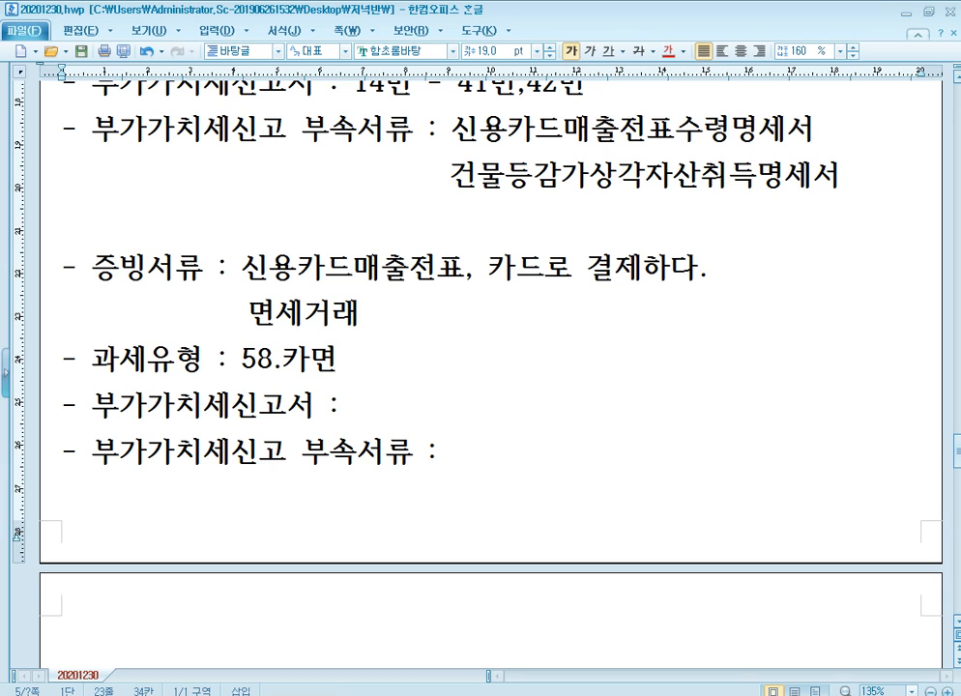
key("Down")
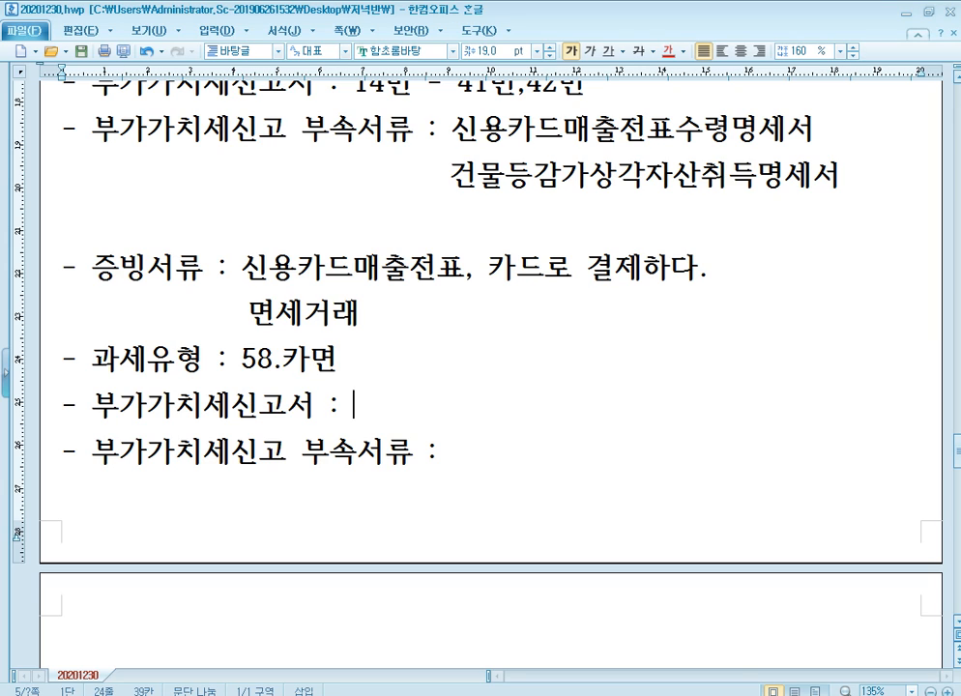
type("X")
Add an indented line "예외) 의제매입세액공제대상" below the 58.카면 block's 부가가치세신고서 entry.
key("Return")
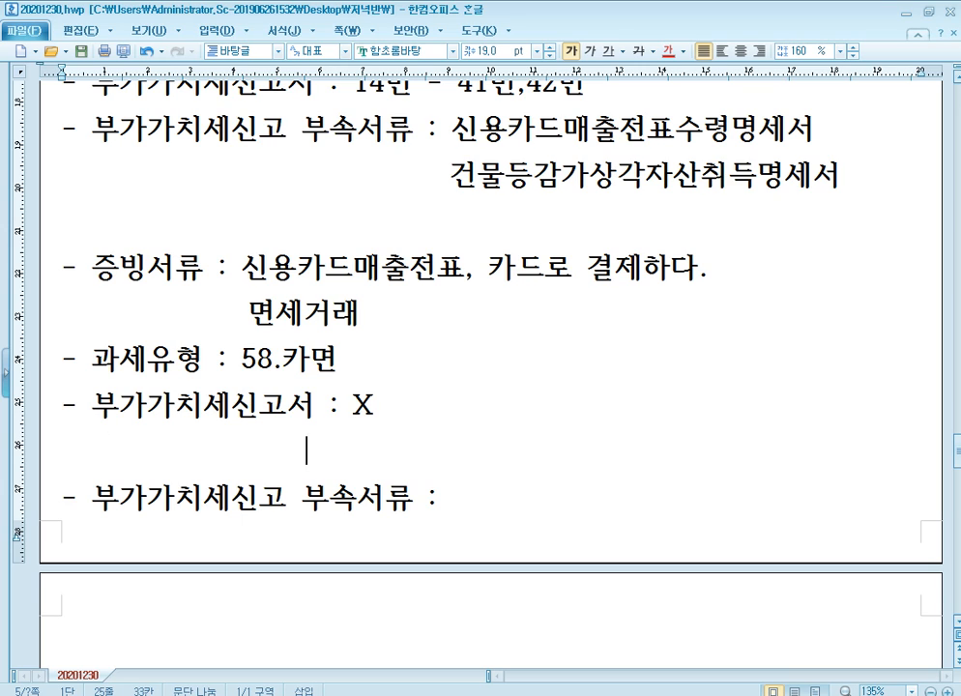
type("d")
key("BackSpace")
key("Hangul")
type("ㅇ")
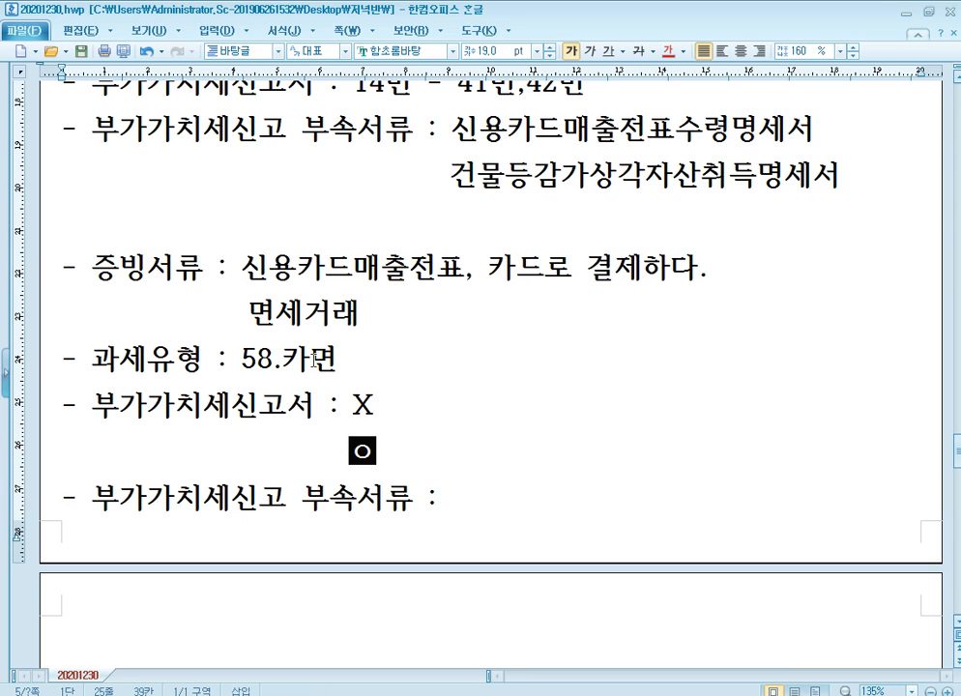
type("예외")
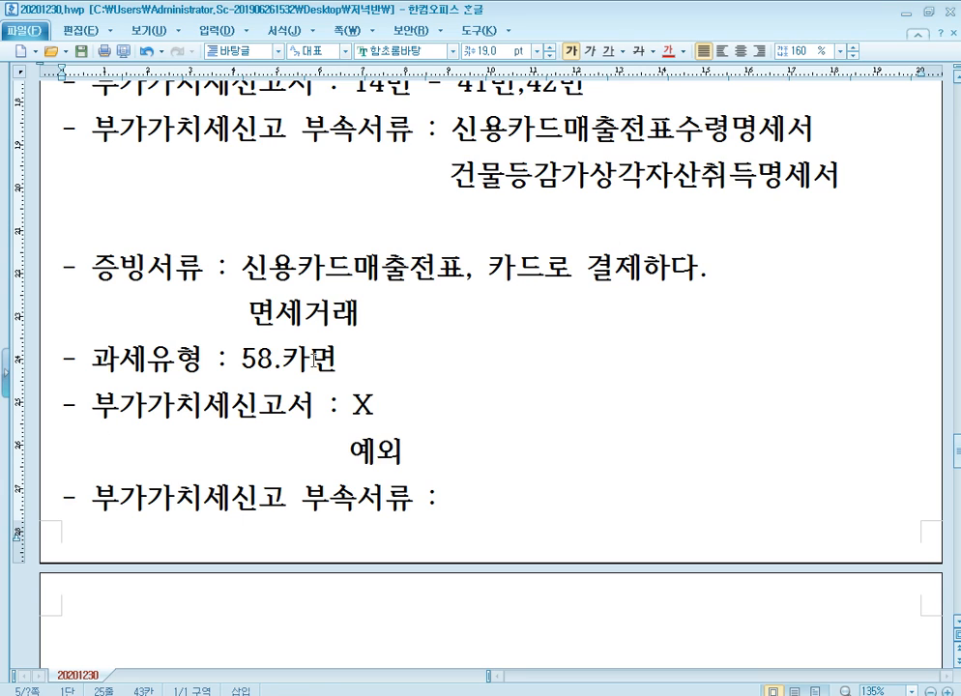
type(") 의")
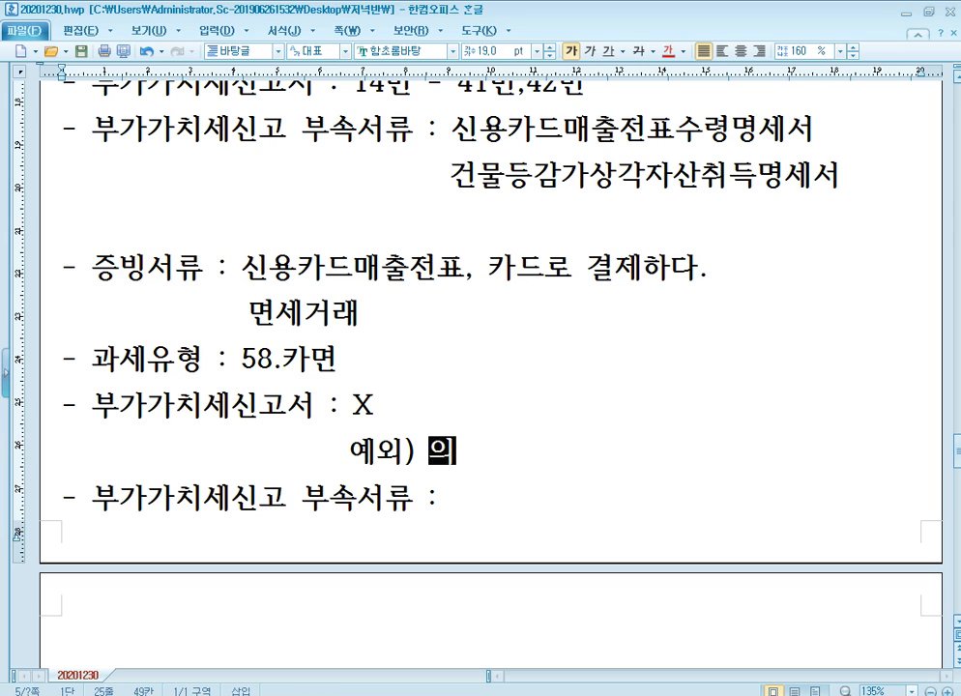
type("제매입세액공제대상")
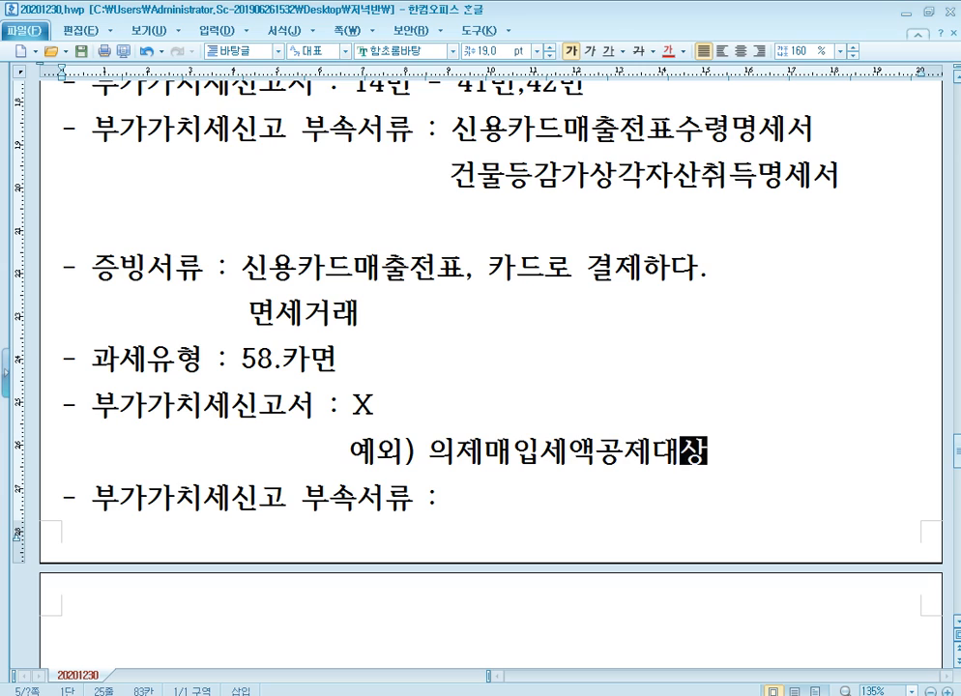
Reduce the 예외 line's indent and append ", 재활용폐자원세액공제대상" to it.
type(",")
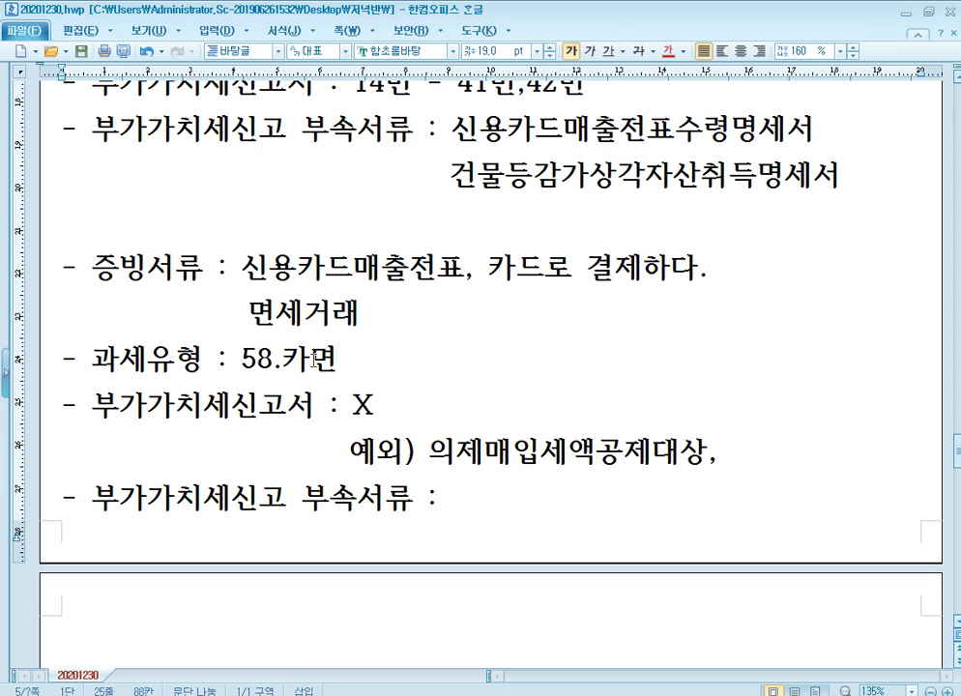
key("BackSpace")
key("Home")
key("Delete")
key("Delete")
key("Delete")
key("Delete")
key("Delete")
key("Delete")
key("Delete")
key("Delete")
key("Delete")
key("Delete")
key("Delete")
key("Delete")
key("Delete")
key("Delete")
key("Delete")
key("Delete")
key("Delete")
key("Delete")
key("Delete")
key("Delete")
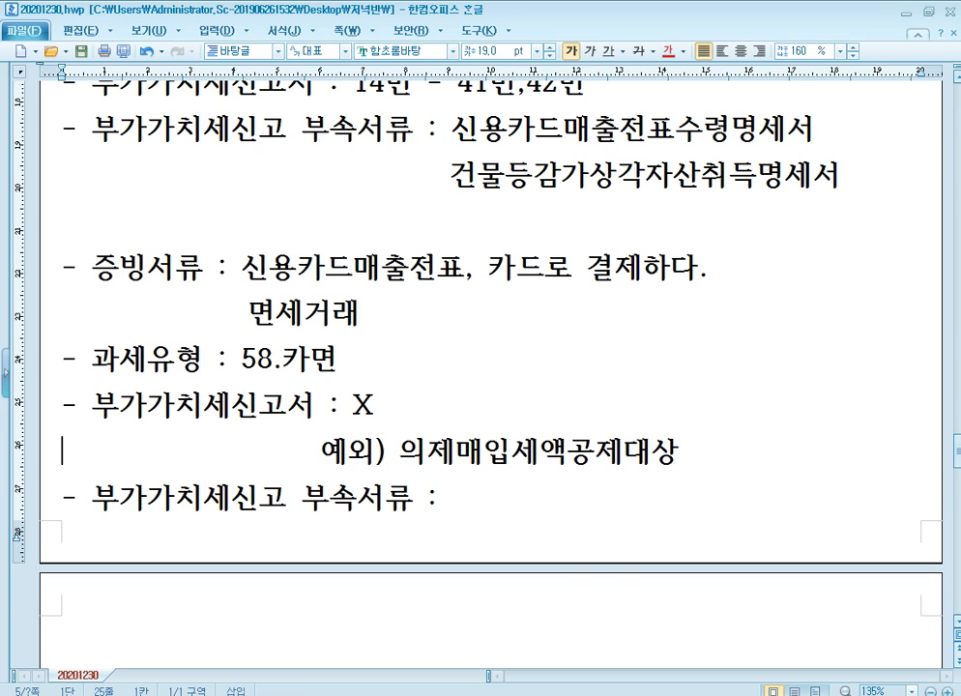
key("End")
type(", 재")
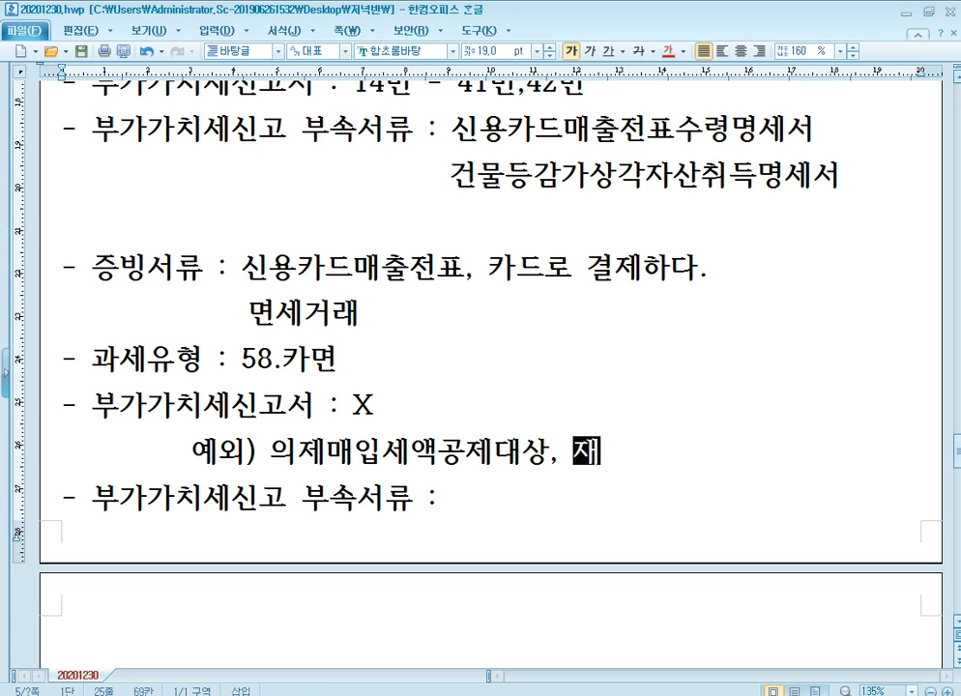
type("활용폐자원")
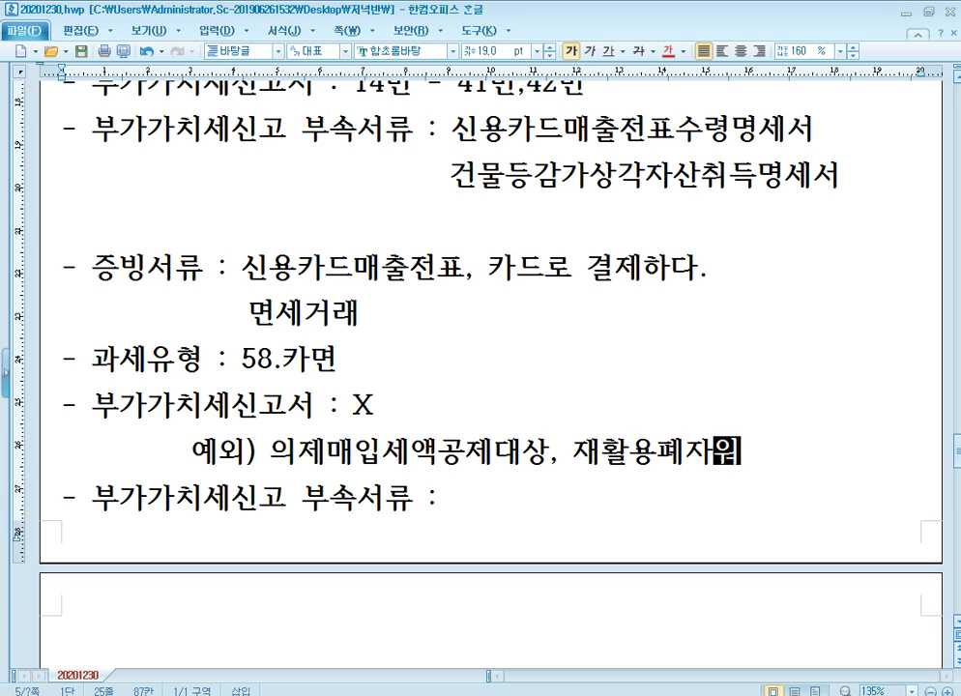
type("세액공제대상")
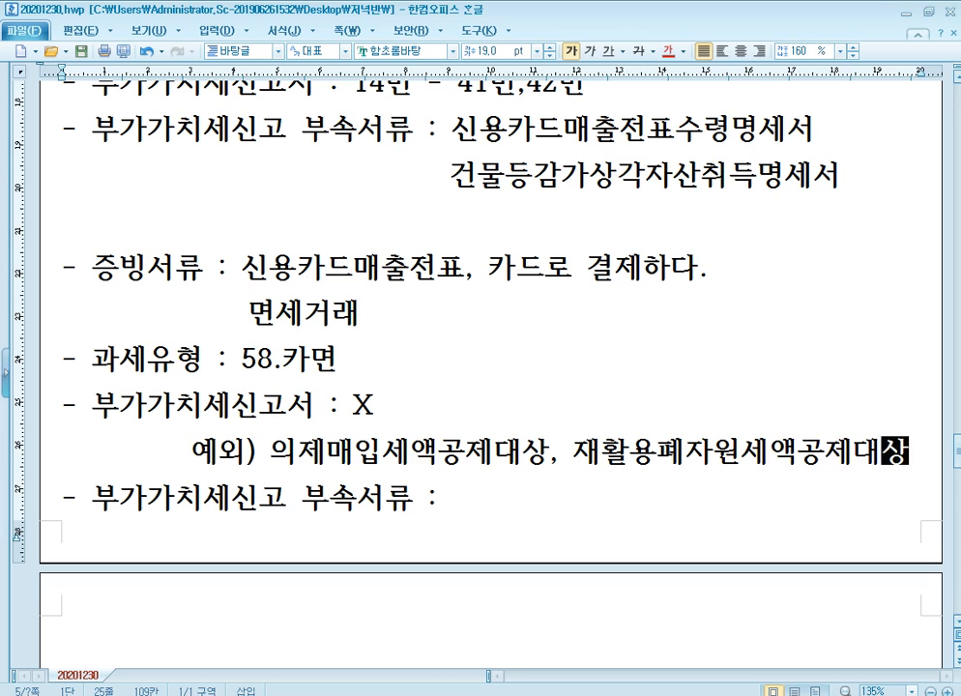
key("Home")
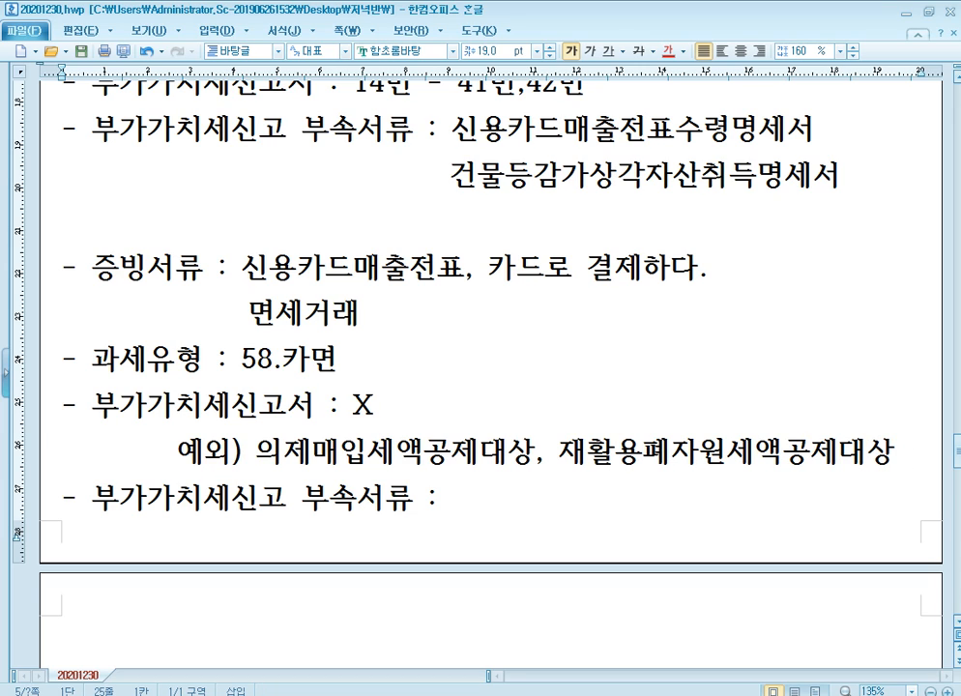
Remove ", 재활용폐자원세액공제대상" from the end of the 예외 line and indent the line again.
key("End")
key("shift+Left")
key("shift+Left")
key("shift+Left")
key("shift+Left")
key("shift+Left")
key("shift+Left")
key("shift+Left")
key("shift+Left")
key("shift+Left")
key("shift+Left")
key("shift+Left")
key("shift+Left")
key("shift+Left")
key("shift+Left")
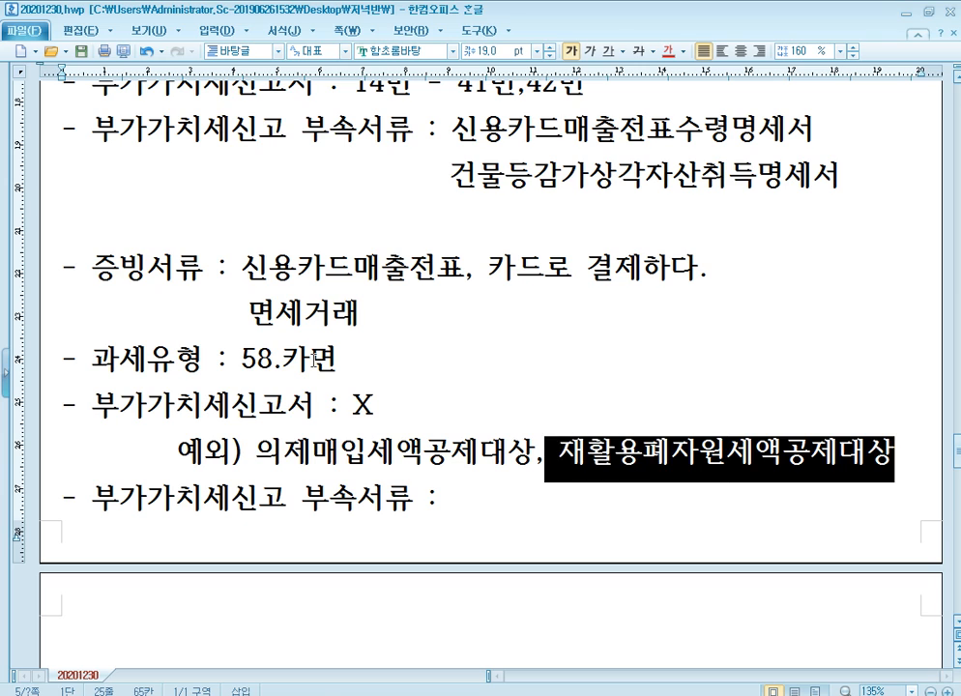
key("Delete")
key("Home")
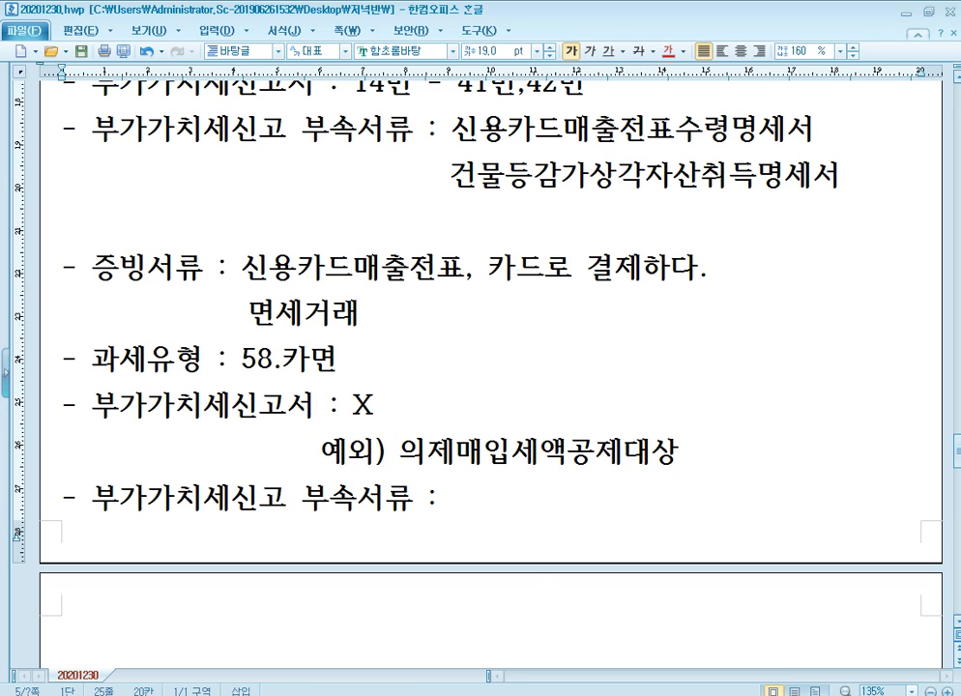
key("End")
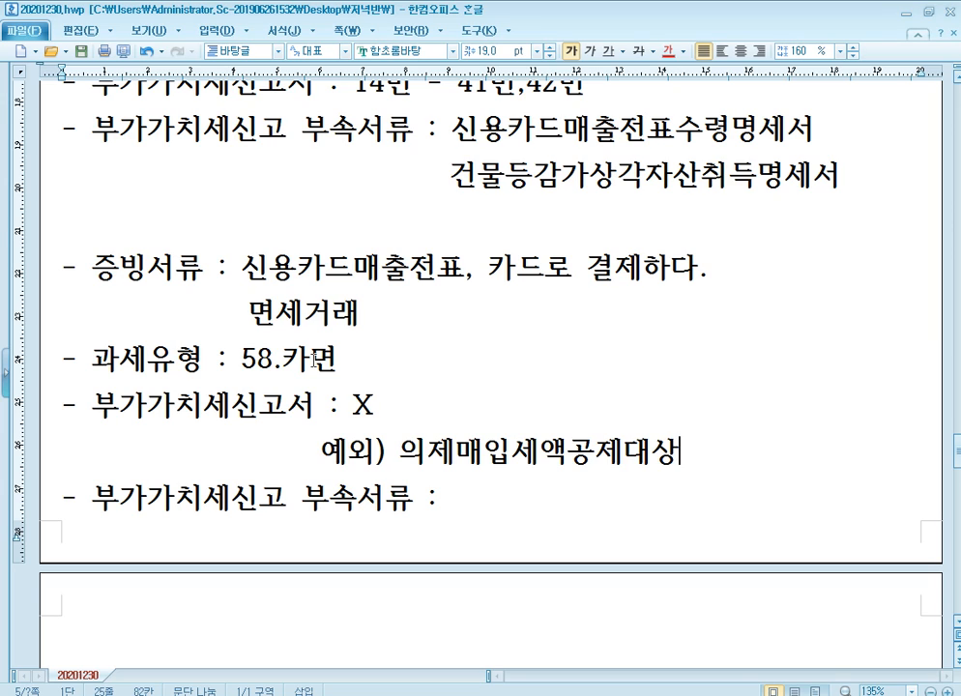
Enter "의제매입세액공제신고서" as the 58.카면 block's 부가가치세신고 부속서류.
key("Down")
type("의제매입세액")
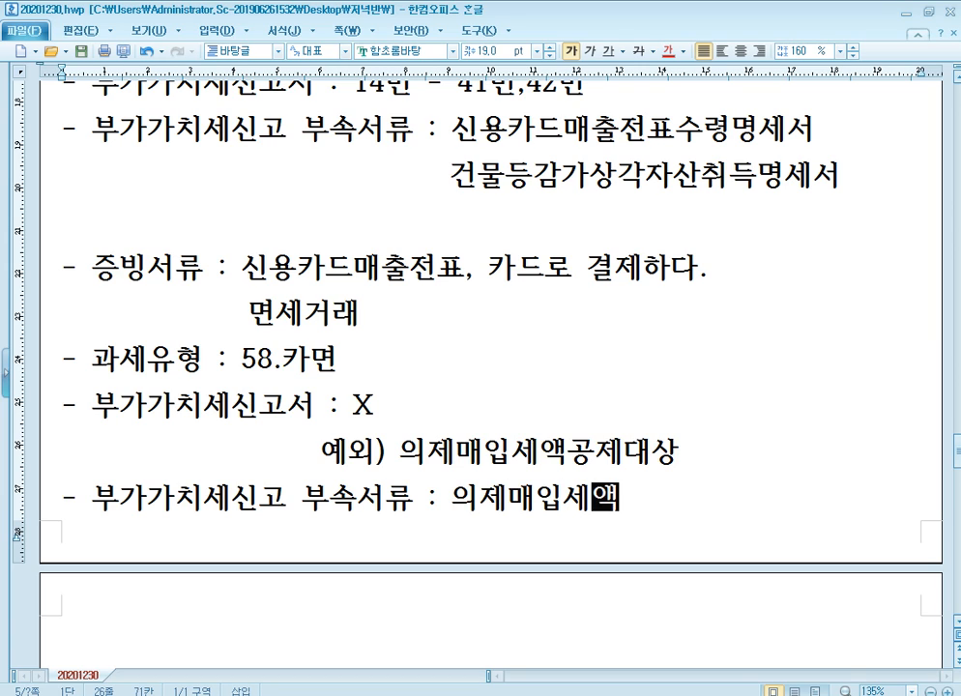
type("공제신고서")
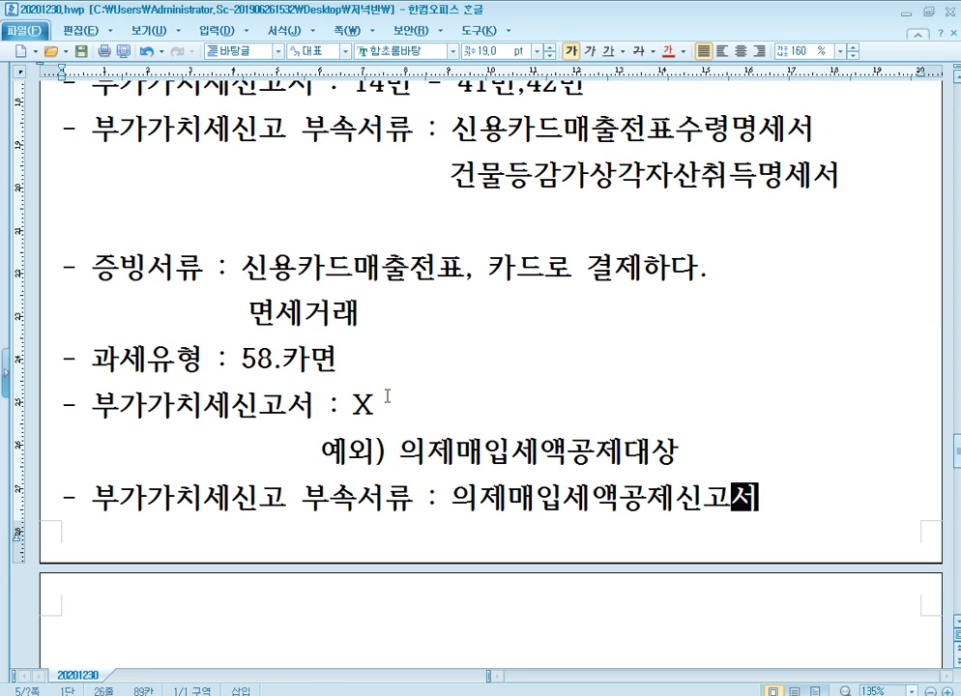
Insert a blank 증빙서류, 과세유형, 부가가치세신고서 and 부속서류 template on the page following the 58.카면 block.
scroll(390, 392, "down", 3)
key("Return")
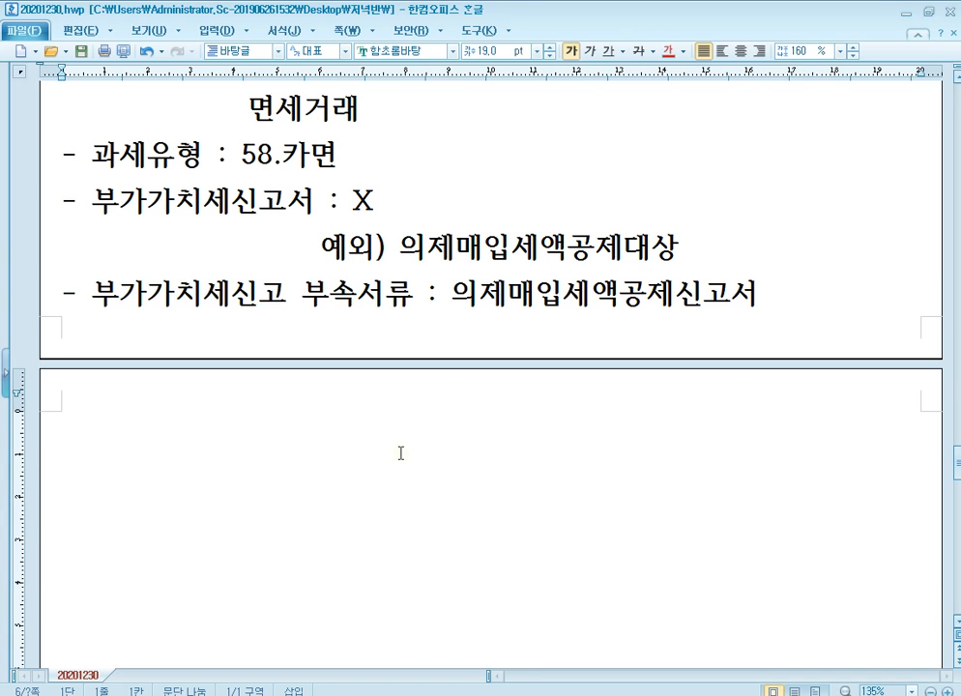
type("- 증빙서류 : - 과세유형 : - 부가가치세신고서 : - 부가가치세신고 부속서류 :")
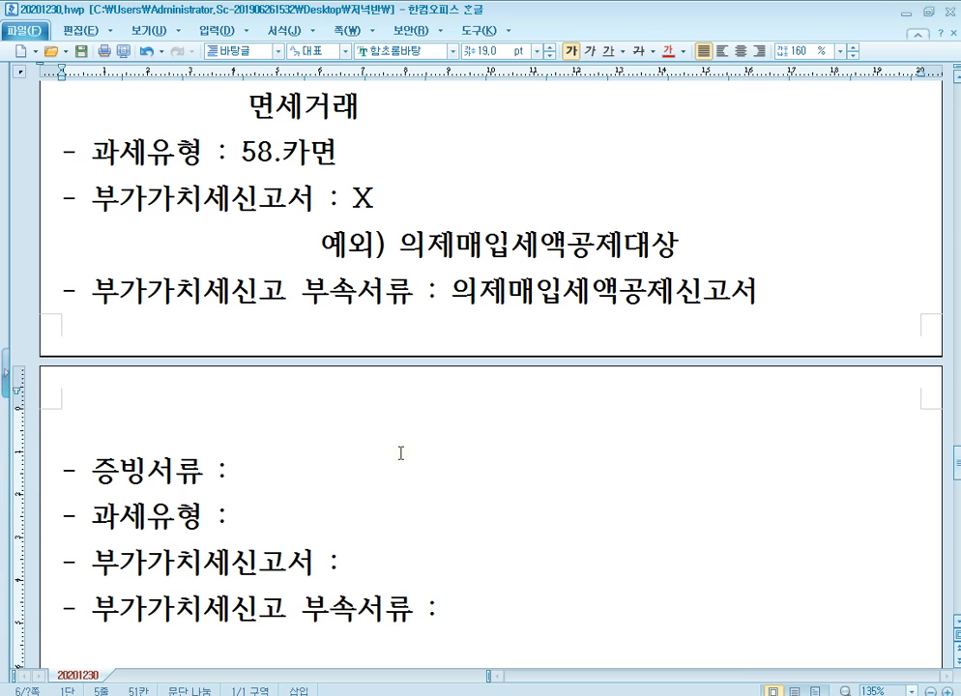
Fill in the blank block's 증빙서류 with "현금영수증, 지출증빙영수증" and add "과세거래" on an indented line below.
left_click(387, 461)
scroll(445, 464, "down", 1)
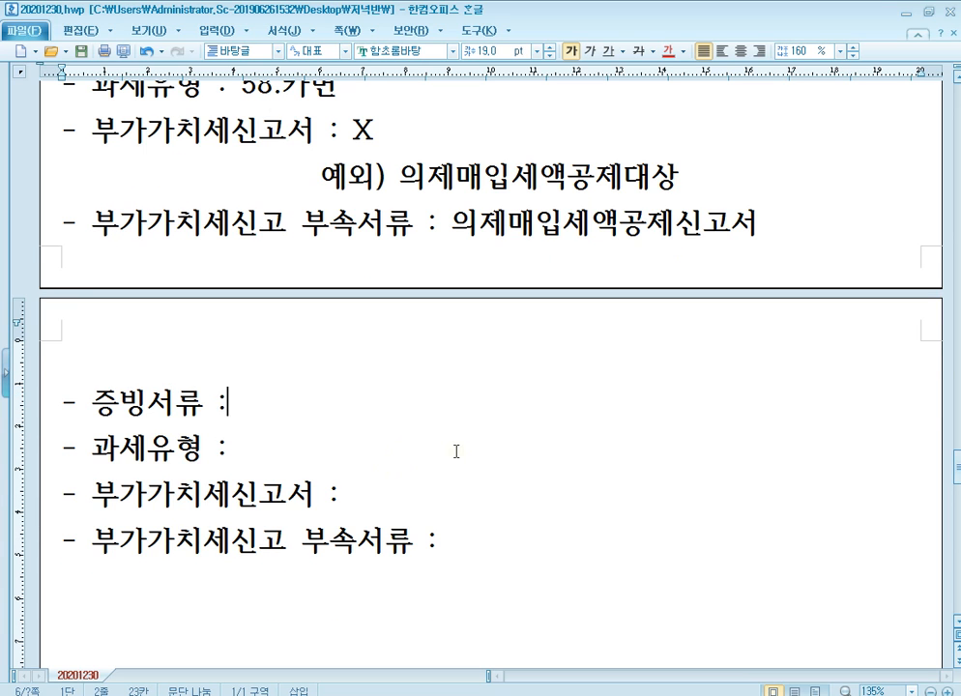
type("현금영수즈")
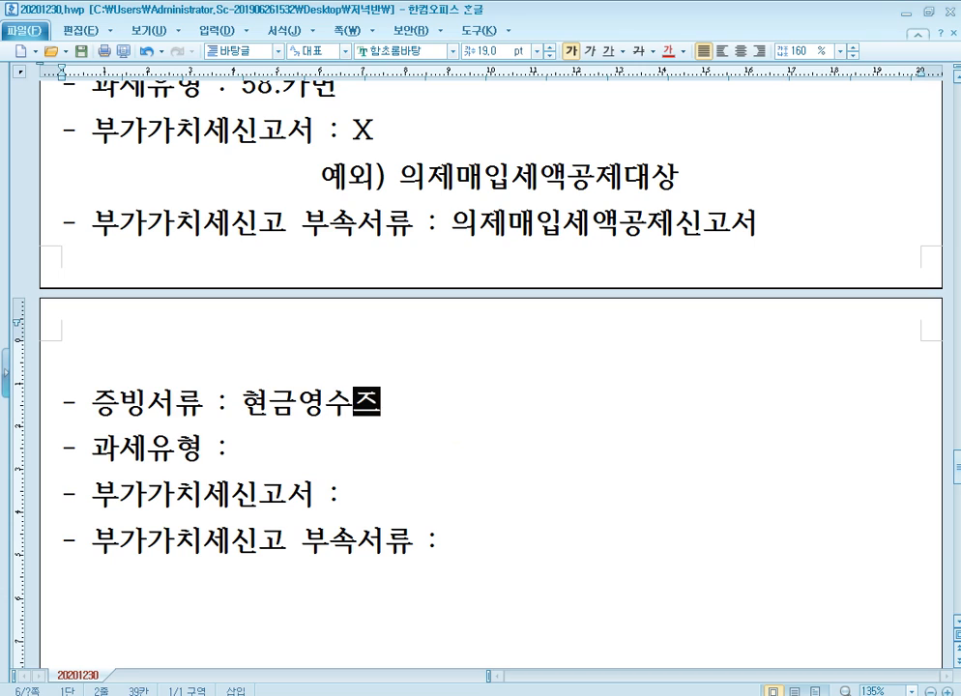
type(", 지출증")
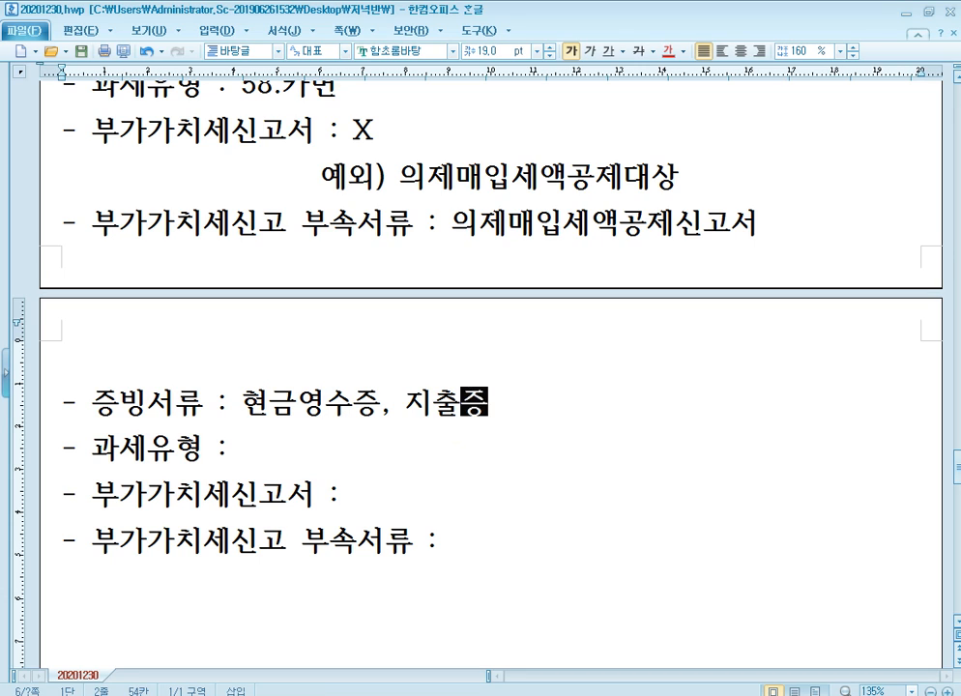
type("빙영수증")
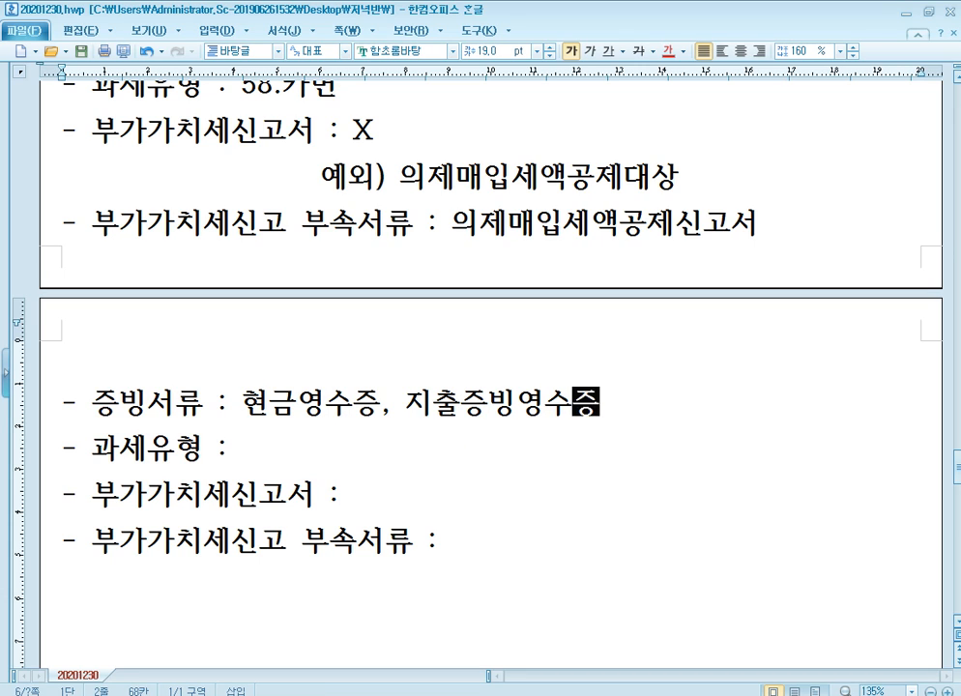
key("Return")
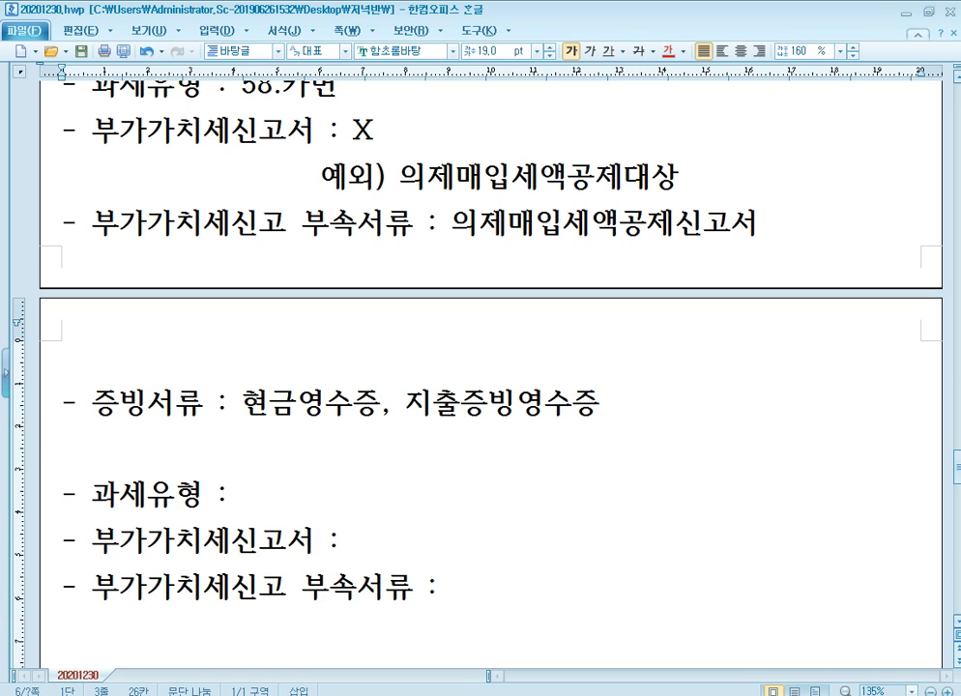
type("과세거래")
Enter "61.현과 (공급가액 칸에 공급대가 입력)" as the cash receipt block's 과세유형.
key("Down")
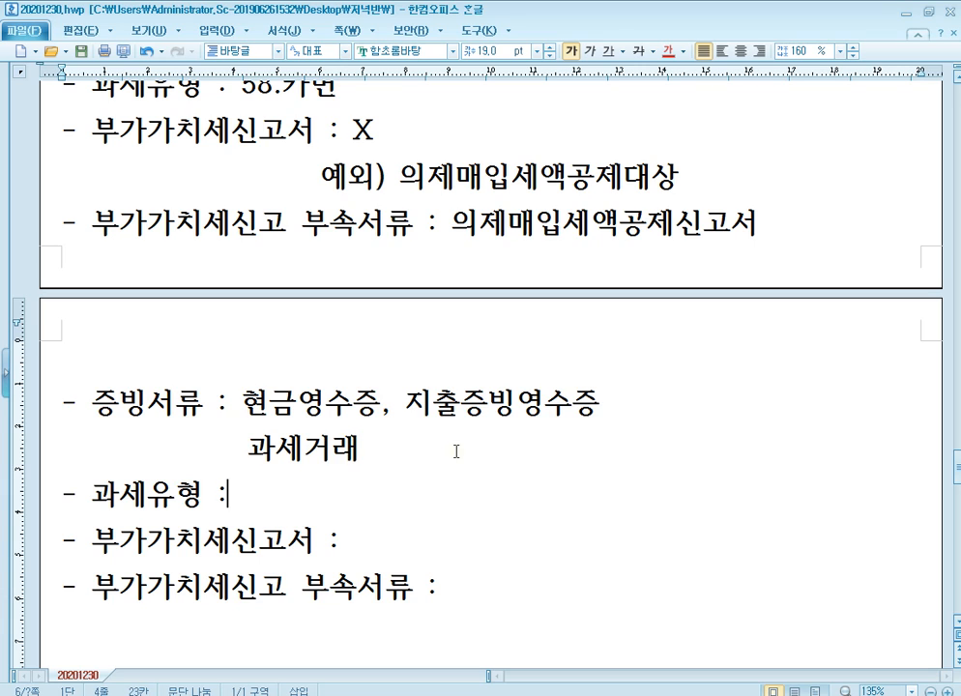
type("61.혀")
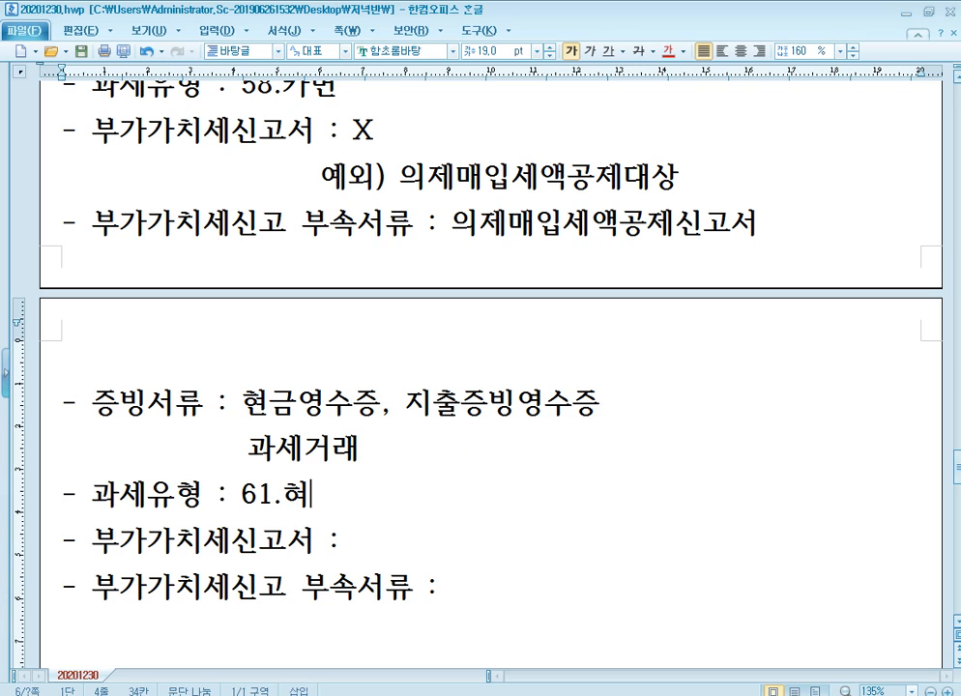
type("ㄴ과")
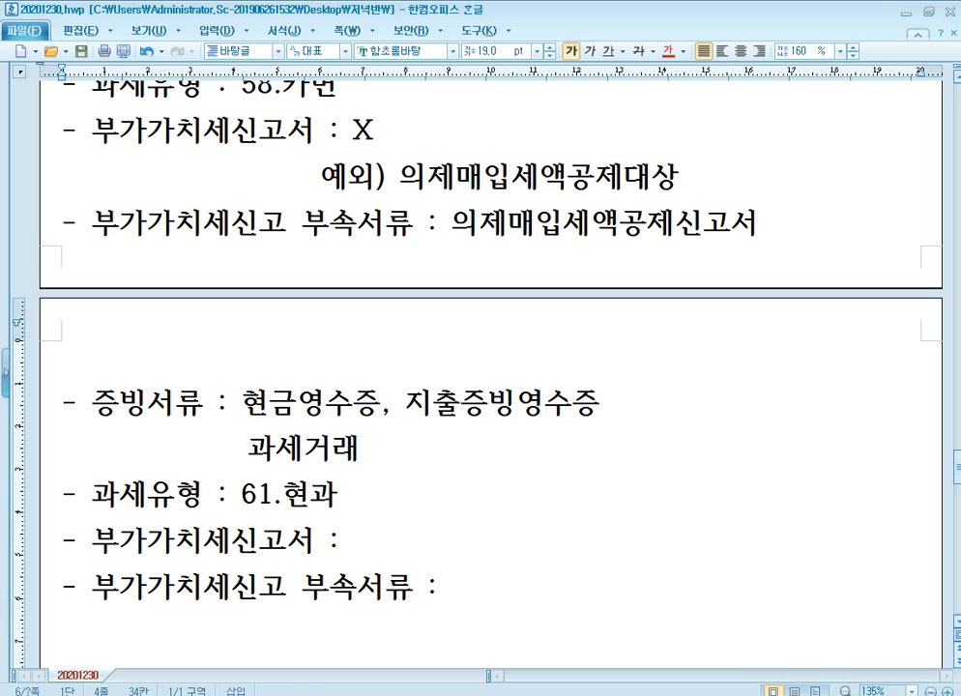
type(" (공급")
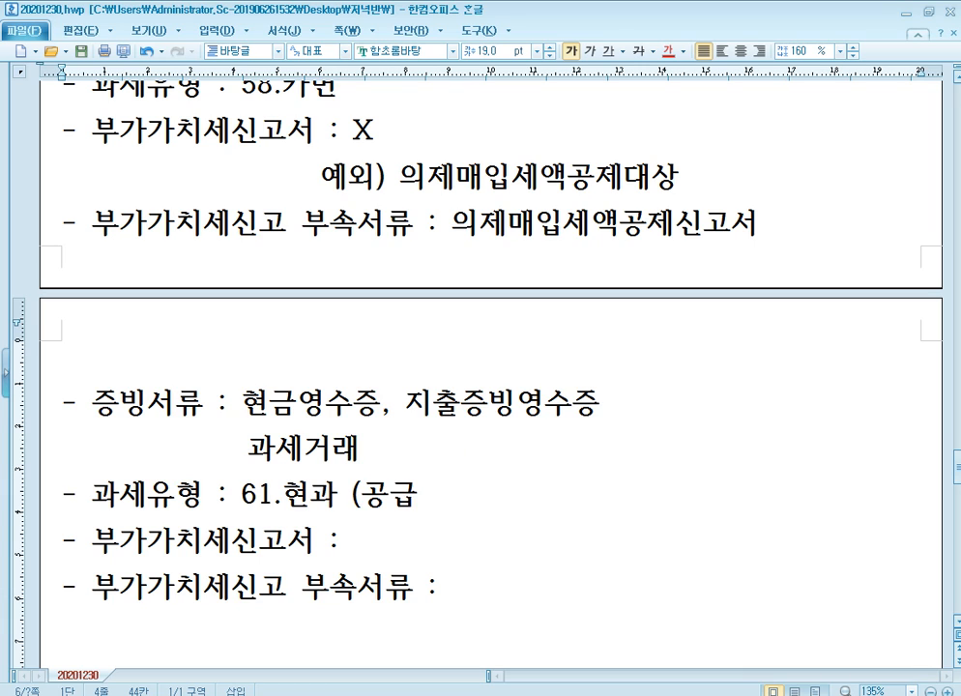
type("가액 칸에 ")
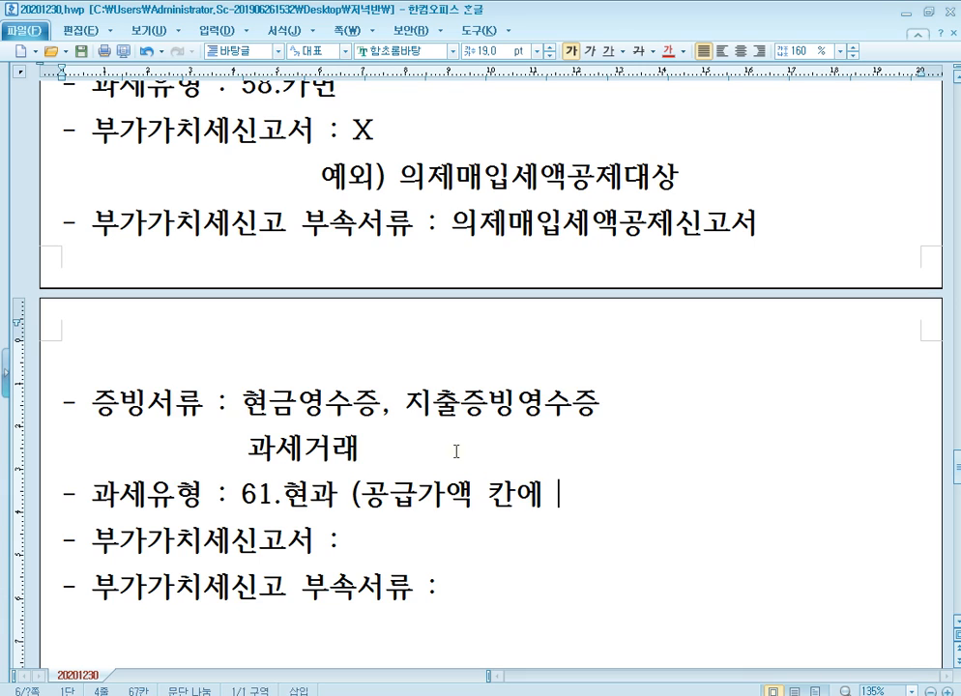
type("공ㄱ급대가 입력)")
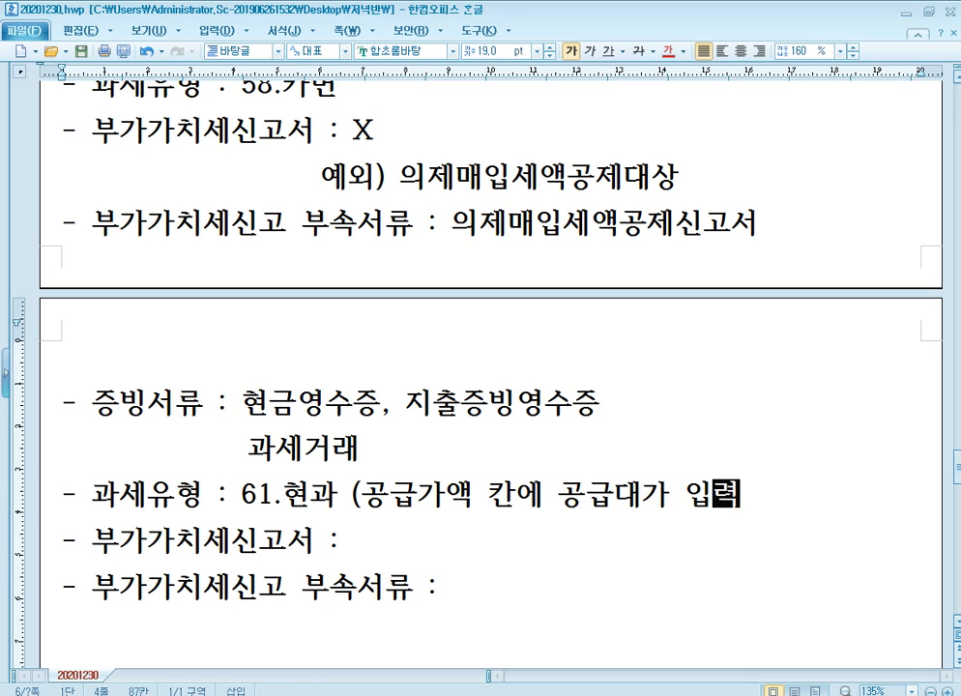
Enter "14번 - 41번,42번" as the cash receipt block's 부가가치세신고서.
key("Down")
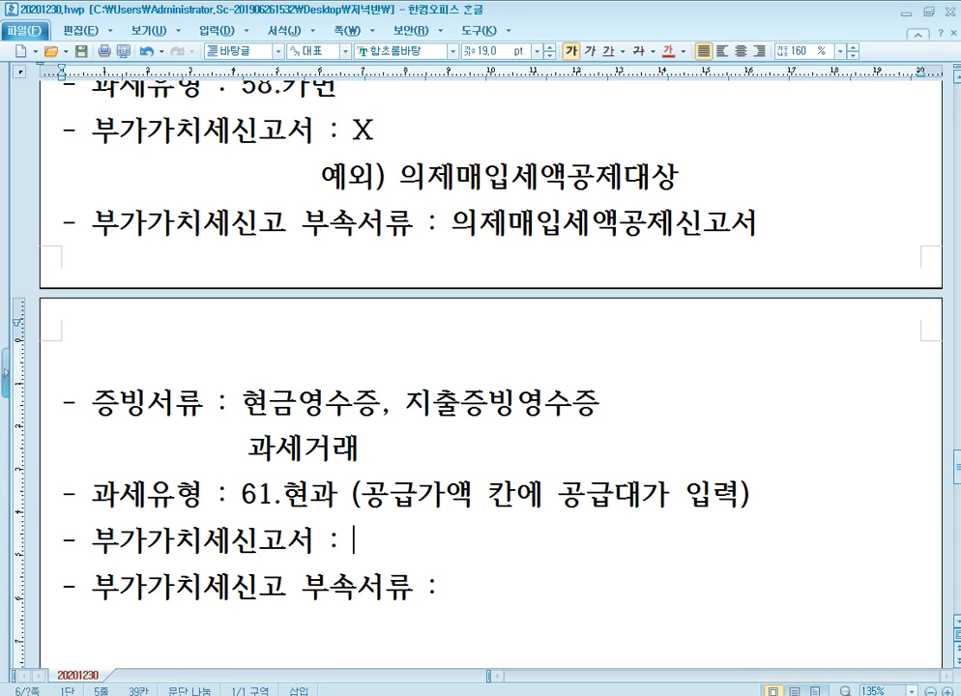
type("14번 - 4")
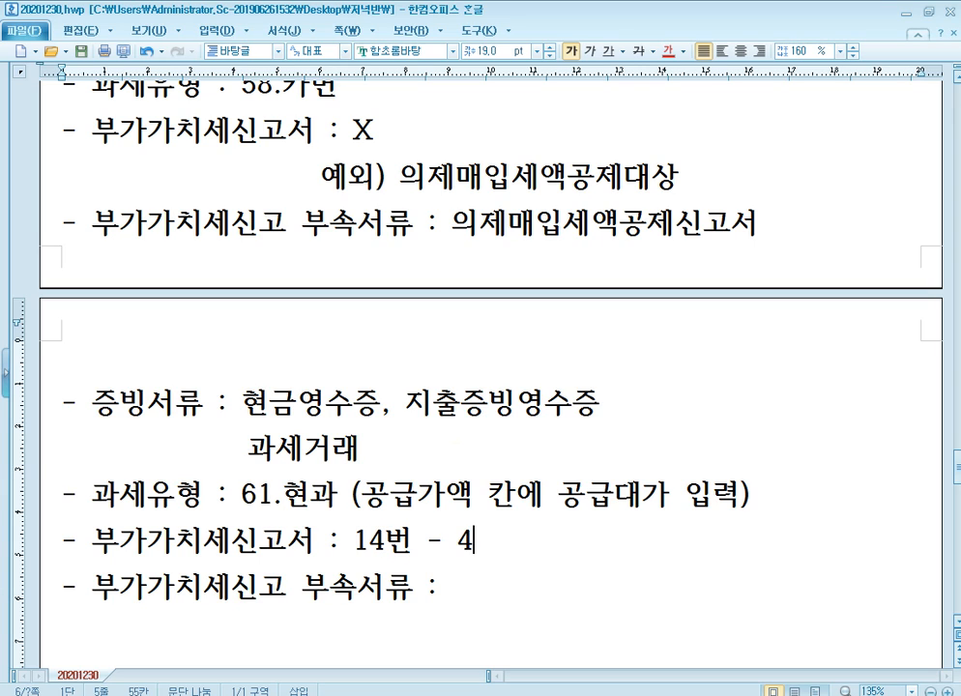
type("1번,42번")
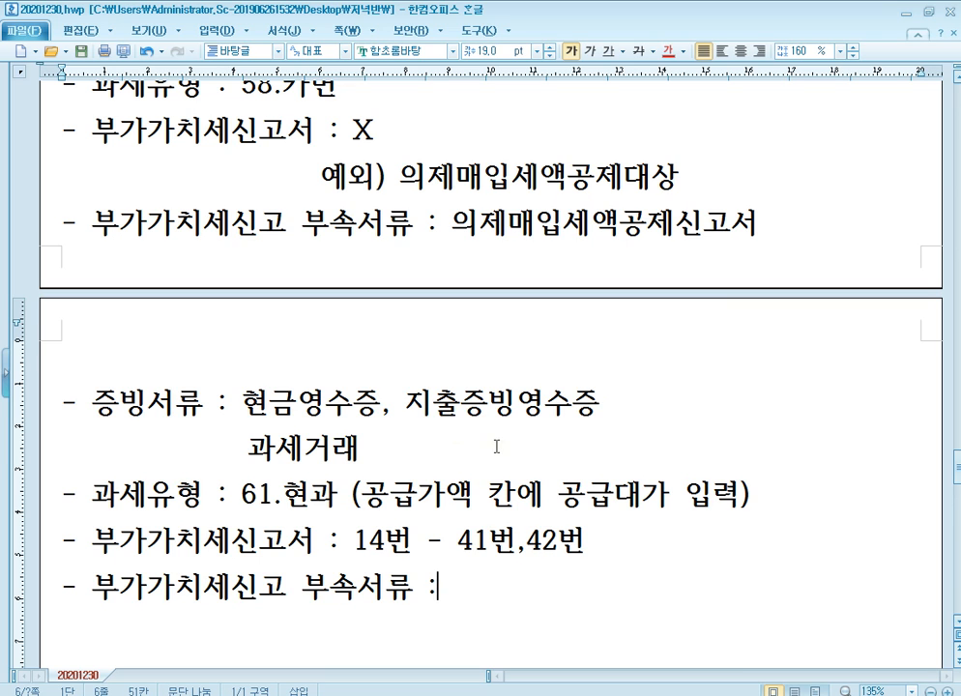
Enter "신용카드매출전표등수령명세서" as the 61.현과 block's 부가가치세신고 부속서류.
scroll(572, 415, "down", 4)
scroll(570, 412, "up", 1)
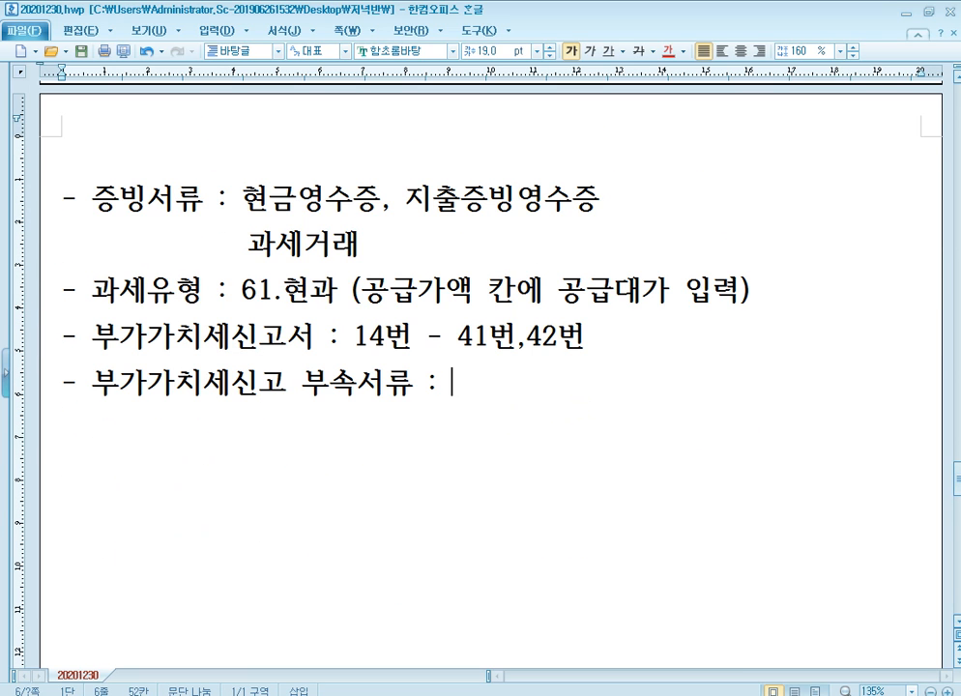
type("신용카드매출")
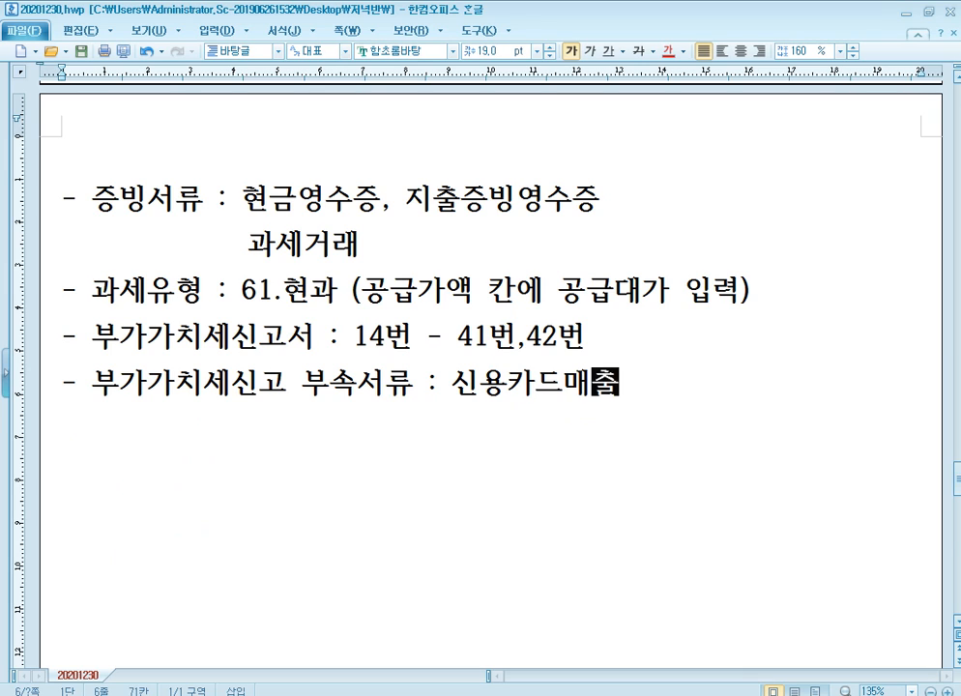
type("전표수")
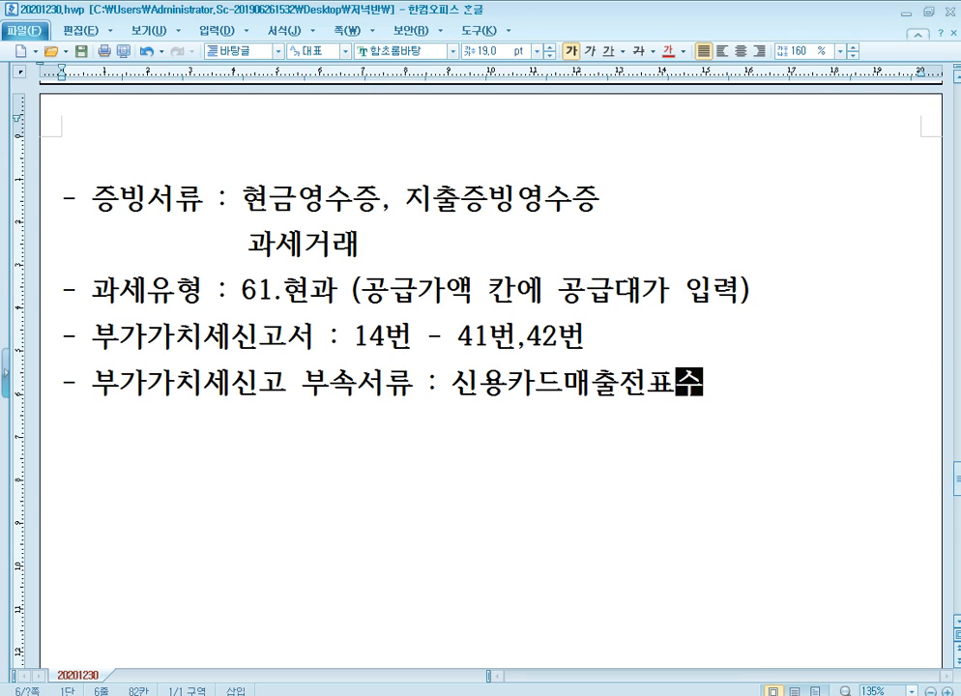
key("BackSpace")
key("BackSpace")
type("등수령명")
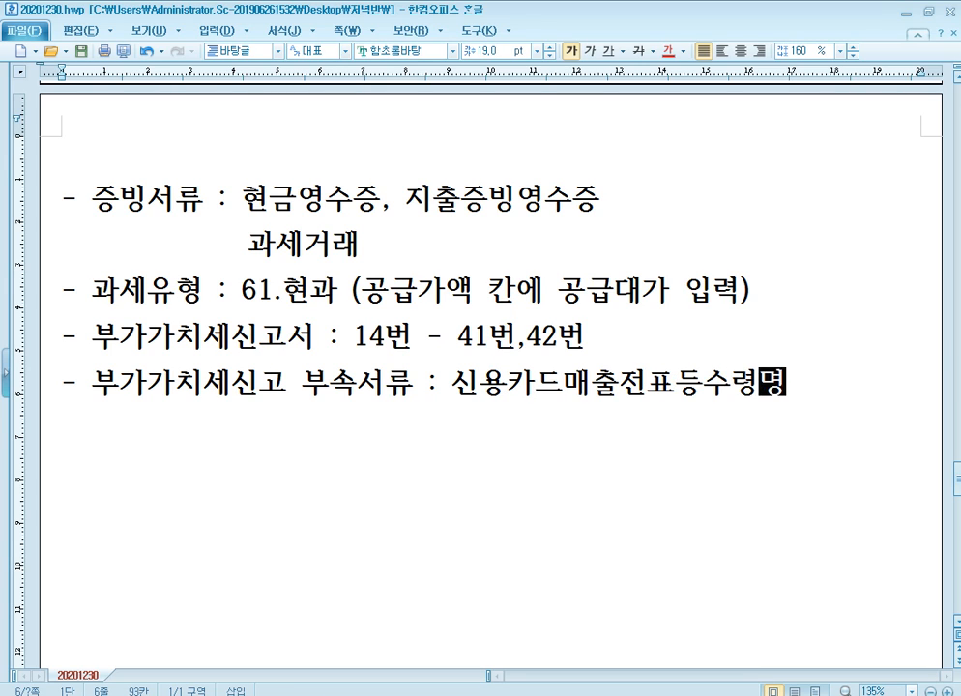
type("세서")
Add "건물등감가상각자산취득명세서" on an aligned line below the 61.현과 block's first attached schedule.
key("Return")
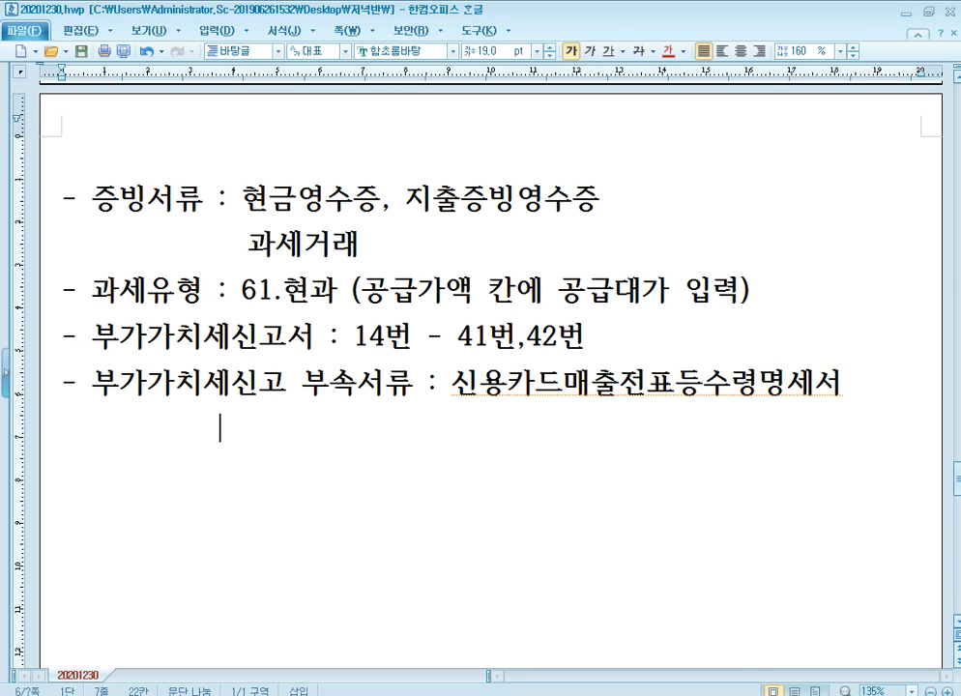
type("건물ㄷ")
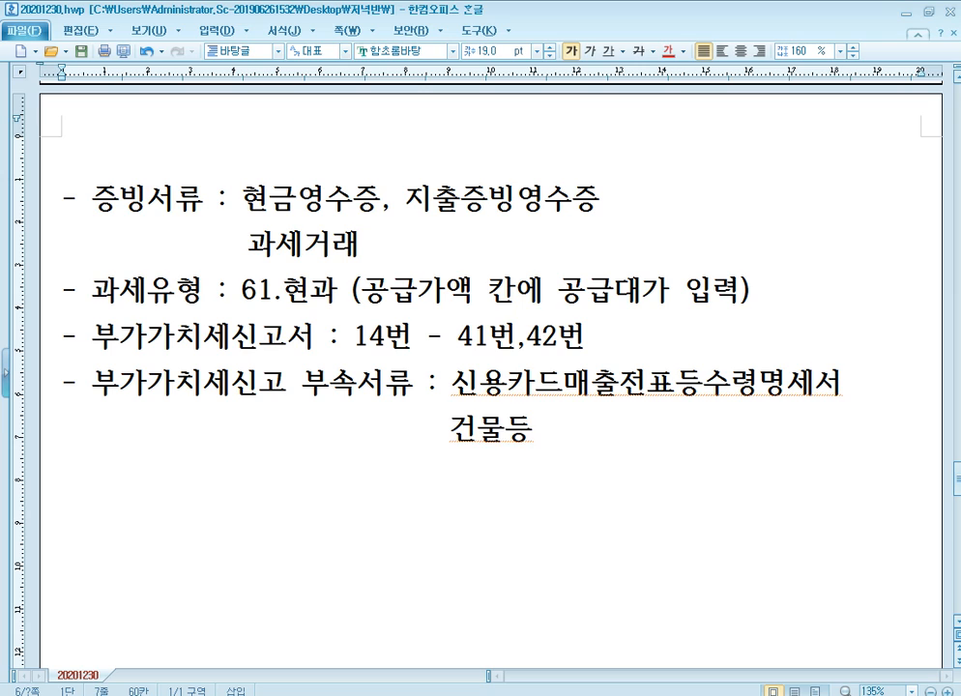
type("감갓상각자산취득명")
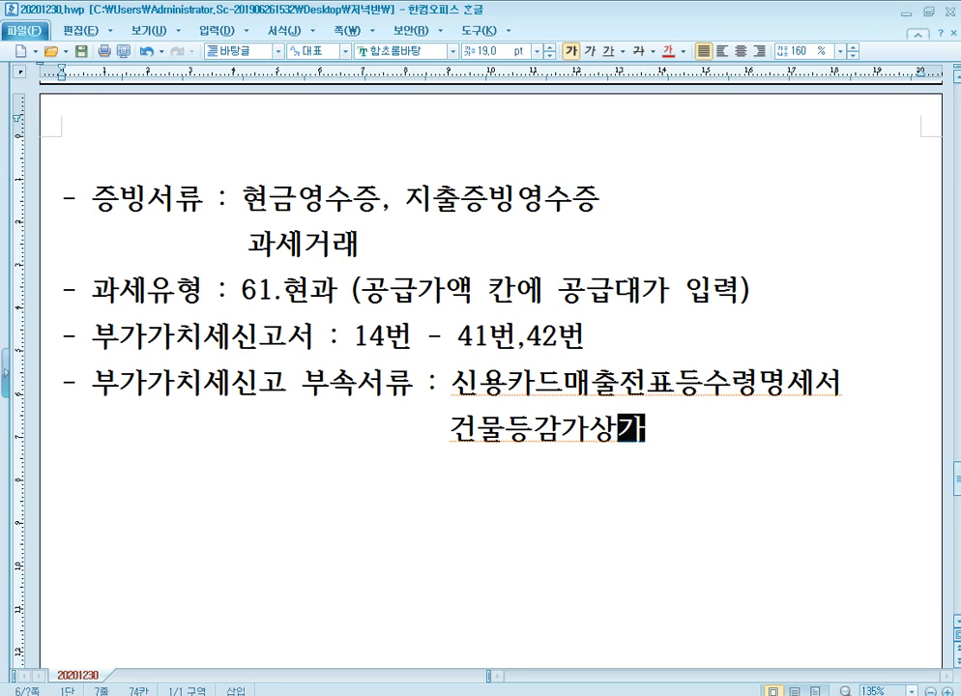
type("세서")
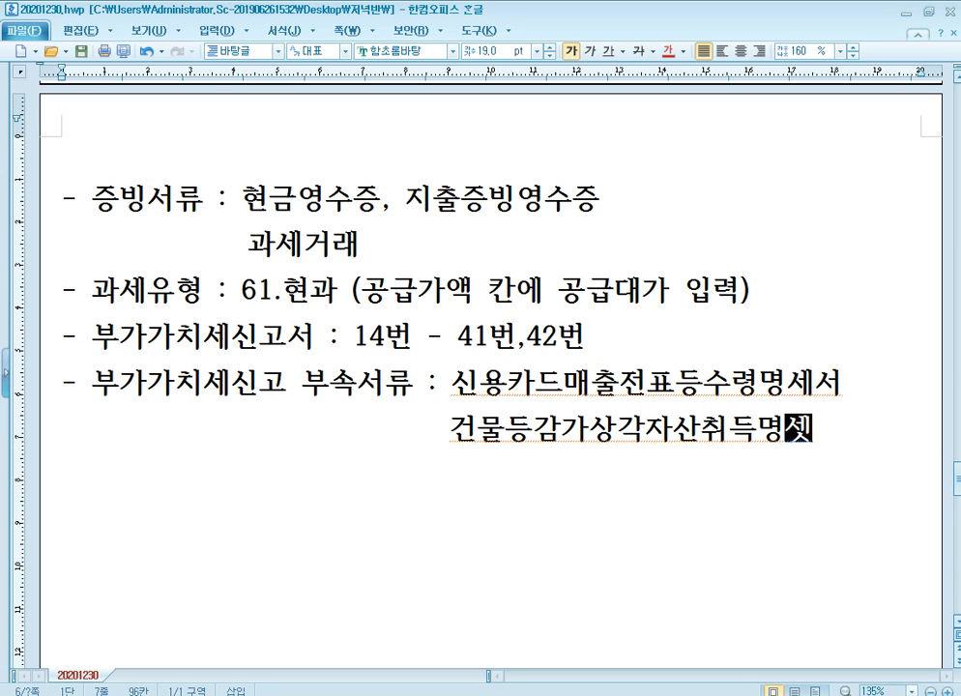
Insert a blank 증빙서류, 과세유형, 부가가치세신고서 and 부속서류 template one empty line below the 61.현과 block.
key("Return")
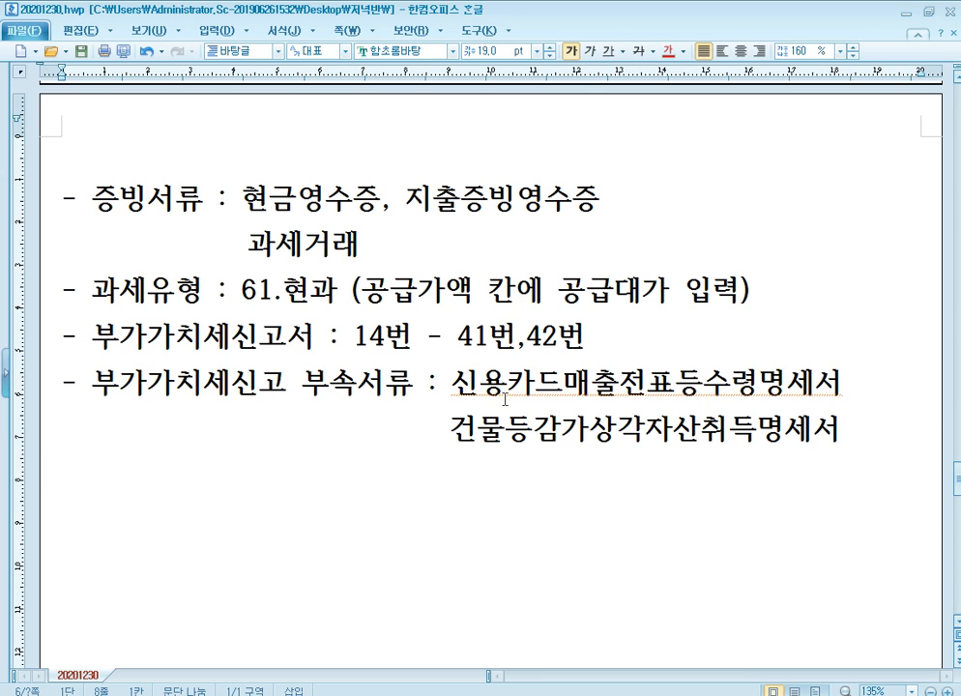
key("Return")
type("- 증빙서류 : - 과세유형 : - 부가가치세신고서 : - 부가가치세신고 부속서류 :")
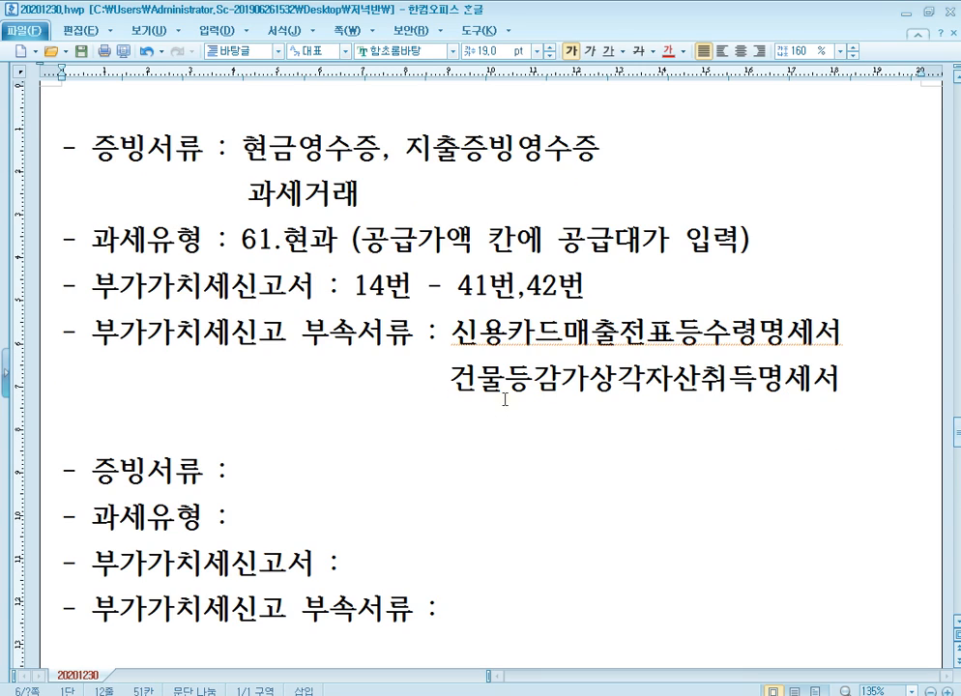
Fill in the new block's 증빙서류 with "현금영수증, 지출증빙영수증" and add "면세거래" on an indented line below.
key("Up")
key("Up")
key("Up")
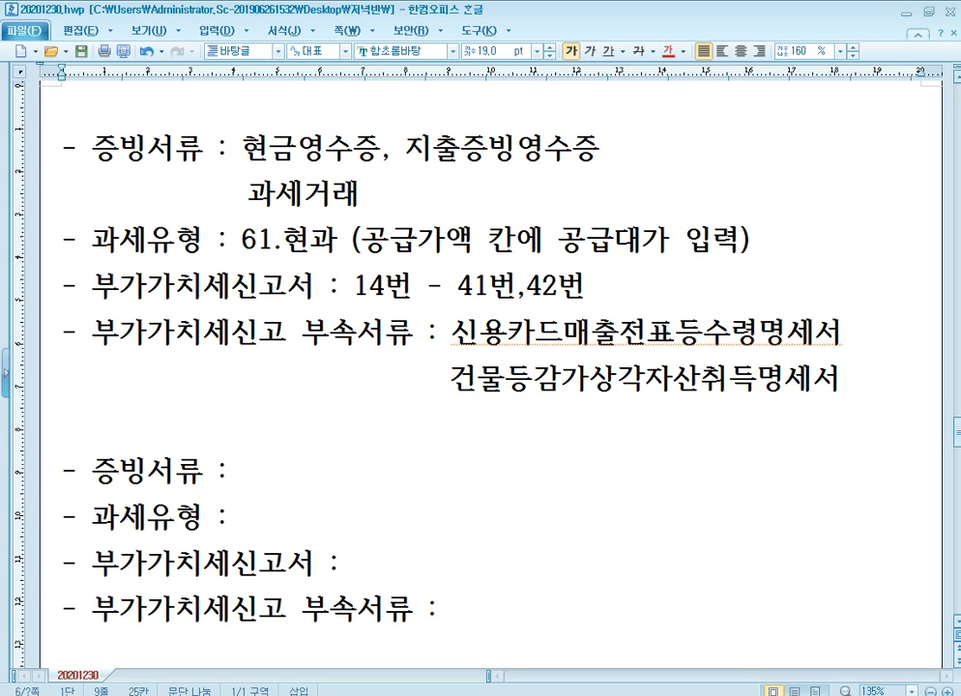
type("현금영수즈")
type(",")
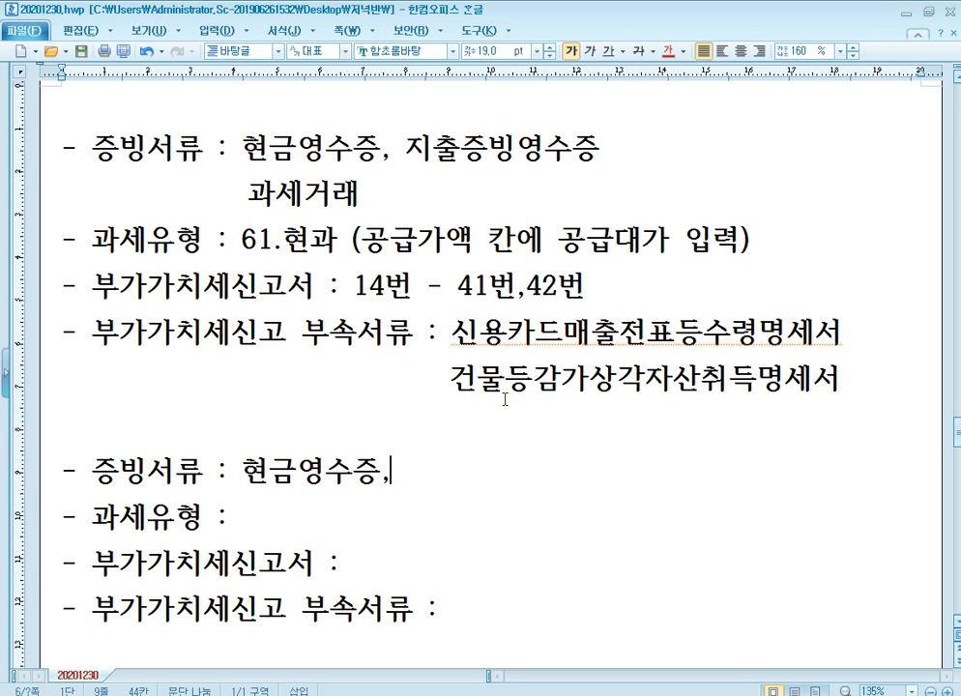
type(" 지출증빙ㅇ영수증")
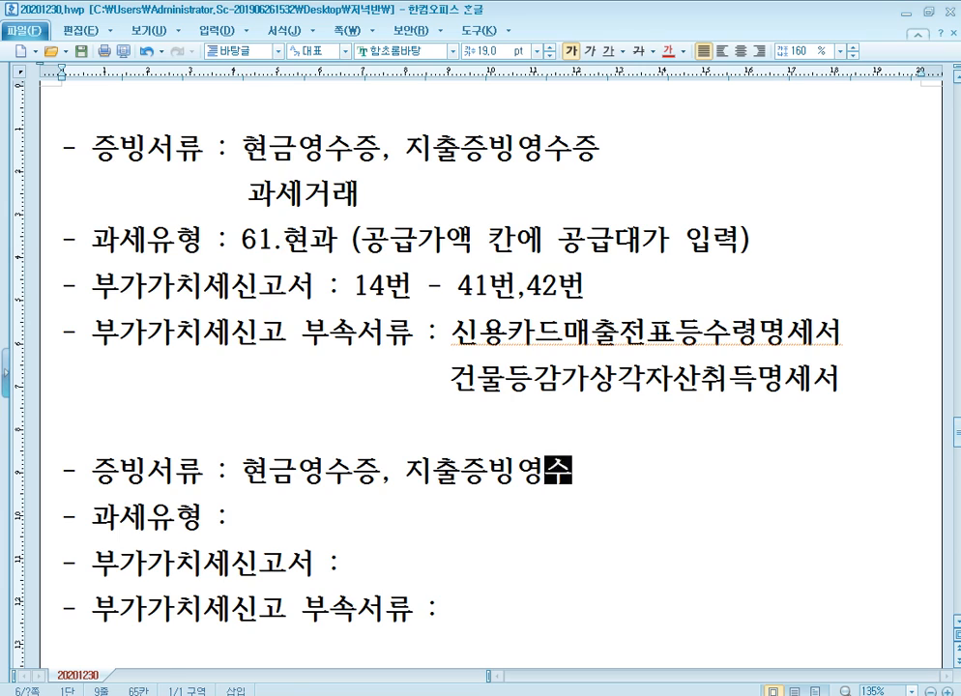
key("Return")
type("건물등감가상각자산취득")
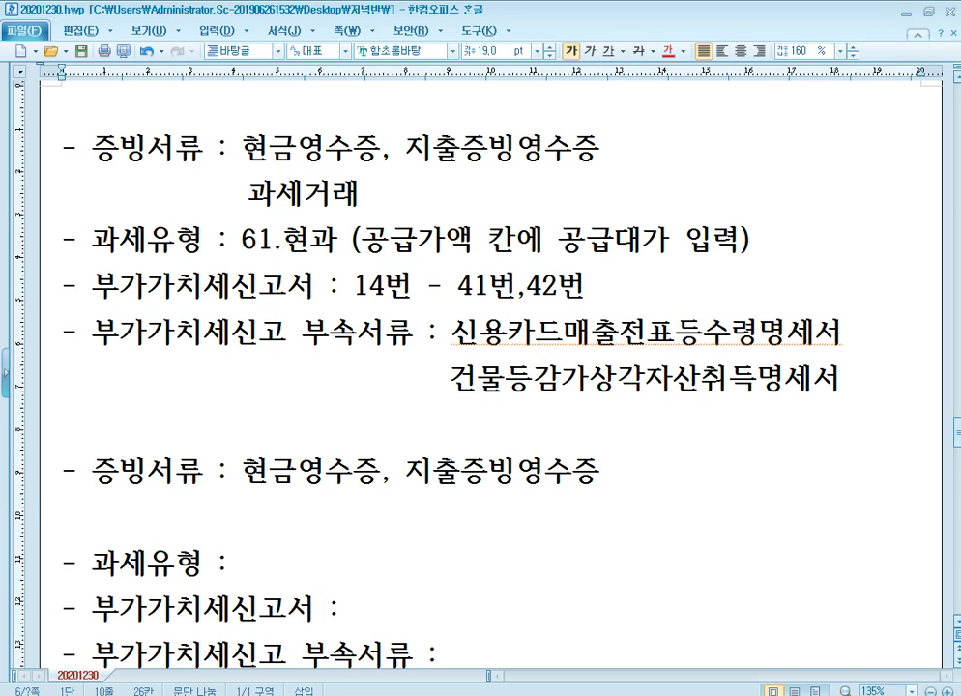
type("명세")
key("BackSpace")
key("BackSpace")
key("BackSpace")
type("면")
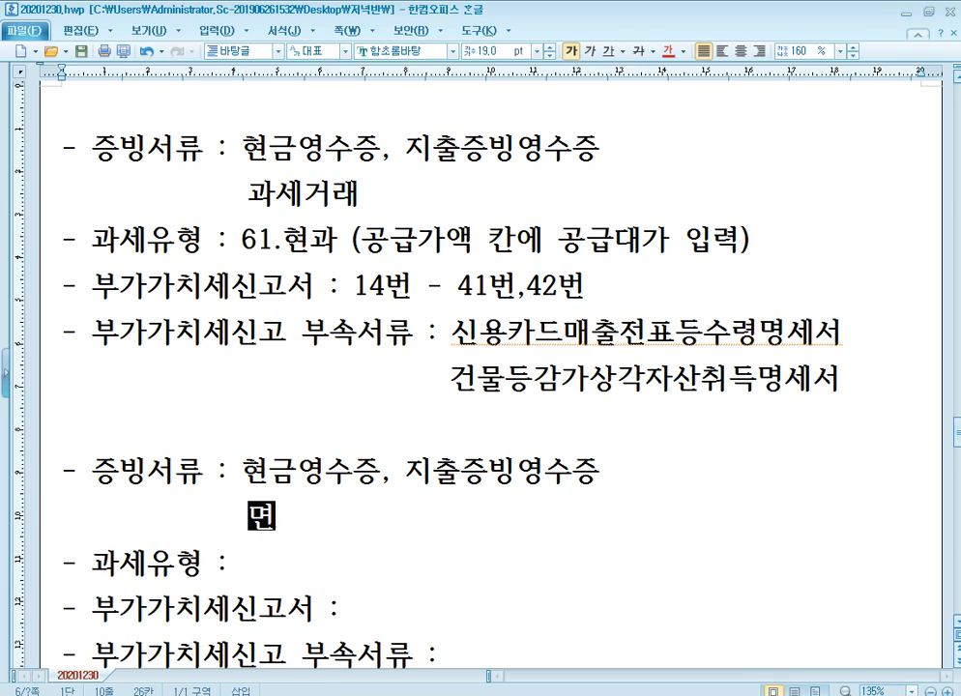
type("세거래")
Enter "62.현면" as the tax-exempt cash receipt block's 과세유형 and "X" as its 부가가치세신고서.
key("Down")
type("6")
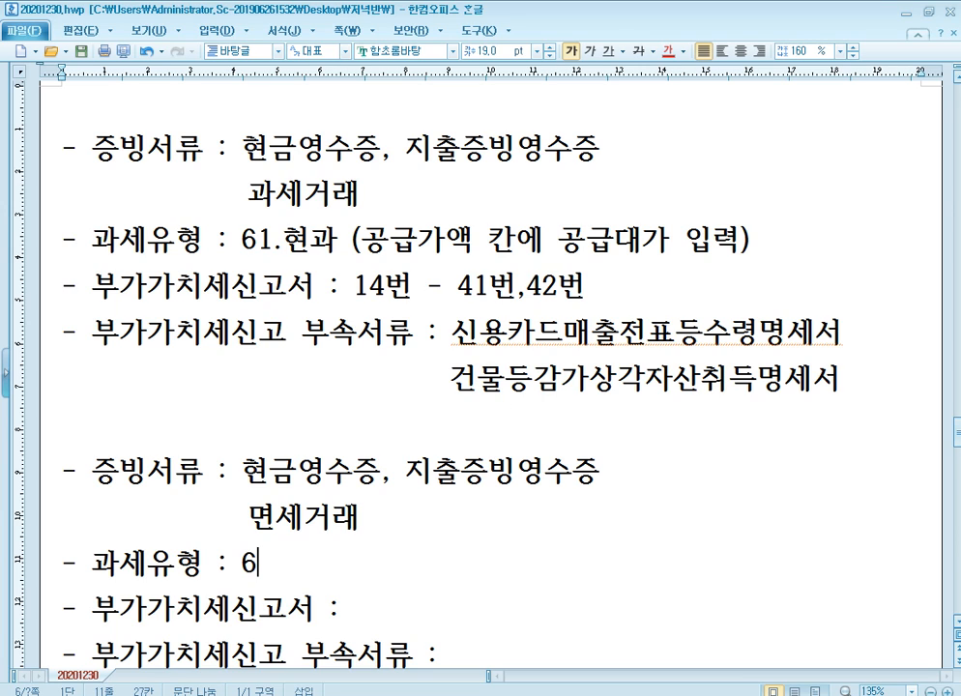
type("2.현면")
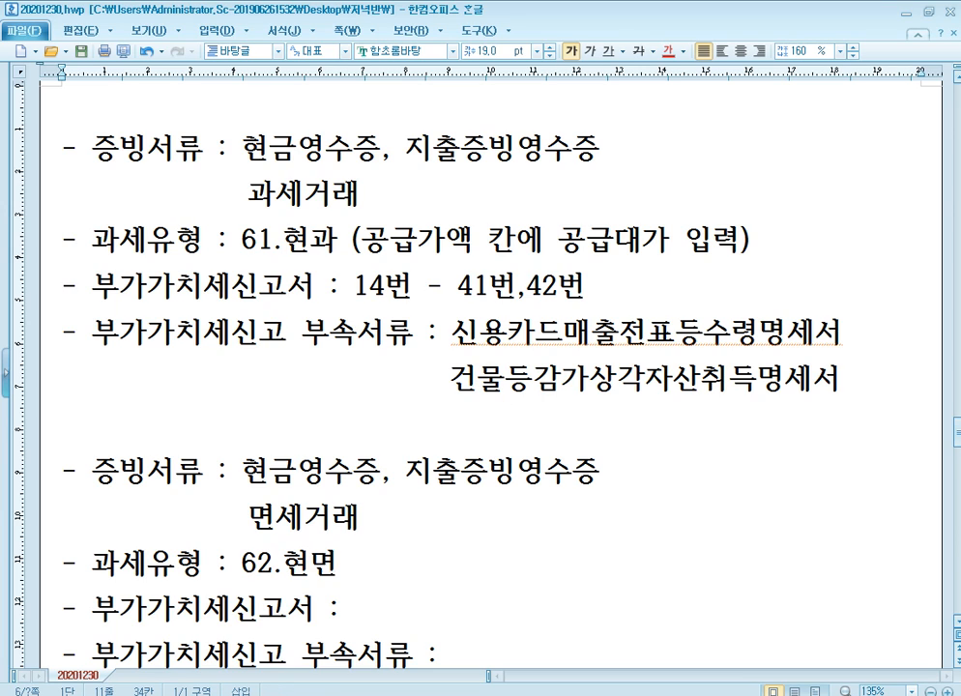
key("Down")
type("X")
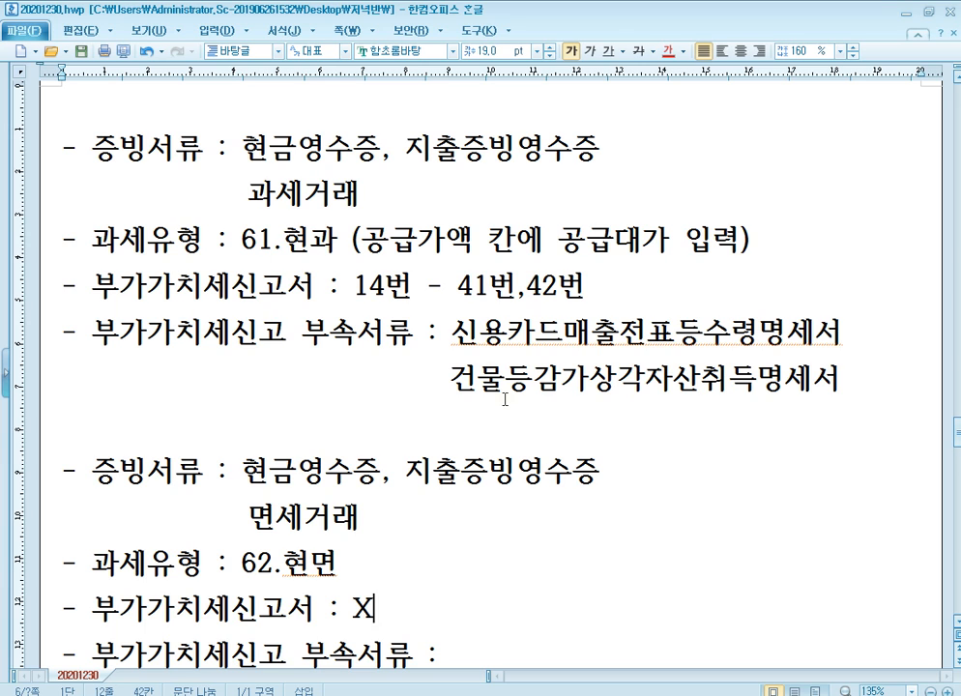
Add the indented line "예외) 의제매입세액공제대상 매입" under the 62.현면 block's 부가가치세신고서 entry.
key("Return")
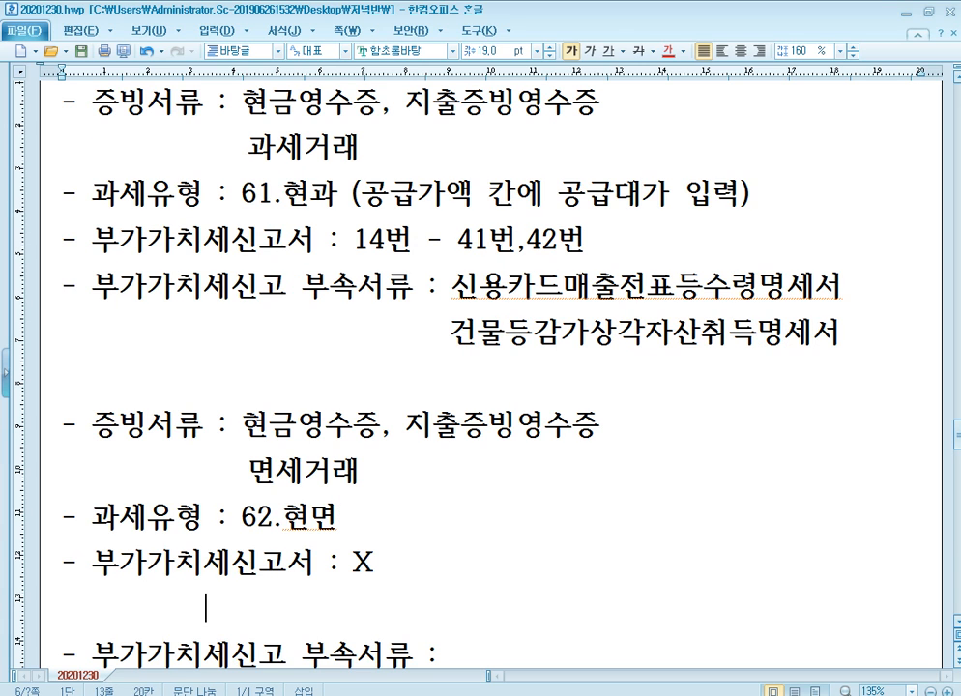
type("d")
key("BackSpace")
type("d")
key("BackSpace")
type("예외")
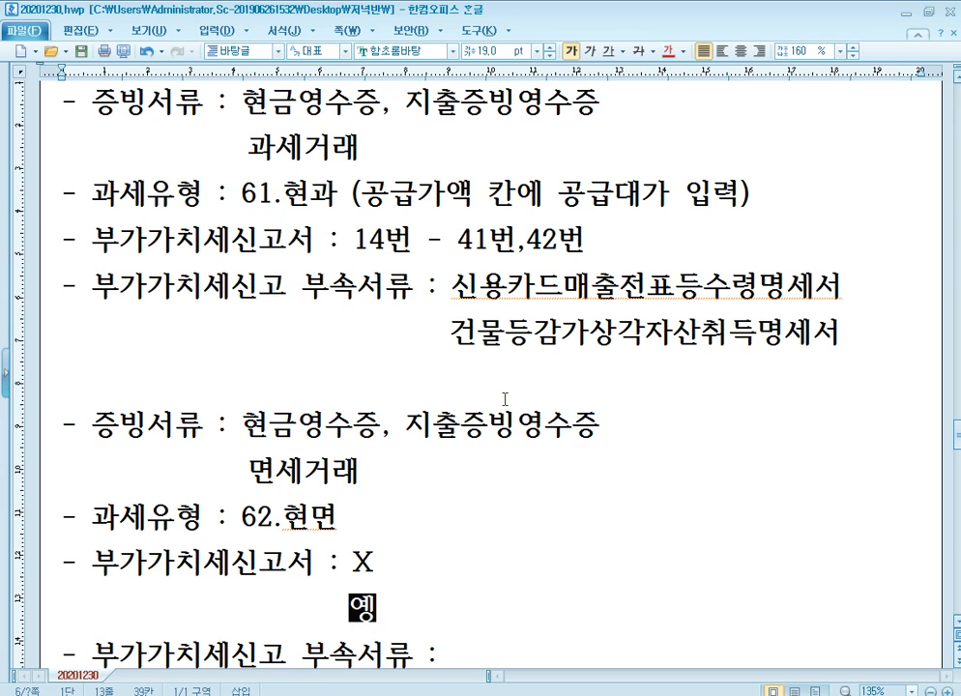
type(") 의제매입세애")
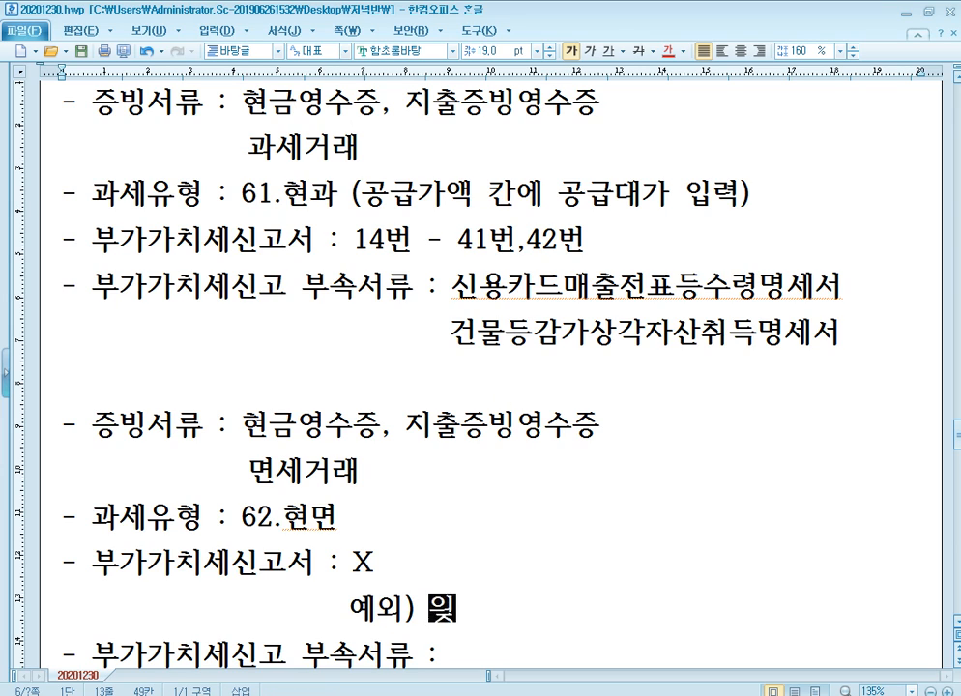
type("액공제대상 매입")
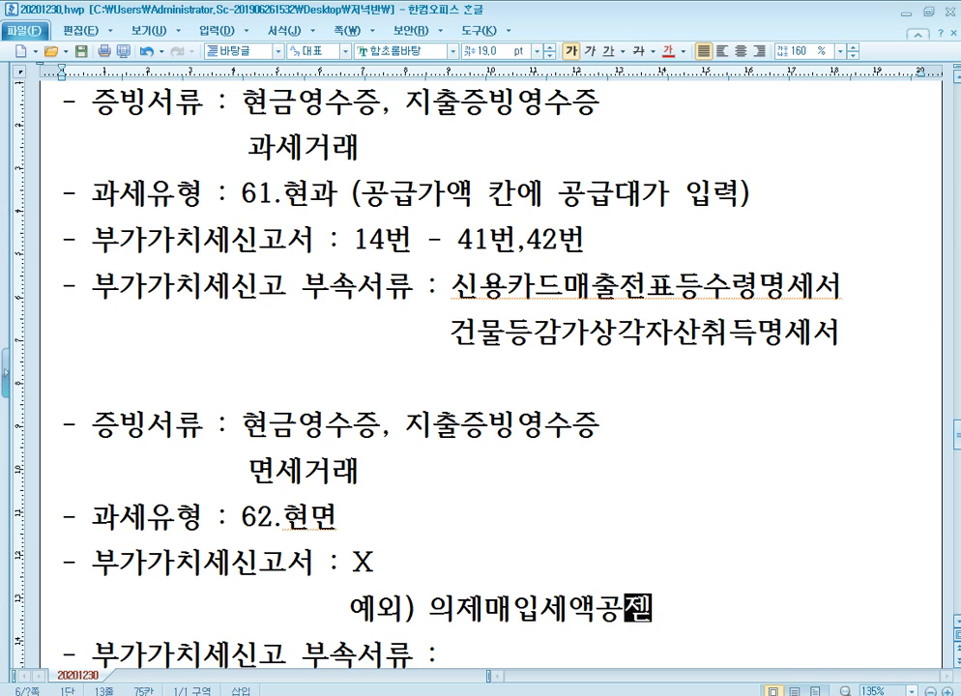
Enter "의제맹비세액공제신고서" as the 62.현면 block's 부가가치세신고 부속서류.
key("Down")
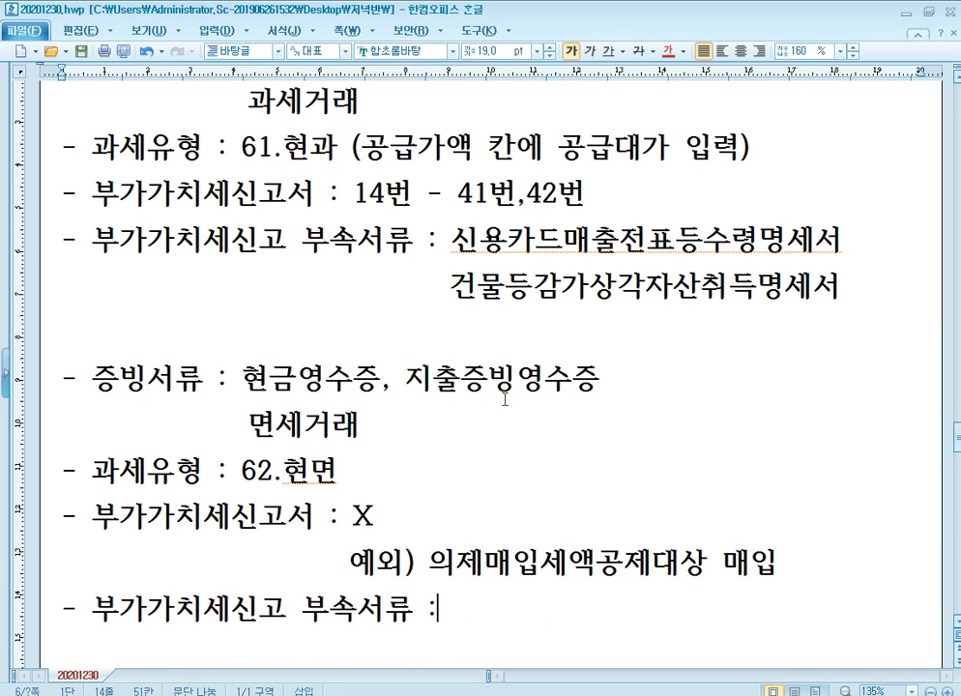
type("의제맹비세")
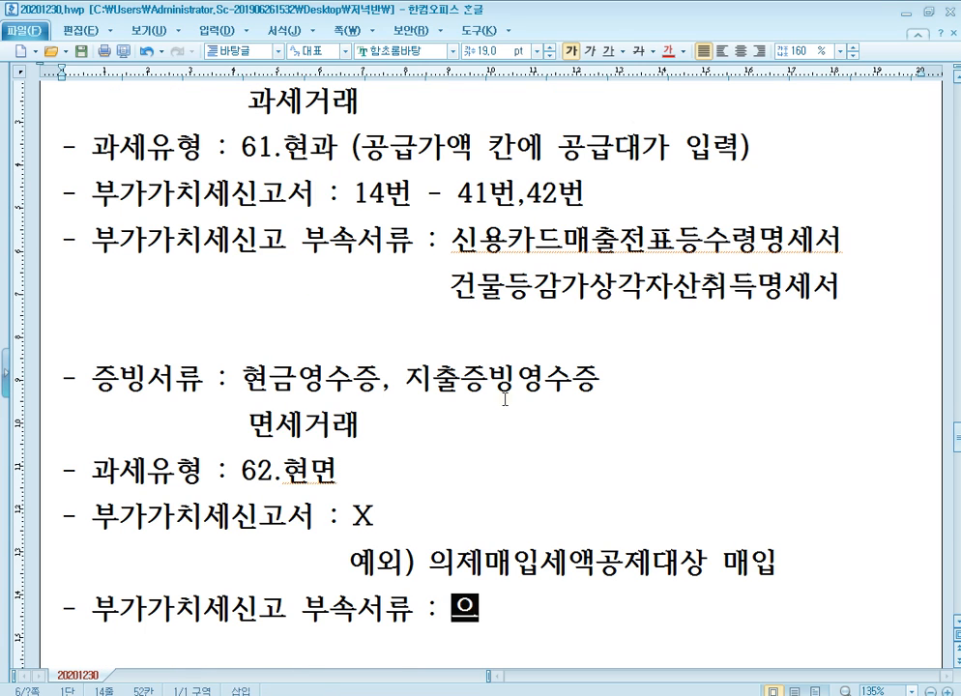
type("액공제신고서")
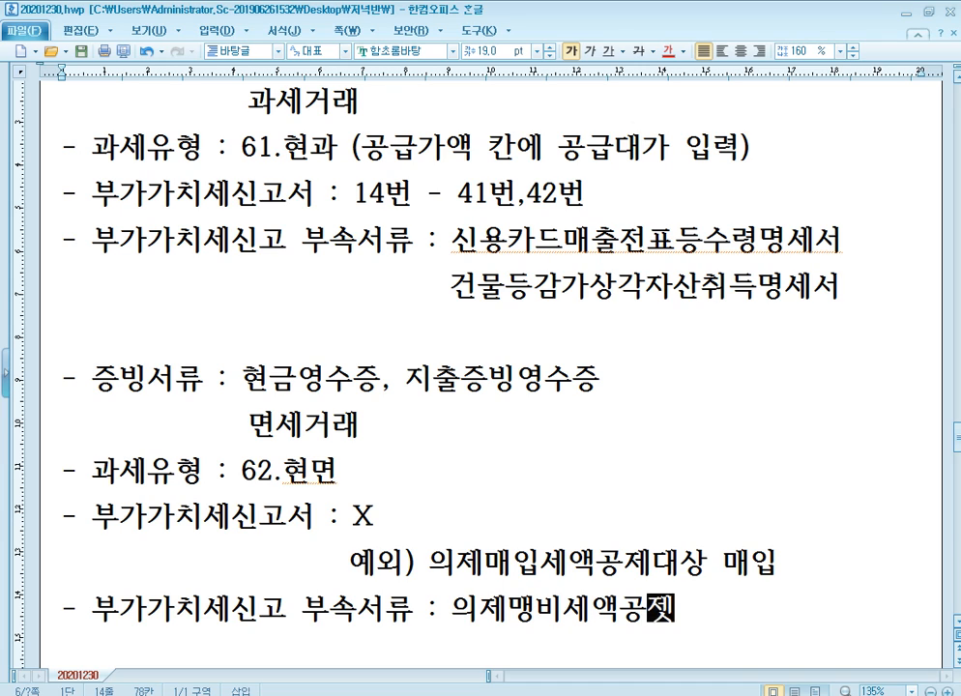
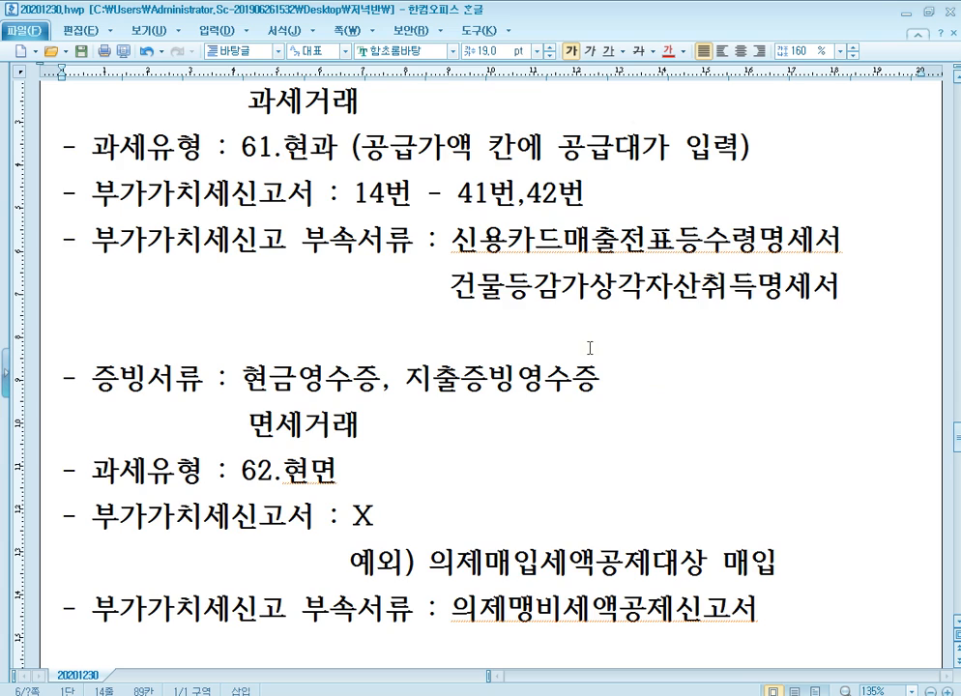
Insert another blank 증빙서류, 과세유형, 부가가치세신고서 and 부속서류 template one empty line below the 62.현면 block.
scroll(589, 363, "down", 3)
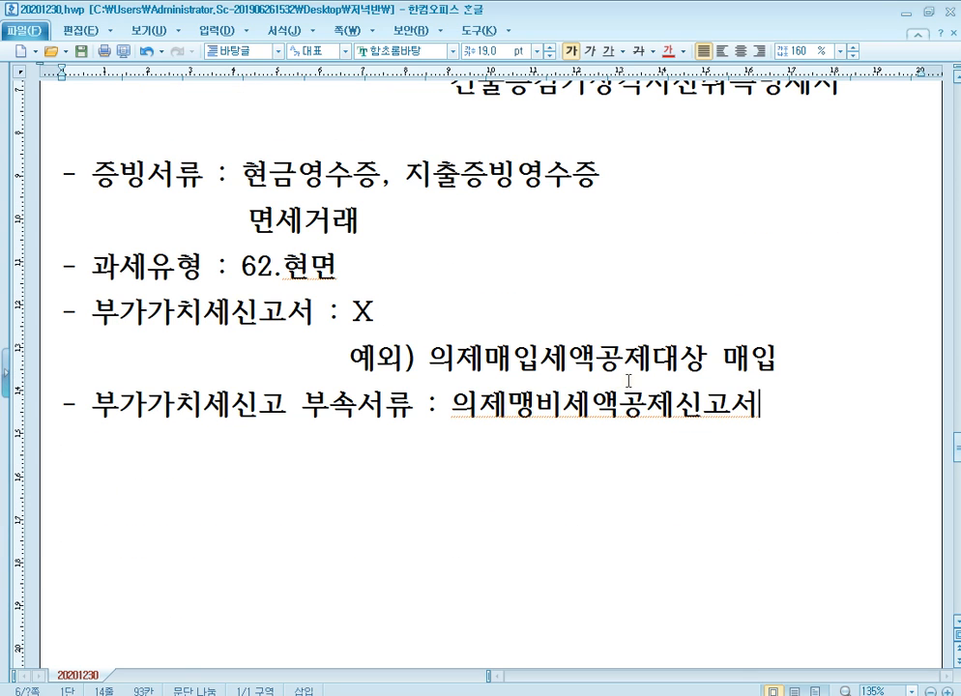
scroll(625, 387, "down", 1)
key("Return")
key("Return")
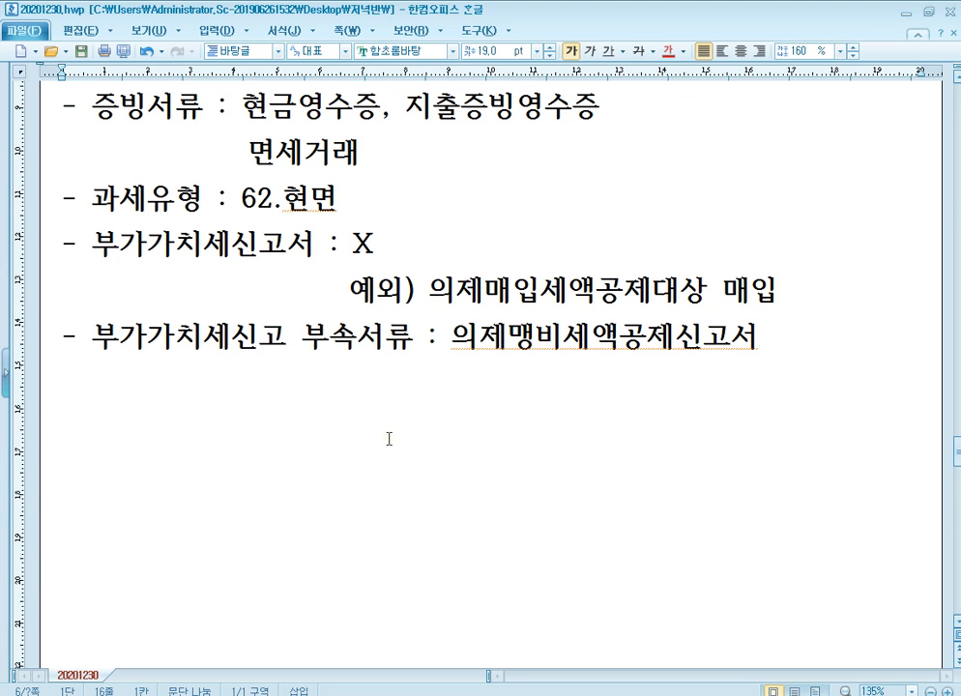
type("- 증빙서류 : - 과세유형 : - 부가가치세신고서 : - 부가가치세신고 부속서류 :")
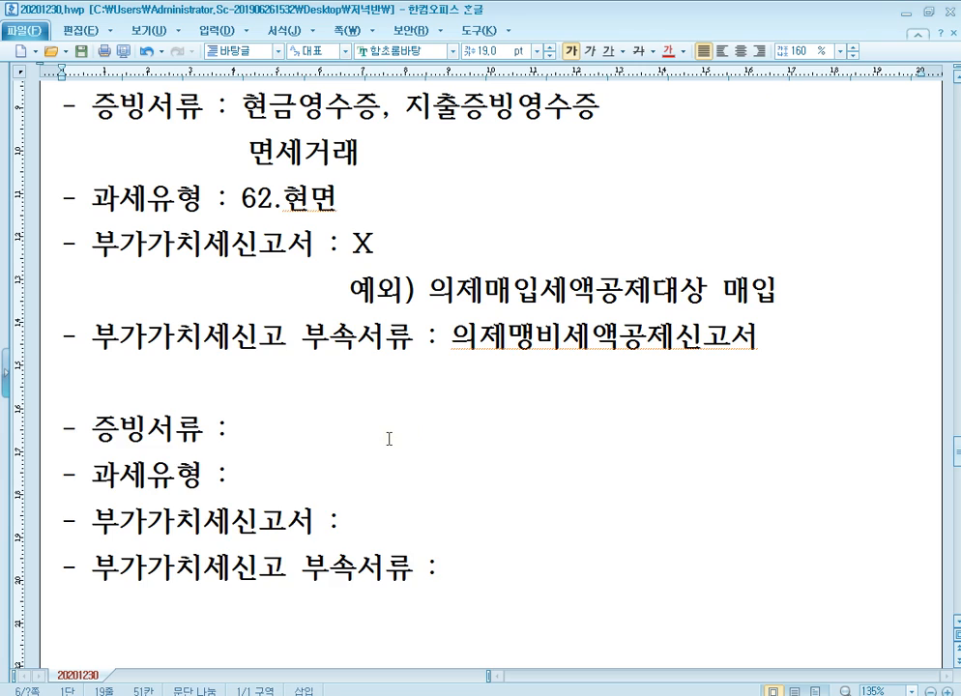
Enter "증빙 X, 과세거래 X" as the last block's 증빙서류.
left_click(247, 418)
type("증빙 ")
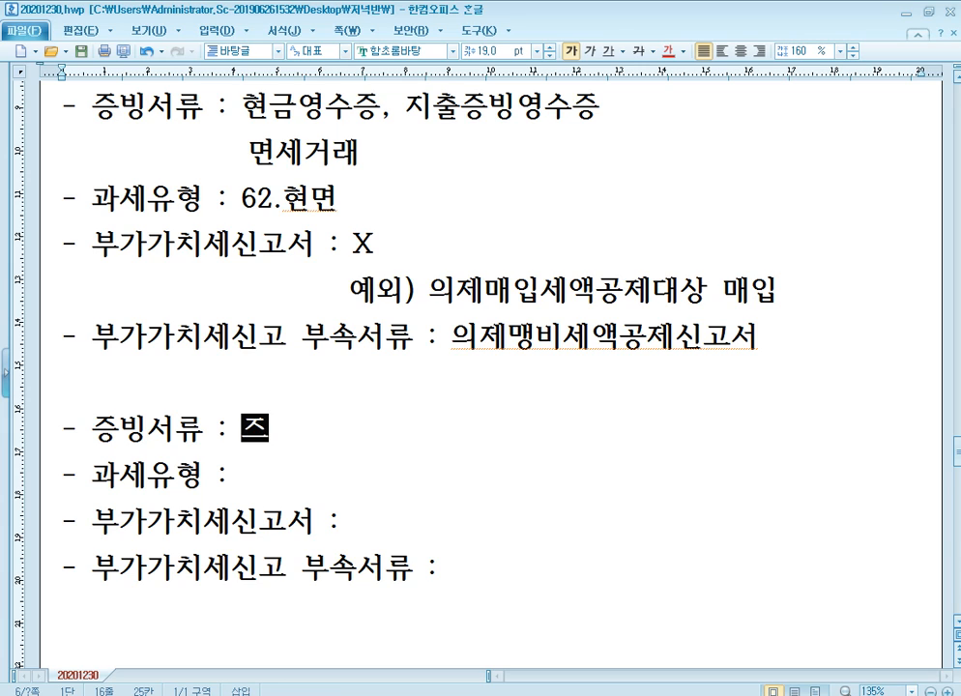
type("X,")
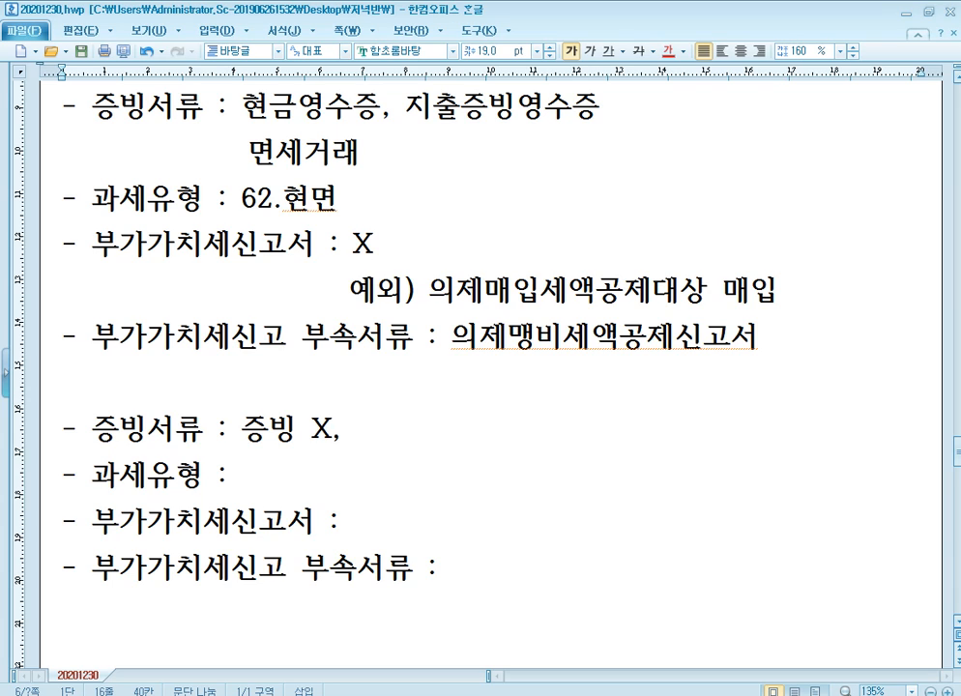
type(" 과세거래 ")
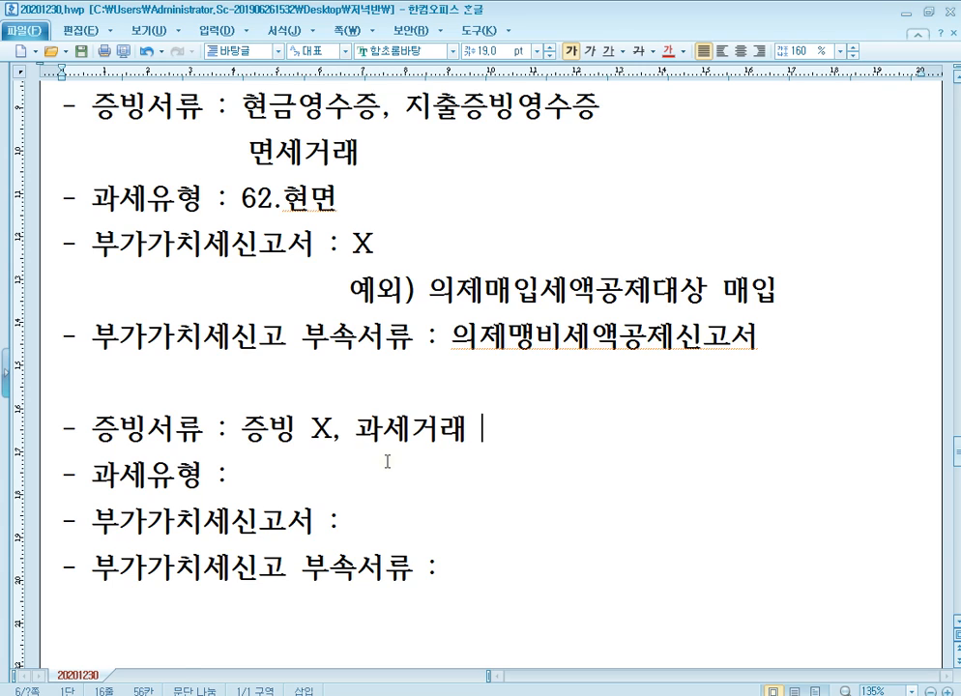
type("X")
Add the indented line "=> 부가가치세신고 관계있는 경우" under the last block's 증빙서류 entry.
key("Return")
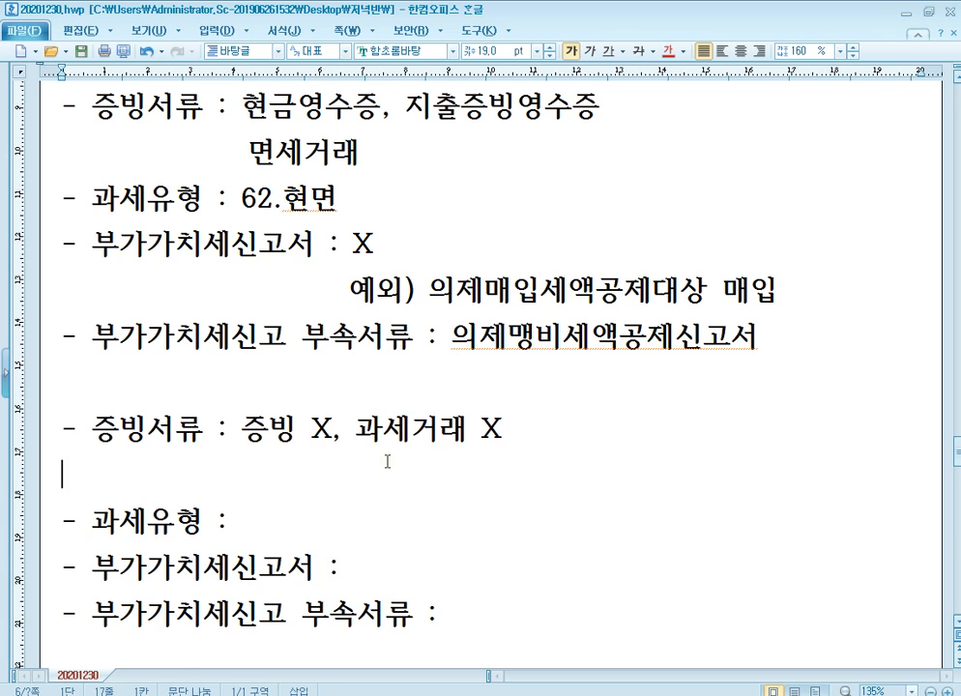
type("=> ")
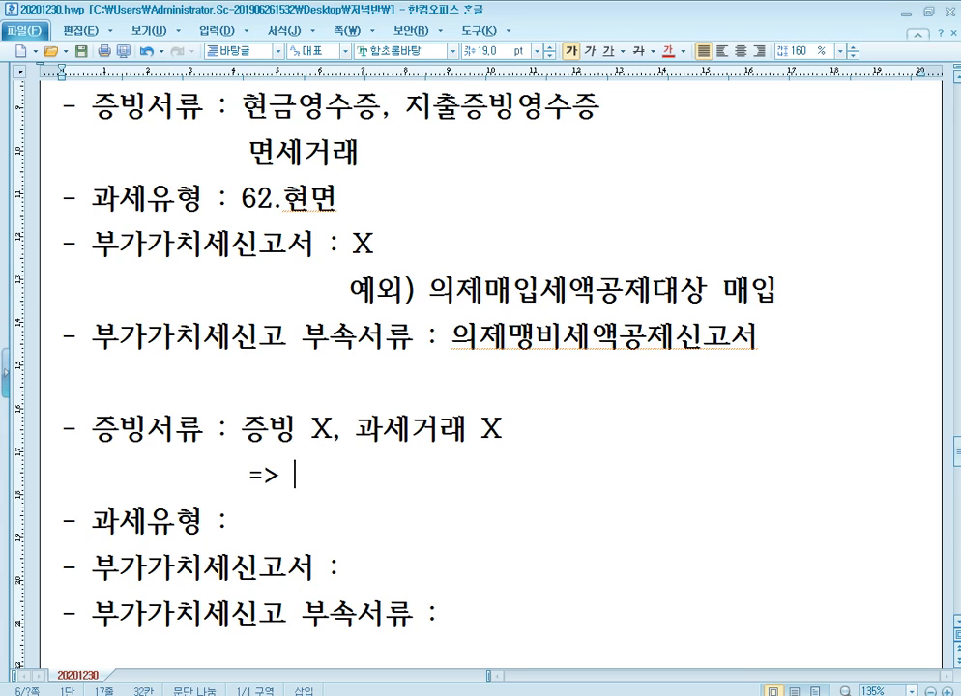
type("부가가치세신")
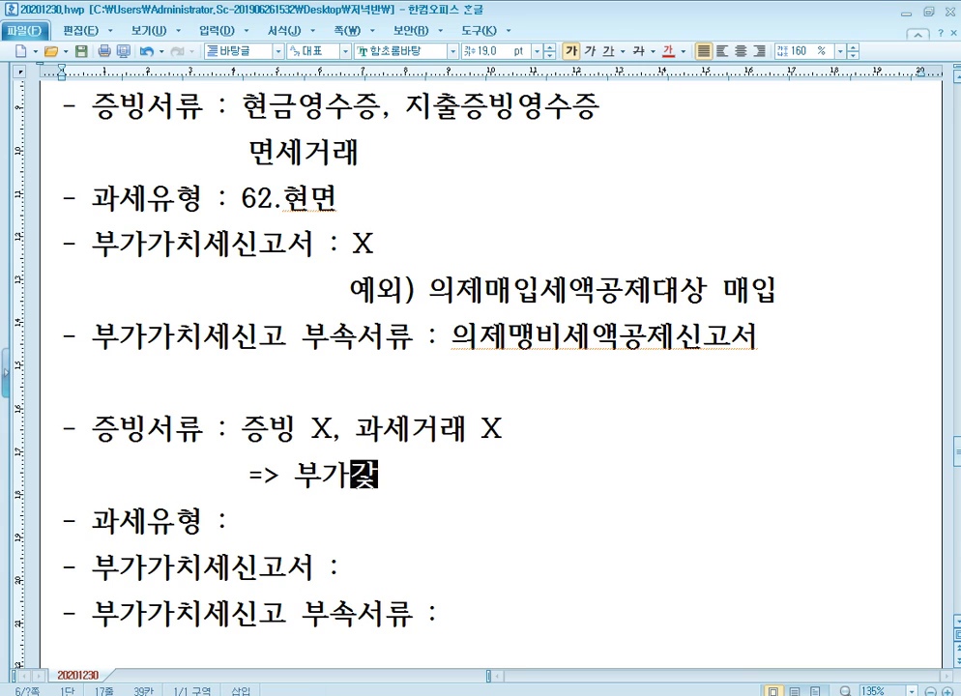
type("고 ")
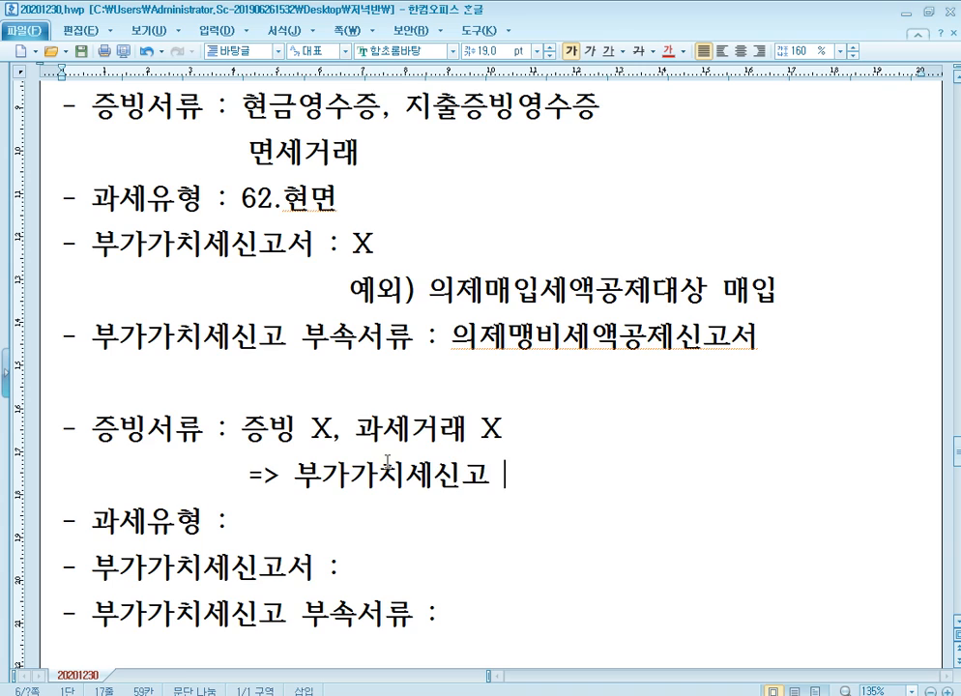
type("관")
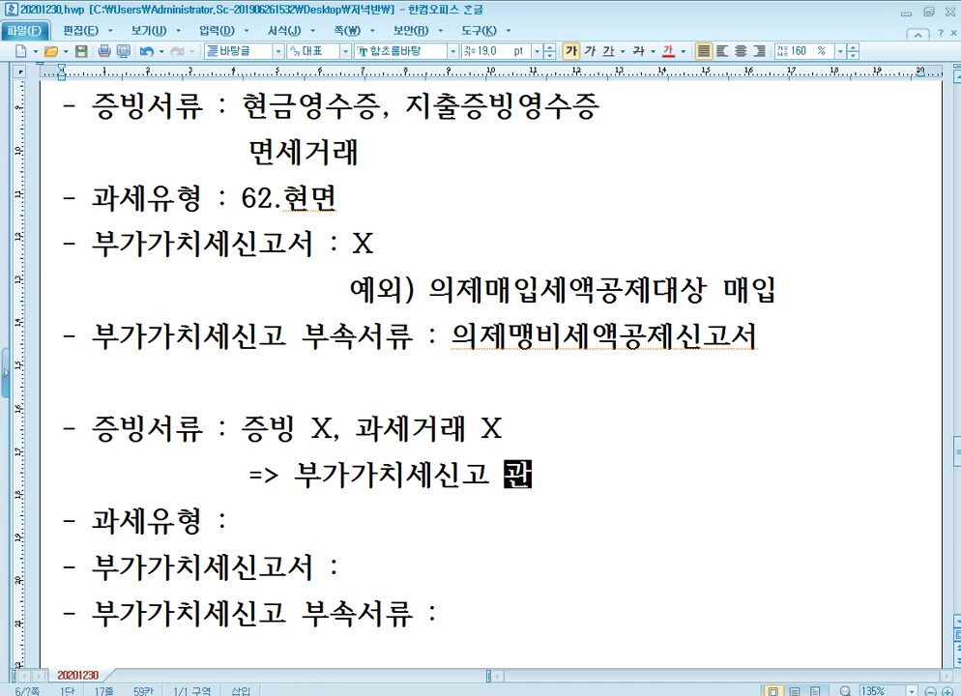
type("계있는 경우")
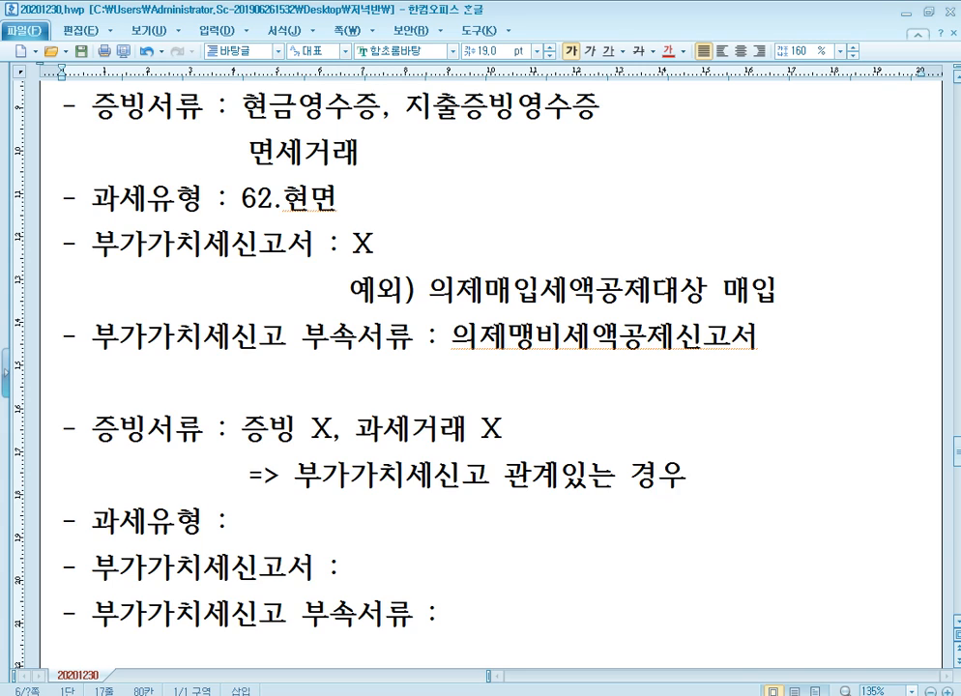
Add the line "농어민, 일반 개인 매입" below the "=> 부가가치세신고 관계있는 경우" line.
key("Return")
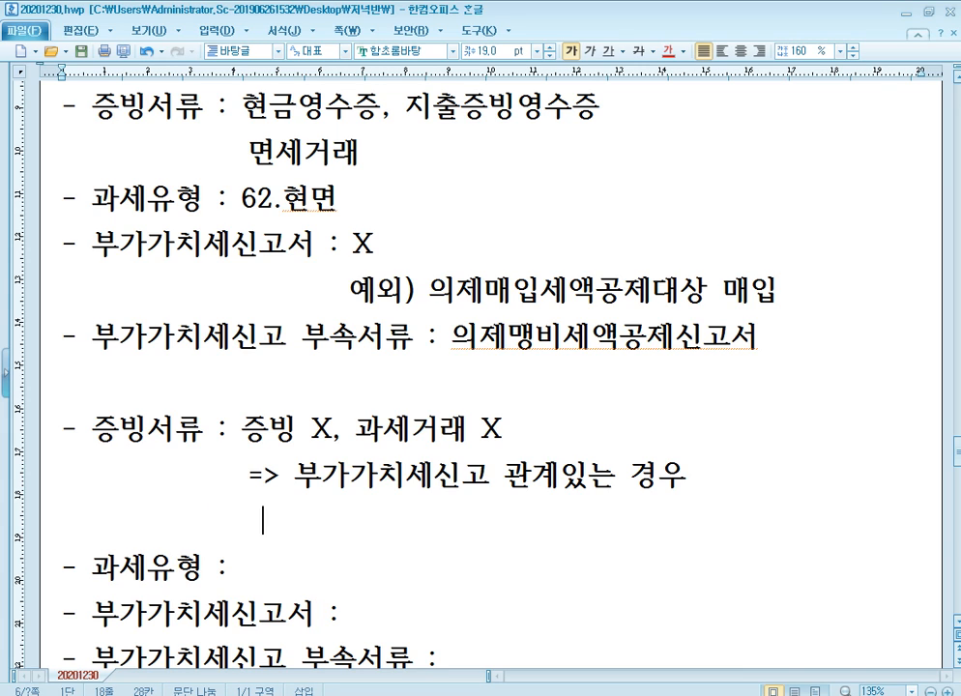
type("농업민")
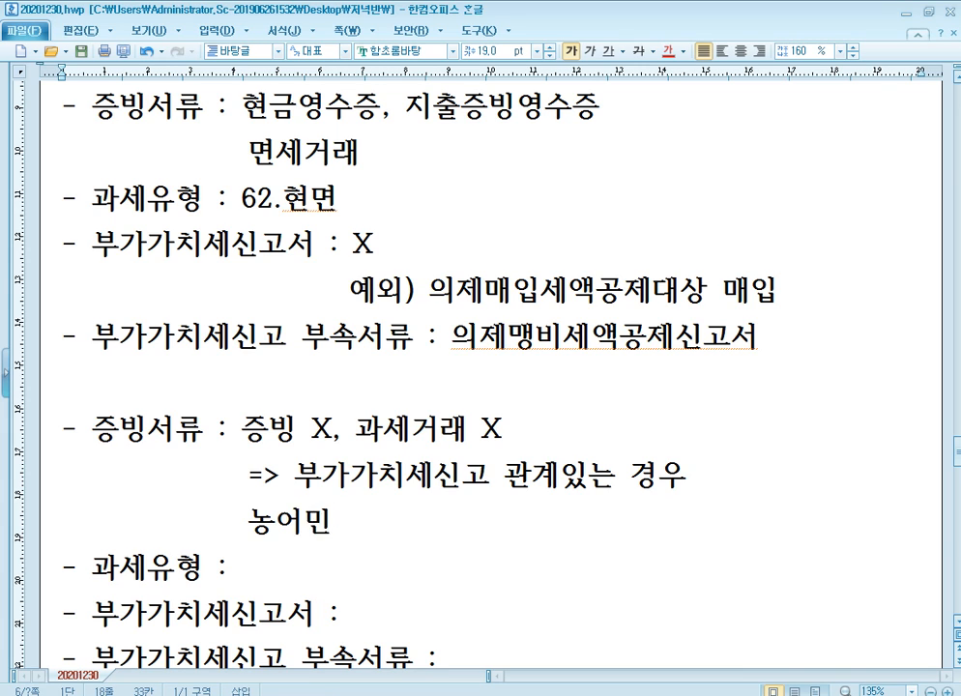
type(", 일바ㄴ 개인 맹")
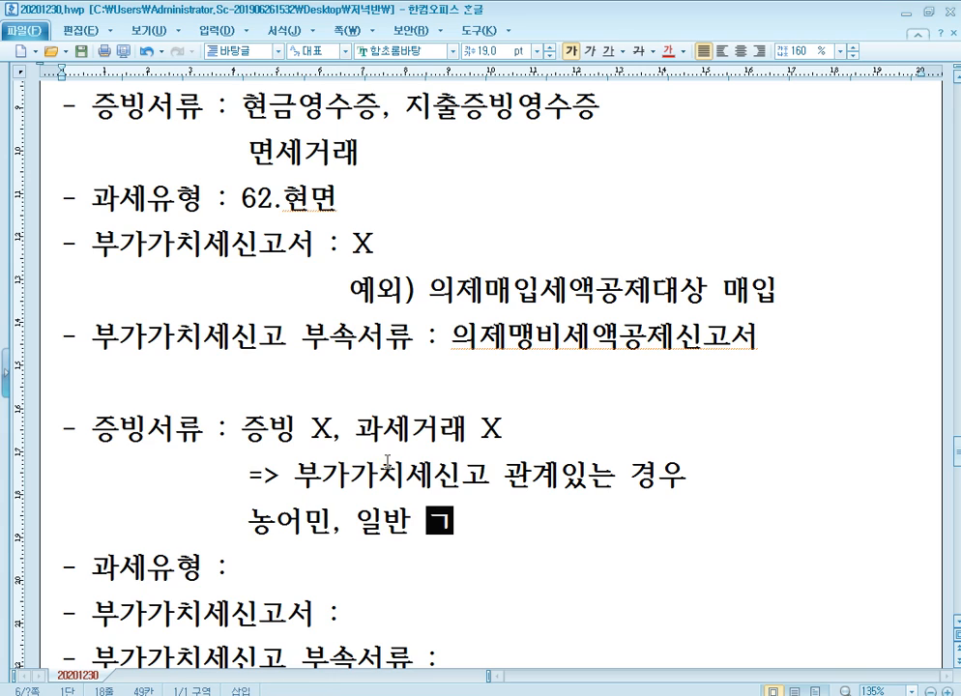
type("입")
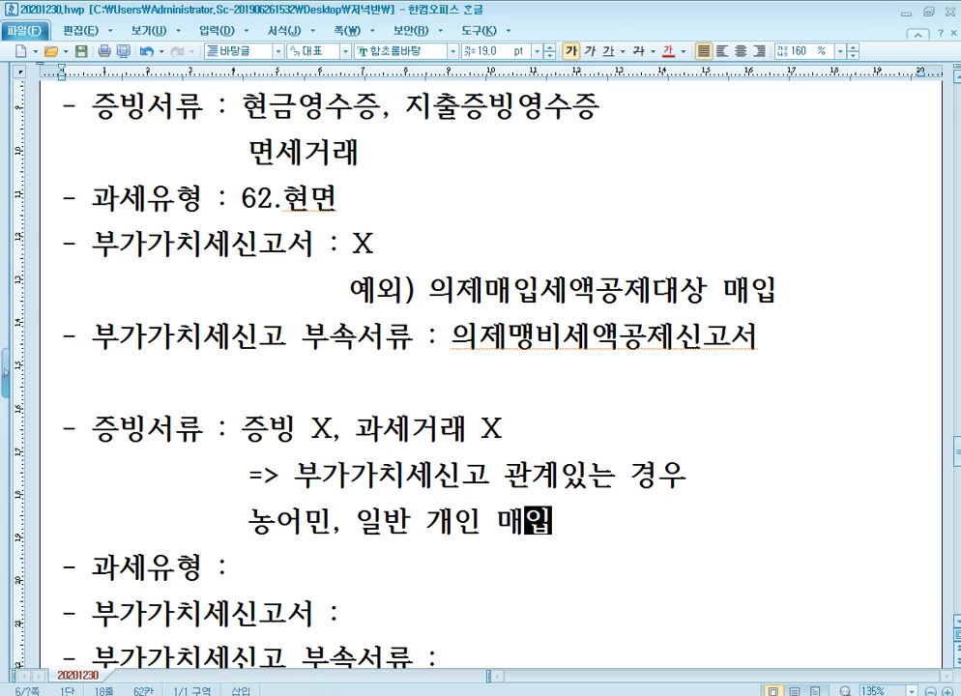
Indent the "농어민, 일반 개인 매입" line further and enclose it in parentheses.
key("Home")
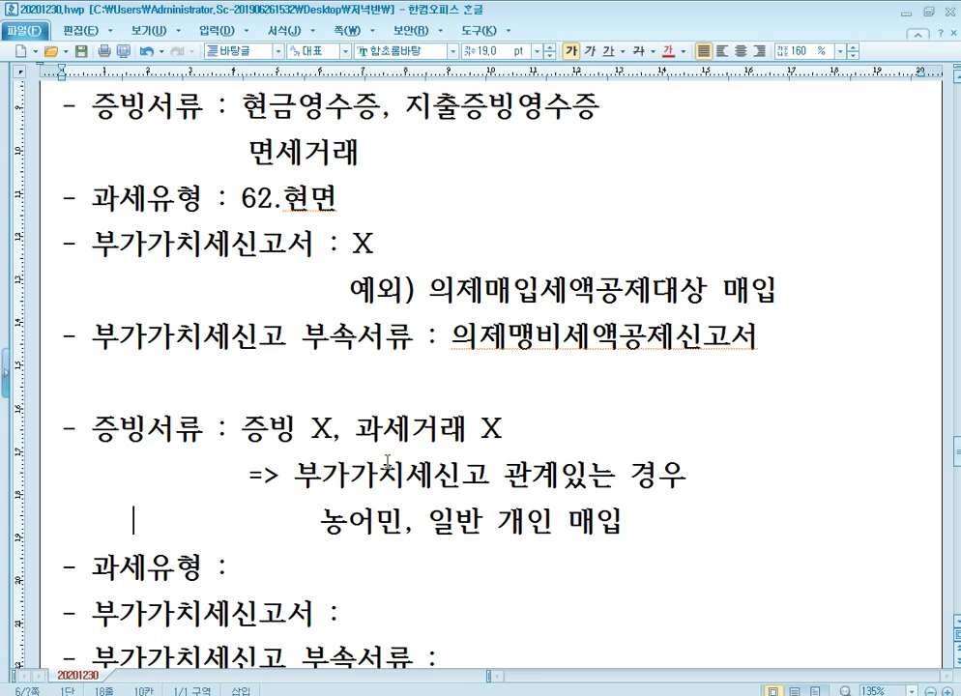
key("Right")
key("Right")
key("Right")
key("Right")
key("Right")
key("Right")
key("Right")
key("Right")
key("Right")
key("Right")
key("Right")
key("Right")
key("Right")
key("BackSpace")
type("(")
key("End")
type(")")
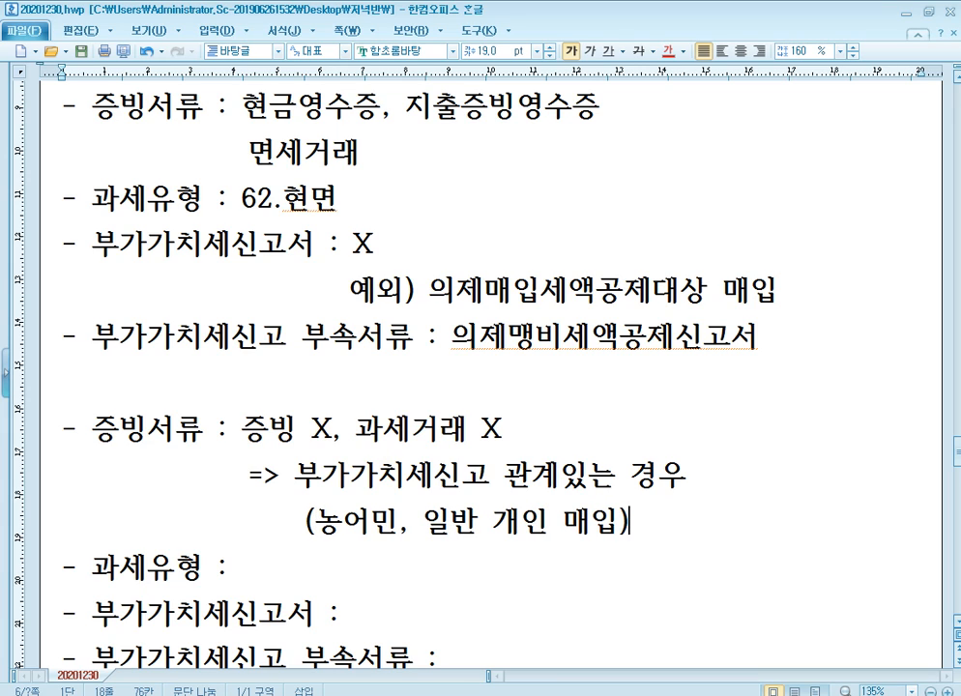
Enter "60.면건" as the last block's 과세유형.
scroll(403, 454, "down", 2)
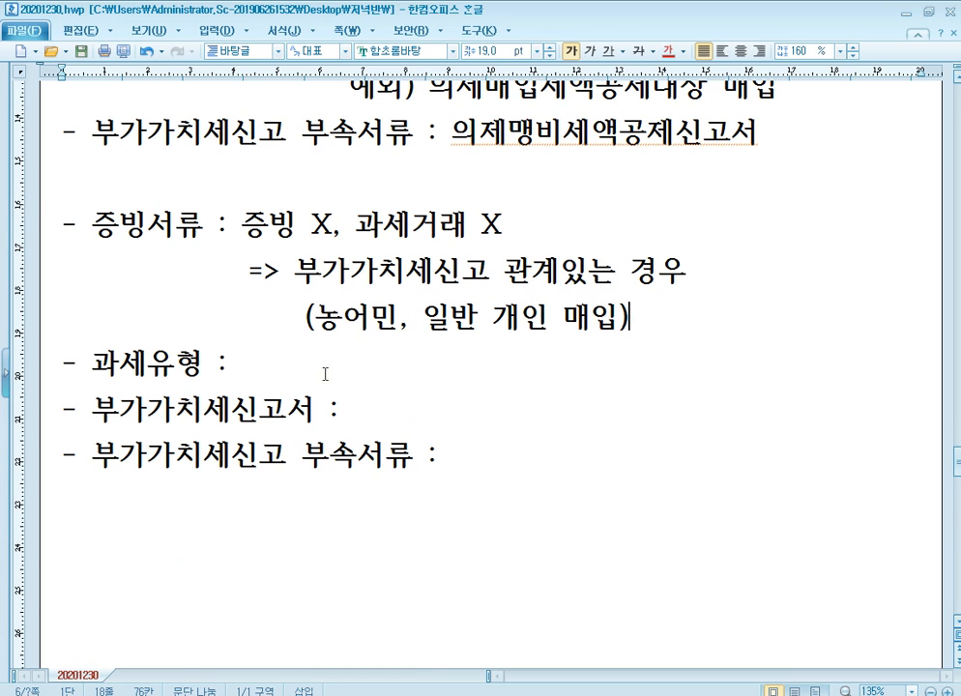
left_click(329, 364)
type("60.")
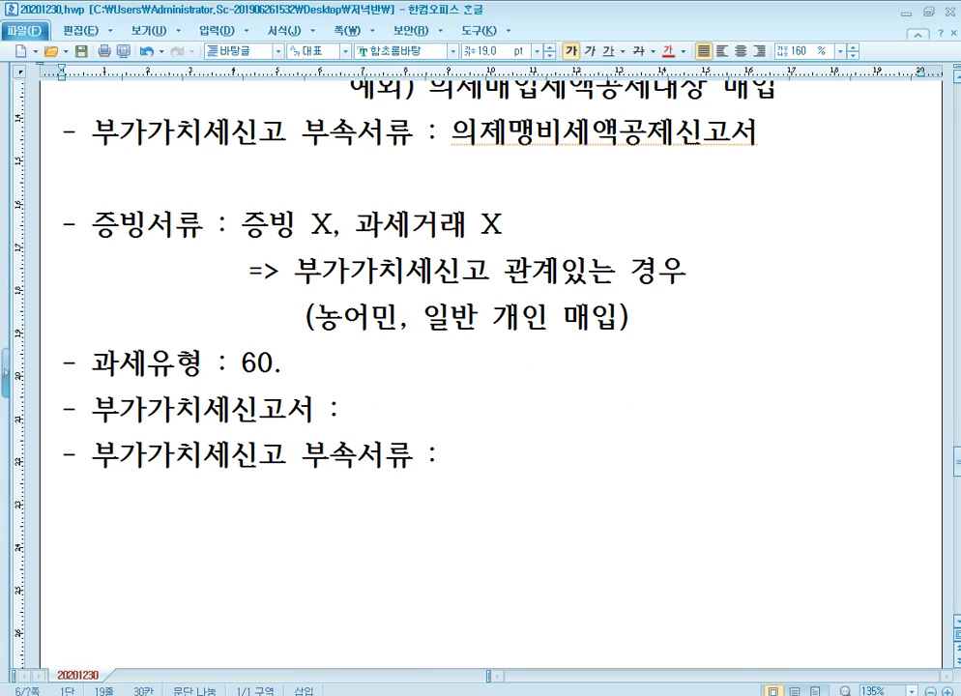
type("면거ㄴ")
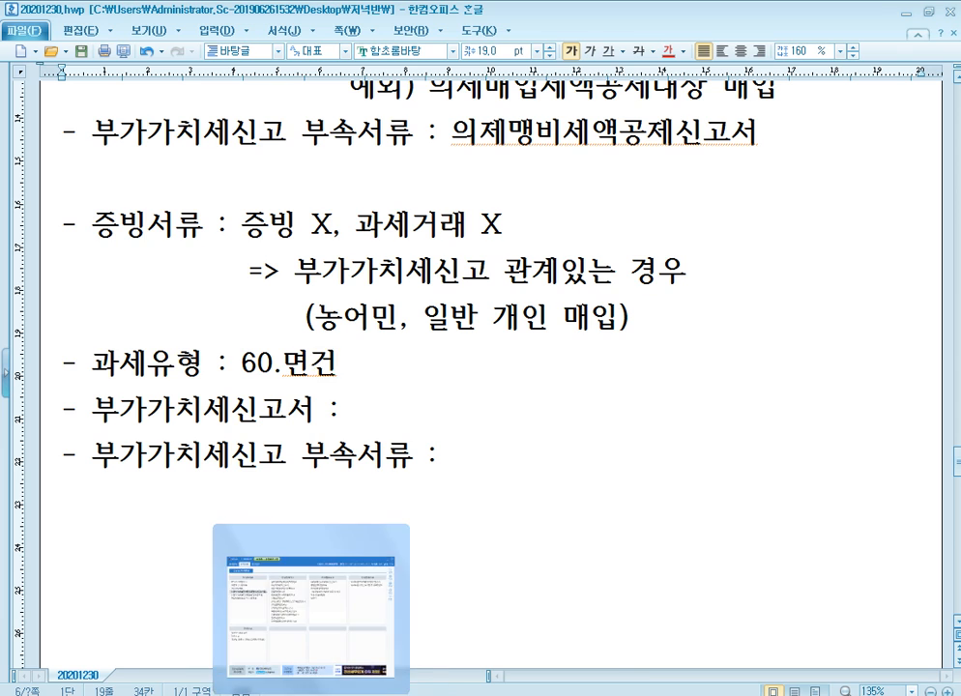
Switch to the textbook in 알PDF and strike through code and type "15 간이" in the 매출 table.
left_click(305, 647)
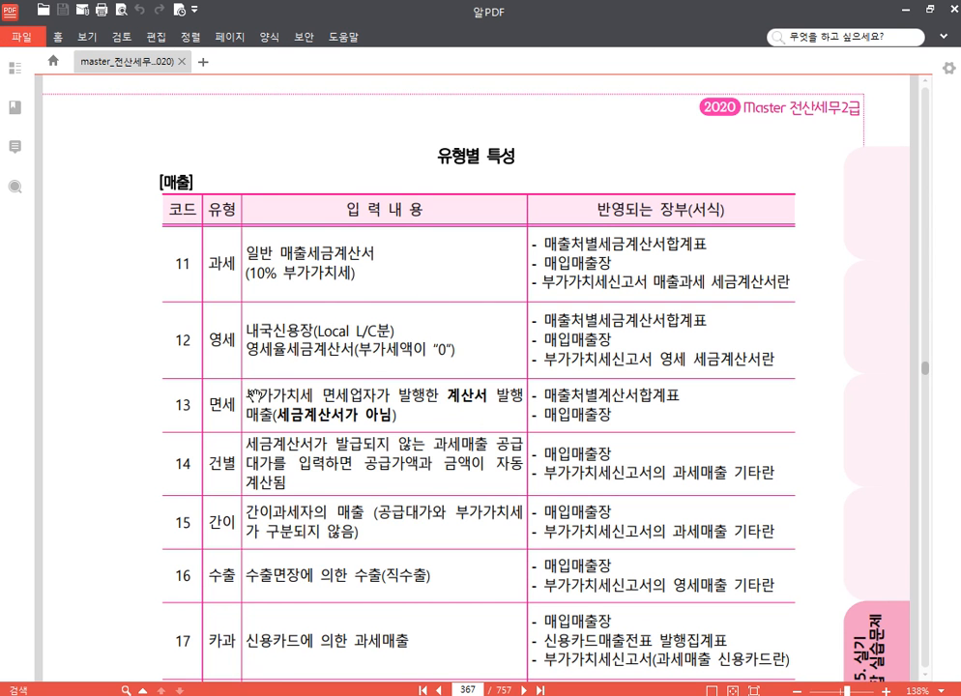
scroll(109, 317, "down", 3)
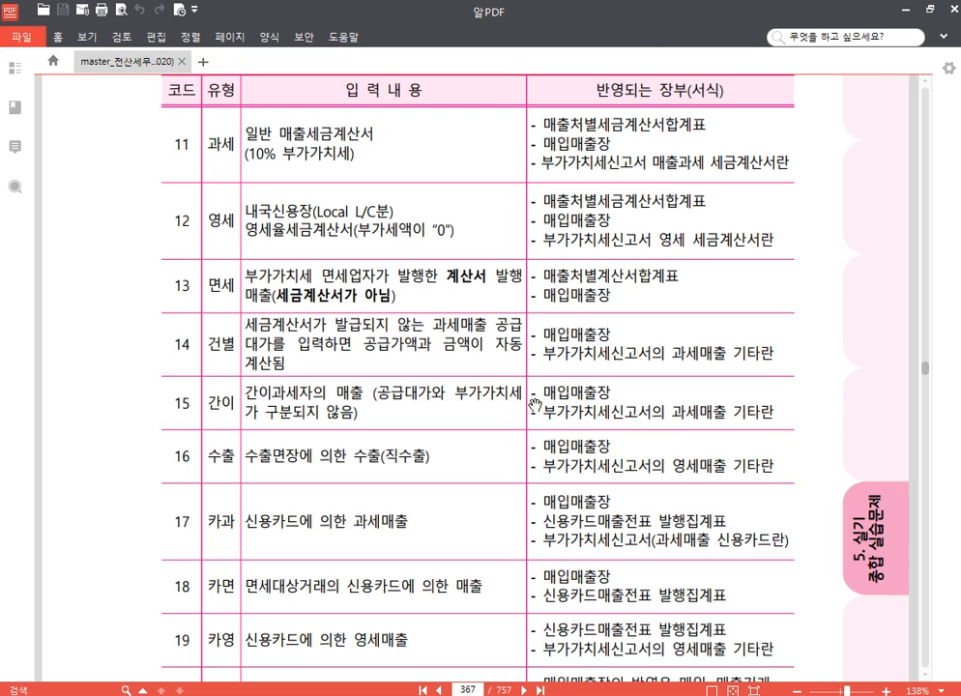
left_click_drag(368, 363, 314, 276)
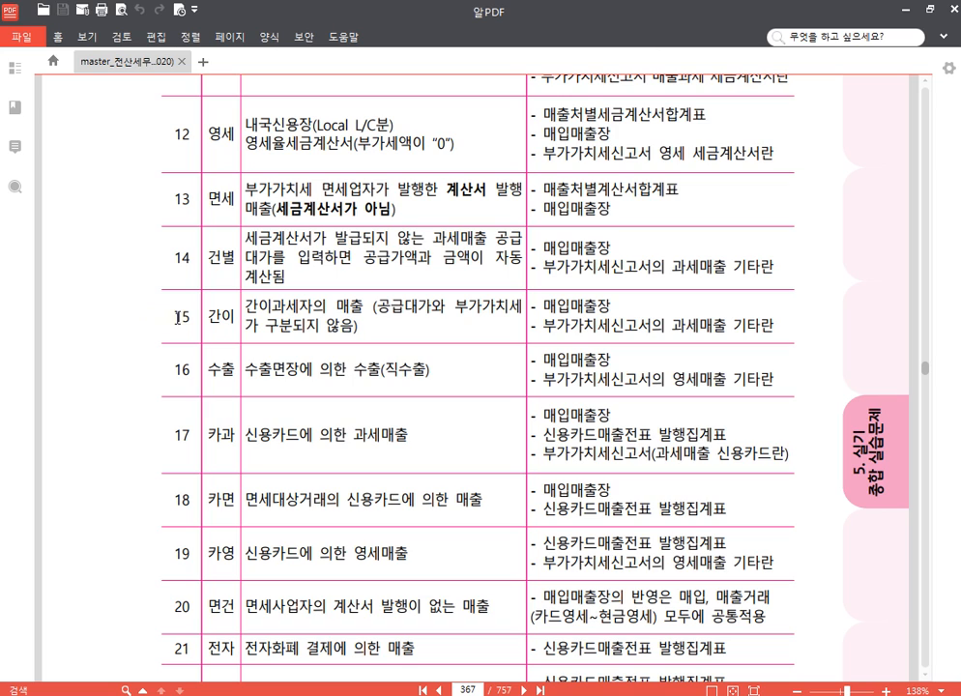
left_click_drag(146, 315, 229, 315)
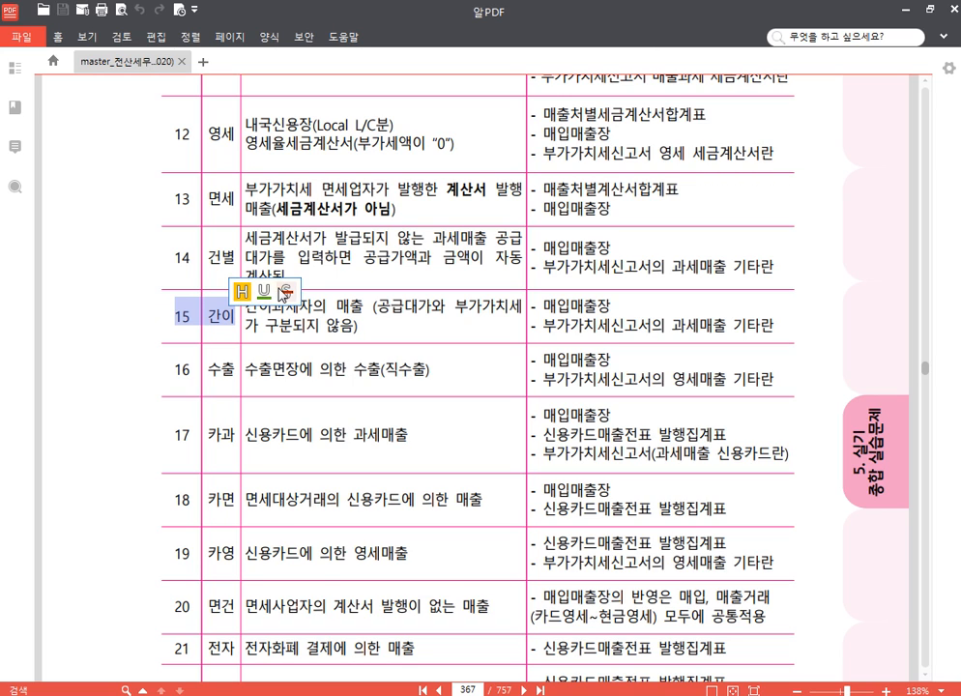
left_click(235, 292)
left_click(359, 317)
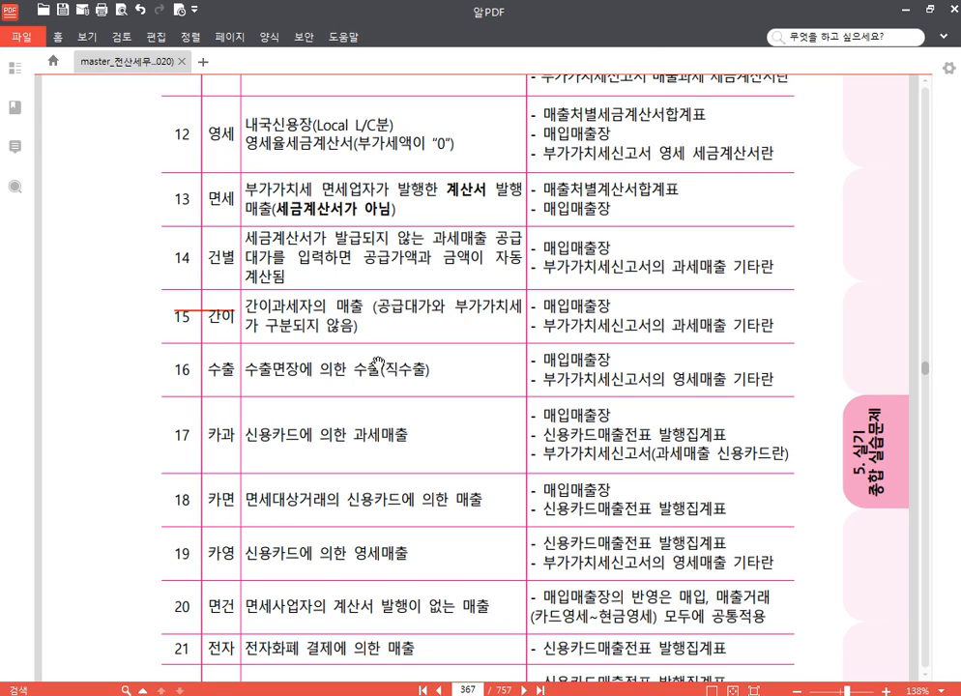
Strike through the code 56 금전 entry with its description "금전등록기 영수증 발행 매출" in the 매입 table on page 368.
scroll(120, 401, "down", 5)
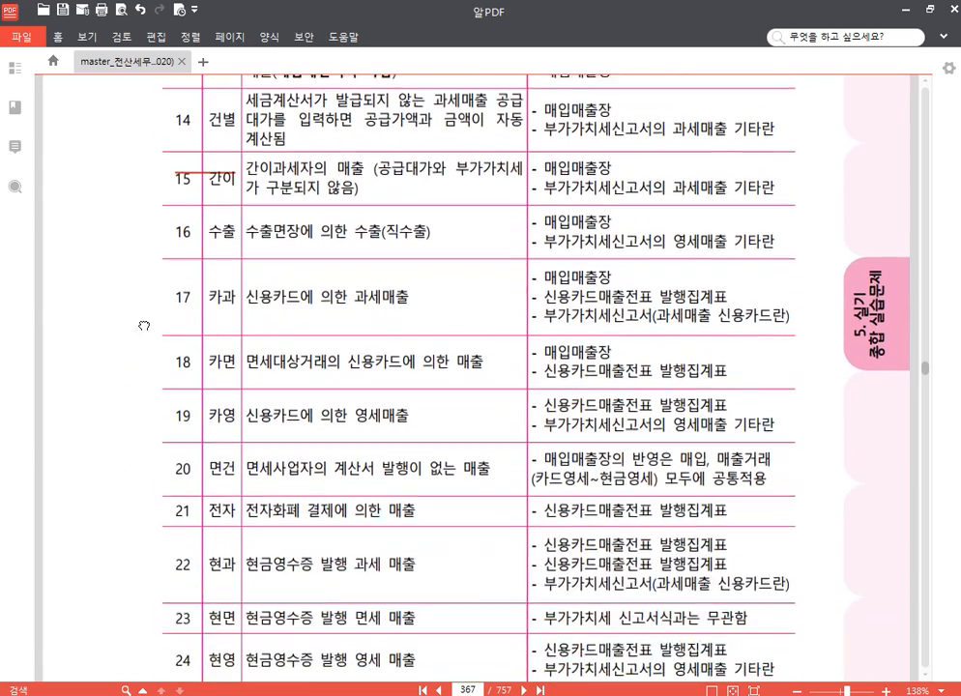
scroll(145, 290, "up", 1)
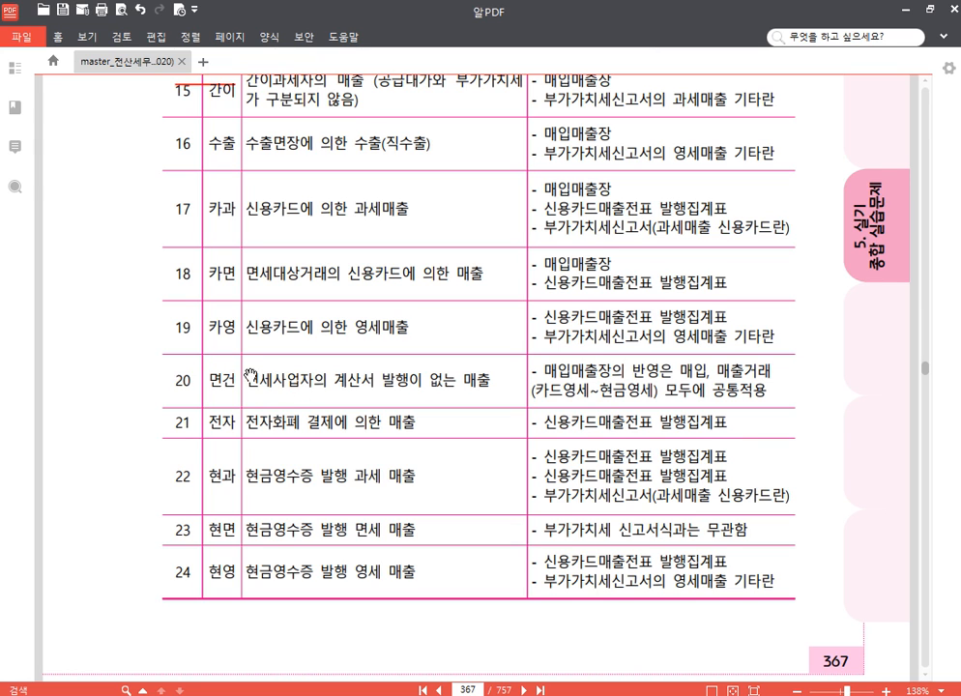
scroll(135, 348, "down", 2)
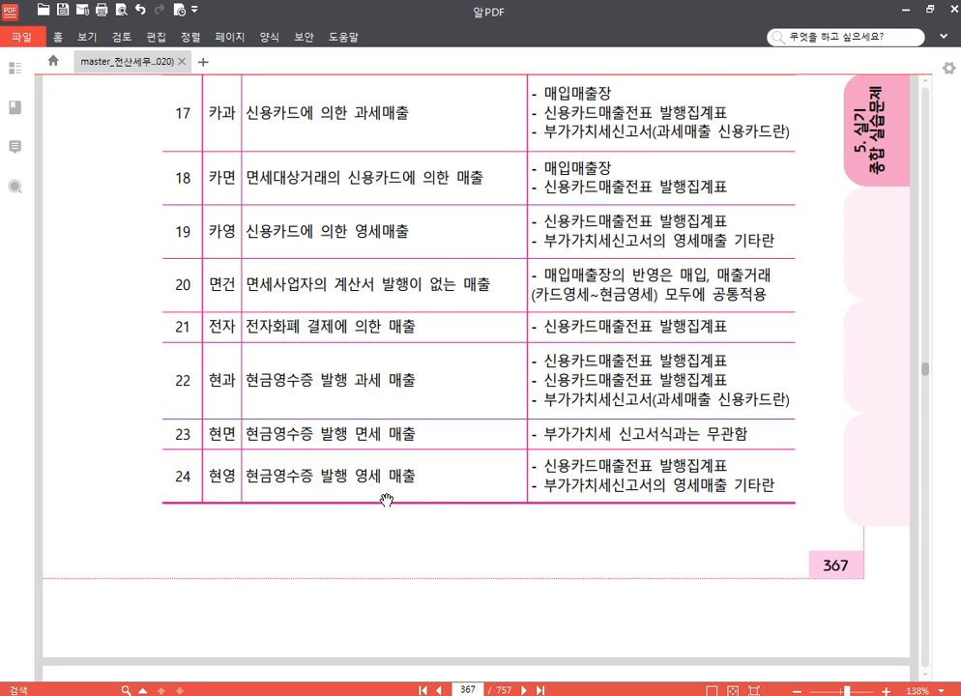
scroll(385, 488, "down", 6)
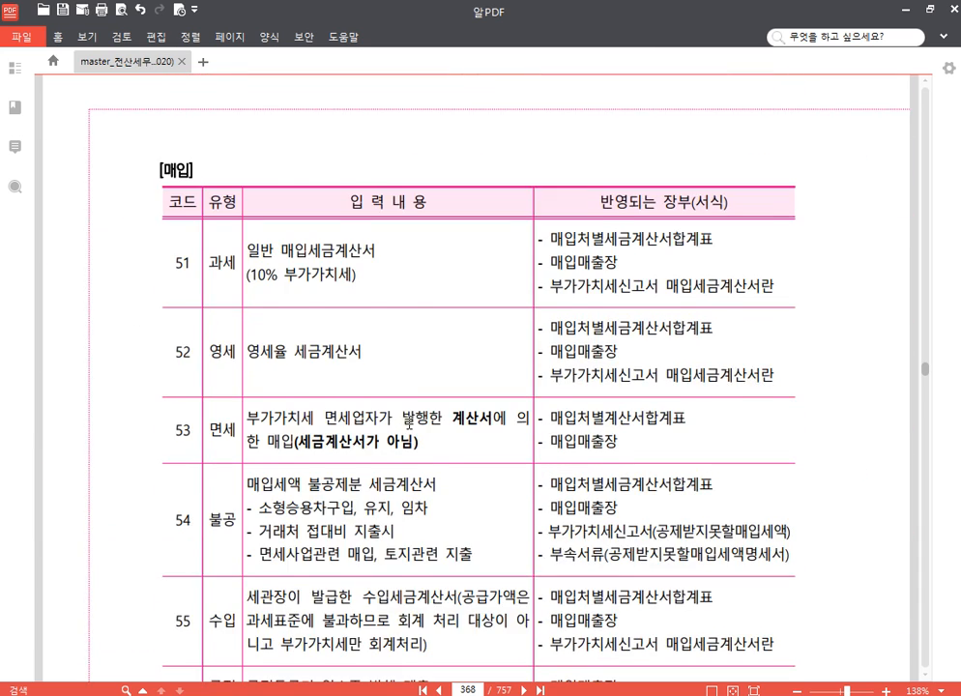
scroll(313, 329, "down", 1)
scroll(409, 422, "down", 2)
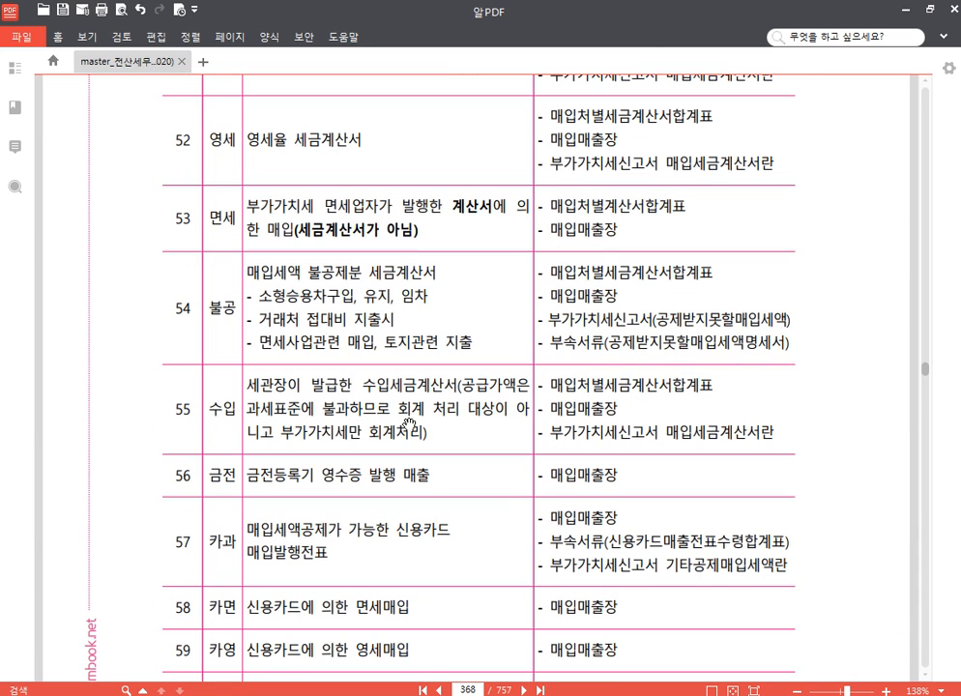
scroll(386, 395, "down", 2)
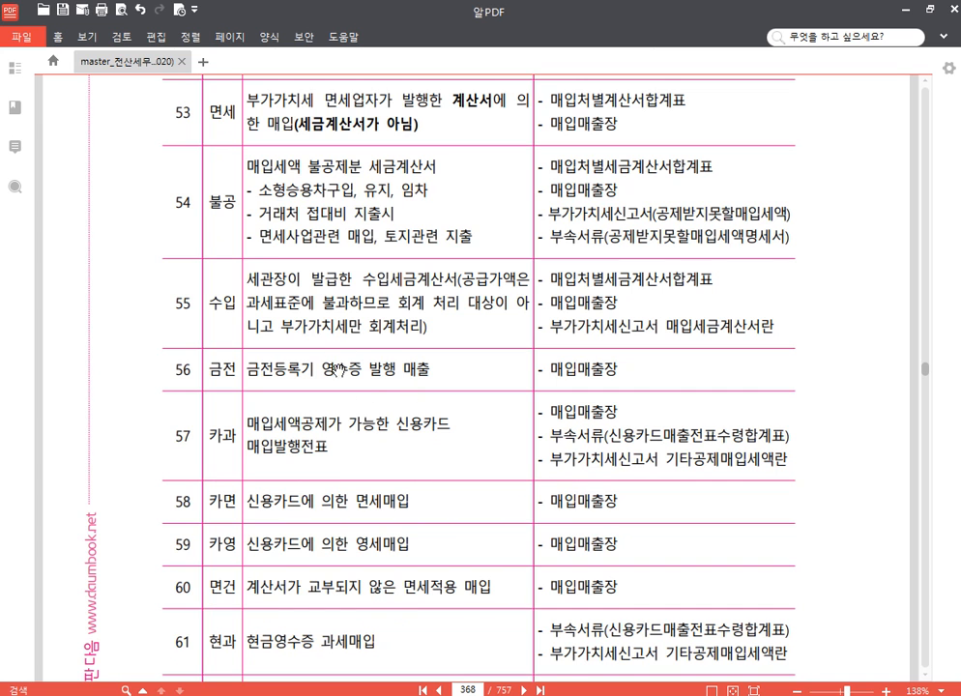
scroll(329, 319, "down", 2)
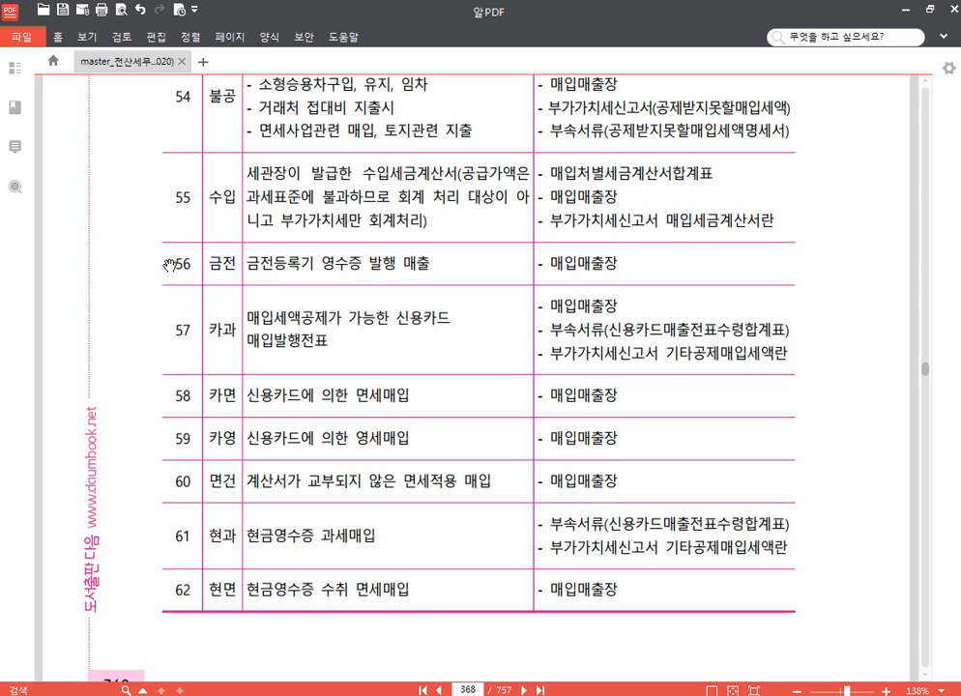
left_click_drag(169, 265, 435, 262)
left_click(470, 236)
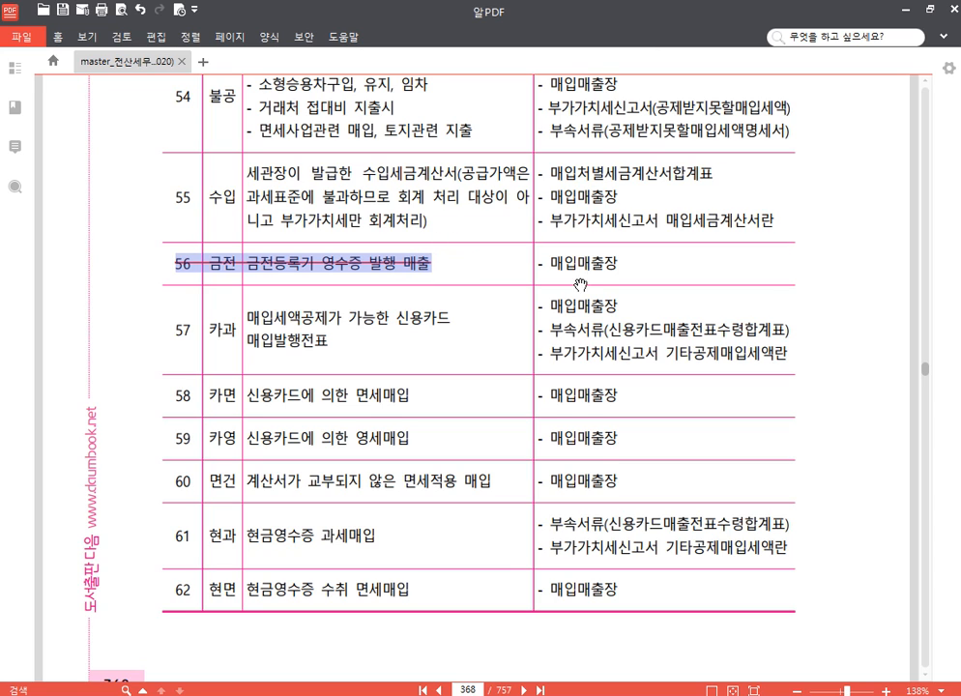
left_click(621, 298)
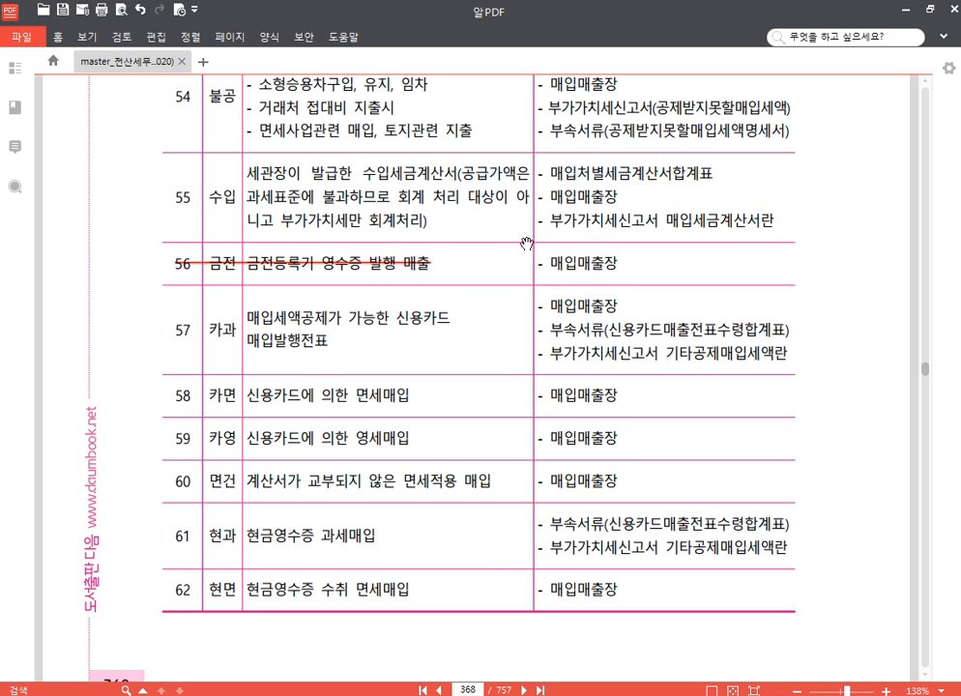
Review the remaining type codes in the 매출 and 매입 tables on pages 367 and 368.
scroll(387, 541, "down", 3)
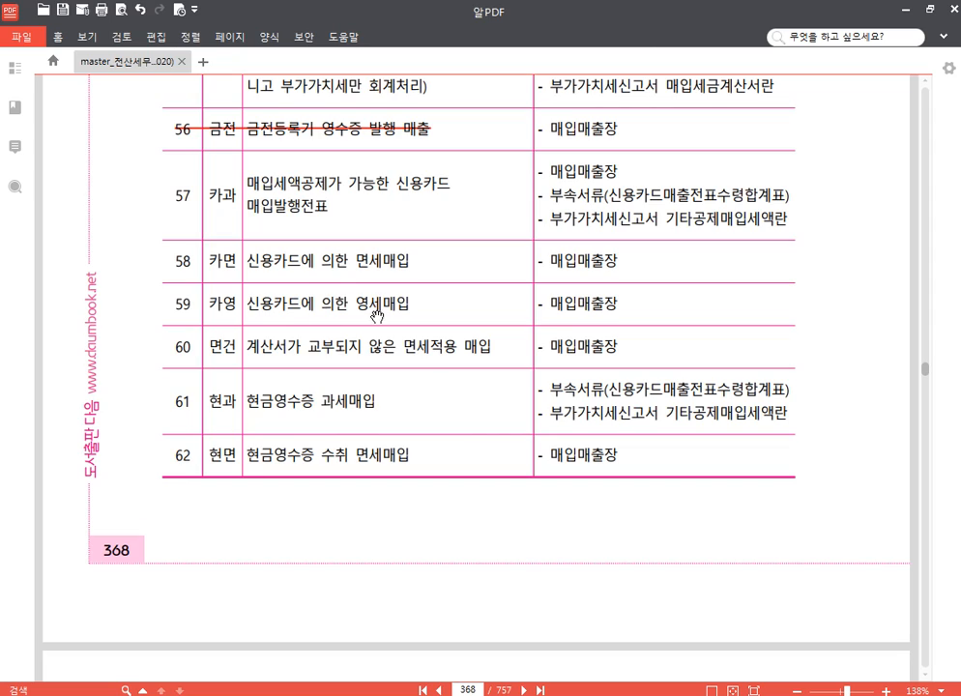
scroll(434, 363, "up", 4)
scroll(434, 362, "up", 5)
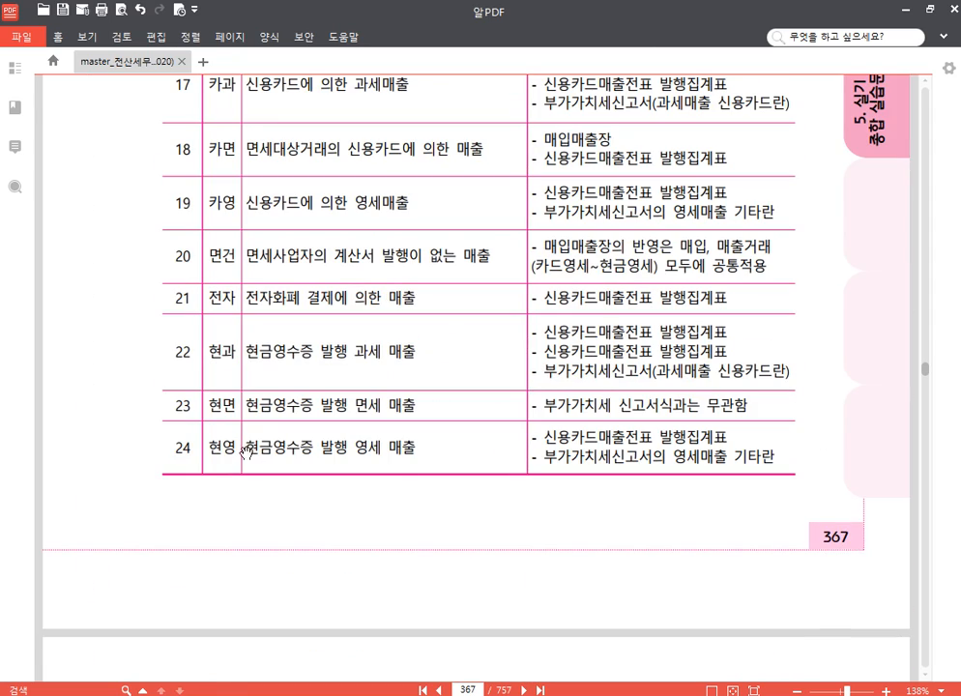
scroll(336, 470, "down", 13)
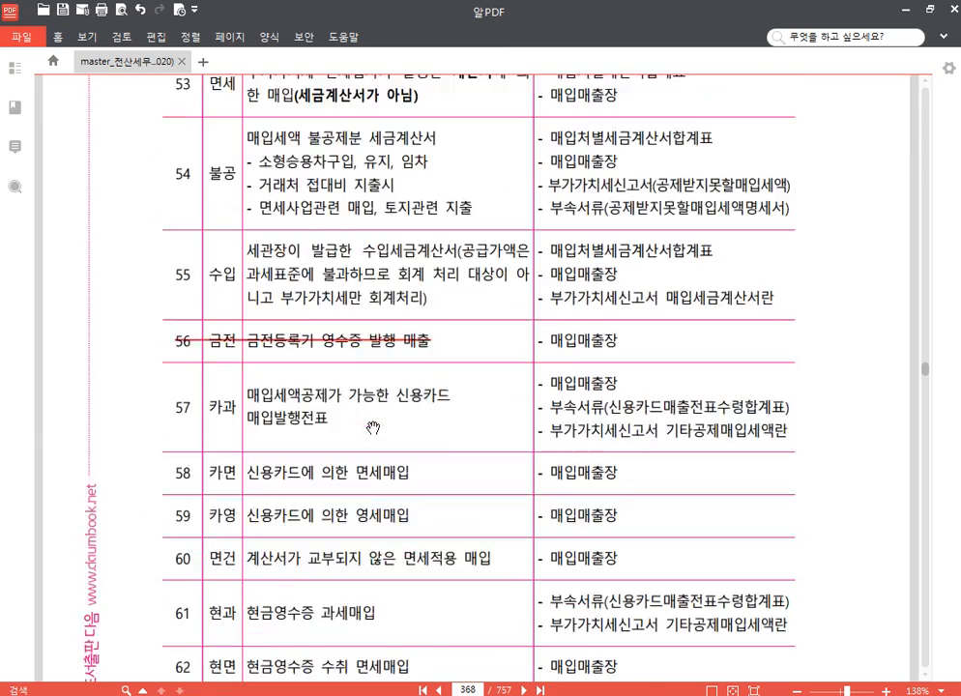
scroll(366, 436, "up", 4)
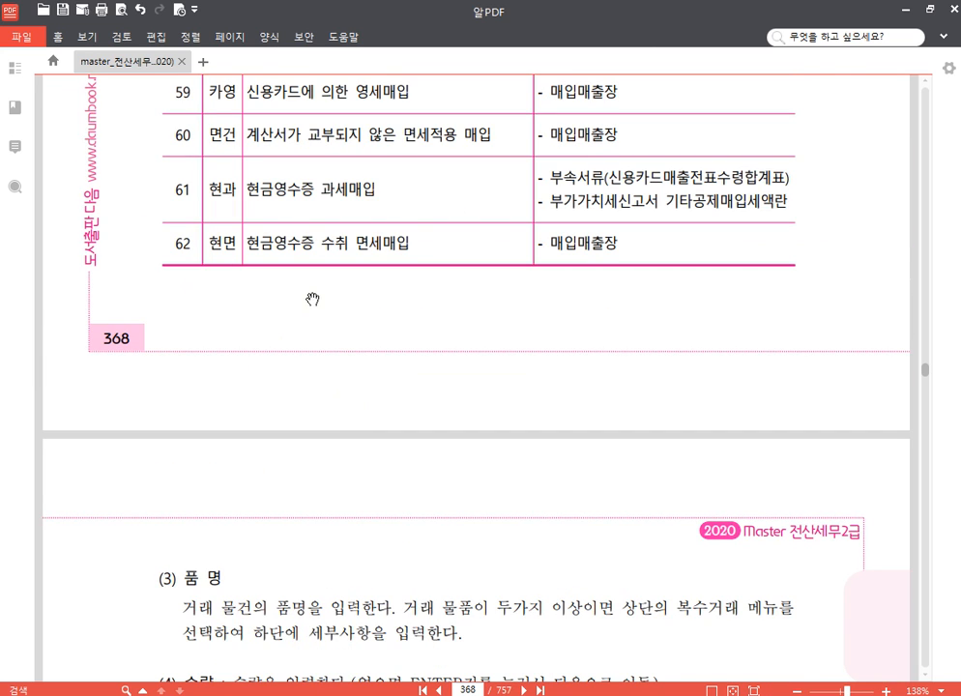